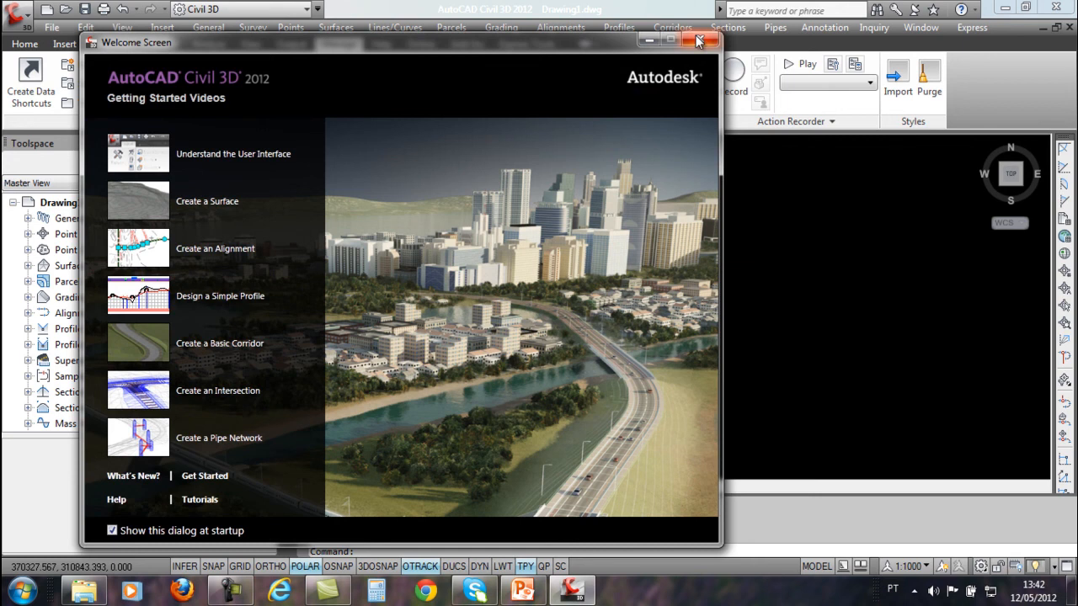
# Dismiss the welcome screen and browse for a drawing through _ARQUIVOS PROFISSIONAIS, _VÍDEO-AULAS and RODOVIAS to the Vol.1 - Projetando vicinal em template folder.
pyautogui.click(698, 42)
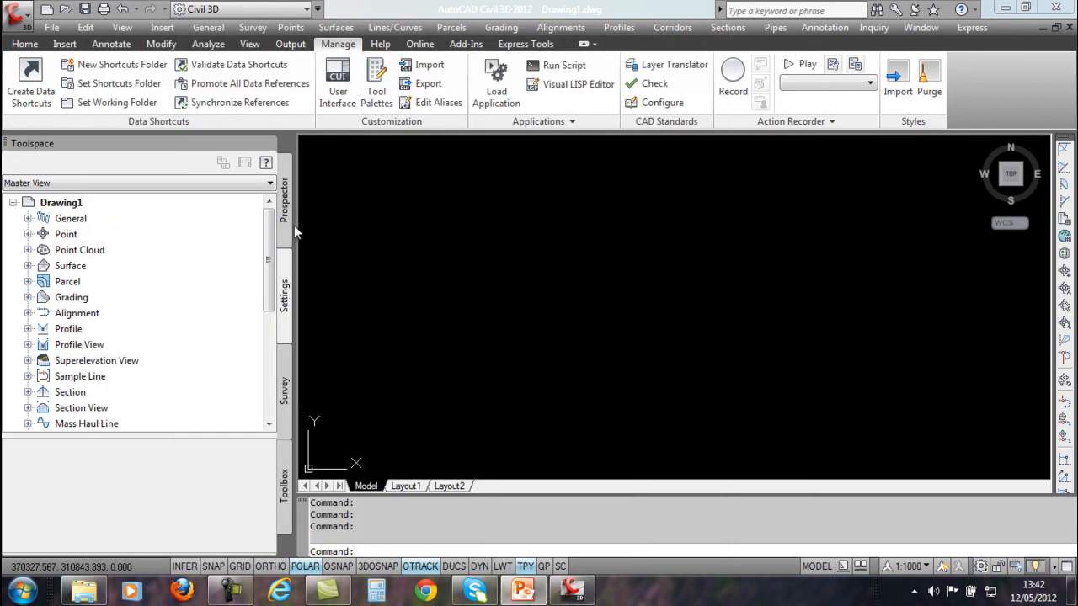
pyautogui.moveTo(295, 216); pyautogui.dragTo(290, 216)
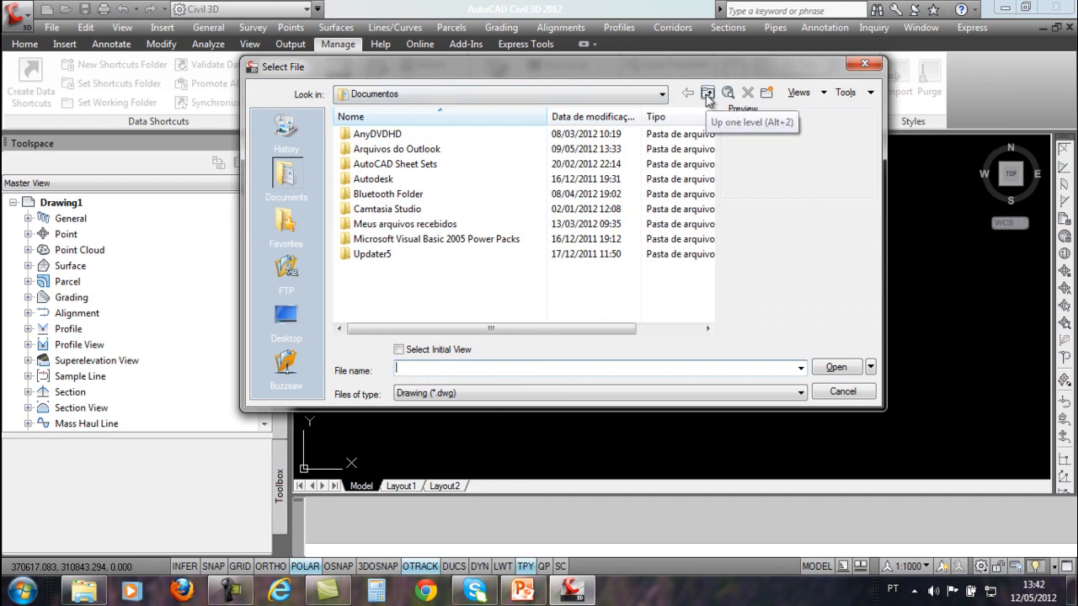
pyautogui.click(708, 92)
pyautogui.click(600, 94)
pyautogui.click(404, 135)
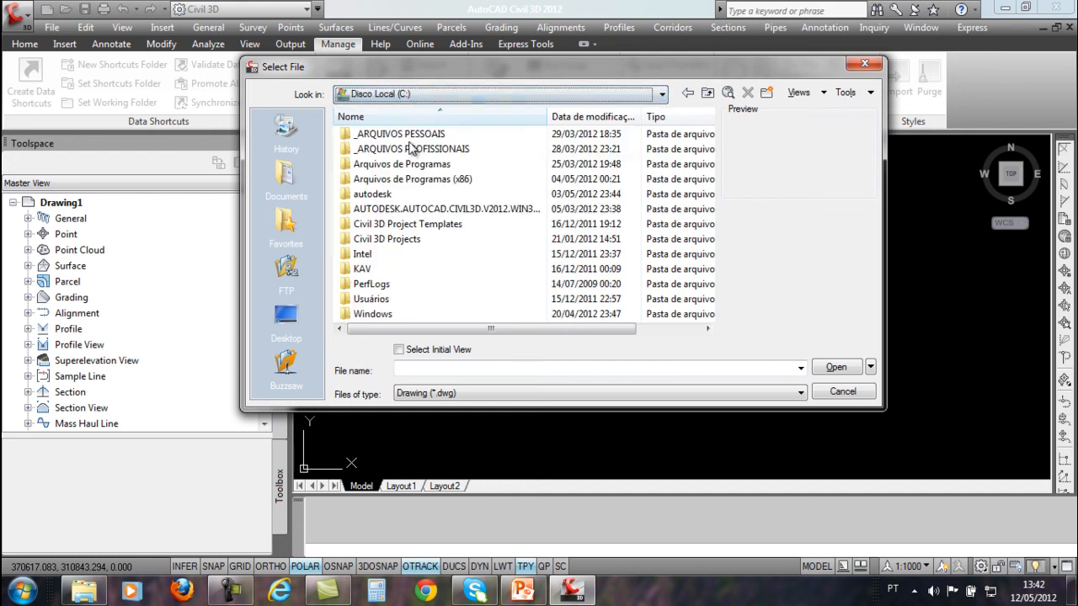
pyautogui.doubleClick(414, 149)
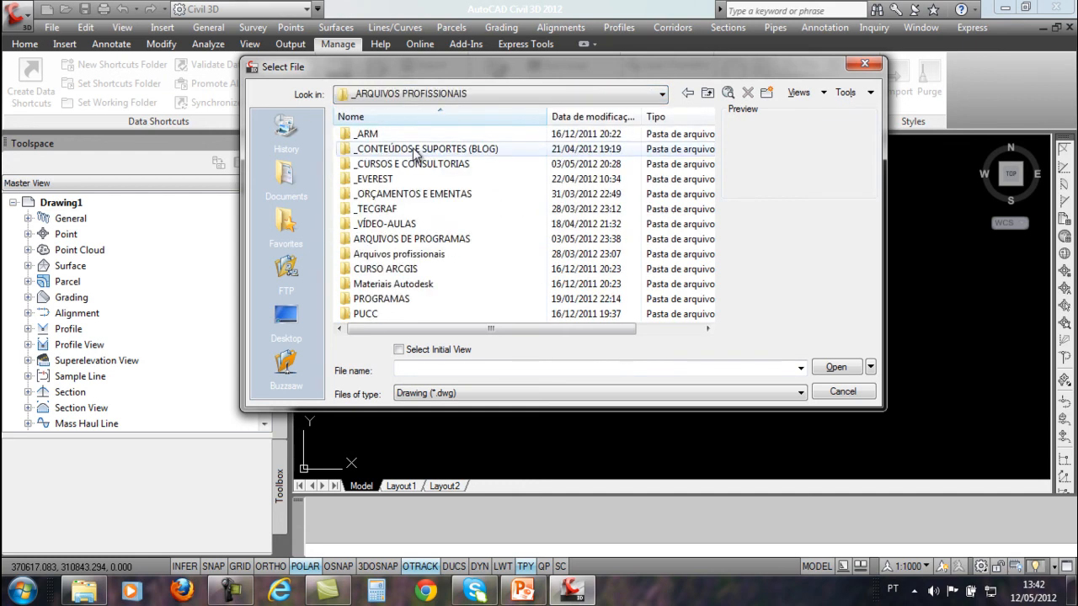
pyautogui.doubleClick(415, 223)
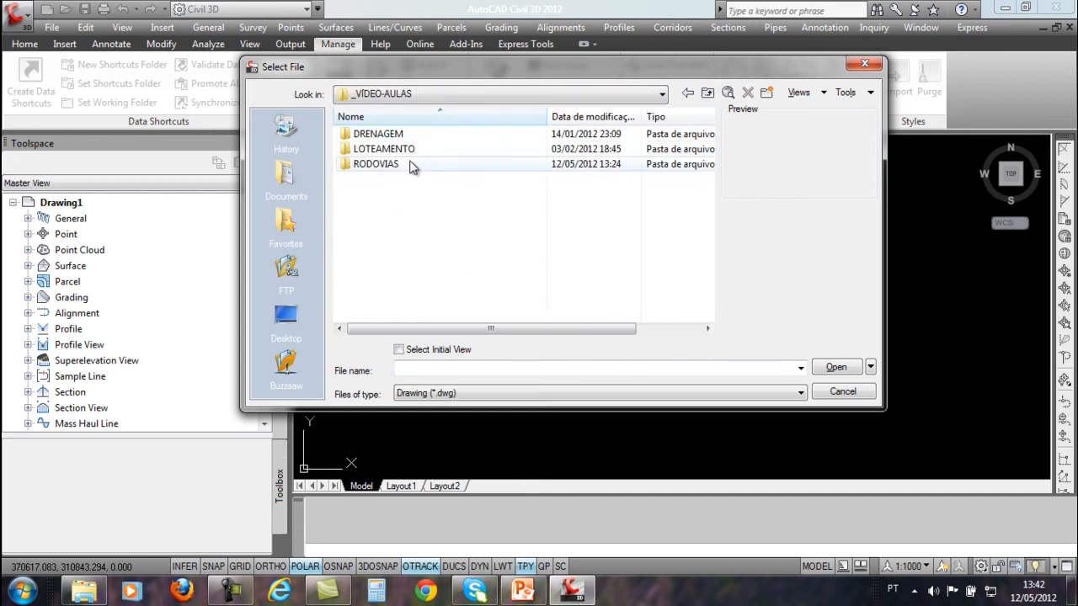
pyautogui.doubleClick(414, 164)
pyautogui.doubleClick(425, 180)
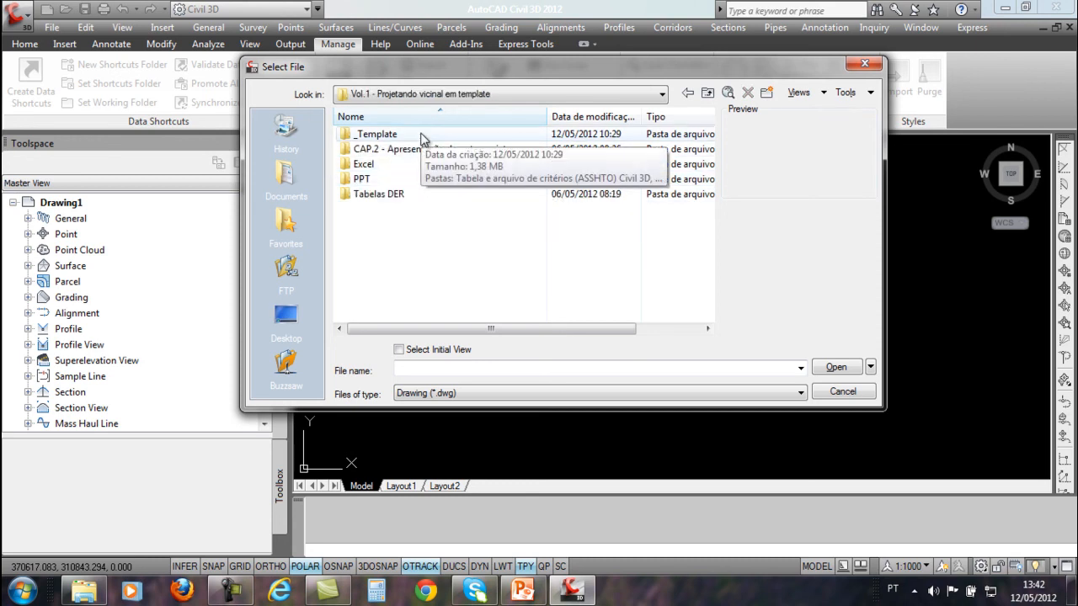
pyautogui.doubleClick(416, 150)
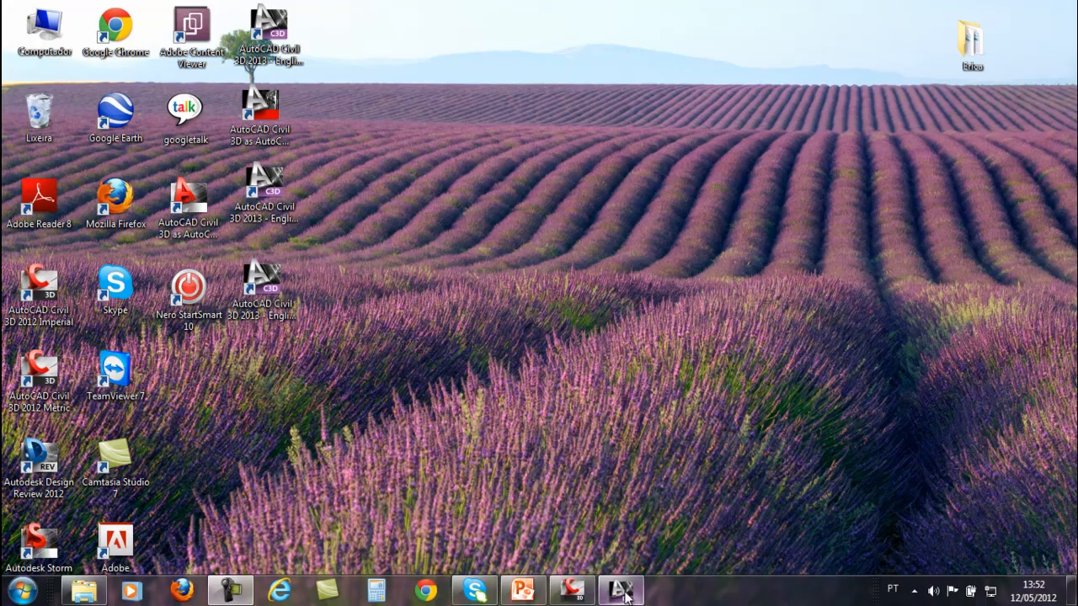
# Open the drawing ESTRADA BAHIA_2012 from the Pista simples folder in Civil 3D and switch to model space.
pyautogui.moveTo(620, 591)
pyautogui.click(576, 483)
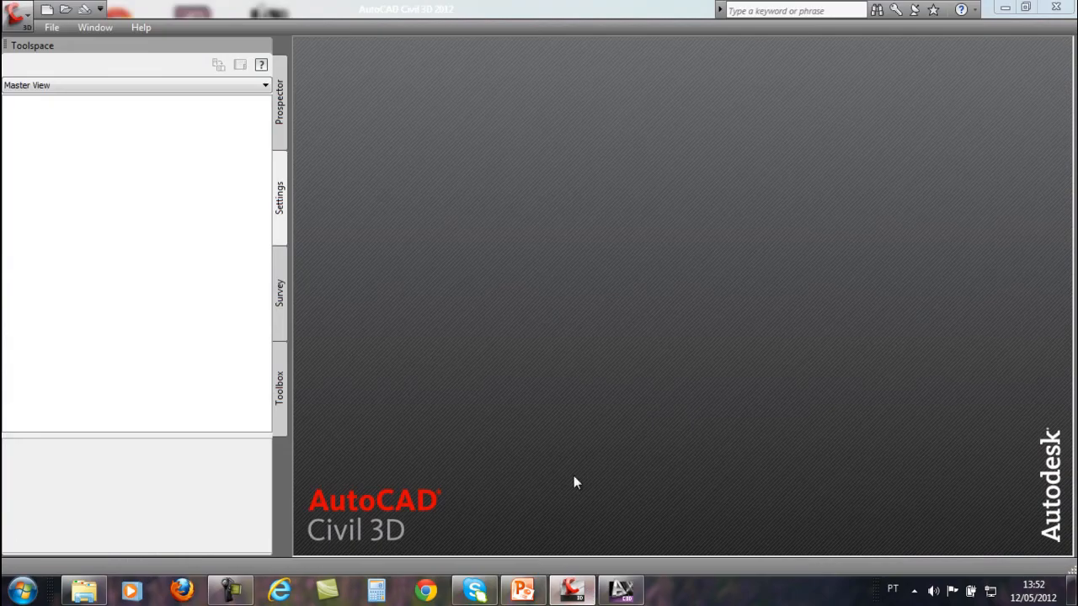
pyautogui.click(65, 11)
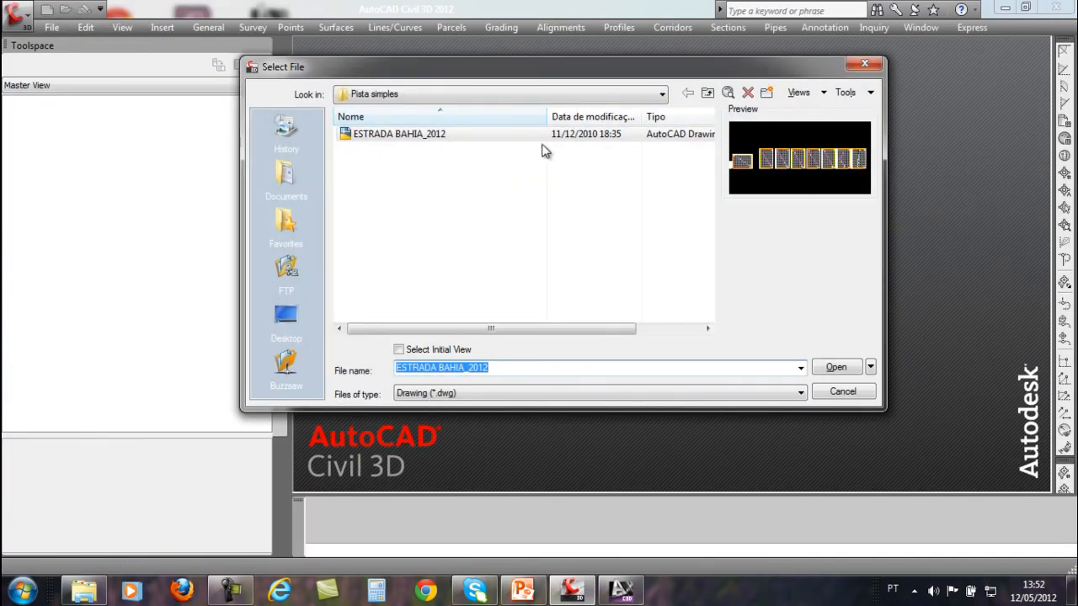
pyautogui.click(440, 139)
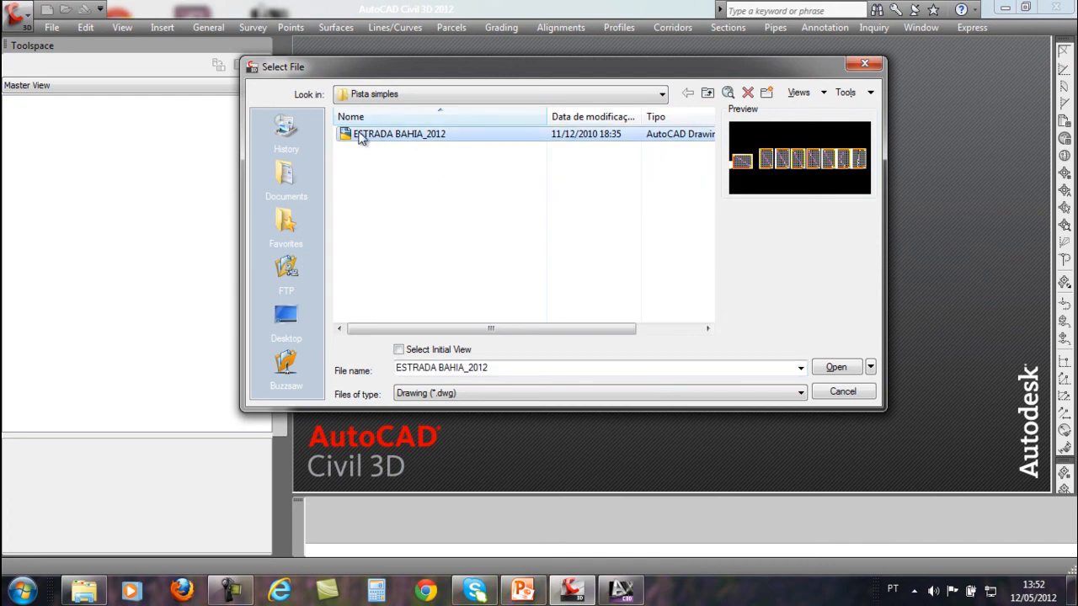
pyautogui.click(837, 368)
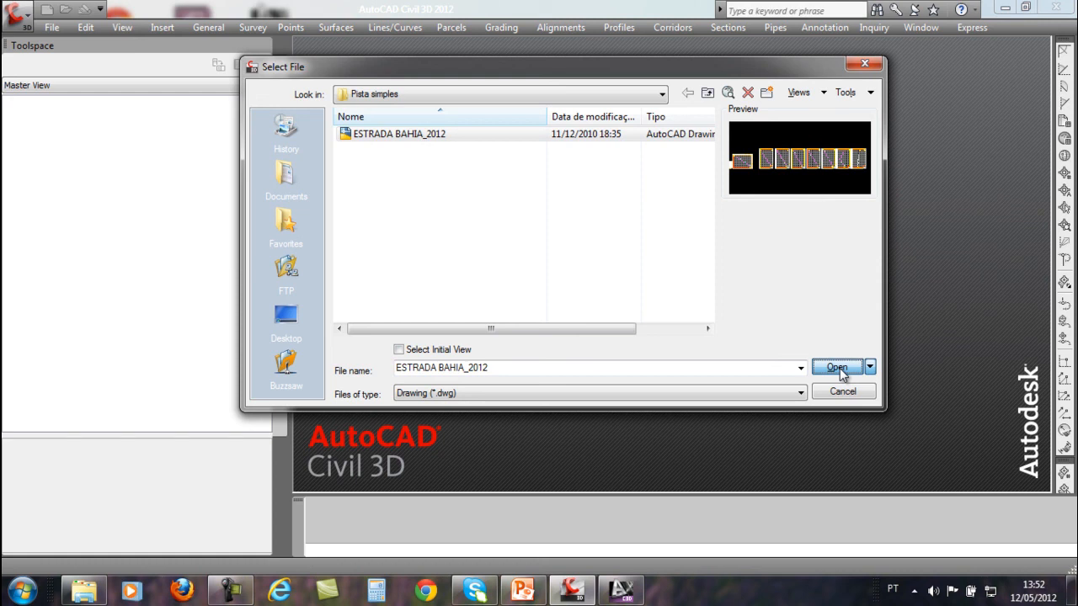
pyautogui.click(840, 369)
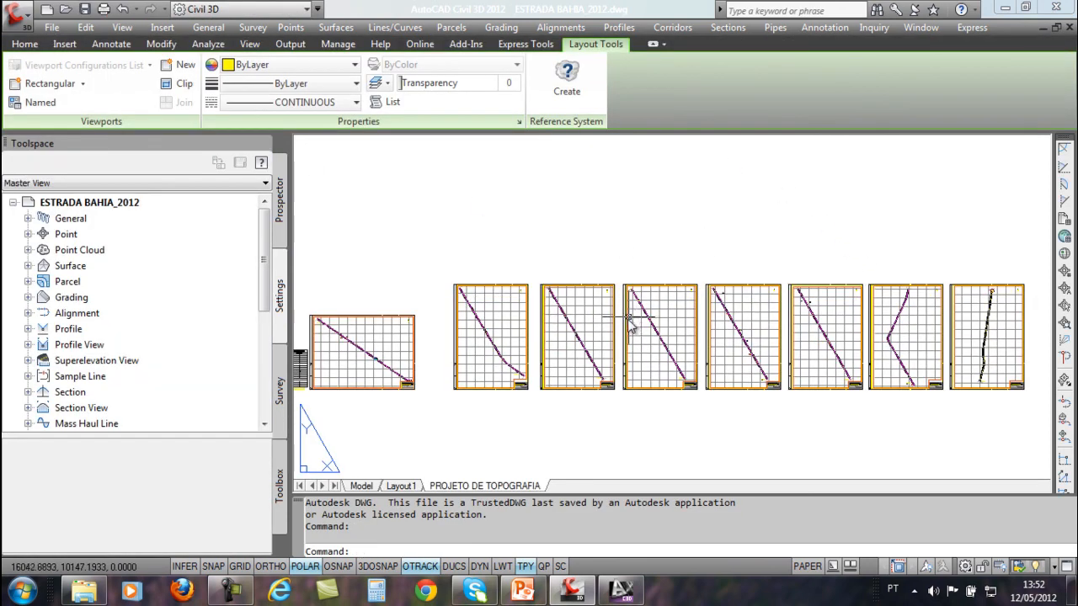
pyautogui.click(361, 486)
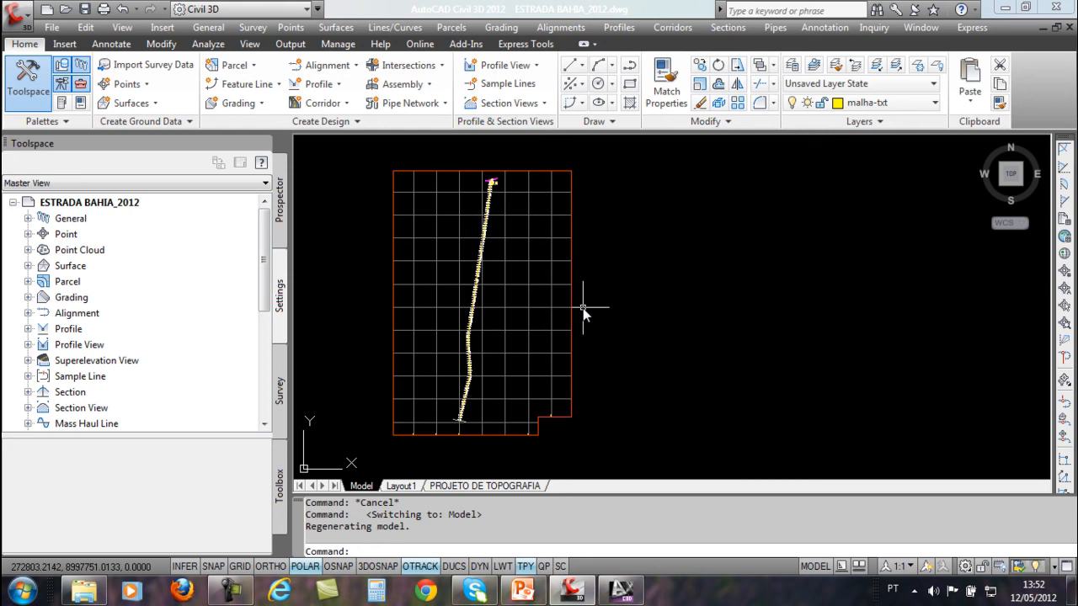
# Examine the surveyed road in model space, from its start at BR-235 along the spot elevations to the overall sheet layout.
pyautogui.scroll(-5, 596, 296)
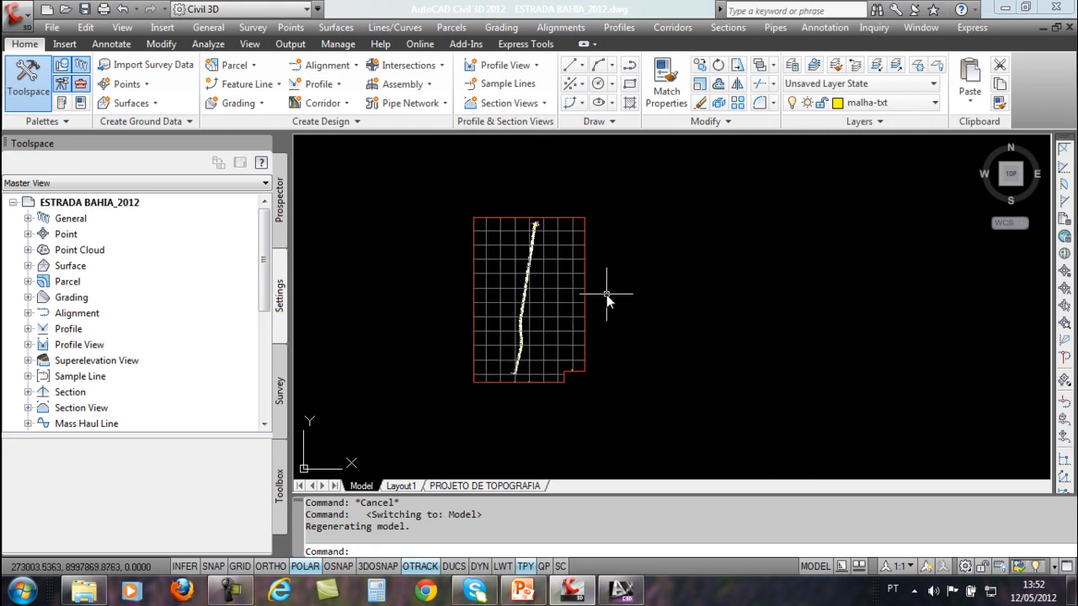
pyautogui.moveTo(593, 356); pyautogui.dragTo(614, 298, button='middle')
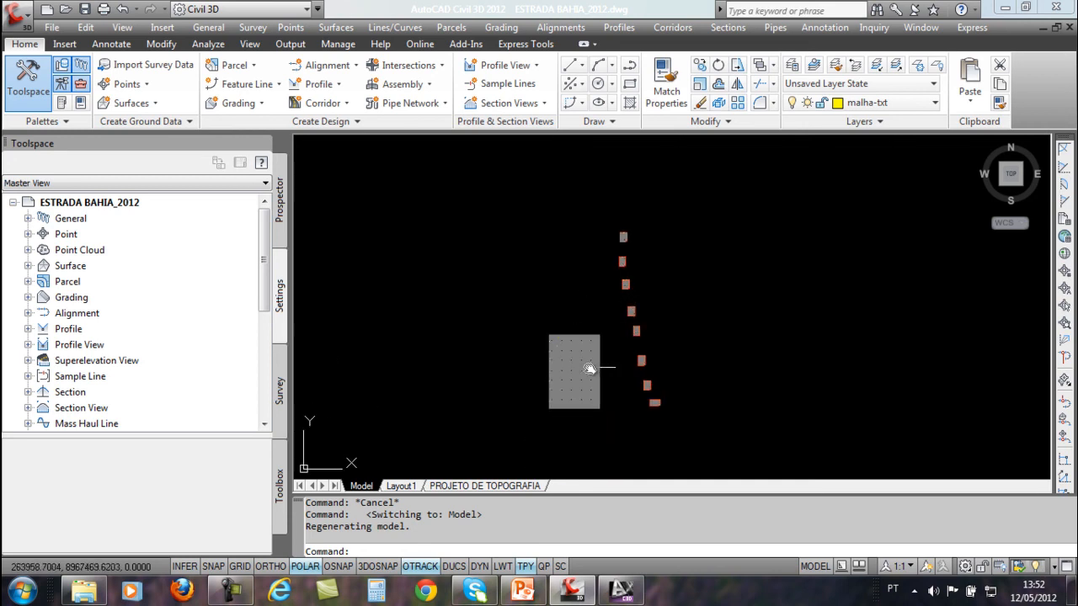
pyautogui.scroll(4, 612, 205)
pyautogui.scroll(10, 621, 249)
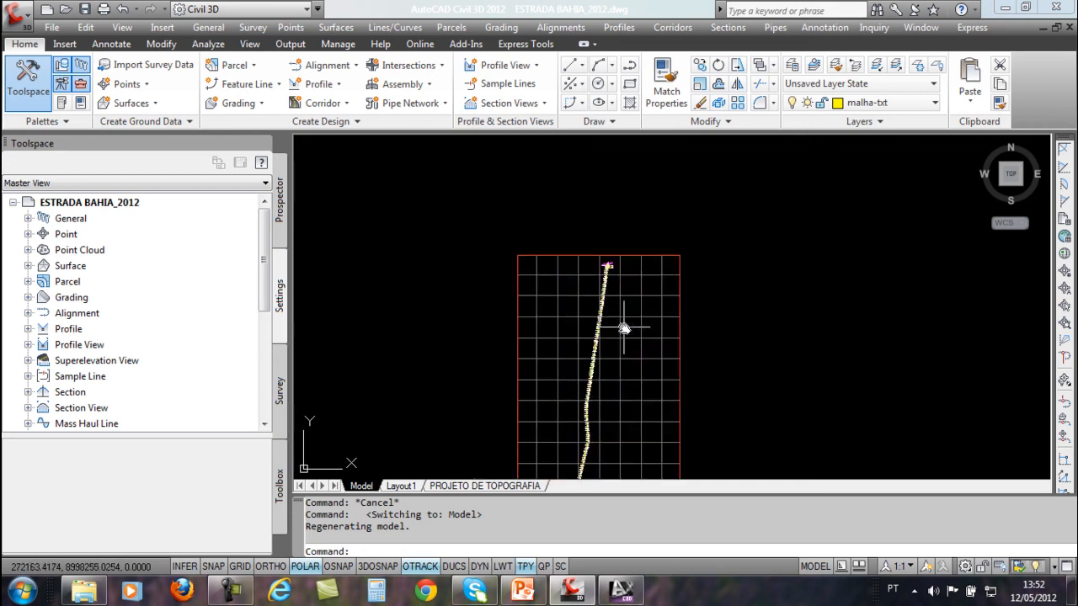
pyautogui.scroll(3, 581, 337)
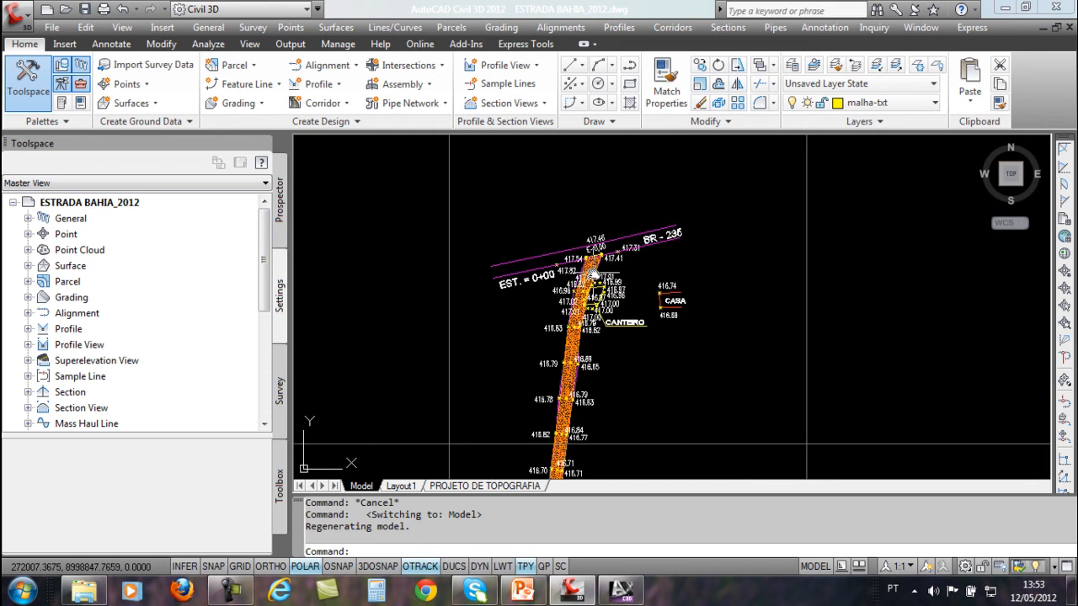
pyautogui.moveTo(556, 327); pyautogui.dragTo(561, 250, button='middle')
pyautogui.scroll(3, 561, 252)
pyautogui.scroll(-6, 561, 256)
pyautogui.scroll(3, 529, 363)
pyautogui.moveTo(593, 408)
pyautogui.mouseDown(button='middle')
pyautogui.moveTo(589, 288)
pyautogui.moveTo(597, 412)
pyautogui.mouseUp(button='middle')
pyautogui.scroll(-4, 589, 286)
pyautogui.scroll(7, 598, 277)
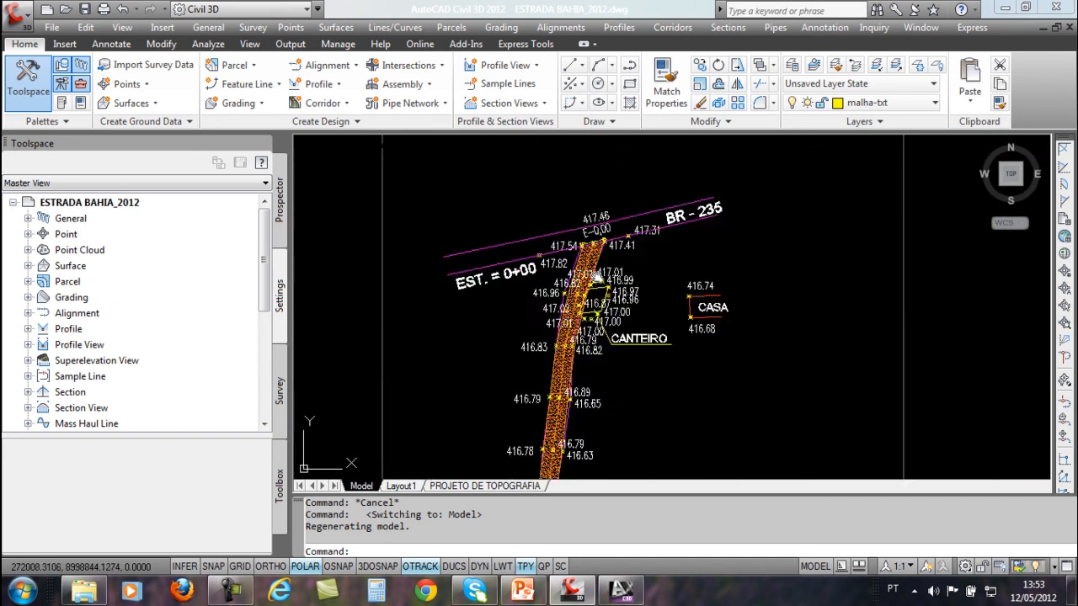
pyautogui.scroll(-5, 596, 276)
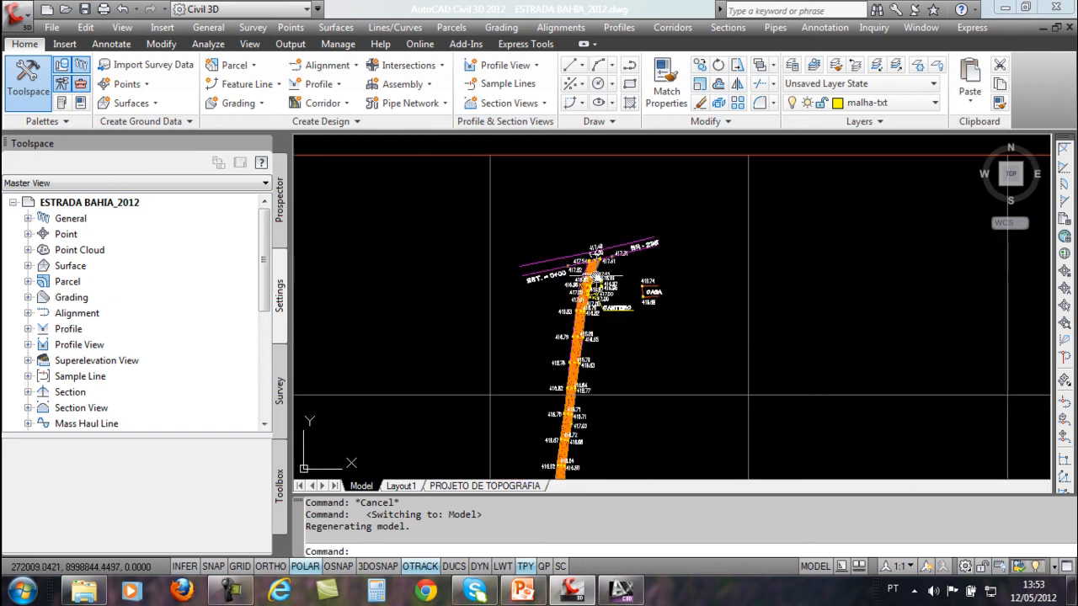
pyautogui.scroll(-5, 597, 337)
pyautogui.moveTo(587, 351); pyautogui.dragTo(637, 118, button='middle')
pyautogui.scroll(-7, 597, 408)
pyautogui.scroll(7, 604, 247)
pyautogui.scroll(6, 576, 303)
pyautogui.scroll(-6, 556, 418)
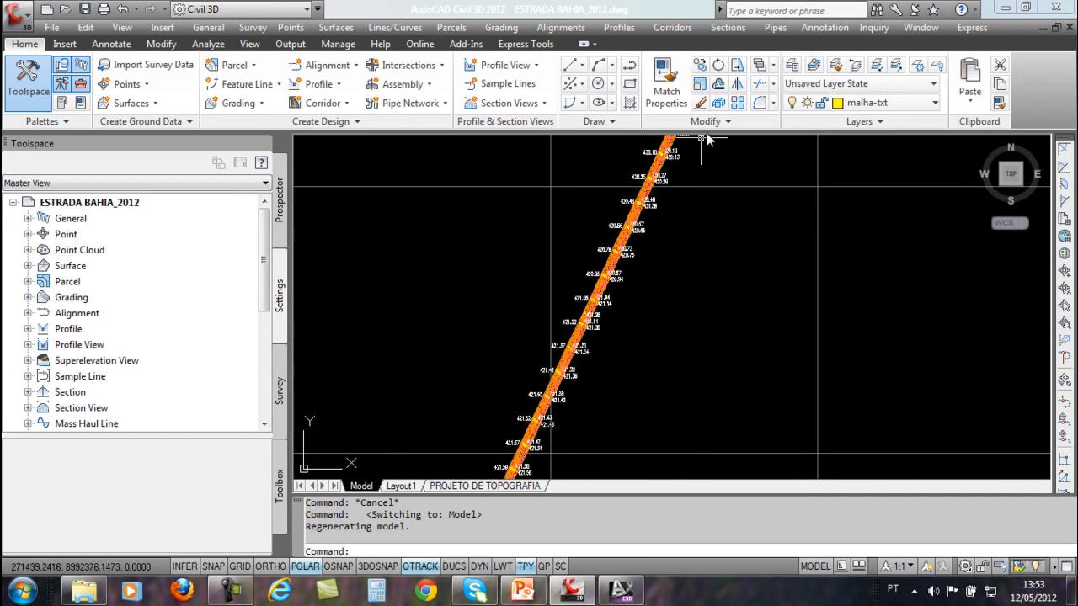
pyautogui.scroll(-7, 619, 415)
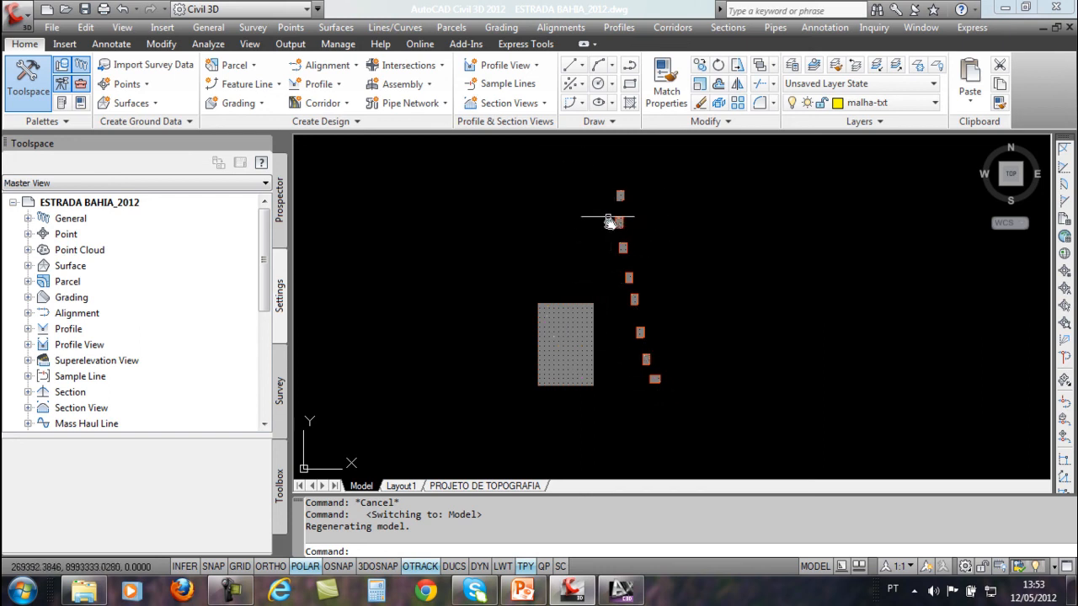
# Draw a rectangle loosely around the northernmost road sheet.
pyautogui.write('RE')
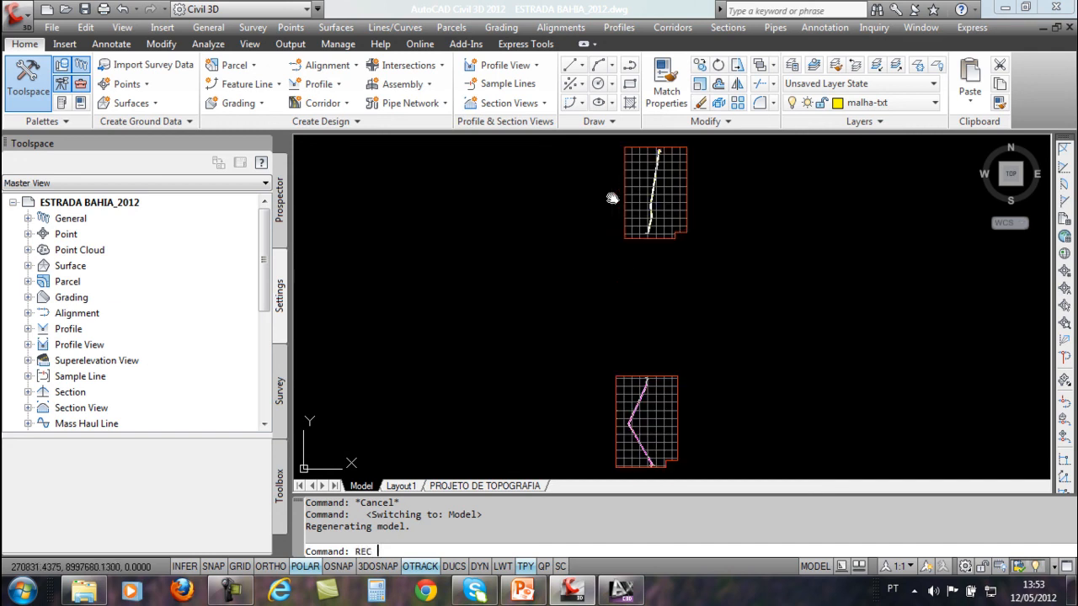
pyautogui.write('C')
pyautogui.press('Return')
pyautogui.scroll(-2, 606, 211)
pyautogui.click(599, 196)
pyautogui.click(674, 289)
# Draw a rectangle around the second road sheet from the north, the one with the bent alignment.
pyautogui.moveTo(674, 372); pyautogui.dragTo(614, 302, button='middle')
pyautogui.write('REC')
pyautogui.press('Return')
pyautogui.click(530, 261)
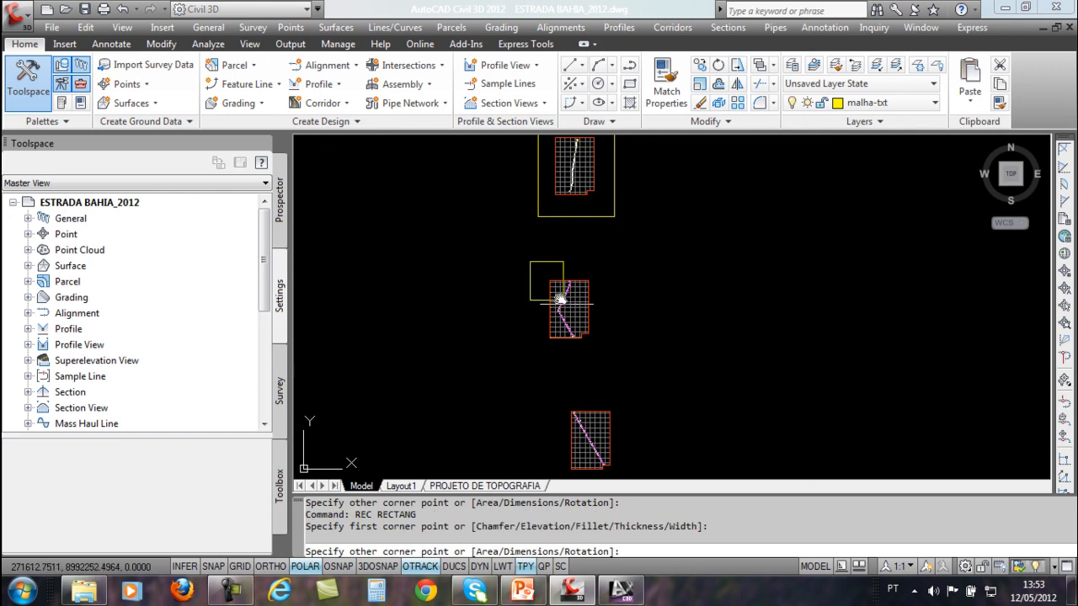
pyautogui.click(620, 358)
# Draw a rectangle around the third road sheet from the north.
pyautogui.moveTo(654, 428); pyautogui.dragTo(596, 323, button='middle')
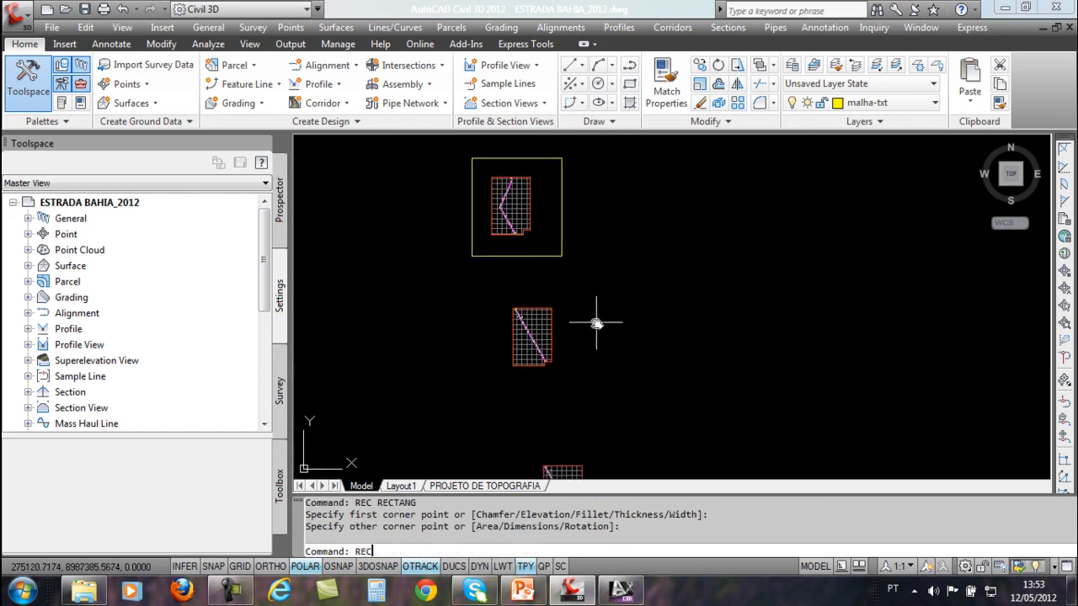
pyautogui.write('REC')
pyautogui.press('Return')
pyautogui.click(481, 299)
pyautogui.click(581, 380)
# Draw a rectangle around the large gridded sheet that shows the entire road, west of the small sheets.
pyautogui.scroll(-4, 566, 397)
pyautogui.moveTo(492, 462); pyautogui.dragTo(574, 316, button='middle')
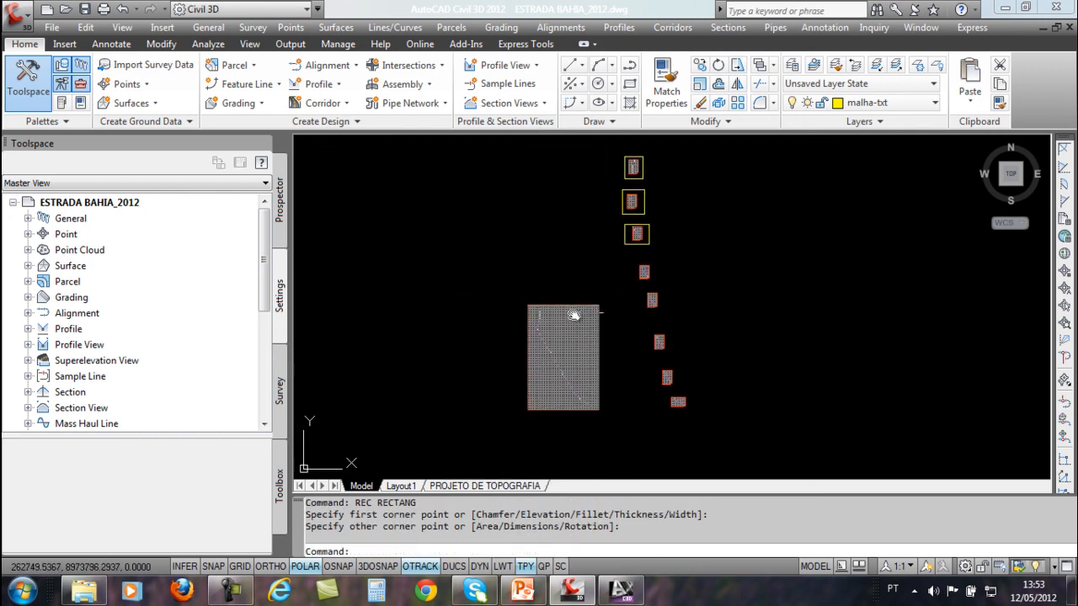
pyautogui.write('REC')
pyautogui.press('Return')
pyautogui.click(506, 290)
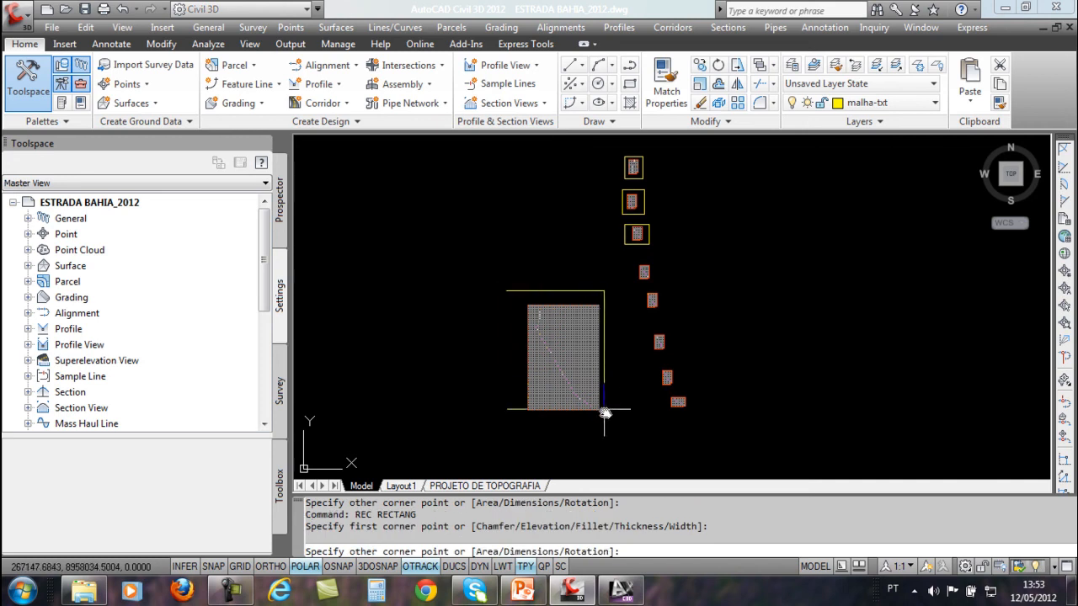
pyautogui.click(615, 430)
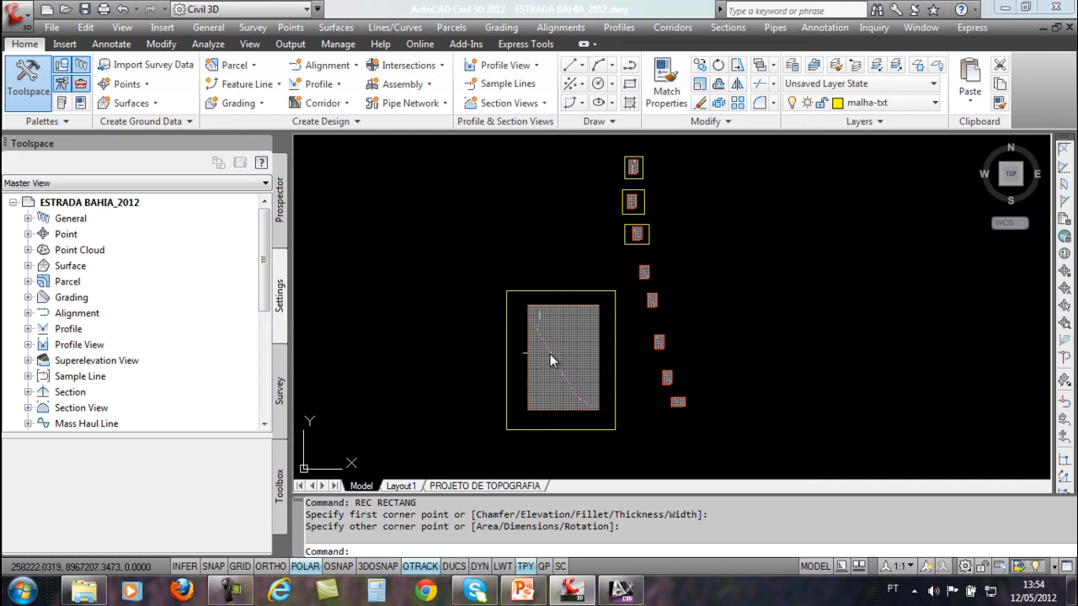
# Review the units and coordinate zone in the drawing settings of ESTRADA BAHIA_2012, leaving without changes.
pyautogui.moveTo(555, 312)
pyautogui.moveTo(719, 245); pyautogui.dragTo(690, 259, button='middle')
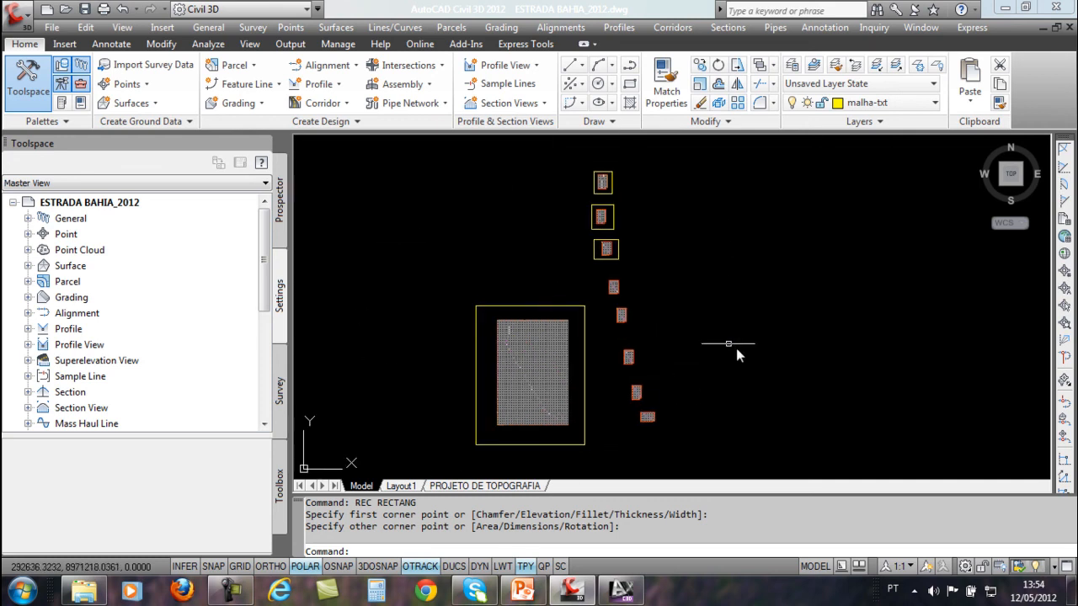
pyautogui.rightClick(138, 203)
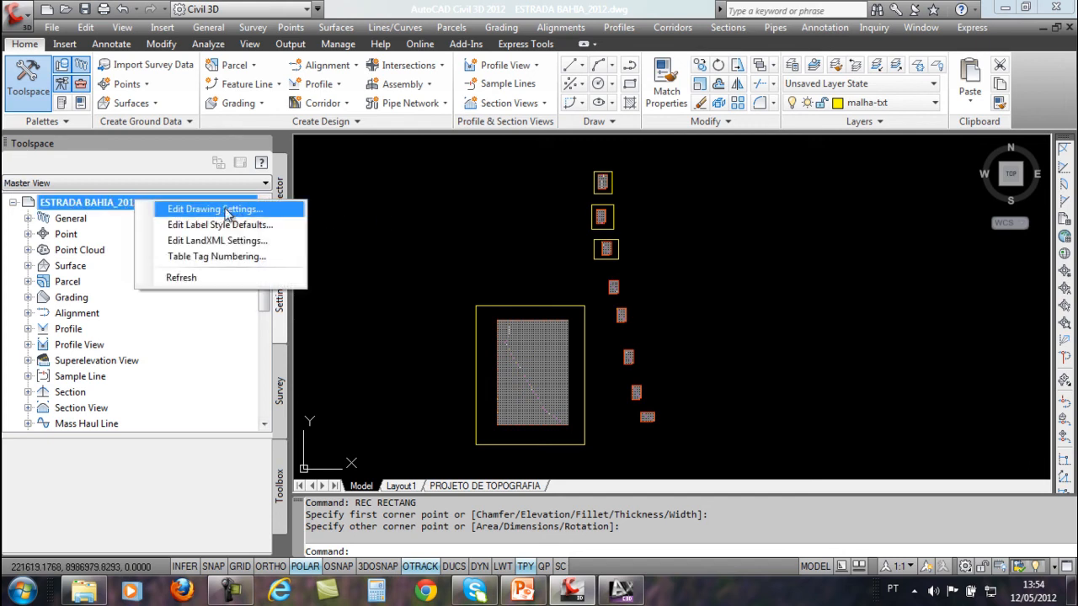
pyautogui.click(250, 211)
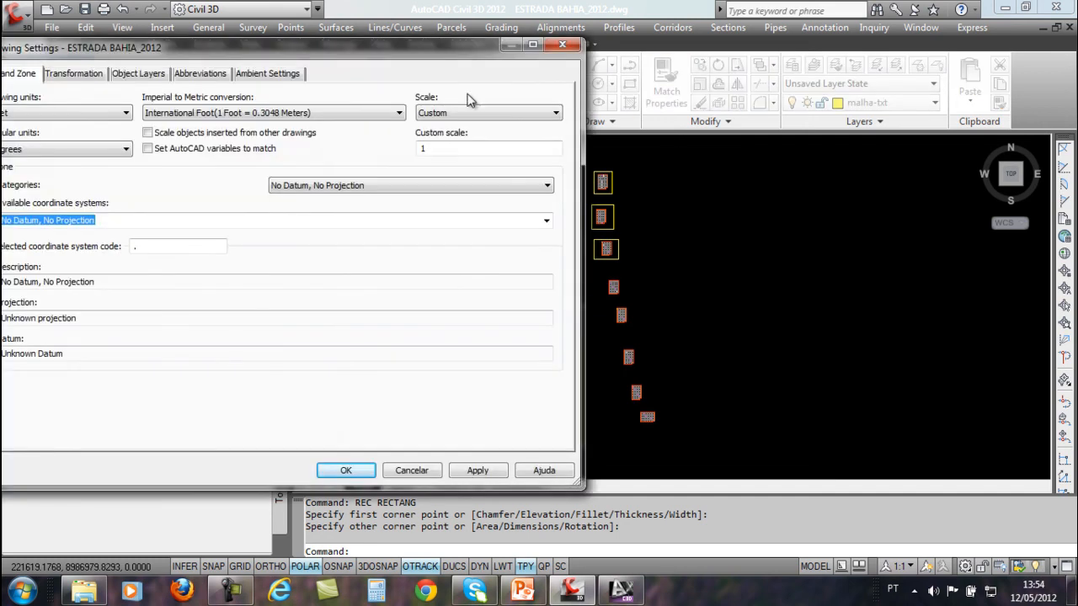
pyautogui.moveTo(391, 53); pyautogui.dragTo(658, 78)
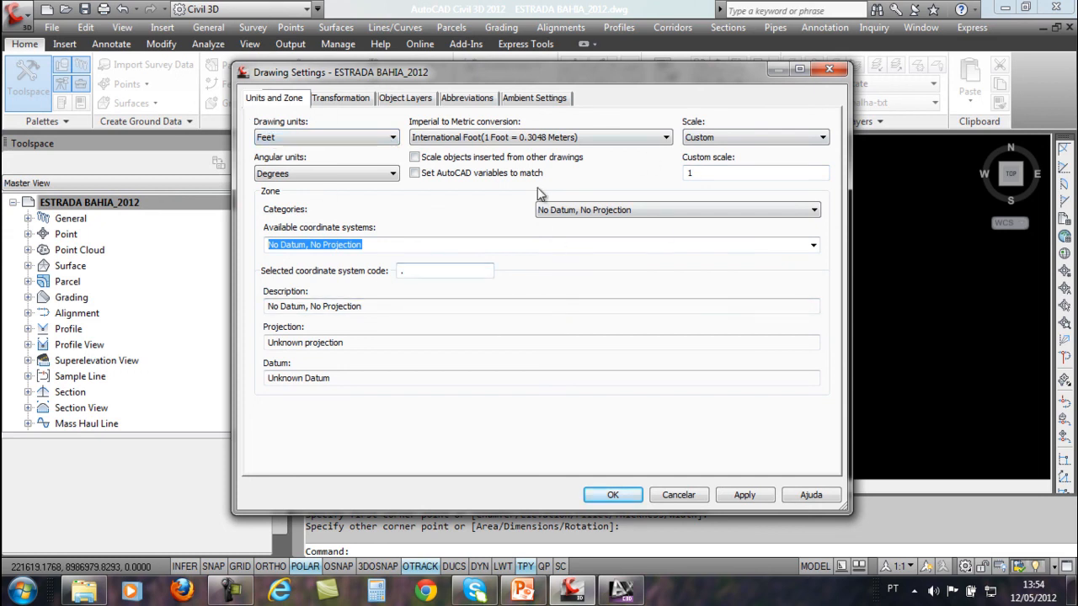
pyautogui.press('Escape')
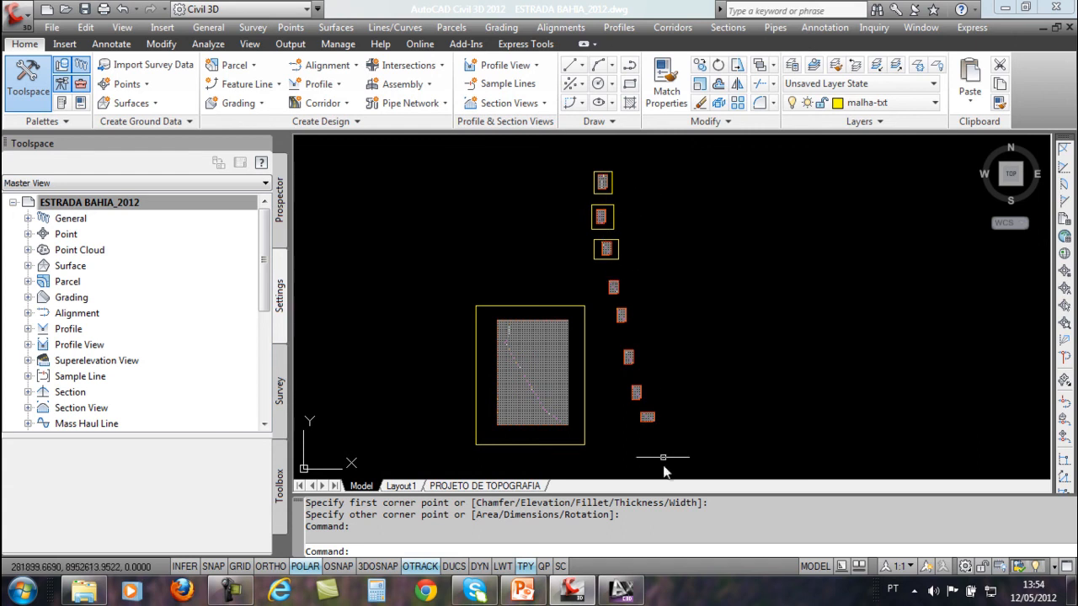
# Leave the drawing window for the desktop and launch Google Earth.
pyautogui.click(572, 589)
pyautogui.click(108, 137)
pyautogui.doubleClick(107, 137)
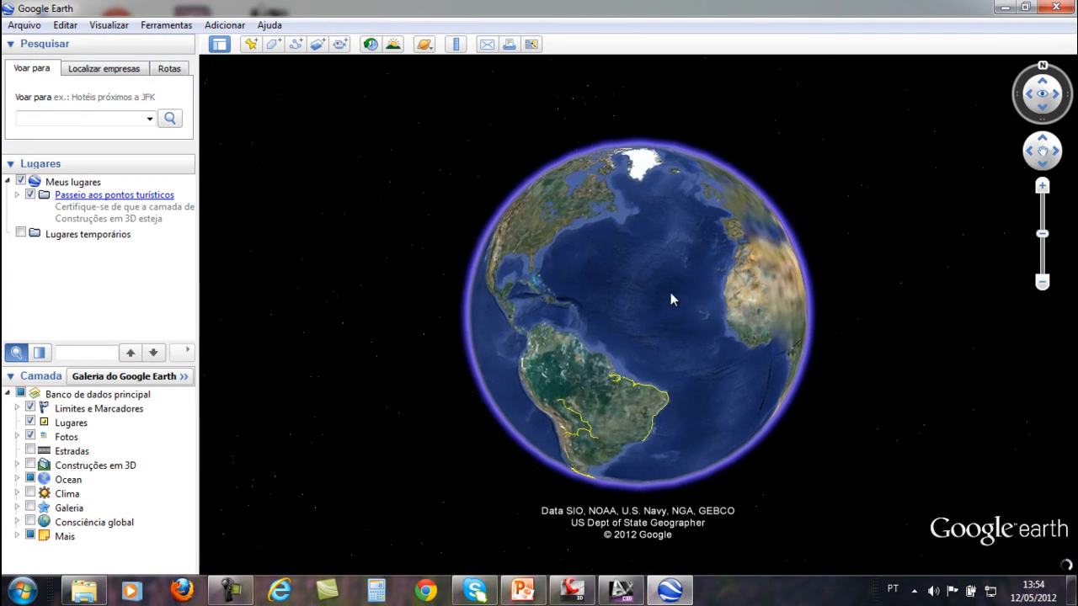
# Search for "Cidade Nova - Bahia" and fly to the location found.
pyautogui.click(113, 119)
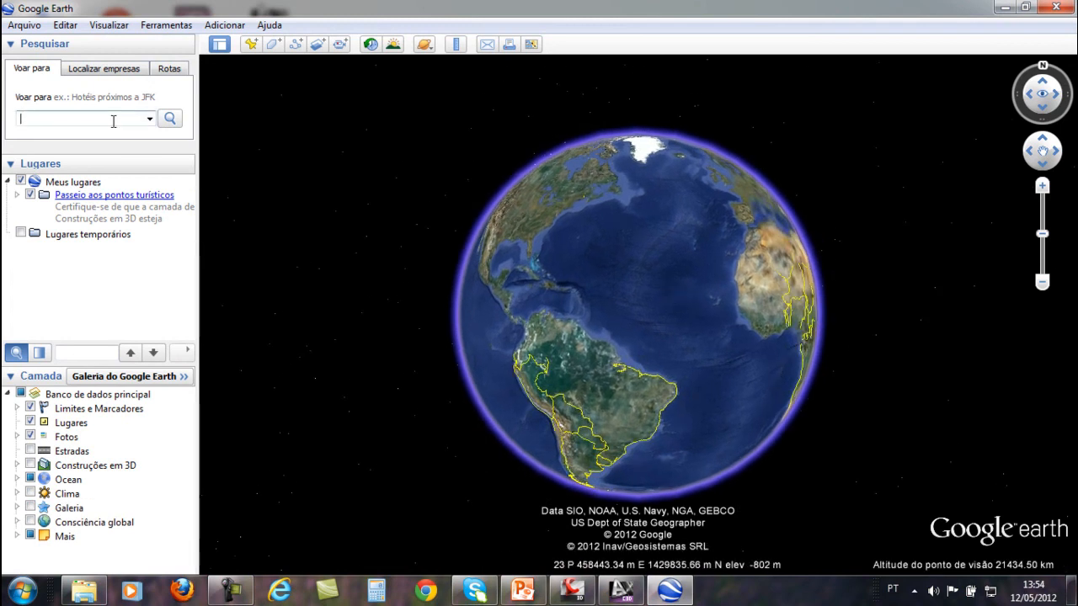
pyautogui.write('cIDA')
pyautogui.press('BackSpace')
pyautogui.press('BackSpace')
pyautogui.press('BackSpace')
pyautogui.press('BackSpace')
pyautogui.write('Cidade ')
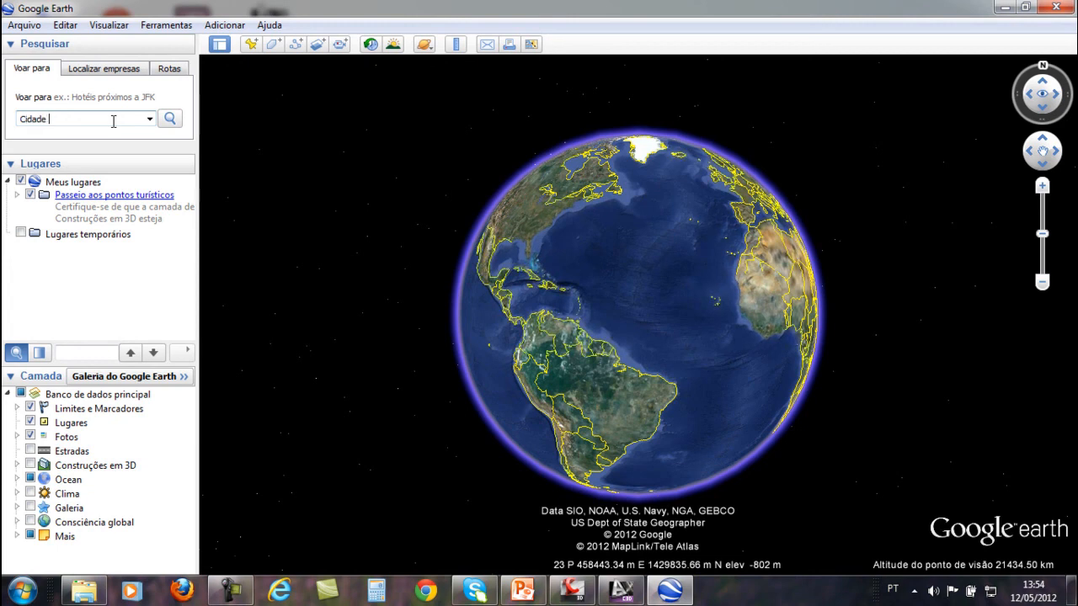
pyautogui.write('Nova - Bahia')
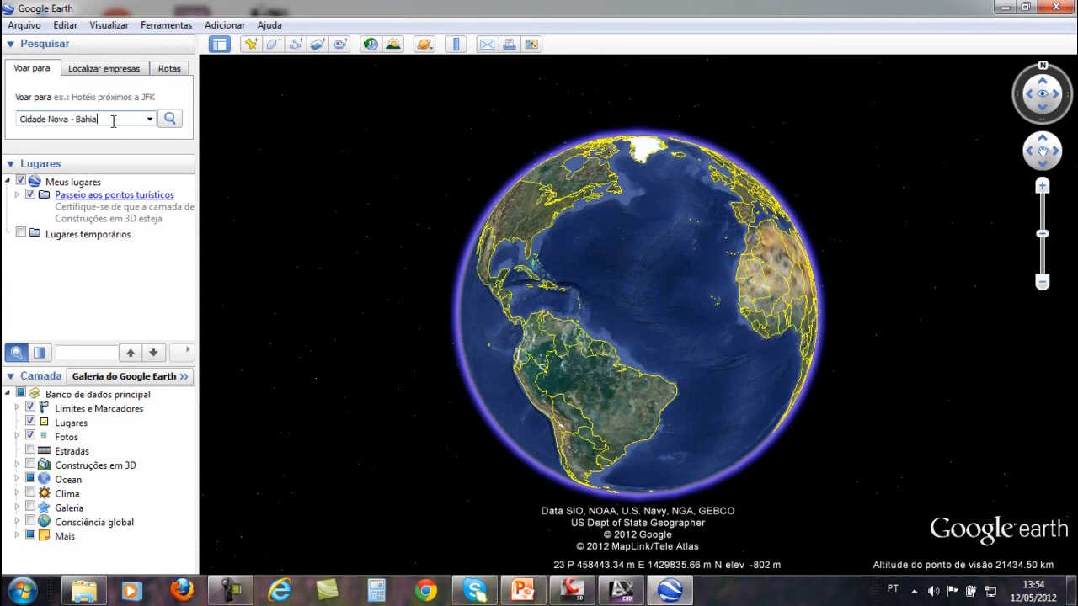
pyautogui.press('Return')
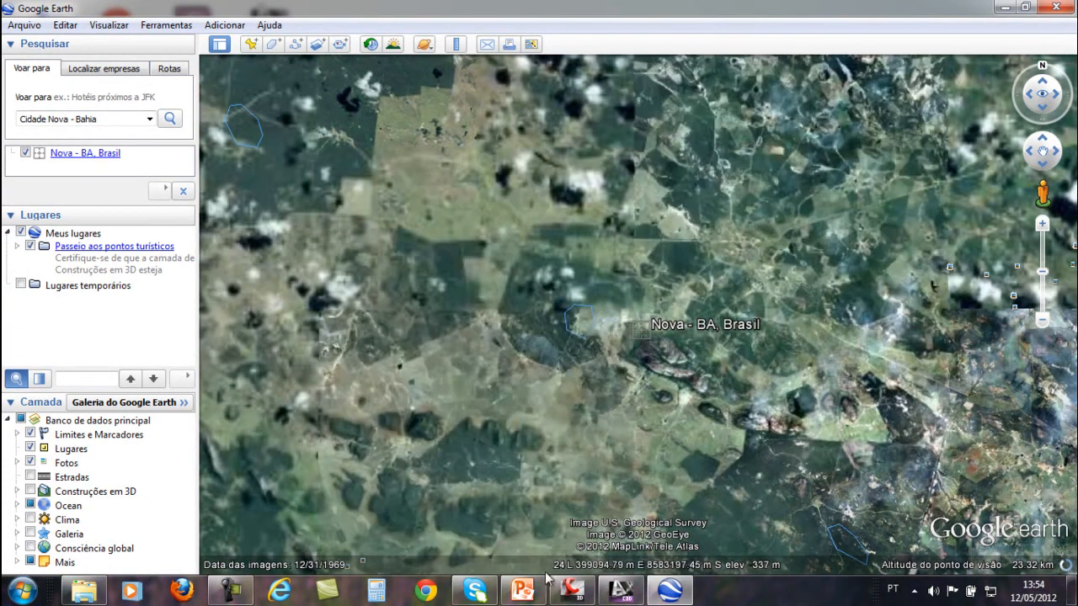
# Set the Windows taskbar to hide automatically and return to the Google Earth view.
pyautogui.click(732, 595)
pyautogui.rightClick(732, 598)
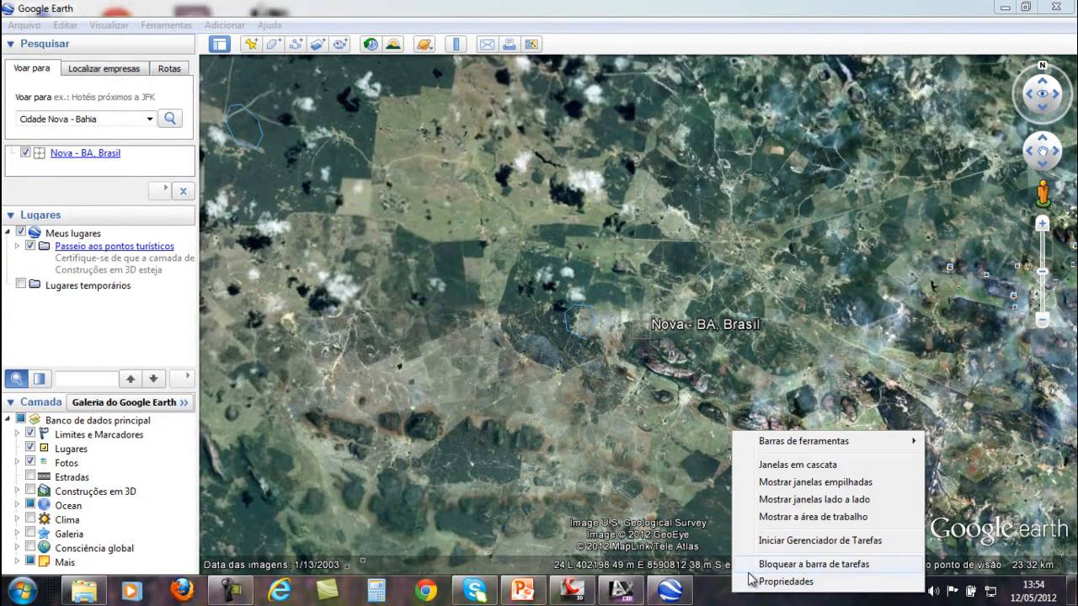
pyautogui.click(762, 583)
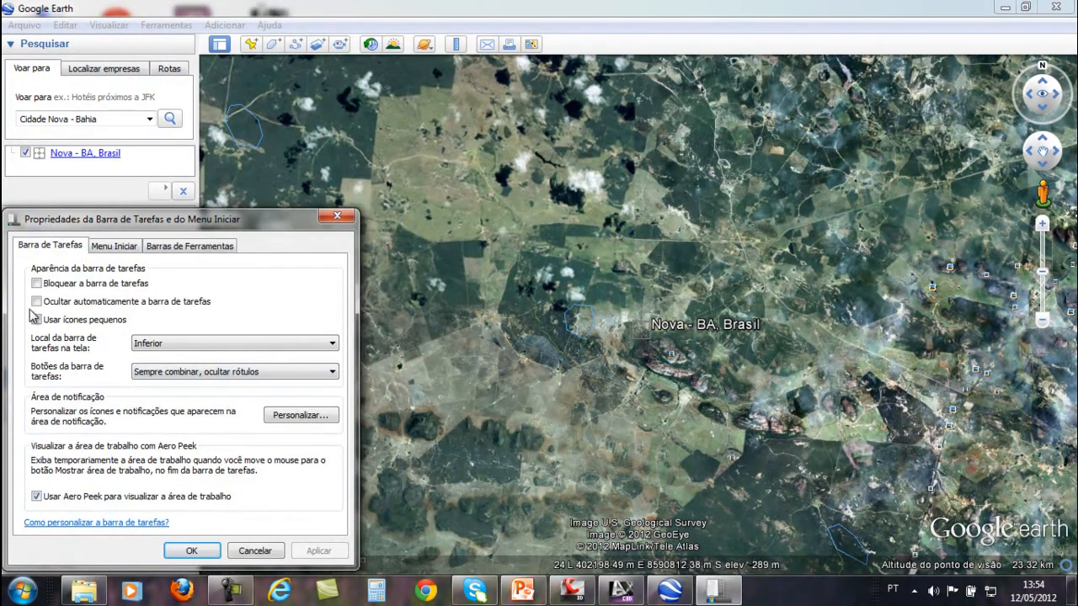
pyautogui.click(37, 302)
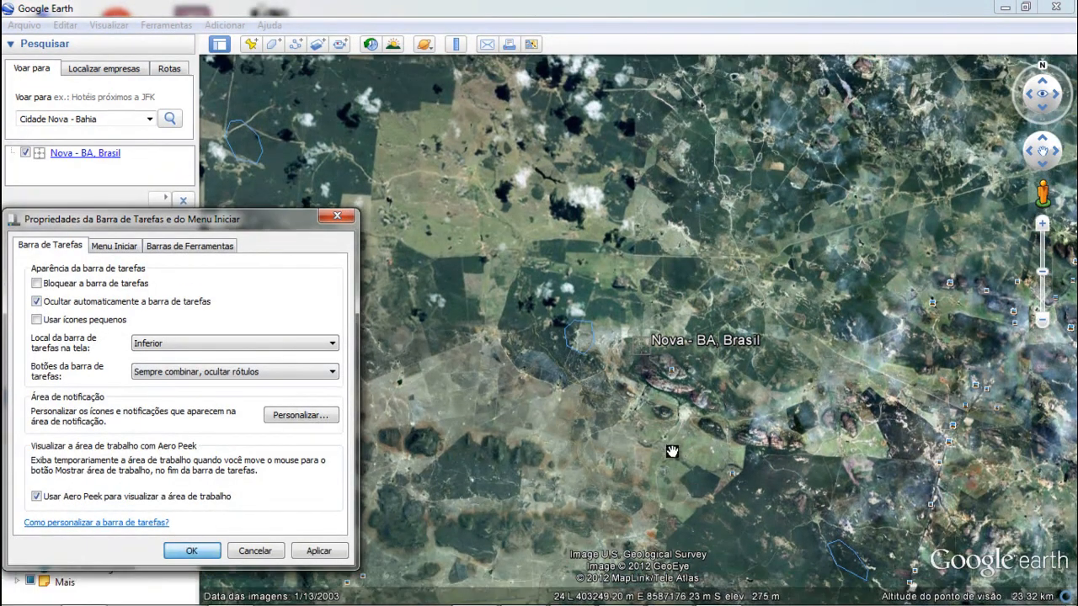
pyautogui.click(678, 408)
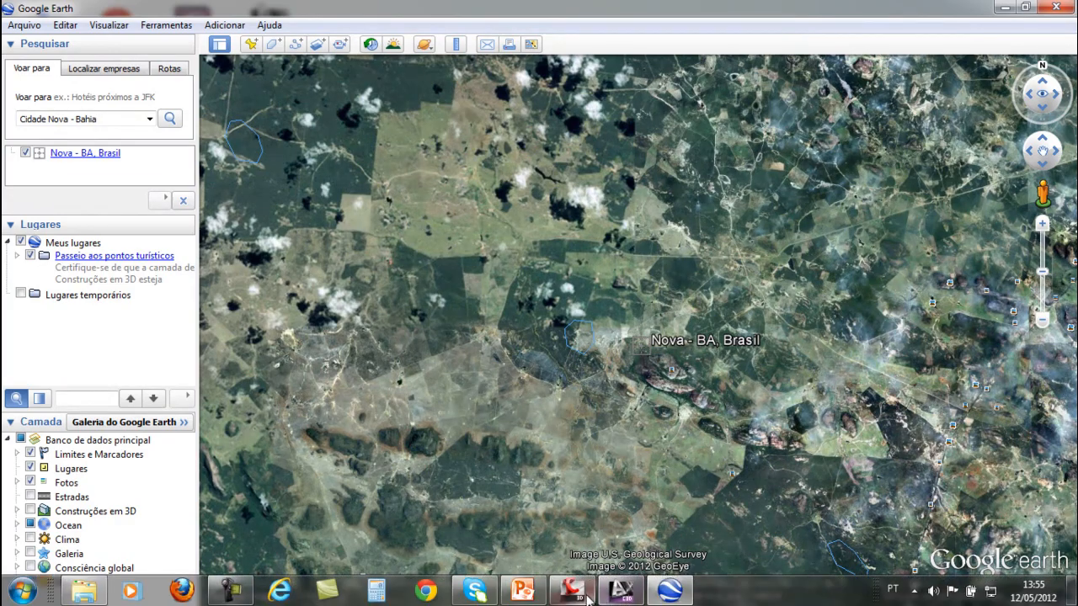
# Switch to Civil 3D, open the drawing settings of ESTRADA BAHIA_2012 and keep the drawing units as Meters.
pyautogui.click(585, 594)
pyautogui.click(169, 208)
pyautogui.rightClick(169, 209)
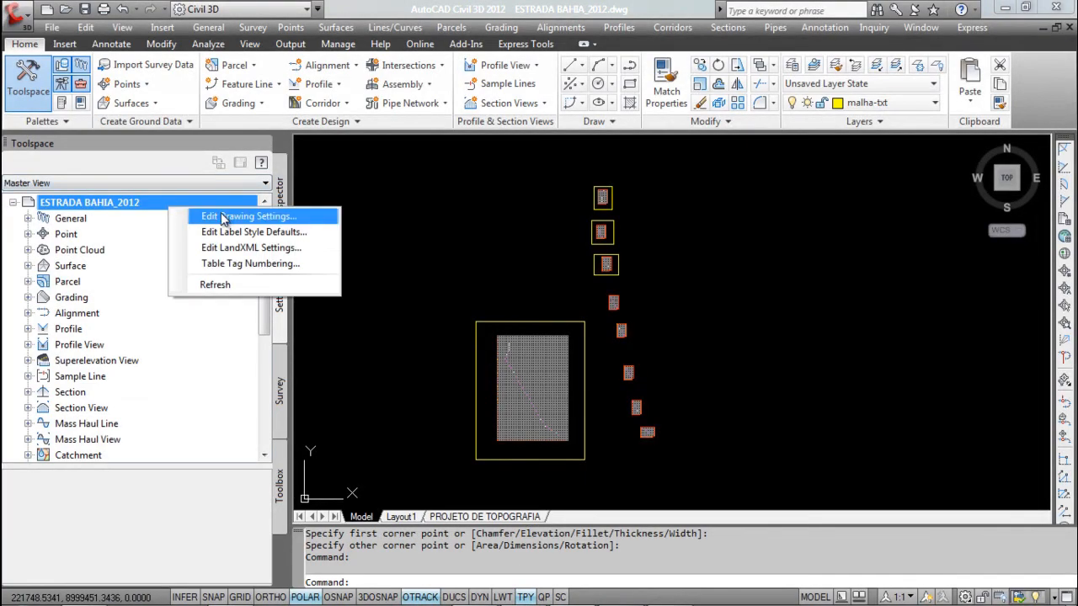
pyautogui.click(221, 213)
pyautogui.click(324, 136)
pyautogui.click(324, 136)
pyautogui.click(300, 138)
pyautogui.click(287, 162)
# Set the drawing's zone to category Brasil with the coordinate system SIRGAS datum, UTM Zone 24S; Brasil 42d to 36d West.
pyautogui.click(665, 212)
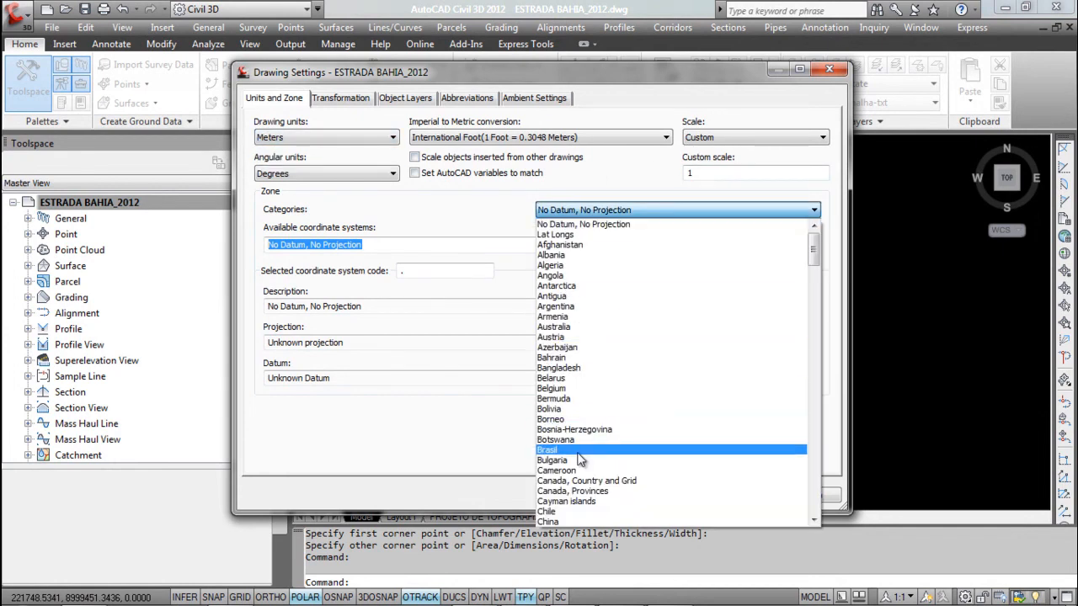
pyautogui.click(578, 451)
pyautogui.click(812, 244)
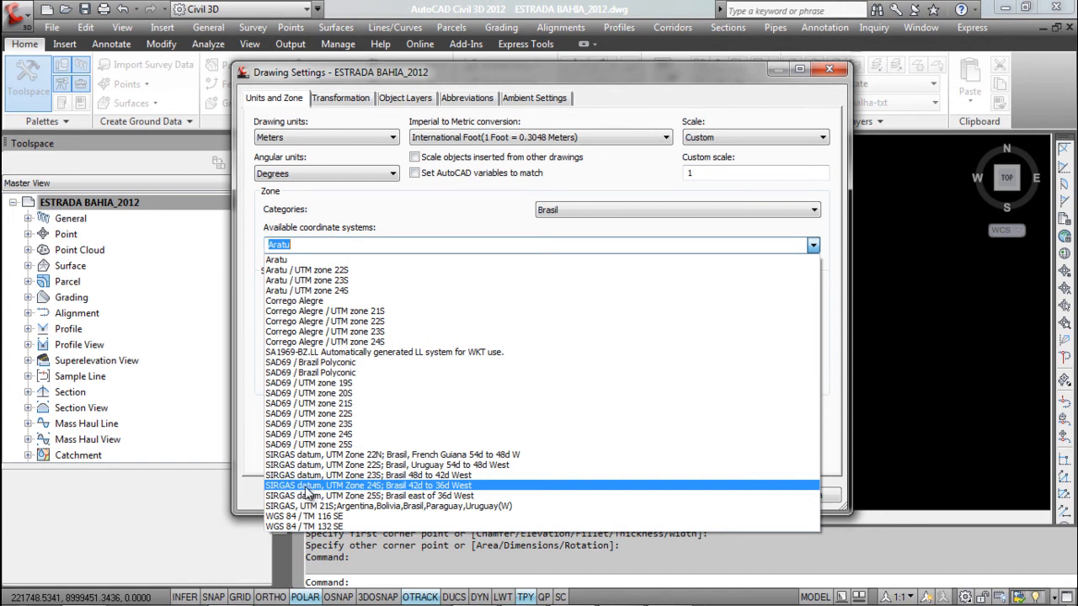
pyautogui.click(328, 488)
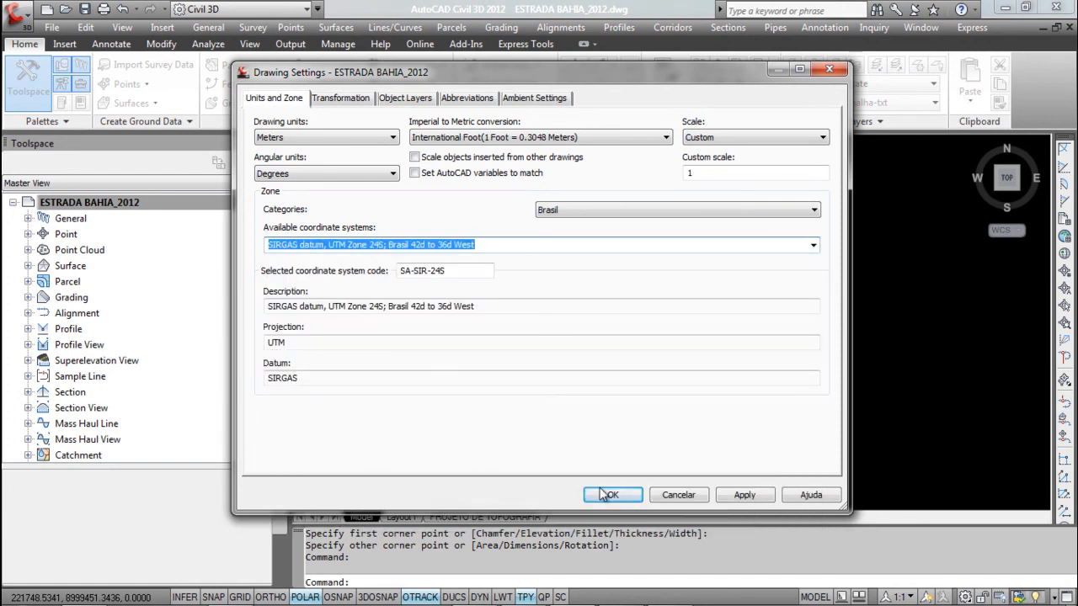
pyautogui.click(607, 494)
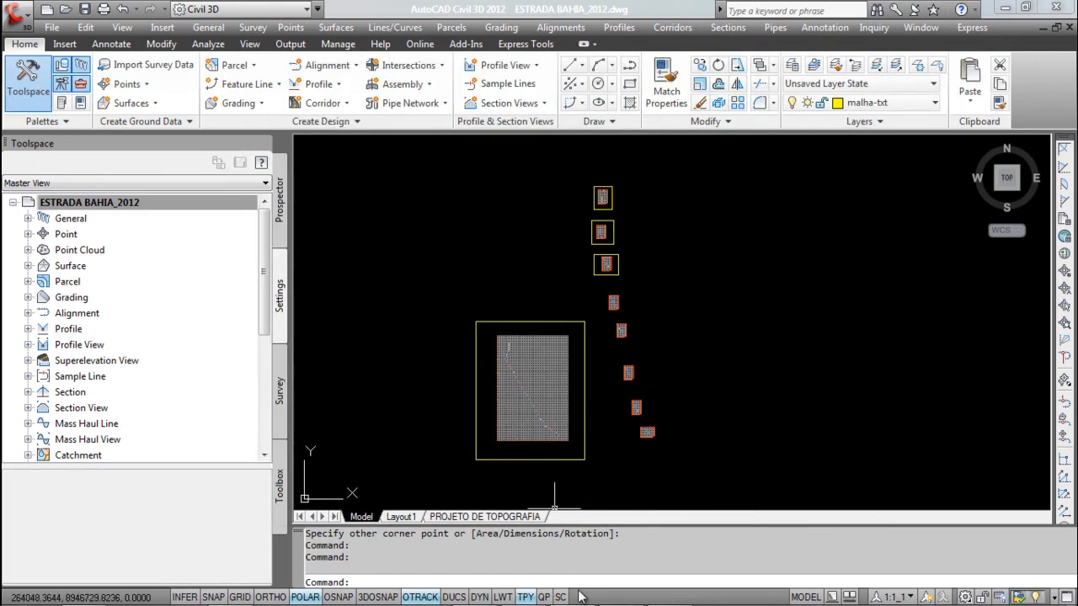
# Switch to Google Earth and review its 3D view options for the Universal Transversa de Mercator coordinate display.
pyautogui.click(671, 598)
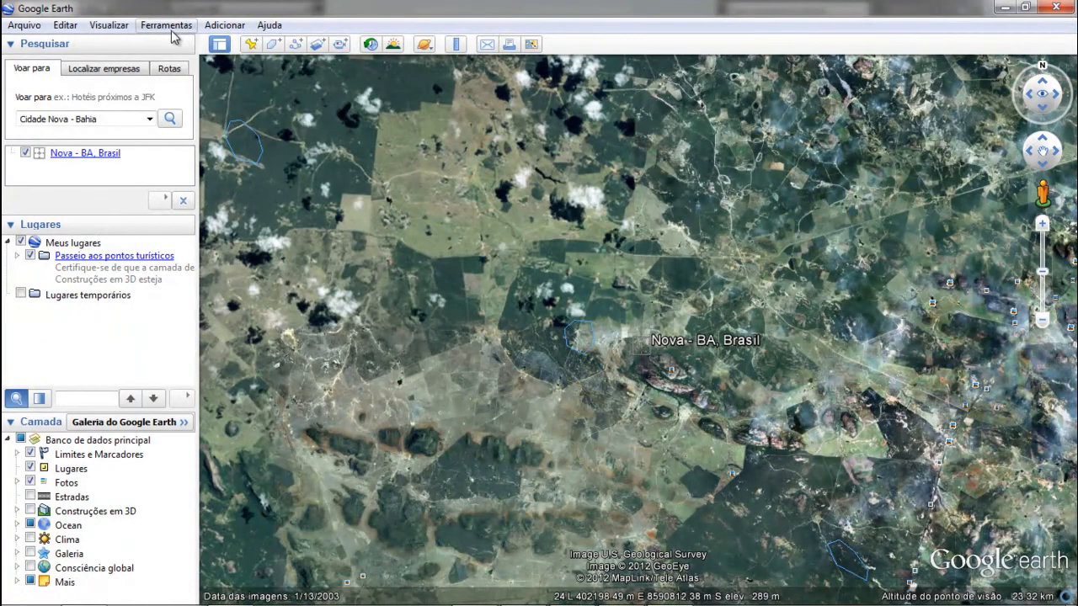
pyautogui.click(166, 25)
pyautogui.click(192, 120)
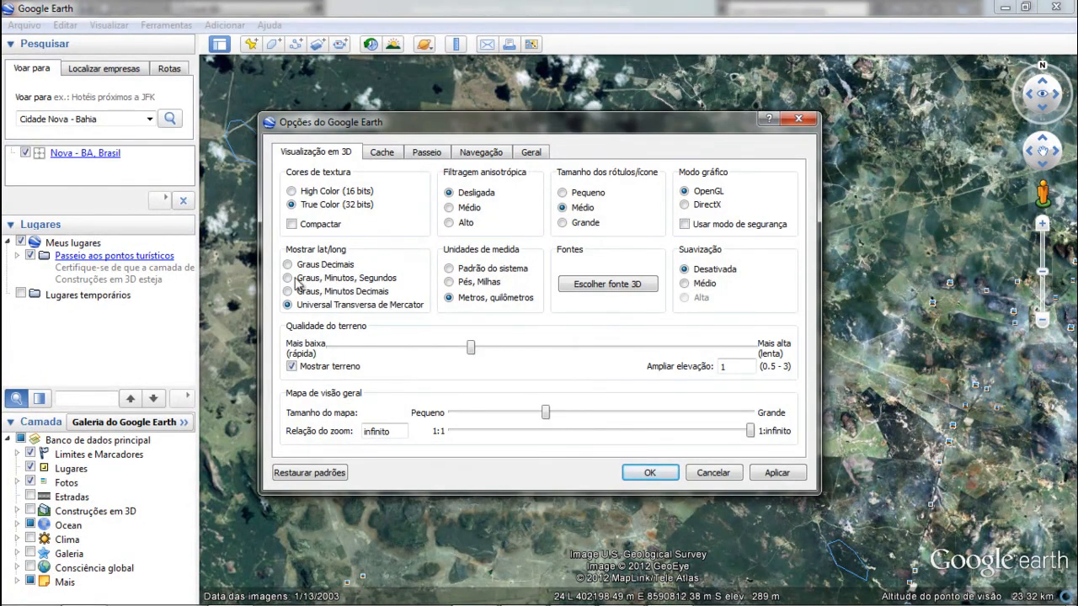
pyautogui.click(727, 477)
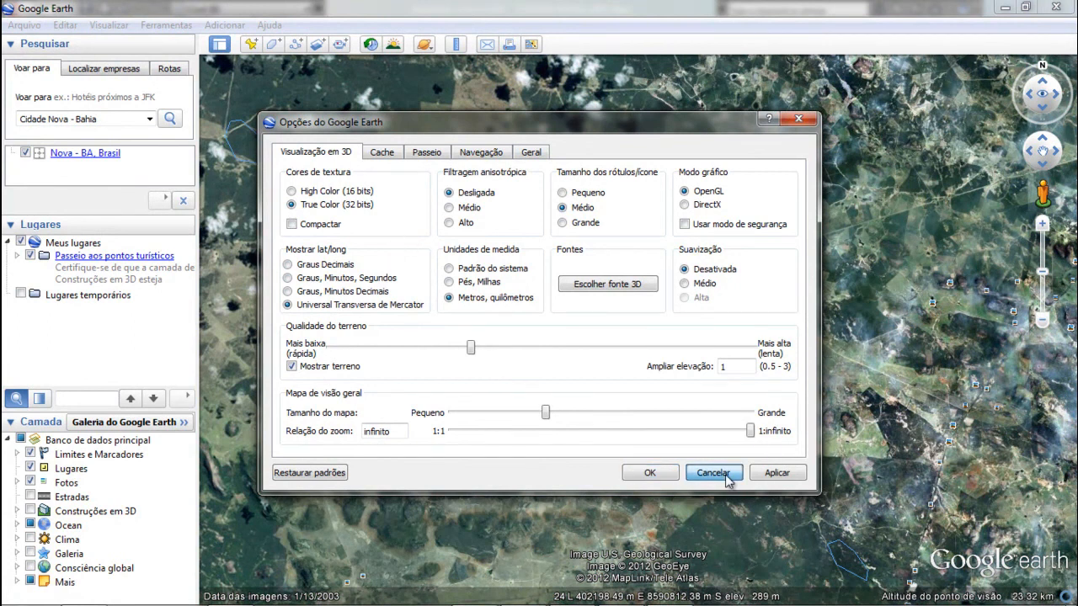
pyautogui.click(653, 474)
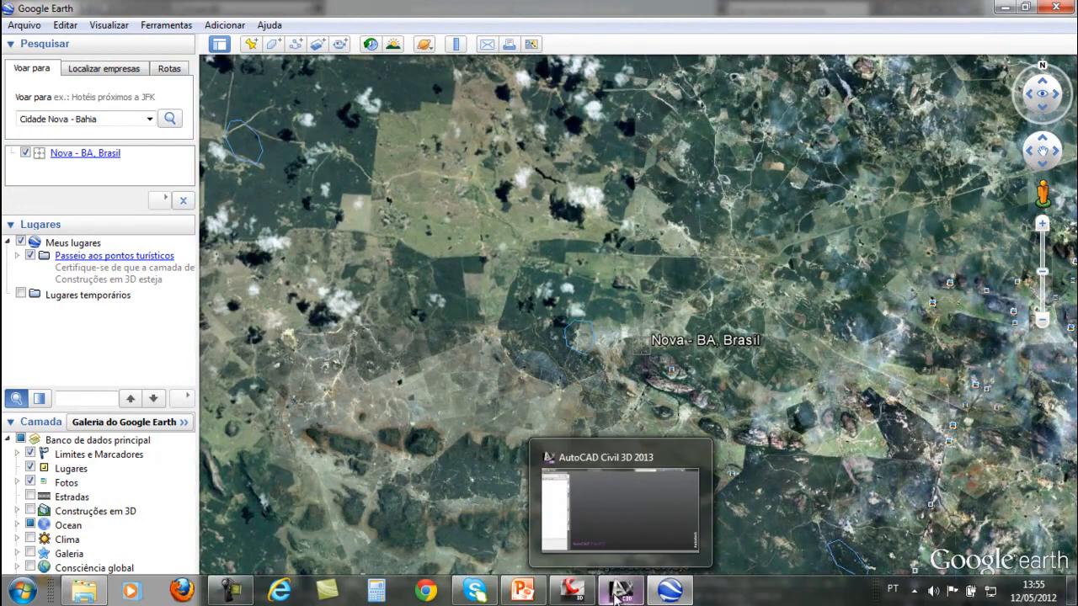
# Return to the road drawing in Civil 3D and recheck the drawing settings of ESTRADA BAHIA_2012.
pyautogui.click(590, 596)
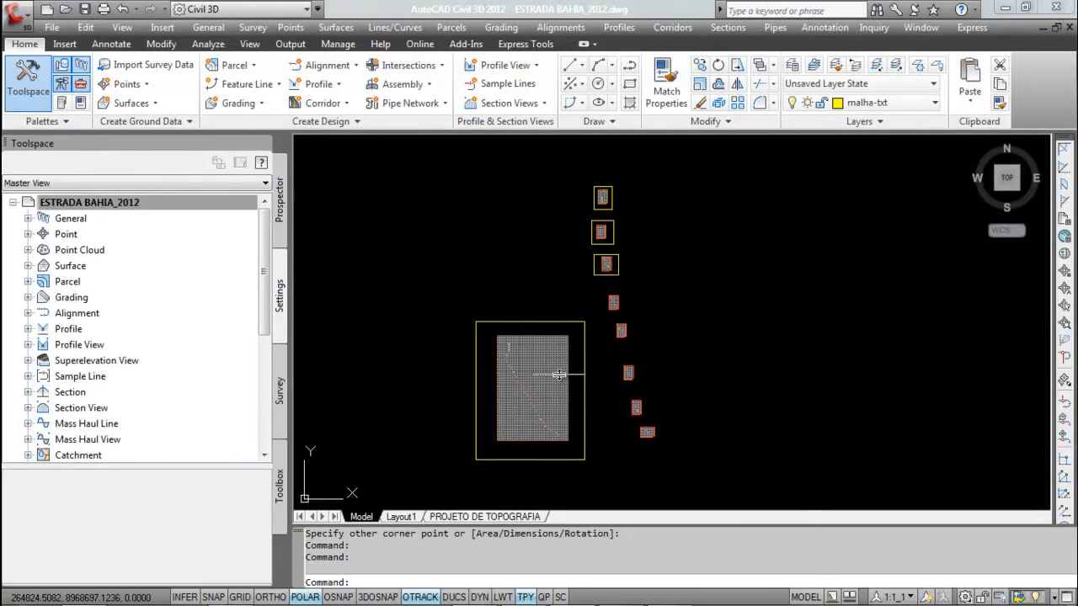
pyautogui.click(290, 45)
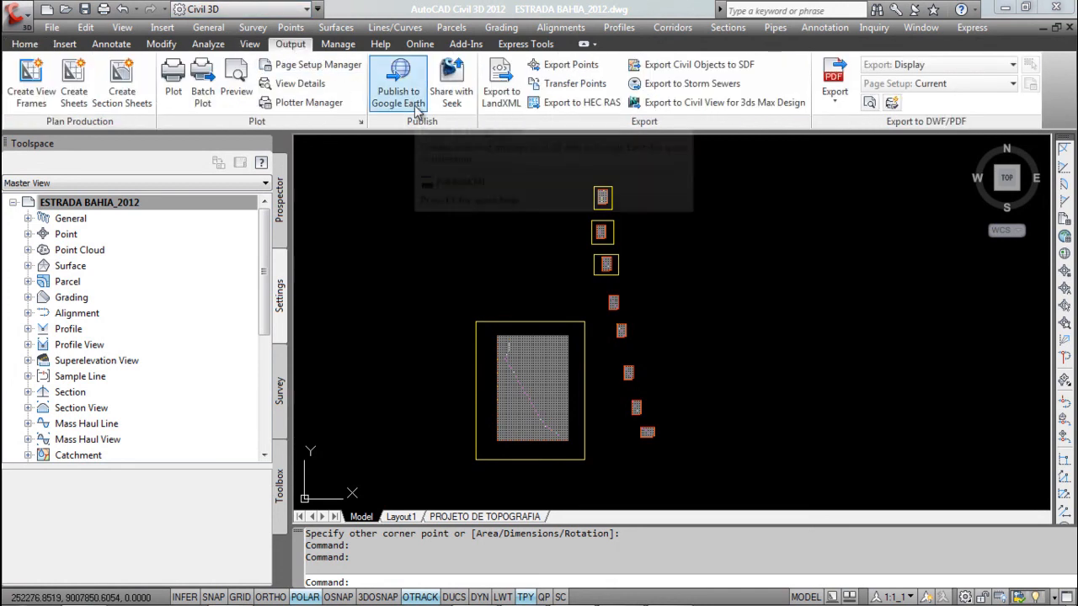
pyautogui.click(173, 204)
pyautogui.rightClick(173, 205)
pyautogui.click(244, 227)
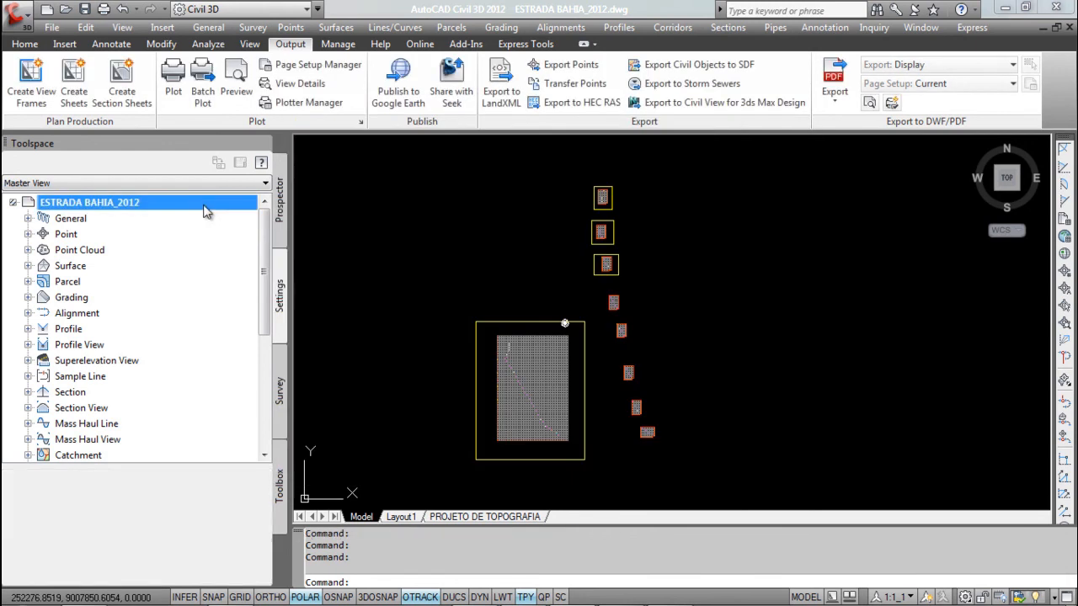
pyautogui.rightClick(206, 211)
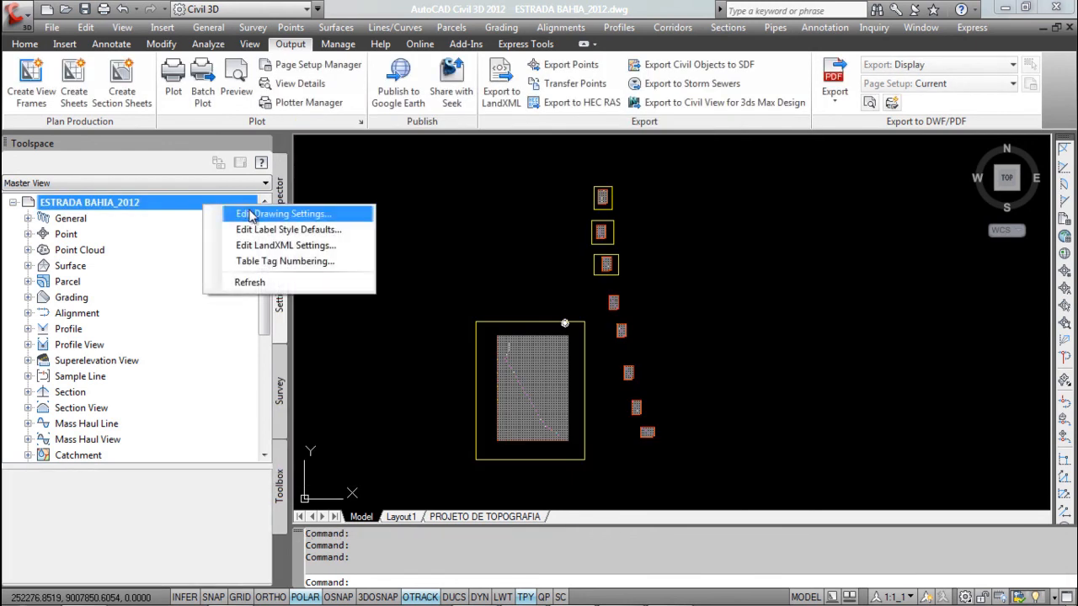
pyautogui.click(240, 211)
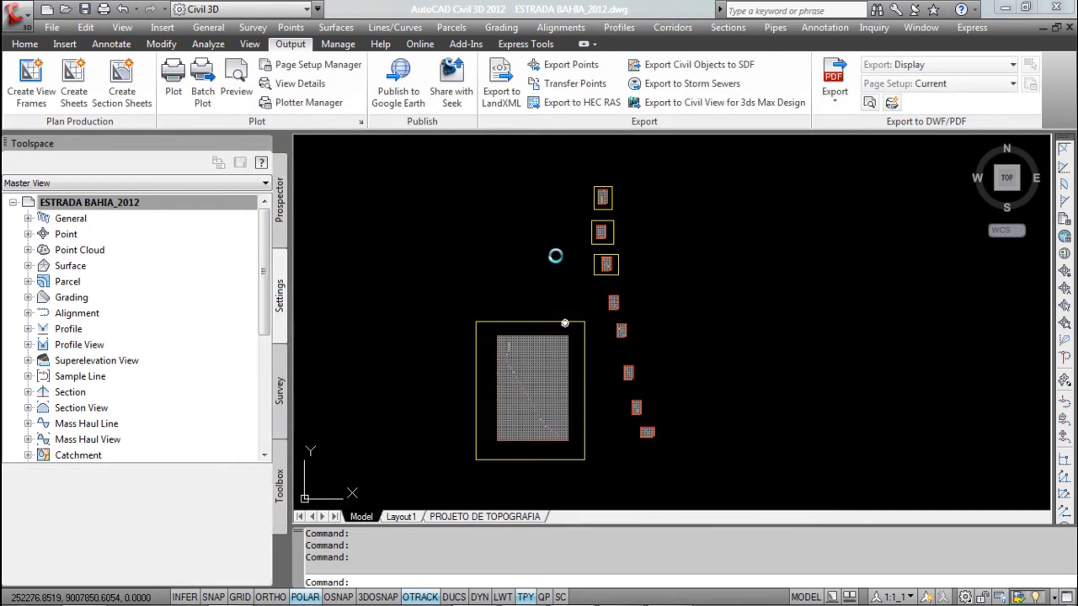
# Start publishing the drawing to Google Earth with its own coordinate system and elevation relative to ground, proceeding to the output file setting.
pyautogui.click(401, 102)
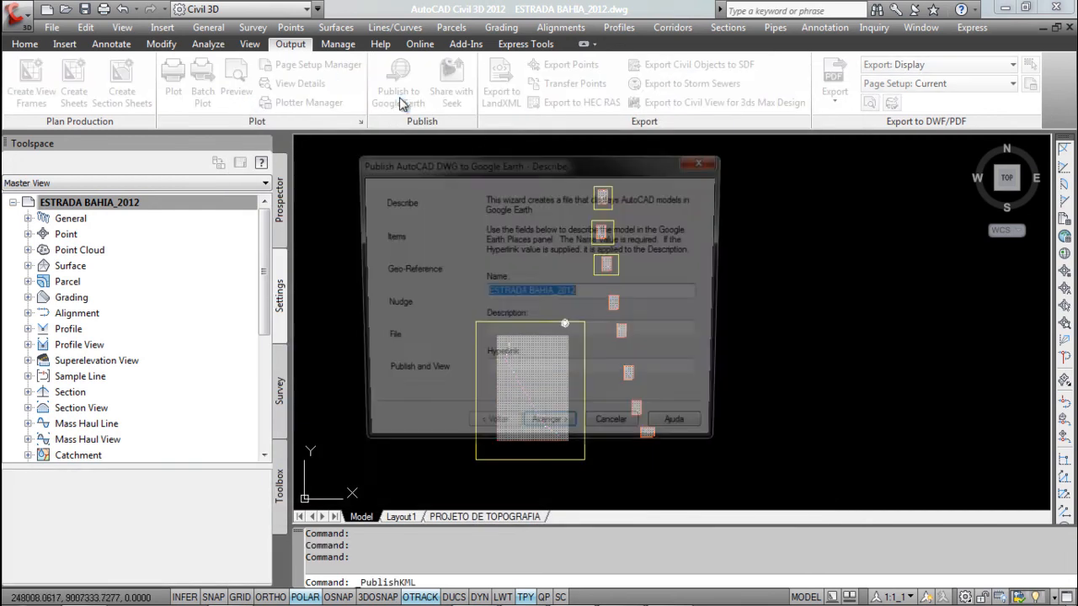
pyautogui.click(551, 433)
pyautogui.click(551, 432)
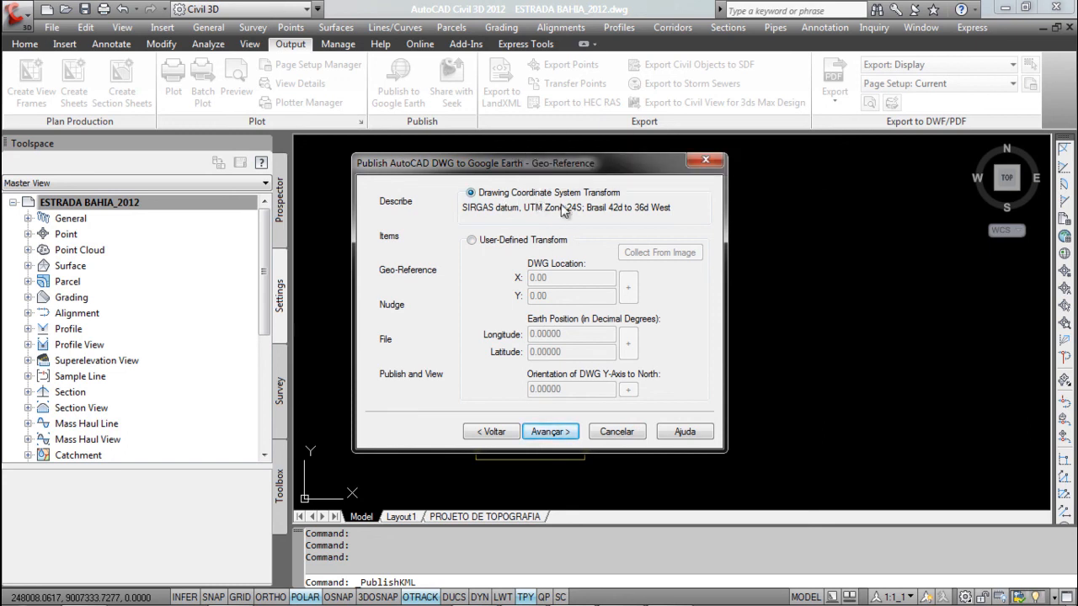
pyautogui.click(551, 432)
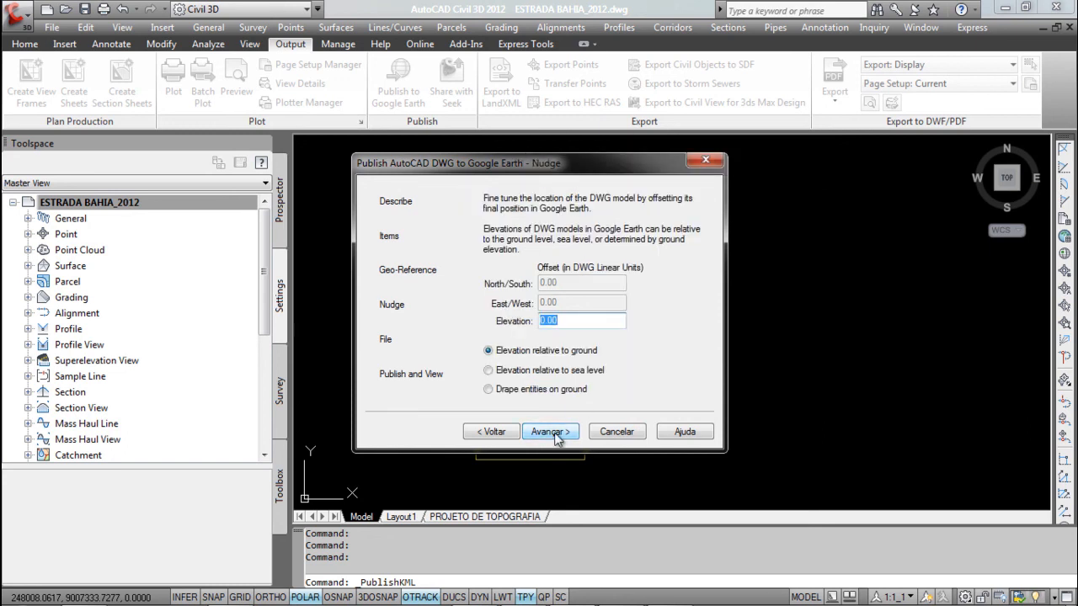
pyautogui.click(551, 432)
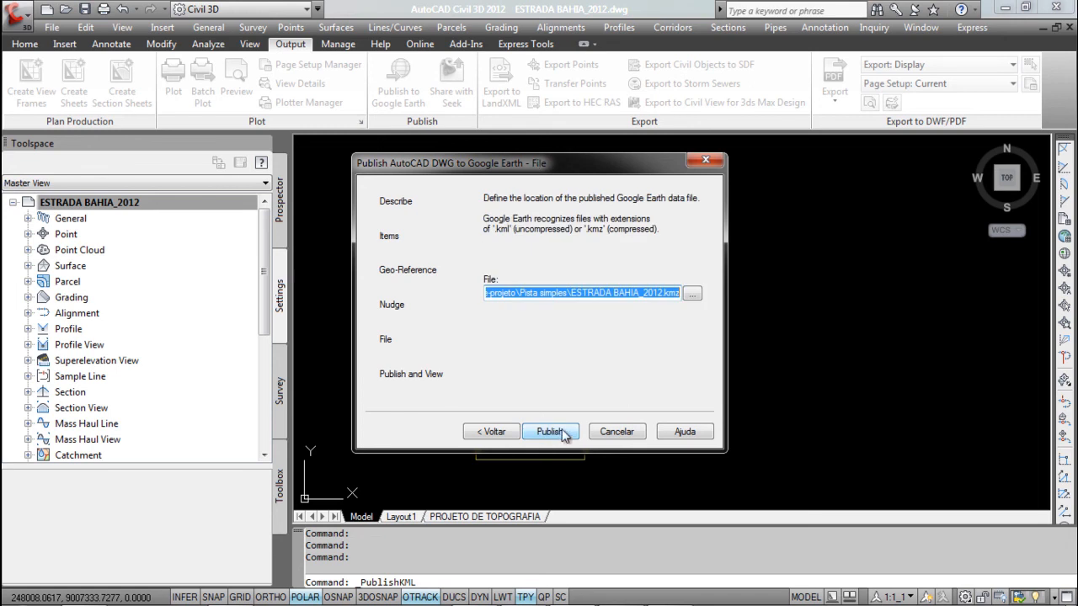
# Browse for the KMZ output location on drive C: to _ARQUIVOS PROFISSIONAIS, _VÍDEO-AULAS, RODOVIAS, Vol.1 - Projetando vicinal em template.
pyautogui.moveTo(521, 295); pyautogui.dragTo(665, 305)
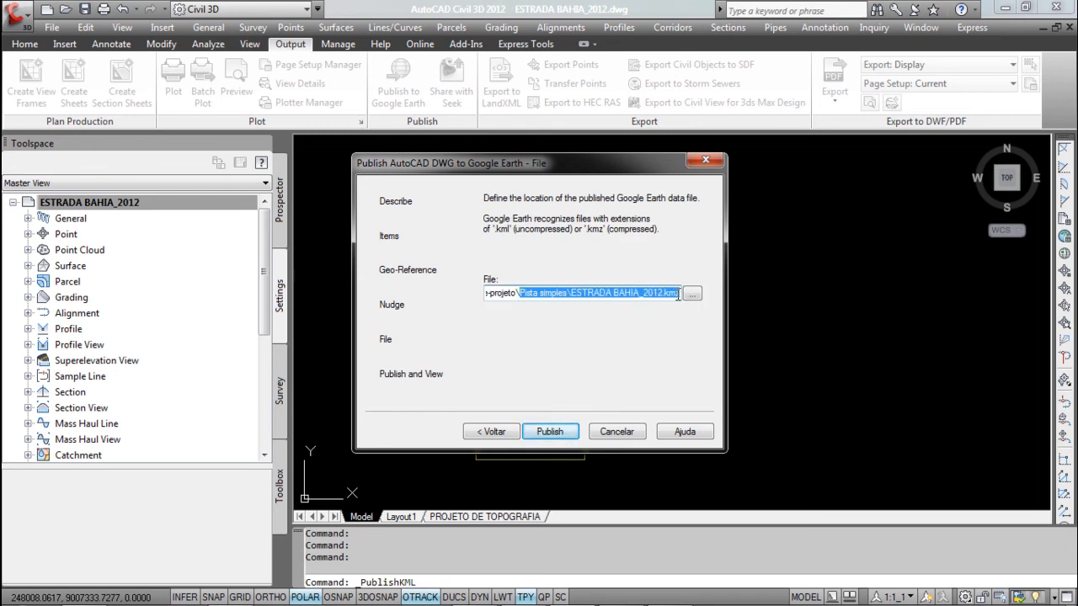
pyautogui.click(690, 293)
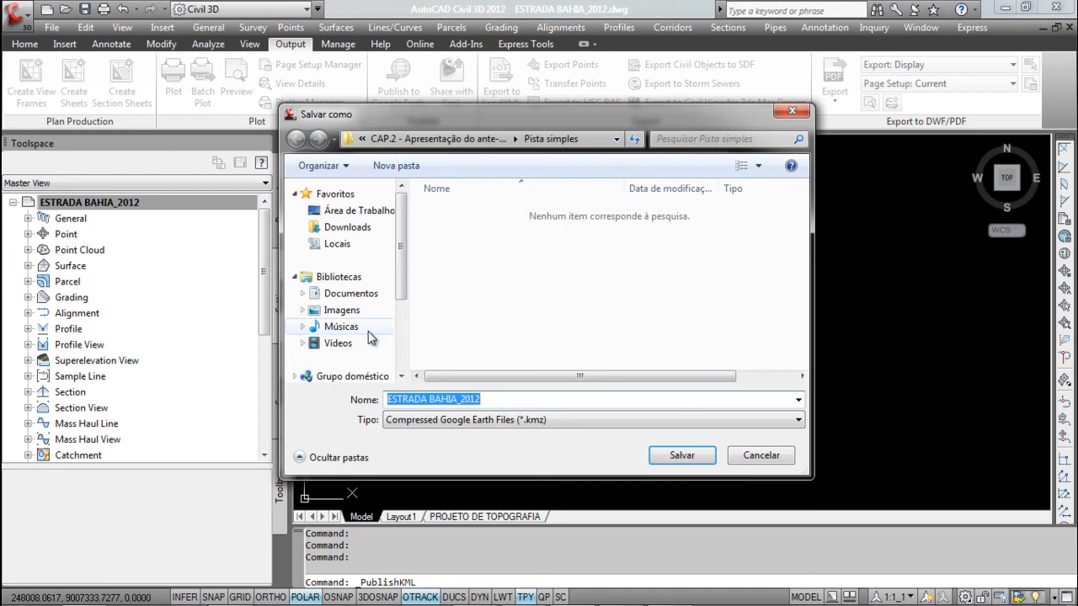
pyautogui.click(337, 211)
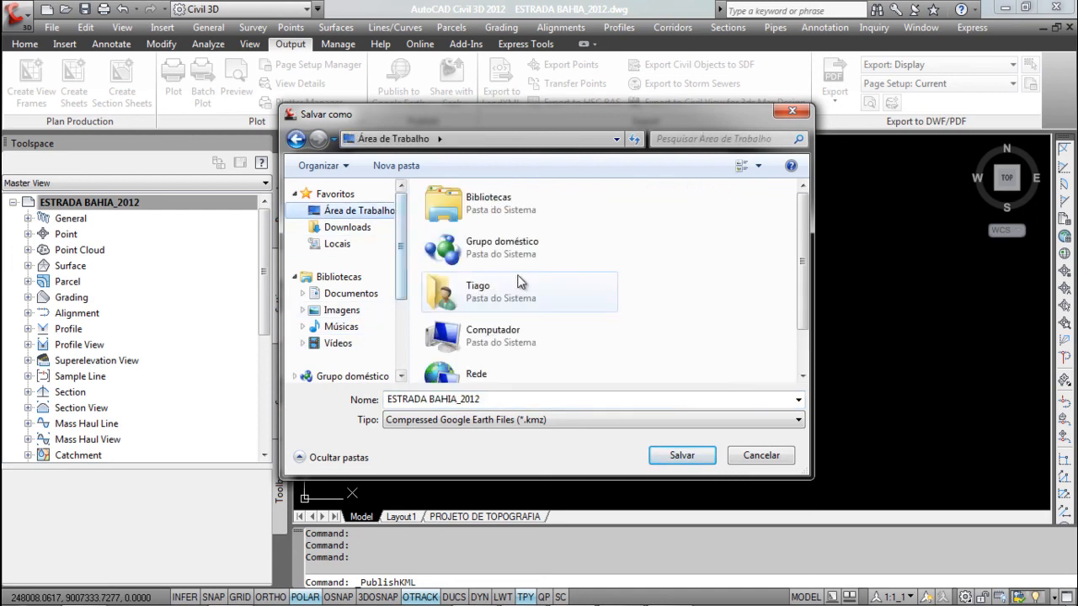
pyautogui.scroll(-2, 781, 252)
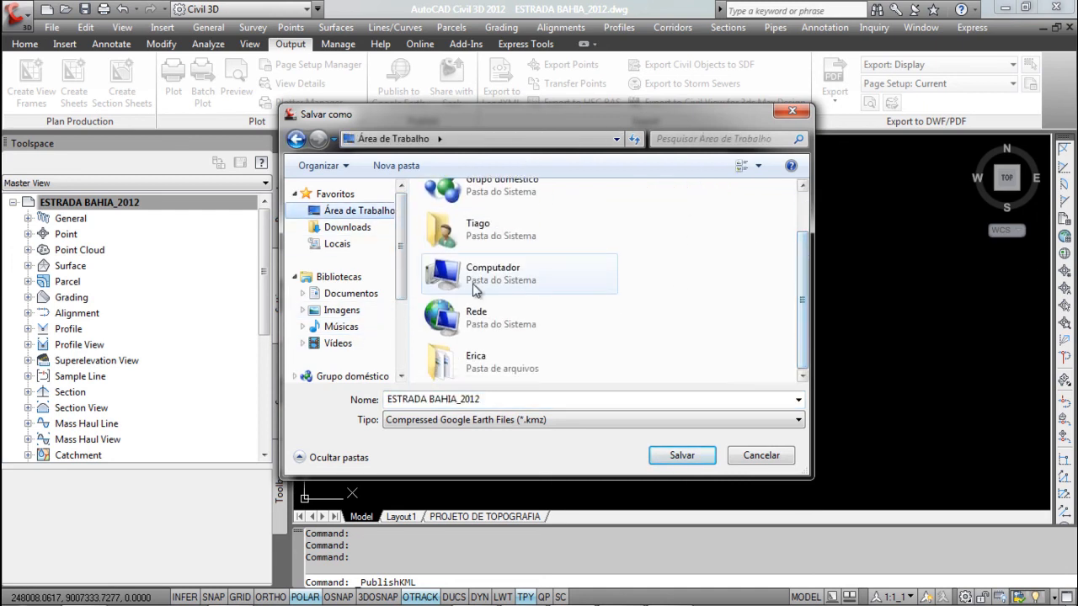
pyautogui.doubleClick(495, 286)
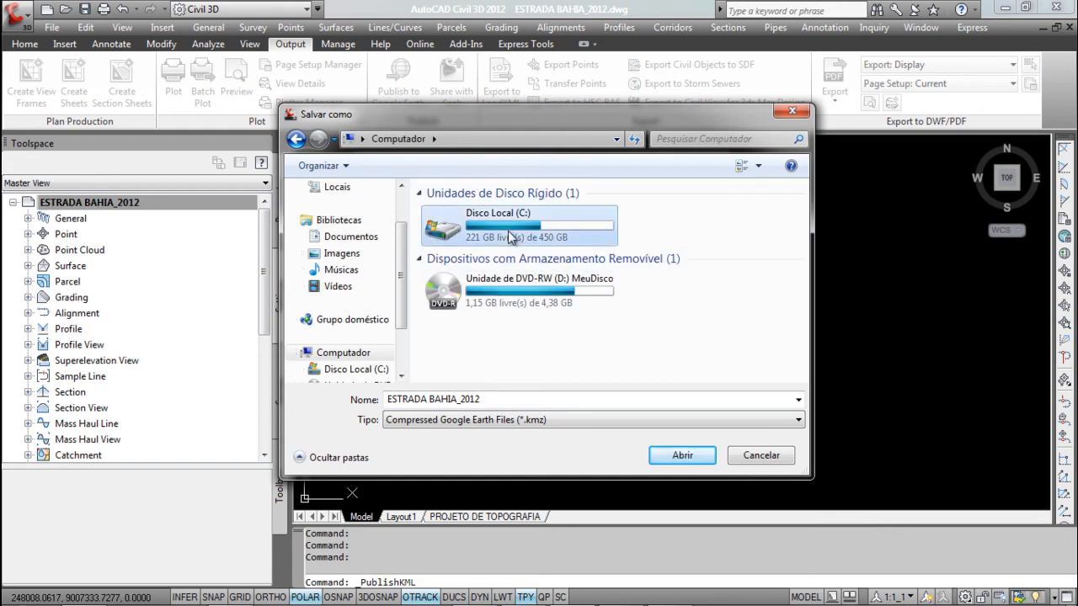
pyautogui.doubleClick(507, 230)
pyautogui.doubleClick(506, 239)
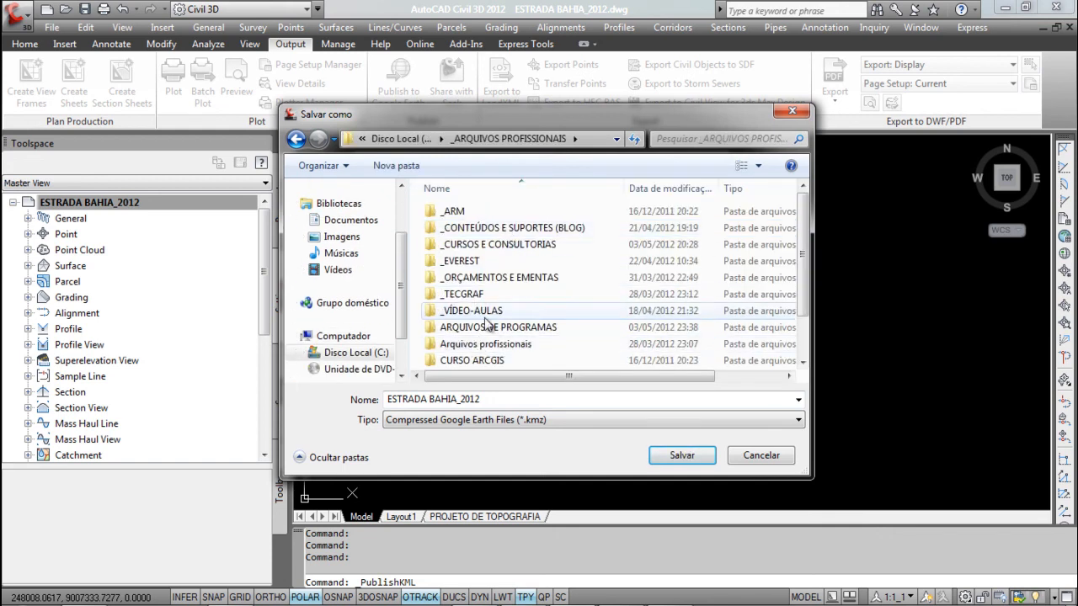
pyautogui.doubleClick(485, 318)
pyautogui.doubleClick(462, 244)
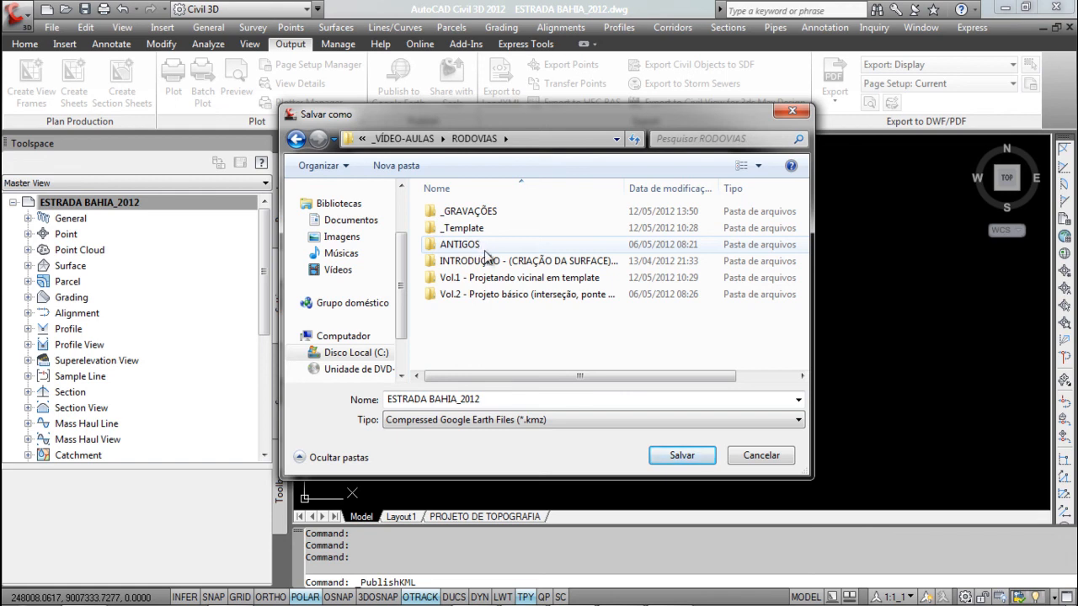
pyautogui.doubleClick(507, 278)
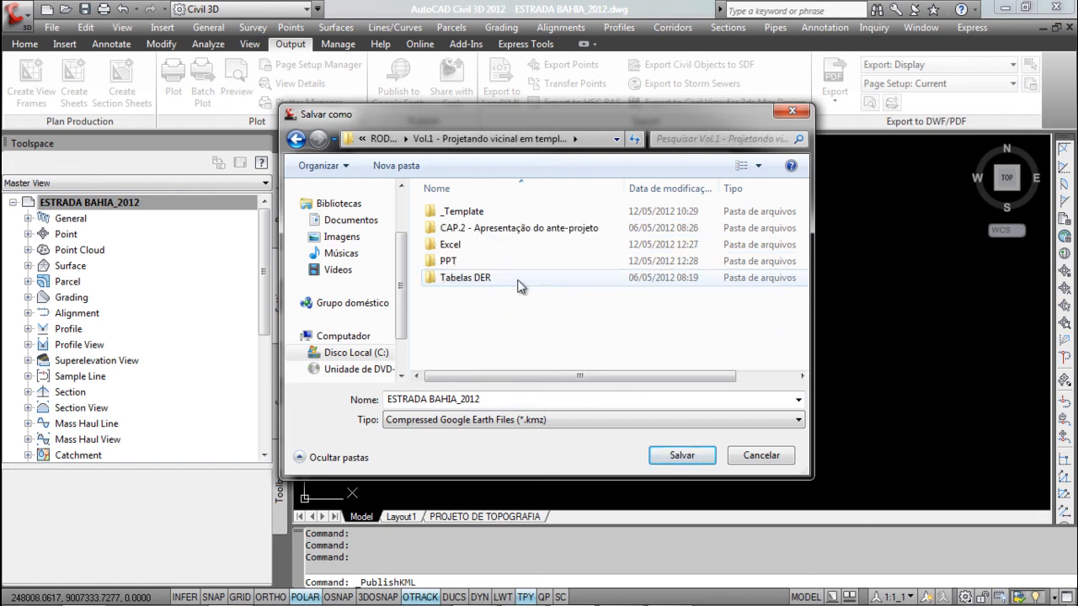
pyautogui.rightClick(470, 312)
pyautogui.moveTo(624, 474)
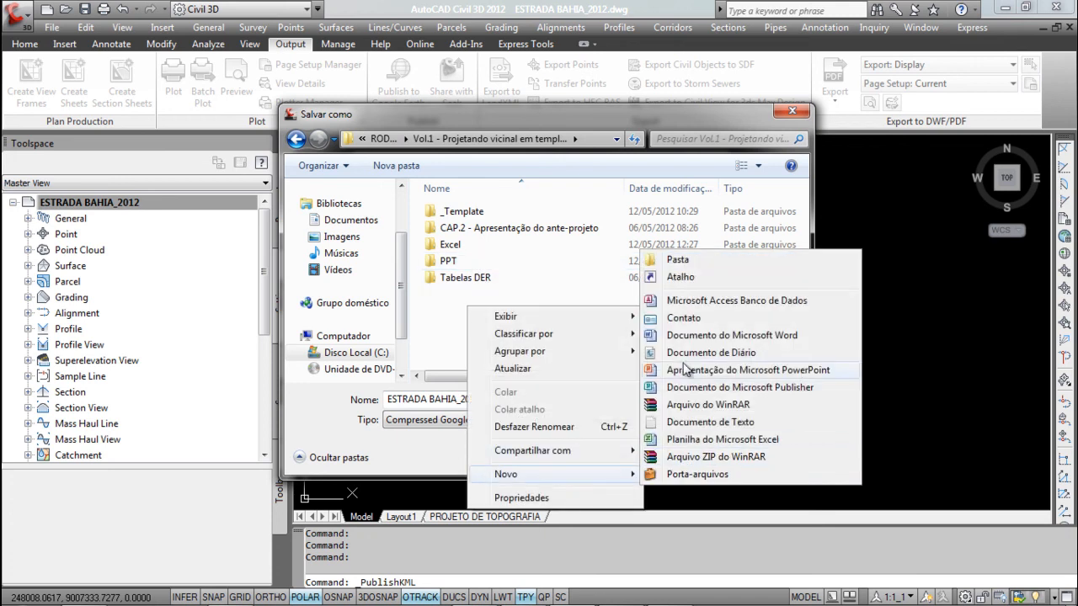
pyautogui.click(677, 265)
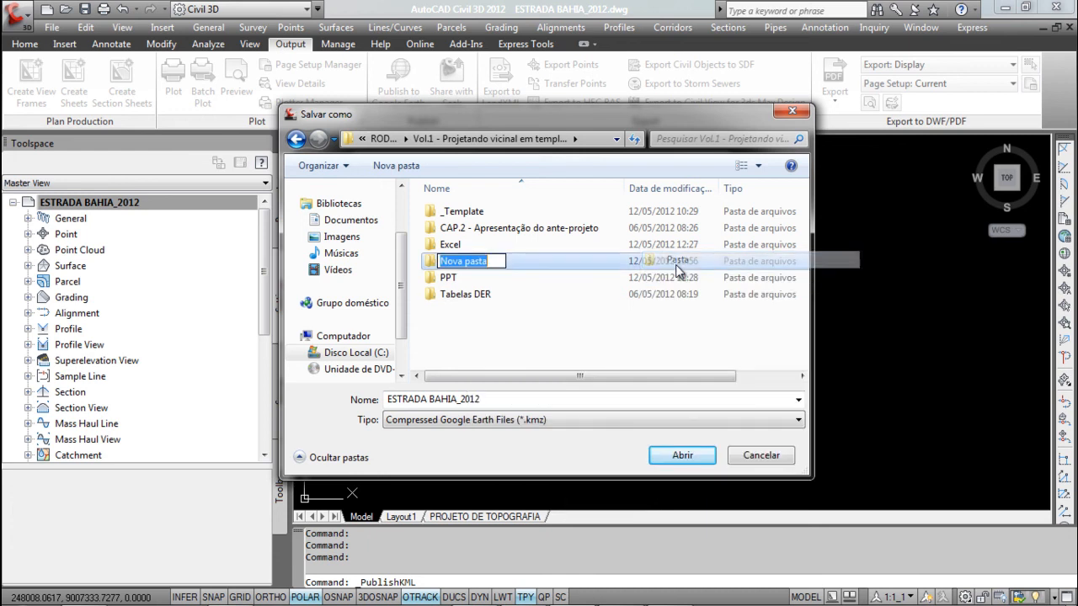
pyautogui.write('g')
pyautogui.press('Escape')
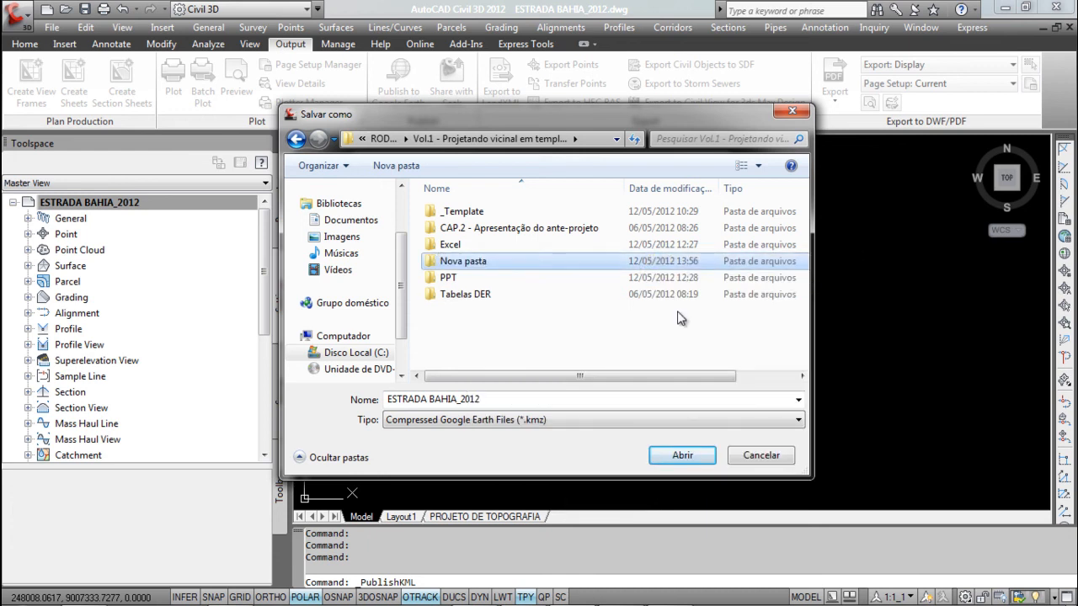
pyautogui.rightClick(594, 262)
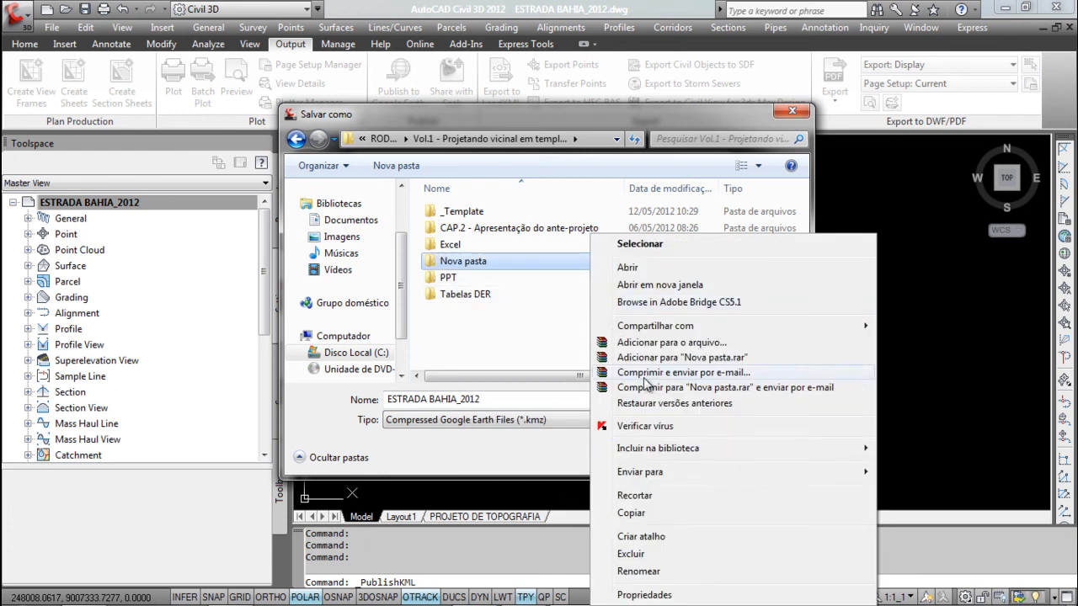
pyautogui.click(637, 555)
pyautogui.click(615, 381)
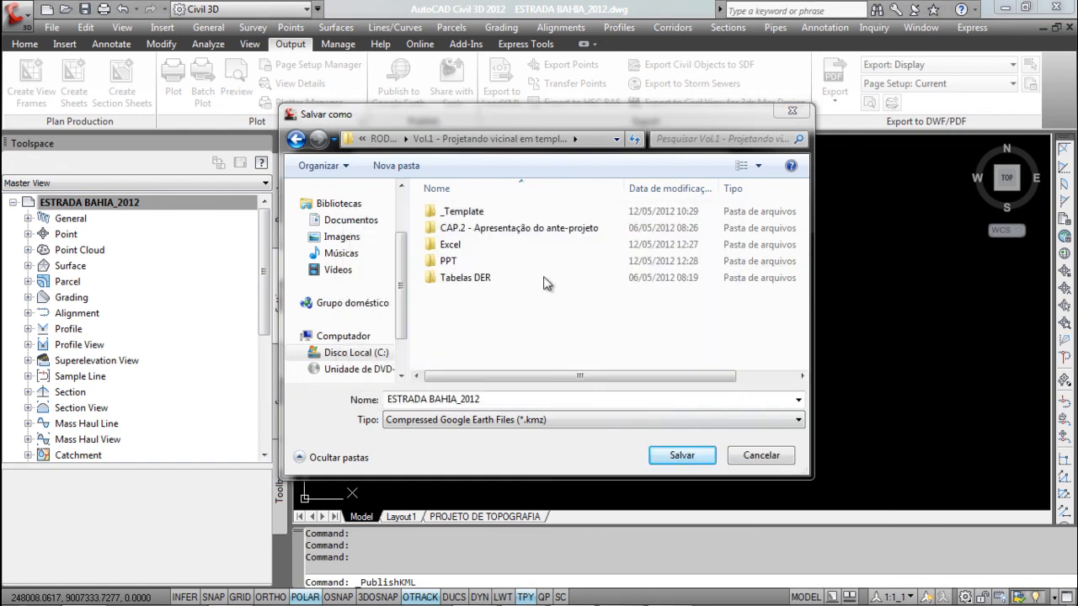
# Open the CAP.2 - Apresentação do ante-projeto folder and create a subfolder named GOOGLE EARTH in it.
pyautogui.doubleClick(476, 228)
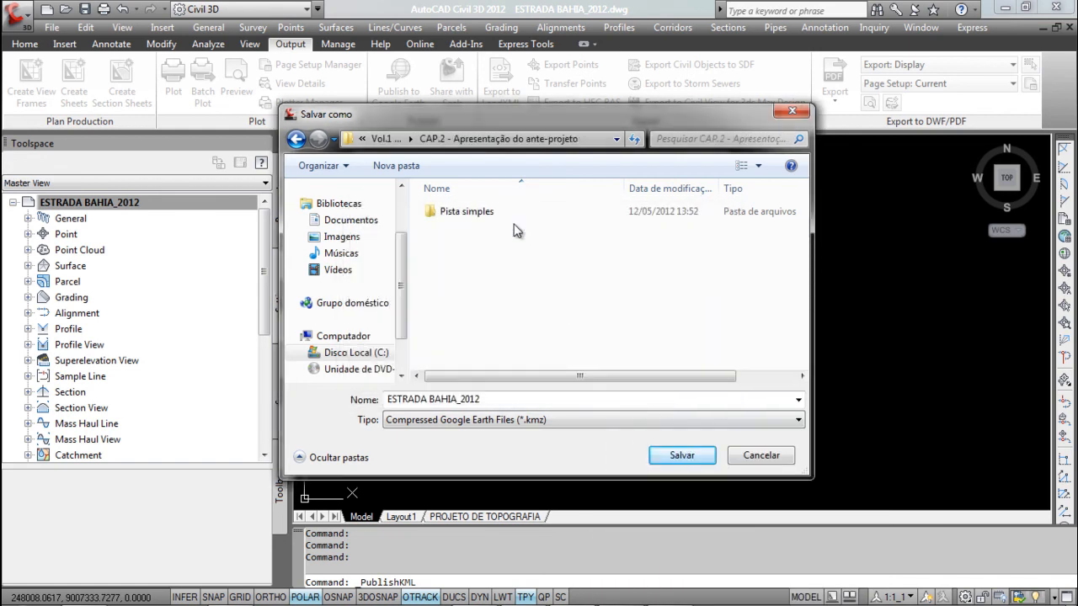
pyautogui.rightClick(469, 282)
pyautogui.moveTo(589, 444)
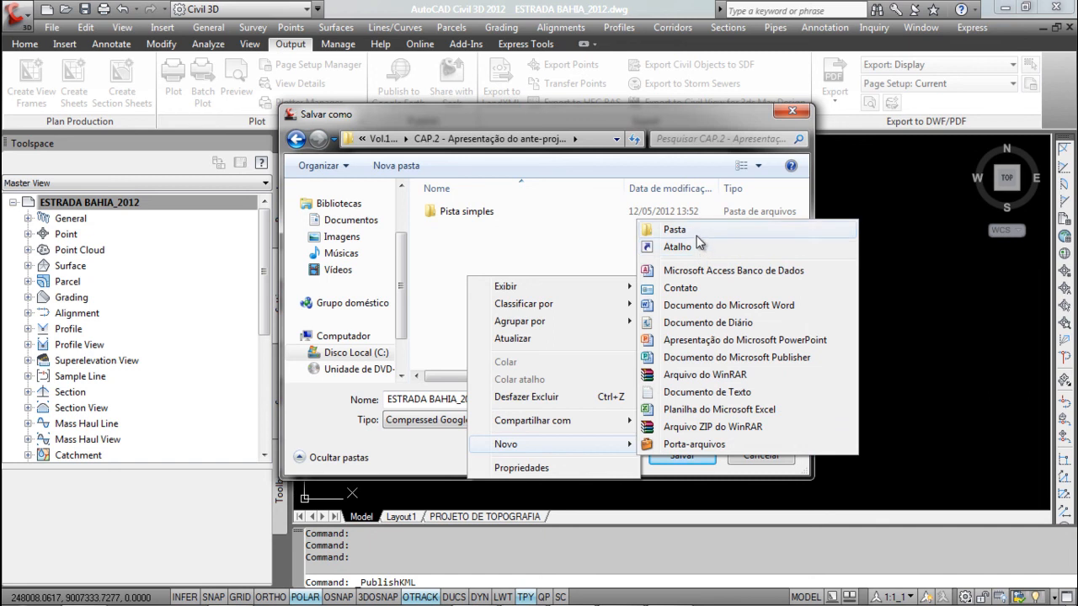
pyautogui.click(697, 236)
pyautogui.write('g')
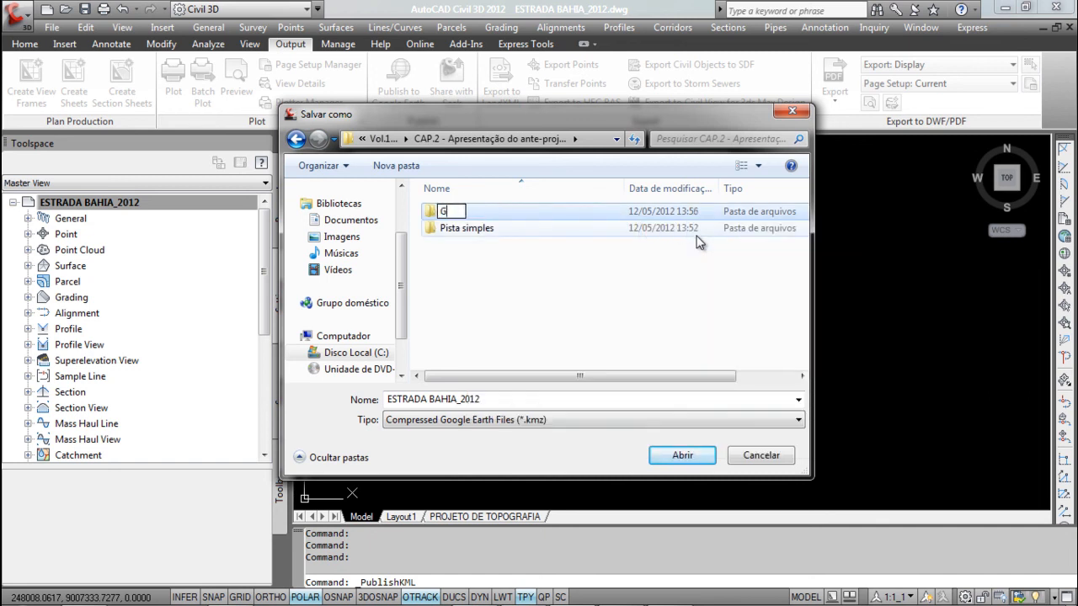
pyautogui.write('OOGLE EARTH')
pyautogui.press('Return')
# Save the KMZ output ESTRADA BAHIA_2012 in the GOOGLE EARTH folder, publish the drawing and view it in Google Earth.
pyautogui.press('BackSpace')
pyautogui.doubleClick(500, 234)
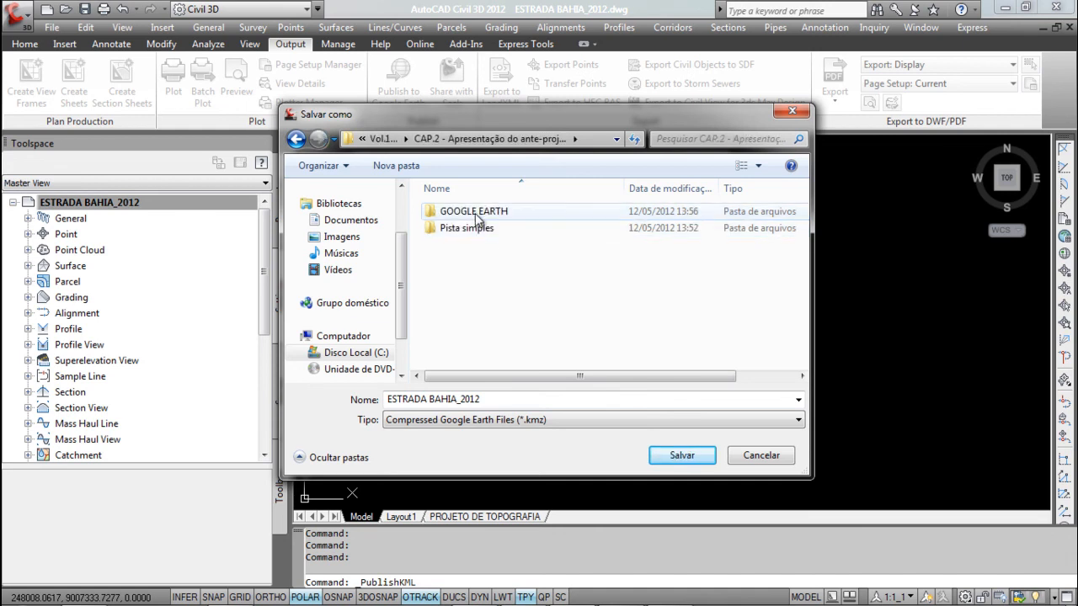
pyautogui.doubleClick(474, 213)
pyautogui.click(675, 460)
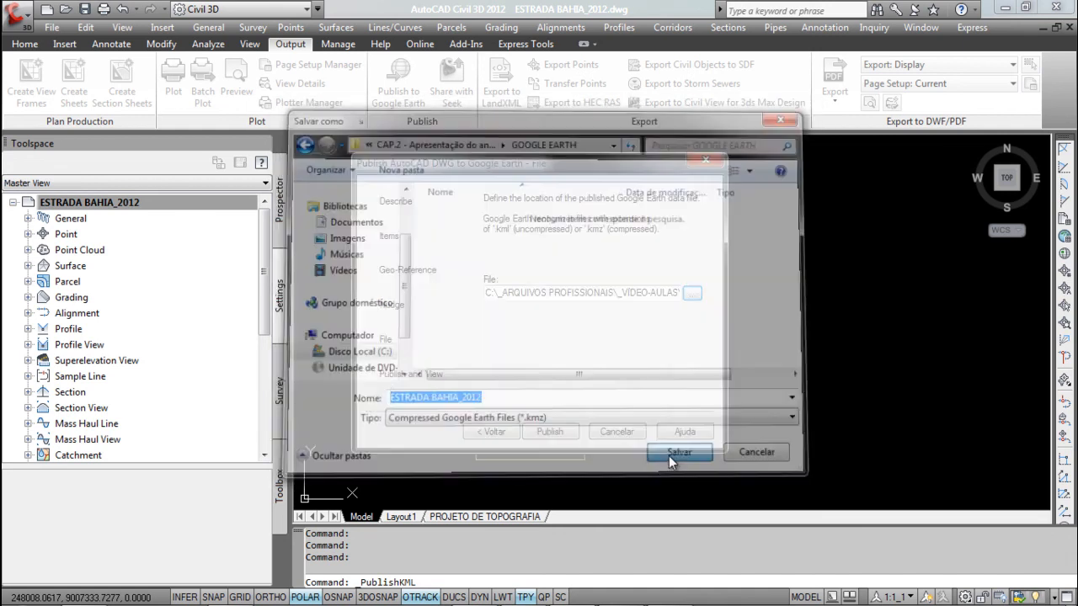
pyautogui.click(550, 431)
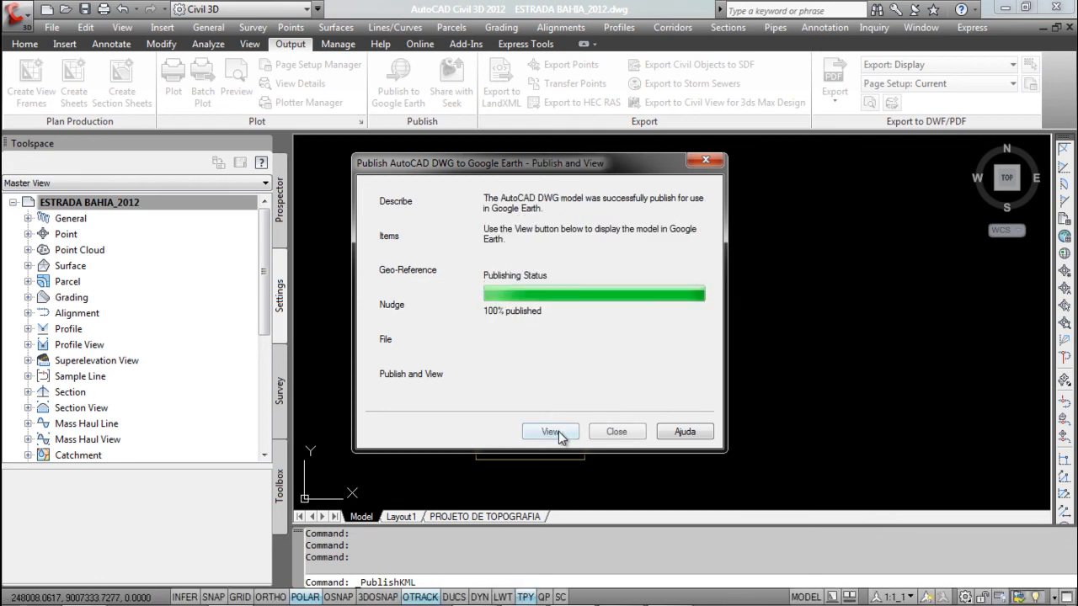
pyautogui.click(556, 431)
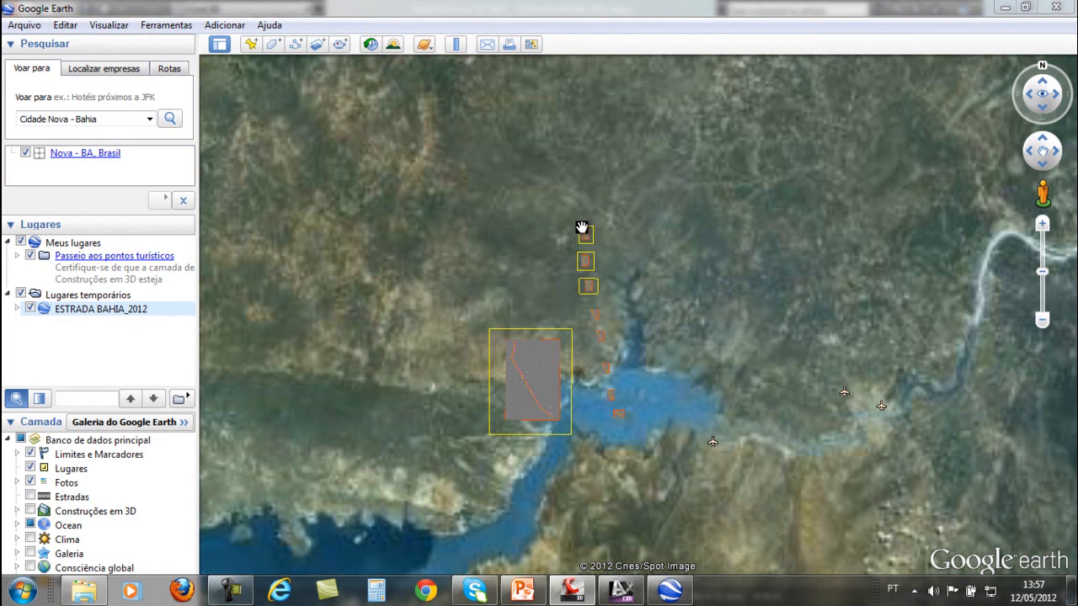
# Examine where the published grids and the road line of ESTRADA BAHIA_2012 lie on the Google Earth imagery.
pyautogui.scroll(5, 584, 250)
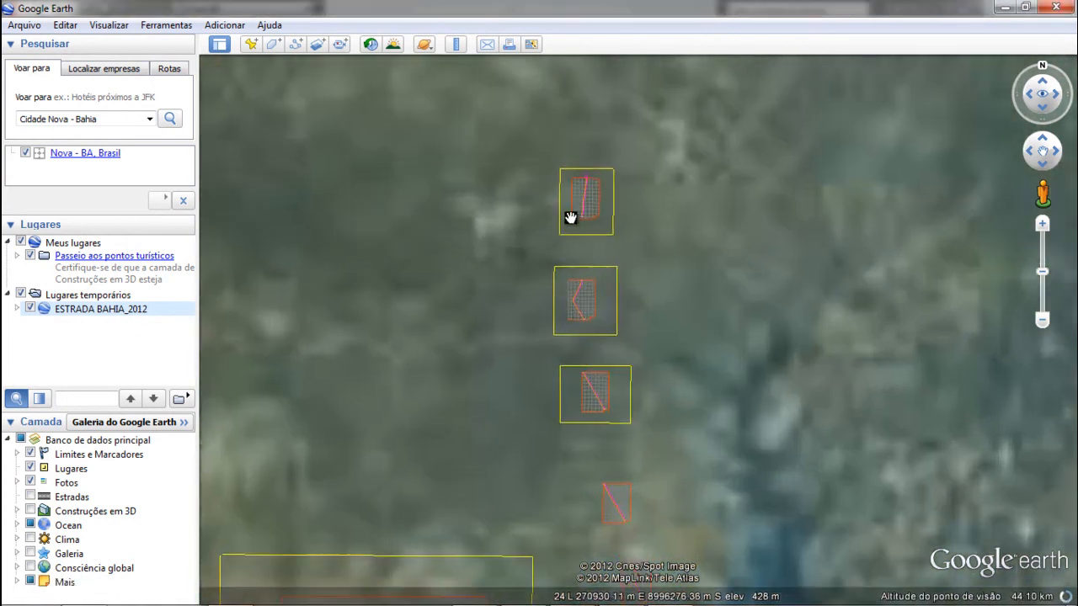
pyautogui.scroll(2, 571, 216)
pyautogui.scroll(-3, 570, 215)
pyautogui.moveTo(612, 424); pyautogui.dragTo(536, 154)
pyautogui.scroll(-1, 538, 253)
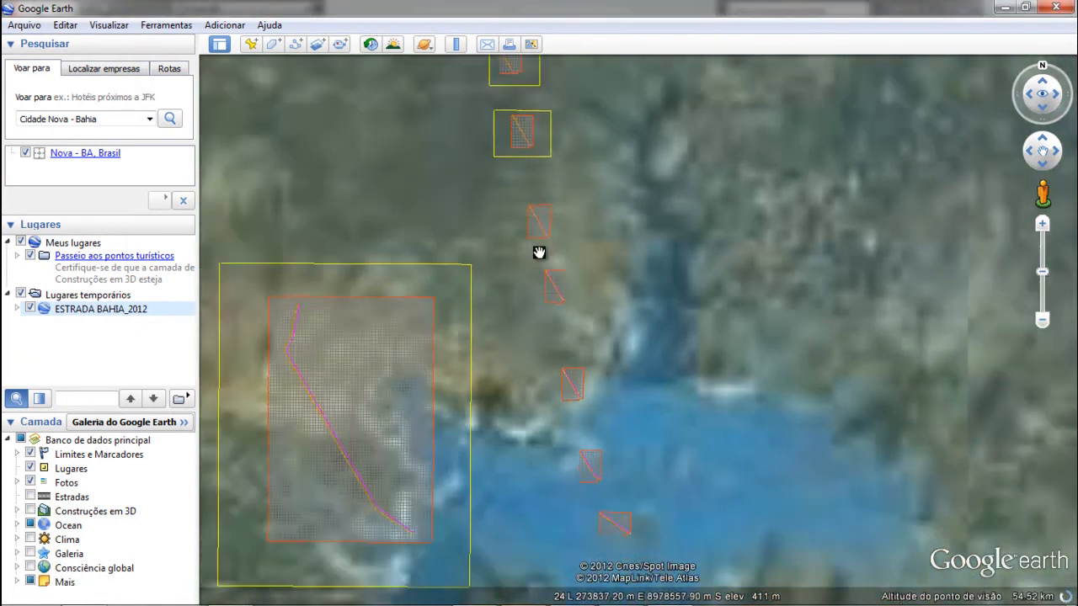
pyautogui.scroll(-2, 539, 252)
pyautogui.moveTo(420, 340); pyautogui.dragTo(498, 313)
pyautogui.scroll(3, 498, 311)
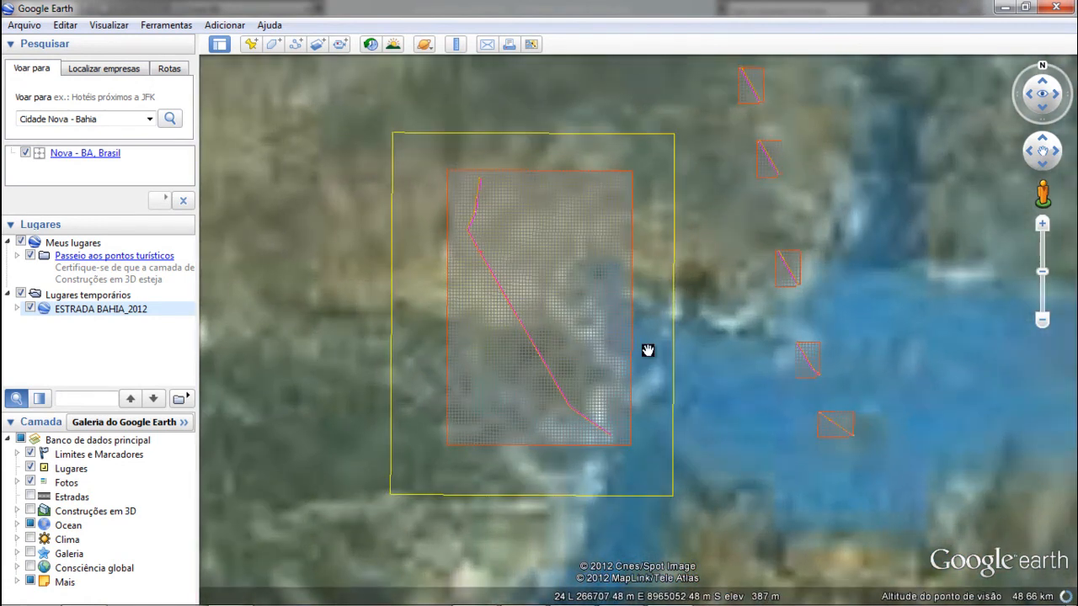
pyautogui.scroll(4, 589, 433)
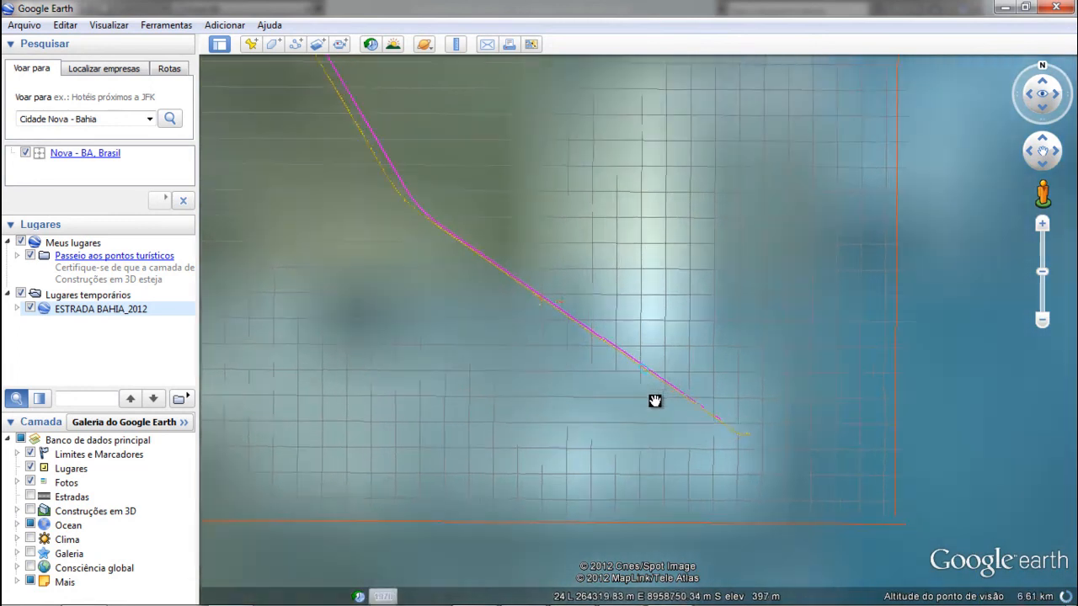
pyautogui.scroll(2, 666, 398)
pyautogui.scroll(-4, 686, 393)
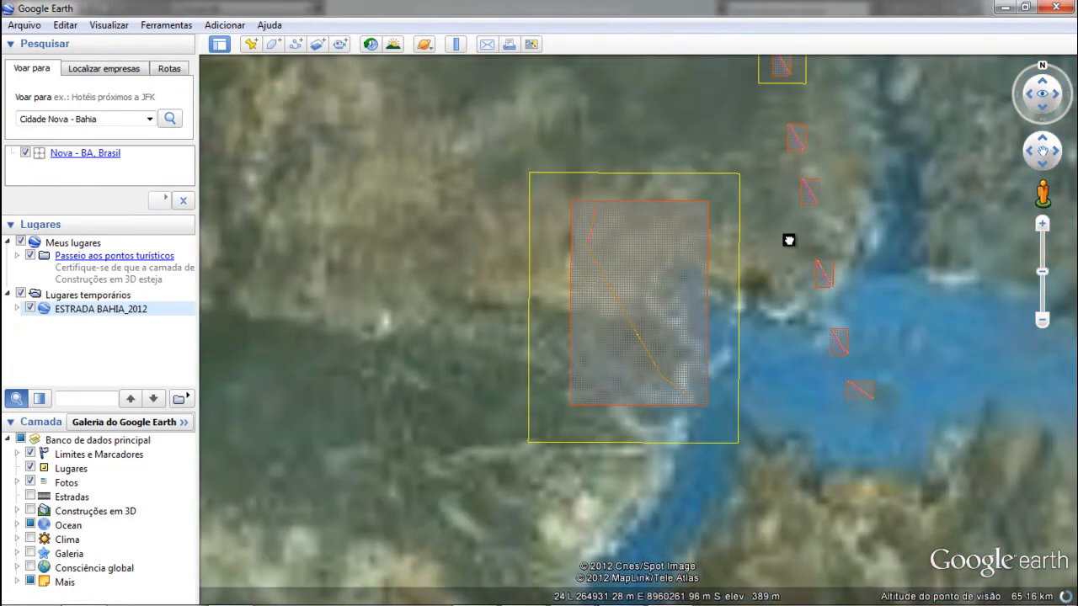
pyautogui.moveTo(786, 235); pyautogui.dragTo(710, 312)
# Switch to Civil 3D and look over its insert and import commands, including those for Google Earth.
pyautogui.moveTo(524, 594)
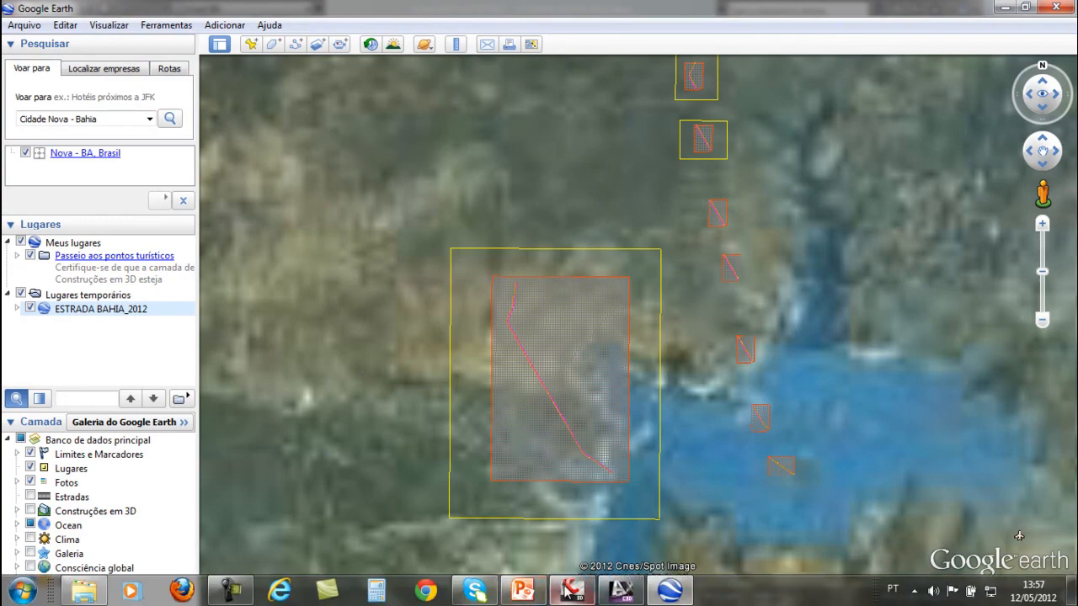
pyautogui.click(571, 592)
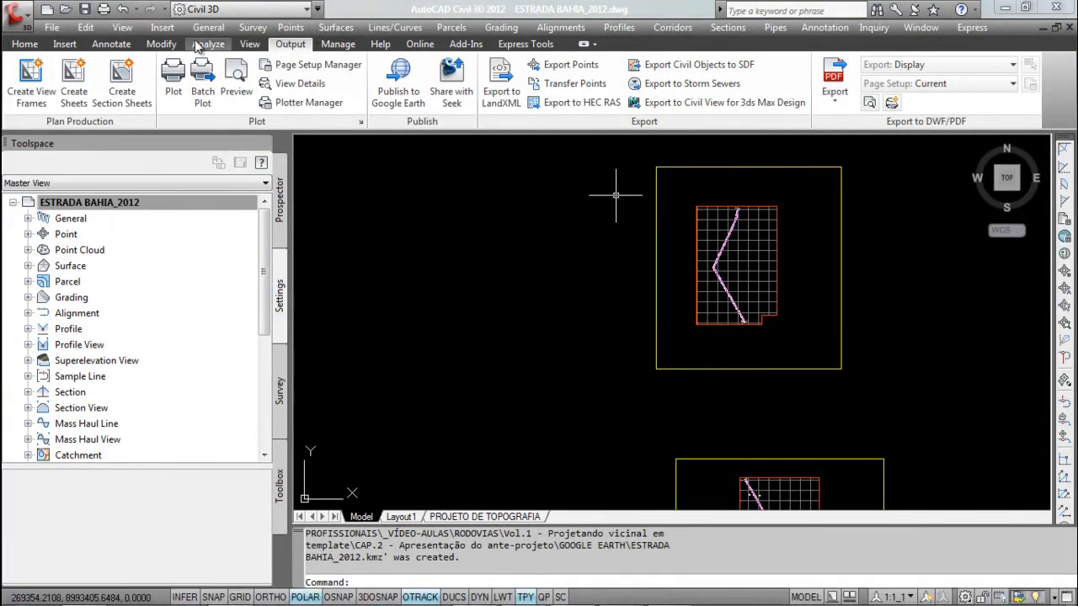
pyautogui.click(79, 45)
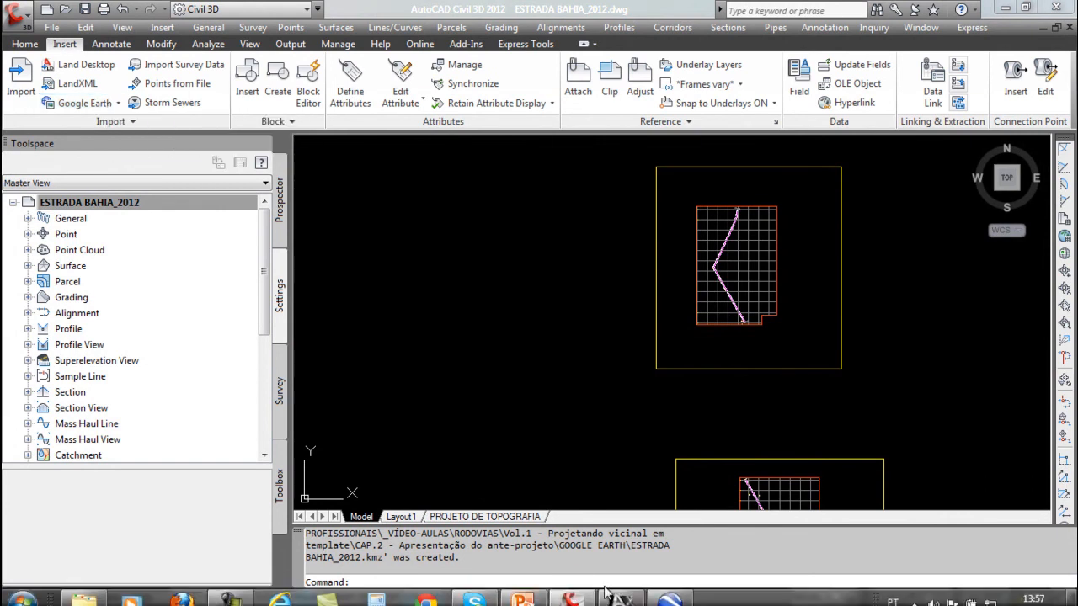
pyautogui.moveTo(560, 594)
# Switch to Google Earth and inspect the northern framed grids up close, comparing the road line with the terrain imagery.
pyautogui.click(678, 593)
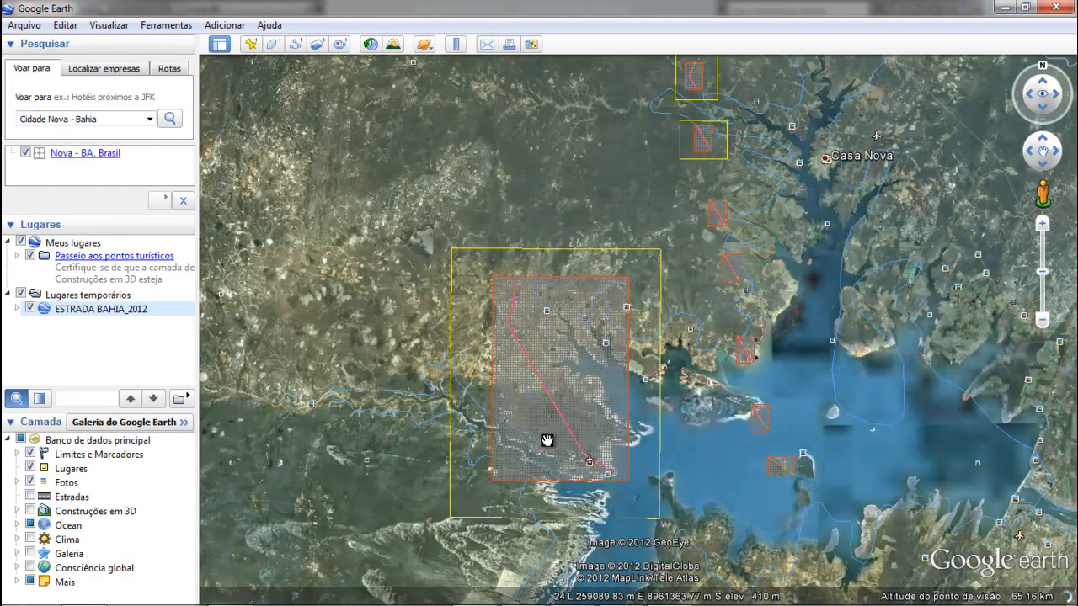
pyautogui.scroll(5, 720, 73)
pyautogui.moveTo(673, 88); pyautogui.dragTo(662, 214)
pyautogui.scroll(4, 663, 215)
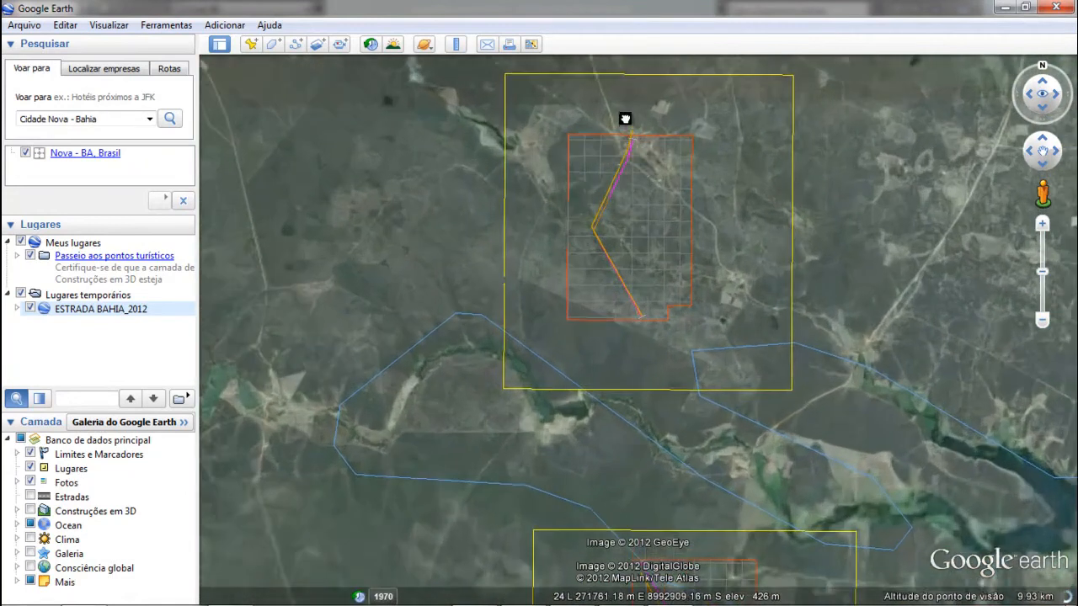
pyautogui.moveTo(650, 167); pyautogui.dragTo(631, 262)
pyautogui.scroll(3, 621, 286)
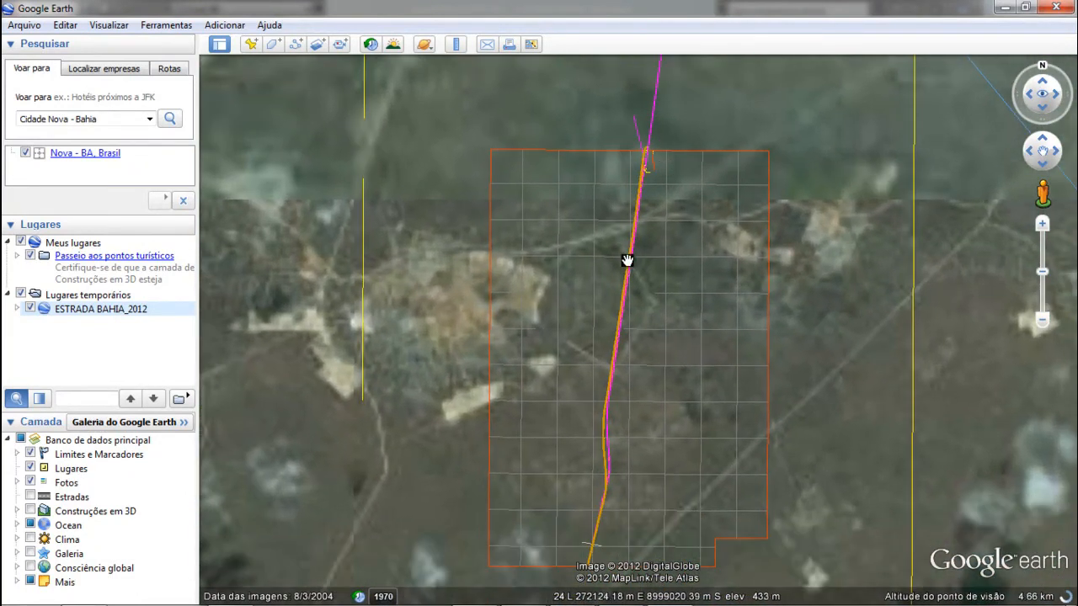
pyautogui.scroll(-2, 629, 337)
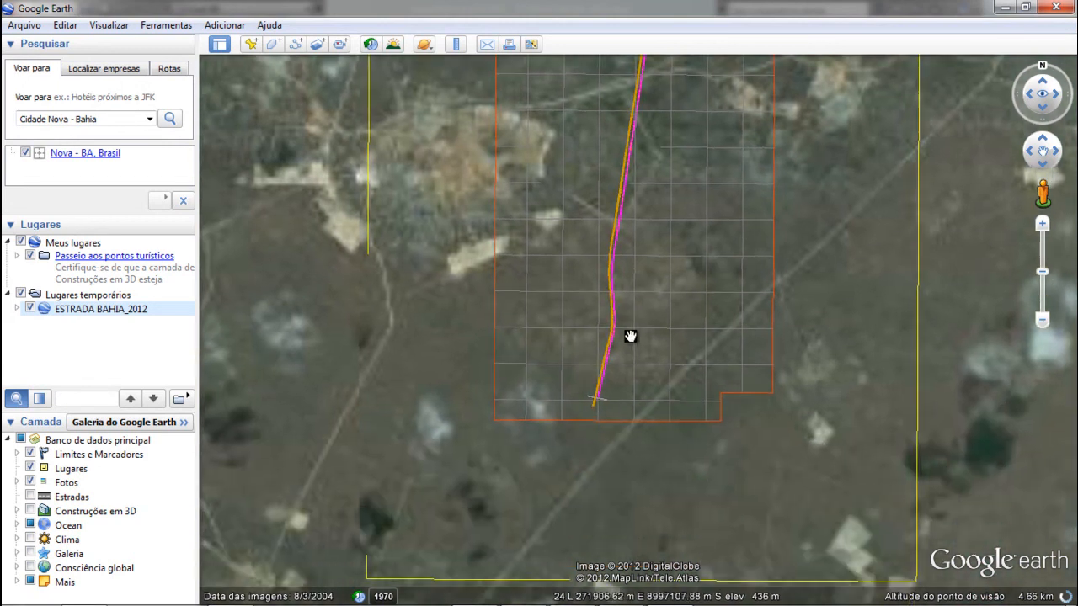
pyautogui.scroll(-2, 631, 337)
pyautogui.moveTo(637, 394); pyautogui.dragTo(676, 166)
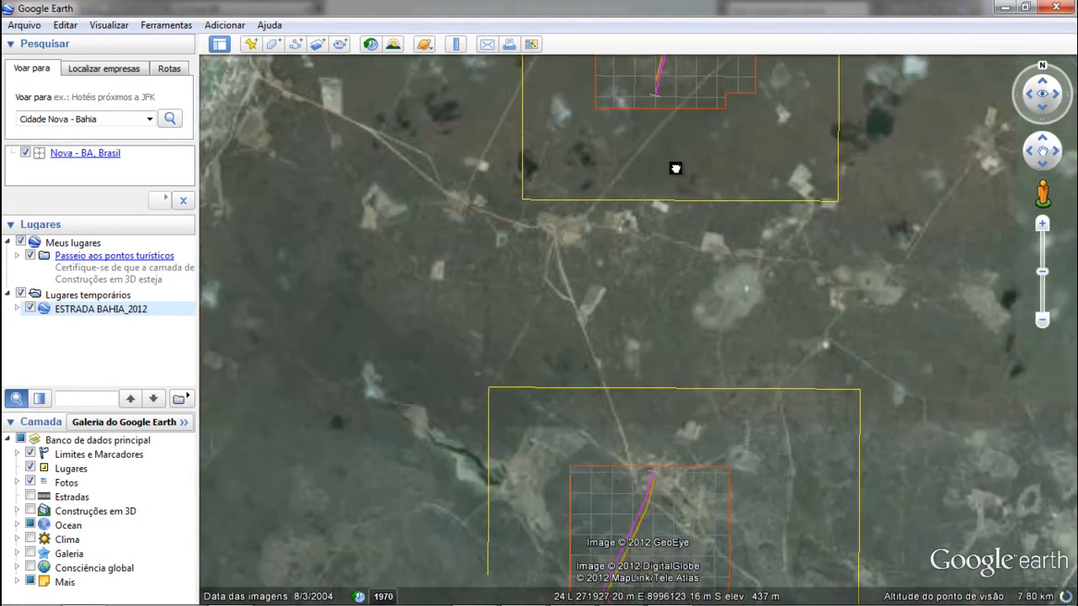
pyautogui.moveTo(686, 373); pyautogui.dragTo(664, 268)
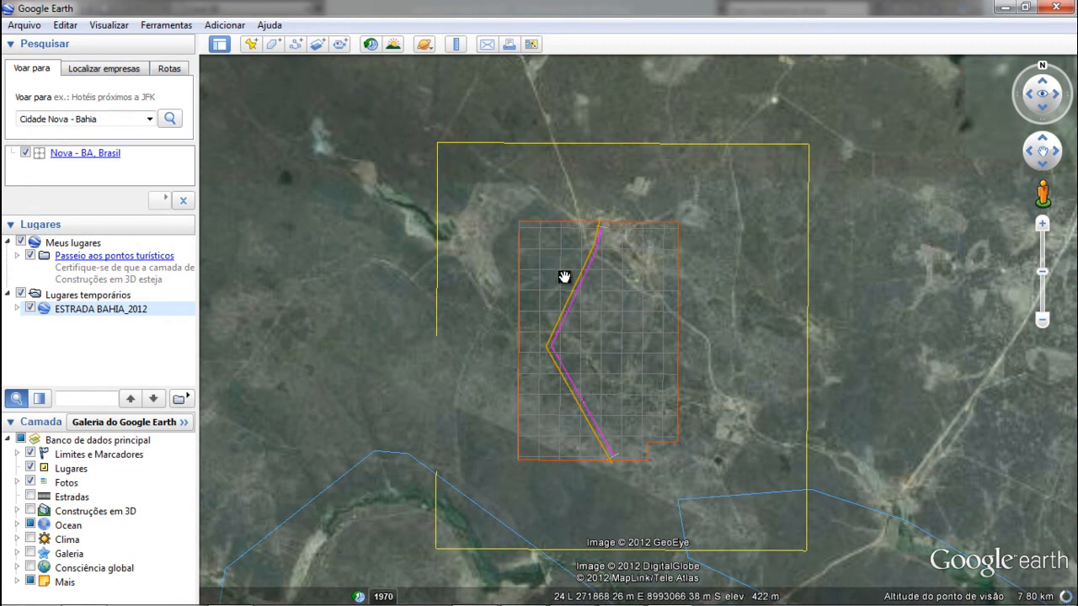
# Follow the published road southward in Google Earth and inspect the large gridded area beside the reservoir.
pyautogui.moveTo(723, 495); pyautogui.dragTo(678, 238)
pyautogui.moveTo(670, 506); pyautogui.dragTo(647, 196)
pyautogui.moveTo(661, 431); pyautogui.dragTo(659, 211)
pyautogui.scroll(-5, 659, 210)
pyautogui.moveTo(504, 360)
pyautogui.mouseDown()
pyautogui.moveTo(583, 289)
pyautogui.moveTo(628, 197)
pyautogui.mouseUp()
pyautogui.moveTo(531, 464)
pyautogui.mouseDown()
pyautogui.moveTo(584, 380)
pyautogui.moveTo(732, 209)
pyautogui.mouseUp()
pyautogui.scroll(-1, 649, 280)
pyautogui.scroll(-1, 649, 280)
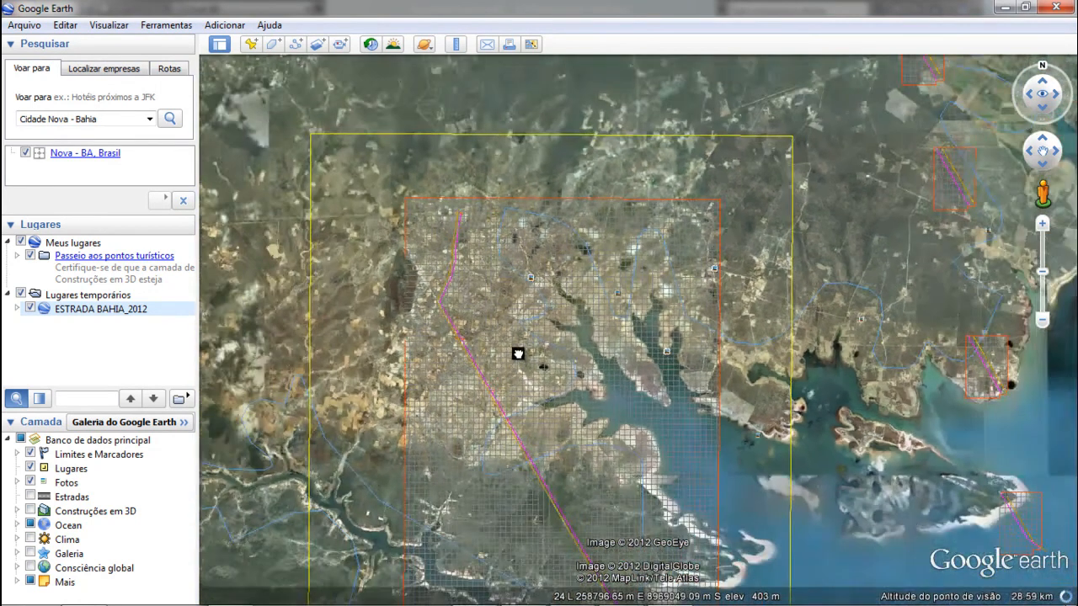
pyautogui.moveTo(521, 358); pyautogui.dragTo(500, 261)
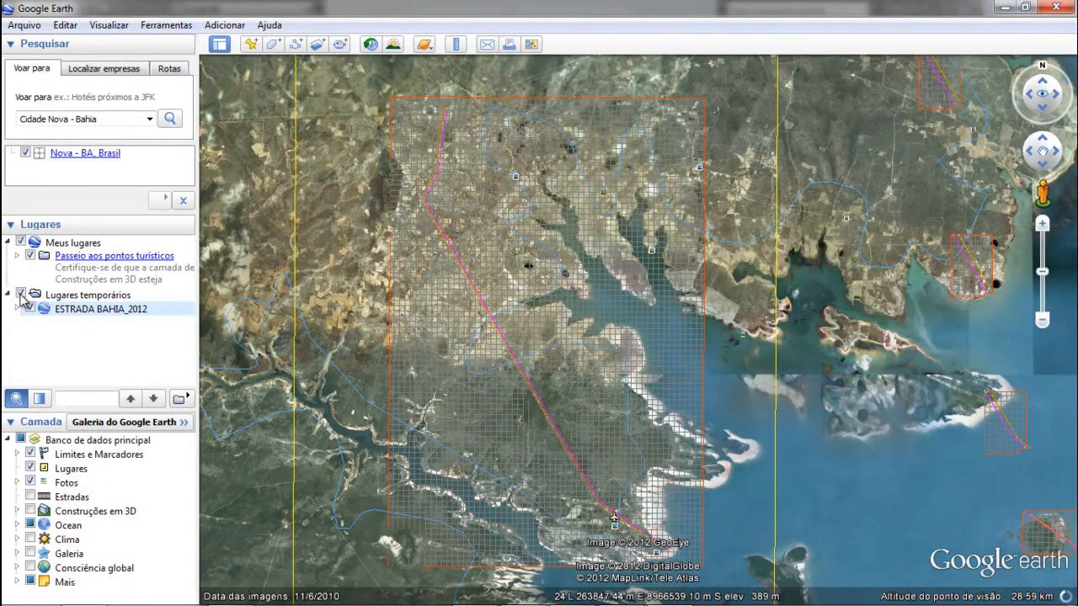
# Hide the temporary places holding ESTRADA BAHIA_2012 and examine the bare imagery of the road area west of the reservoir.
pyautogui.click(21, 294)
pyautogui.scroll(-2, 565, 300)
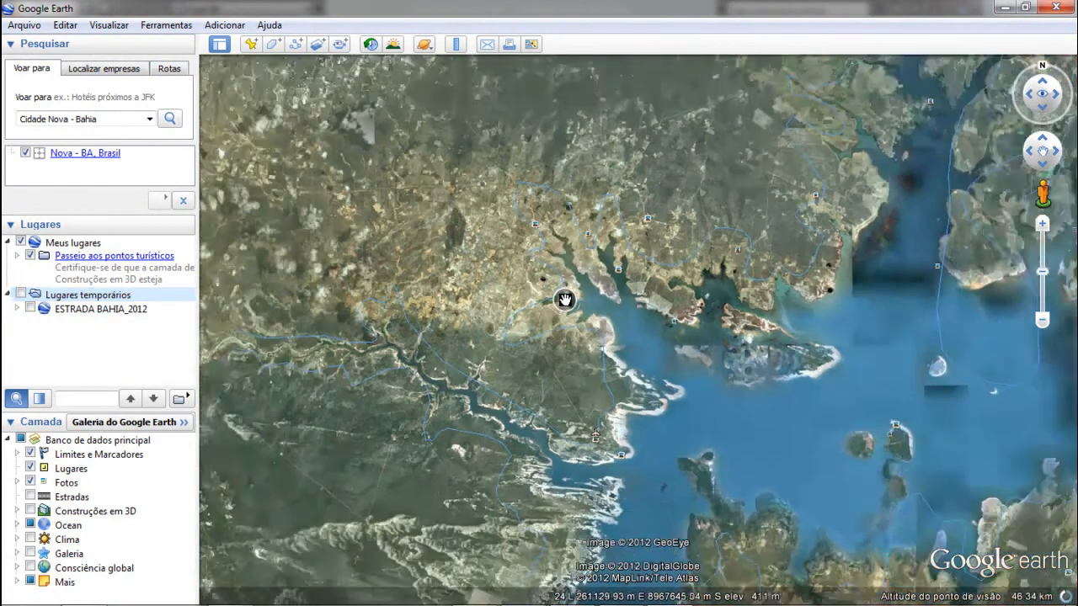
pyautogui.moveTo(490, 300); pyautogui.dragTo(509, 290)
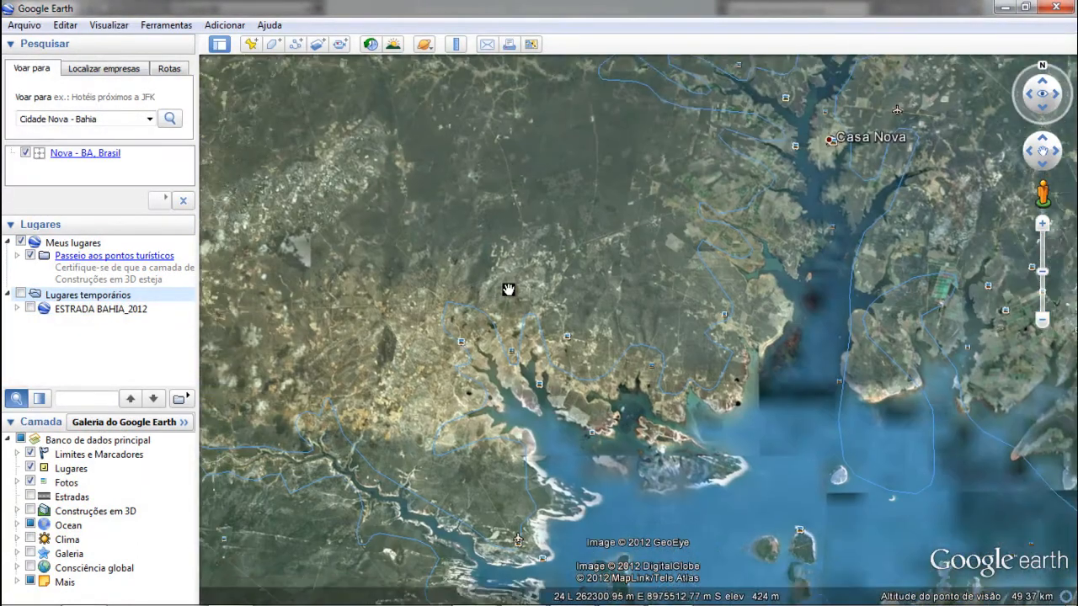
pyautogui.scroll(-2, 509, 289)
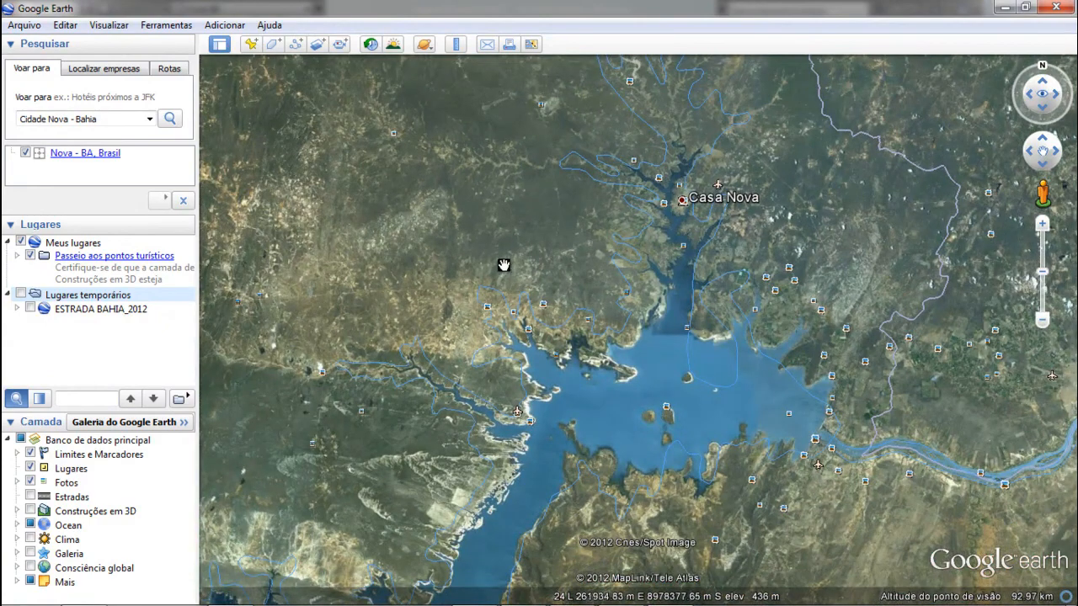
pyautogui.scroll(3, 503, 265)
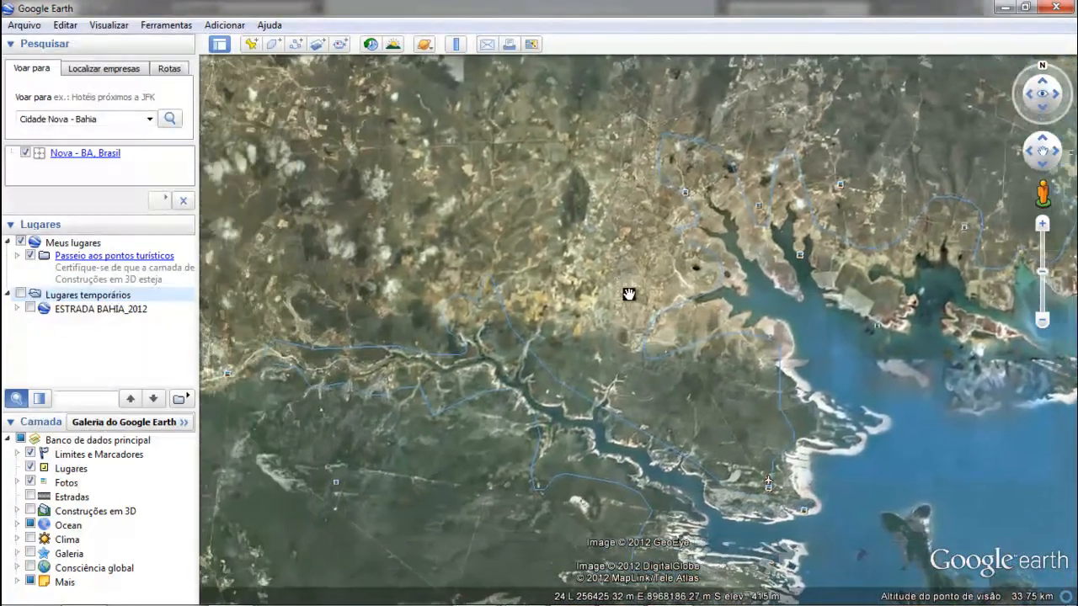
pyautogui.scroll(2, 628, 294)
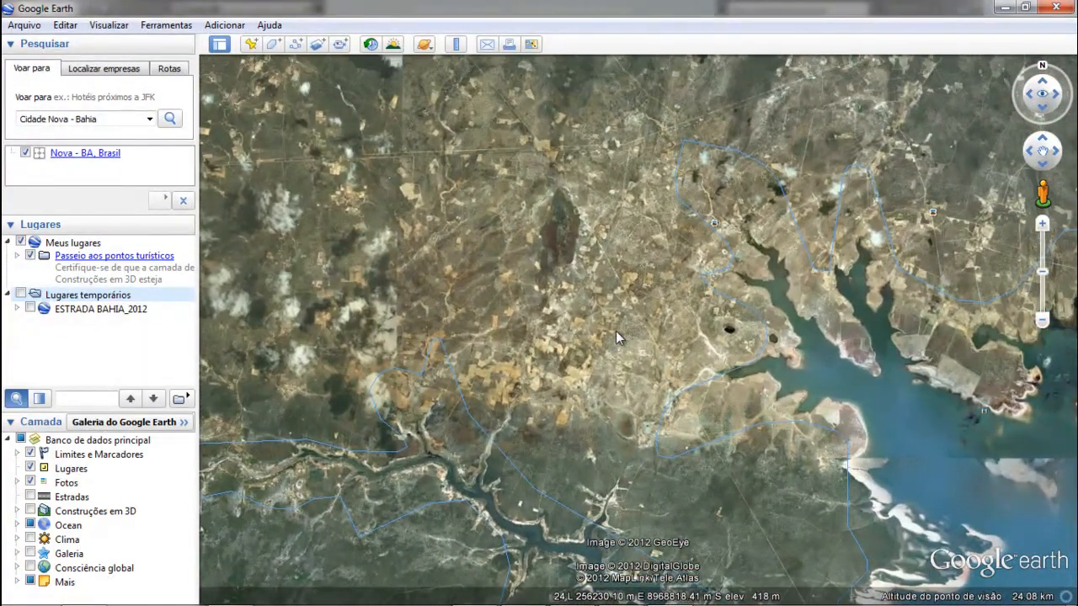
# Switch to Civil 3D and try to freeze the layer of the yellow frame around the large gridded area.
pyautogui.click(572, 591)
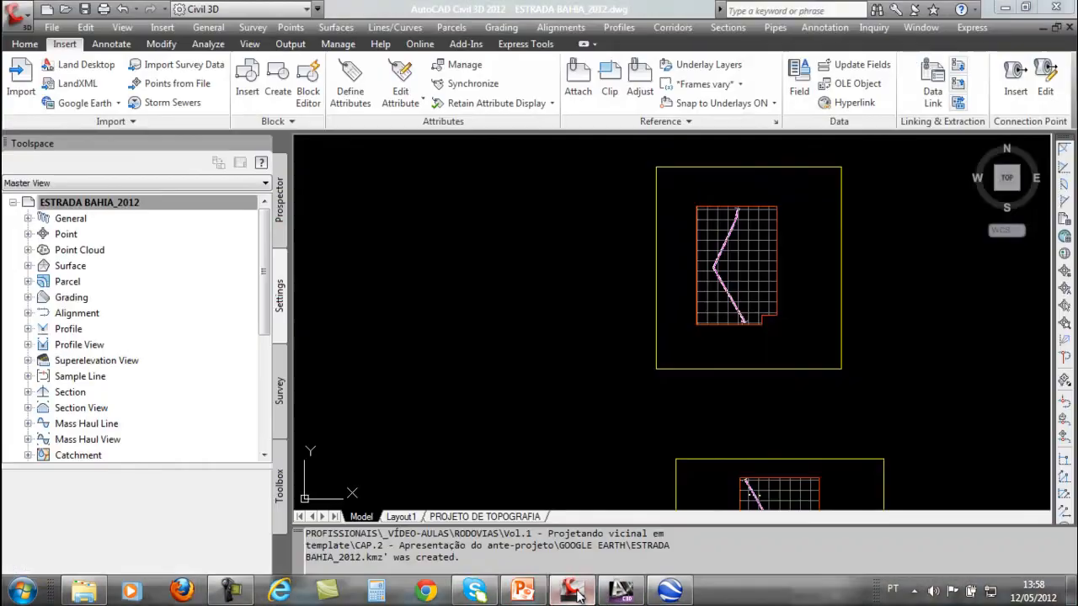
pyautogui.scroll(-10, 826, 255)
pyautogui.moveTo(741, 400)
pyautogui.mouseDown(button='middle')
pyautogui.moveTo(713, 313)
pyautogui.moveTo(723, 282)
pyautogui.mouseUp(button='middle')
pyautogui.scroll(5, 738, 301)
pyautogui.moveTo(837, 299); pyautogui.dragTo(800, 341, button='middle')
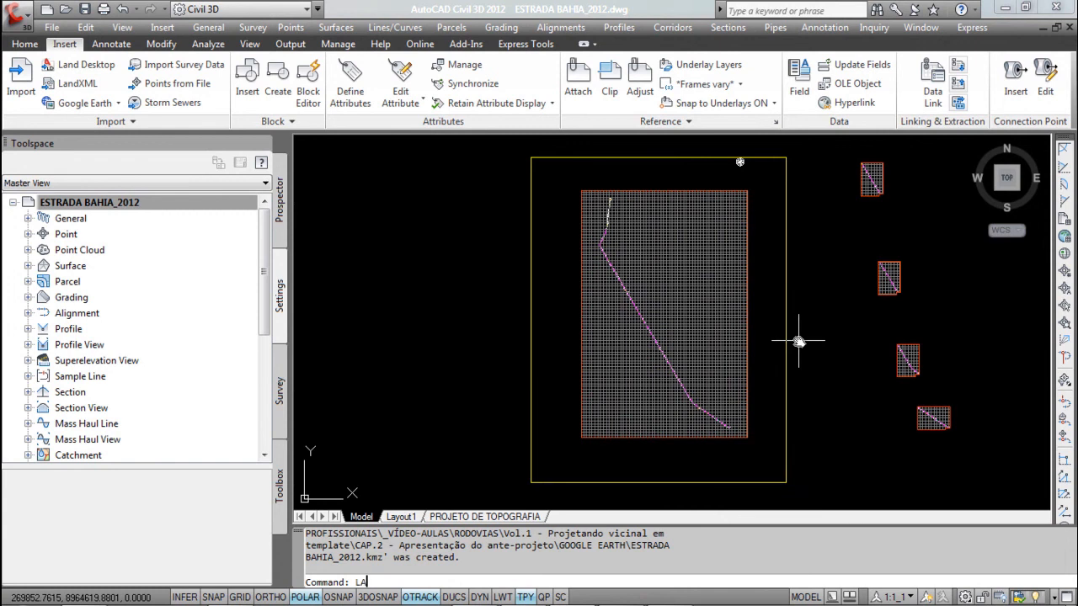
pyautogui.press('Return')
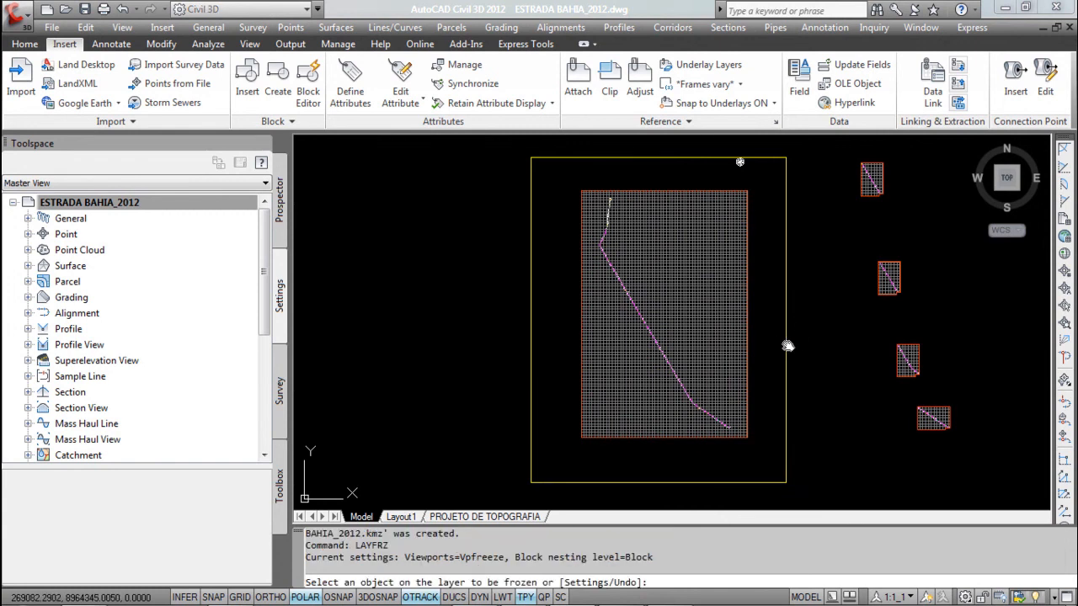
pyautogui.click(786, 346)
pyautogui.press('Escape')
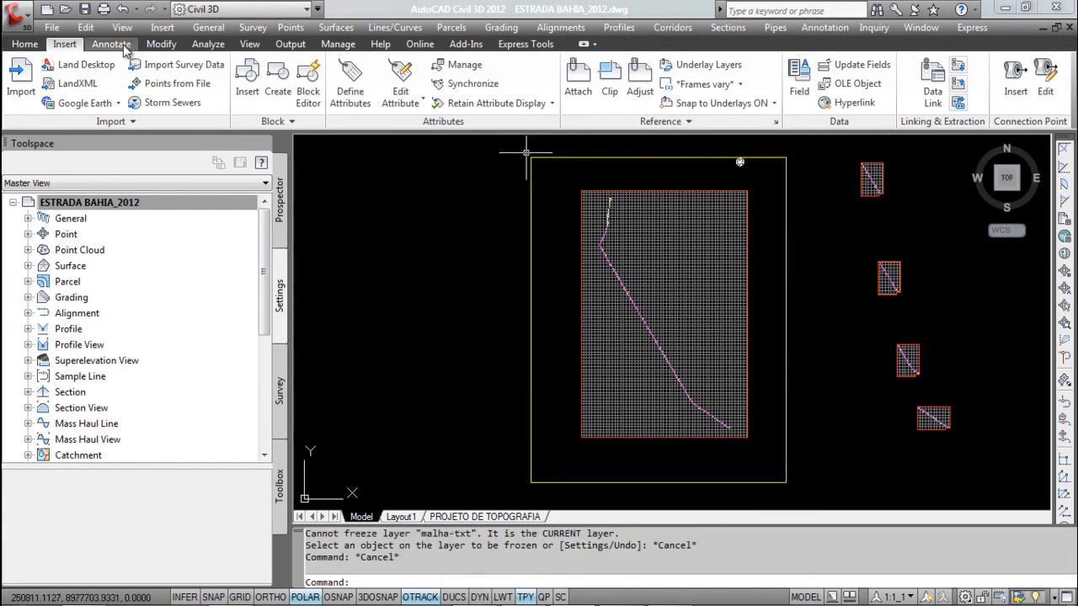
# Import the current Google Earth image into the drawing, locating it by the drawing's coordinate system.
pyautogui.click(108, 106)
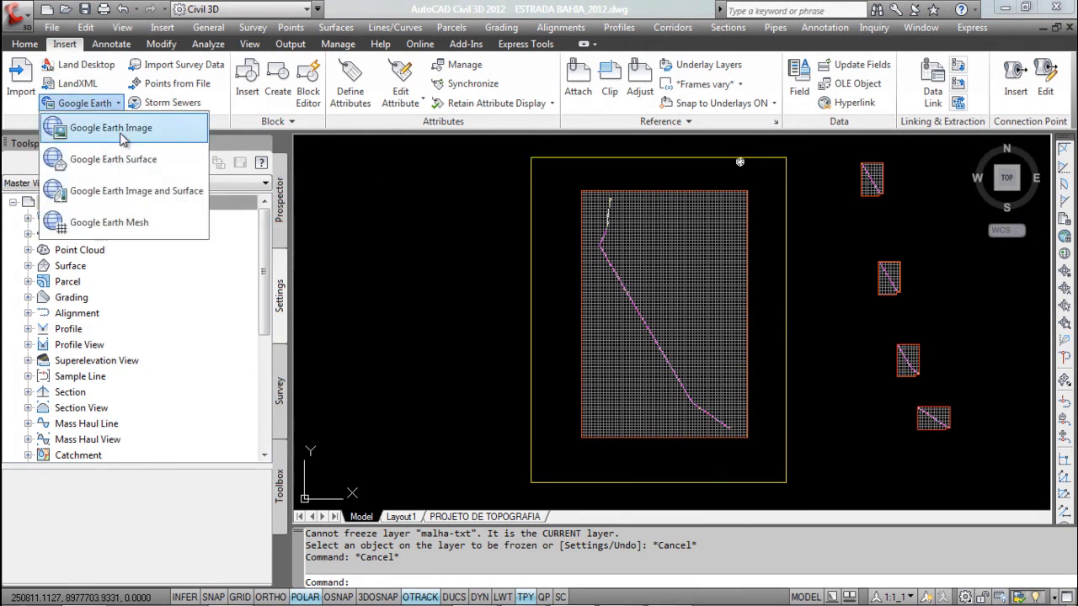
pyautogui.click(109, 128)
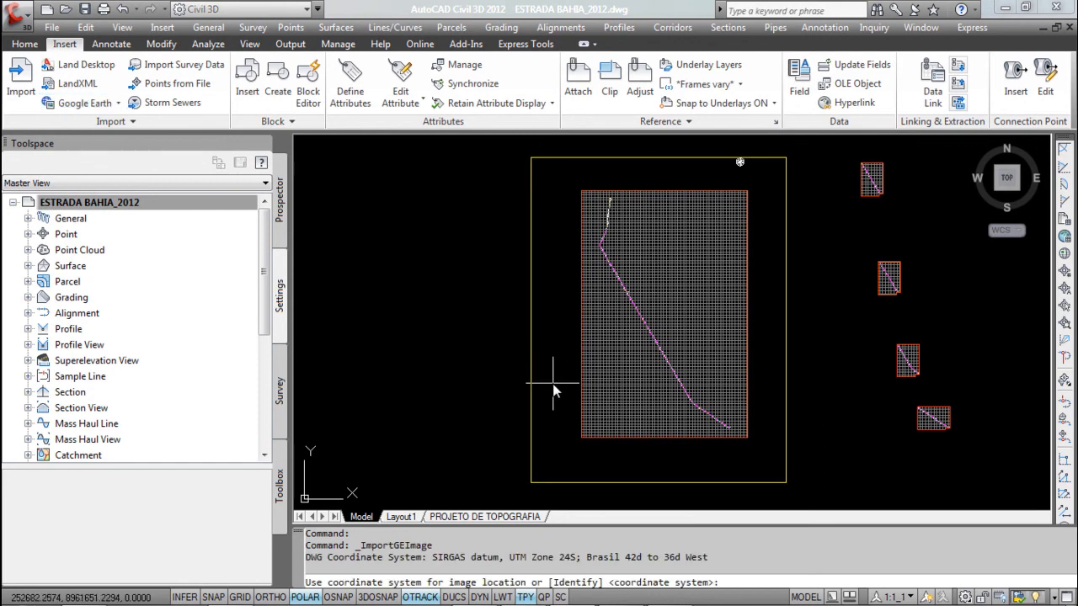
pyautogui.press('Return')
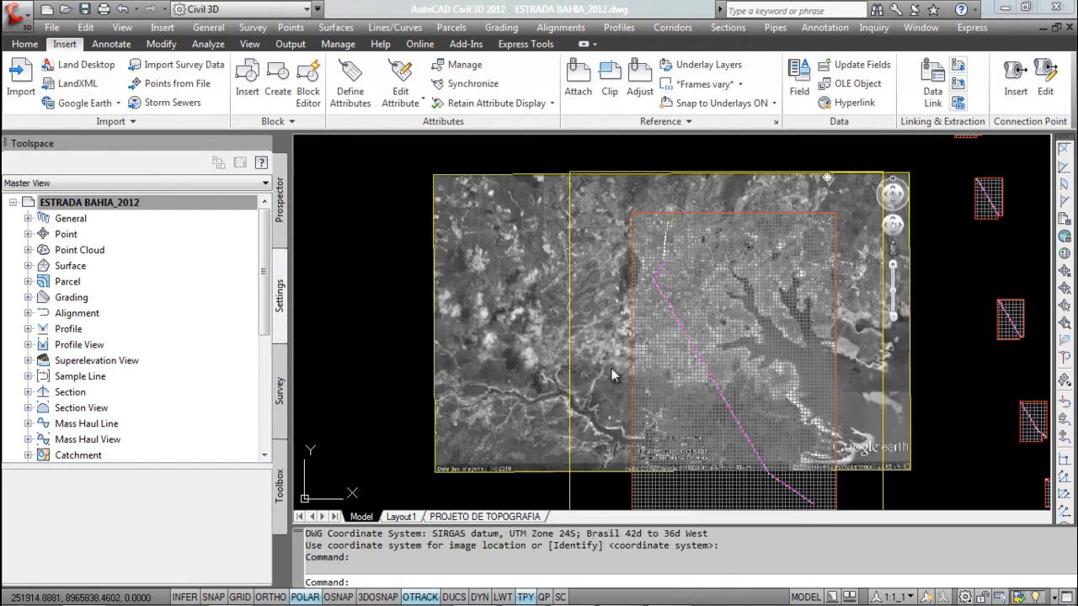
# Erase the imported Google Earth image from the drawing.
pyautogui.moveTo(785, 404)
pyautogui.mouseDown(button='middle')
pyautogui.moveTo(693, 300)
pyautogui.moveTo(745, 395)
pyautogui.mouseUp(button='middle')
pyautogui.click(859, 343)
pyautogui.press('Delete')
# Switch to Google Earth, frame the whole large gridded area using the temporary places as reference, and hide them again.
pyautogui.moveTo(608, 603)
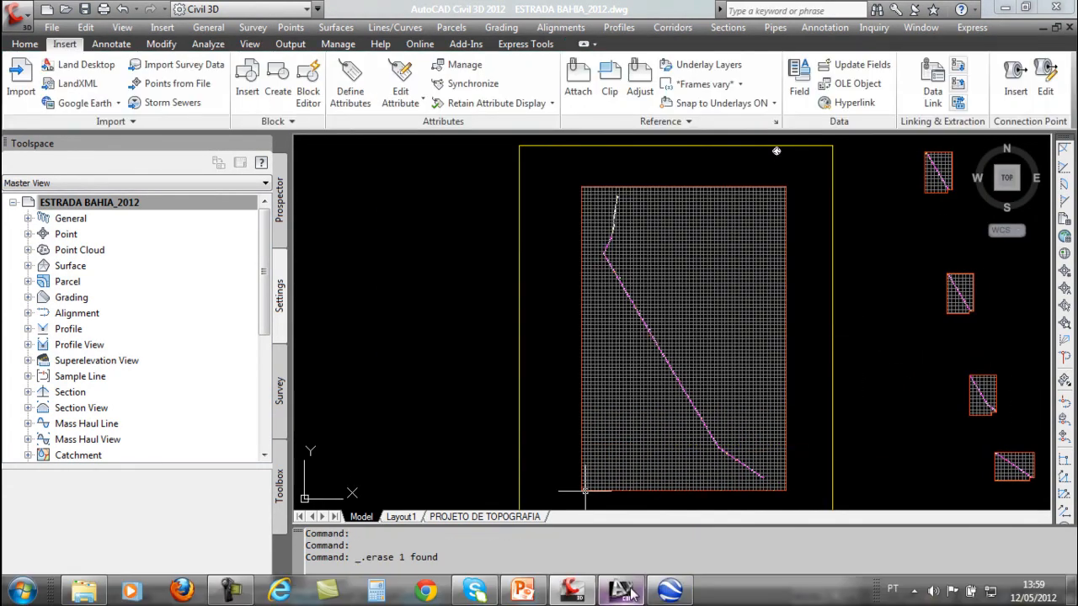
pyautogui.click(669, 594)
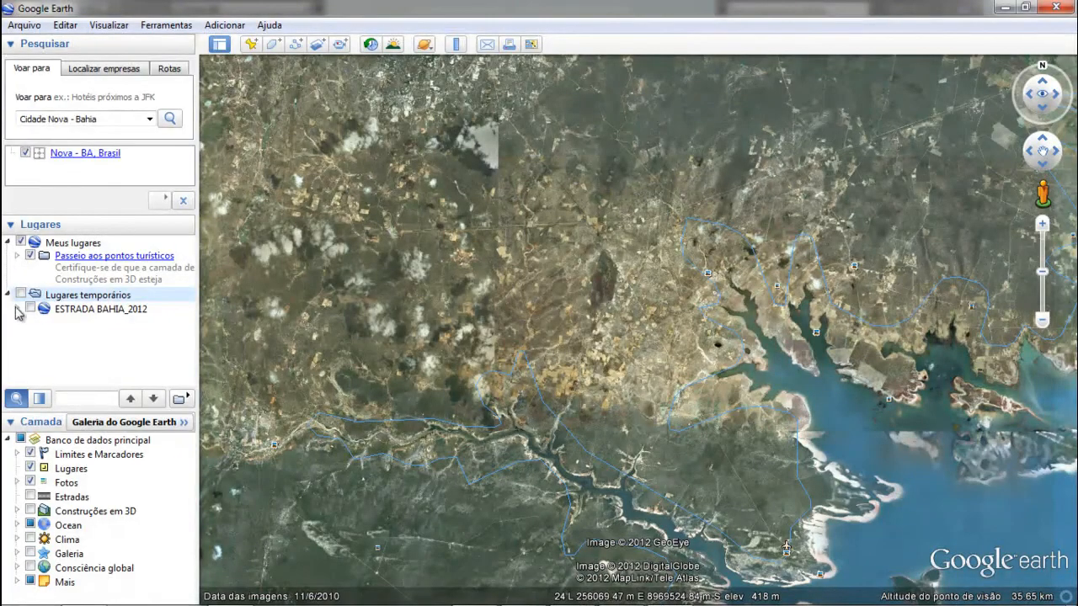
pyautogui.click(20, 295)
pyautogui.click(20, 294)
pyautogui.moveTo(686, 385); pyautogui.dragTo(500, 280)
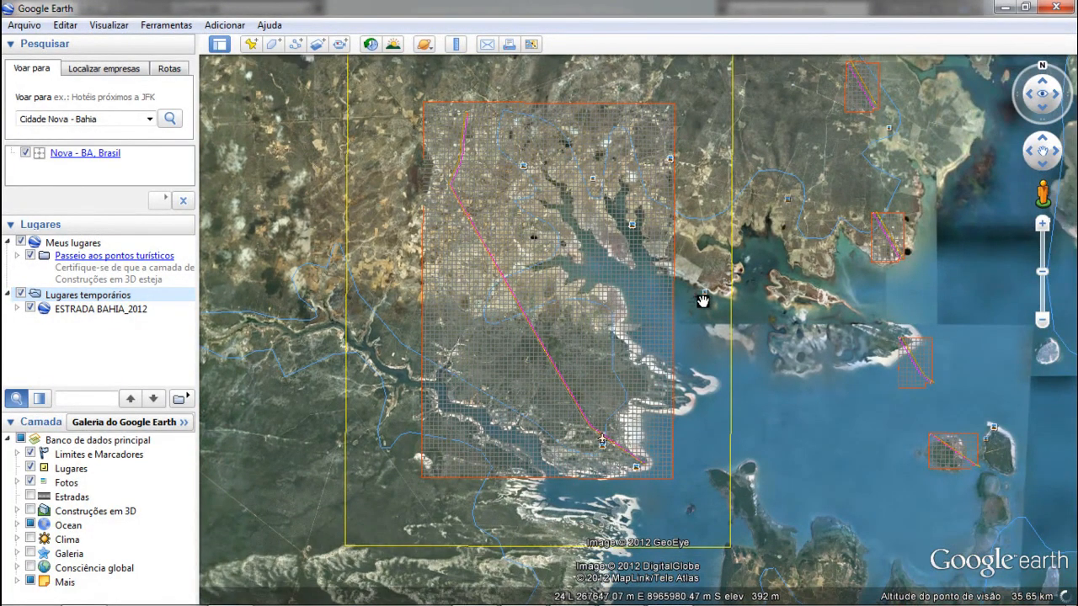
pyautogui.click(17, 293)
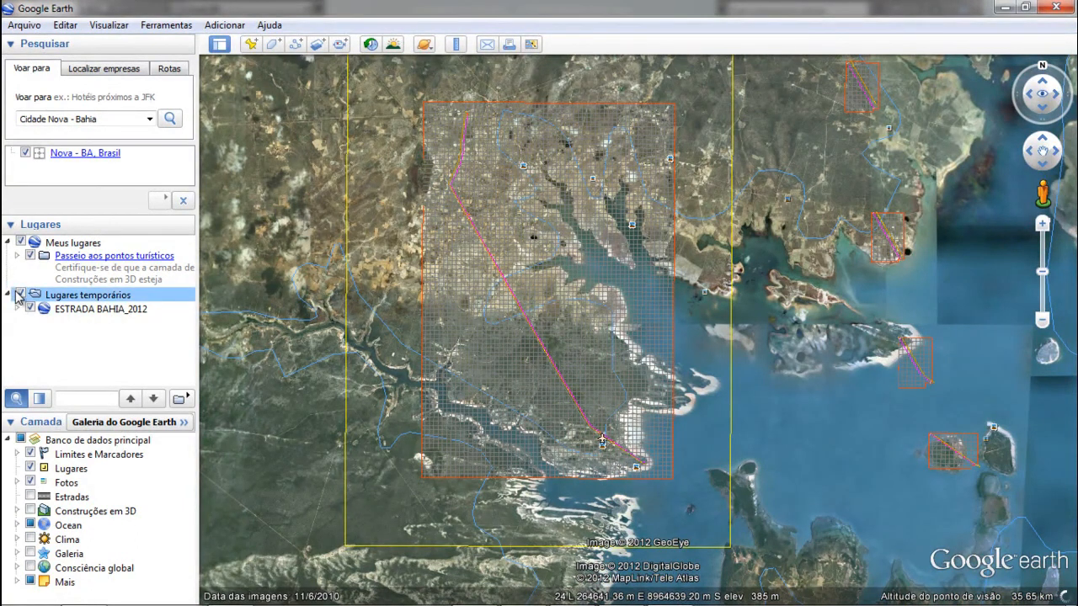
pyautogui.click(20, 295)
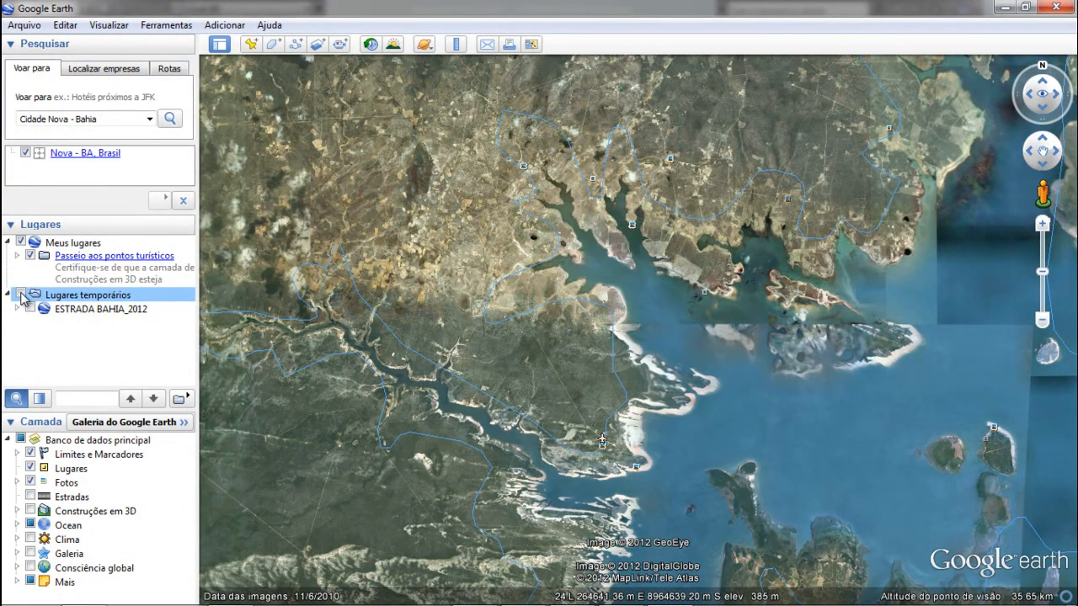
# Switch to Civil 3D and import the reframed Google Earth image using the drawing's coordinate system.
pyautogui.click(572, 591)
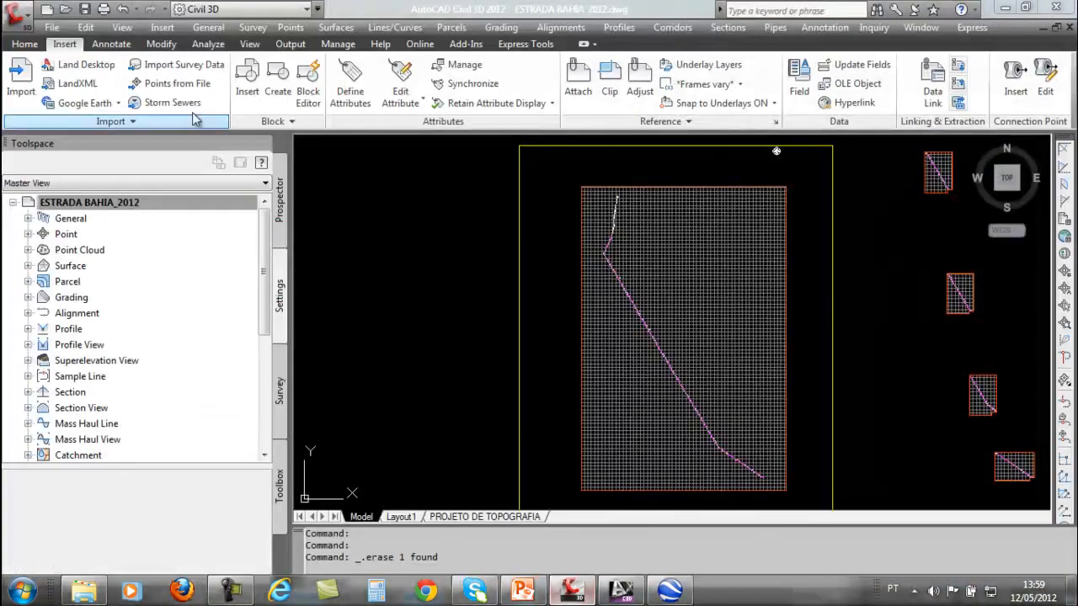
pyautogui.click(84, 102)
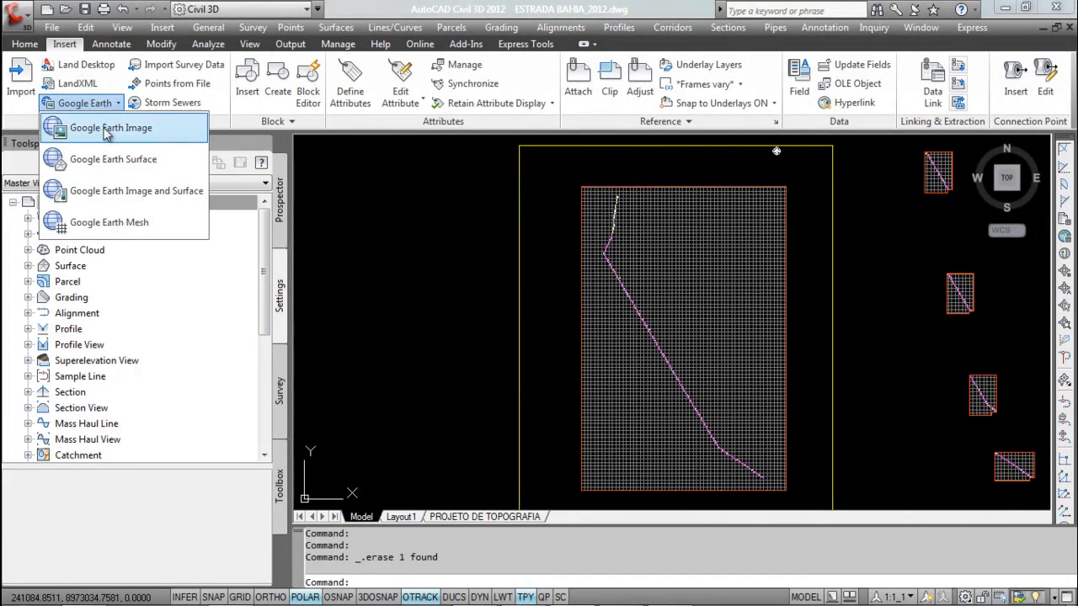
pyautogui.click(106, 131)
pyautogui.press('Return')
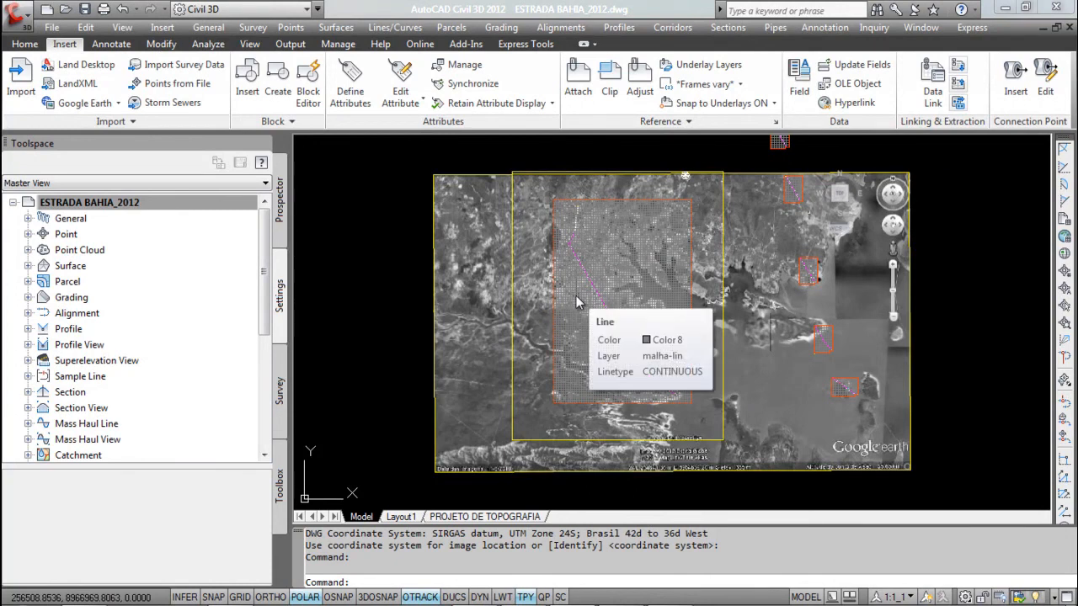
# Check the imported image's coverage of the northern framed grids, and erase the image.
pyautogui.scroll(-3, 772, 226)
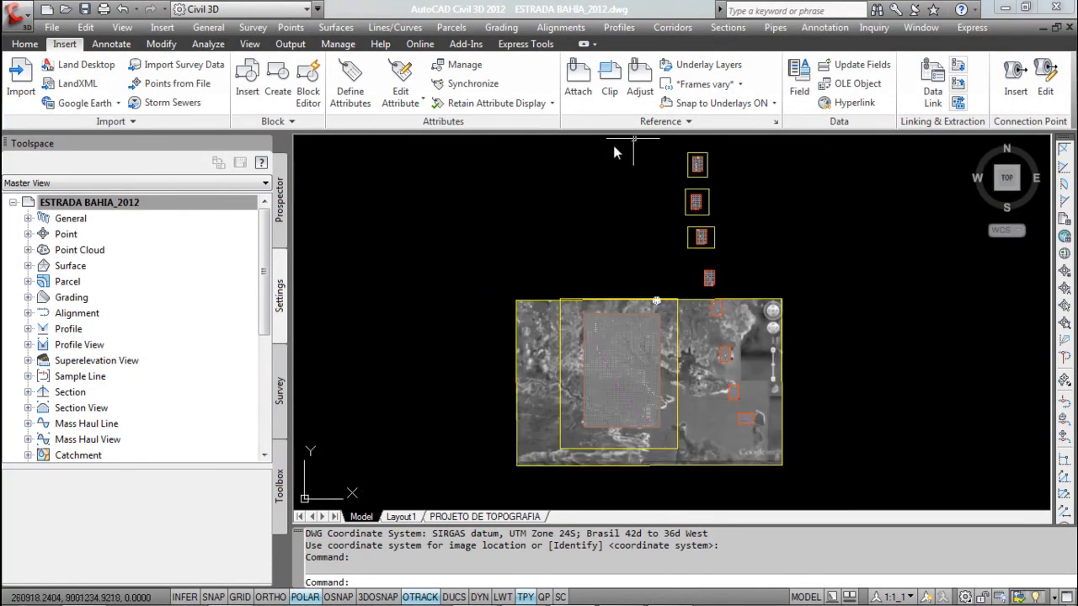
pyautogui.click(786, 374)
pyautogui.press('Escape')
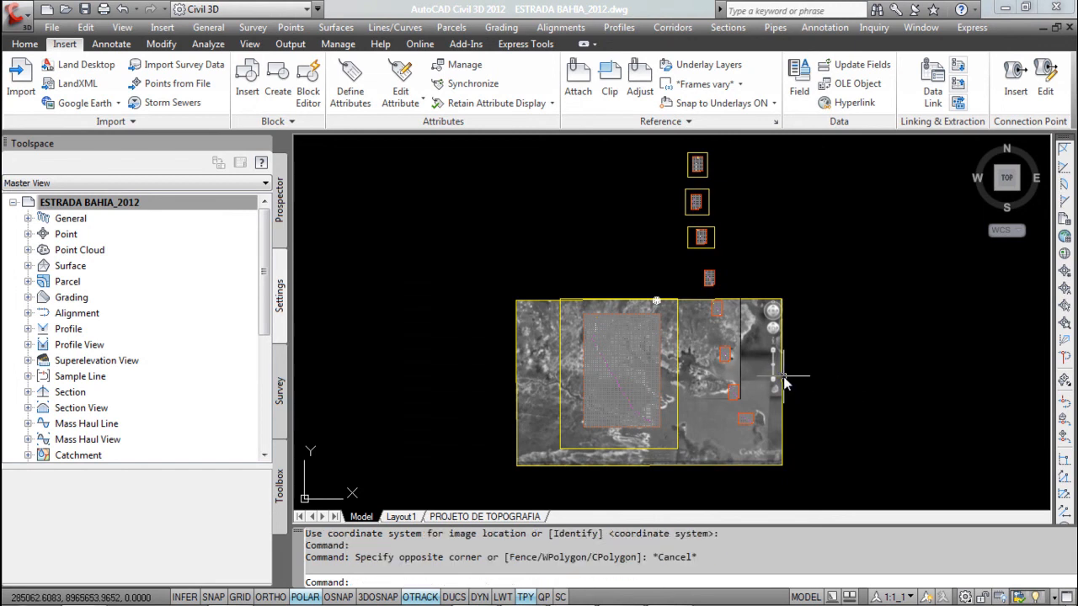
pyautogui.click(782, 375)
pyautogui.press('Delete')
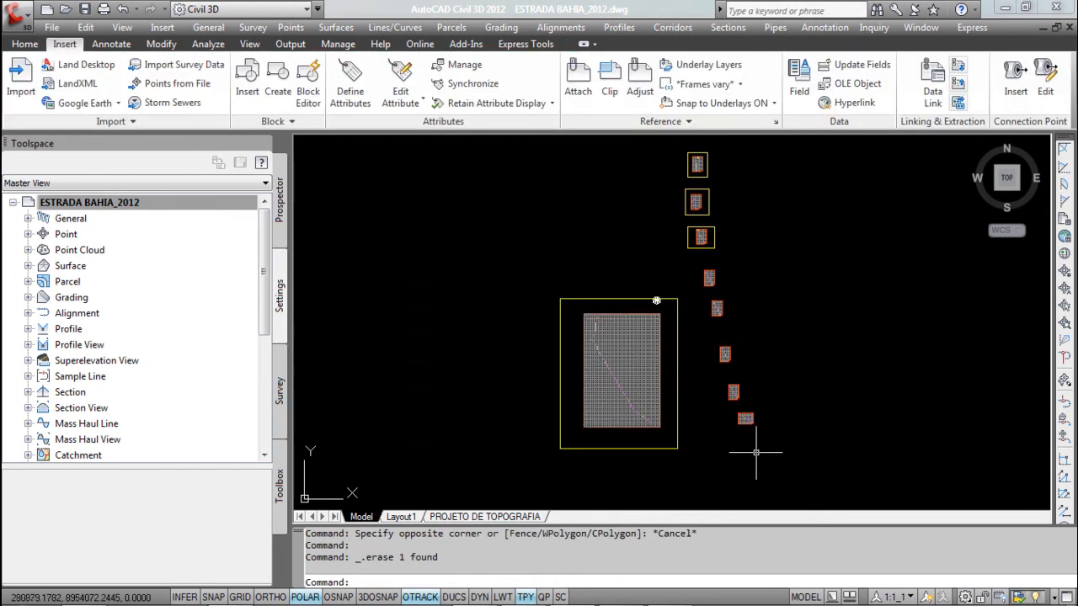
# Switch to Google Earth, frame all the road grids and Casa Nova using the temporary places as reference, and hide them again.
pyautogui.click(669, 593)
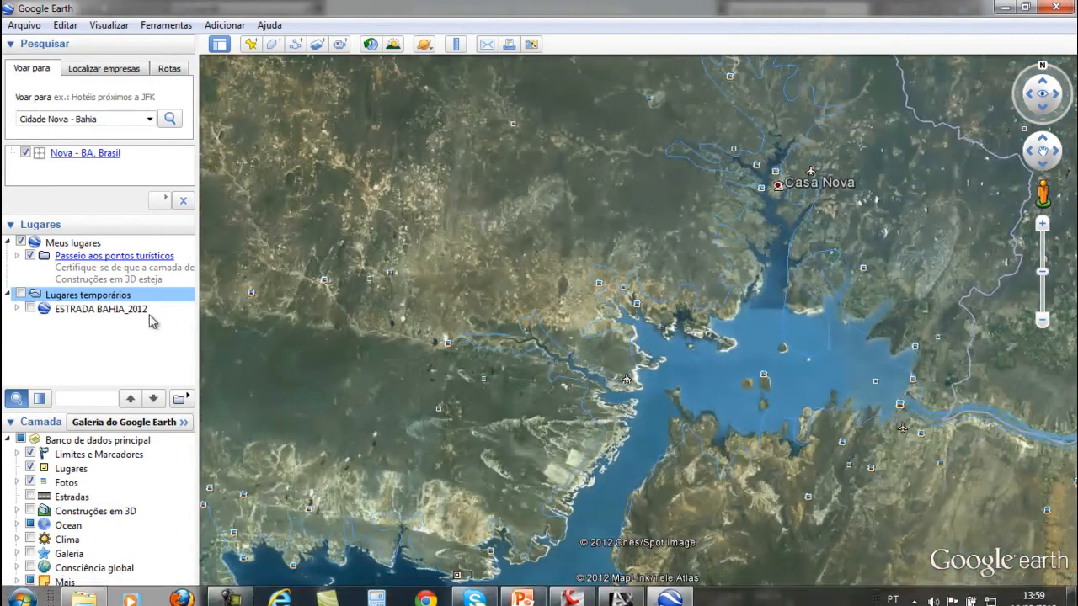
pyautogui.click(23, 293)
pyautogui.moveTo(587, 175); pyautogui.dragTo(532, 253)
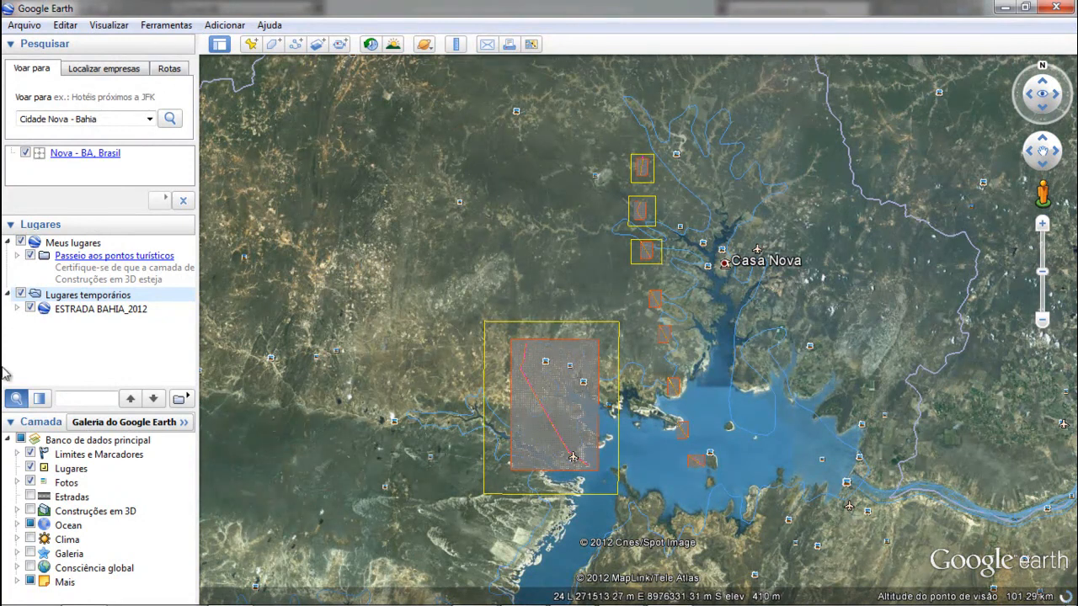
pyautogui.click(22, 294)
# Switch to Civil 3D, import the wider Google Earth image by the drawing's coordinate system, and inspect it beneath the road grids.
pyautogui.moveTo(524, 603)
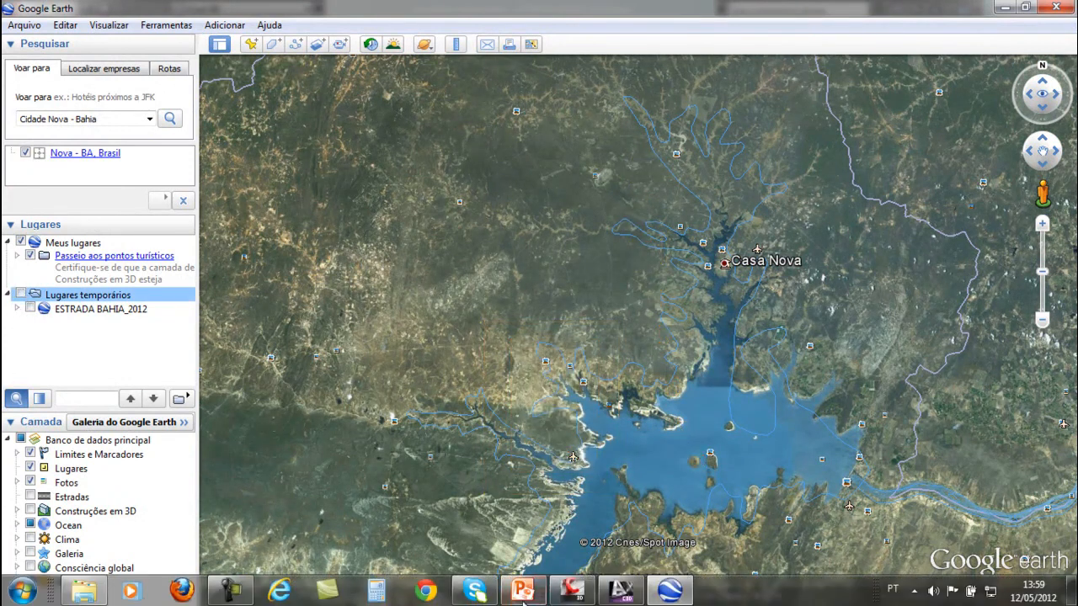
pyautogui.click(569, 591)
pyautogui.click(93, 102)
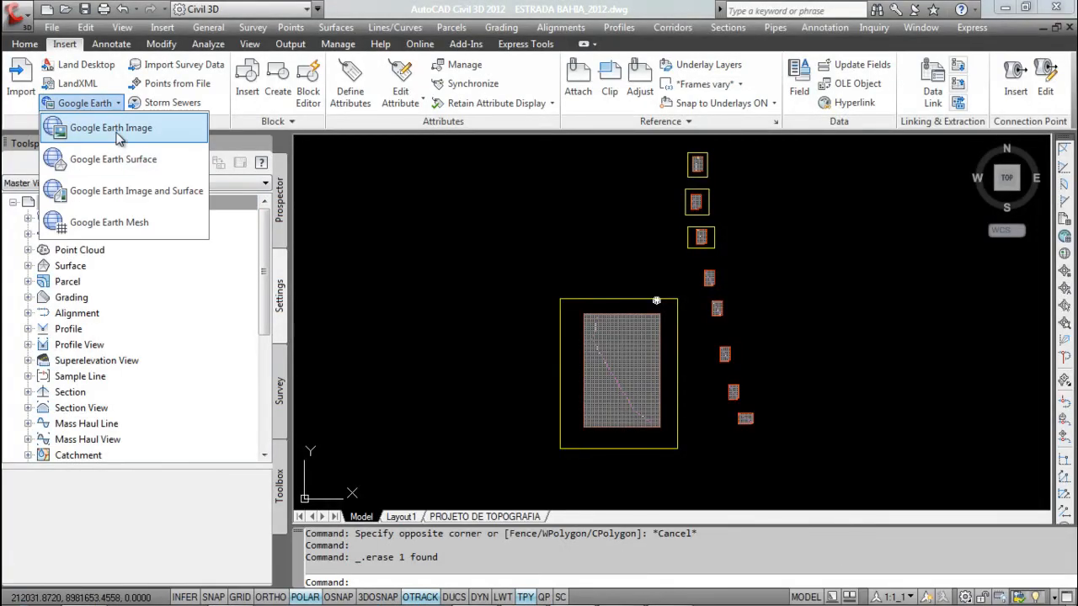
pyautogui.click(119, 135)
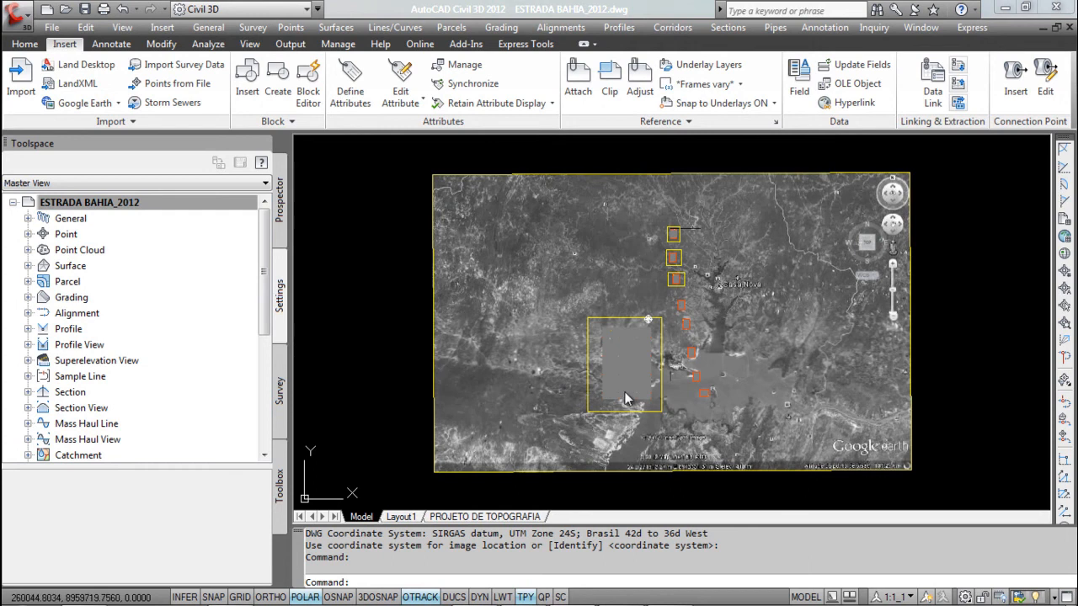
pyautogui.scroll(6, 624, 390)
pyautogui.moveTo(675, 231); pyautogui.dragTo(631, 244, button='middle')
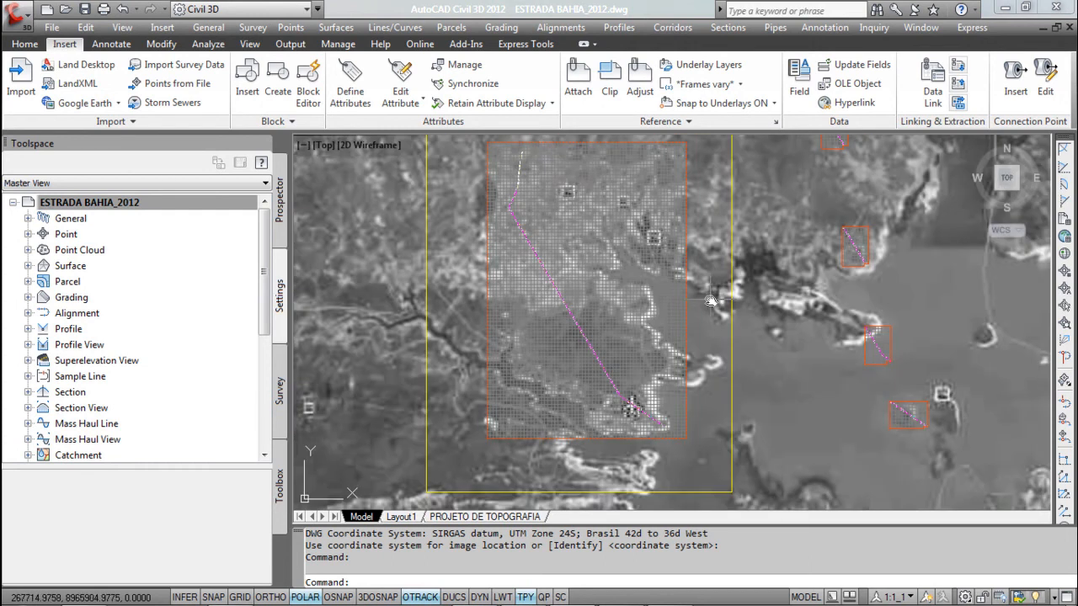
pyautogui.scroll(-1, 631, 386)
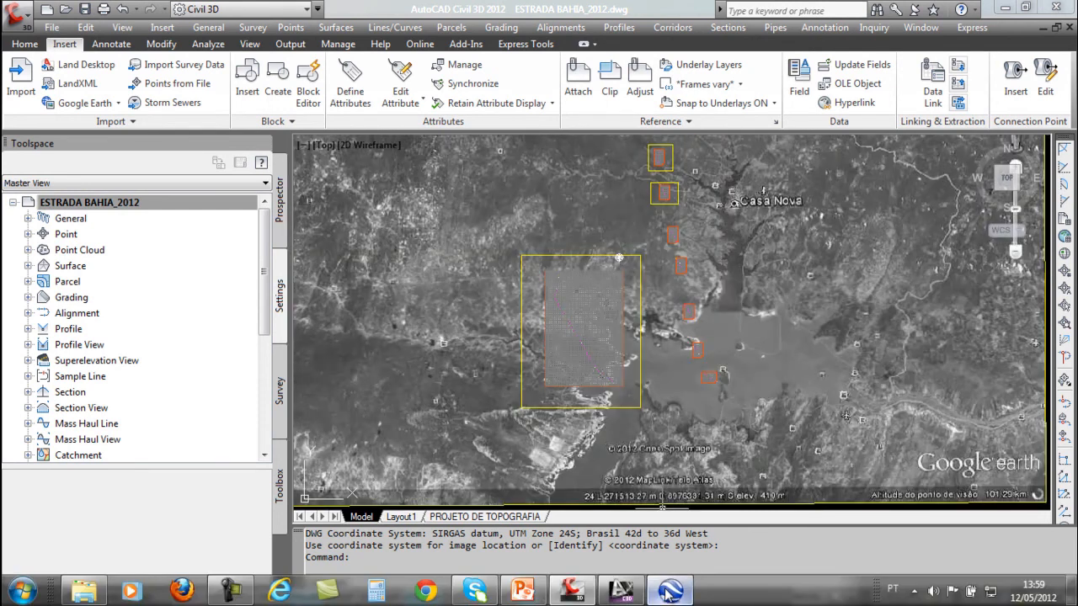
# Switch to Google Earth and start saving the current view as a JPEG image, browsing to C:\_ARQUIVOS PROFISSIONAIS\_VÍDEO-AULAS\RODOVIAS.
pyautogui.click(670, 590)
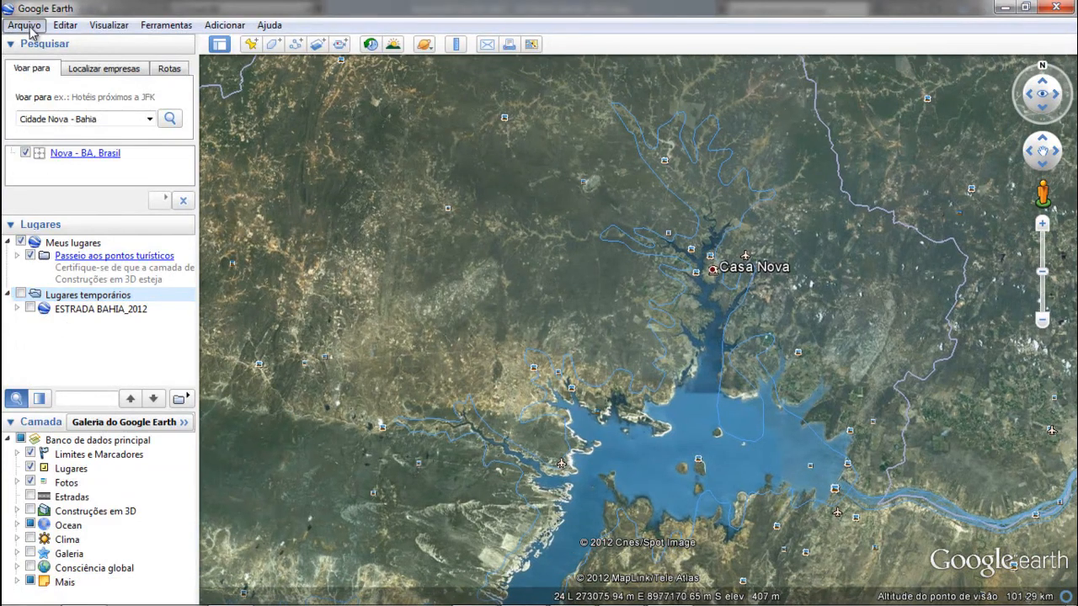
pyautogui.click(28, 26)
pyautogui.moveTo(150, 66)
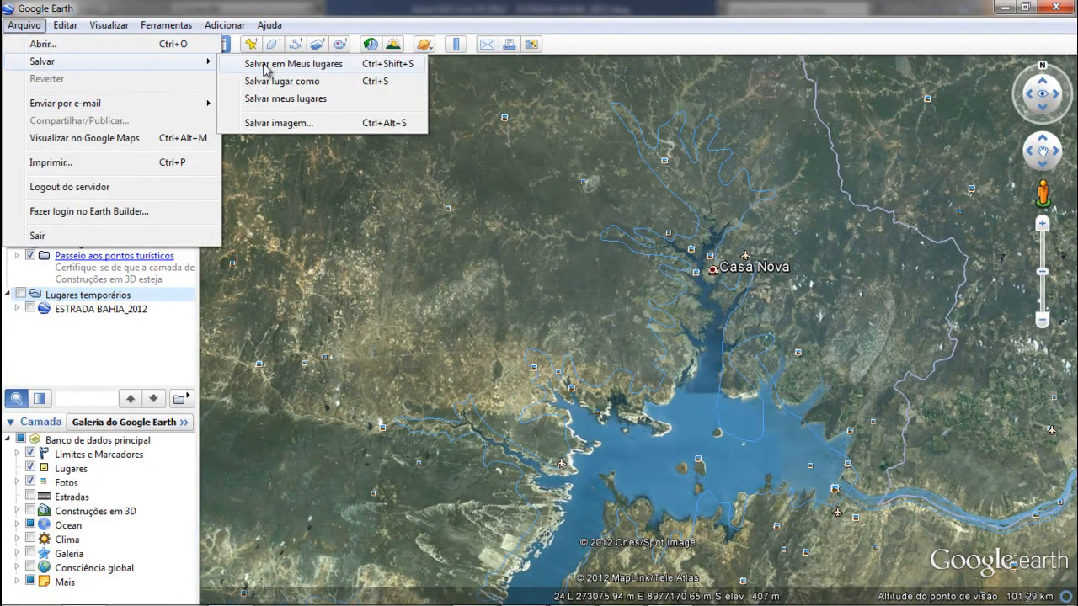
pyautogui.click(292, 123)
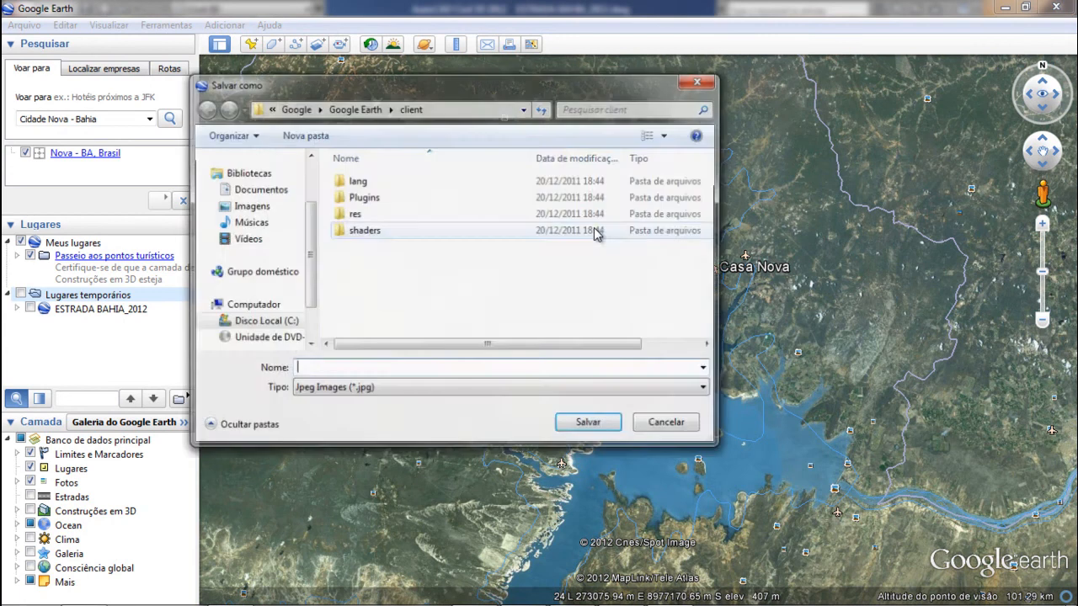
pyautogui.click(335, 337)
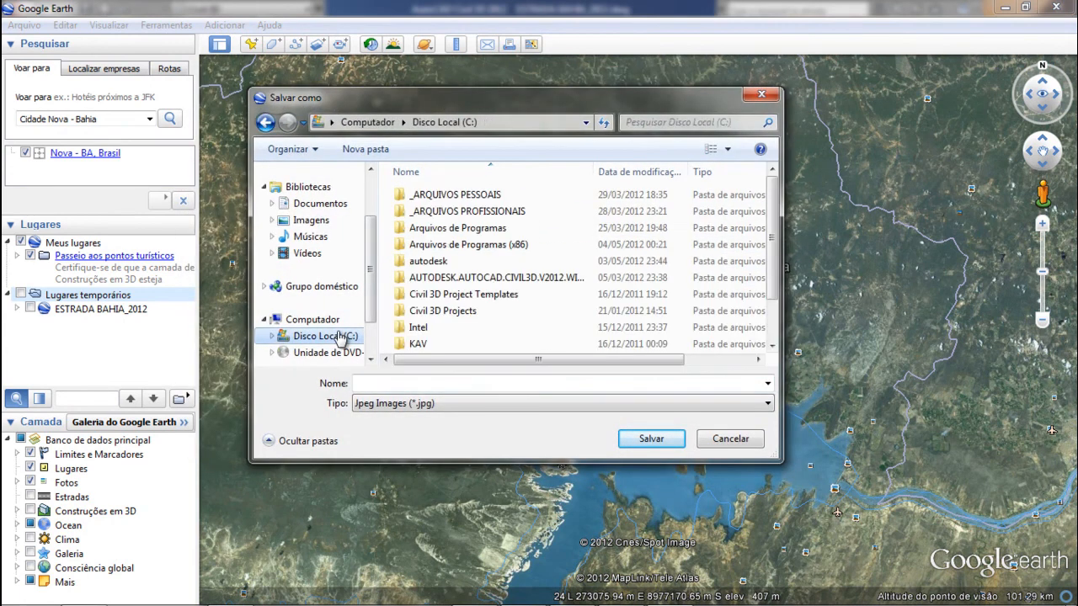
pyautogui.doubleClick(486, 214)
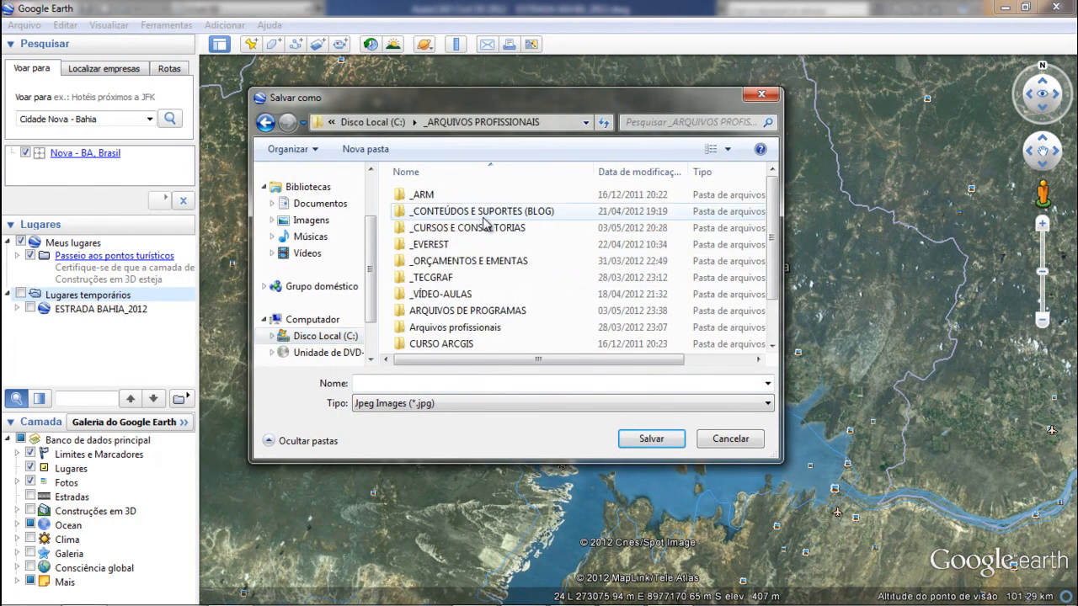
pyautogui.doubleClick(455, 294)
pyautogui.doubleClick(432, 229)
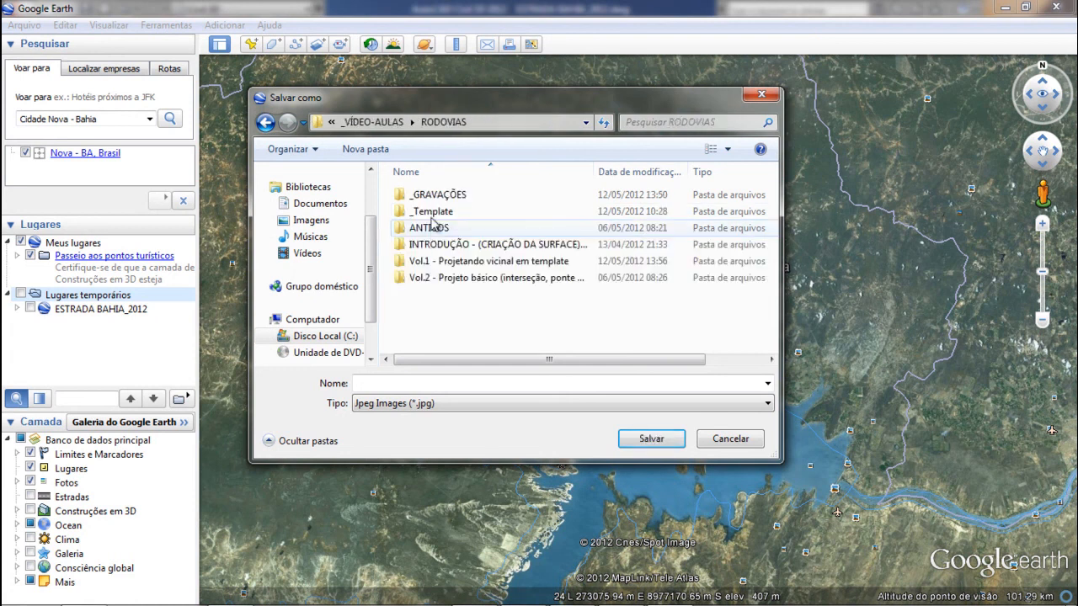
pyautogui.doubleClick(438, 196)
pyautogui.doubleClick(445, 199)
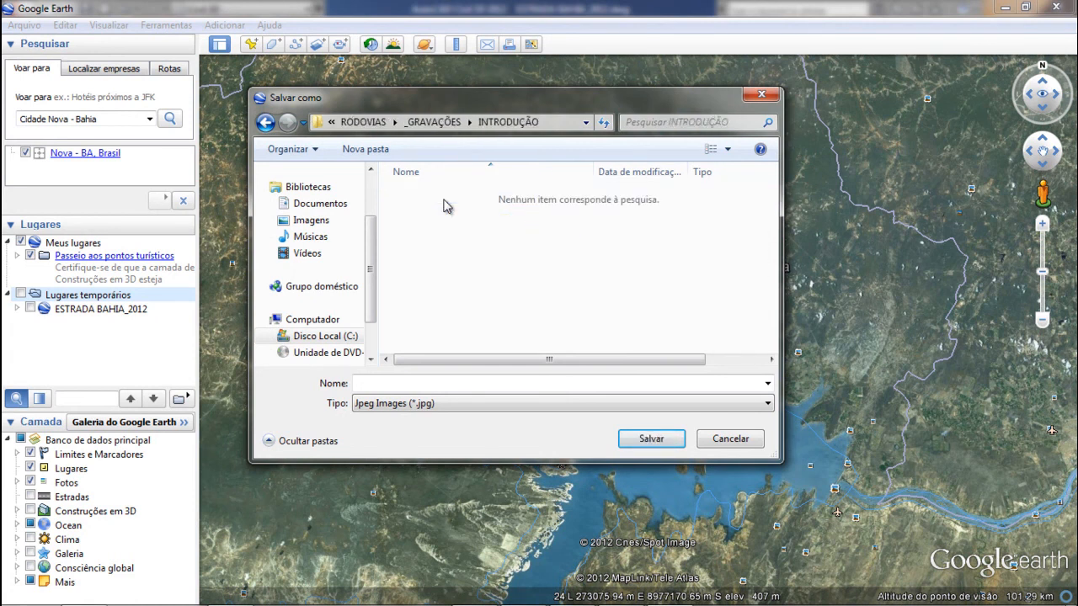
pyautogui.click(265, 124)
pyautogui.click(266, 124)
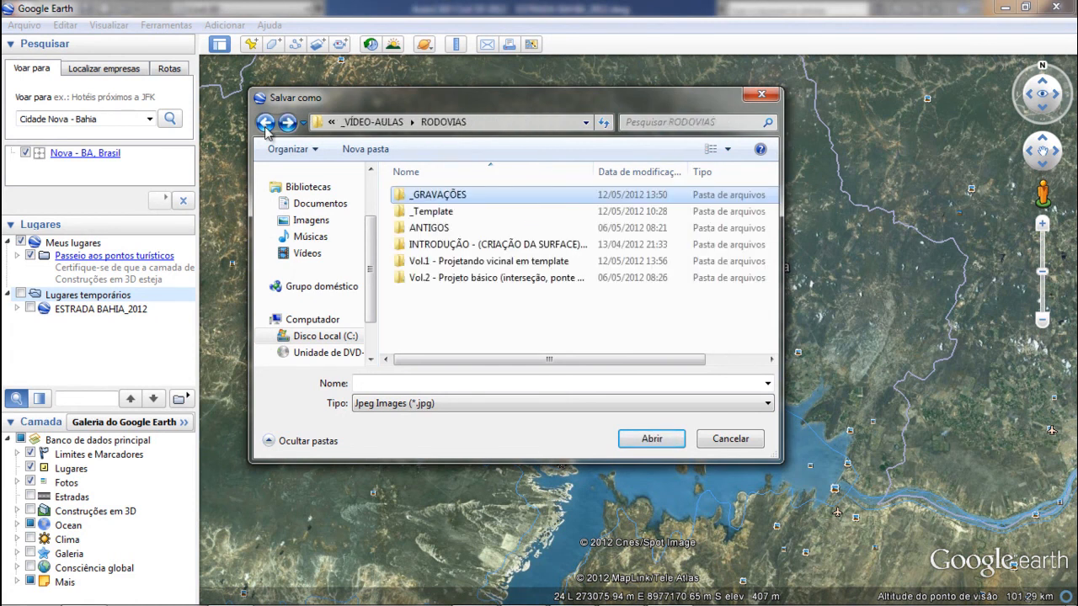
# Save the view as IMAGEM-COLORIDA in the GOOGLE EARTH folder of CAP.2 - Apresentação do ante-projeto, under Vol.1.
pyautogui.doubleClick(446, 261)
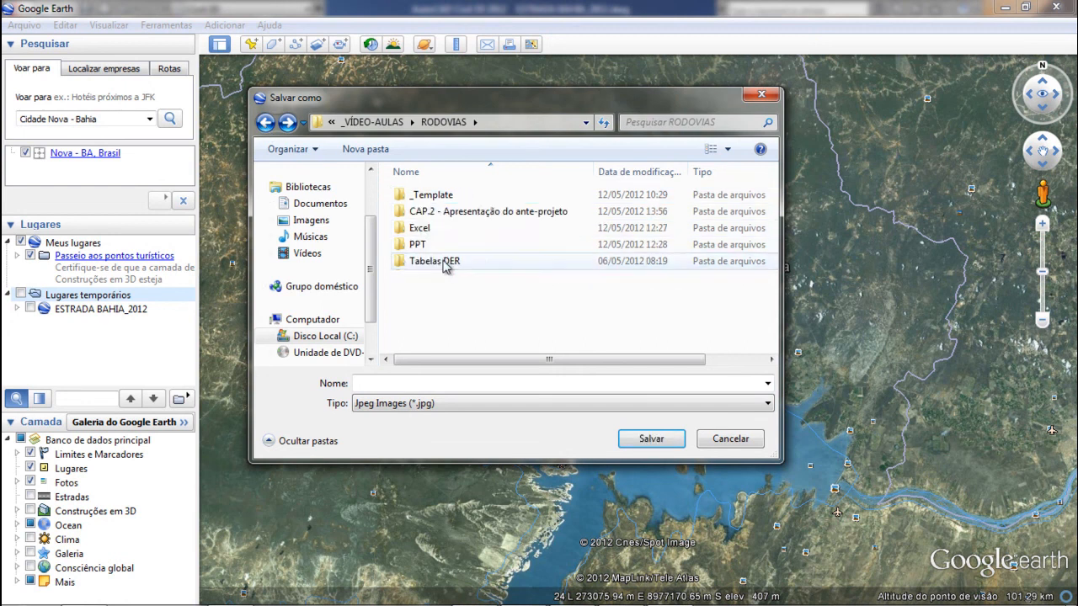
pyautogui.doubleClick(443, 212)
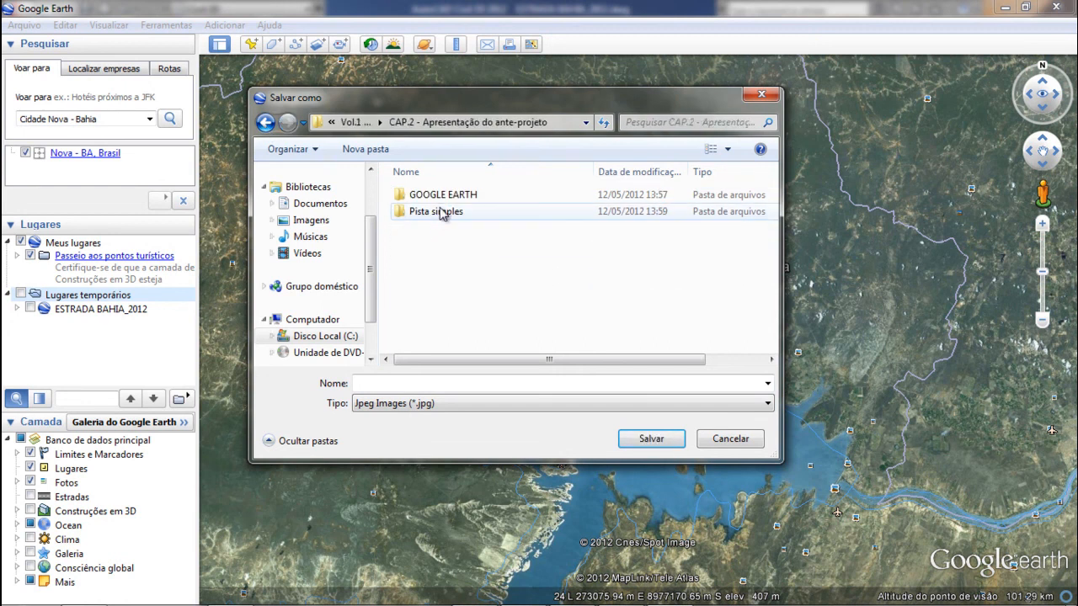
pyautogui.doubleClick(438, 194)
pyautogui.click(428, 384)
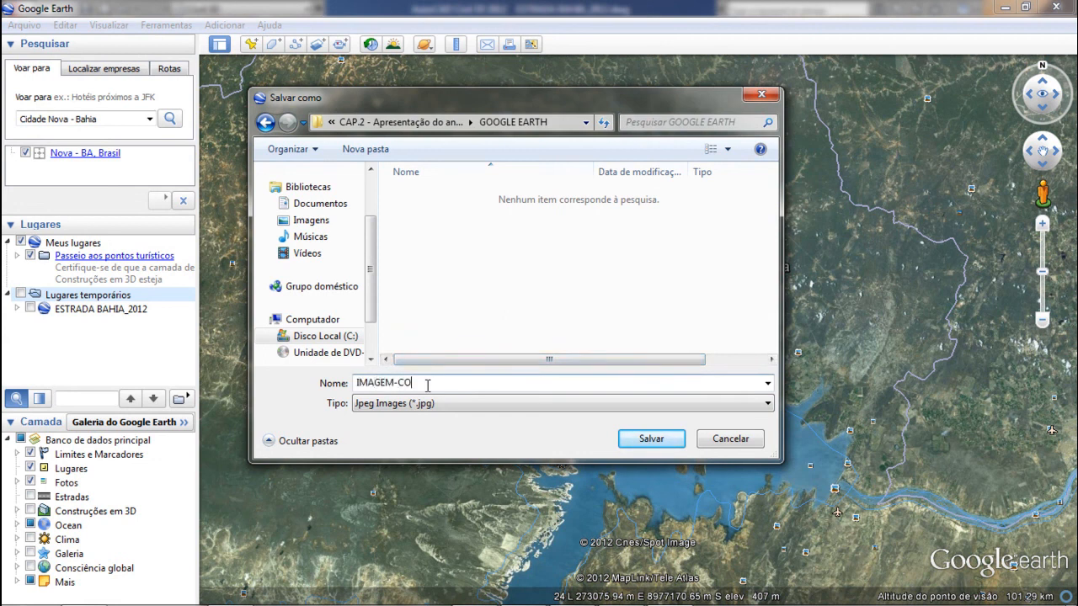
pyautogui.write('IMAGEM-COLORIDA')
pyautogui.press('Return')
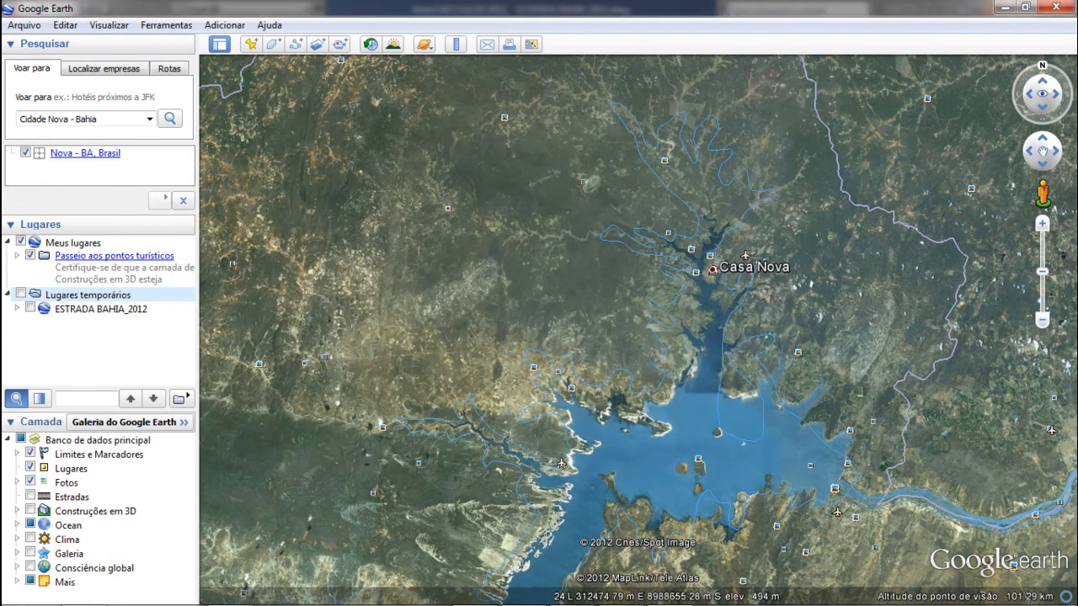
# Switch to Civil 3D, select the imported greyscale image and show its external reference details.
pyautogui.click(1003, 8)
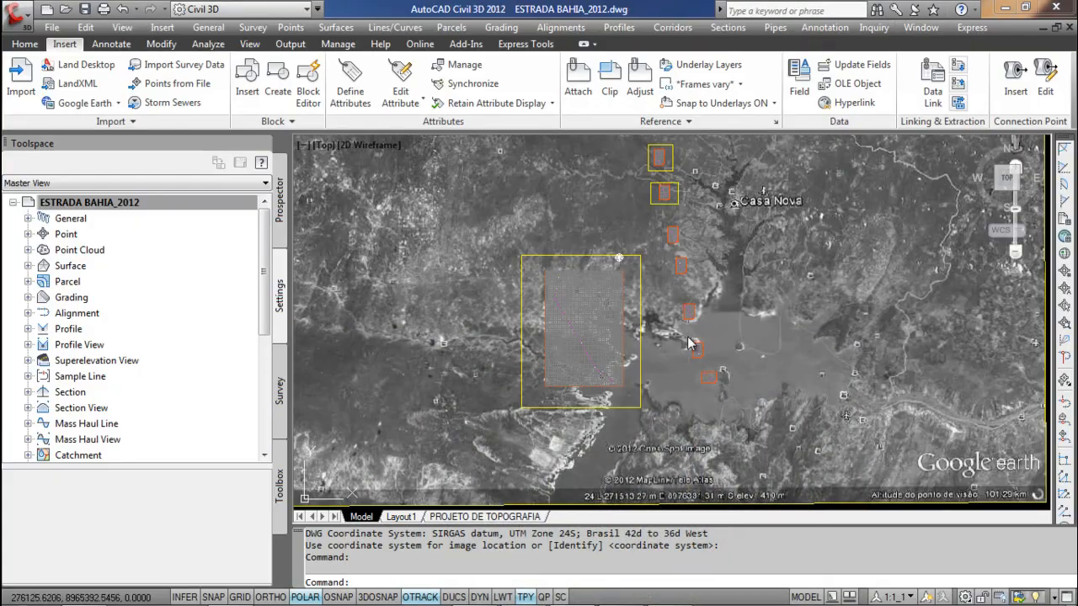
pyautogui.scroll(-5, 832, 310)
pyautogui.click(829, 312)
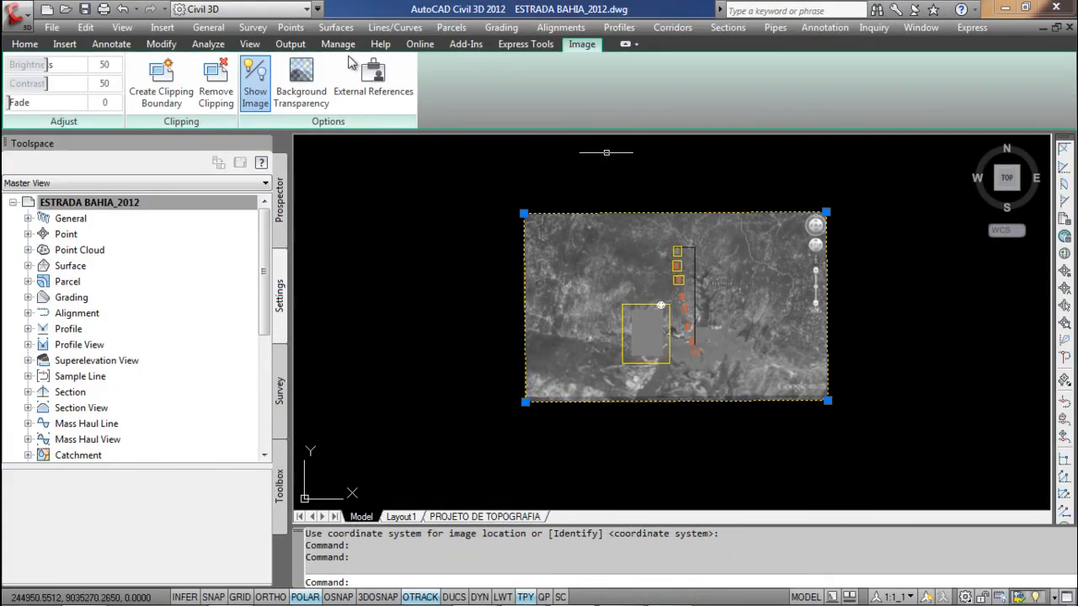
pyautogui.click(360, 102)
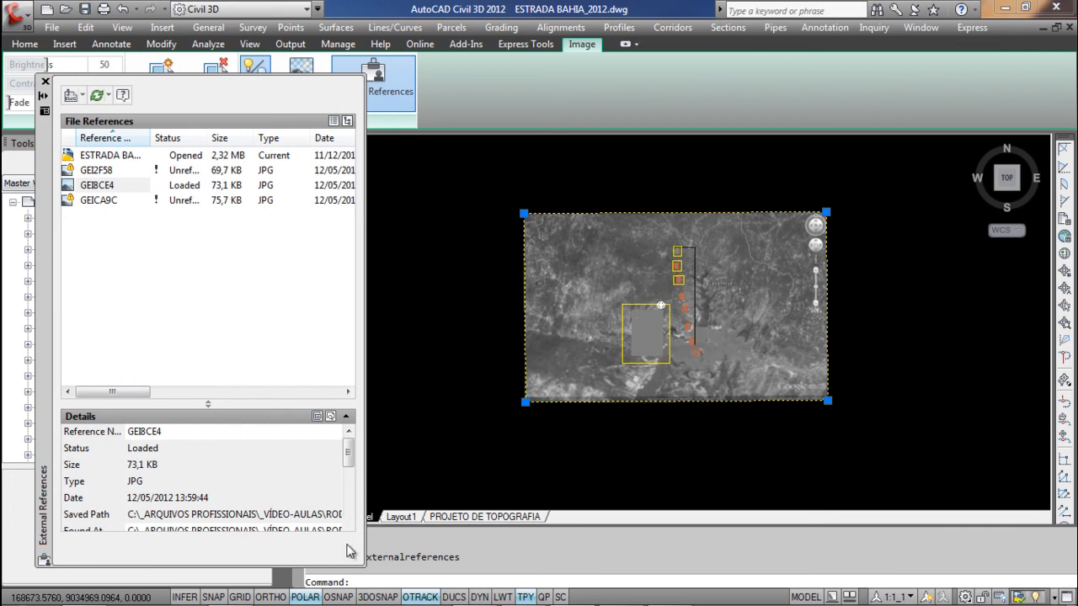
pyautogui.scroll(-1, 348, 463)
# Repath the GEI8CE4 image reference to IMAGEM-COLORIDA in the GOOGLE EARTH folder, and leave the external references.
pyautogui.click(337, 481)
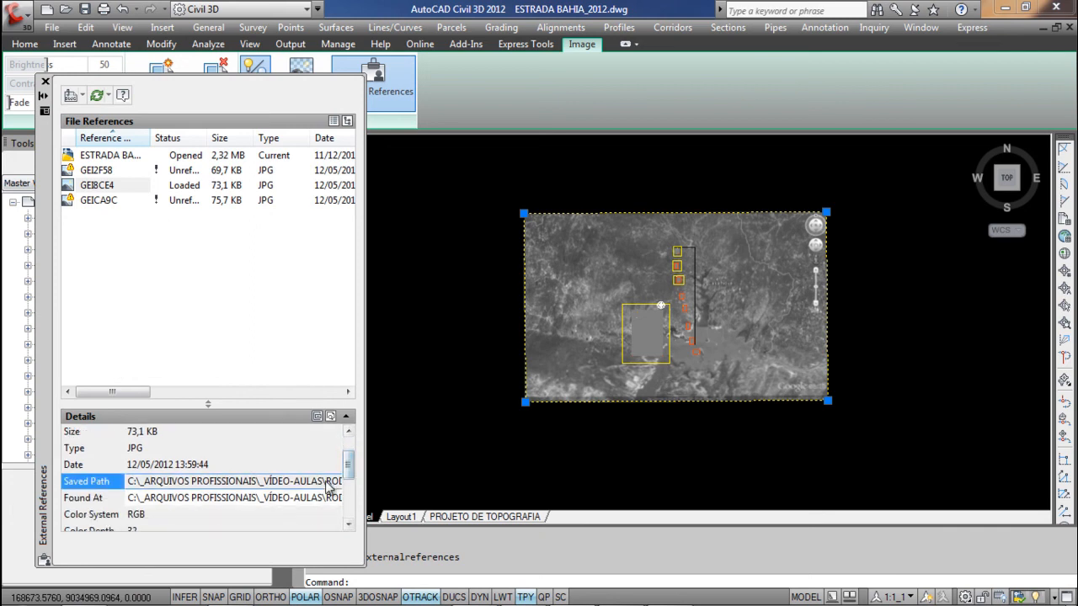
pyautogui.click(337, 500)
pyautogui.click(335, 499)
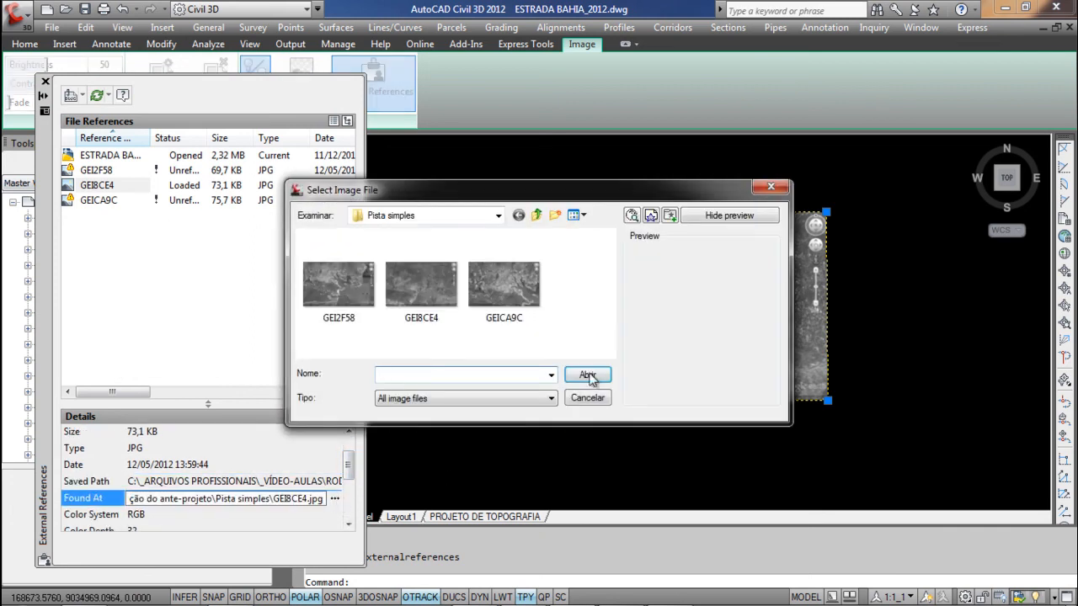
pyautogui.click(536, 217)
pyautogui.doubleClick(401, 255)
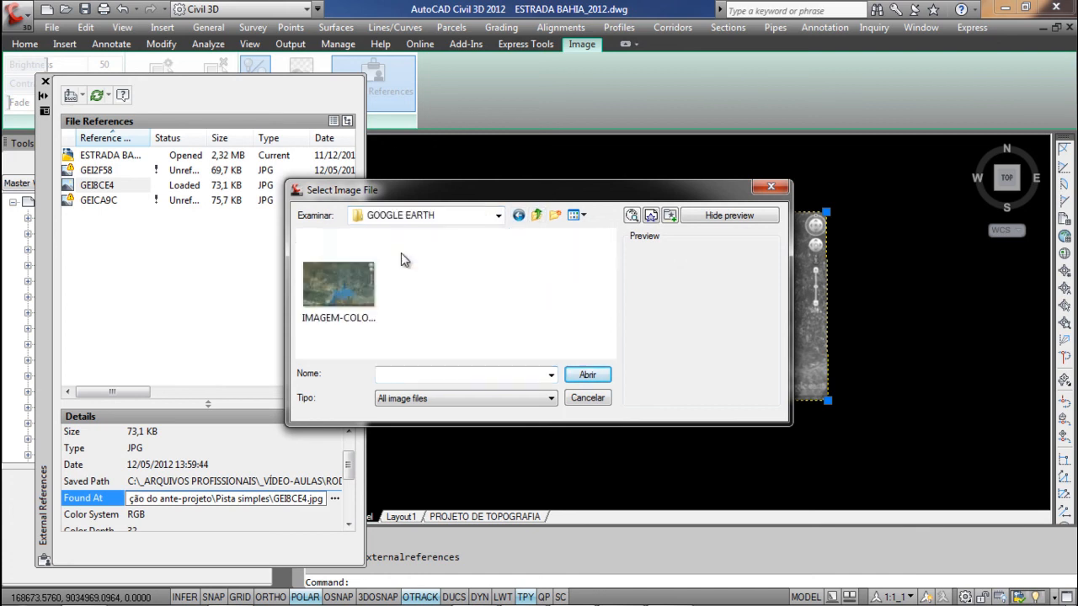
pyautogui.doubleClick(364, 291)
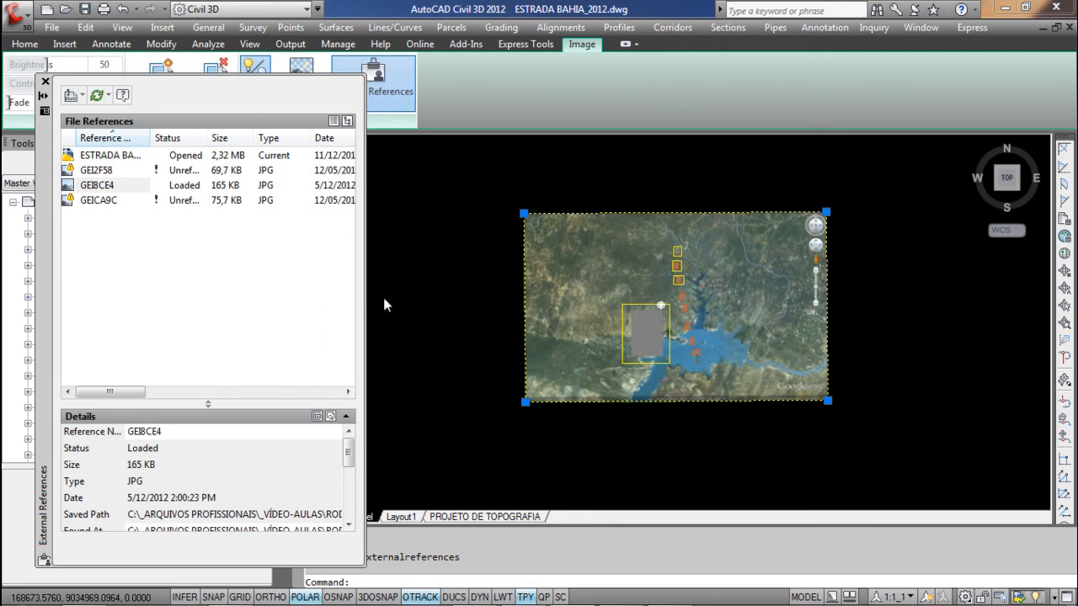
pyautogui.click(45, 82)
pyautogui.press('Escape')
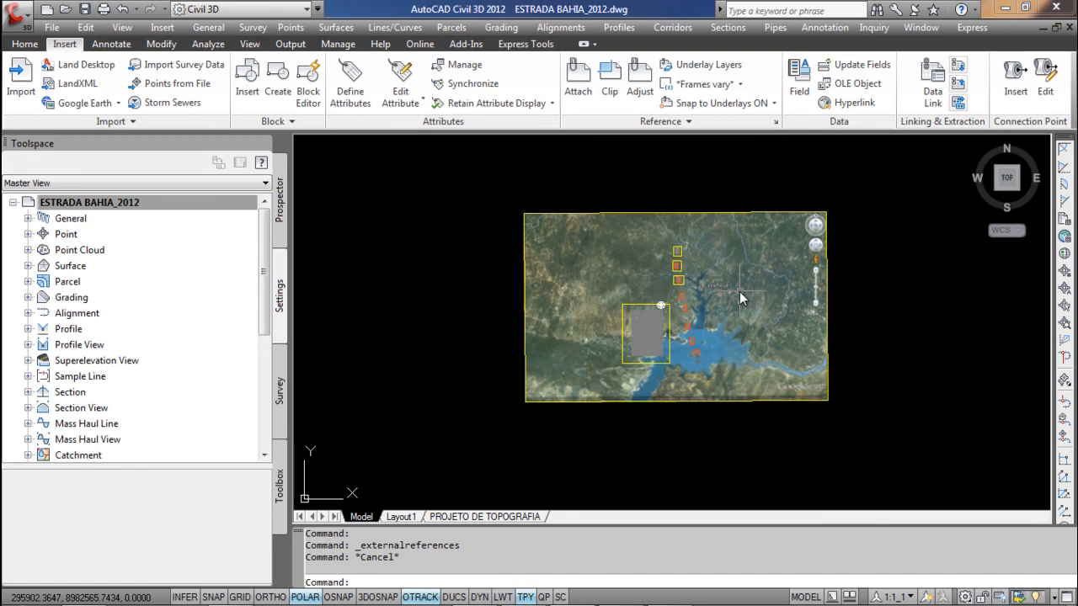
# Examine how the road, the large grid and the smaller framed grids line up with the colour image.
pyautogui.scroll(2, 666, 309)
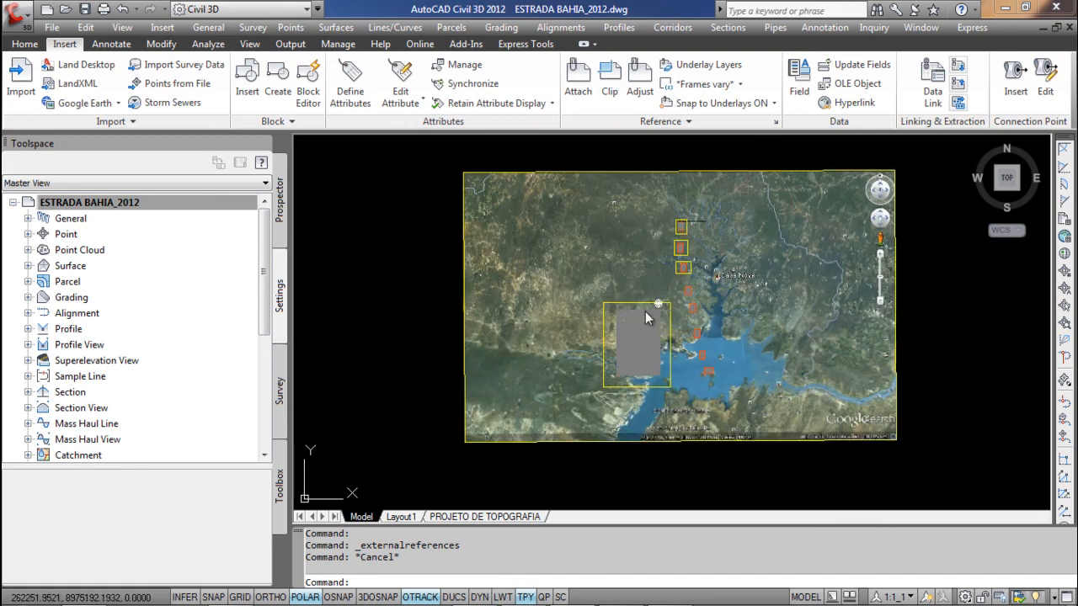
pyautogui.click(672, 341)
pyautogui.press('Escape')
pyautogui.scroll(10, 667, 314)
pyautogui.moveTo(489, 365); pyautogui.dragTo(610, 237, button='middle')
pyautogui.scroll(6, 578, 267)
pyautogui.moveTo(475, 223); pyautogui.dragTo(547, 487, button='middle')
pyautogui.moveTo(570, 234); pyautogui.dragTo(589, 442, button='middle')
pyautogui.scroll(5, 571, 211)
pyautogui.moveTo(496, 234); pyautogui.dragTo(421, 255, button='middle')
pyautogui.scroll(-3, 421, 255)
pyautogui.moveTo(394, 332)
pyautogui.mouseDown(button='middle')
pyautogui.moveTo(421, 180)
pyautogui.moveTo(459, 188)
pyautogui.mouseUp(button='middle')
pyautogui.scroll(-5, 459, 188)
pyautogui.moveTo(491, 437); pyautogui.dragTo(432, 158, button='middle')
pyautogui.moveTo(608, 389); pyautogui.dragTo(500, 157, button='middle')
pyautogui.scroll(-5, 500, 158)
pyautogui.scroll(2, 613, 323)
pyautogui.scroll(-8, 594, 282)
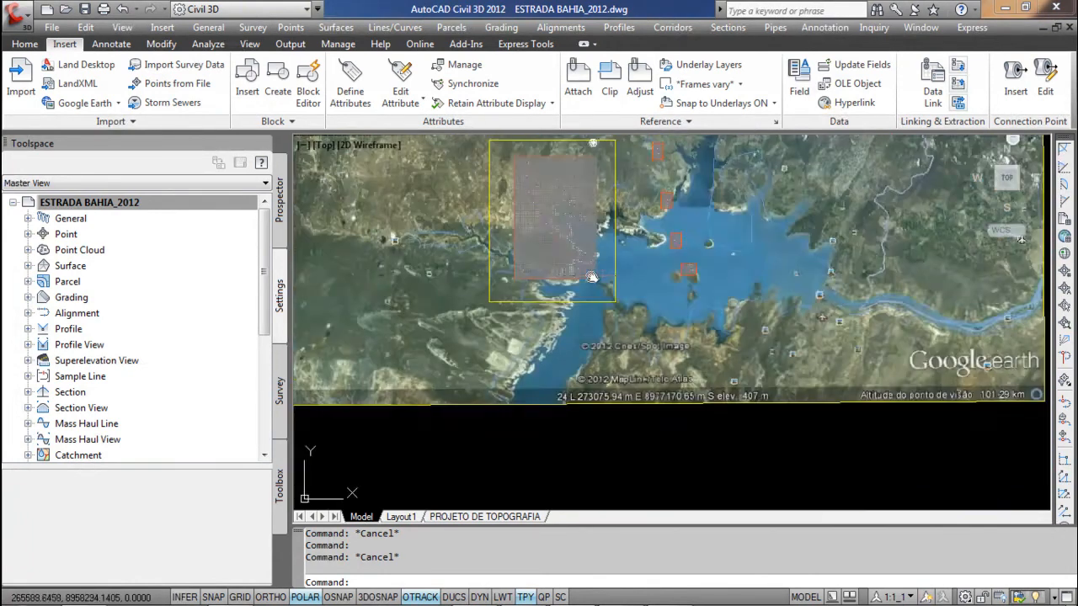
pyautogui.moveTo(584, 182); pyautogui.dragTo(502, 472, button='middle')
pyautogui.scroll(2, 563, 248)
pyautogui.scroll(9, 551, 276)
pyautogui.scroll(3, 539, 346)
pyautogui.moveTo(548, 332); pyautogui.dragTo(560, 174, button='middle')
pyautogui.moveTo(522, 390); pyautogui.dragTo(542, 137, button='middle')
pyautogui.scroll(-4, 546, 144)
pyautogui.moveTo(552, 493); pyautogui.dragTo(588, 194, button='middle')
pyautogui.moveTo(569, 371); pyautogui.dragTo(551, 238, button='middle')
pyautogui.scroll(-3, 552, 241)
pyautogui.scroll(-6, 579, 228)
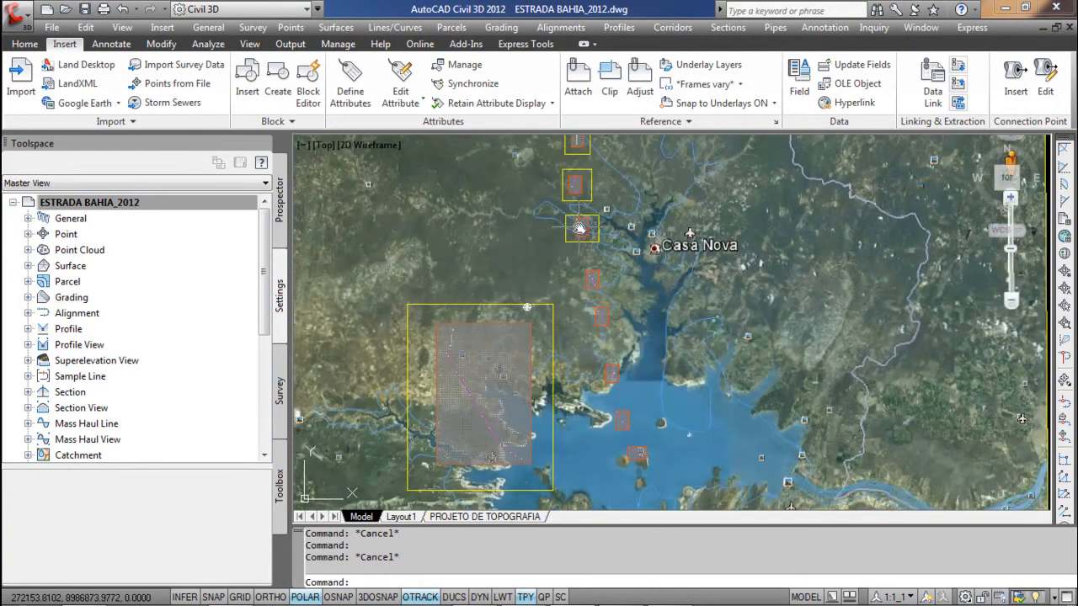
pyautogui.scroll(-2, 579, 228)
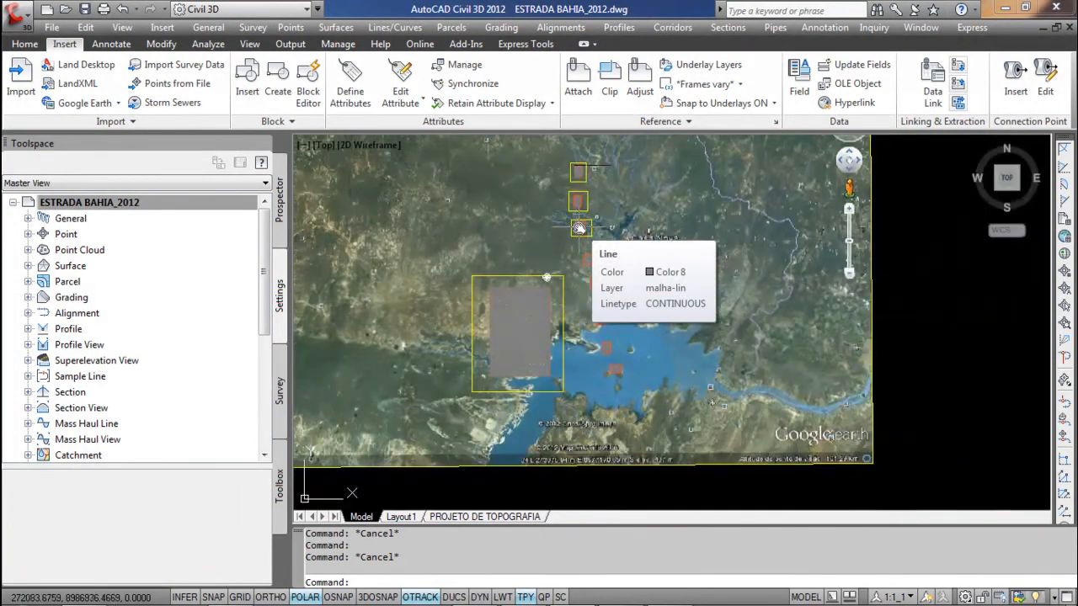
pyautogui.moveTo(580, 228)
pyautogui.mouseDown(button='middle')
pyautogui.moveTo(652, 272)
pyautogui.moveTo(644, 268)
pyautogui.mouseUp(button='middle')
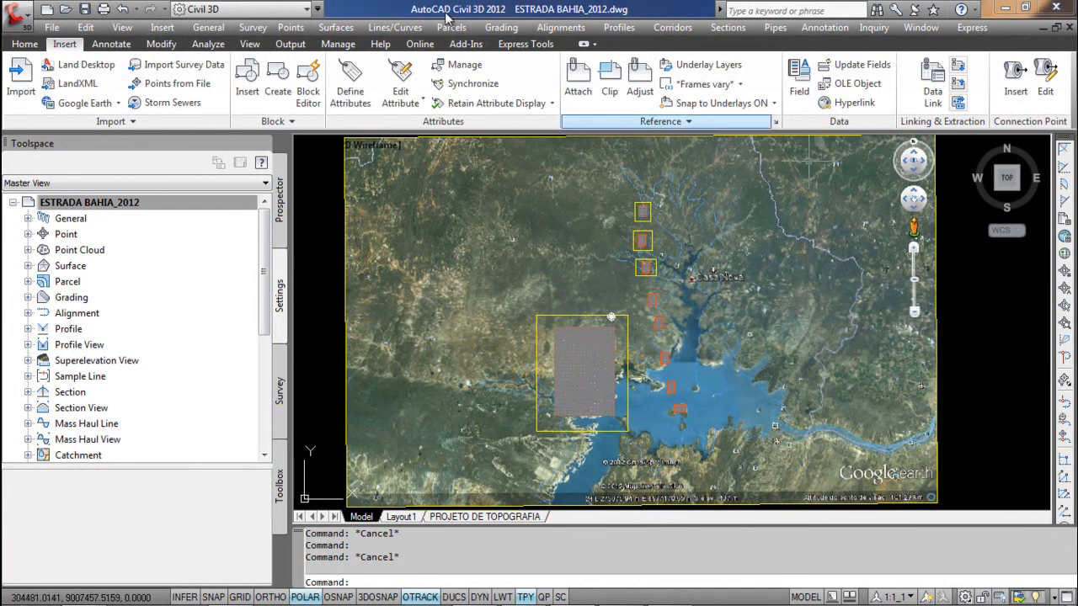
# Create a new layer named IMAGEM-GE.
pyautogui.click(25, 43)
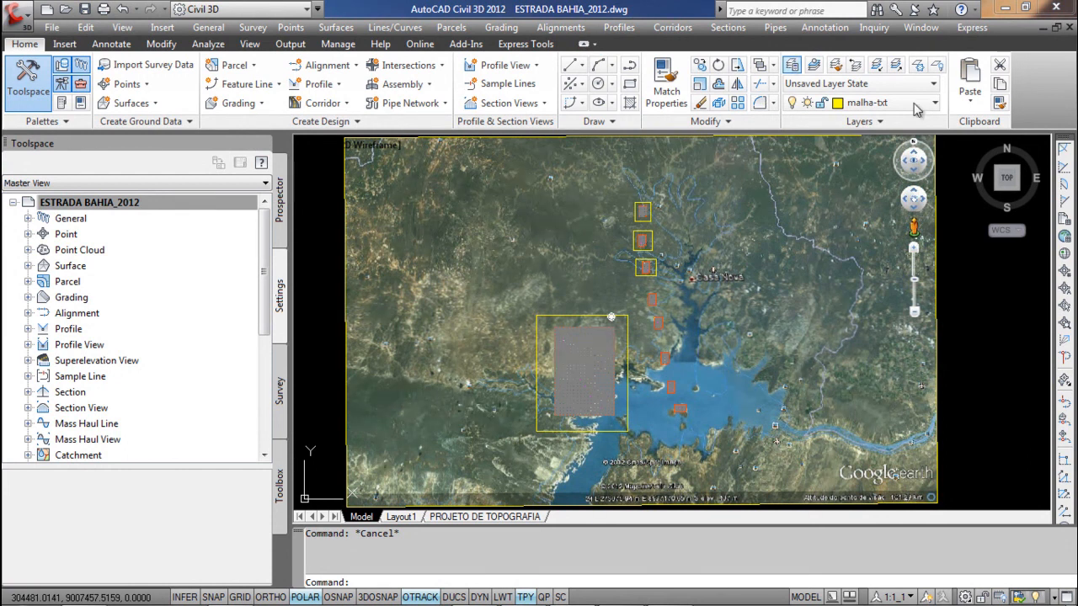
pyautogui.click(791, 64)
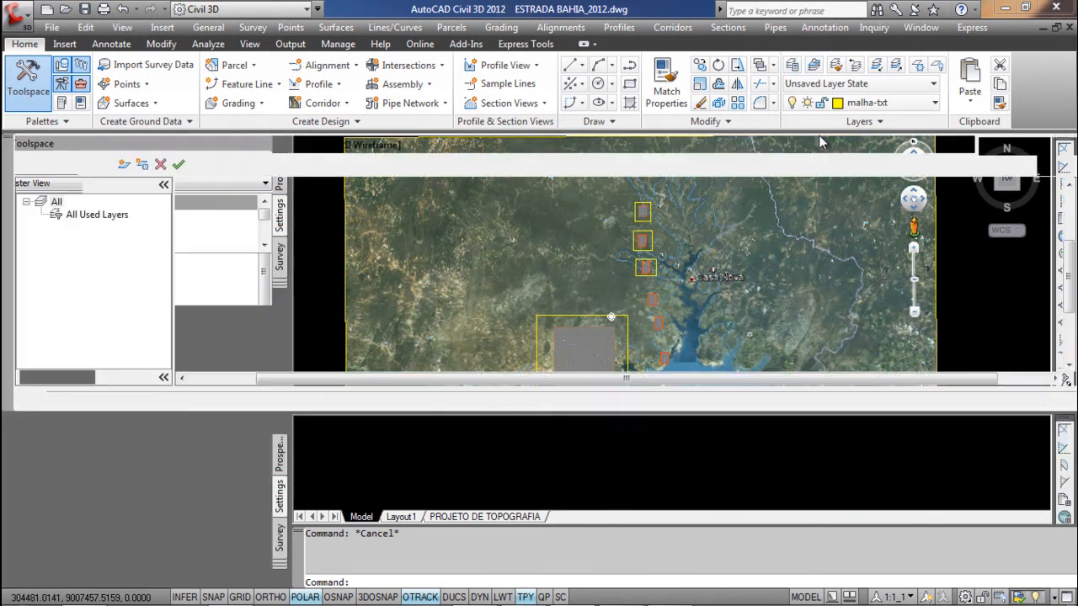
pyautogui.click(181, 164)
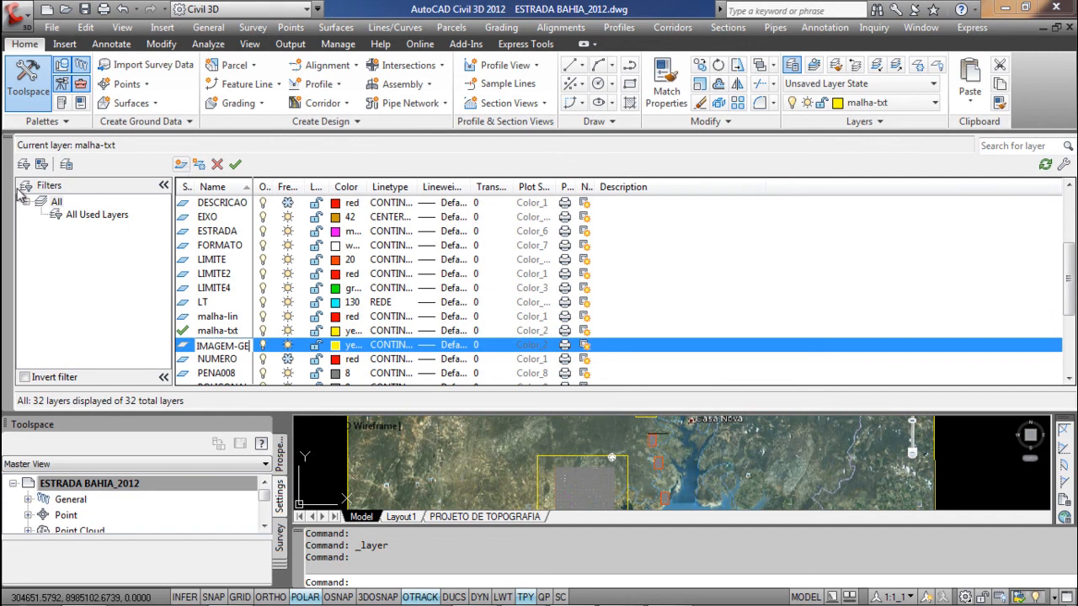
pyautogui.click(66, 305)
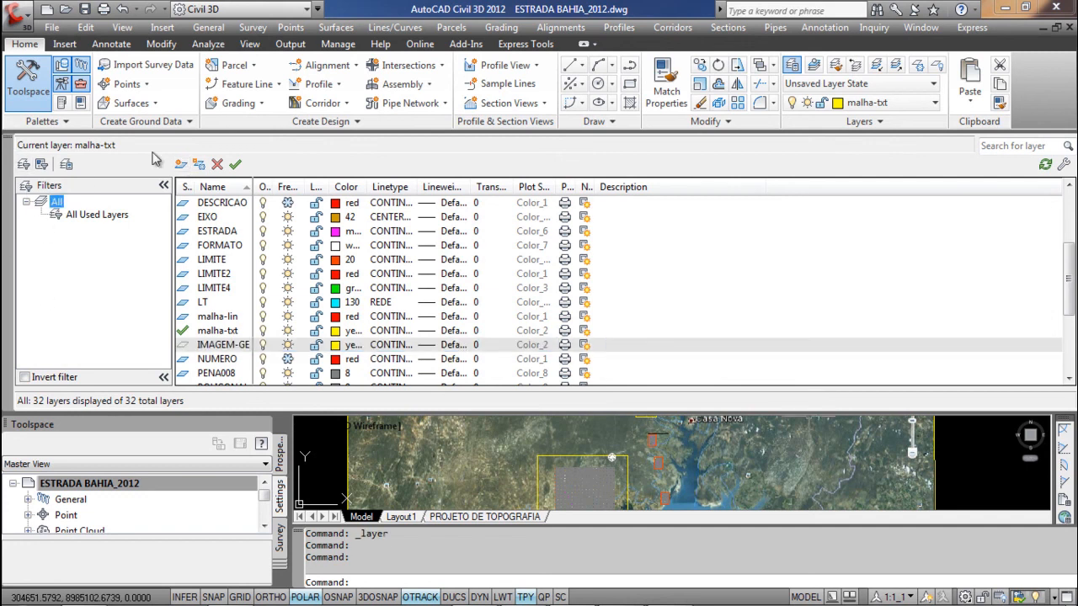
pyautogui.click(11, 148)
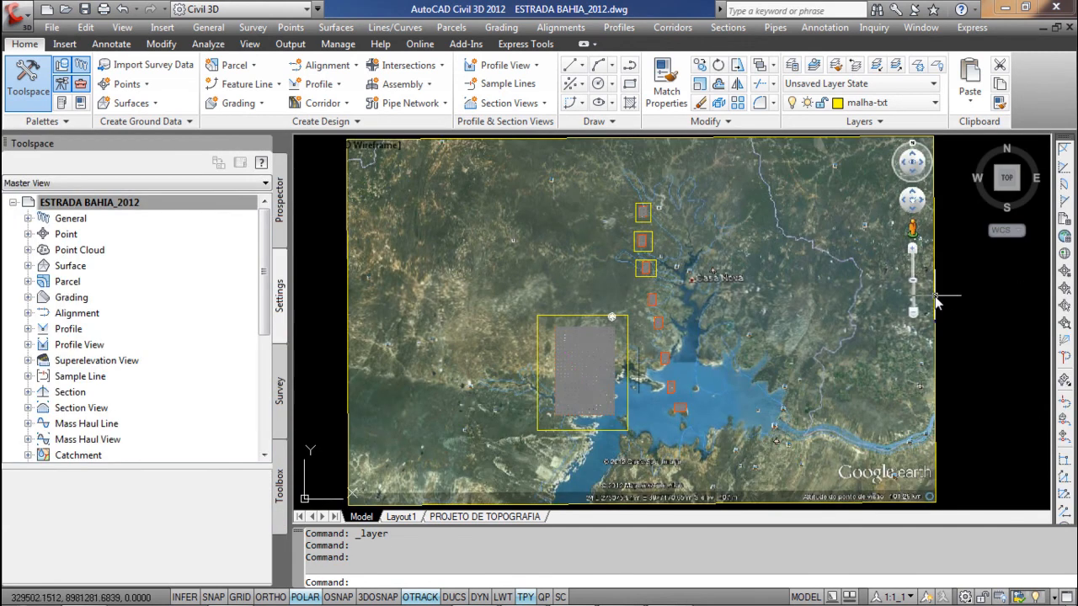
# Move the colour image to the IMAGEM-GE layer and check its layer assignment.
pyautogui.click(934, 295)
pyautogui.click(24, 43)
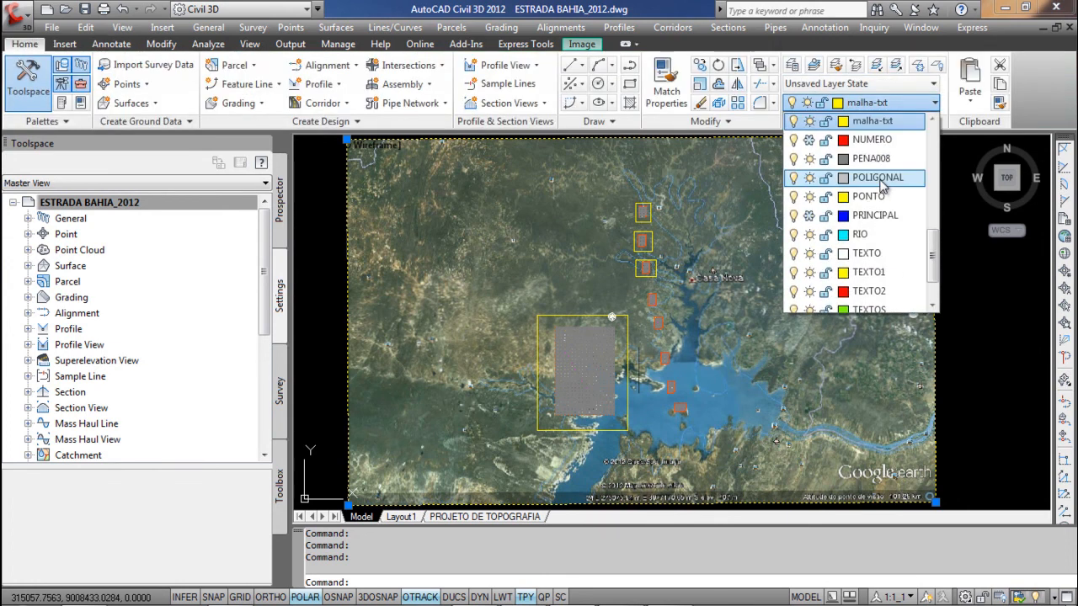
pyautogui.scroll(2, 881, 186)
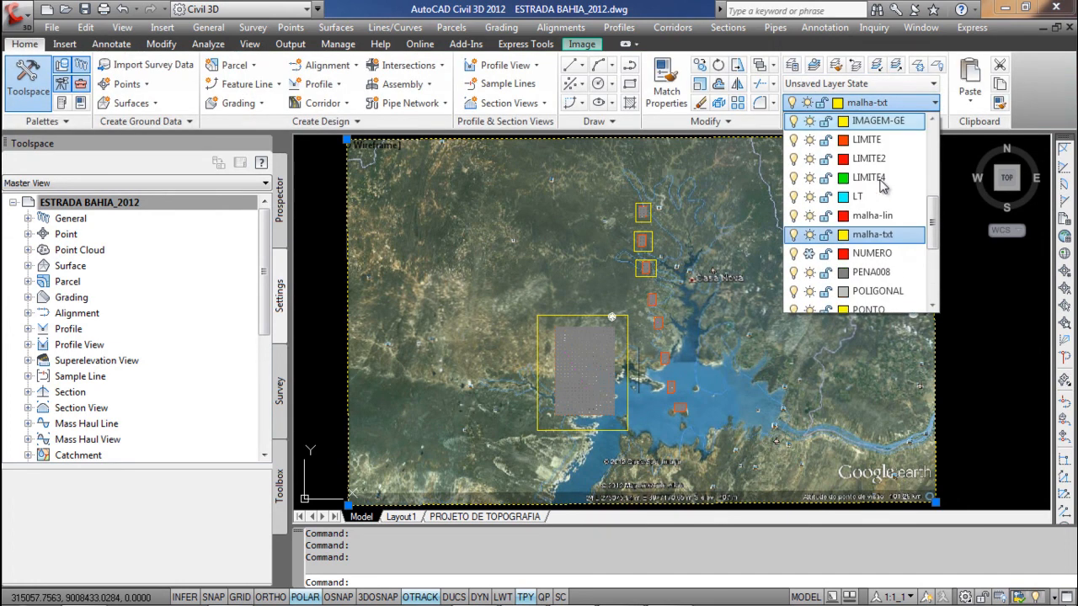
pyautogui.click(874, 122)
pyautogui.press('Escape')
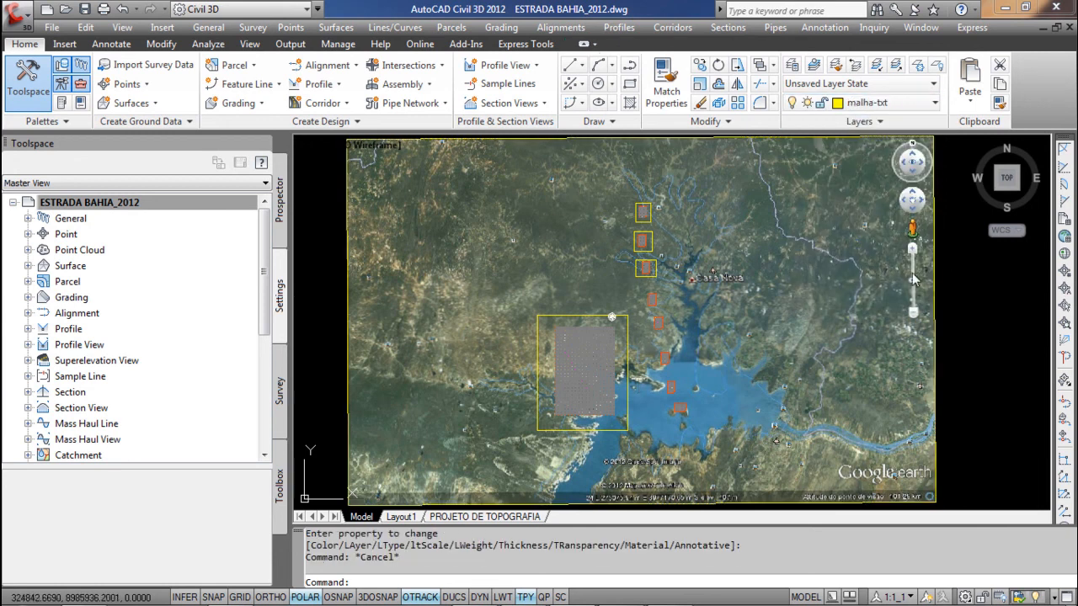
pyautogui.click(932, 282)
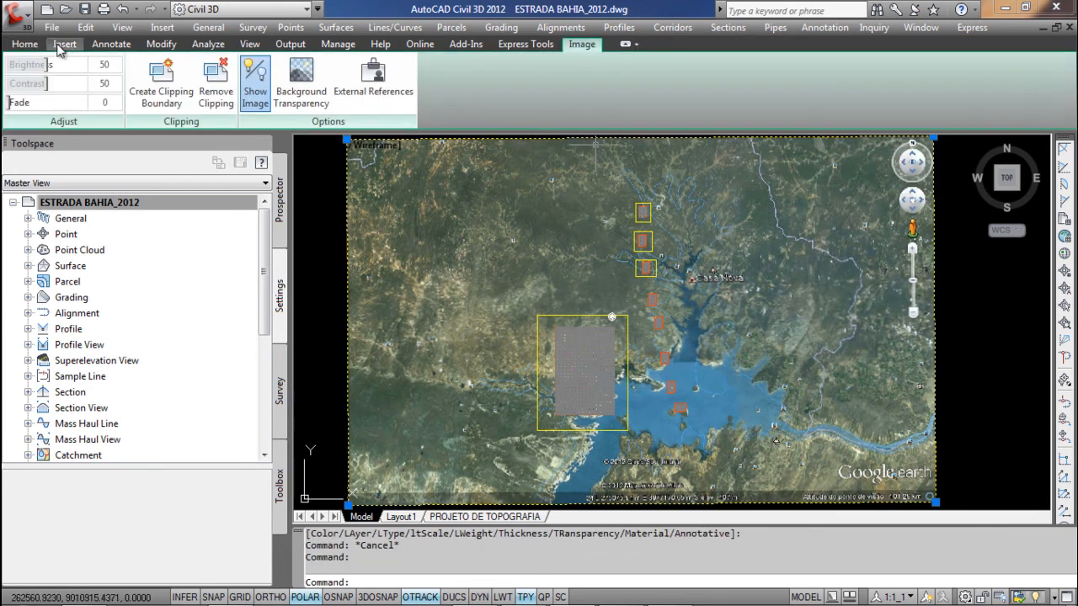
pyautogui.click(22, 44)
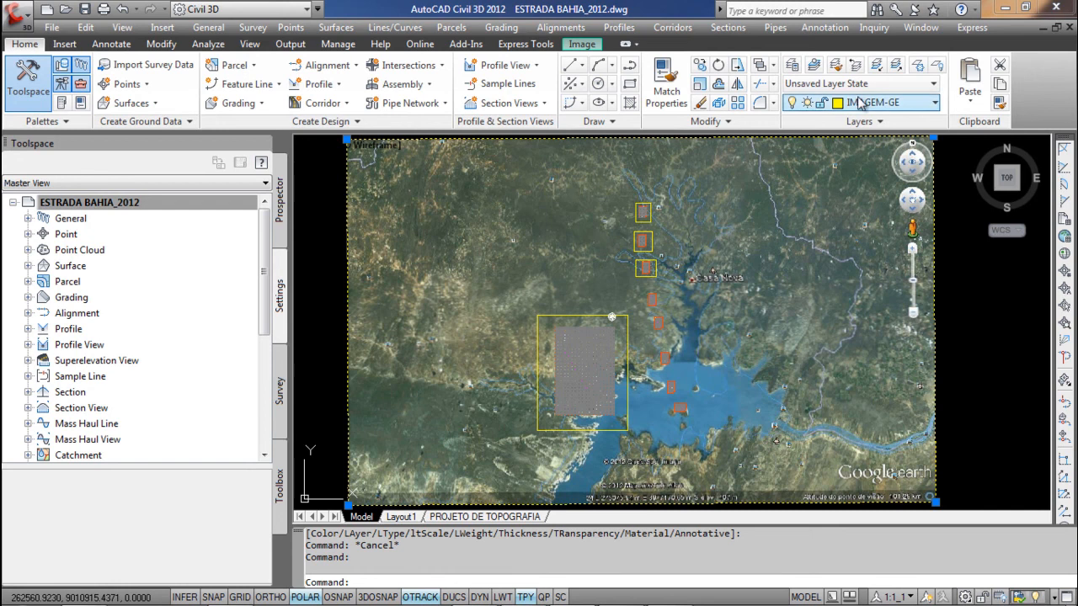
pyautogui.press('Escape')
# Save the ESTRADA BAHIA_2012 drawing with the whole image in view, and close it.
pyautogui.moveTo(828, 285); pyautogui.dragTo(818, 279, button='middle')
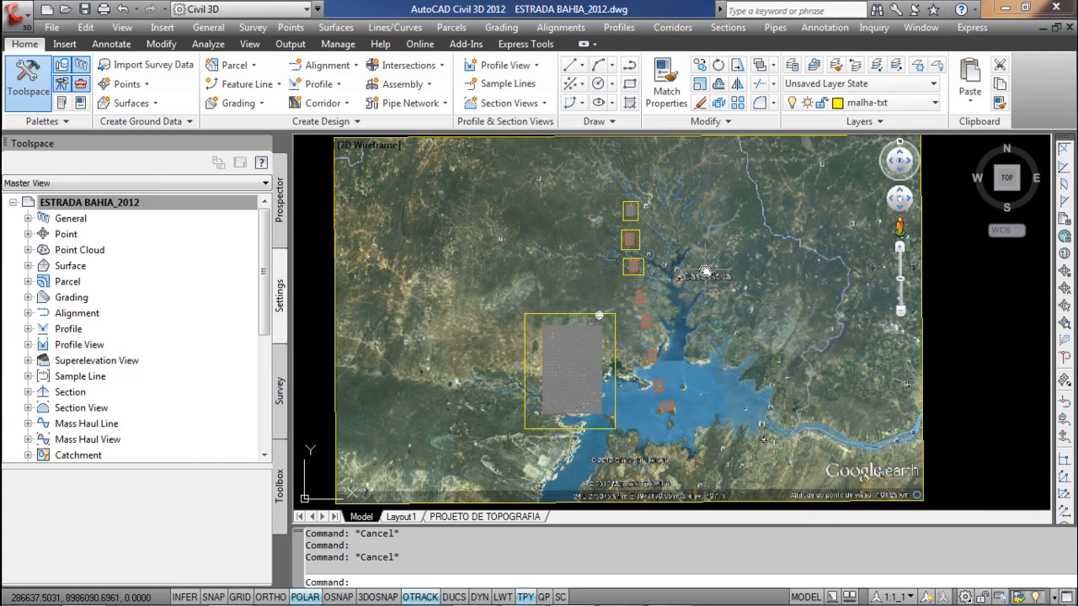
pyautogui.scroll(-4, 688, 270)
pyautogui.moveTo(688, 271)
pyautogui.mouseDown(button='middle')
pyautogui.moveTo(681, 281)
pyautogui.moveTo(690, 276)
pyautogui.mouseUp(button='middle')
pyautogui.scroll(3, 692, 275)
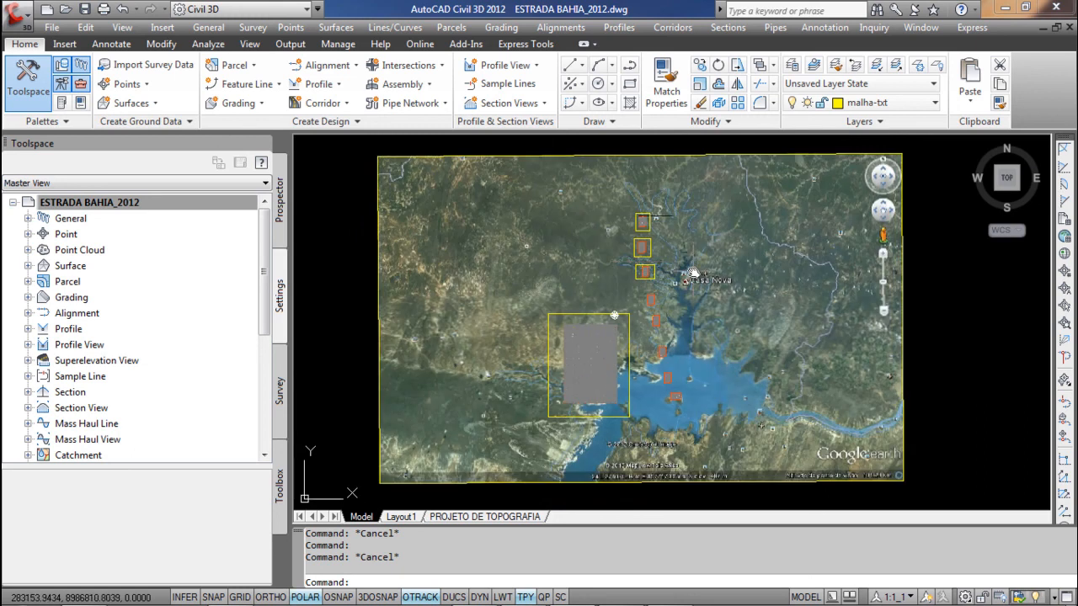
pyautogui.click(85, 11)
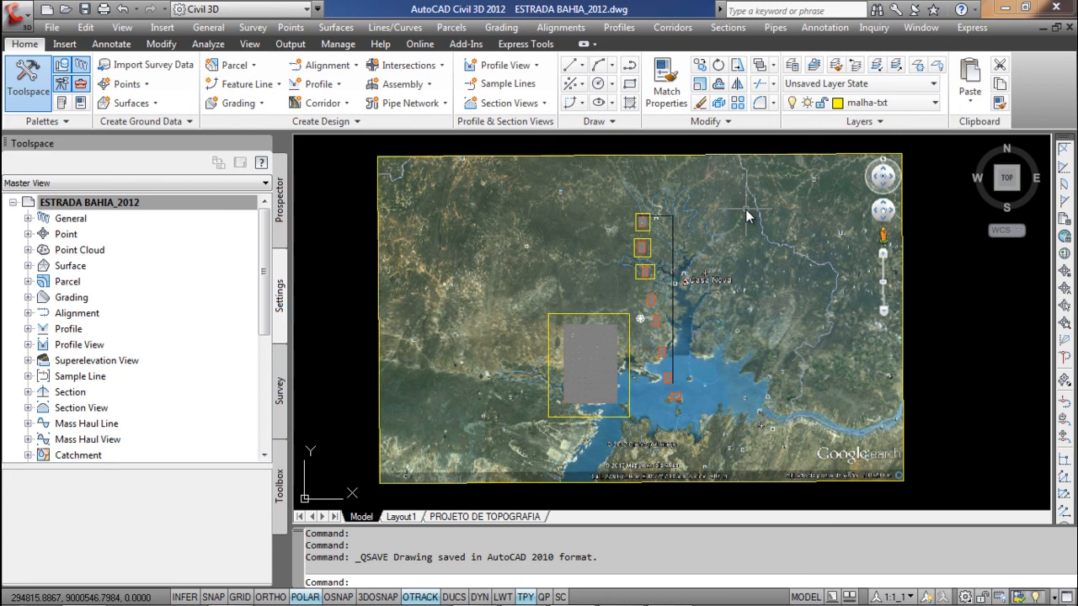
pyautogui.click(1069, 27)
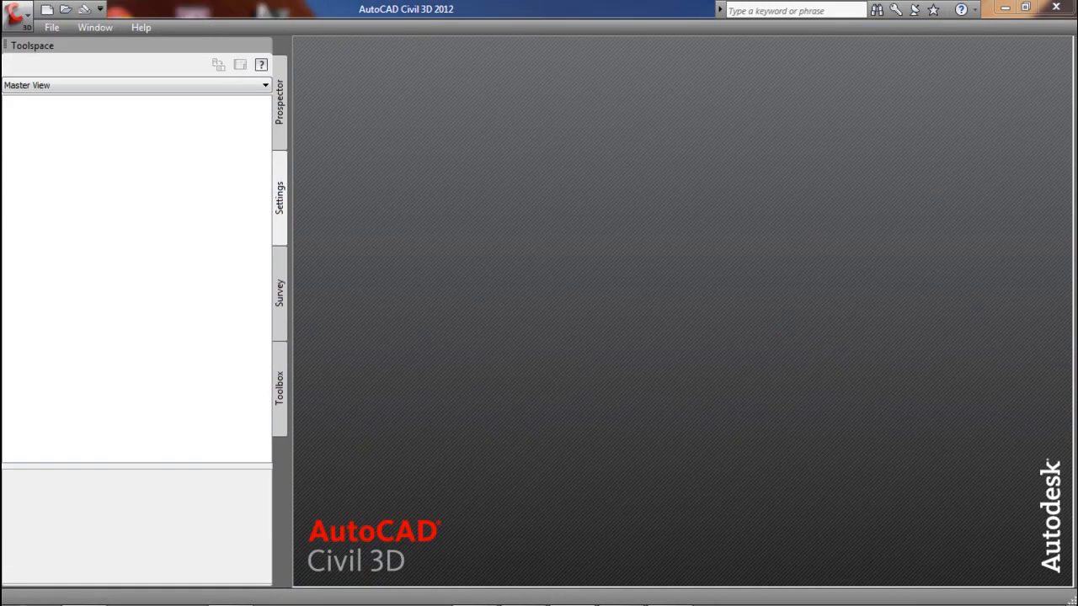
# Switch to AutoCAD Civil 3D 2013 and open the ESTRADA BAHIA_2012 drawing from the Pista simples folder.
pyautogui.click(621, 590)
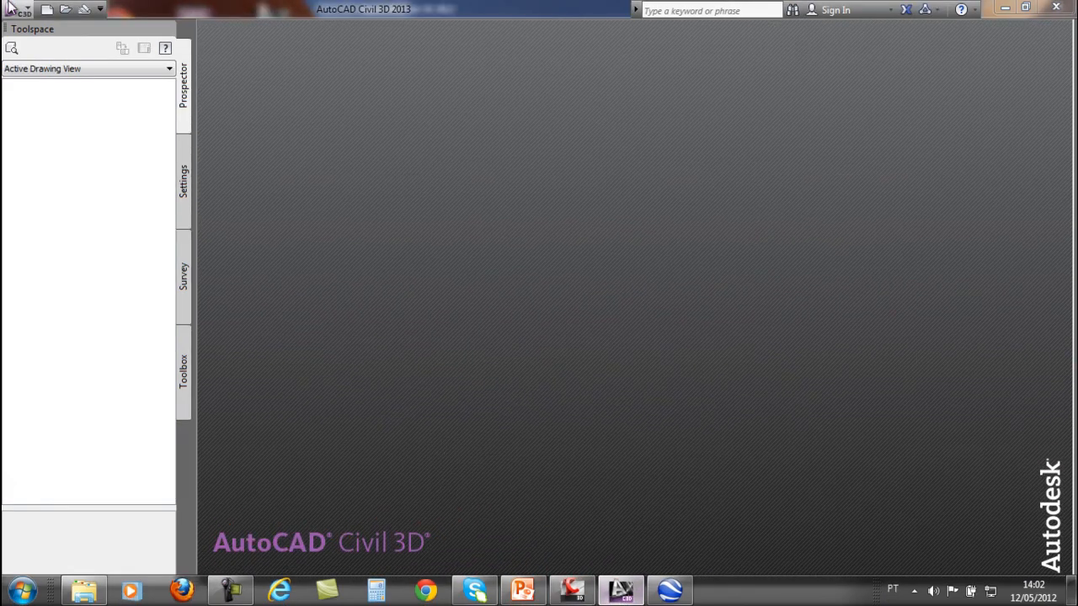
pyautogui.click(65, 9)
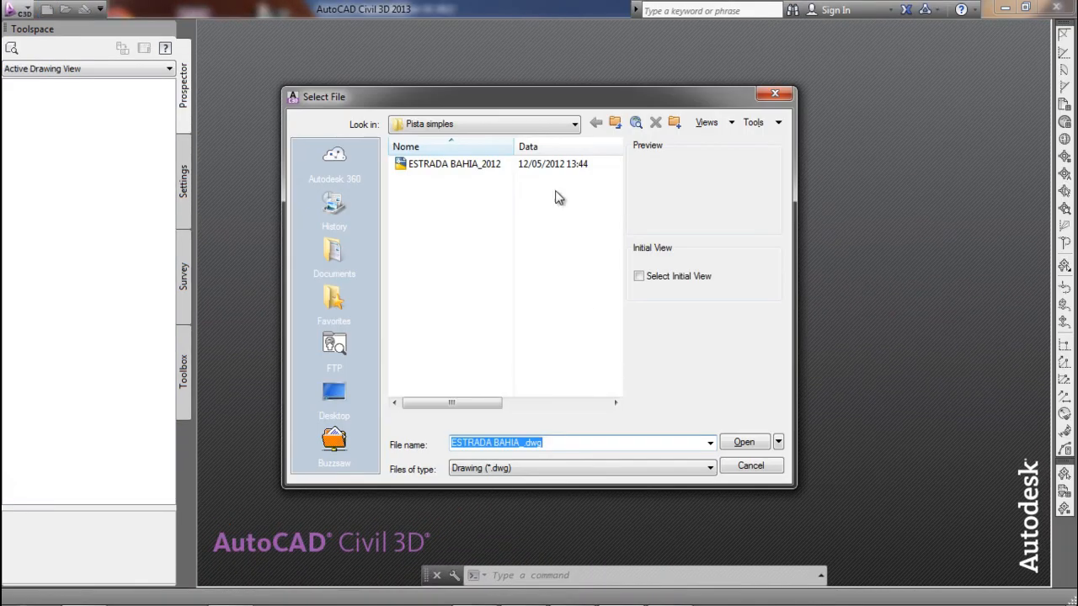
pyautogui.click(463, 166)
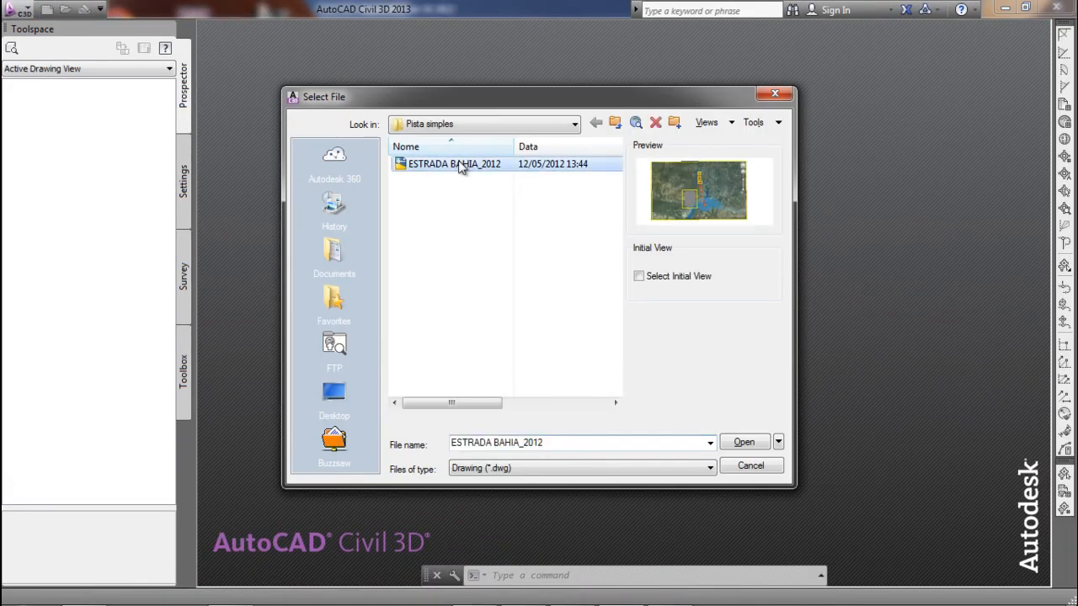
pyautogui.click(755, 447)
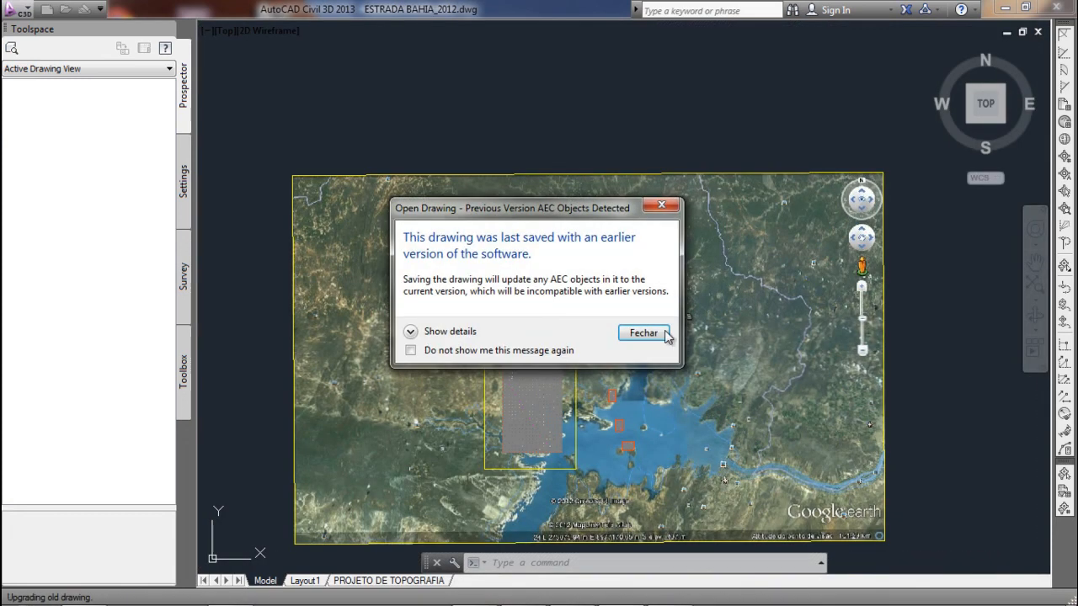
# Dismiss the notice about AEC objects from an earlier version and look over the road drawing on the satellite image.
pyautogui.click(660, 334)
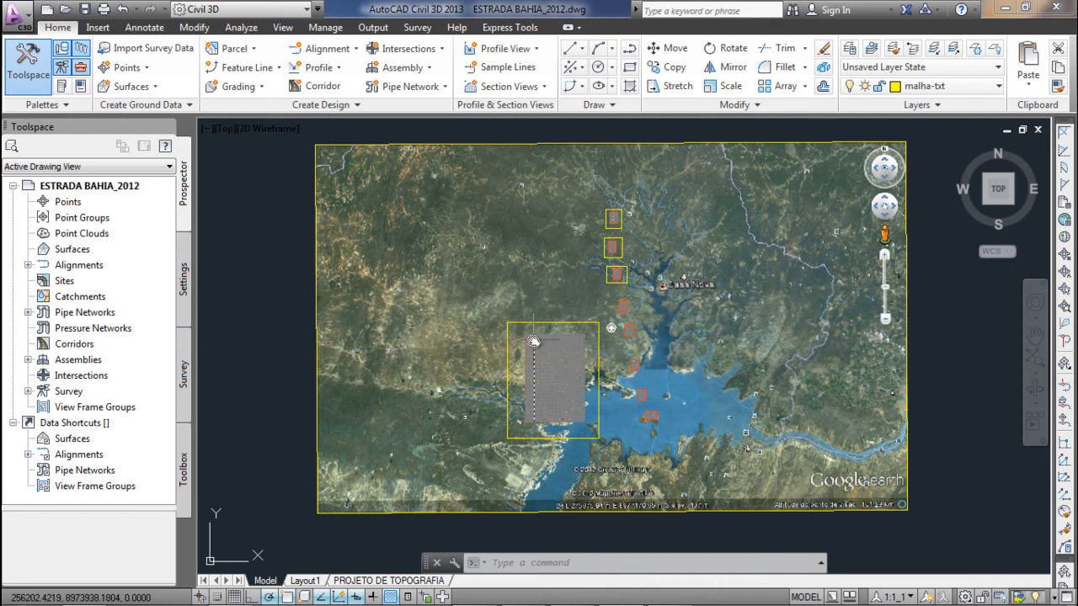
pyautogui.scroll(2, 533, 341)
pyautogui.moveTo(529, 357)
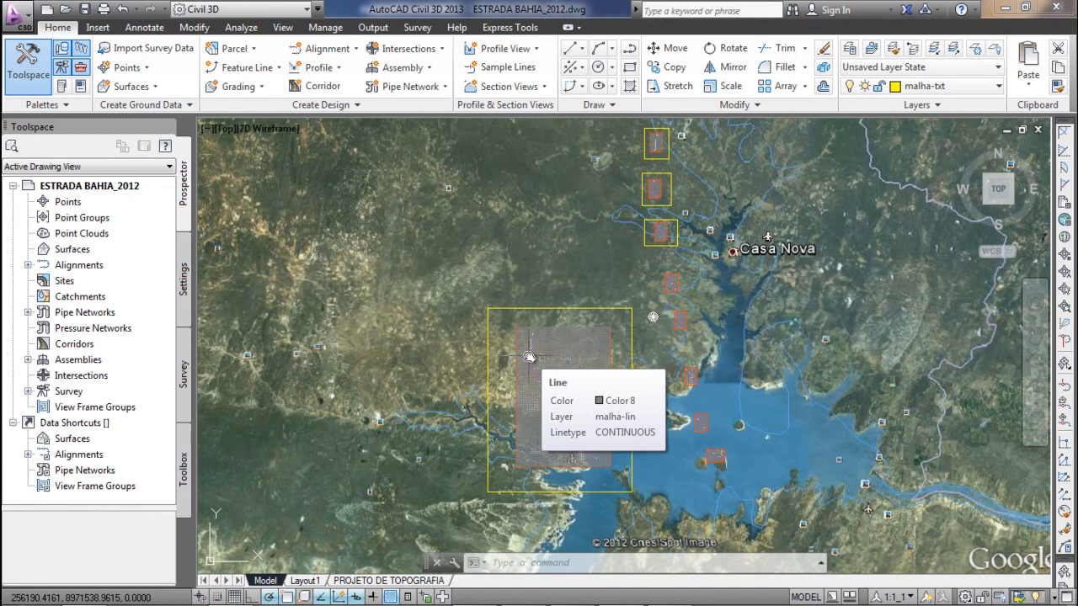
pyautogui.scroll(-2, 532, 355)
pyautogui.scroll(3, 534, 392)
pyautogui.scroll(-1, 532, 393)
pyautogui.write('QSELECT')
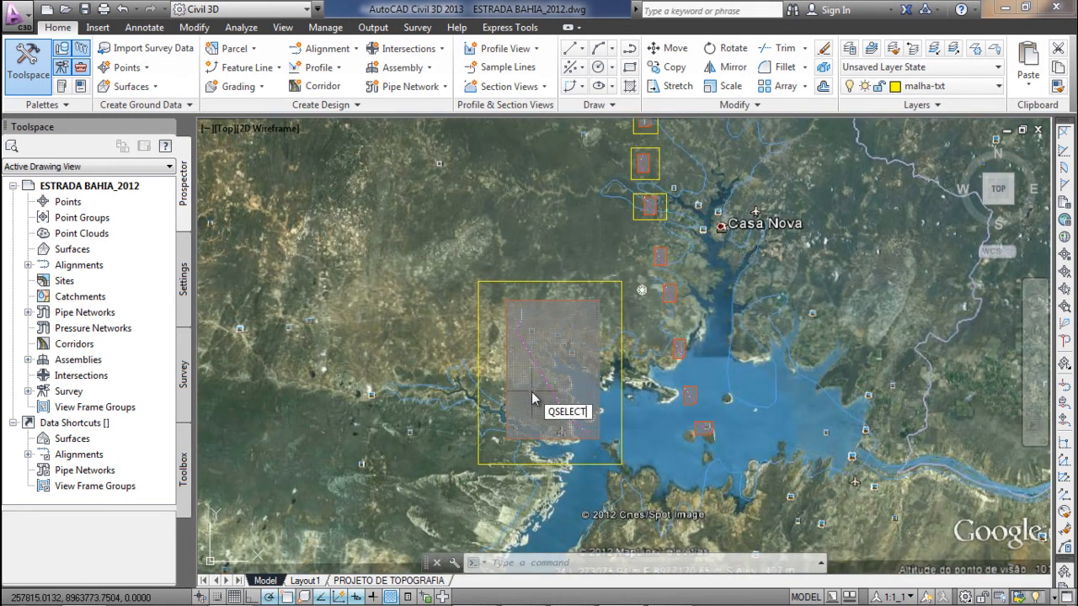
pyautogui.press('Return')
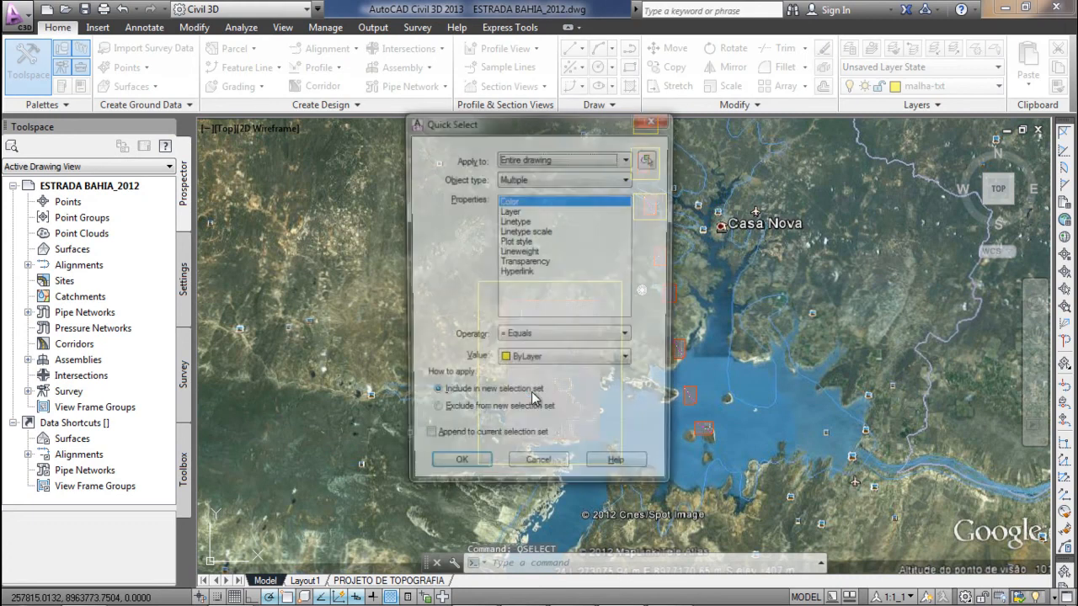
pyautogui.click(652, 157)
# Isolate the COTA layer by picking an elevation text beside the road, using the current layer isolation settings.
pyautogui.scroll(6, 536, 328)
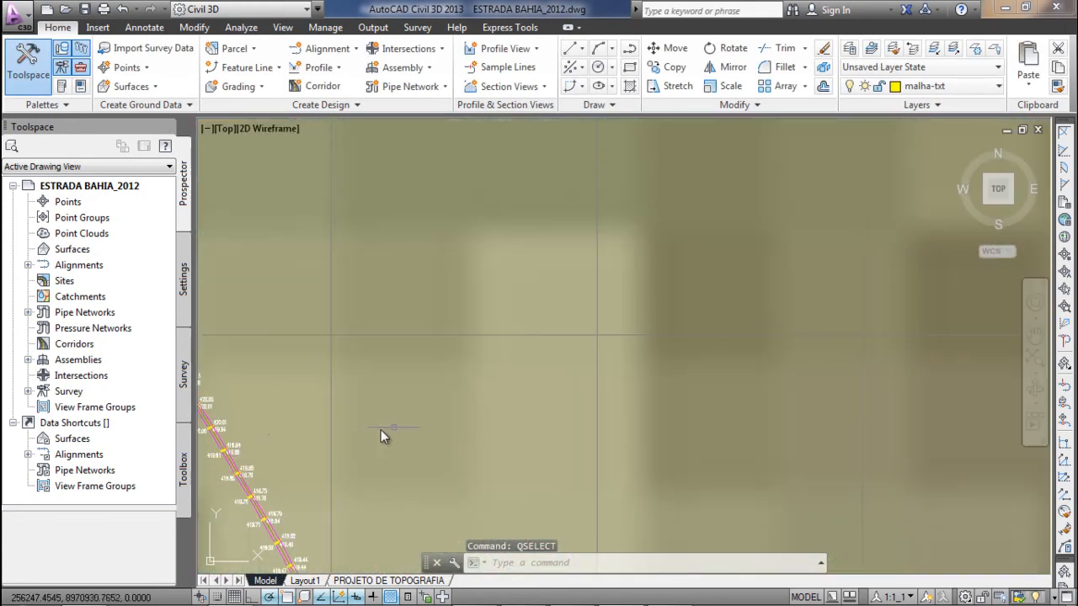
pyautogui.moveTo(379, 432); pyautogui.dragTo(519, 373, button='middle')
pyautogui.scroll(6, 519, 373)
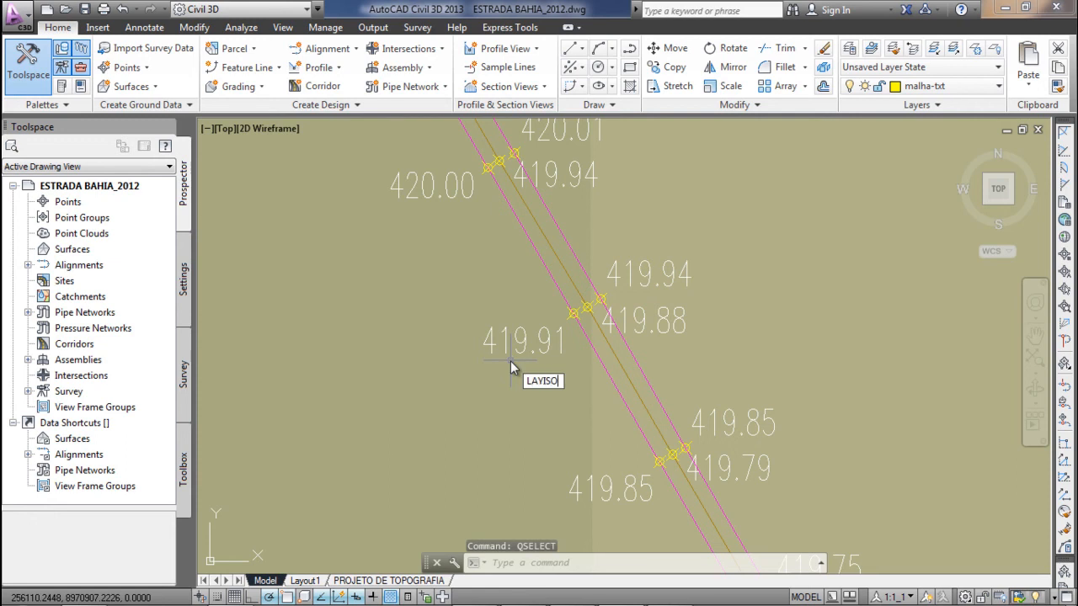
pyautogui.click(550, 348)
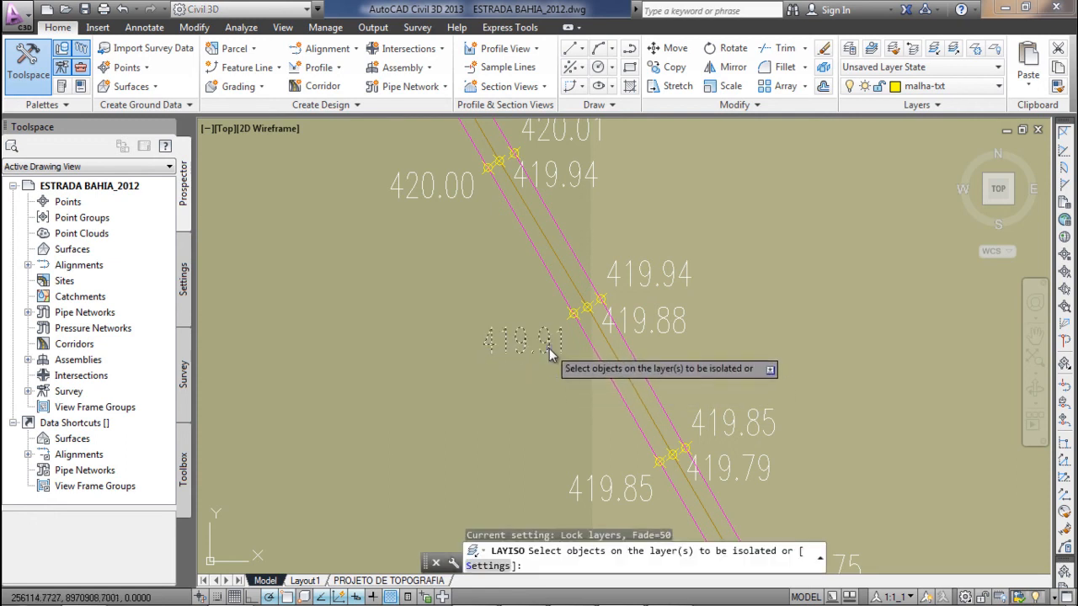
pyautogui.press('Return')
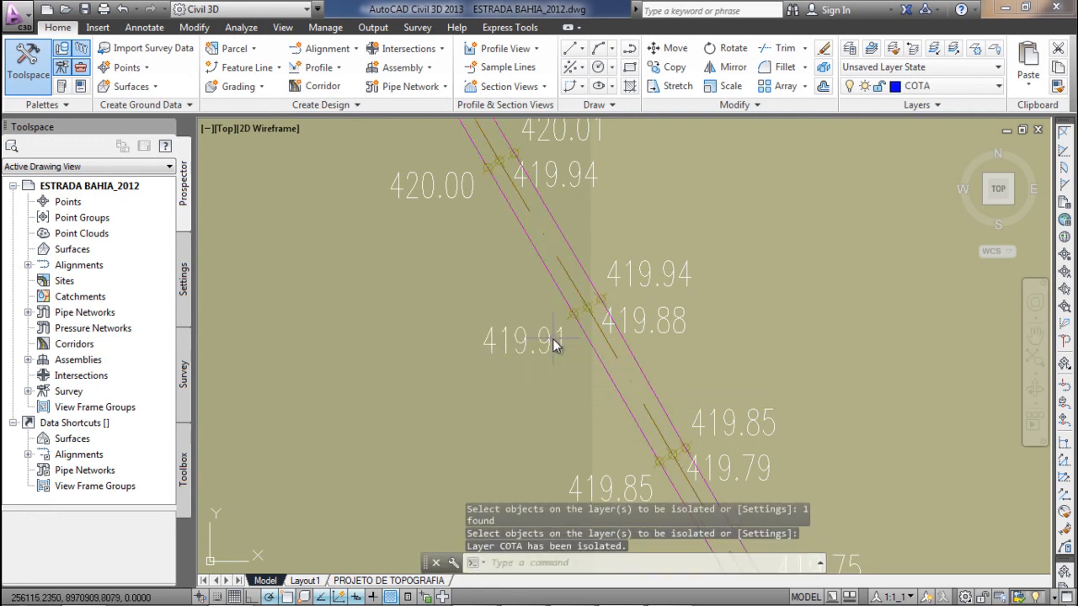
# Isolate the COTA layer again from an elevation text, with the setting for non-isolated layers and paper space viewports set to Off.
pyautogui.scroll(-5, 553, 338)
pyautogui.write('LA')
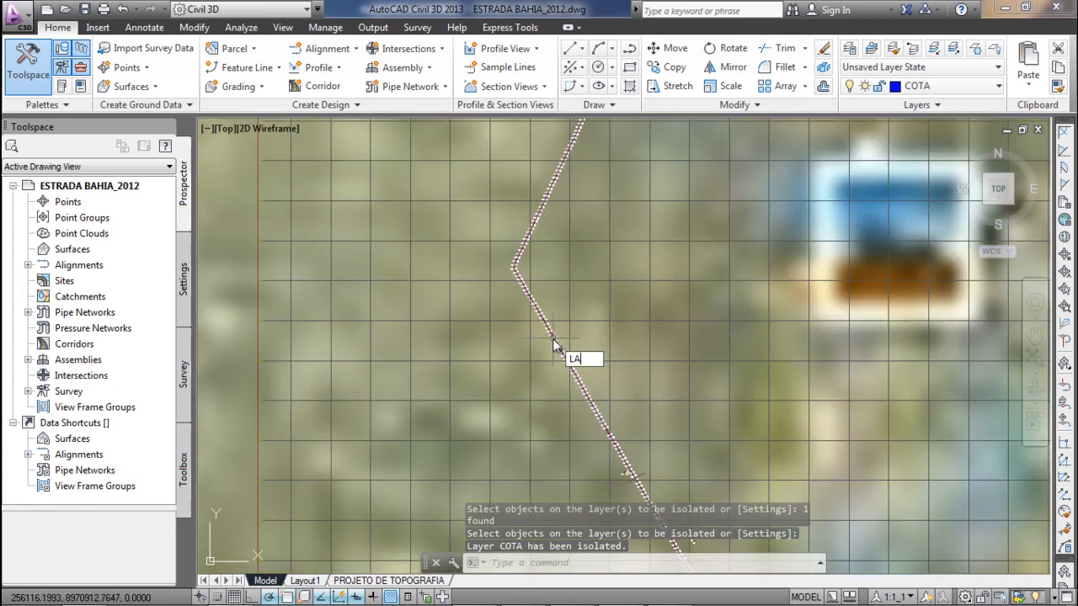
pyautogui.write('YISO')
pyautogui.press('Return')
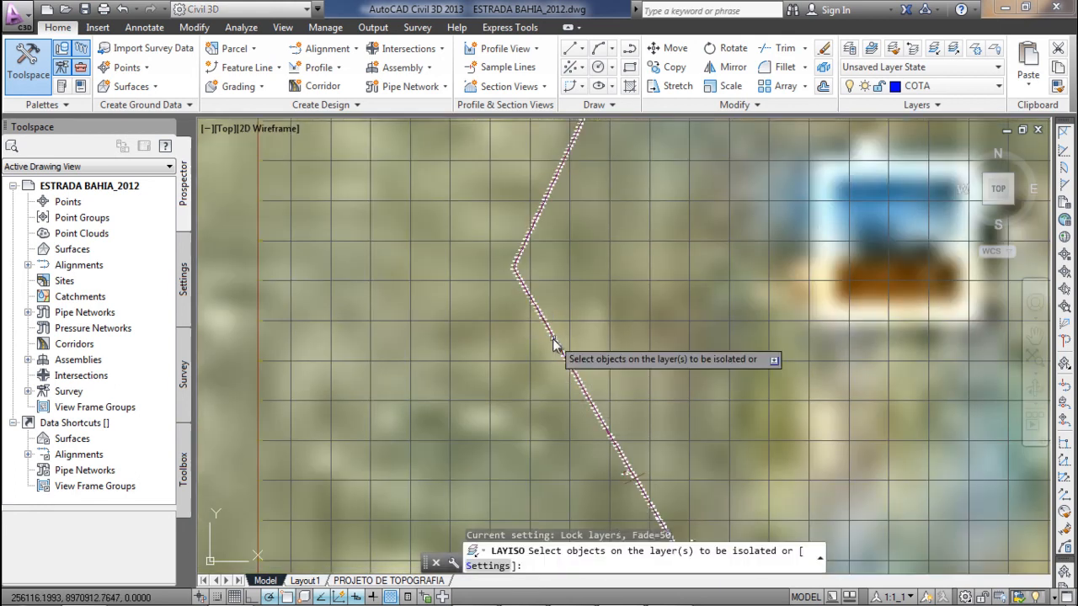
pyautogui.write('S')
pyautogui.press('Return')
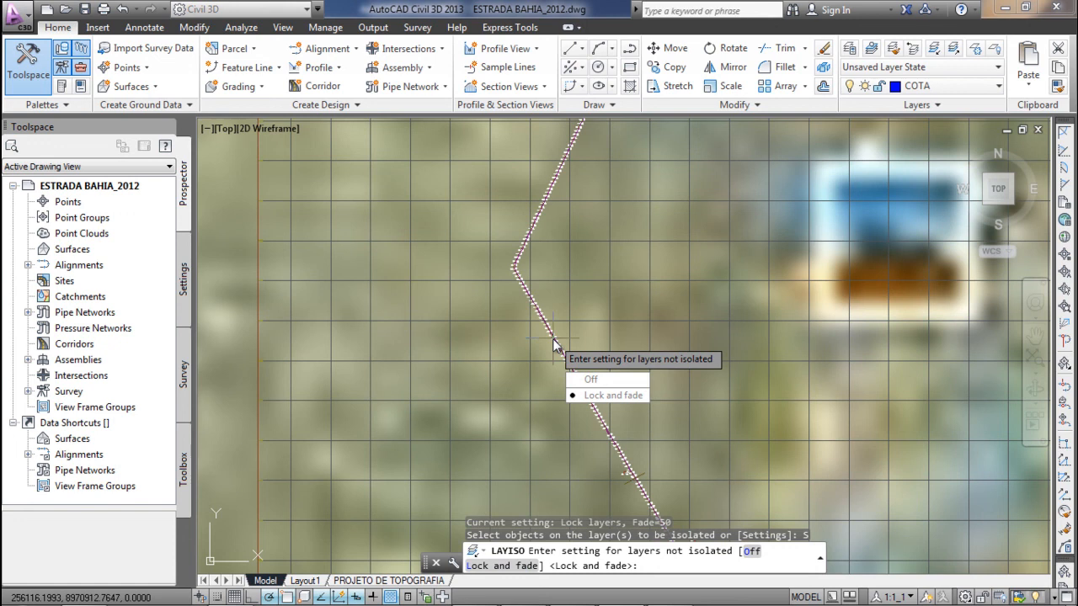
pyautogui.write('O')
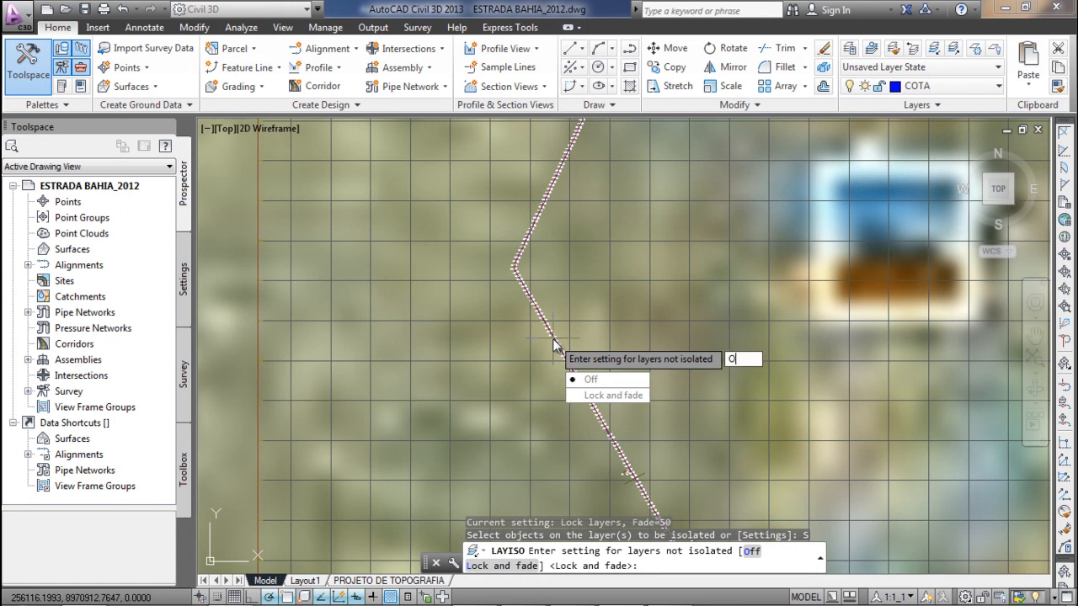
pyautogui.press('Return')
pyautogui.press('Return')
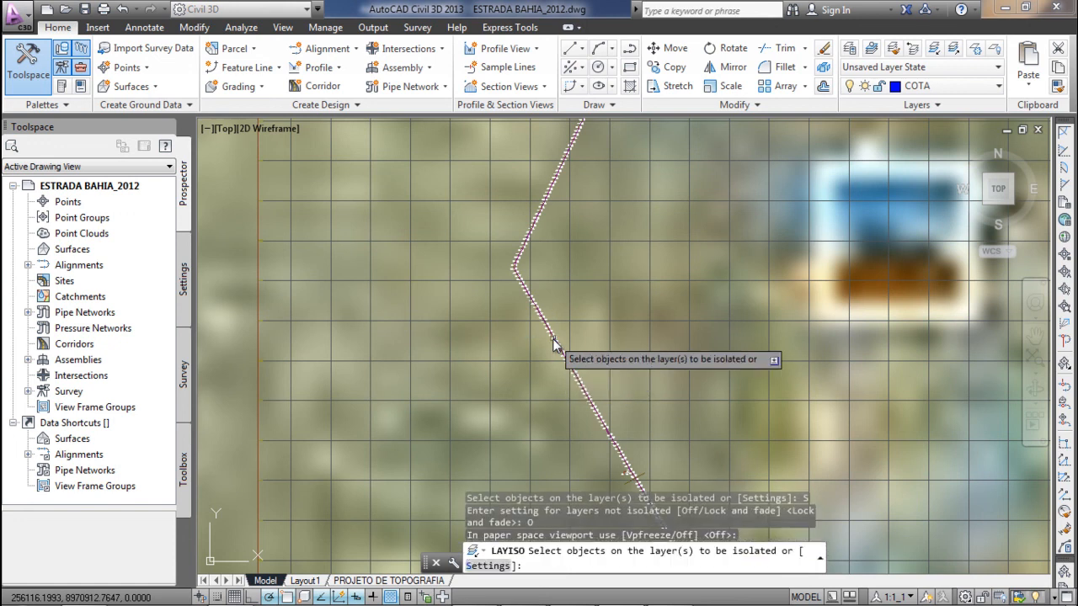
pyautogui.scroll(5, 539, 346)
pyautogui.click(621, 308)
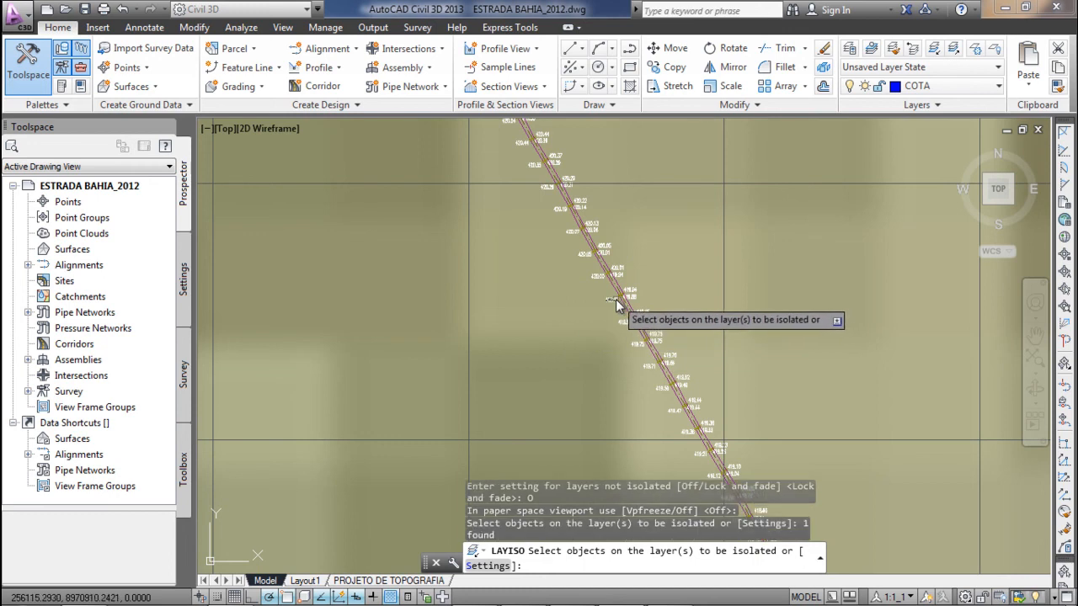
pyautogui.press('Return')
# Examine the Z position of the 420.43 elevation text in its properties, and deselect the text.
pyautogui.scroll(4, 607, 302)
pyautogui.scroll(-3, 607, 301)
pyautogui.moveTo(774, 319); pyautogui.dragTo(646, 316, button='middle')
pyautogui.scroll(-3, 645, 316)
pyautogui.scroll(4, 559, 298)
pyautogui.scroll(4, 648, 371)
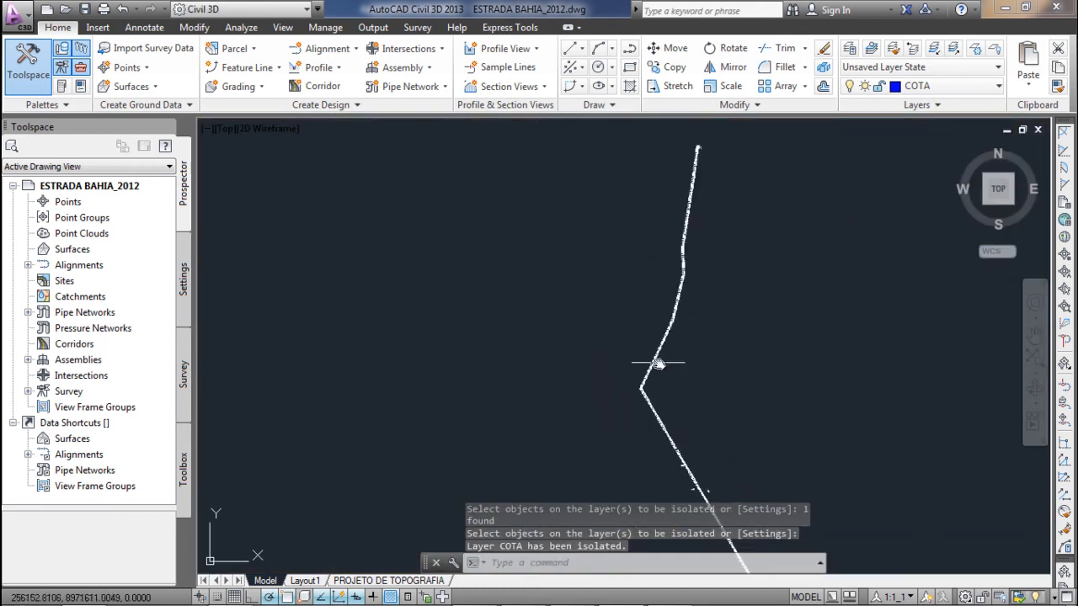
pyautogui.scroll(3, 531, 344)
pyautogui.click(505, 358)
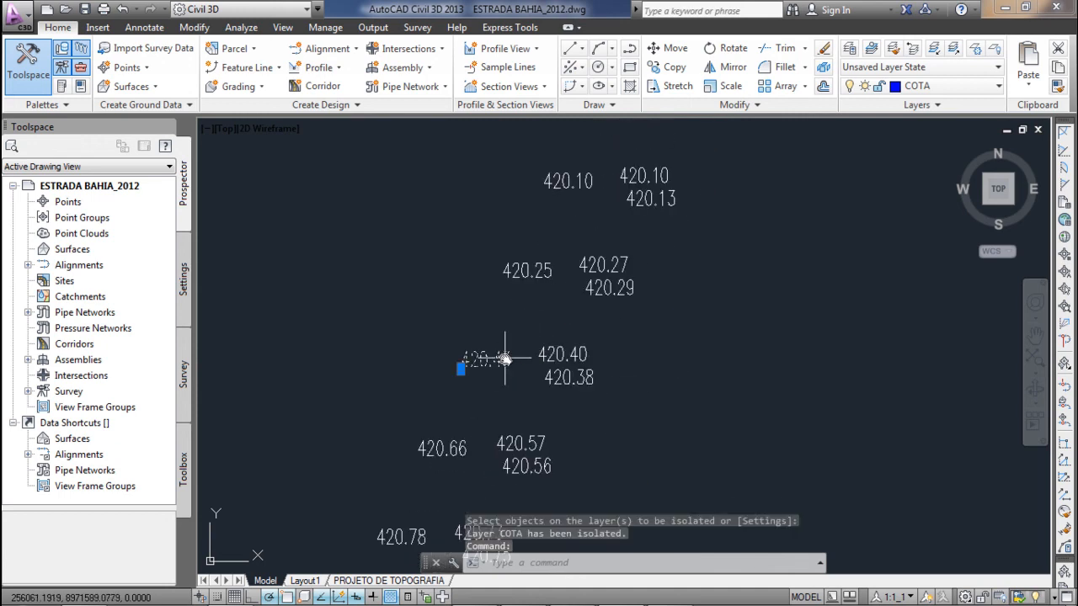
pyautogui.write('mo')
pyautogui.press('Return')
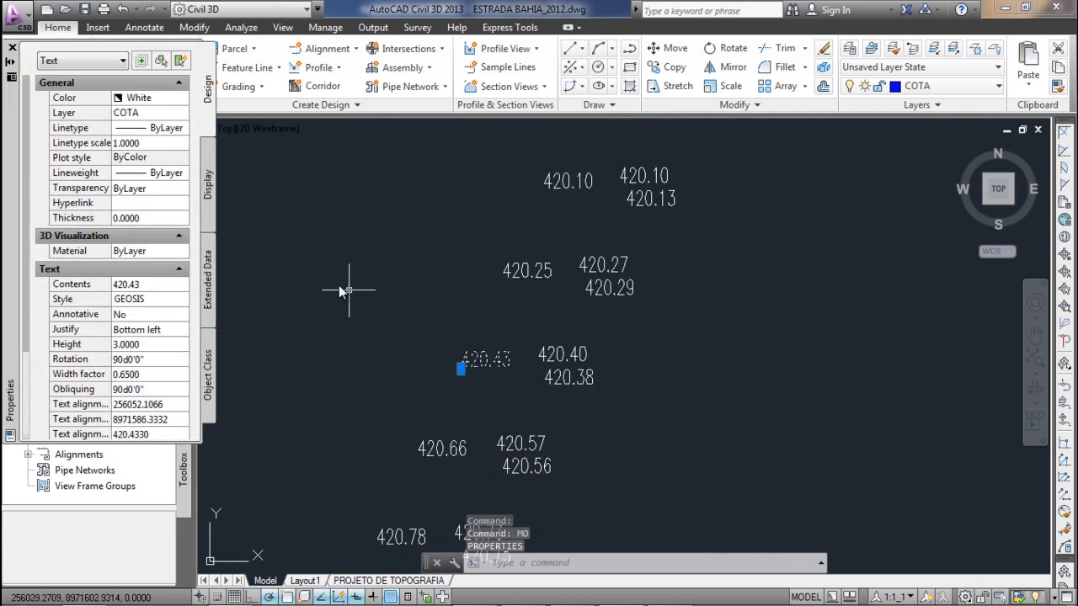
pyautogui.moveTo(26, 253); pyautogui.dragTo(29, 409)
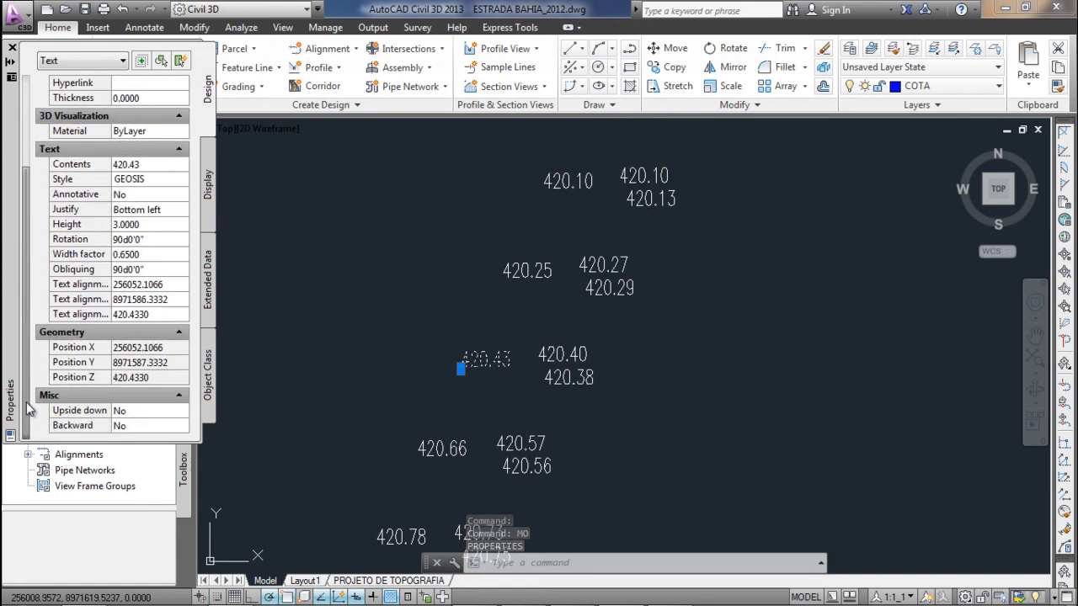
pyautogui.click(123, 379)
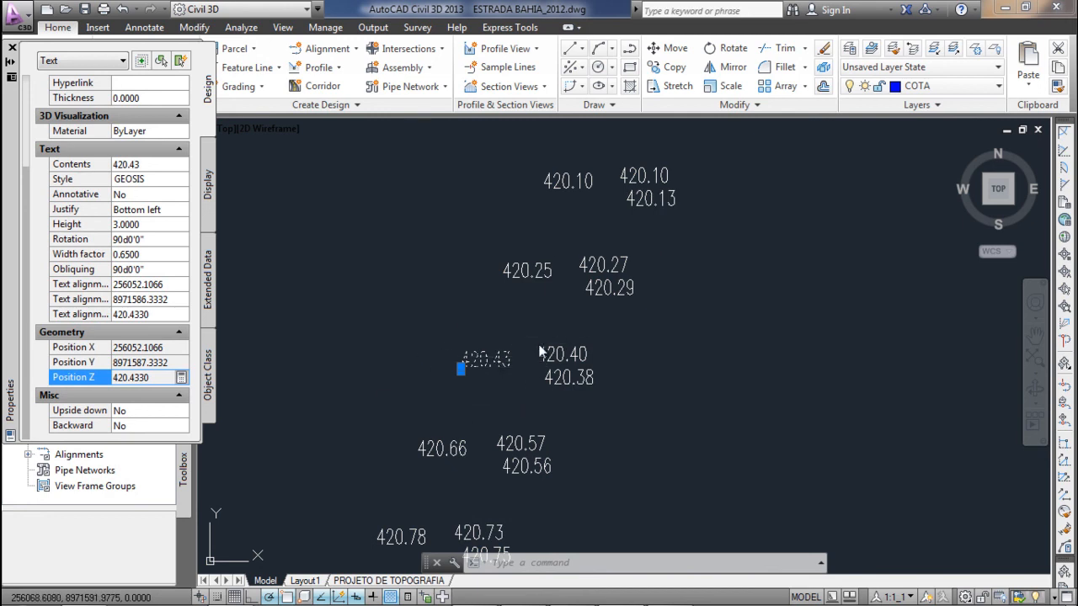
pyautogui.press('Escape')
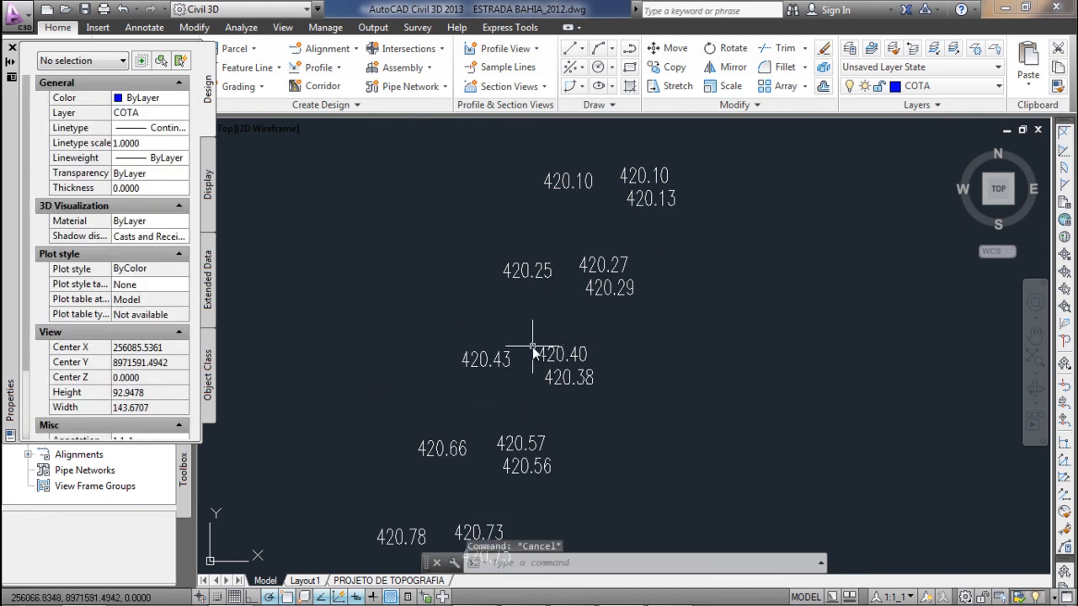
# Check the Z position of the 420.43 text once more, close its properties and clear the selection.
pyautogui.write('LAYUNISP')
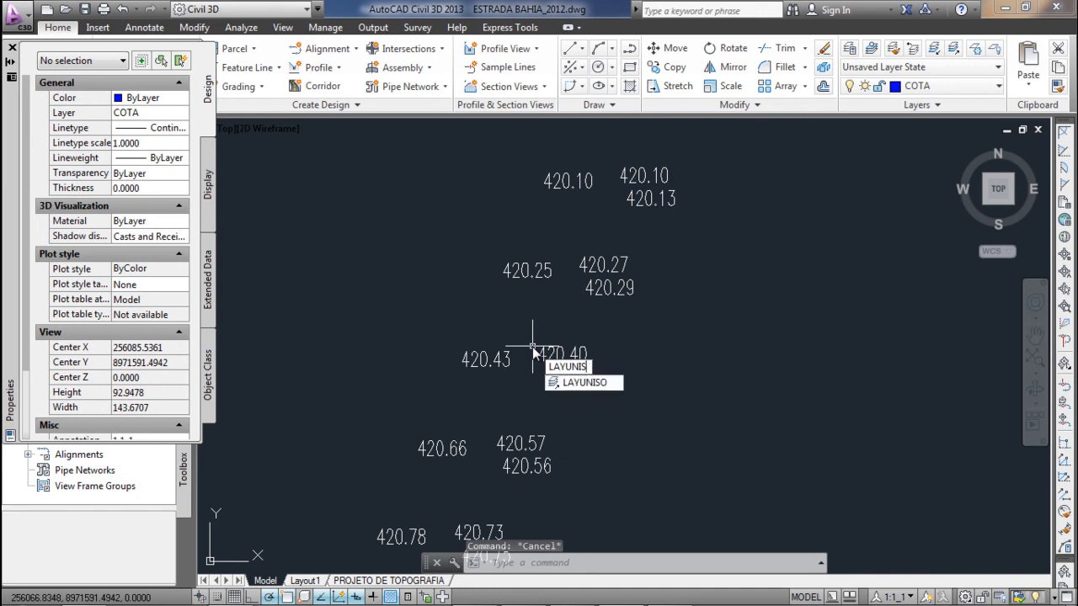
pyautogui.press('Escape')
pyautogui.click(486, 361)
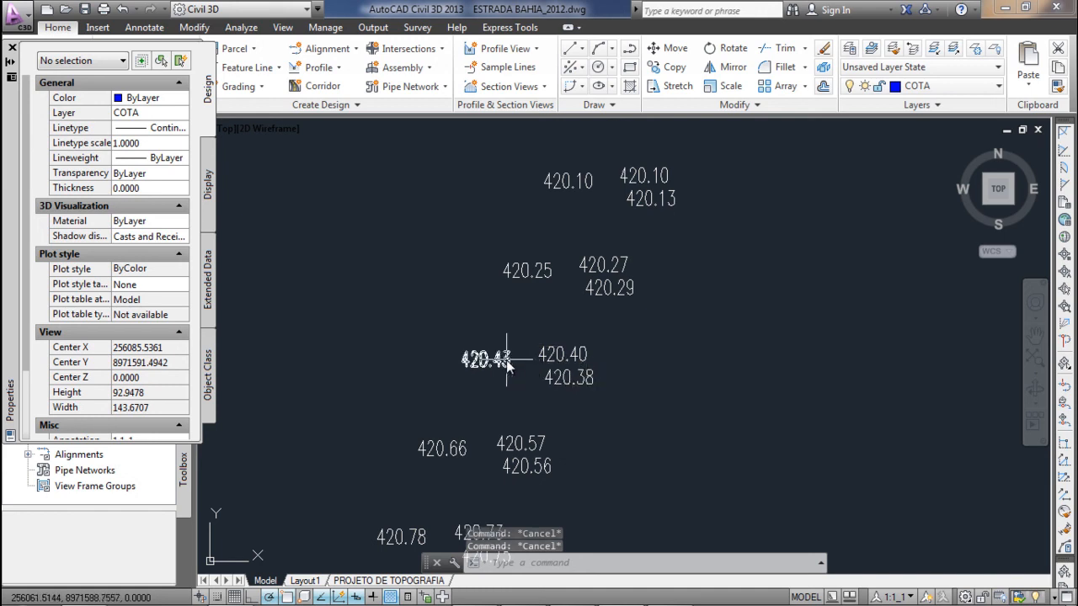
pyautogui.scroll(-3, 38, 278)
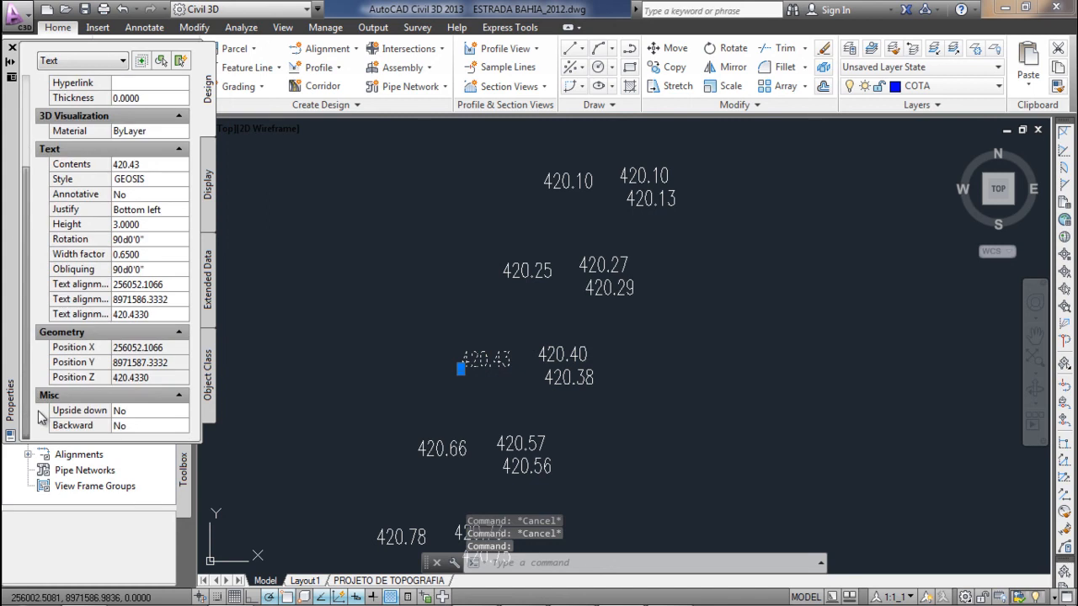
pyautogui.click(123, 379)
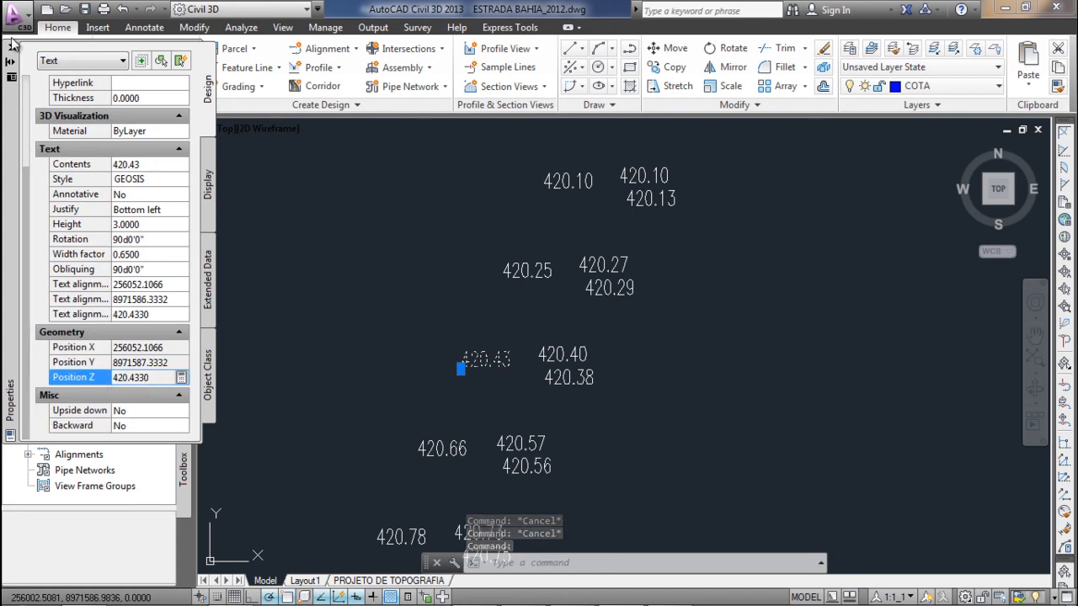
pyautogui.click(11, 47)
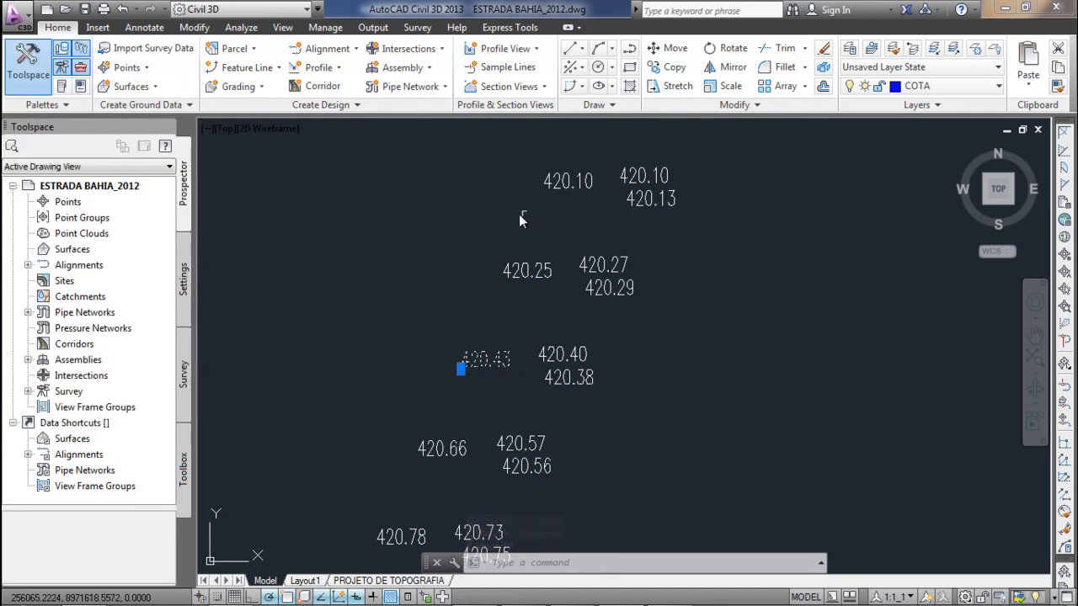
pyautogui.press('Escape')
pyautogui.press('Escape')
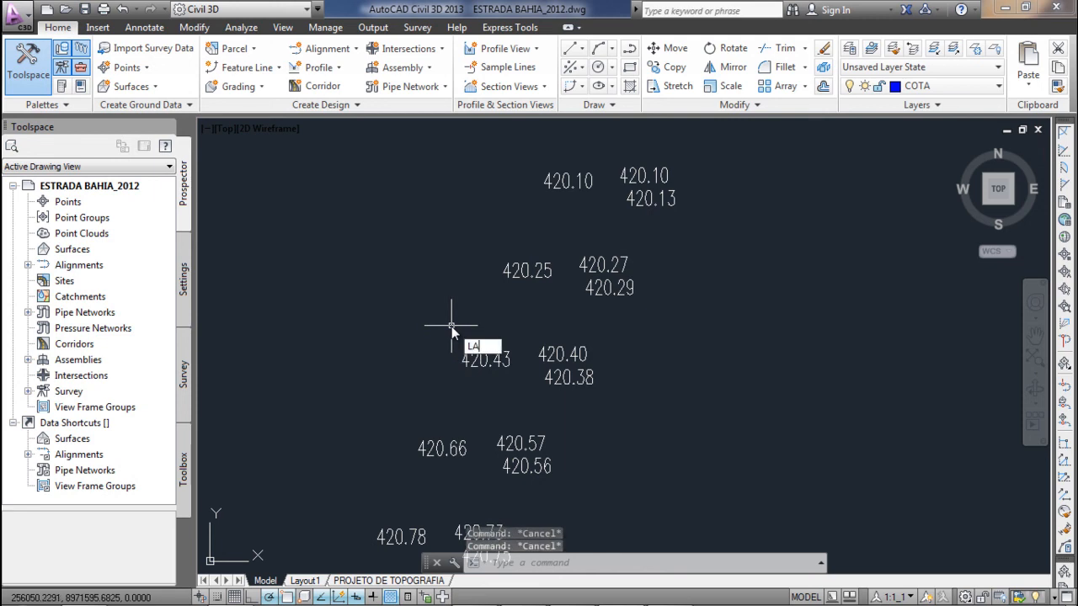
# Undo the COTA layer isolation with LAYUNISO.
pyautogui.write('layuniso')
pyautogui.press('Return')
pyautogui.scroll(5, 537, 386)
pyautogui.scroll(2, 525, 277)
pyautogui.press('Escape')
pyautogui.press('Escape')
# Isolate the PONTO layer by picking a survey point marker on the road edge.
pyautogui.write('LAYISO')
pyautogui.press('Return')
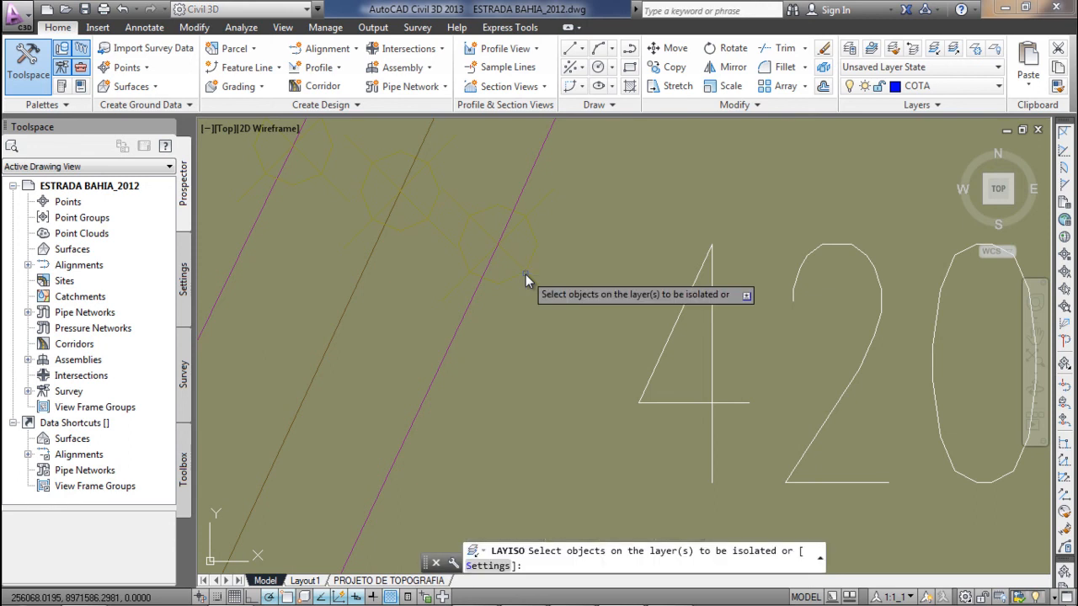
pyautogui.click(526, 275)
pyautogui.press('Return')
pyautogui.scroll(-6, 516, 310)
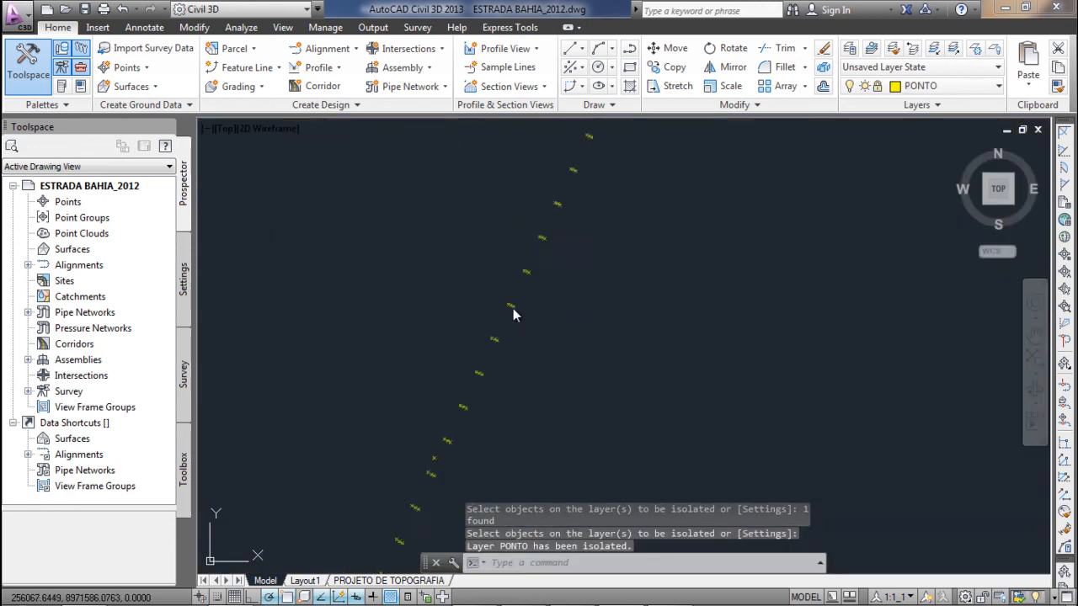
pyautogui.scroll(-2, 513, 308)
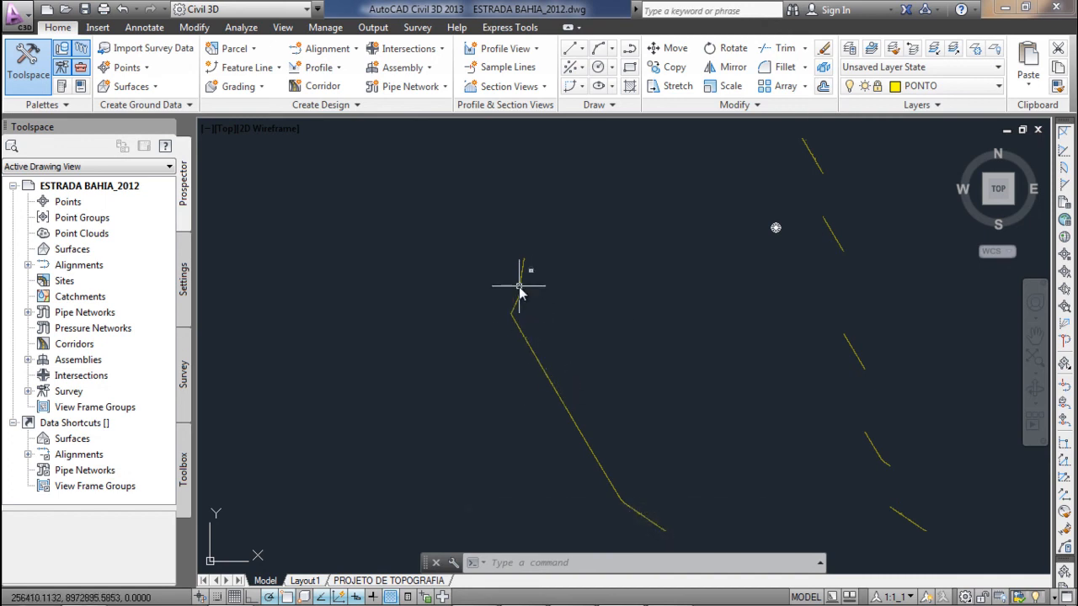
# Unlock the PONTO layer.
pyautogui.click(949, 88)
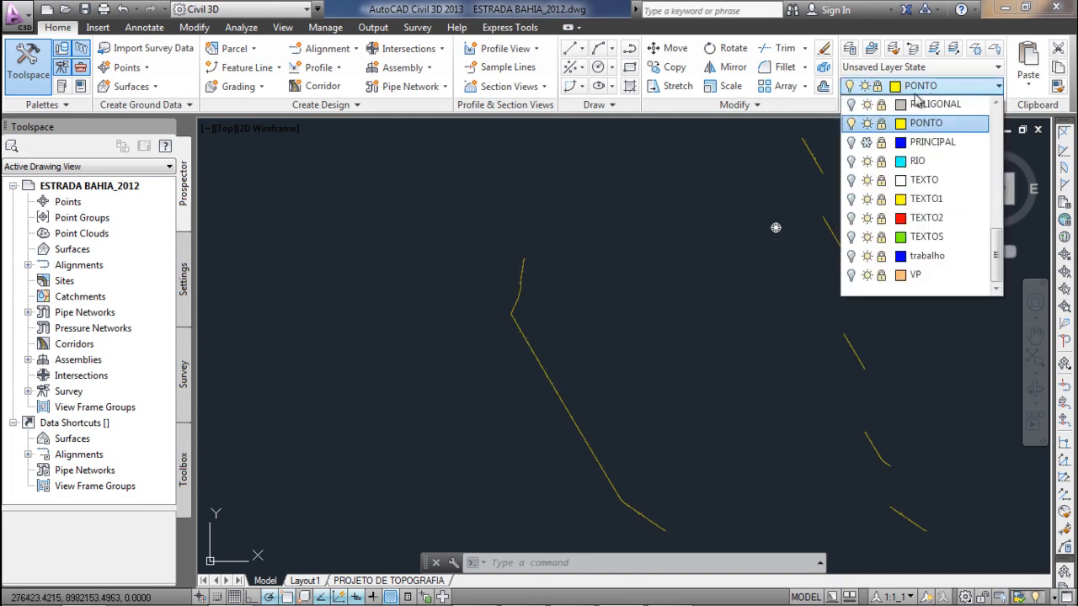
pyautogui.click(881, 126)
pyautogui.press('Escape')
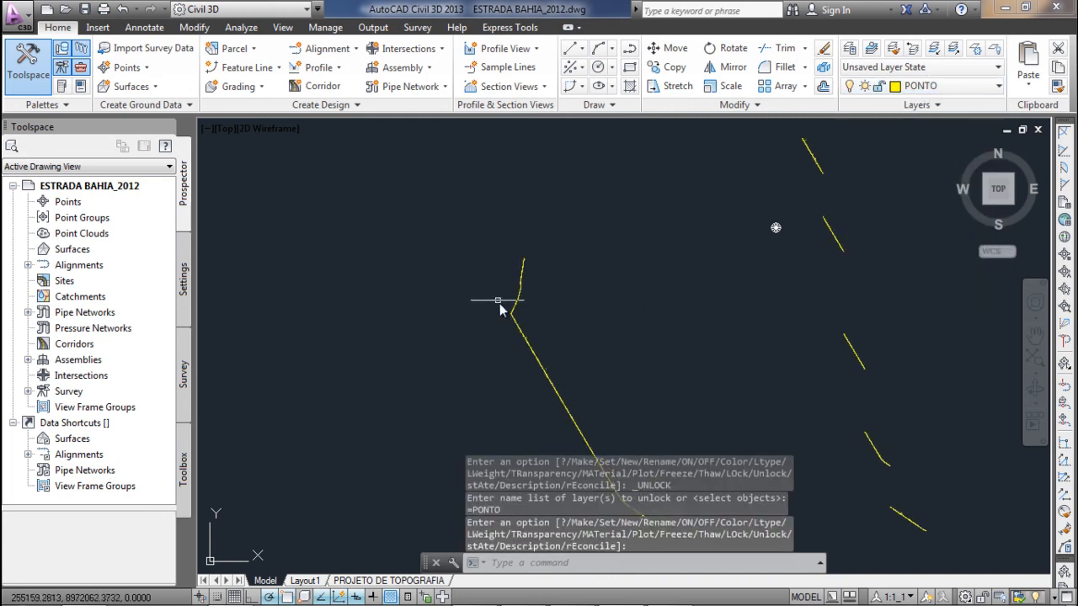
# Examine the Z position of one survey point on the PONTO layer, close its properties and deselect it.
pyautogui.scroll(2, 510, 313)
pyautogui.scroll(5, 510, 313)
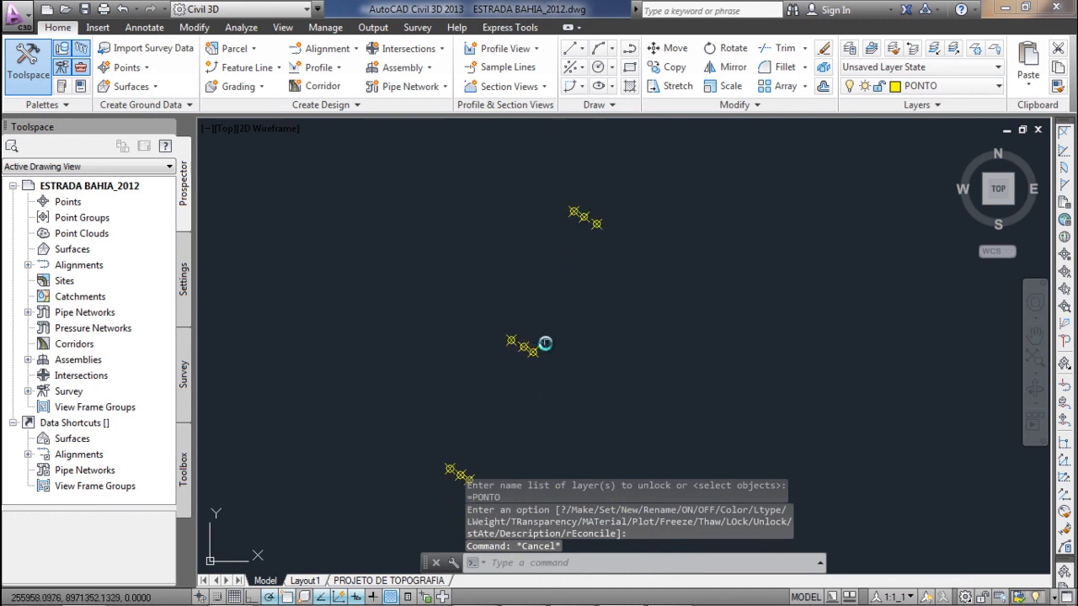
pyautogui.click(535, 351)
pyautogui.write('MO')
pyautogui.press('Return')
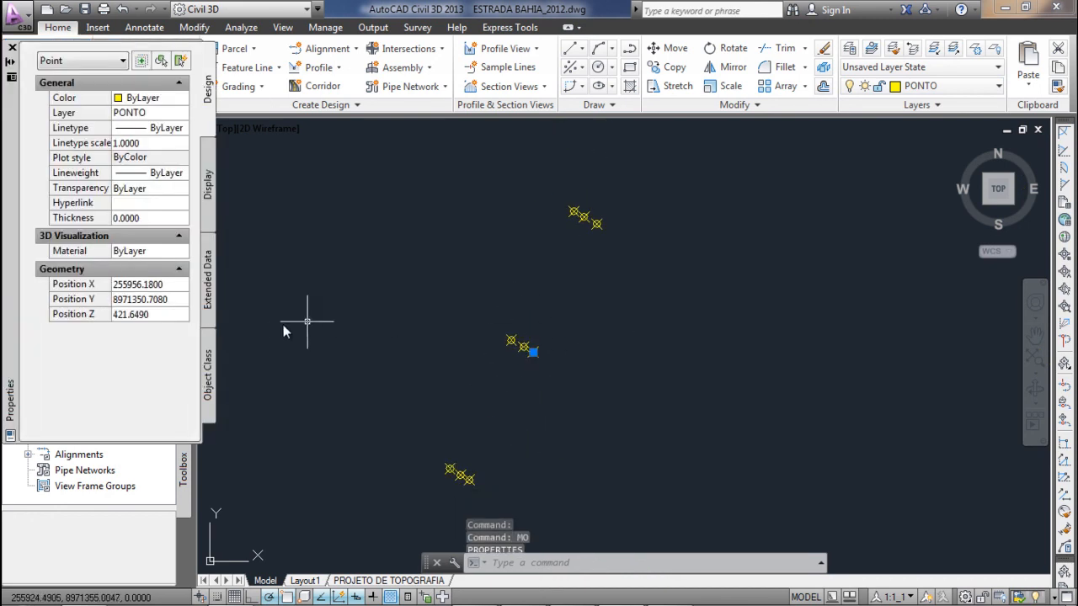
pyautogui.click(137, 314)
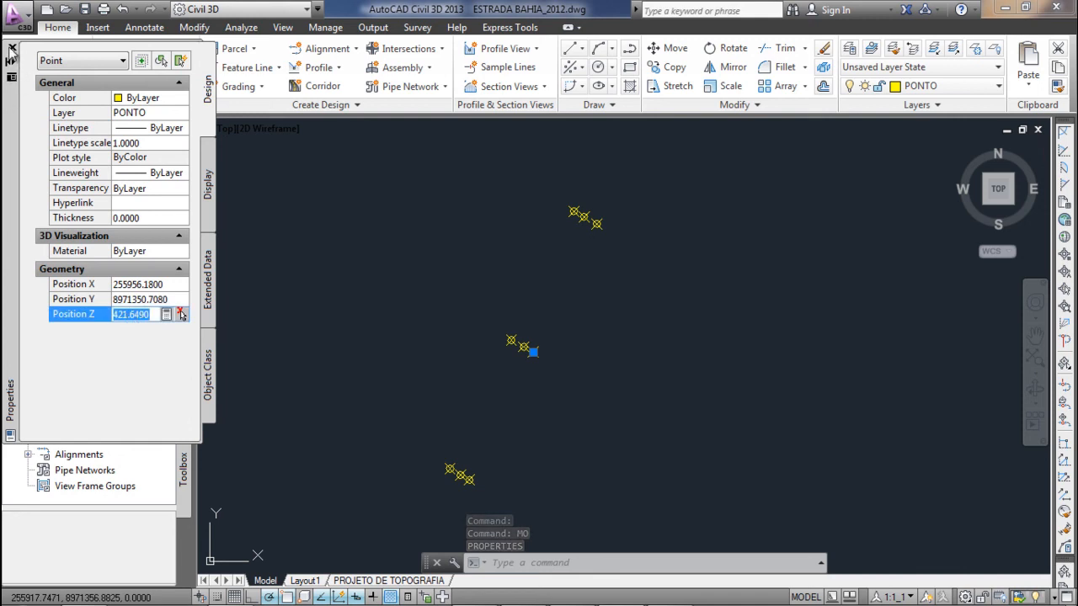
pyautogui.click(14, 49)
pyautogui.press('Escape')
pyautogui.press('Escape')
pyautogui.scroll(-5, 593, 329)
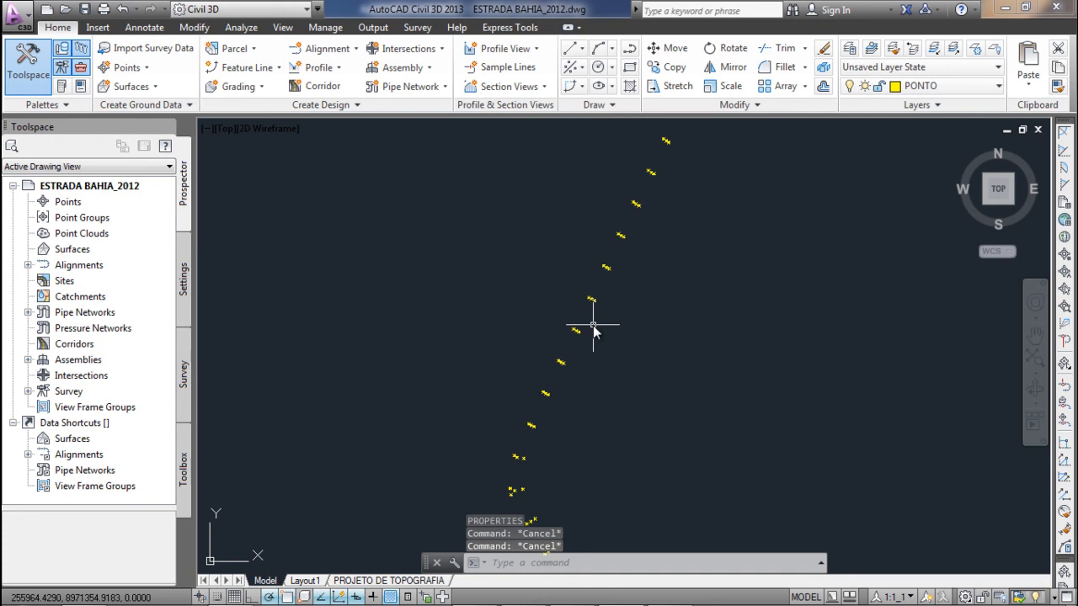
# Use Quick Select to pick every Point in the entire drawing with Position Z equal to 0 and erase them.
pyautogui.write('QSLECR')
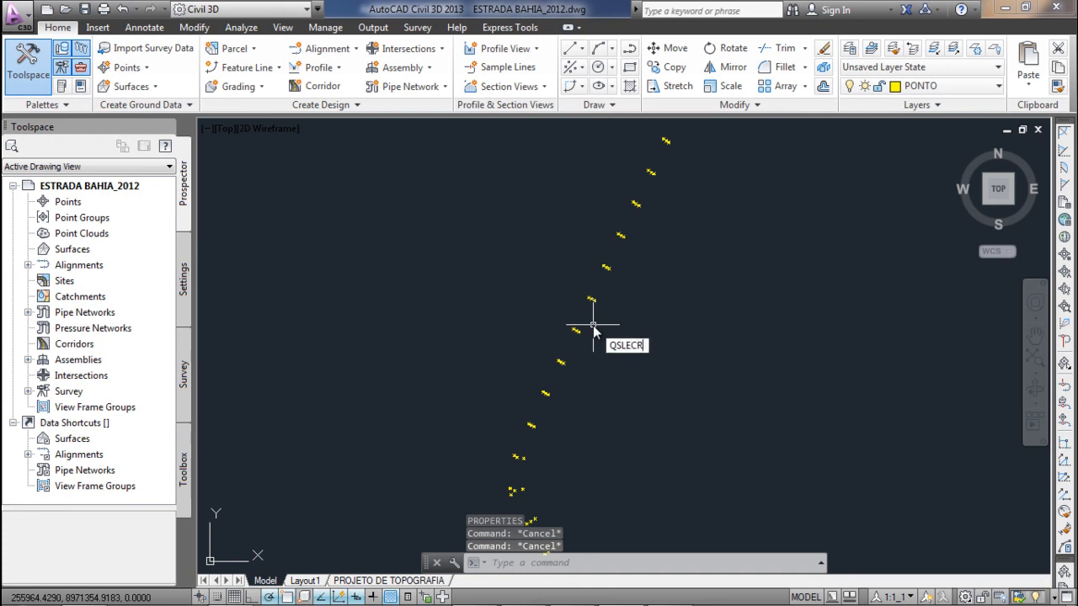
pyautogui.press('Return')
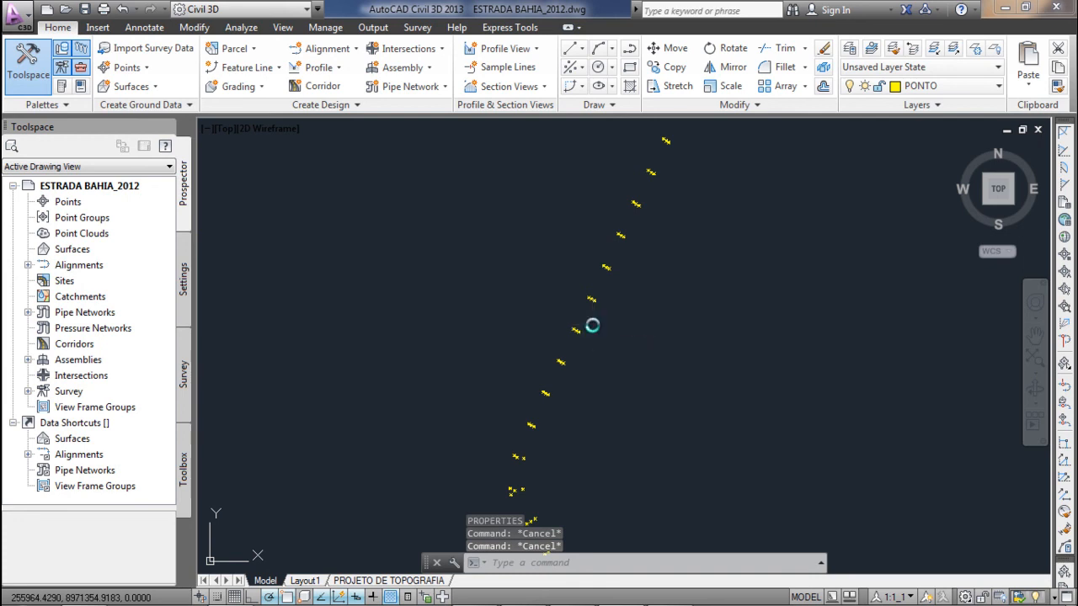
pyautogui.click(566, 180)
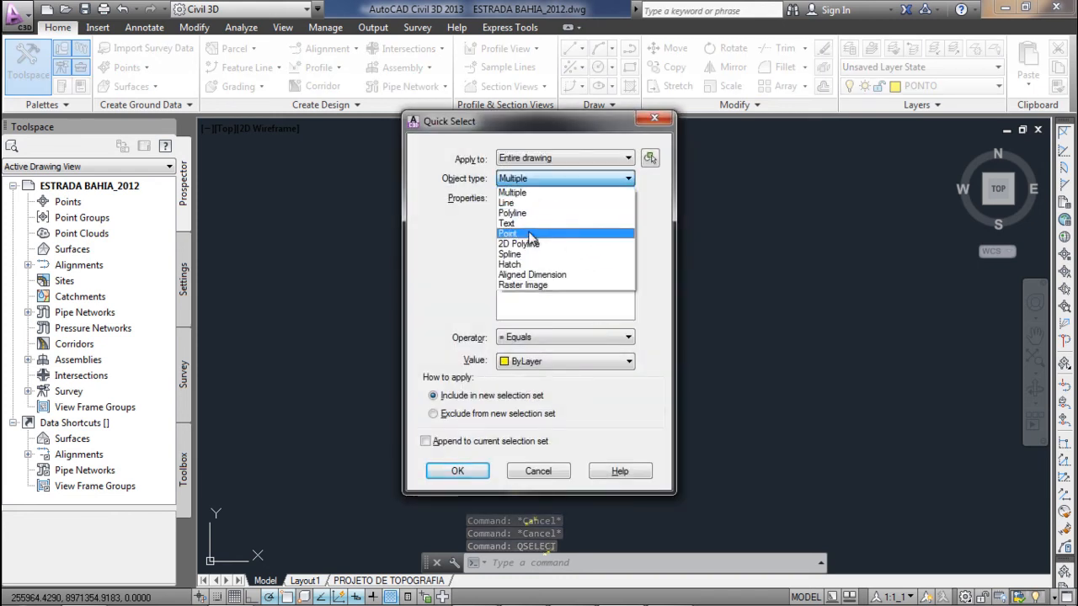
pyautogui.click(531, 234)
pyautogui.scroll(-1, 625, 265)
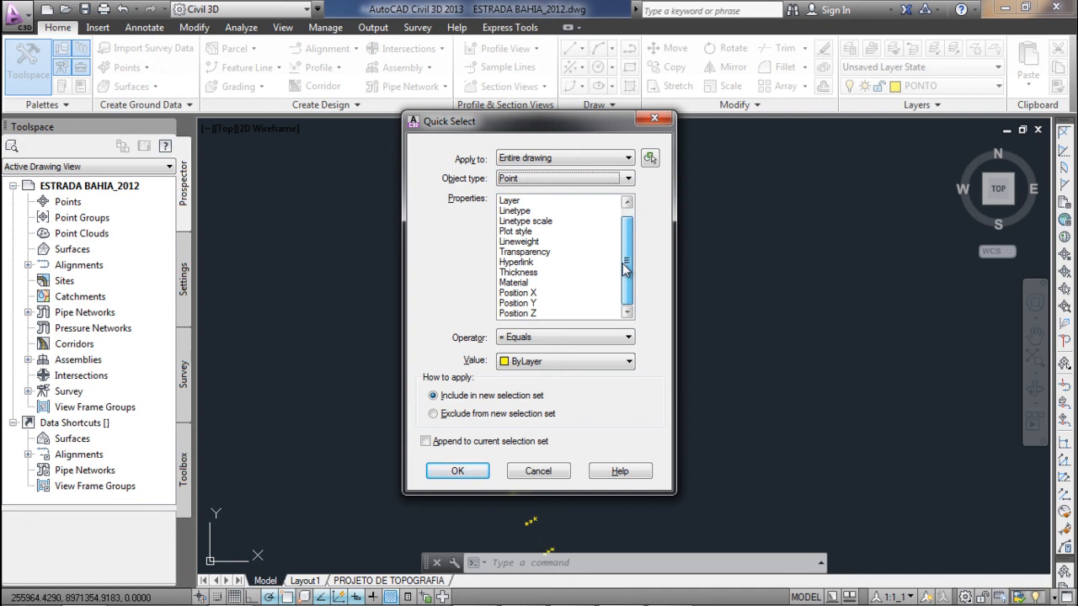
pyautogui.click(517, 314)
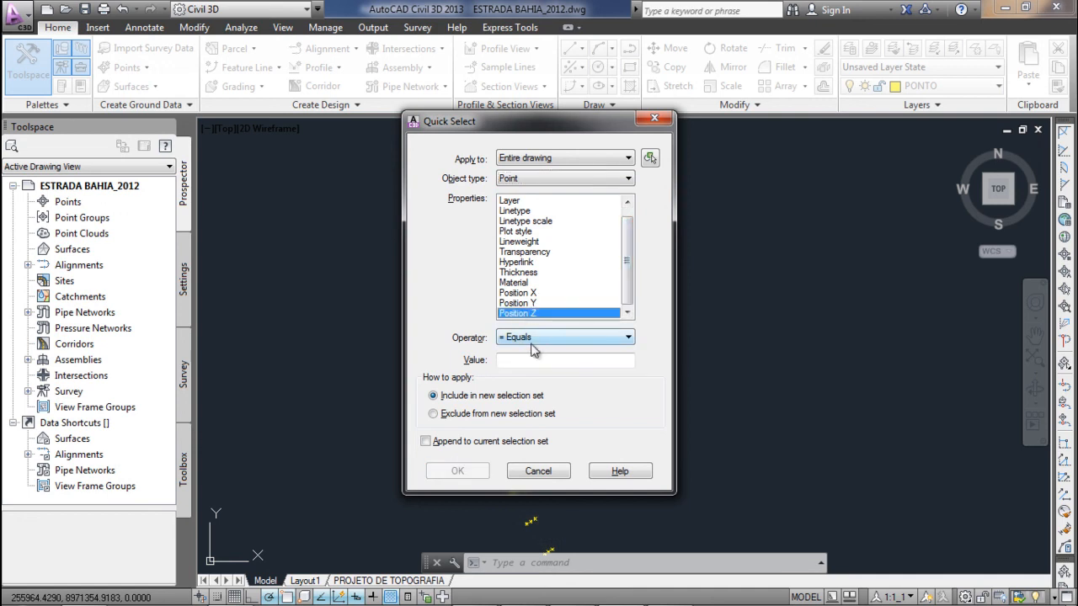
pyautogui.click(538, 359)
pyautogui.write('0')
pyautogui.click(459, 471)
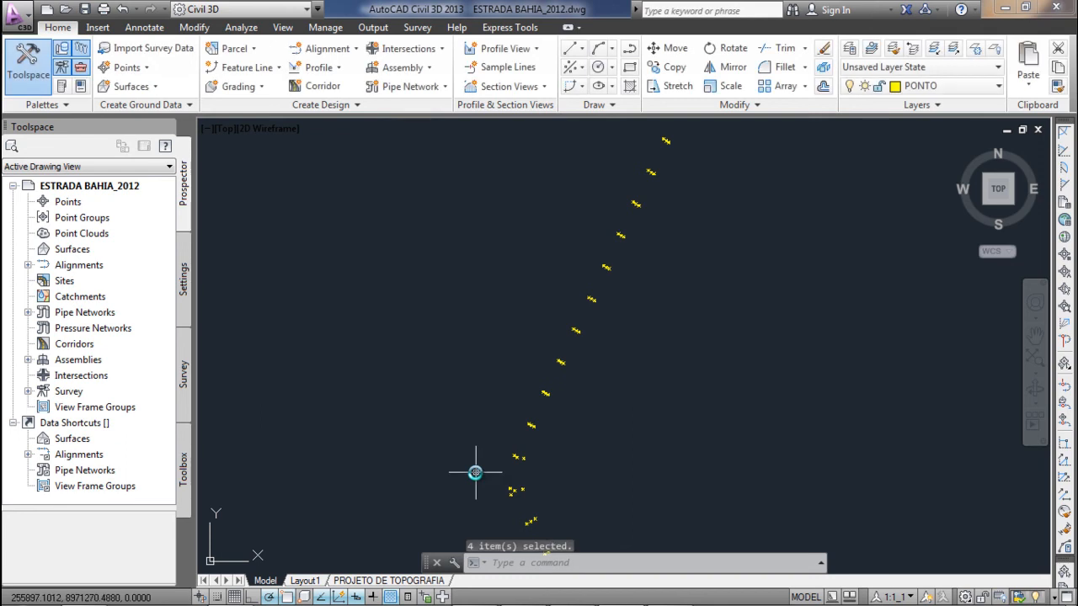
pyautogui.press('Delete')
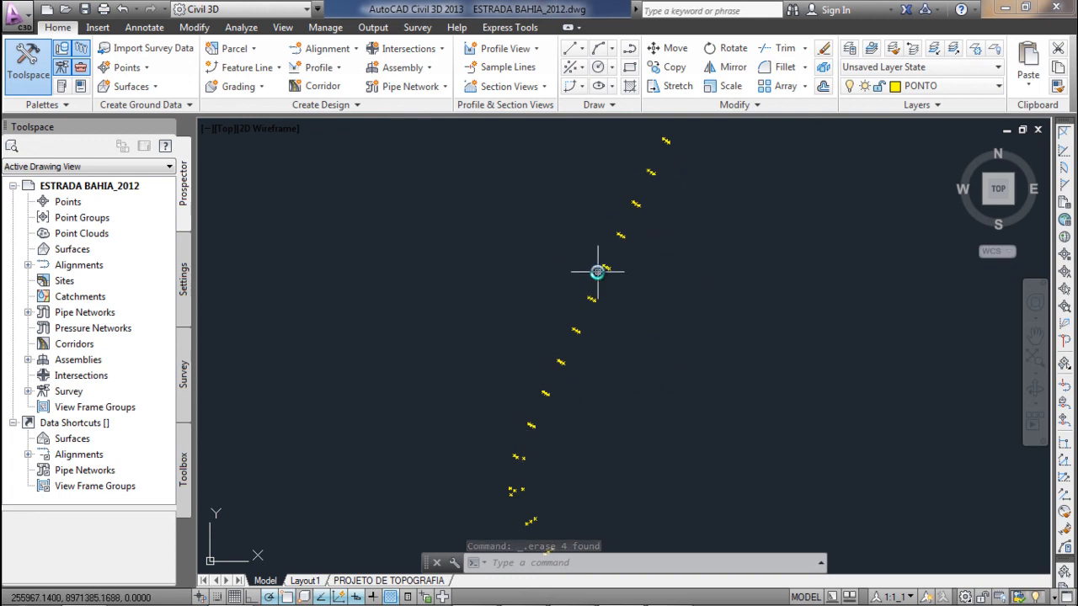
pyautogui.scroll(-5, 597, 271)
pyautogui.scroll(-5, 597, 272)
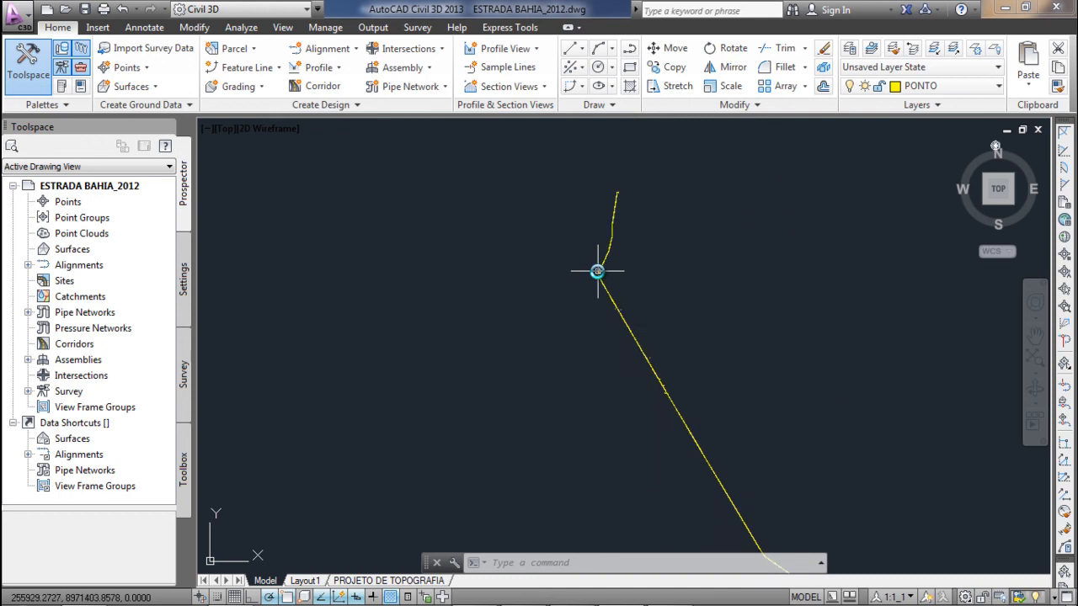
pyautogui.scroll(5, 638, 267)
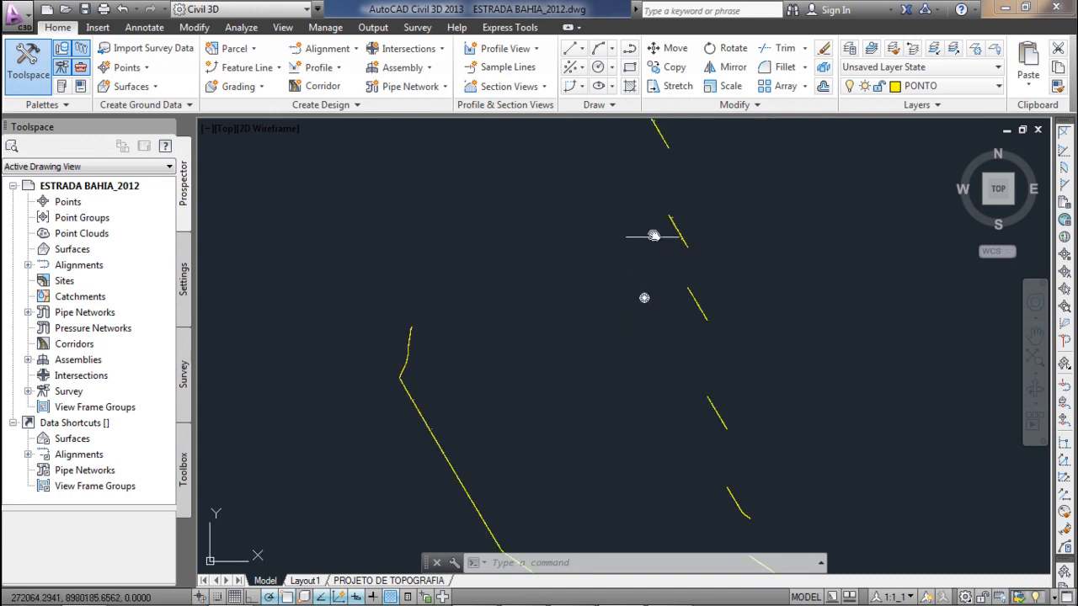
pyautogui.click(655, 202)
pyautogui.scroll(-5, 684, 305)
pyautogui.click(725, 396)
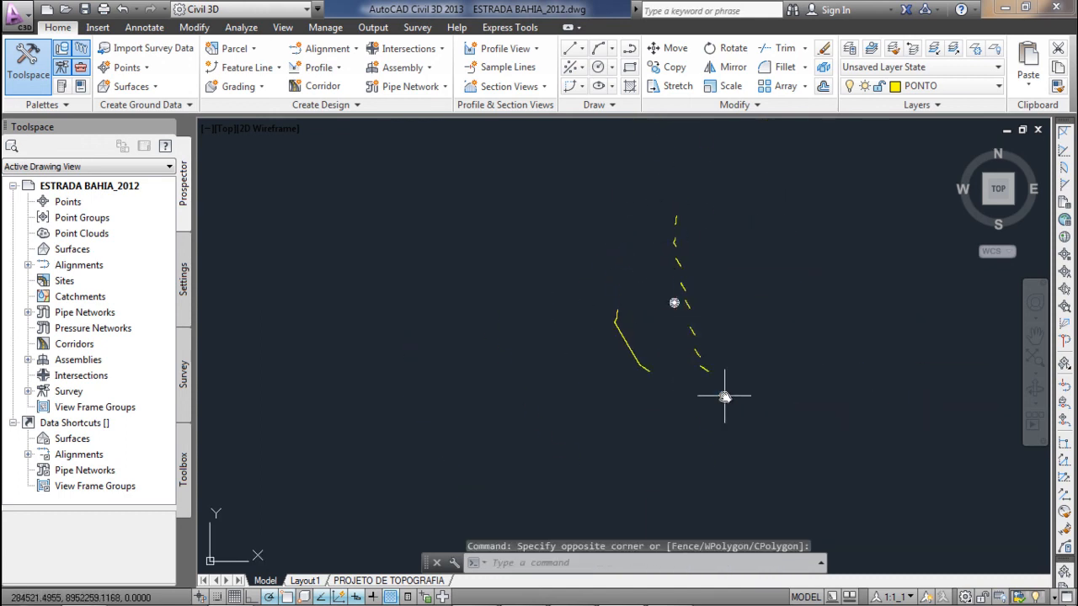
pyautogui.press('Escape')
# Erase the survey points of the southern stretches in the eastern row with a crossing selection, keeping the three northernmost stretches.
pyautogui.scroll(4, 721, 375)
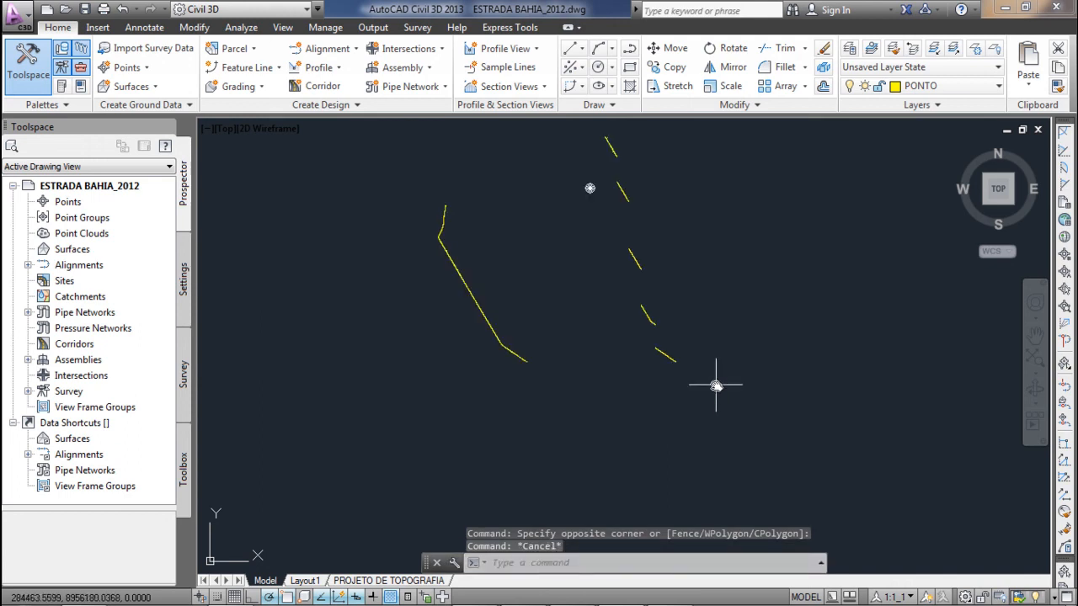
pyautogui.scroll(-4, 696, 380)
pyautogui.click(663, 321)
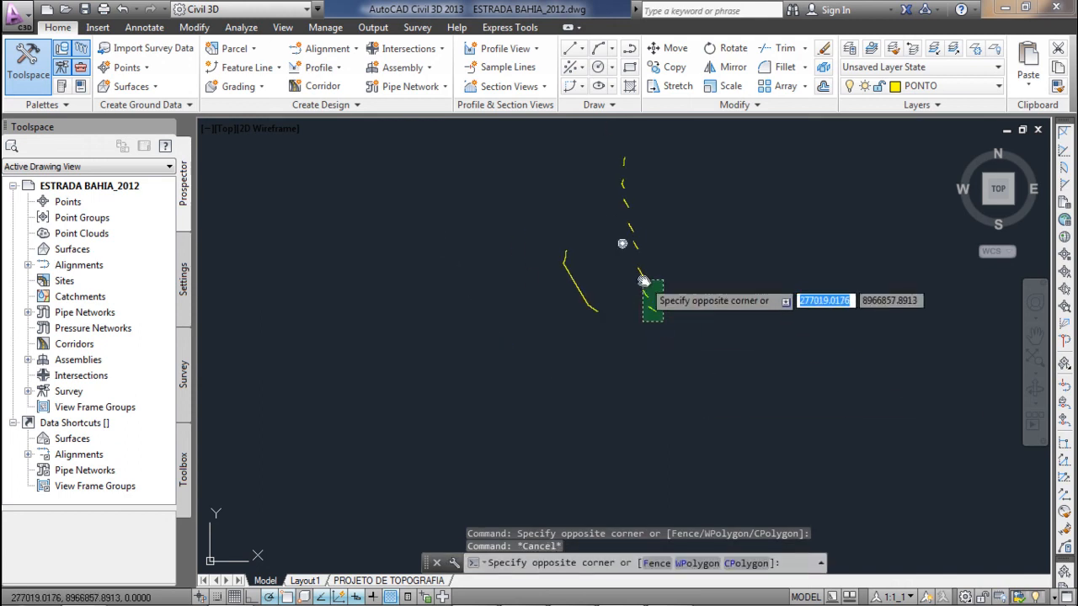
pyautogui.click(627, 221)
pyautogui.press('Delete')
# Restore the layers hidden by the PONTO isolation with LAYUNISO.
pyautogui.moveTo(627, 221)
pyautogui.mouseDown(button='middle')
pyautogui.moveTo(624, 264)
pyautogui.moveTo(572, 329)
pyautogui.mouseUp(button='middle')
pyautogui.scroll(4, 565, 337)
pyautogui.write('LAYUNISO')
pyautogui.press('Return')
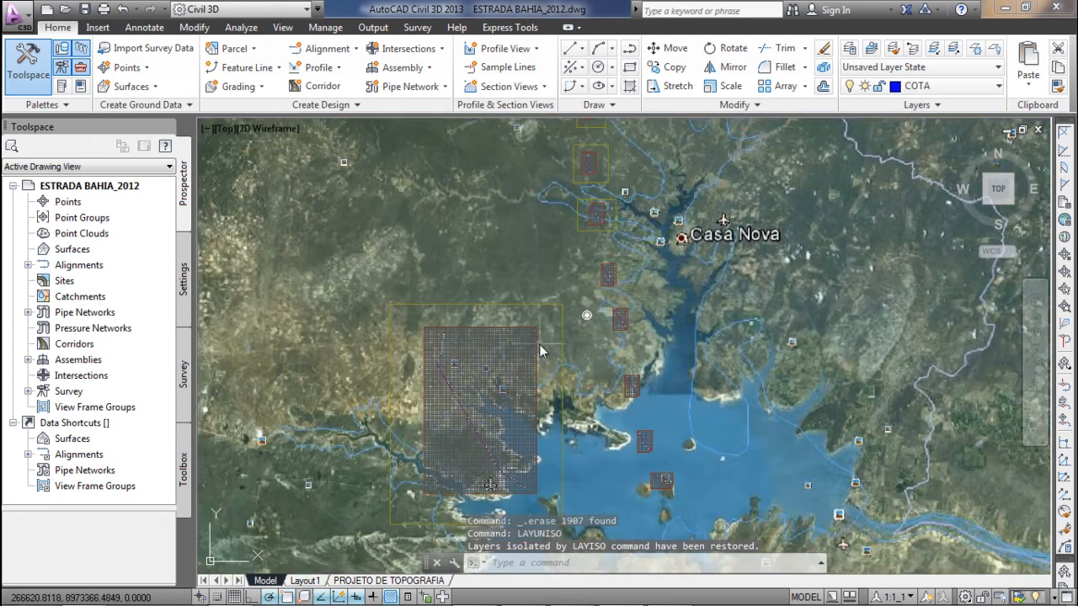
pyautogui.scroll(-2, 565, 283)
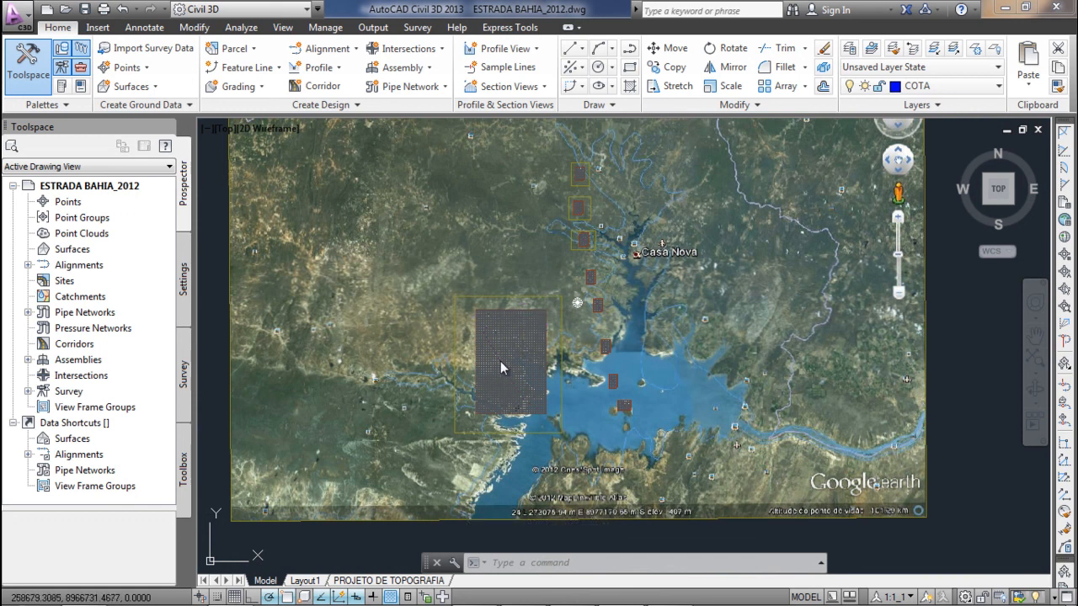
pyautogui.rightClick(64, 251)
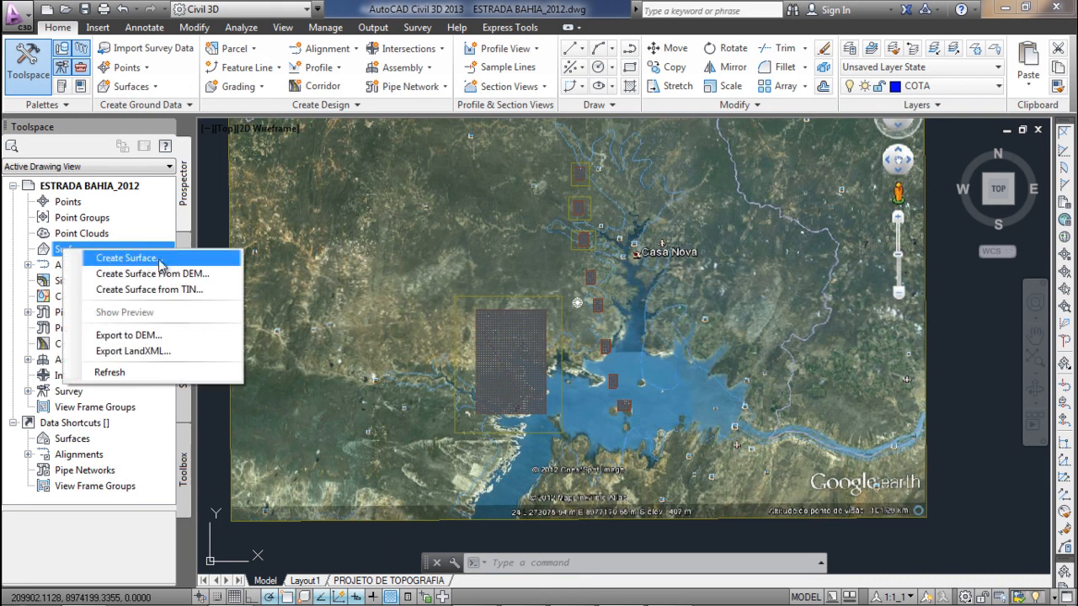
pyautogui.press('Escape')
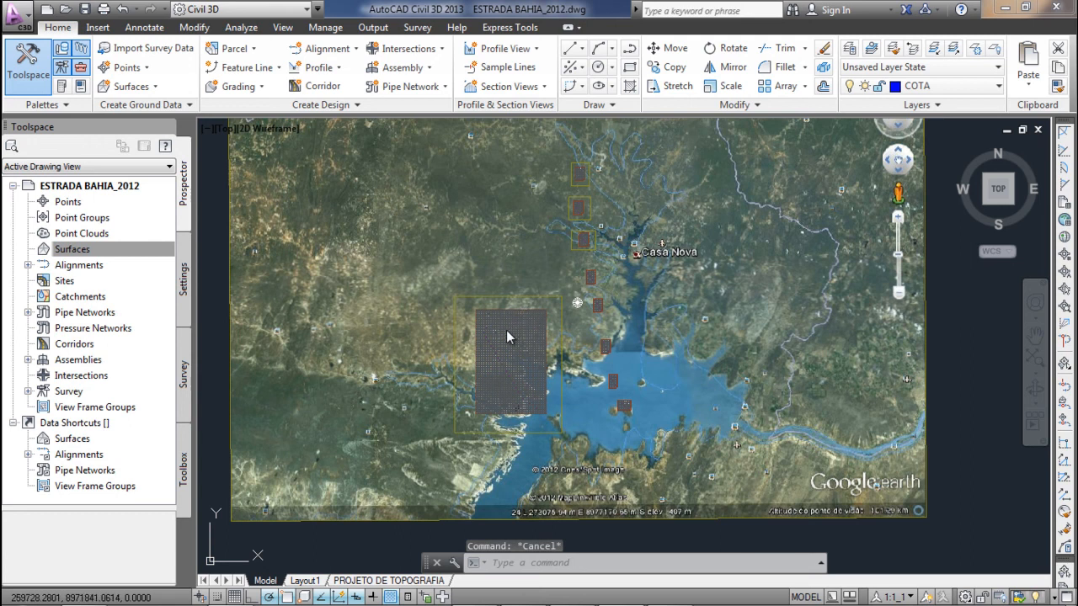
pyautogui.scroll(2, 498, 341)
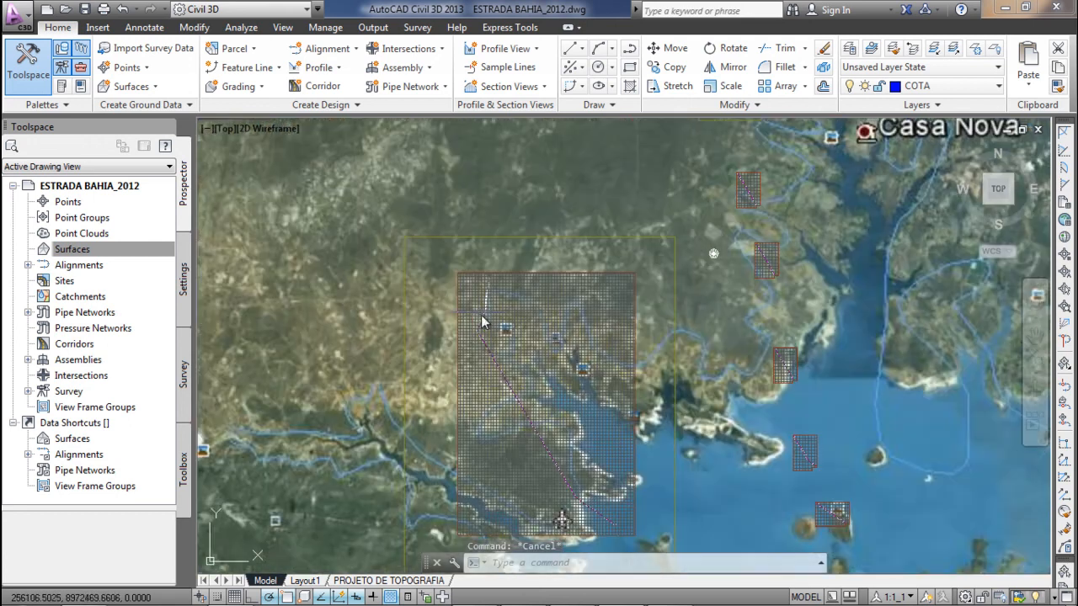
pyautogui.scroll(-2, 498, 348)
# Isolate the PONTO layer with LAYISO by picking a survey point marker near the road inside the large grid.
pyautogui.write('LAYISPO')
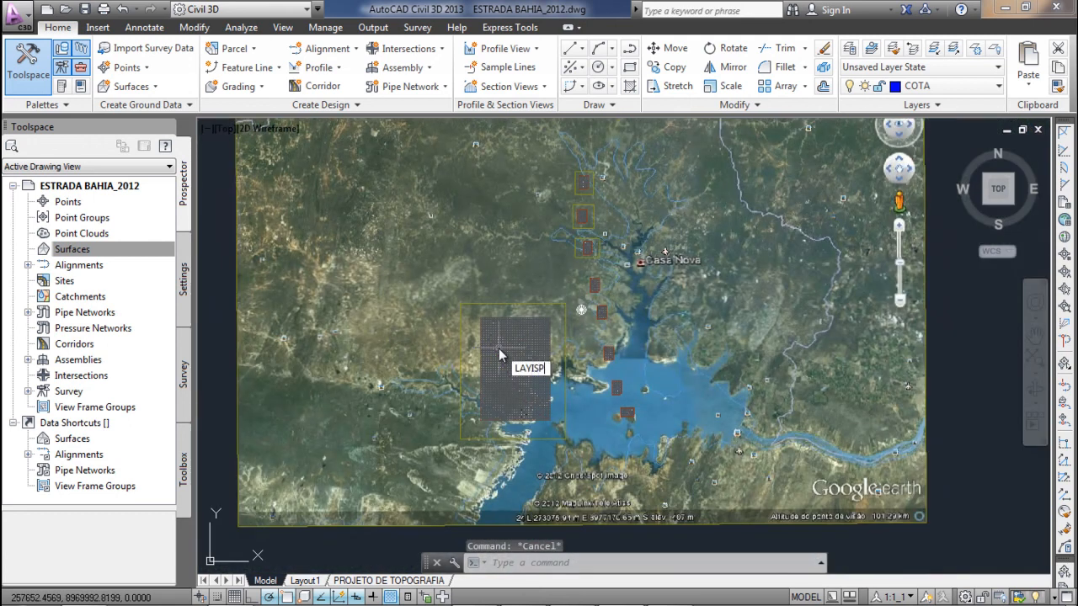
pyautogui.press('Return')
pyautogui.write('LAYI')
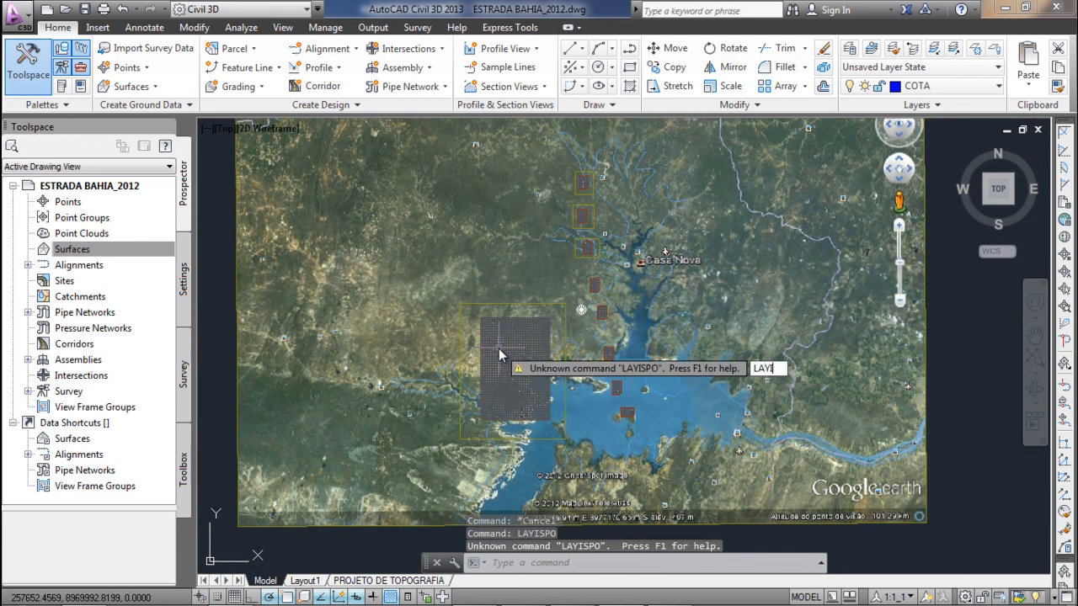
pyautogui.write('SO')
pyautogui.press('Return')
pyautogui.scroll(5, 492, 352)
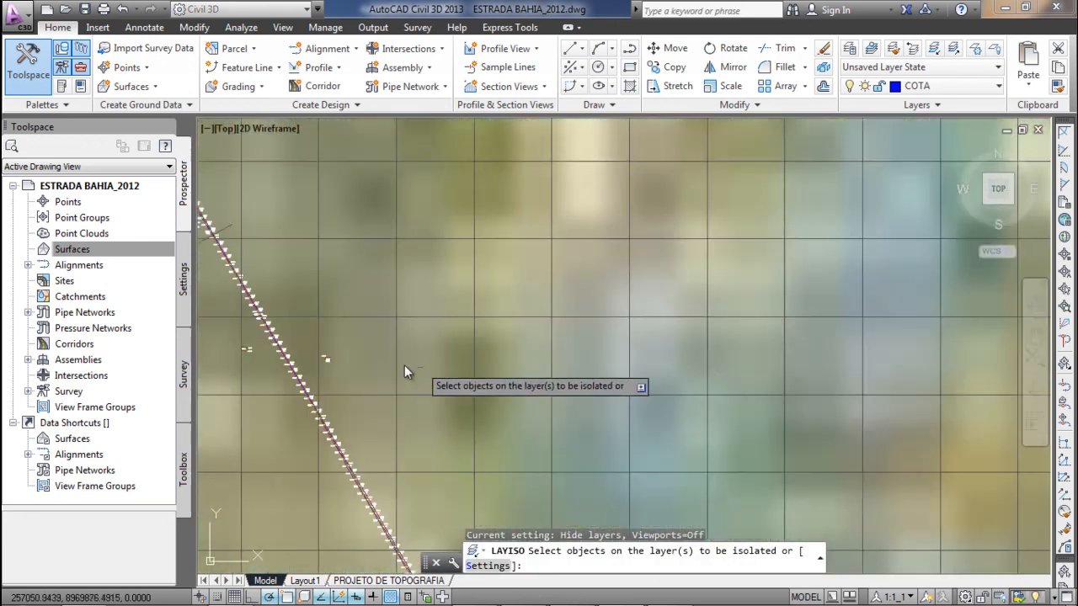
pyautogui.scroll(4, 404, 373)
pyautogui.scroll(3, 308, 361)
pyautogui.scroll(2, 304, 337)
pyautogui.click(298, 308)
pyautogui.press('Return')
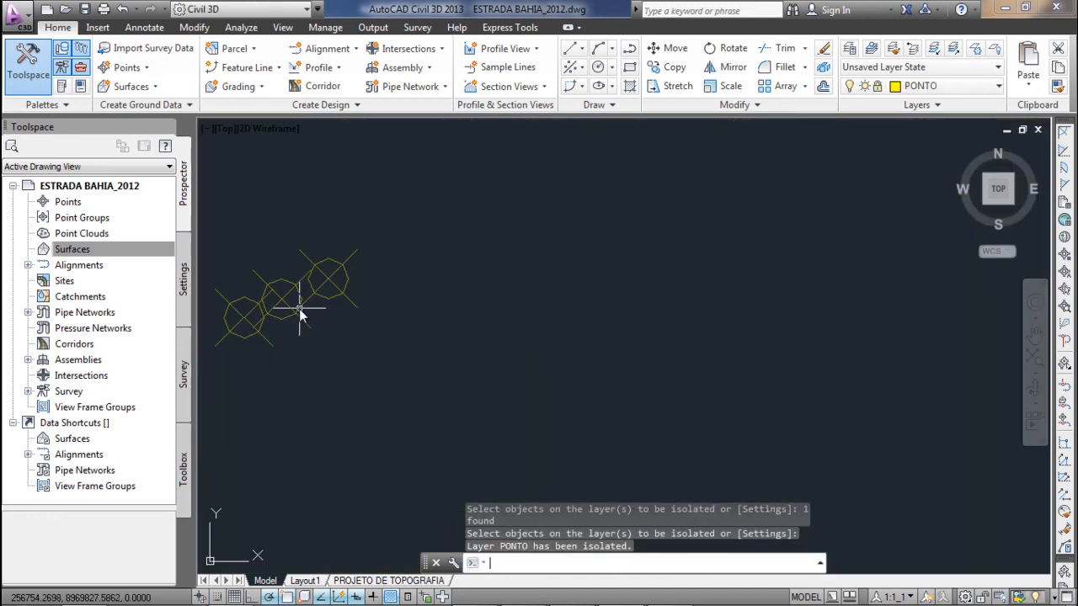
# Create a new layer named PONTOS - TRECHO 1.
pyautogui.scroll(-6, 471, 322)
pyautogui.scroll(-3, 471, 322)
pyautogui.moveTo(529, 314)
pyautogui.mouseDown(button='middle')
pyautogui.moveTo(506, 362)
pyautogui.moveTo(545, 308)
pyautogui.moveTo(522, 345)
pyautogui.mouseUp(button='middle')
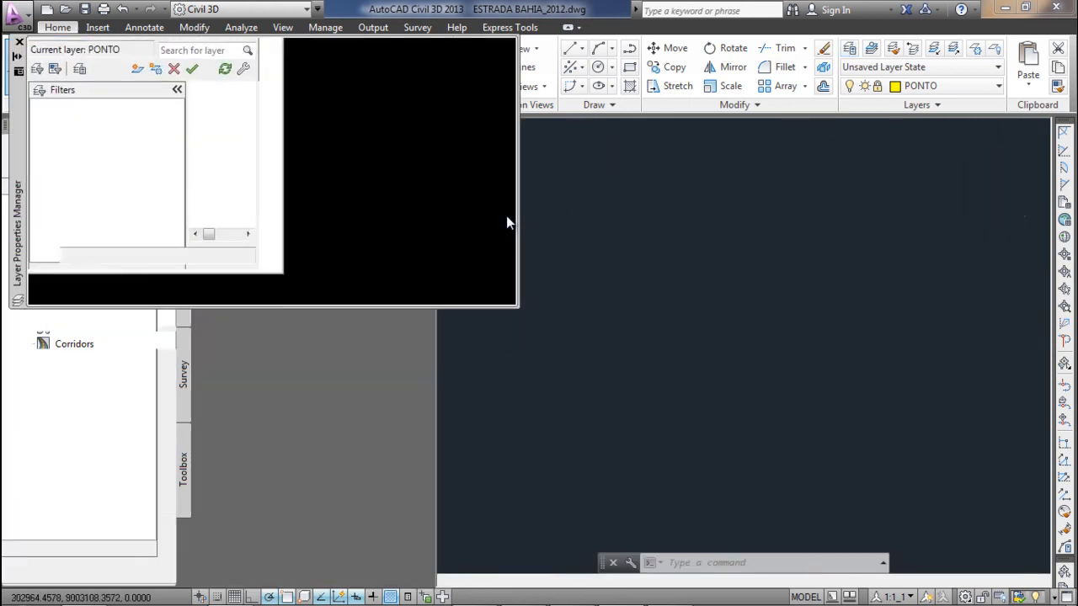
pyautogui.click(192, 71)
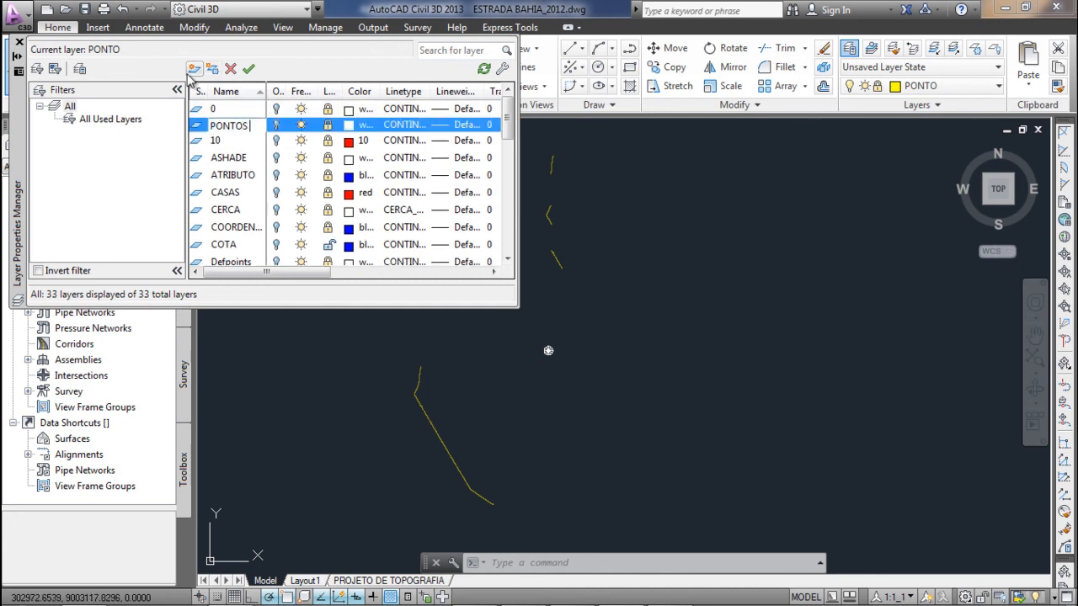
pyautogui.write('PONTOS - TRE')
pyautogui.click(148, 130)
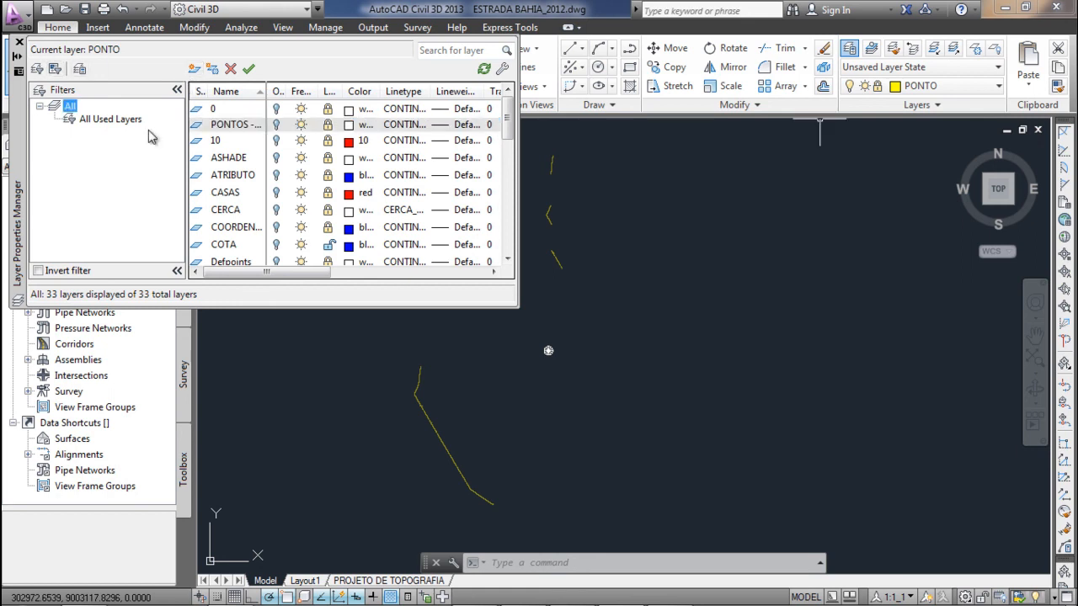
# Select all layers in the Layer Properties Manager and unlock them.
pyautogui.click(209, 116)
pyautogui.click(252, 126)
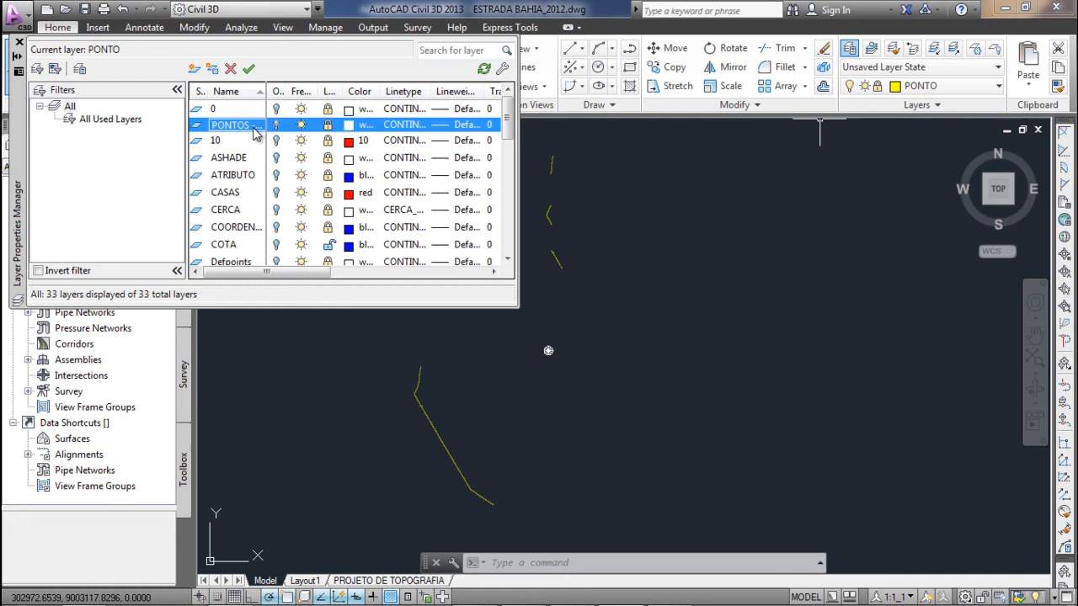
pyautogui.rightClick(323, 126)
pyautogui.click(384, 372)
pyautogui.click(327, 126)
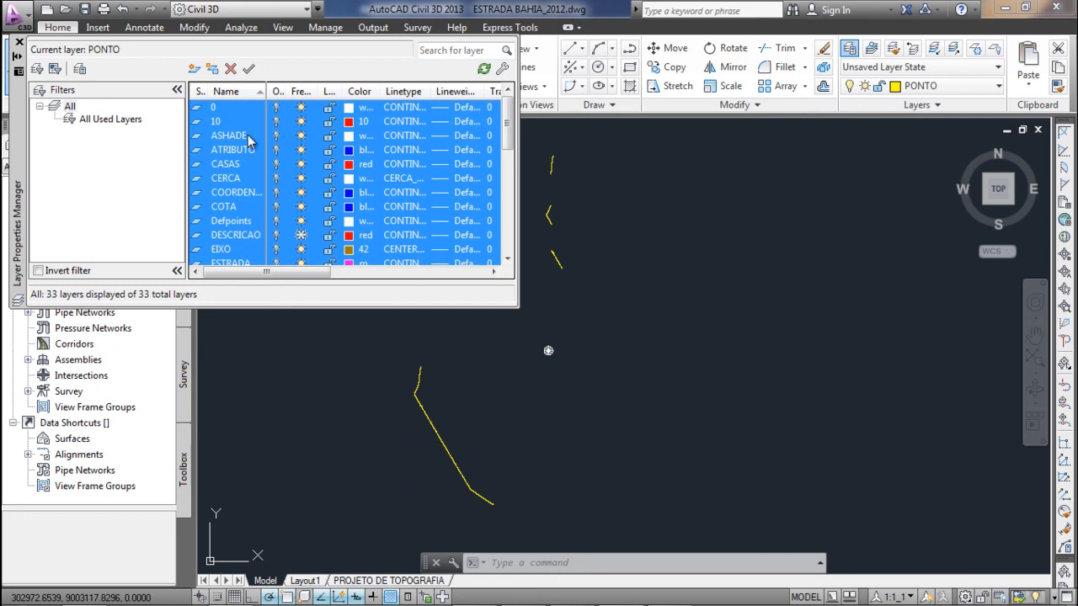
# Turn on the POLIGONAL layer and close the Layer Properties Manager.
pyautogui.click(248, 136)
pyautogui.write('po')
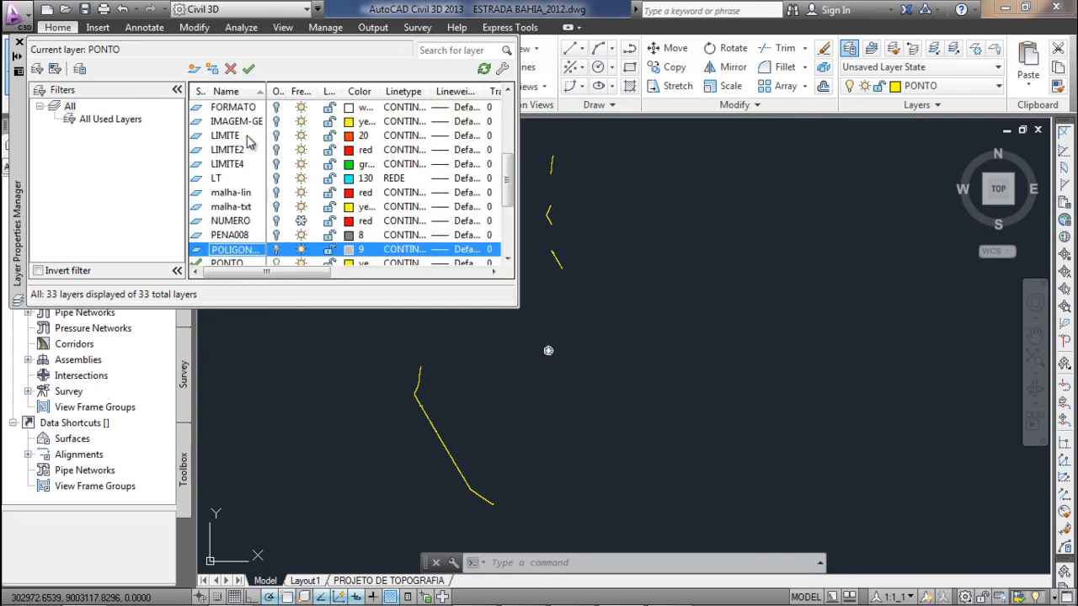
pyautogui.click(278, 248)
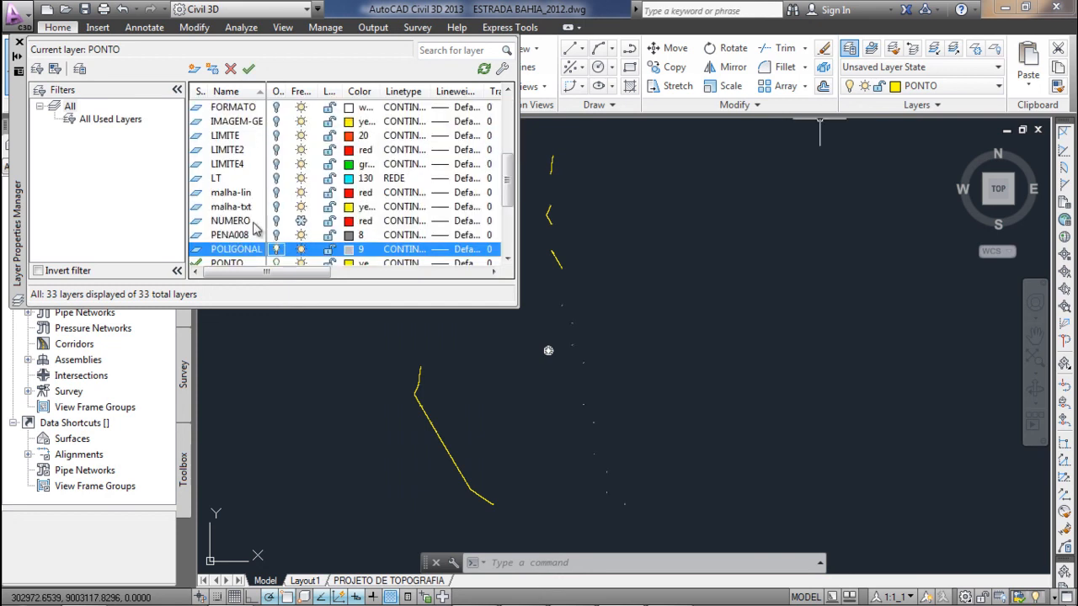
pyautogui.click(19, 42)
pyautogui.scroll(2, 584, 312)
pyautogui.moveTo(562, 225); pyautogui.dragTo(593, 398, button='middle')
pyautogui.scroll(4, 577, 242)
pyautogui.scroll(3, 513, 263)
pyautogui.moveTo(677, 268)
pyautogui.mouseDown(button='middle')
pyautogui.moveTo(635, 289)
pyautogui.moveTo(614, 268)
pyautogui.mouseUp(button='middle')
pyautogui.scroll(-1, 619, 271)
pyautogui.click(728, 438)
pyautogui.click(485, 168)
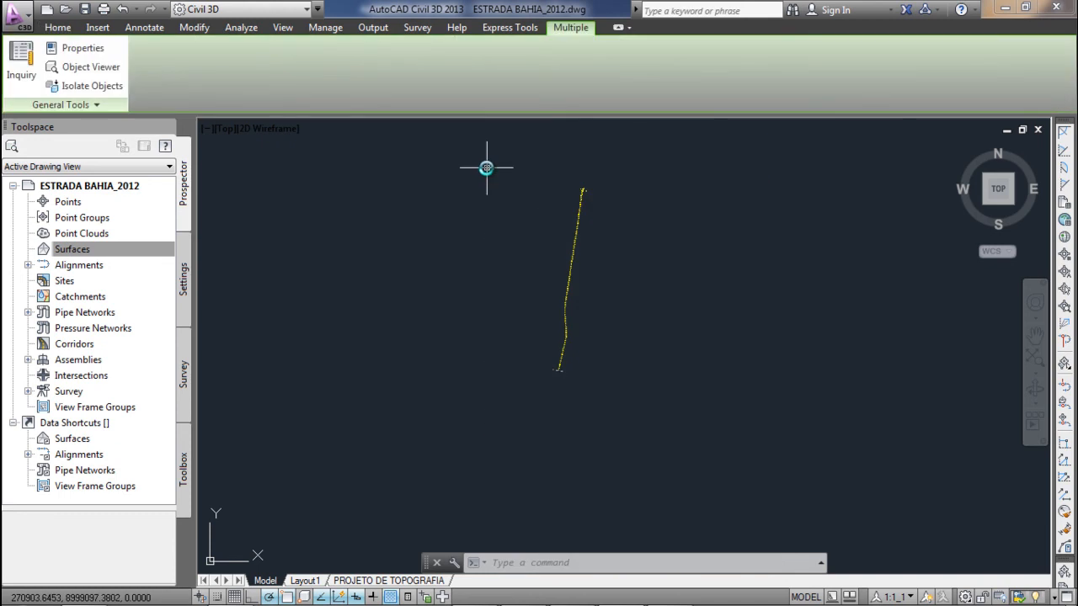
pyautogui.press('Escape')
# Select all survey points of the northernmost stretch, move them to the PONTOS - TRECHO 1 layer and deselect them.
pyautogui.click(638, 165)
pyautogui.click(507, 360)
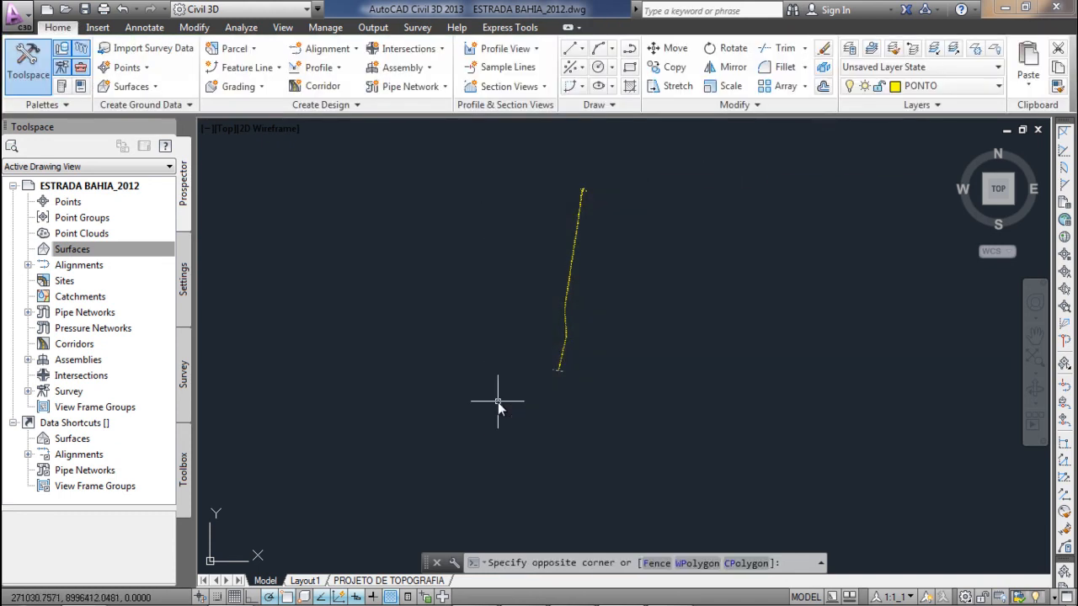
pyautogui.click(58, 28)
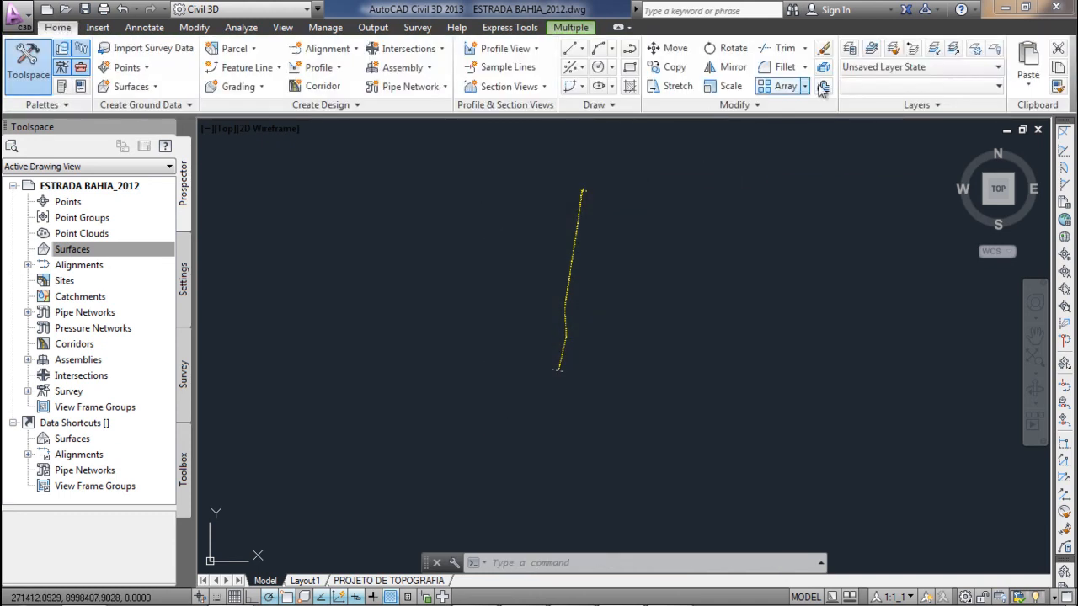
pyautogui.click(950, 86)
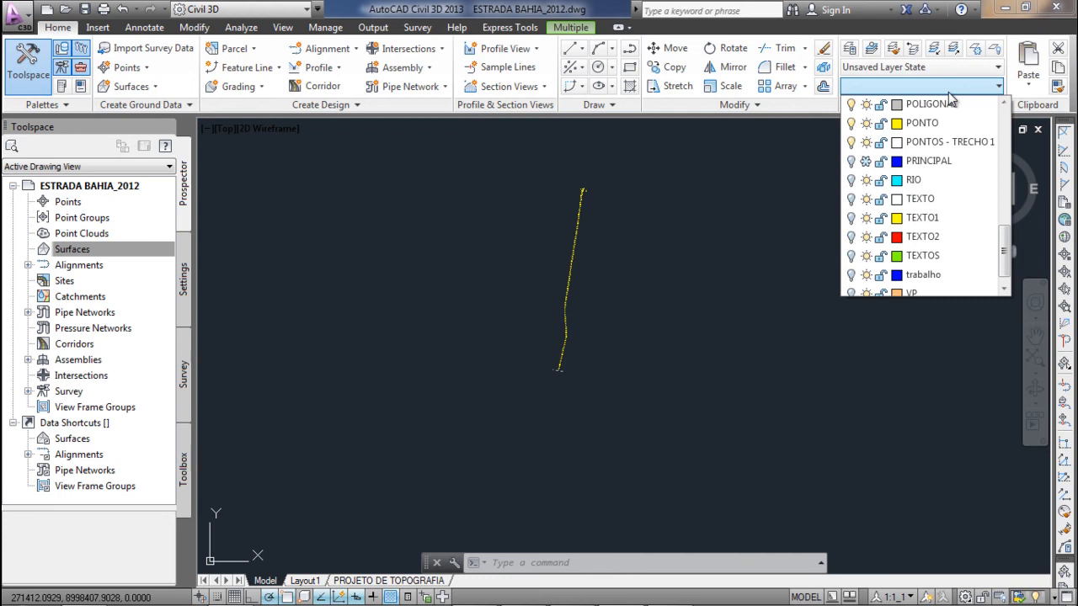
pyautogui.click(934, 141)
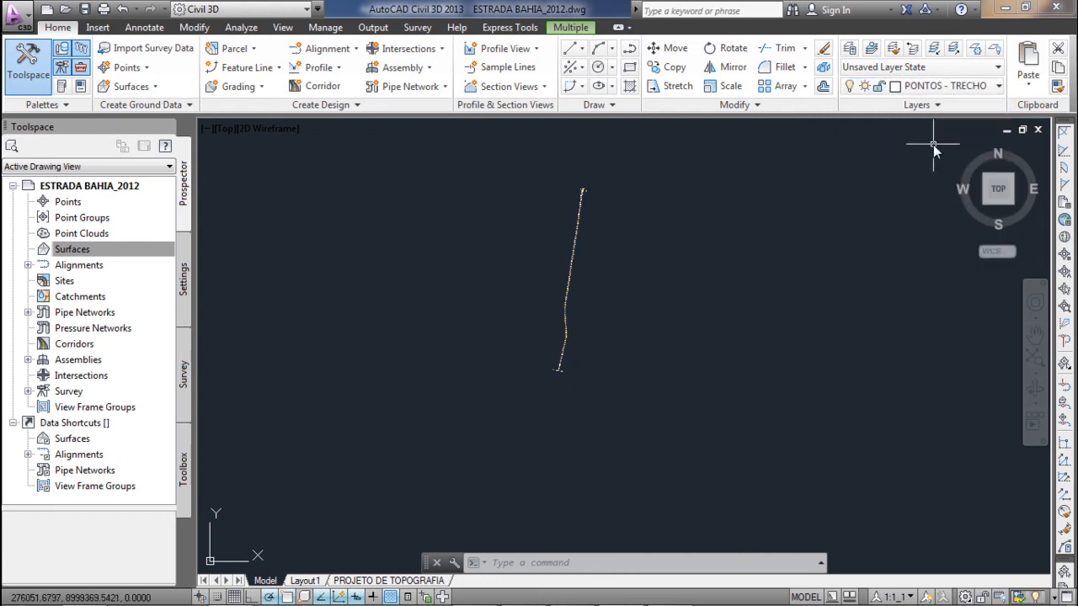
pyautogui.press('Escape')
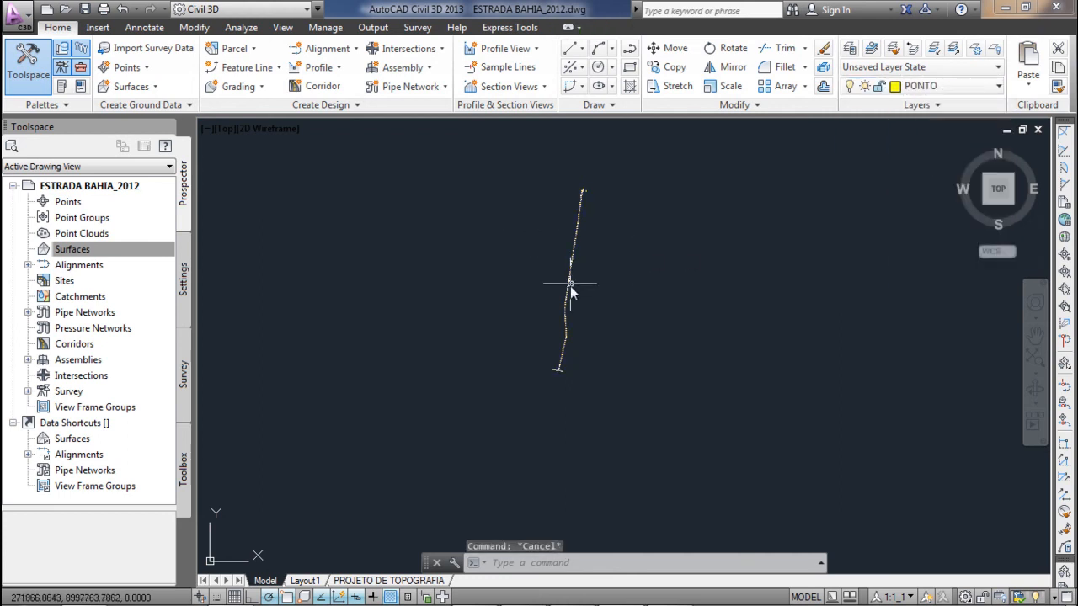
# Create a new layer named PONTOS - TRECHO 02 and close the Layer Properties Manager.
pyautogui.click(848, 50)
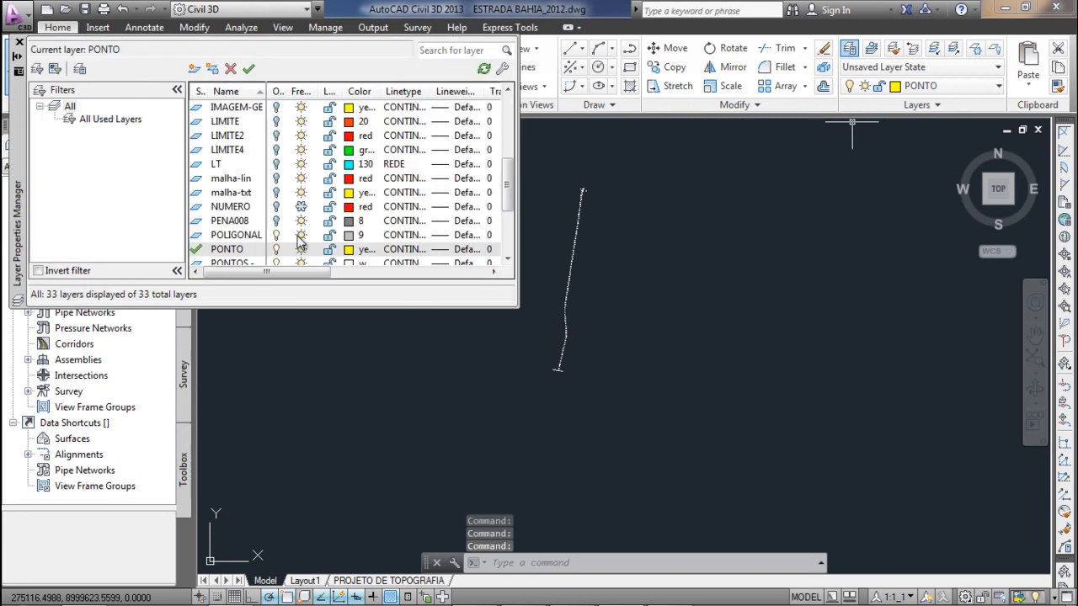
pyautogui.click(194, 69)
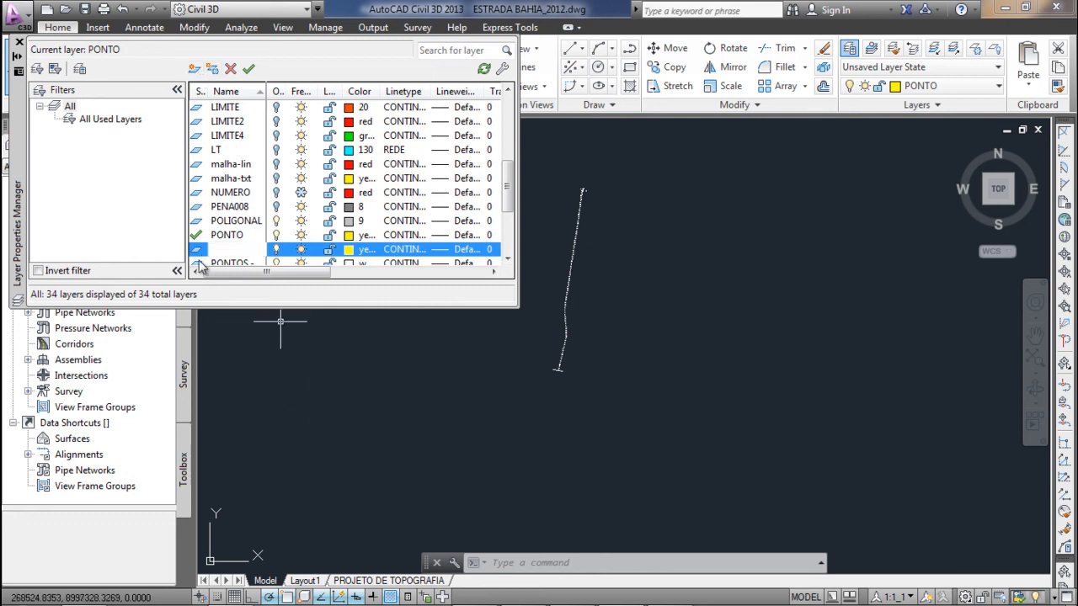
pyautogui.press('Return')
pyautogui.click(19, 42)
# Select all survey points of the second road stretch, move them to the PONTOS - TRECHO 02 layer and deselect them.
pyautogui.scroll(-5, 431, 273)
pyautogui.moveTo(475, 357); pyautogui.dragTo(496, 274, button='middle')
pyautogui.scroll(5, 481, 274)
pyautogui.moveTo(420, 287); pyautogui.dragTo(404, 296, button='middle')
pyautogui.click(395, 301)
pyautogui.click(587, 533)
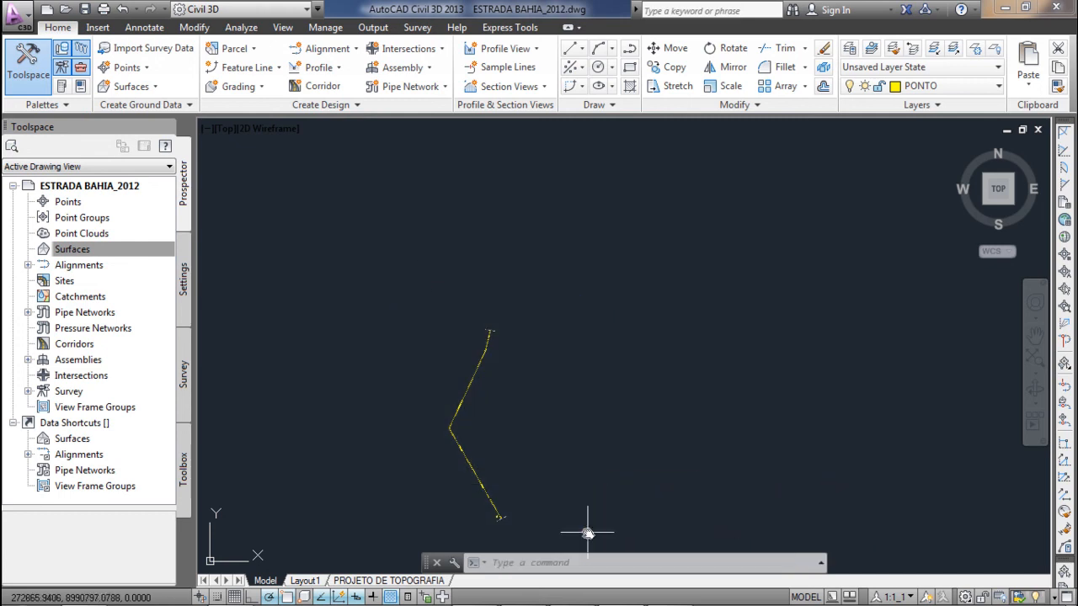
pyautogui.click(57, 27)
pyautogui.click(920, 85)
pyautogui.scroll(5, 951, 187)
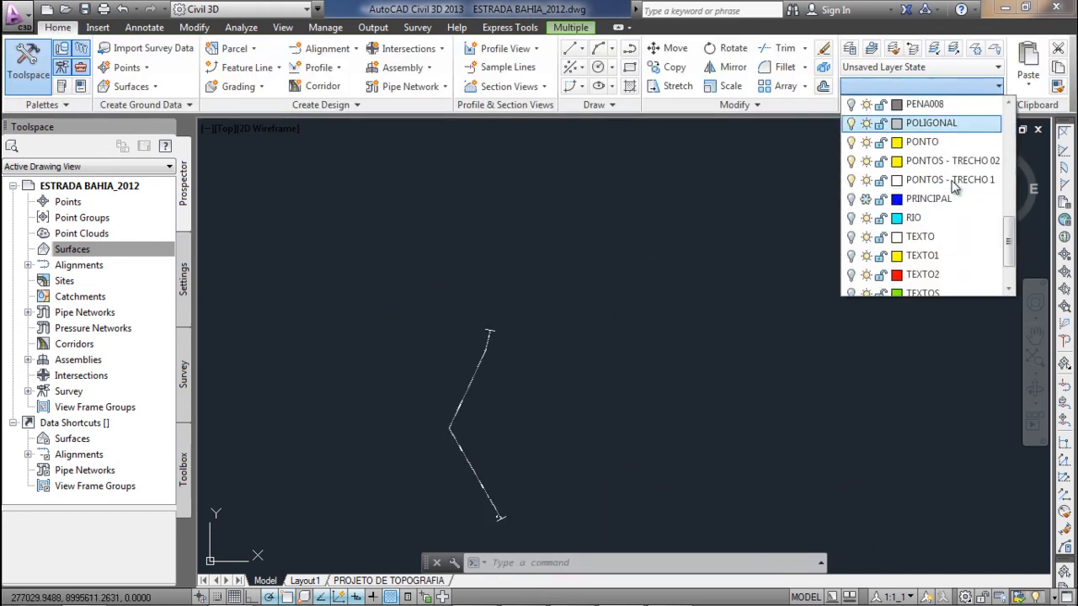
pyautogui.scroll(-1, 952, 187)
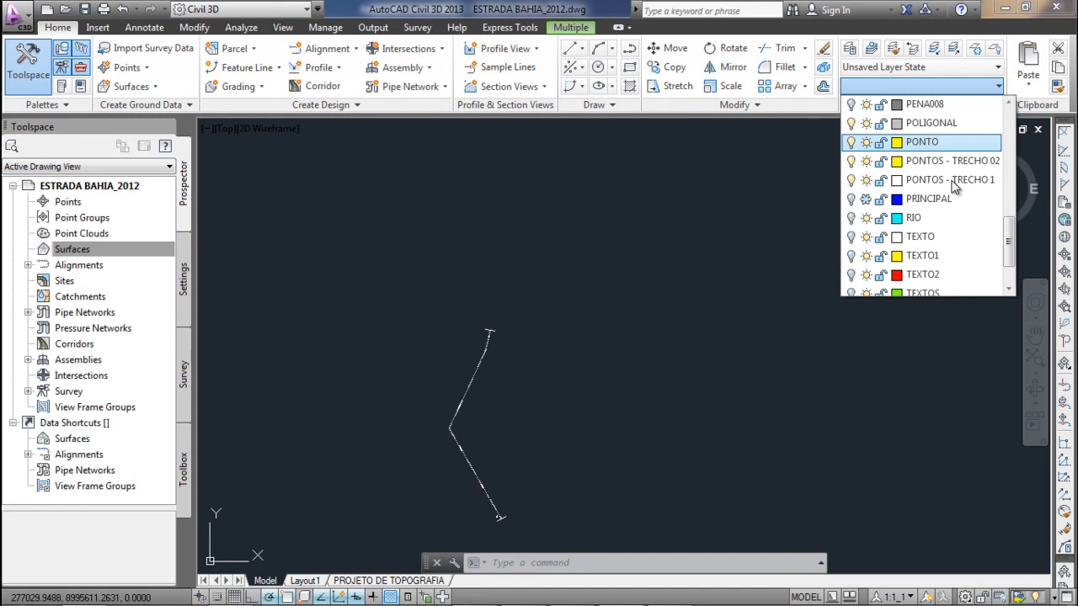
pyautogui.click(927, 160)
pyautogui.press('Escape')
# Create a new layer named PONTOS - TRECHO 03 and close the Layer Properties Manager.
pyautogui.scroll(-8, 512, 279)
pyautogui.scroll(5, 504, 360)
pyautogui.scroll(2, 544, 339)
pyautogui.click(849, 48)
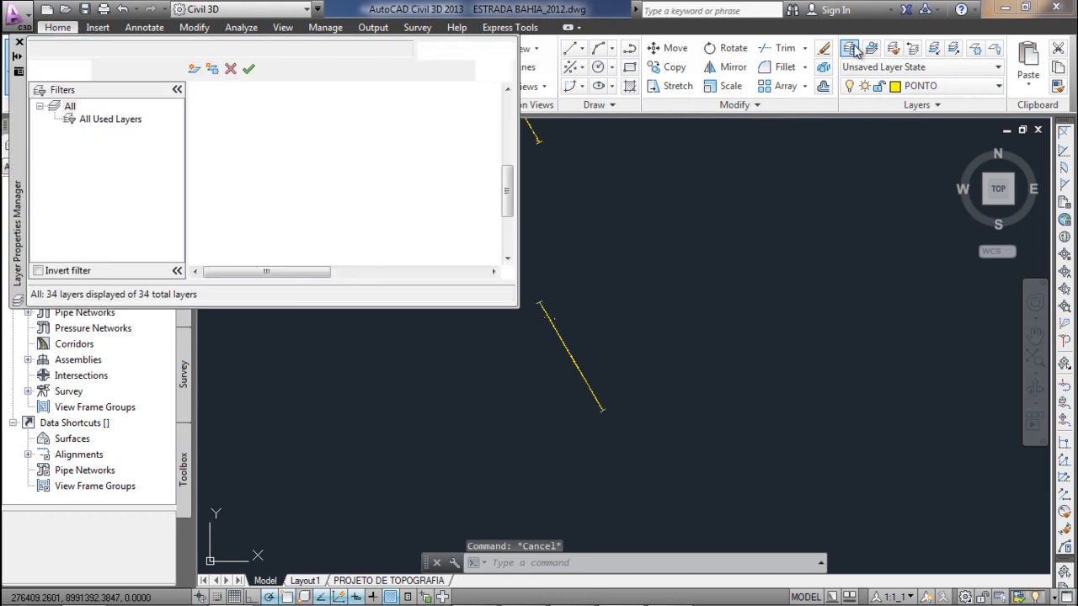
pyautogui.click(195, 69)
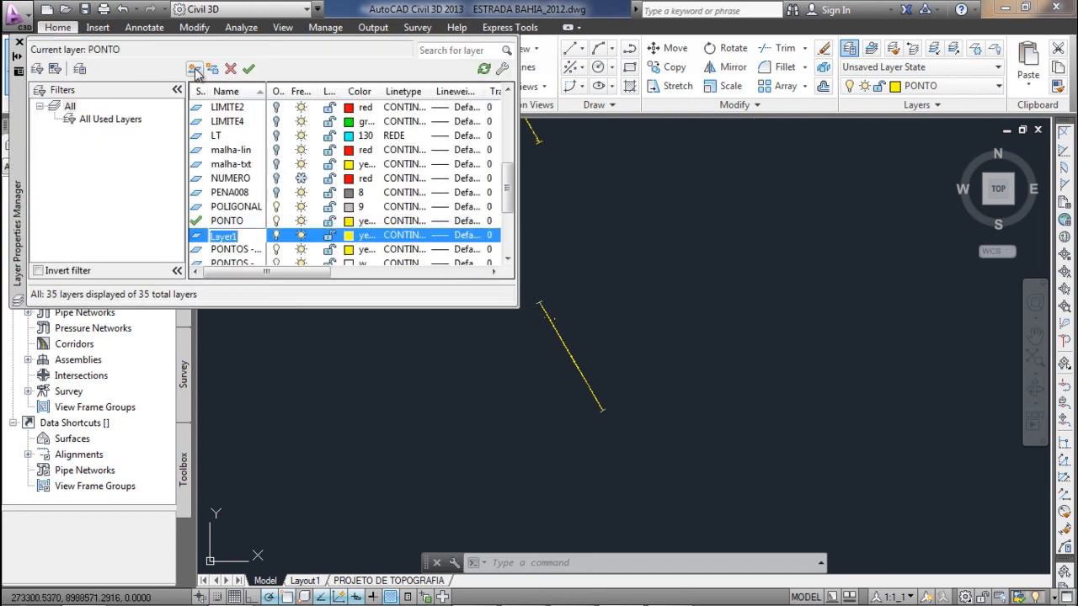
pyautogui.write('PONTOS - TRE')
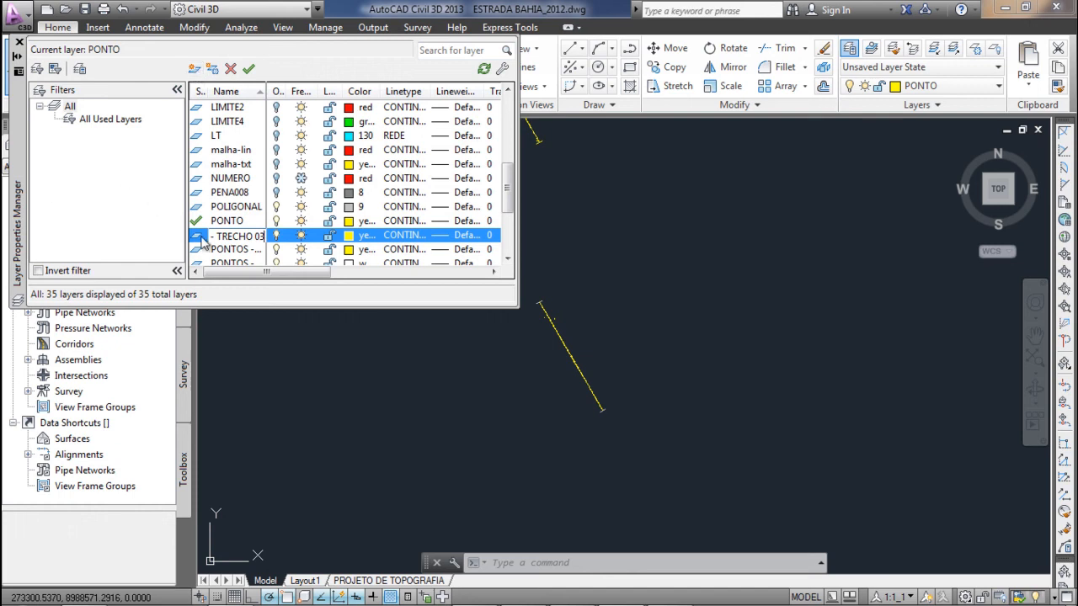
pyautogui.press('Return')
pyautogui.click(19, 42)
# Select all survey points of the third road stretch, move them to the PONTOS - TRECHO 03 layer and deselect them.
pyautogui.press('Escape')
pyautogui.click(497, 294)
pyautogui.click(726, 505)
pyautogui.click(57, 27)
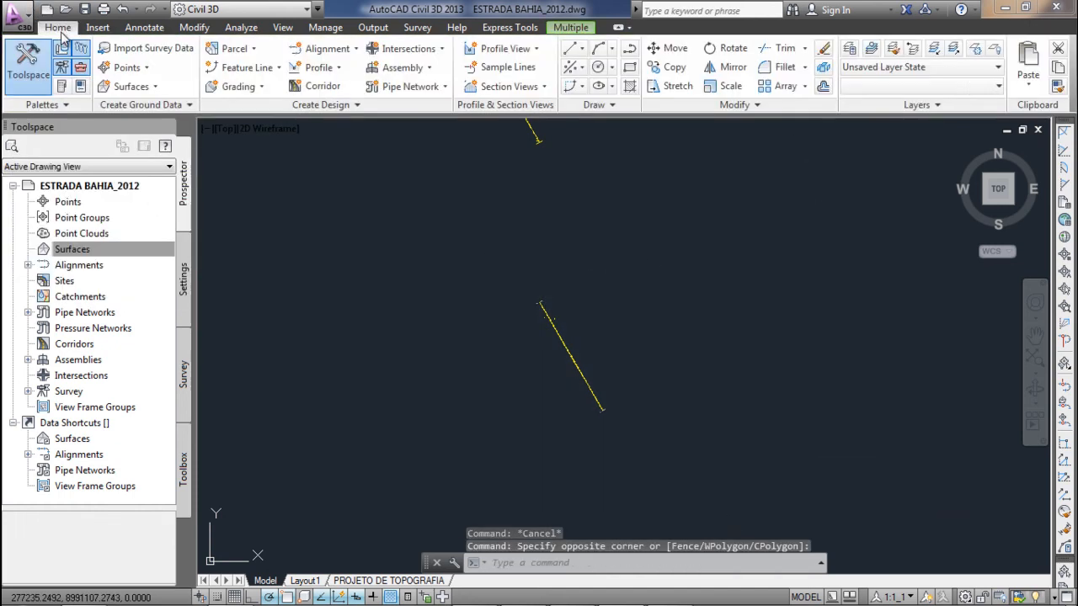
pyautogui.click(956, 87)
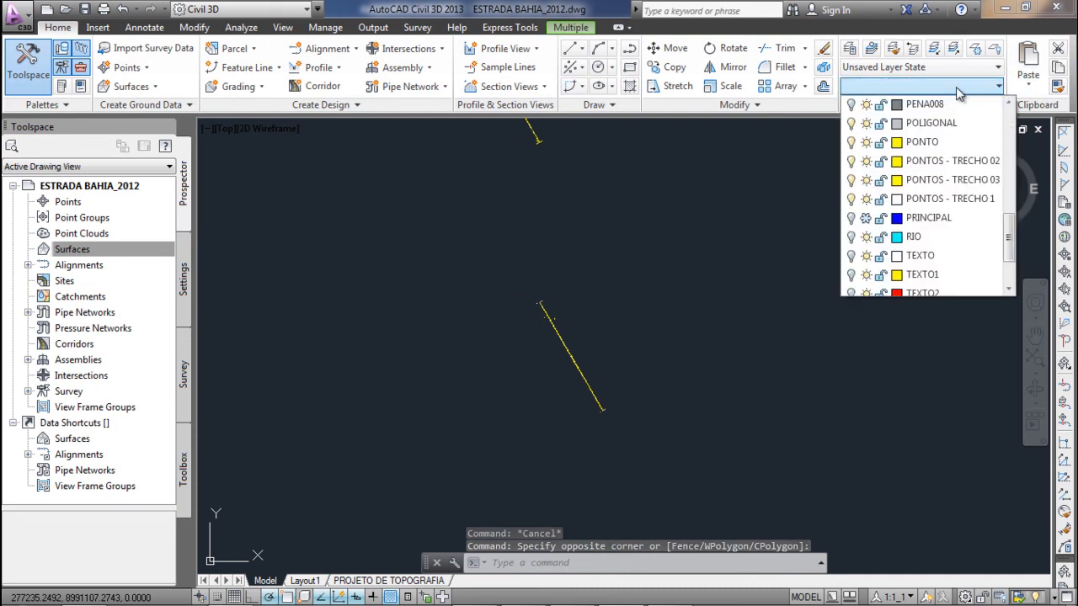
pyautogui.click(956, 179)
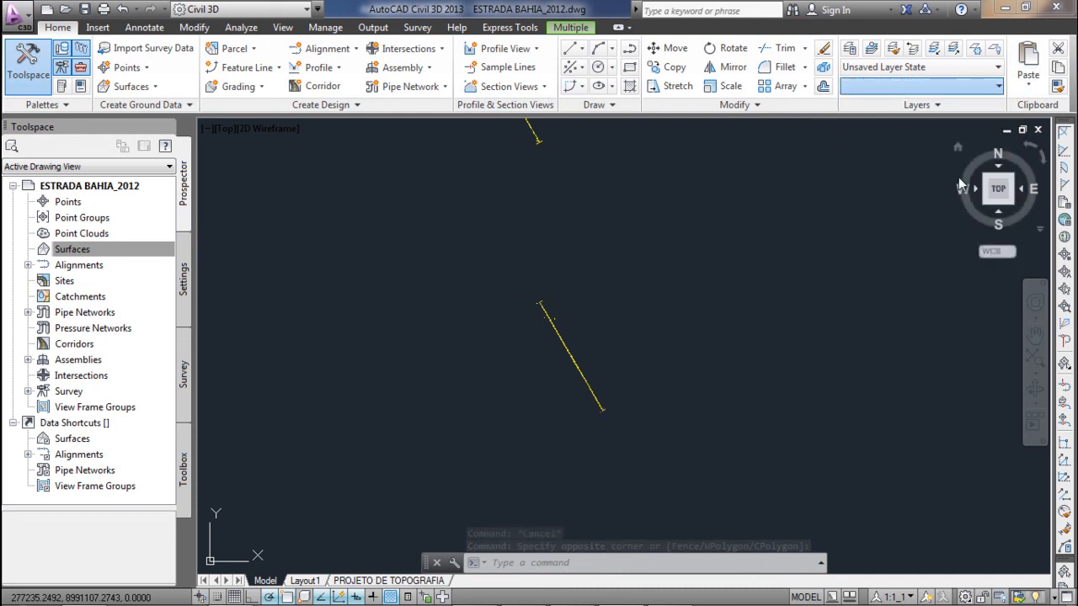
pyautogui.press('Escape')
# Create a new layer named PONTOS - TRECHO 04 and close the Layer Properties Manager.
pyautogui.scroll(5, 557, 404)
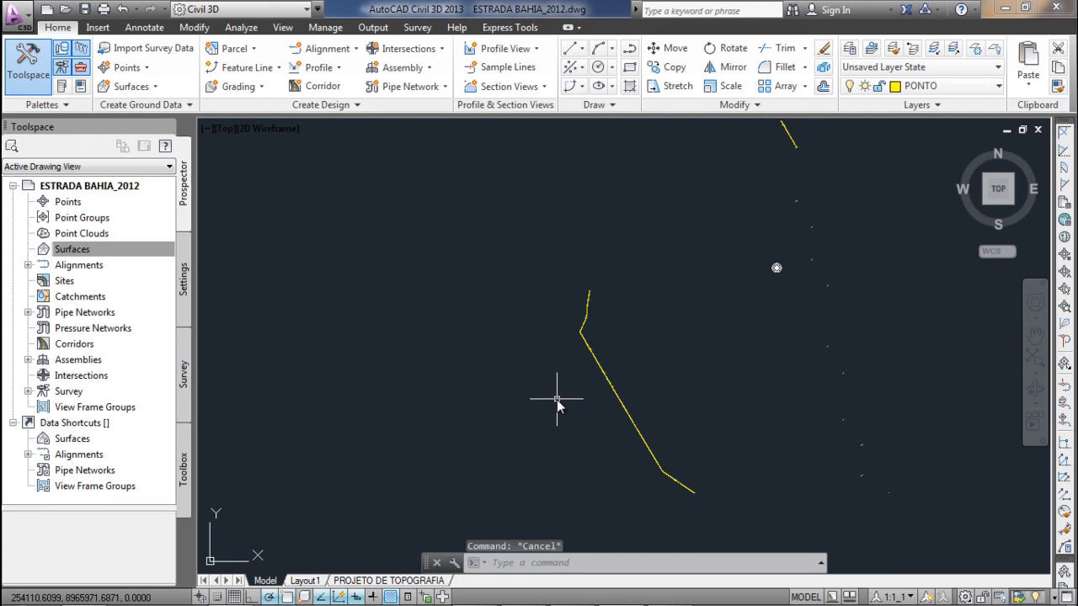
pyautogui.click(850, 49)
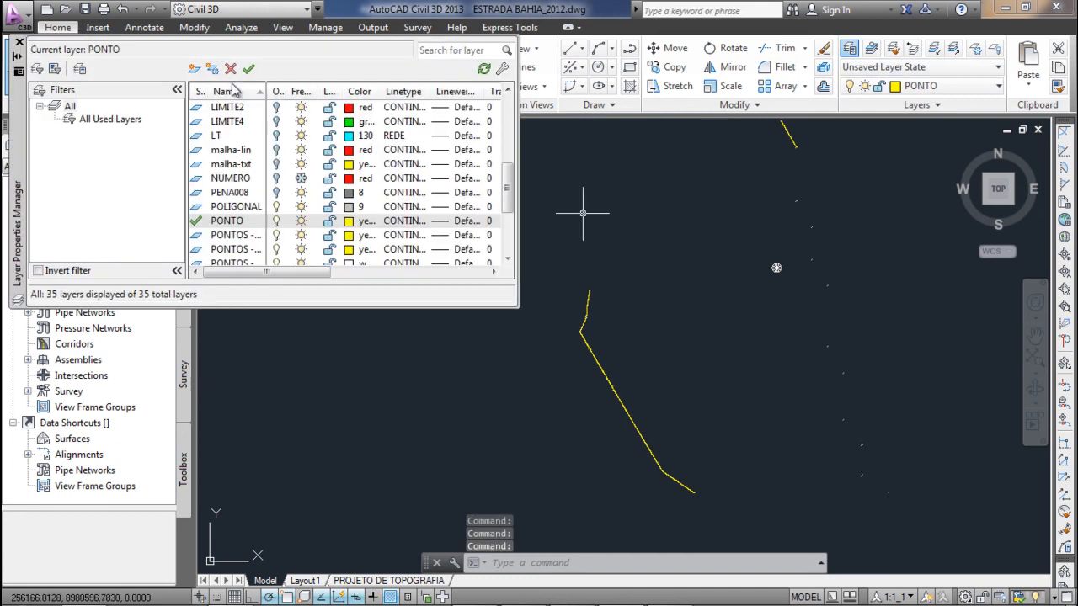
pyautogui.click(195, 69)
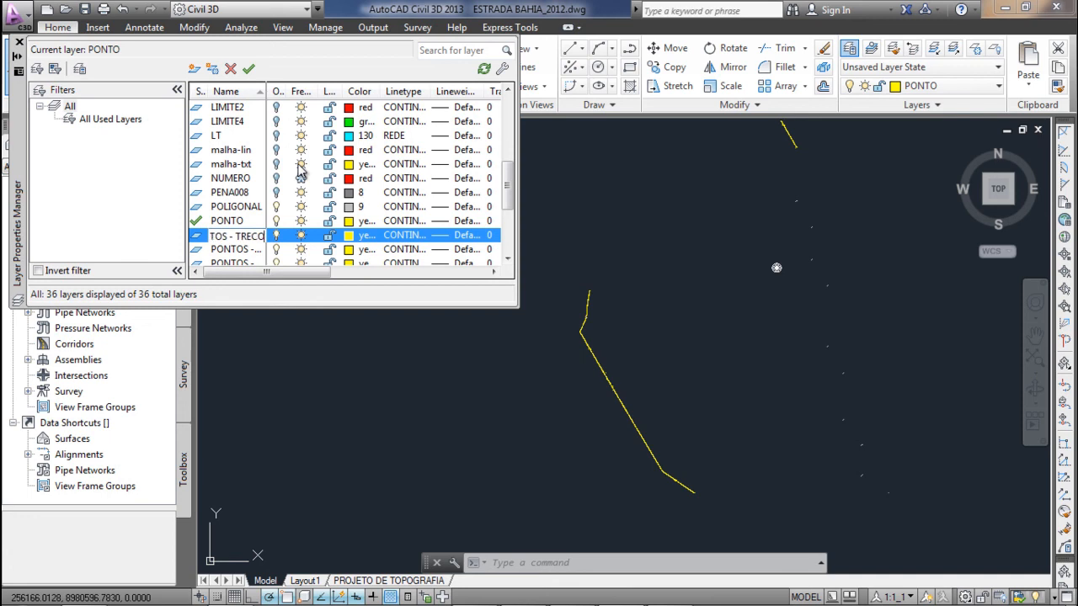
pyautogui.write('PONTOS - TRECHO 04')
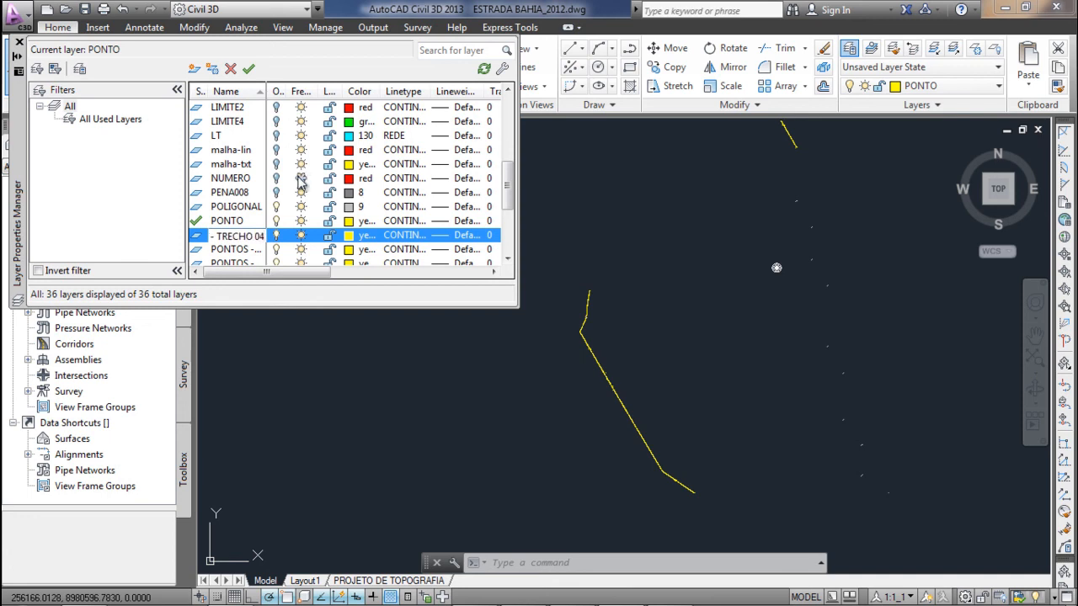
pyautogui.press('Return')
pyautogui.click(20, 41)
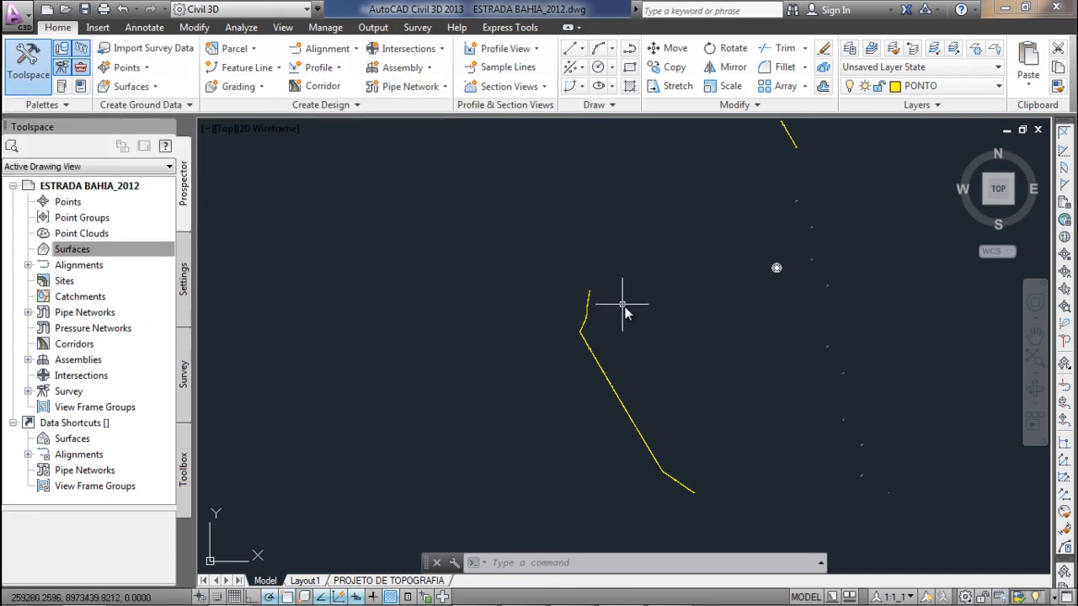
# Select all survey points of the long southwestern stretch and move them to the PONTOS - TRECHO 04 layer.
pyautogui.click(496, 266)
pyautogui.click(839, 258)
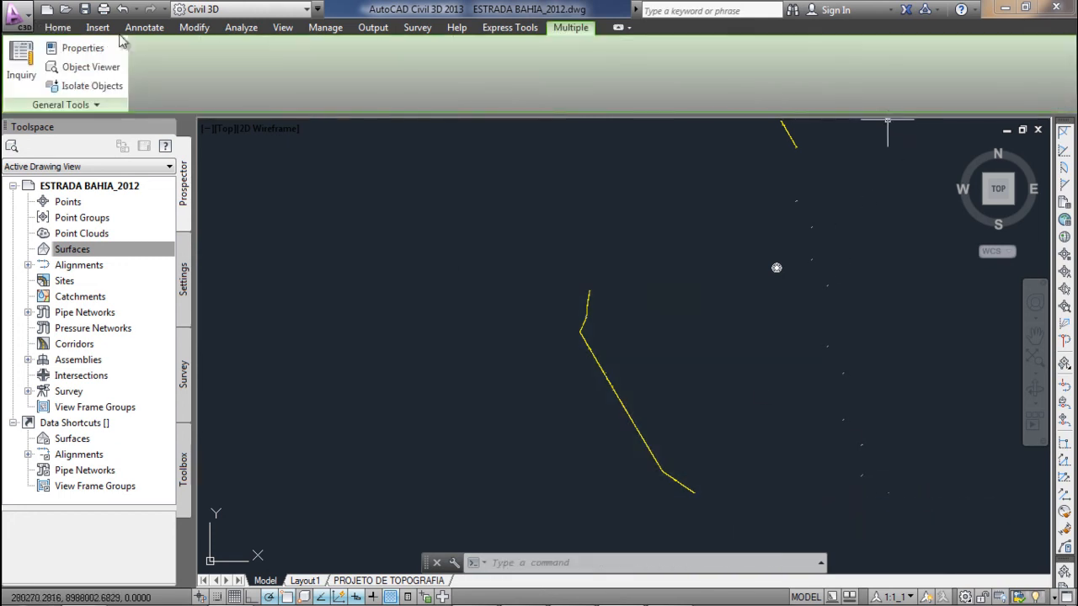
pyautogui.click(57, 27)
pyautogui.click(883, 86)
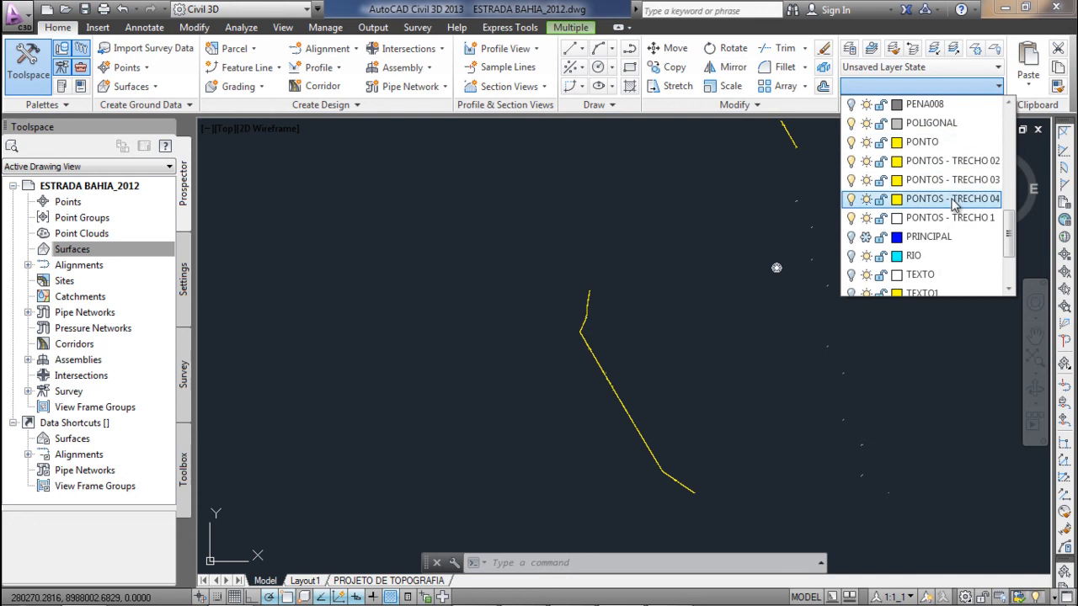
pyautogui.click(952, 198)
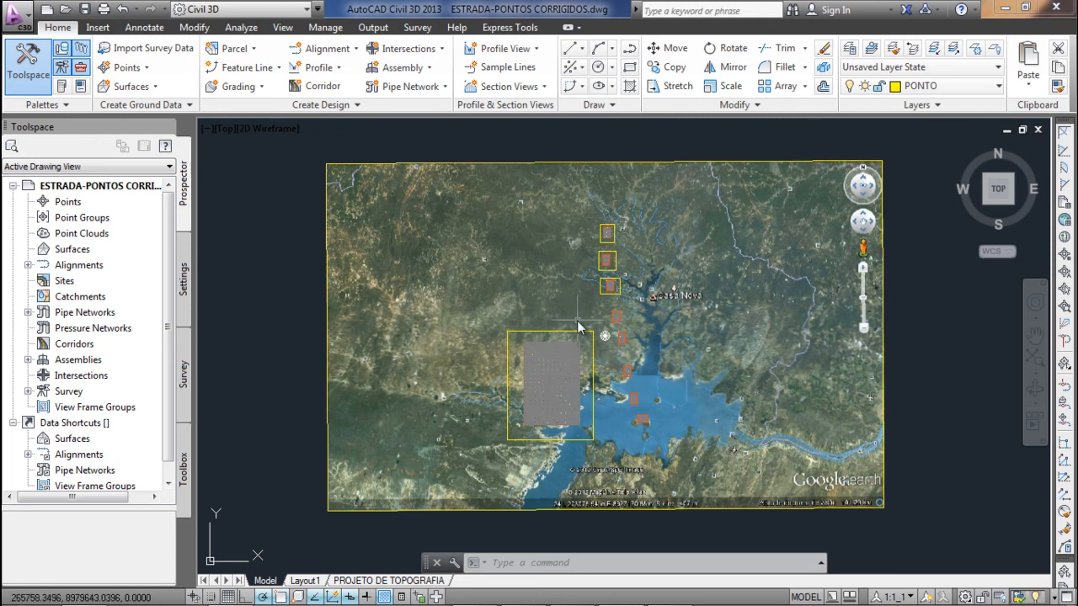
# Start a new drawing and browse for its template to RODOVIAS, Vol.1 - Projetando vicinal em template, _Template, Template-Projeto on drive C.
pyautogui.click(12, 24)
pyautogui.click(38, 97)
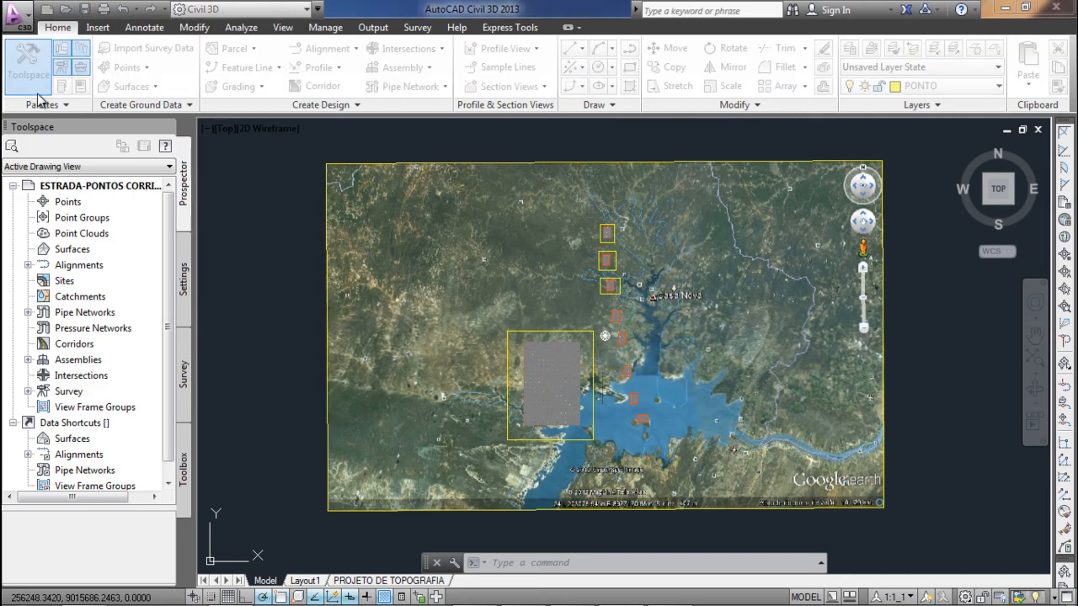
pyautogui.click(570, 140)
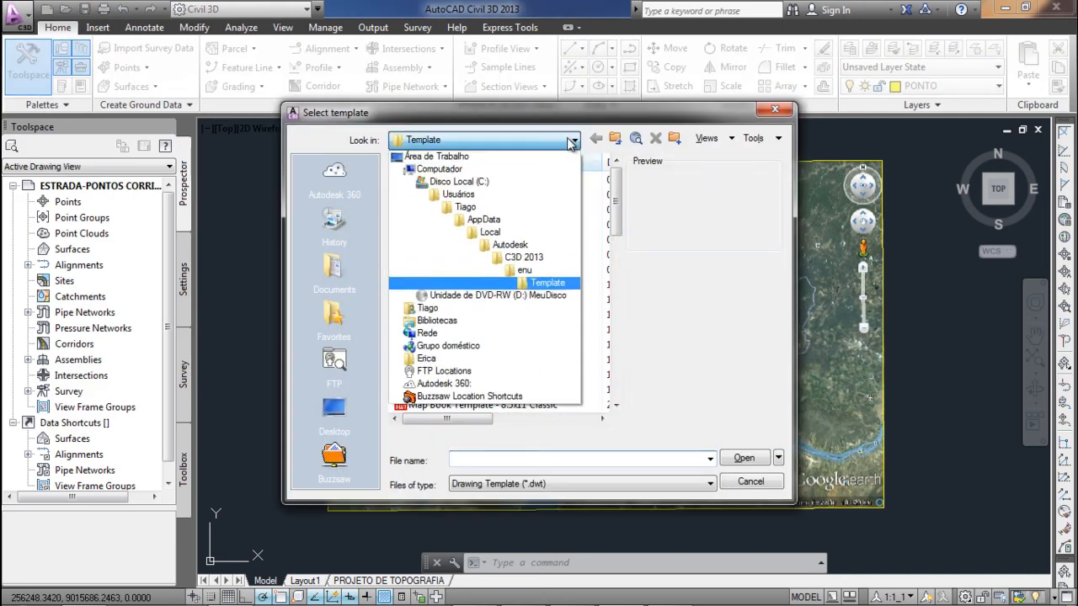
pyautogui.click(467, 183)
pyautogui.doubleClick(457, 195)
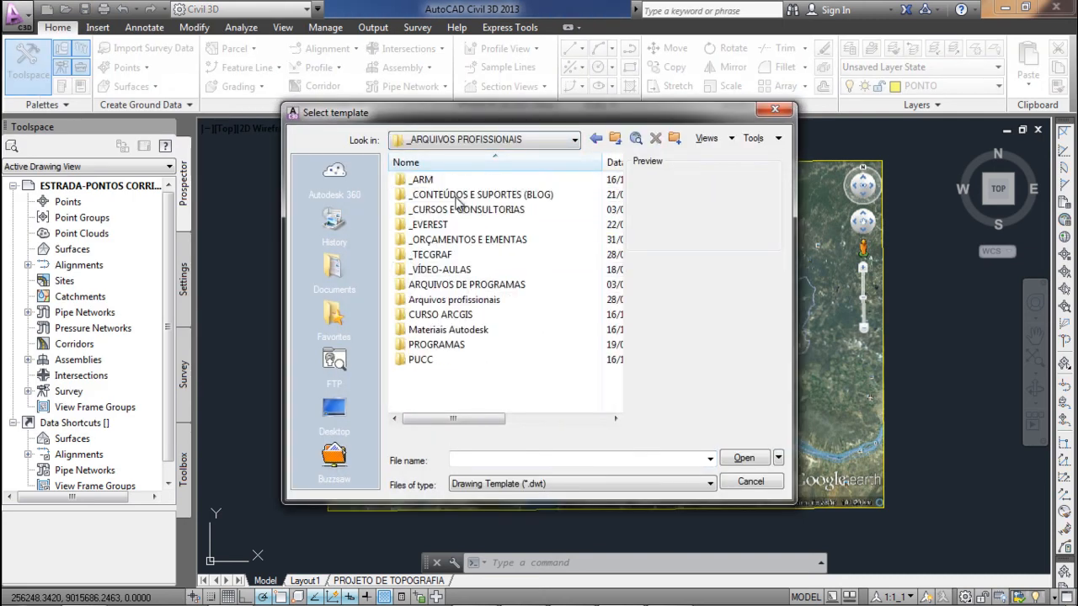
pyautogui.doubleClick(440, 270)
pyautogui.doubleClick(446, 212)
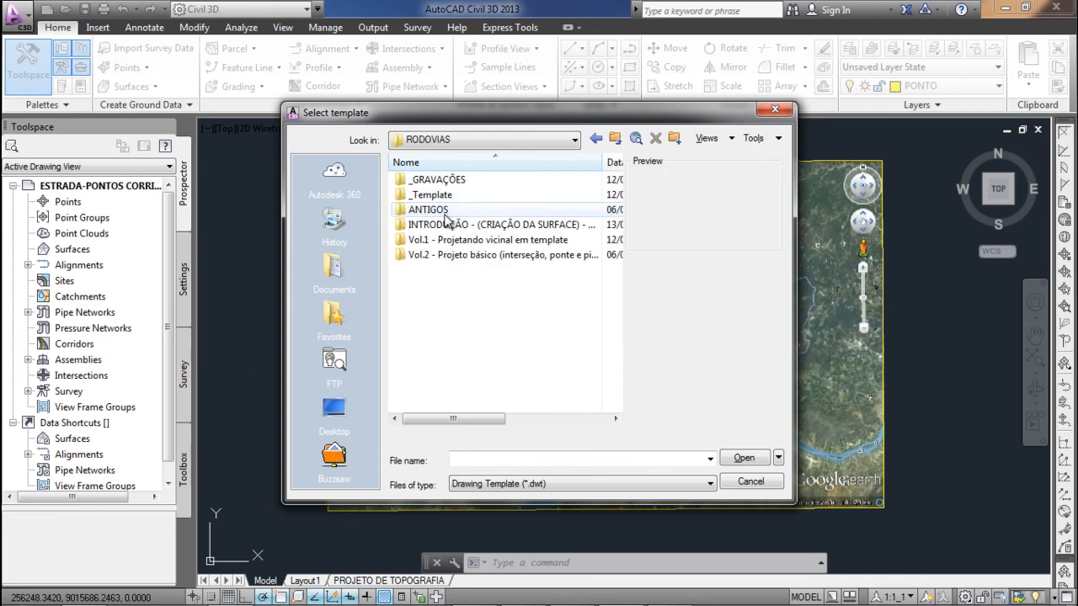
pyautogui.doubleClick(449, 240)
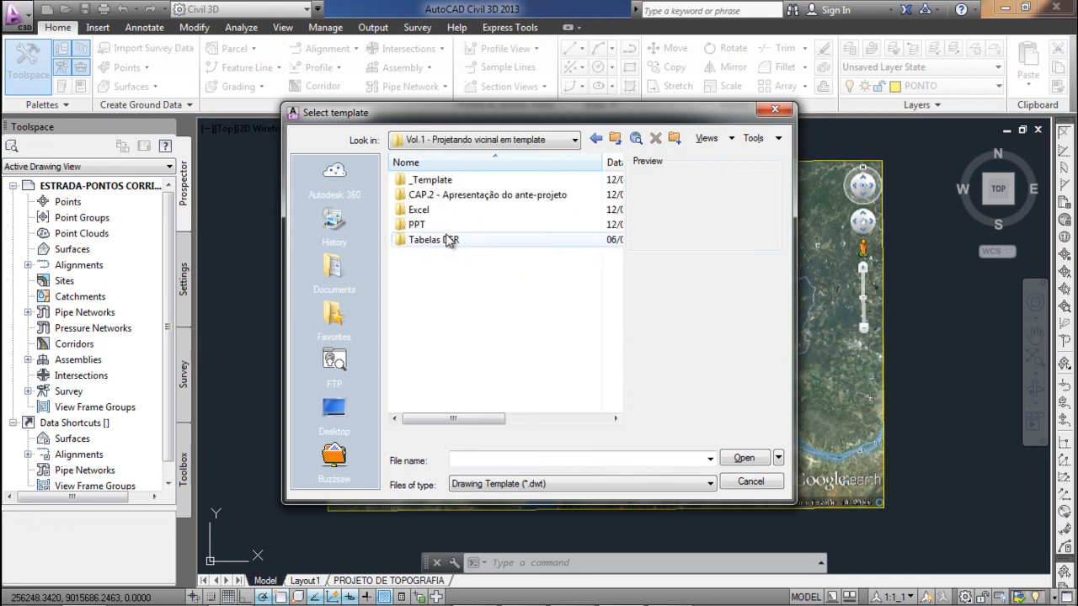
pyautogui.doubleClick(431, 181)
pyautogui.doubleClick(433, 211)
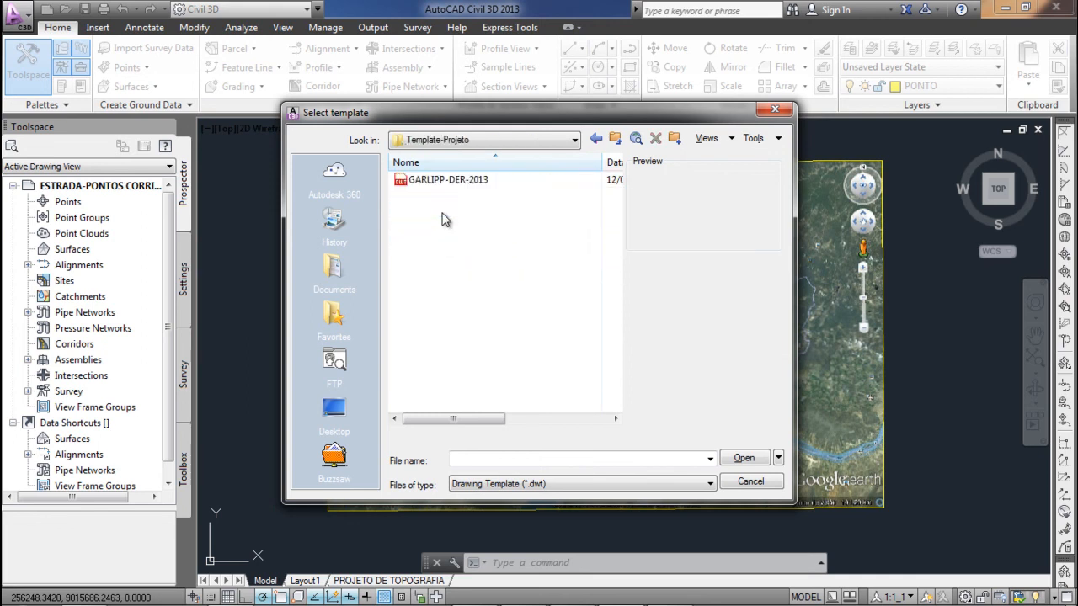
# Create the new drawing from the GARLIPP-DER-2013 template and dismiss the VBA notice.
pyautogui.click(446, 181)
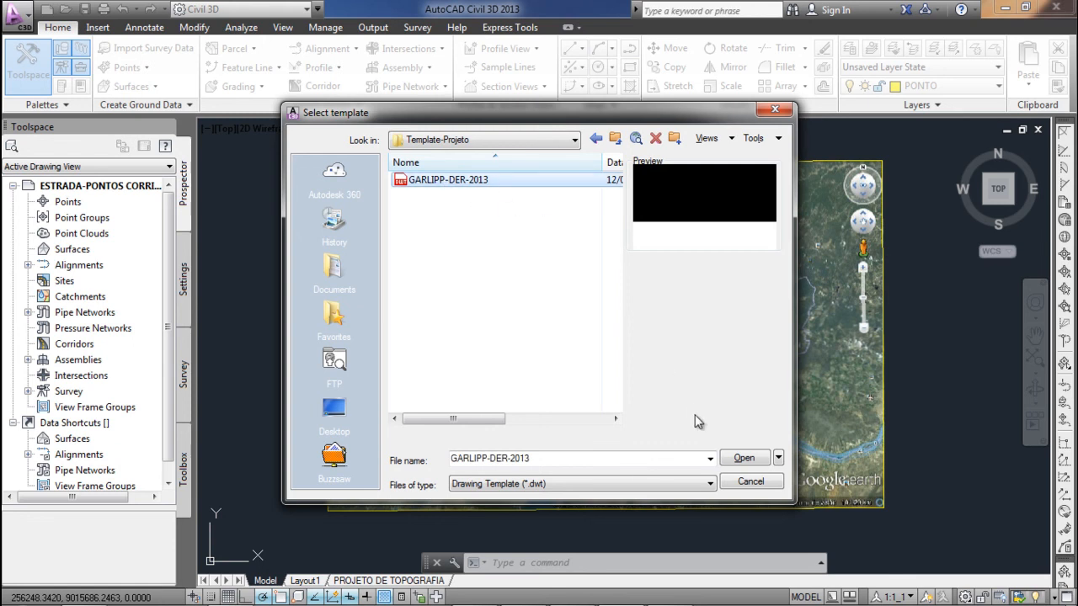
pyautogui.click(756, 457)
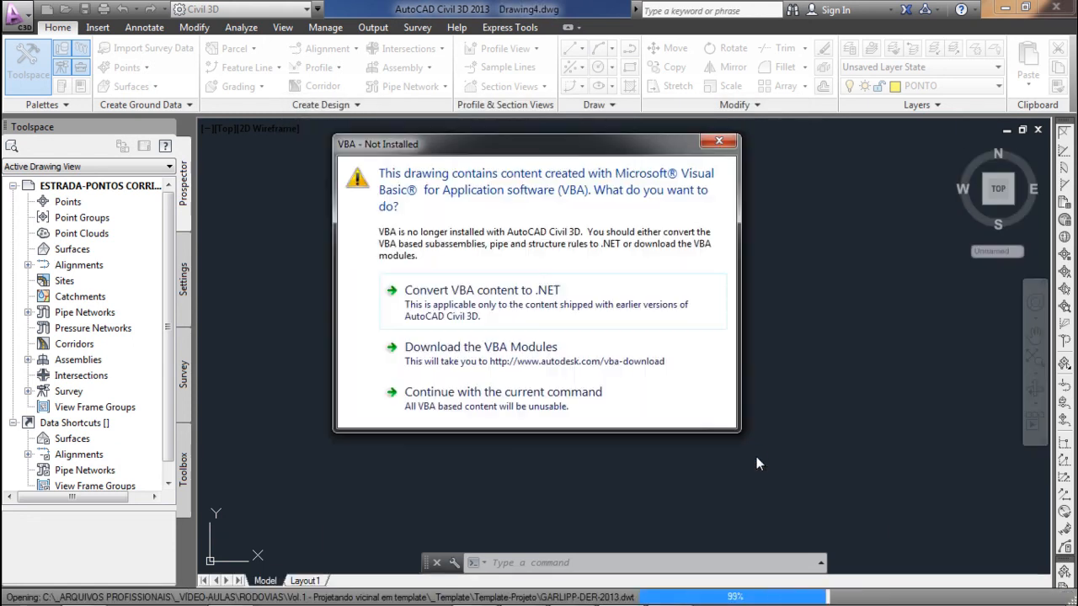
pyautogui.click(719, 140)
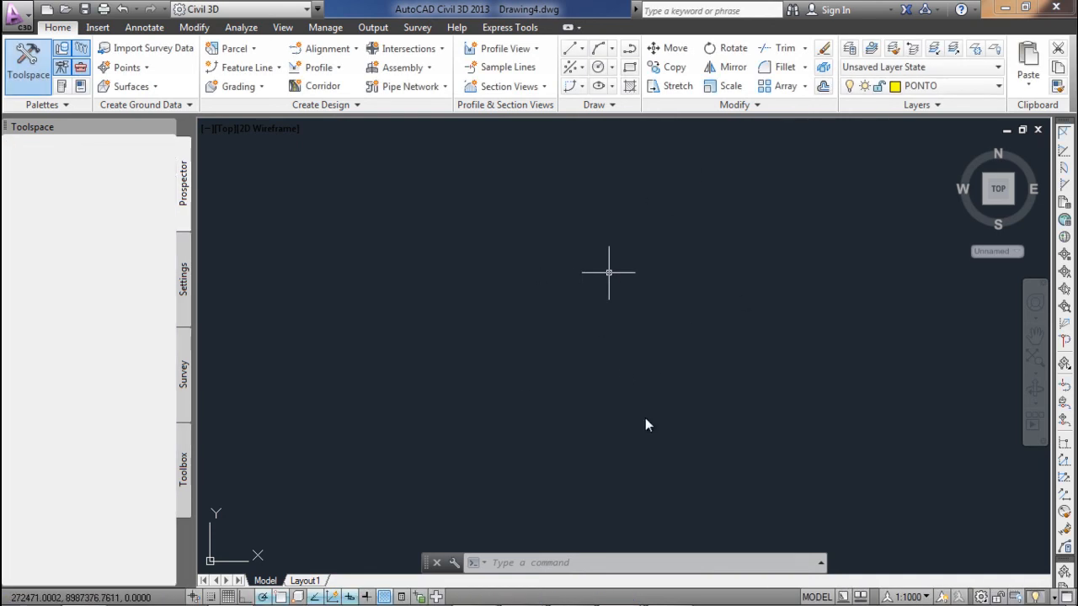
pyautogui.press('Escape')
pyautogui.press('Escape')
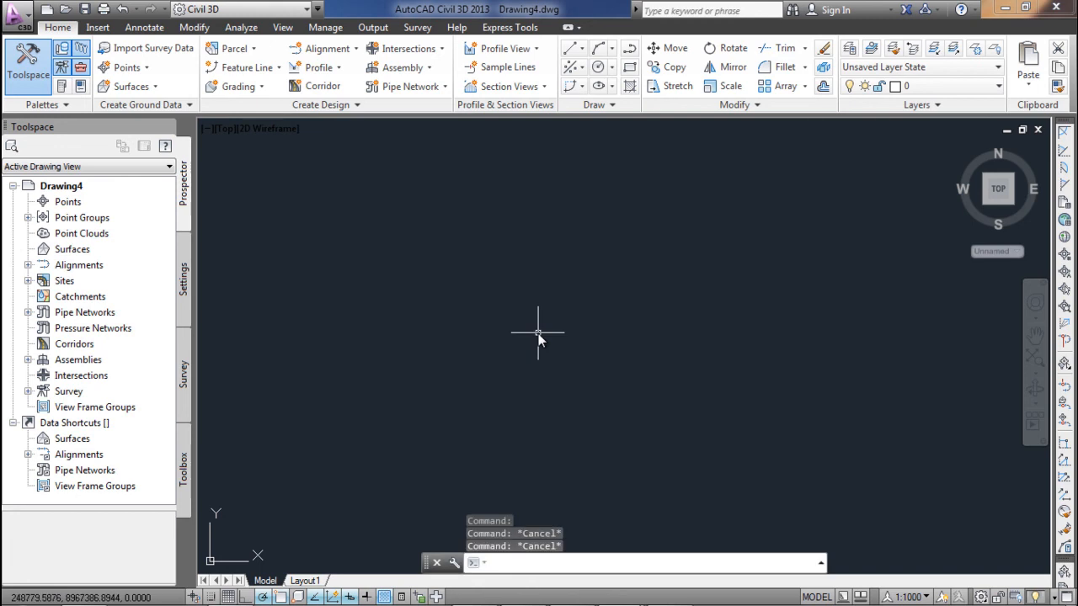
# Select and copy all objects of the ESTRADA-PONTOS CORRIGIDOS drawing, including the satellite image.
pyautogui.hotkey('ctrl', 'Tab')
pyautogui.scroll(-4, 543, 313)
pyautogui.scroll(4, 542, 311)
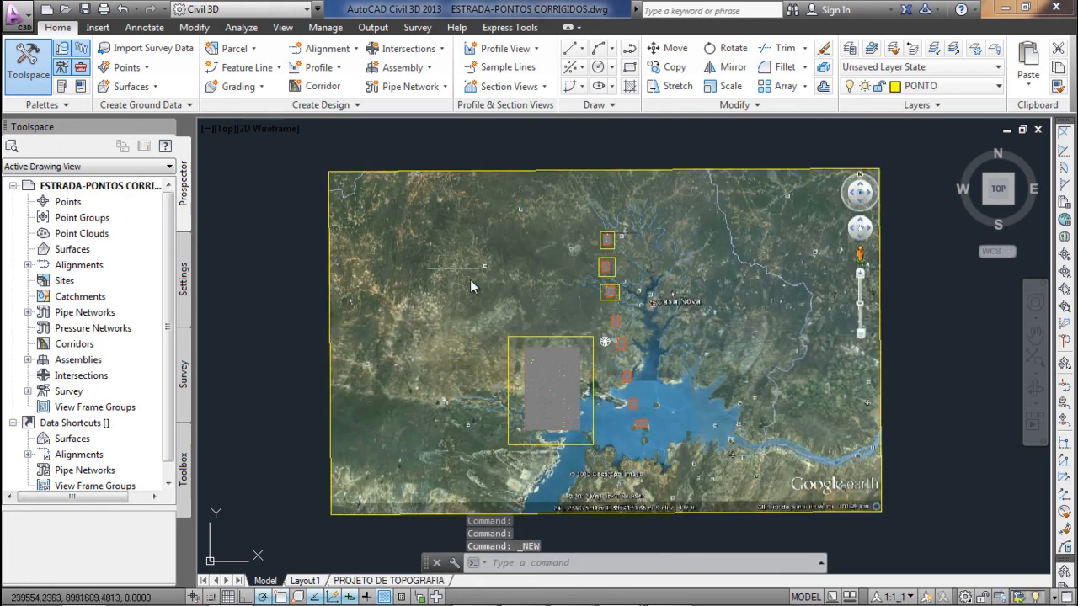
pyautogui.click(289, 151)
pyautogui.scroll(-4, 734, 466)
pyautogui.click(815, 492)
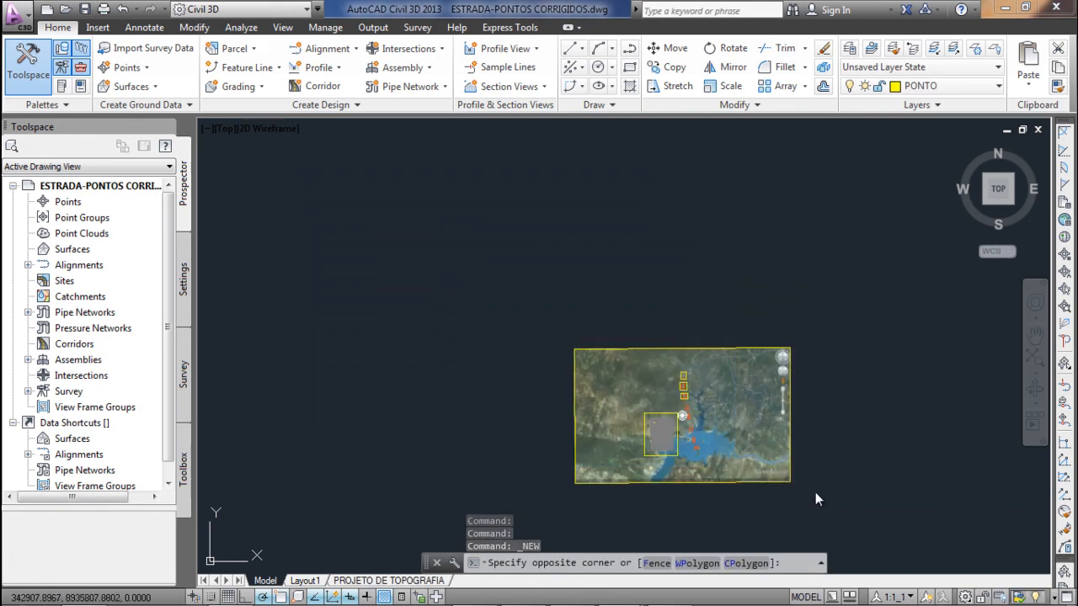
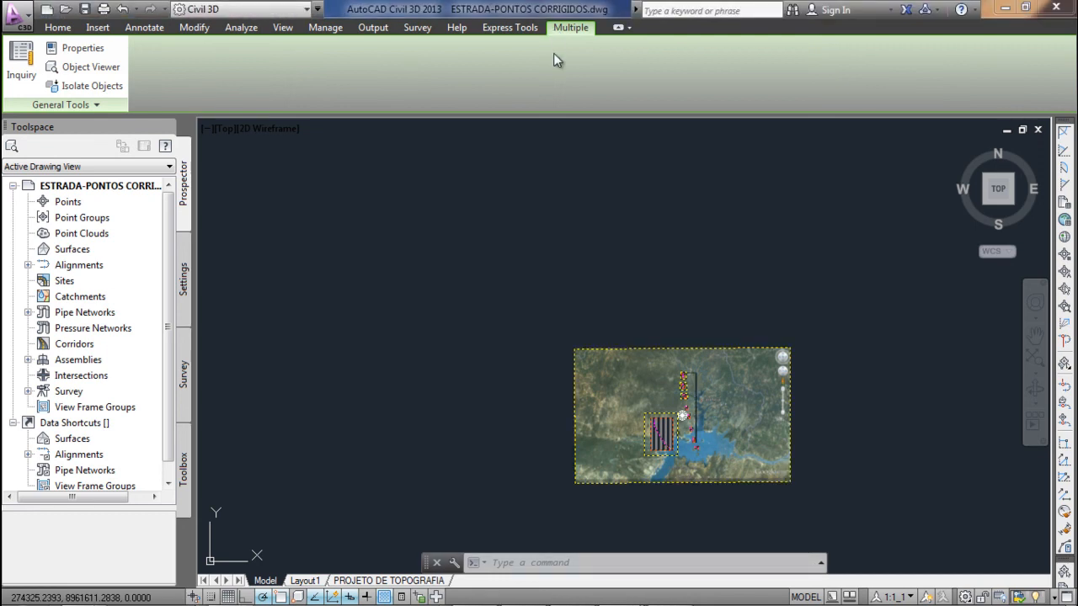
# Paste the copied objects into the new template-based drawing at their original coordinates.
pyautogui.hotkey('ctrl', 'Tab')
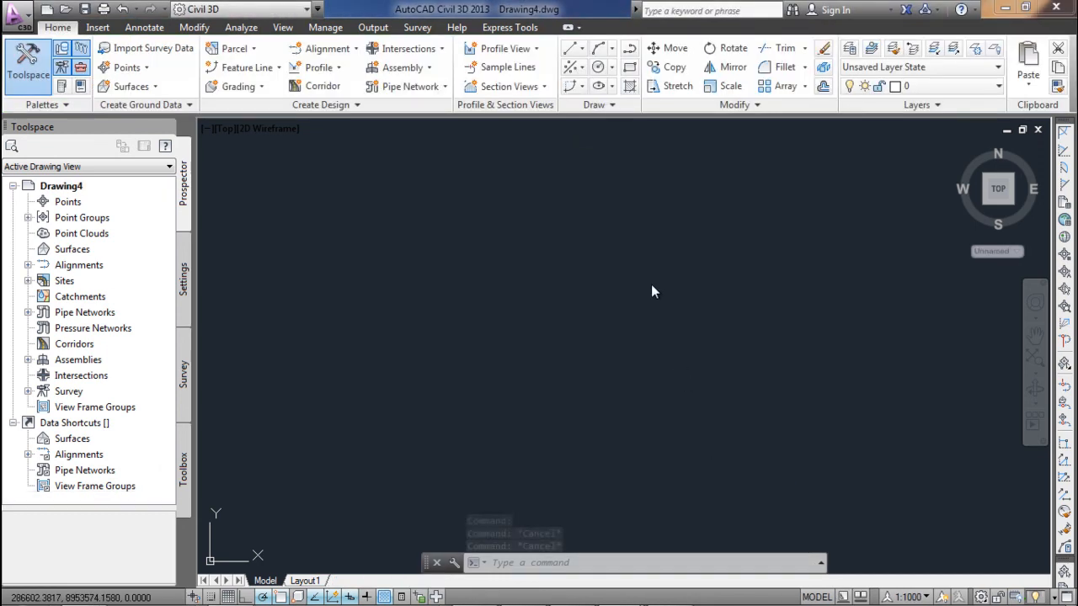
pyautogui.click(1022, 92)
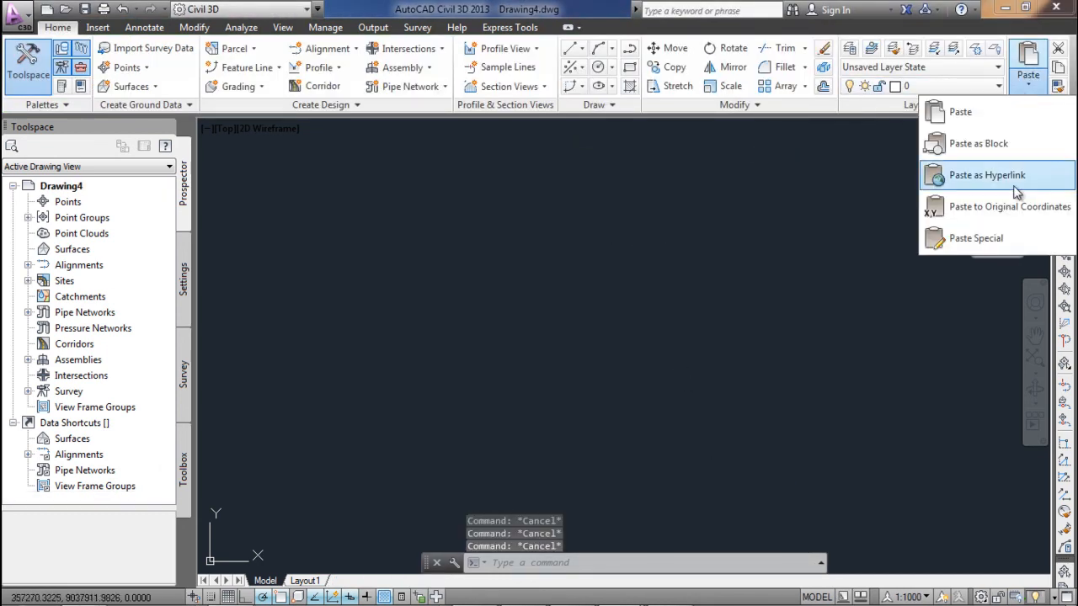
pyautogui.click(999, 212)
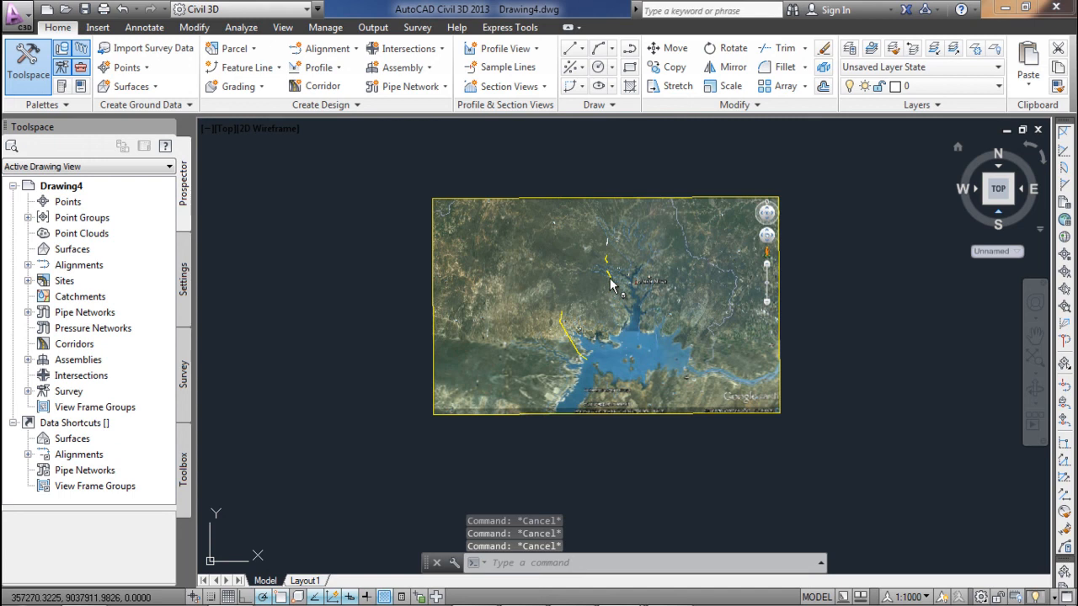
# Compare the pasted objects with those in the source drawing ESTRADA-PONTOS CORRIGIDOS and clear the selection there.
pyautogui.click(586, 297)
pyautogui.press('Escape')
pyautogui.press('Escape')
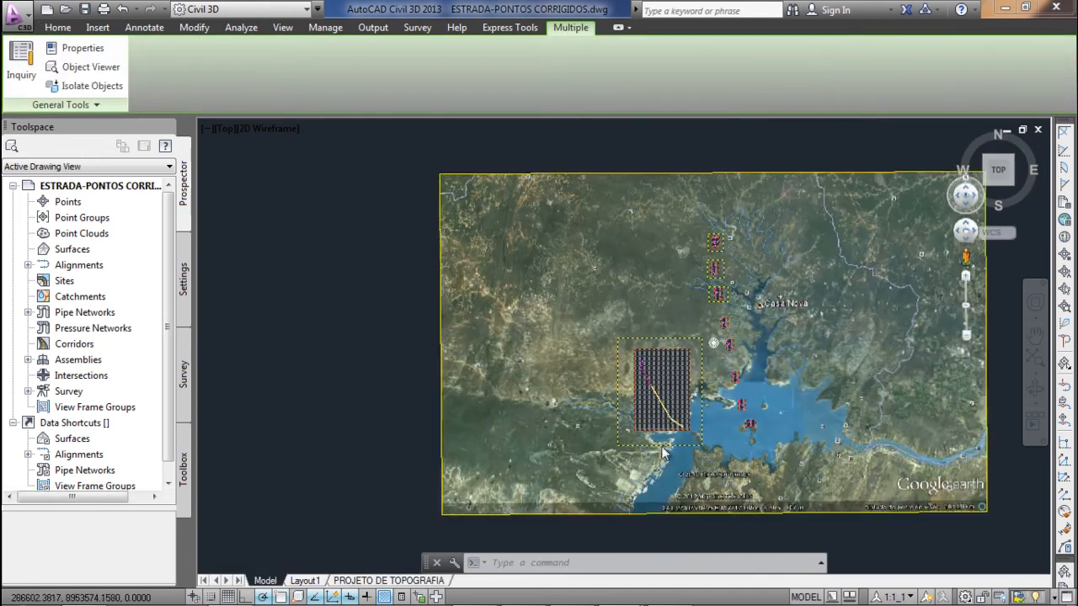
pyautogui.scroll(2, 662, 455)
pyautogui.press('Escape')
pyautogui.scroll(2, 644, 476)
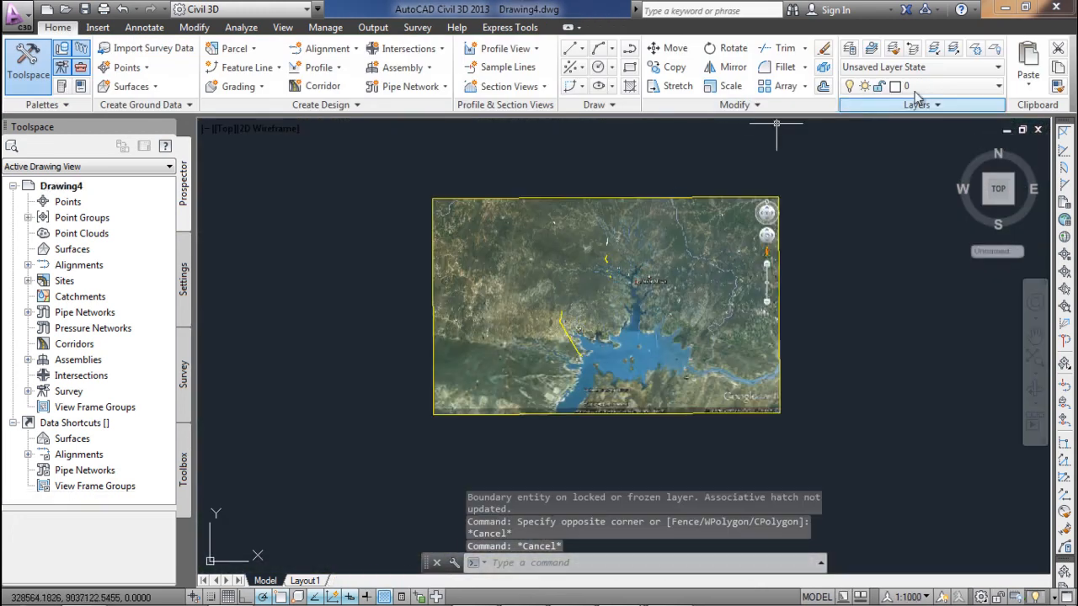
# Turn on, thaw and unlock all layers of the new drawing in the Layer Properties Manager.
pyautogui.click(918, 86)
pyautogui.click(858, 97)
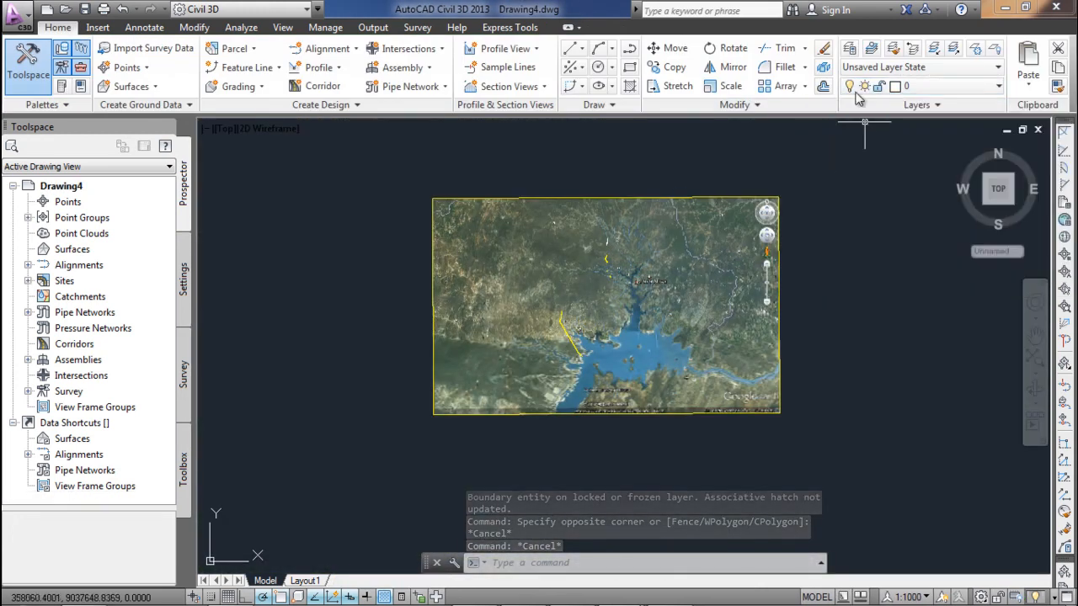
pyautogui.click(849, 48)
pyautogui.rightClick(217, 195)
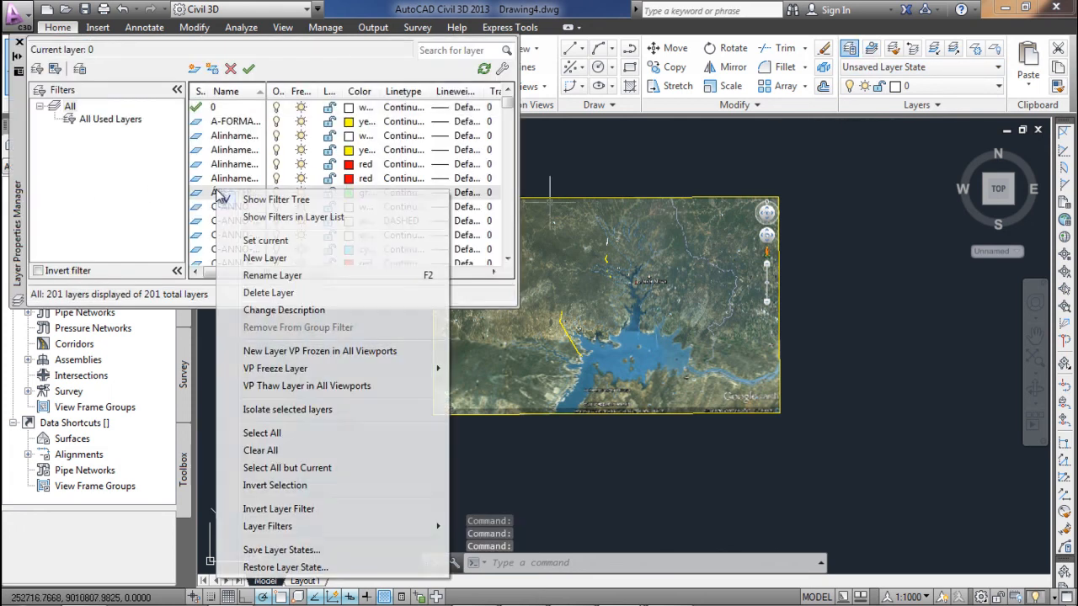
pyautogui.click(261, 433)
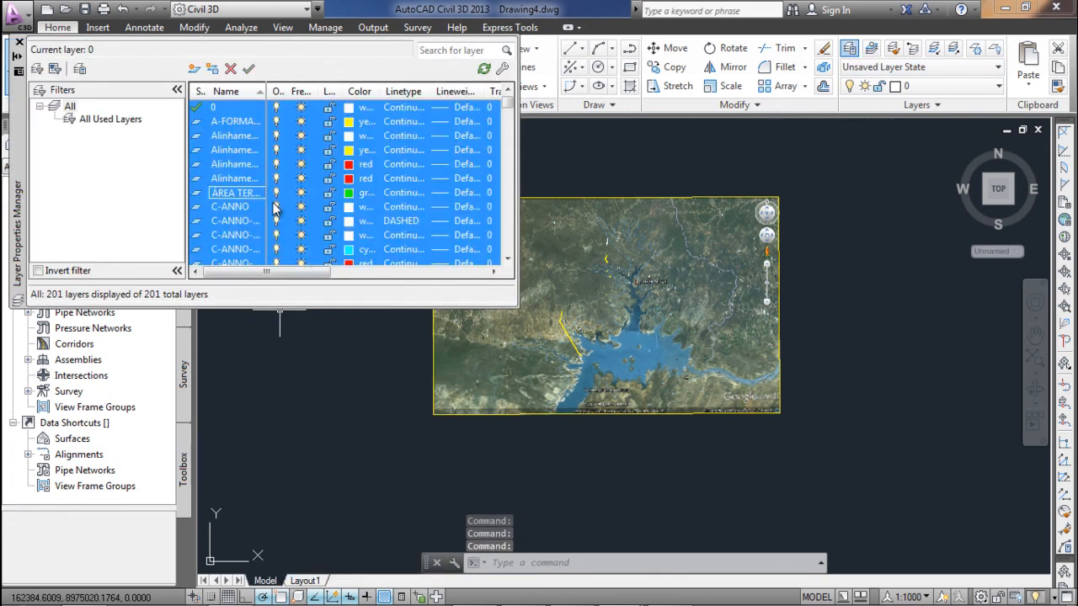
pyautogui.click(275, 207)
pyautogui.click(460, 303)
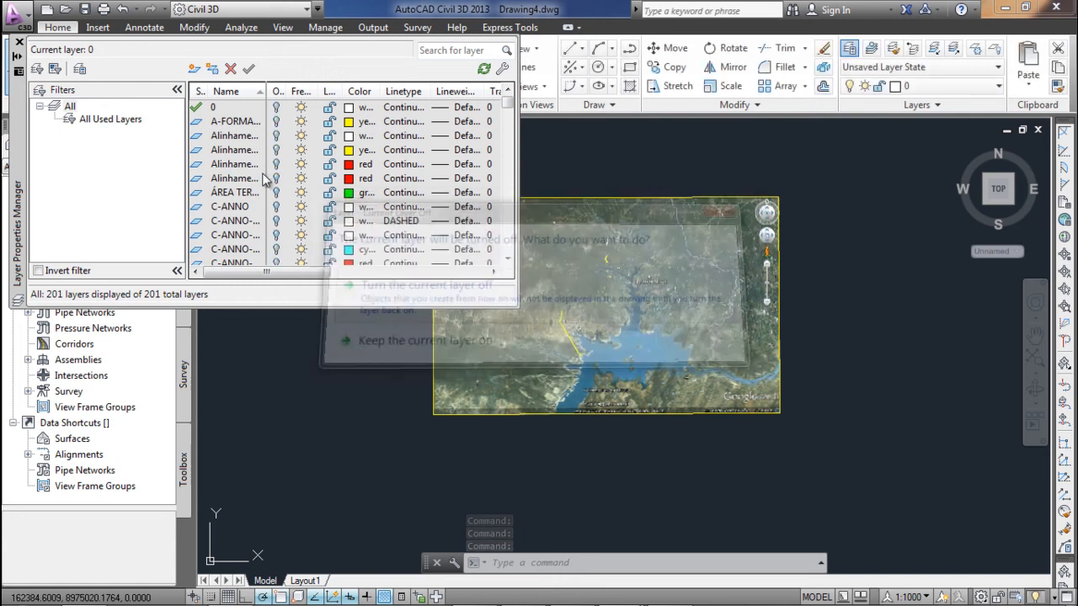
pyautogui.click(301, 193)
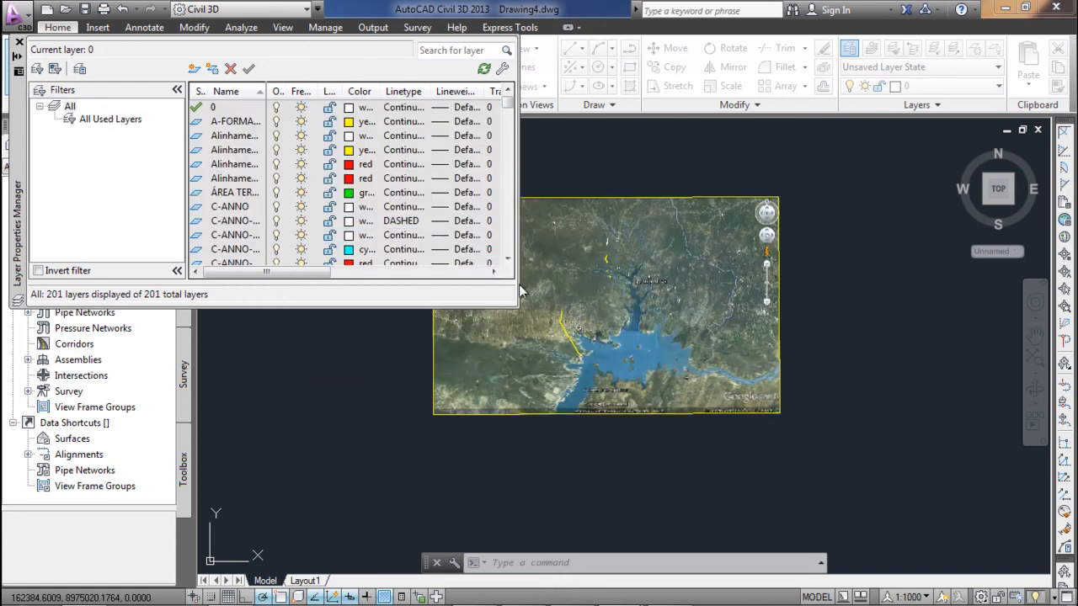
pyautogui.click(641, 336)
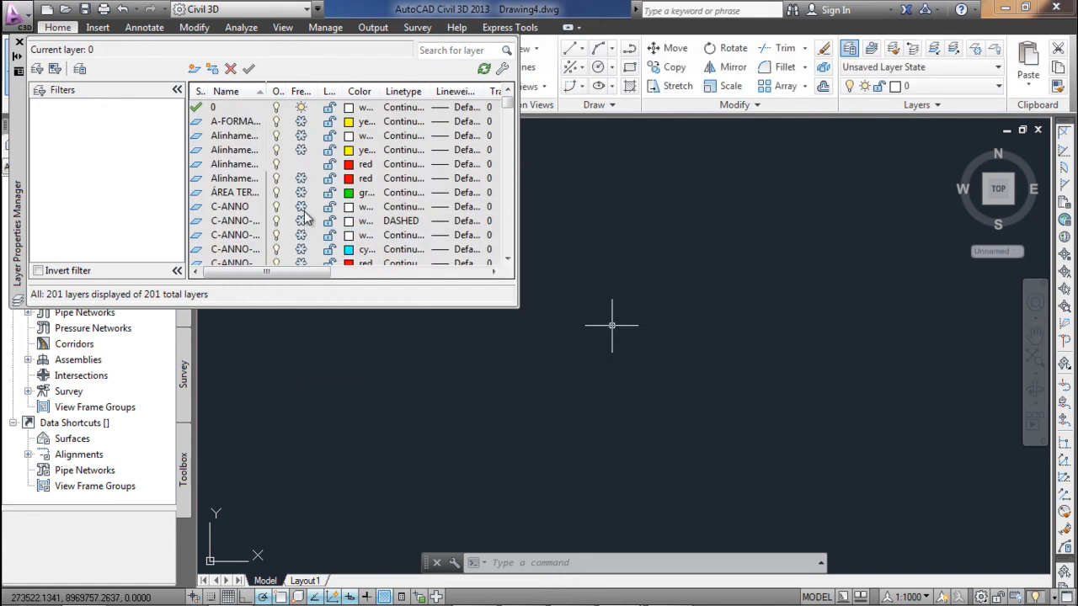
pyautogui.click(327, 211)
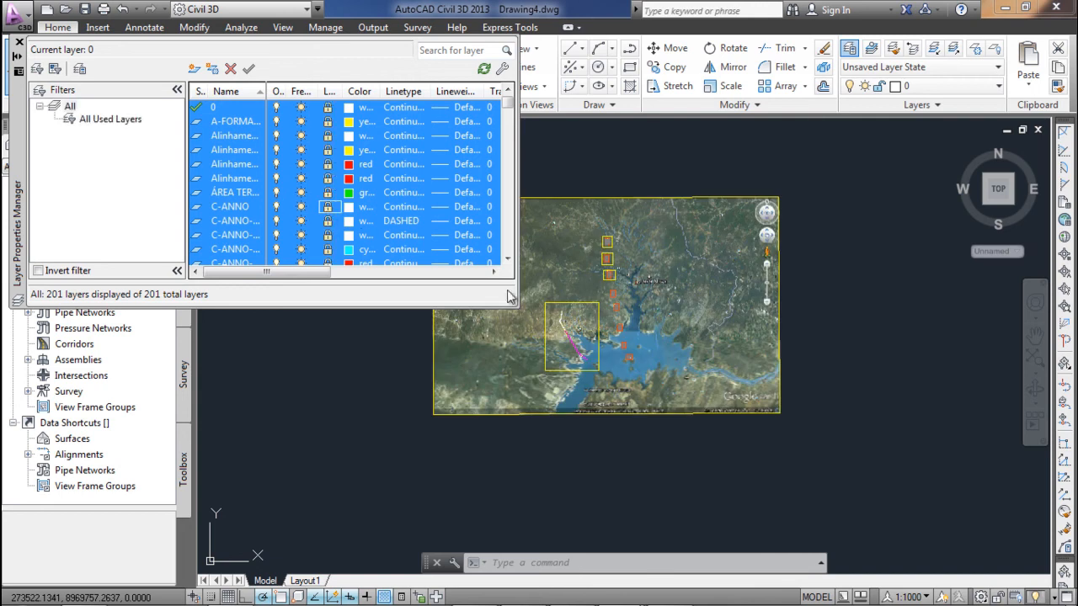
pyautogui.click(326, 205)
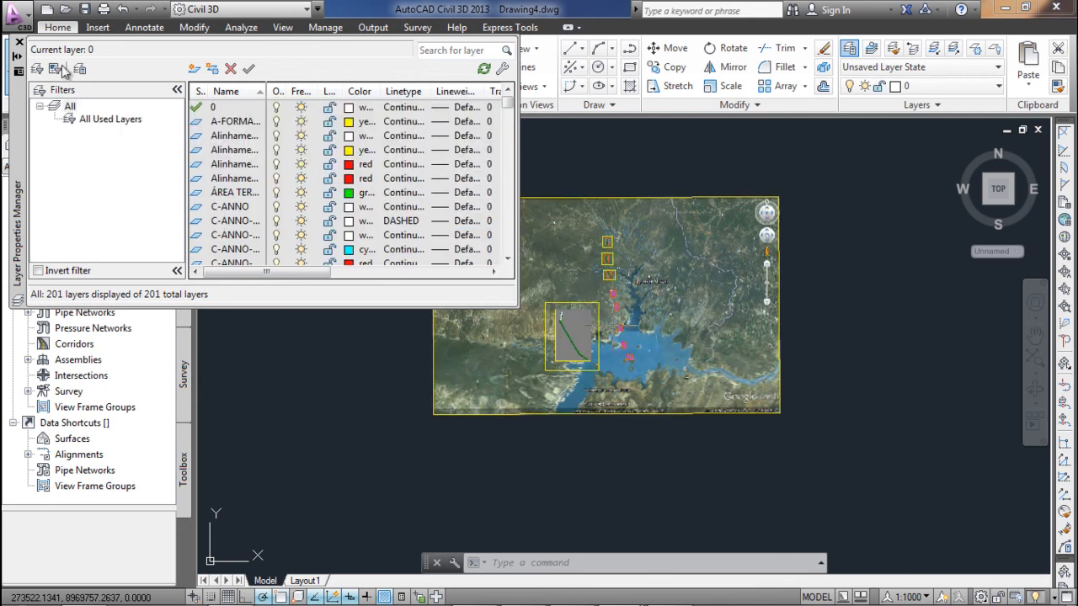
pyautogui.click(19, 42)
# Save the new drawing as TRECHO 01 in the Pista simples folder, in AutoCAD 2013 Drawing format.
pyautogui.scroll(2, 614, 345)
pyautogui.moveTo(615, 340); pyautogui.dragTo(641, 384, button='middle')
pyautogui.click(17, 15)
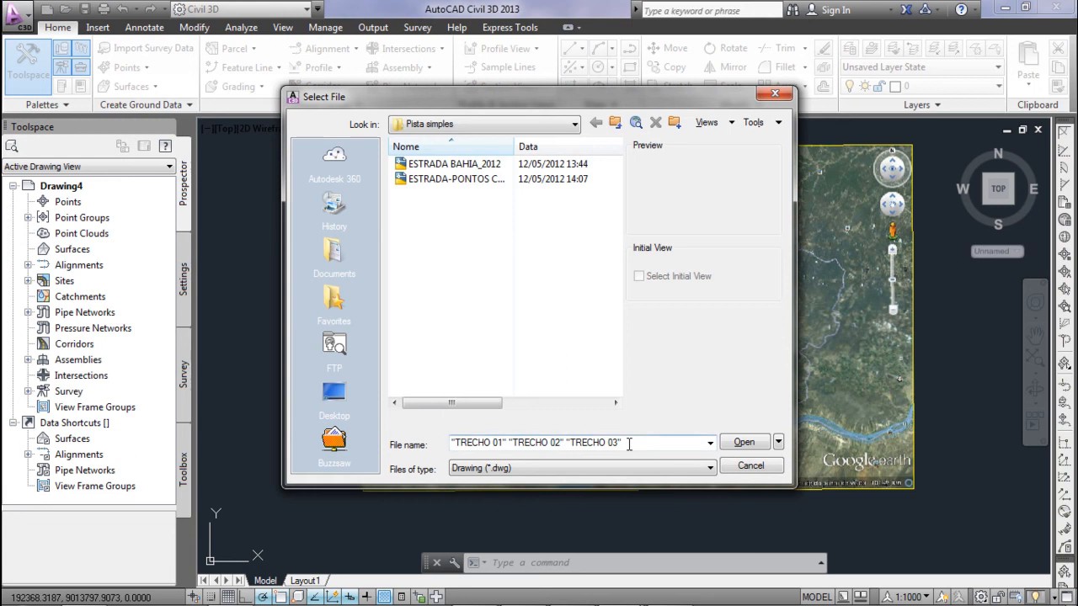
pyautogui.press('Escape')
pyautogui.click(16, 15)
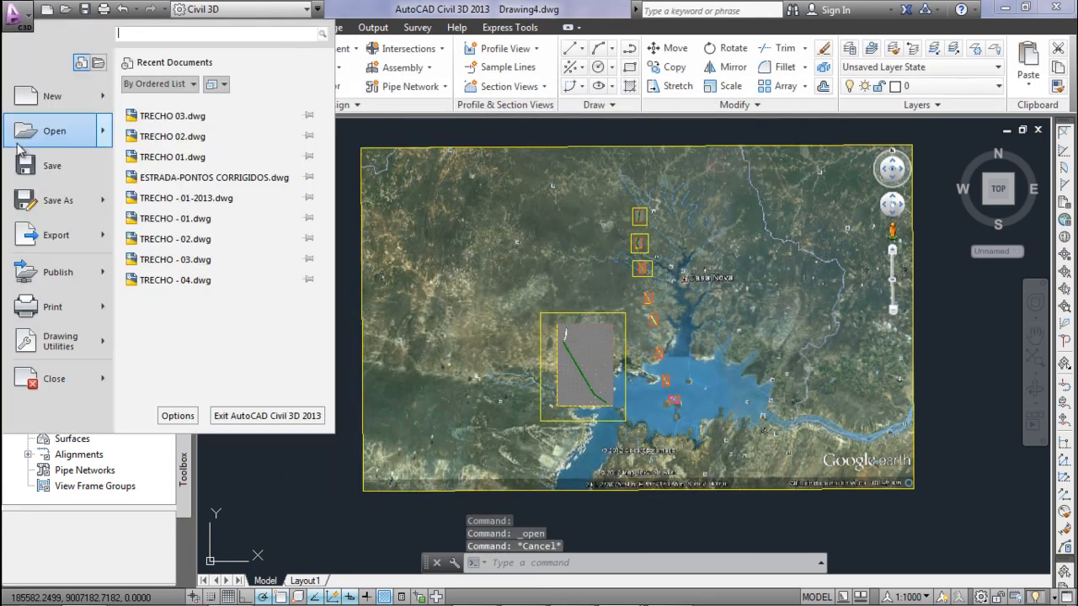
pyautogui.click(51, 199)
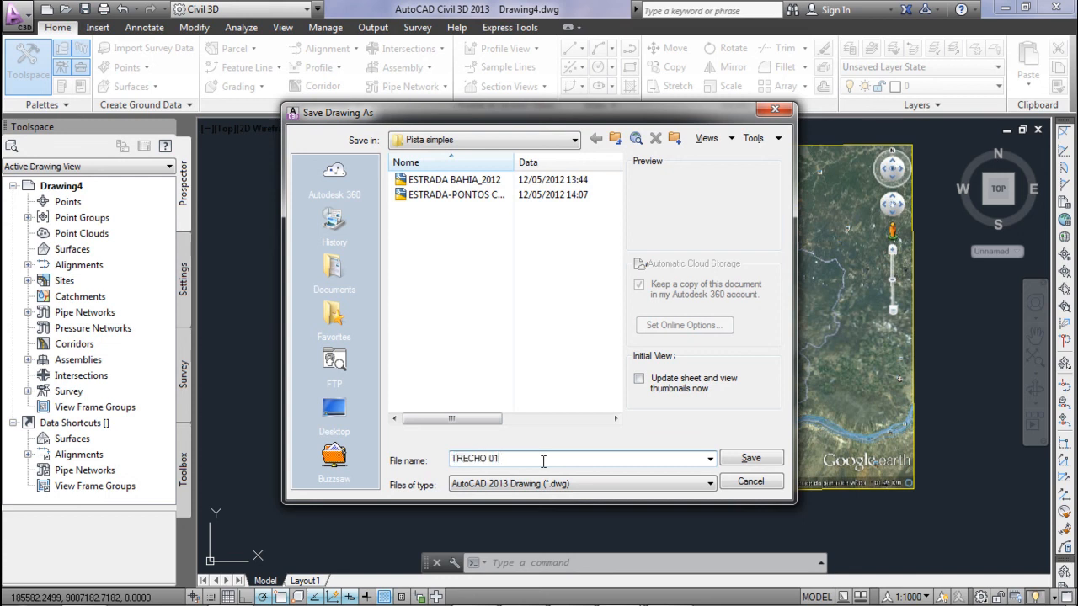
pyautogui.press('Return')
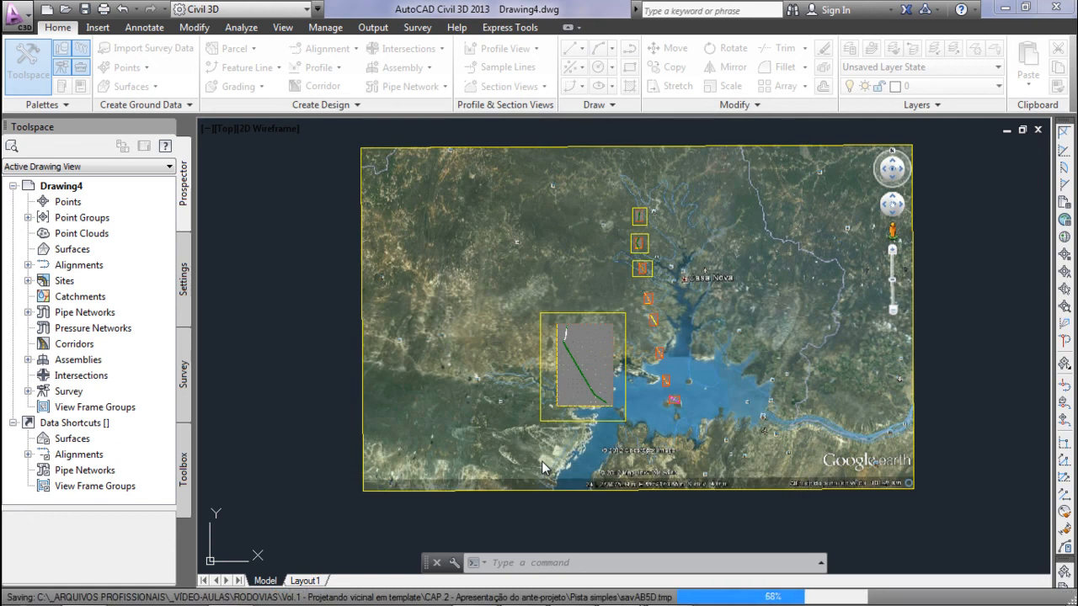
# Start LAYISO and pick an elevation label, the survey points and the outer line along the northernmost road stretch.
pyautogui.scroll(8, 625, 206)
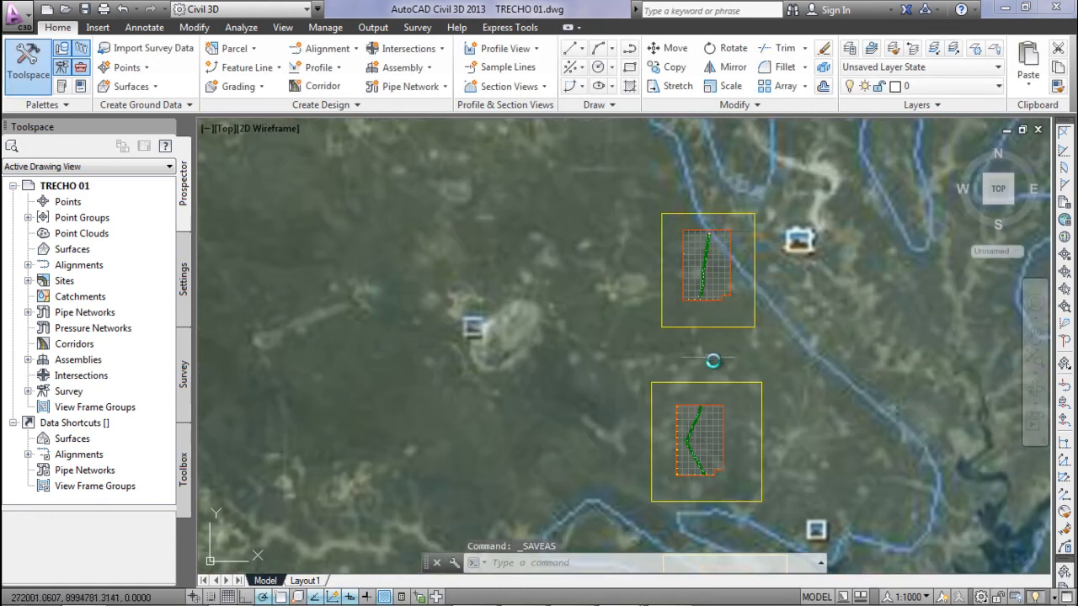
pyautogui.write('LAYISO')
pyautogui.press('Return')
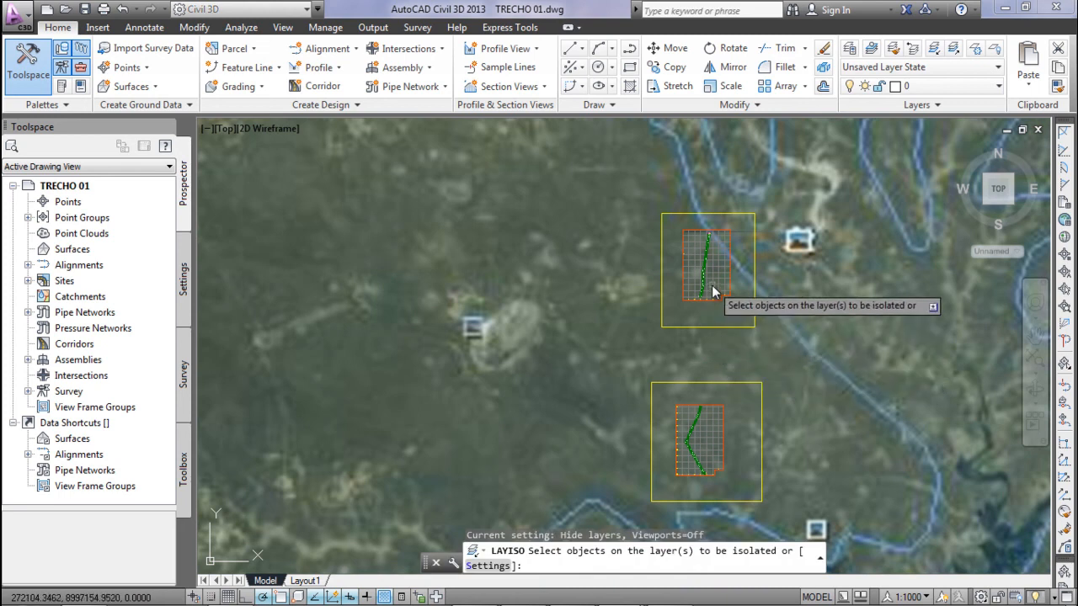
pyautogui.scroll(6, 709, 282)
pyautogui.scroll(5, 639, 279)
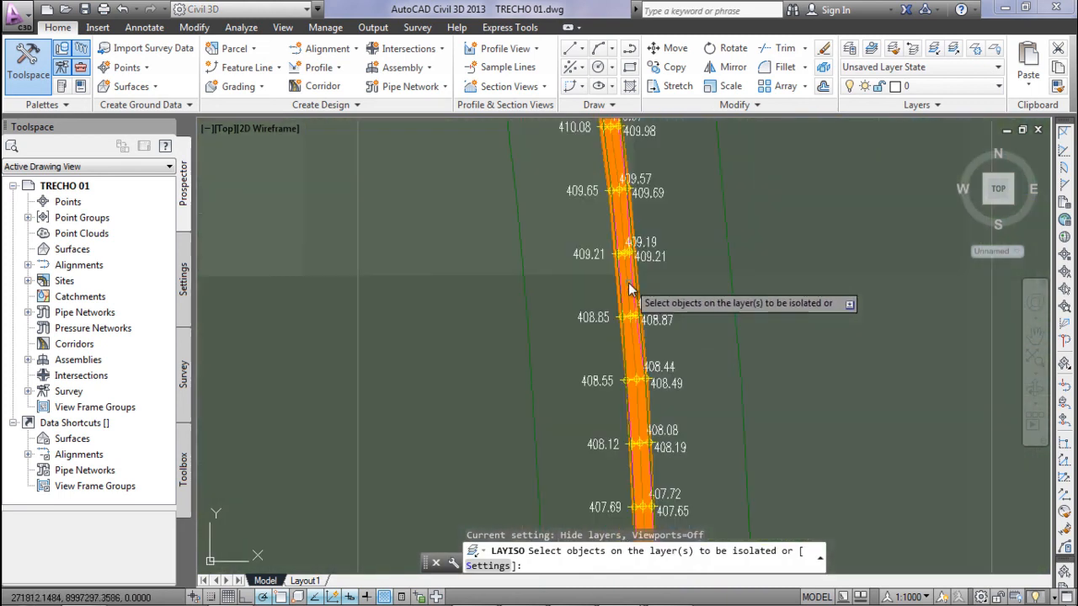
pyautogui.click(652, 246)
pyautogui.click(590, 238)
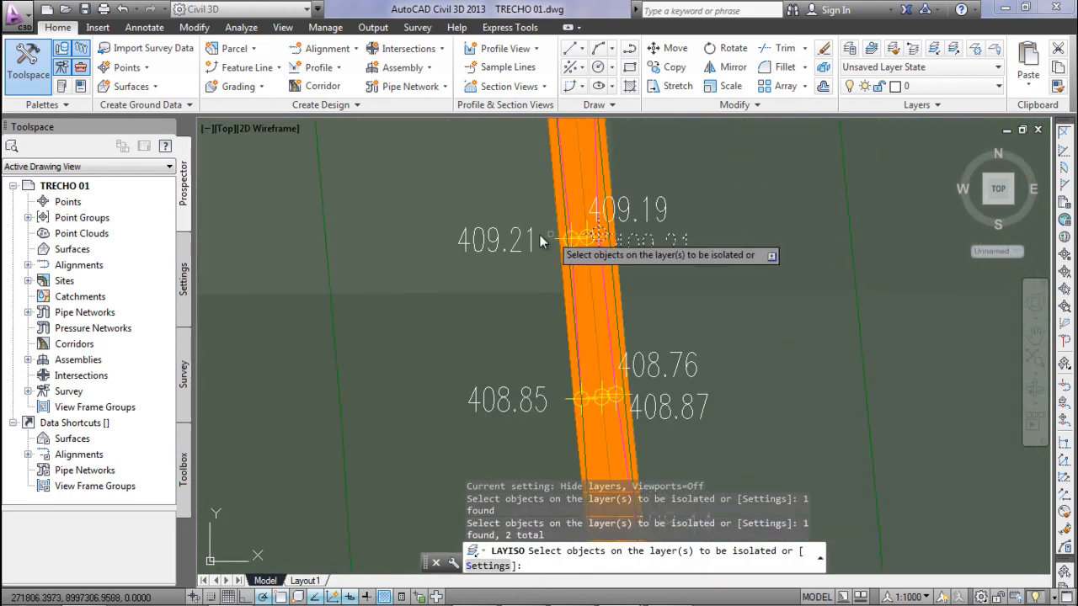
pyautogui.click(326, 237)
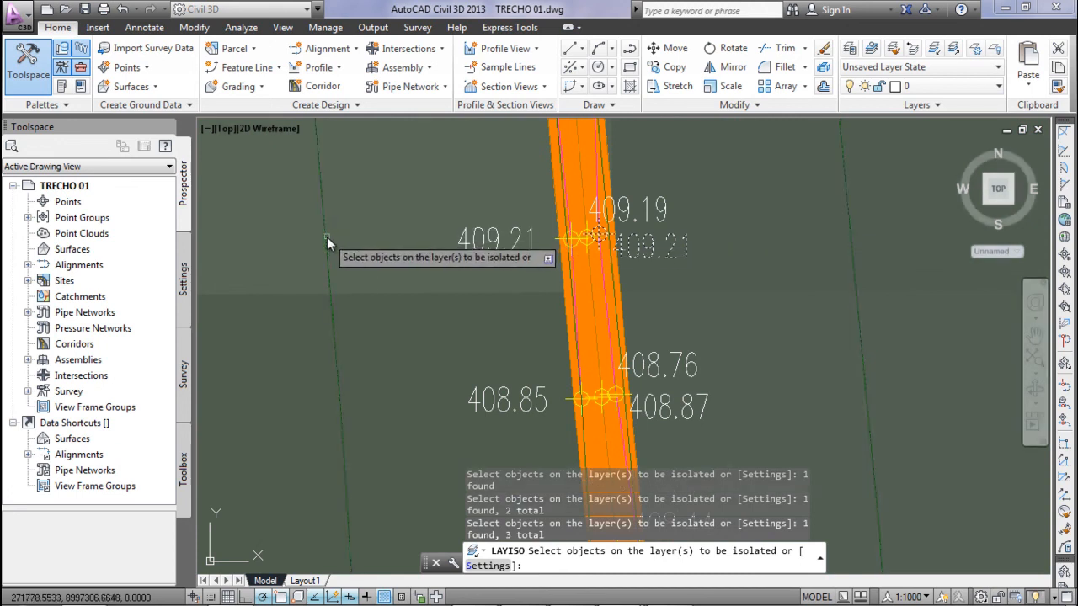
pyautogui.scroll(-10, 473, 294)
pyautogui.click(473, 294)
pyautogui.scroll(-4, 474, 294)
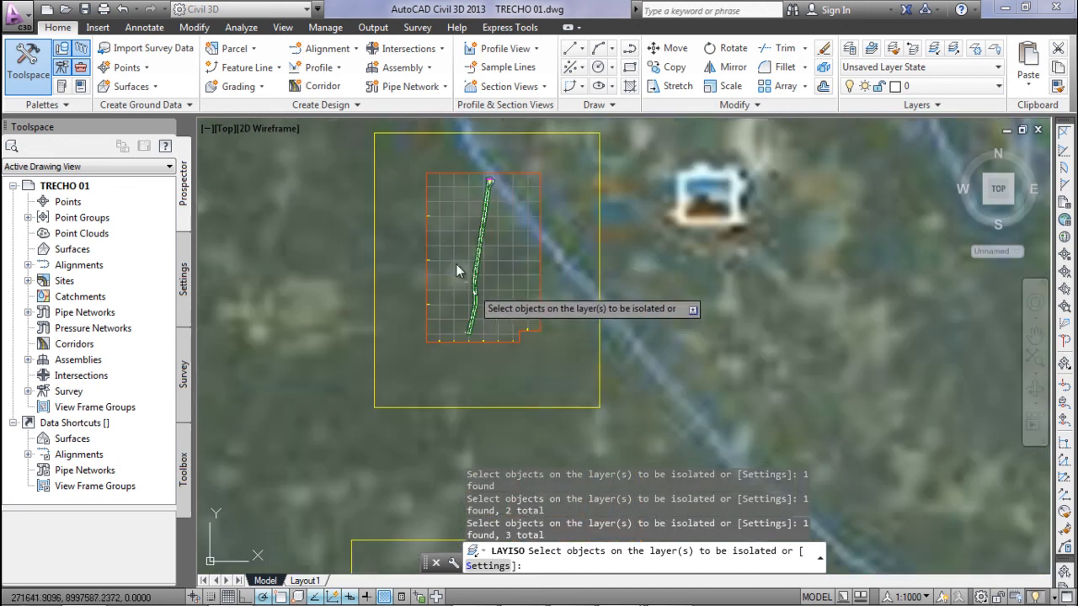
# Add the stretch's grid lines, grid border and coordinate labels plus the satellite image border, and isolate the picked layers.
pyautogui.click(437, 196)
pyautogui.click(429, 202)
pyautogui.click(428, 207)
pyautogui.click(428, 221)
pyautogui.scroll(10, 407, 225)
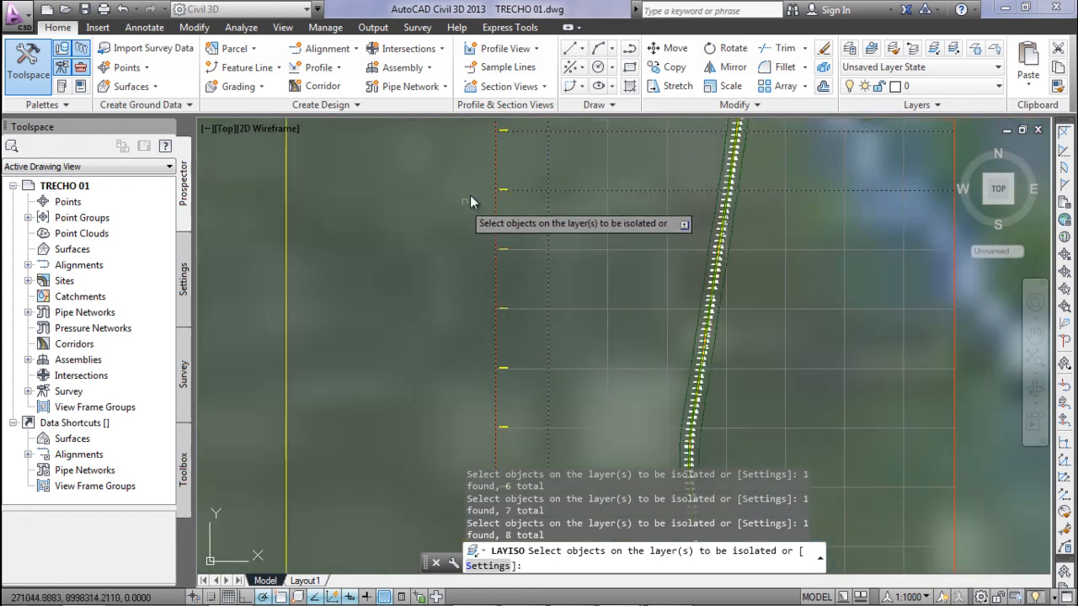
pyautogui.click(560, 232)
pyautogui.scroll(-10, 551, 230)
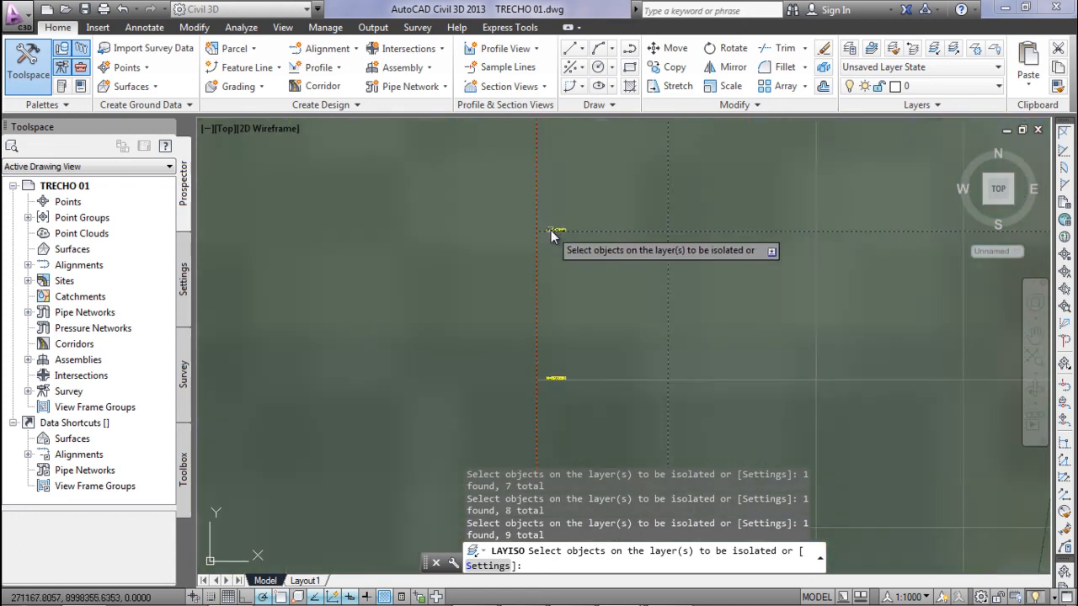
pyautogui.scroll(-10, 551, 230)
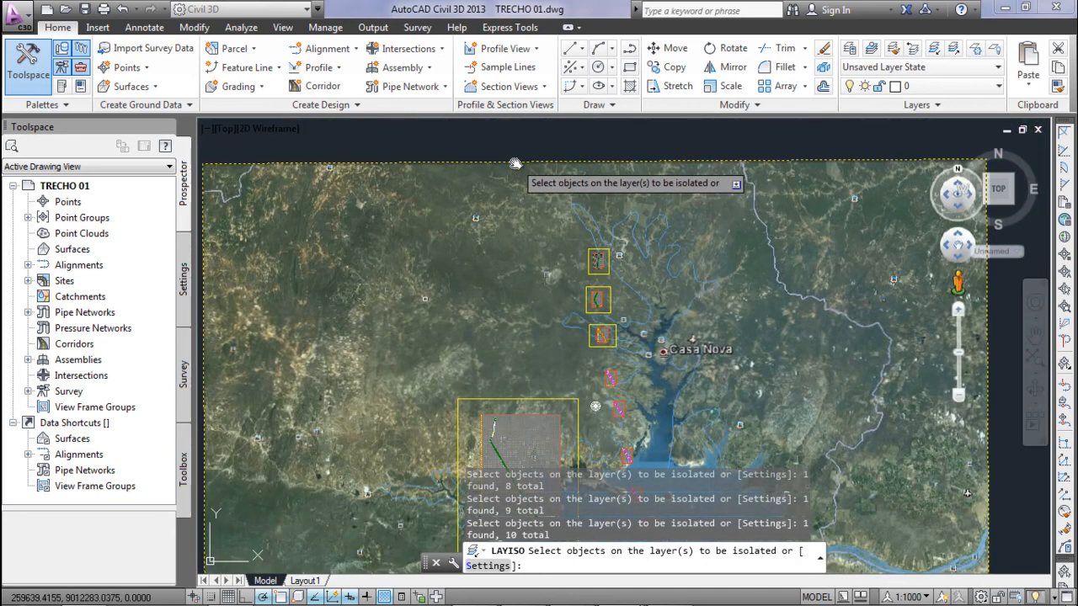
pyautogui.click(516, 163)
pyautogui.press('Return')
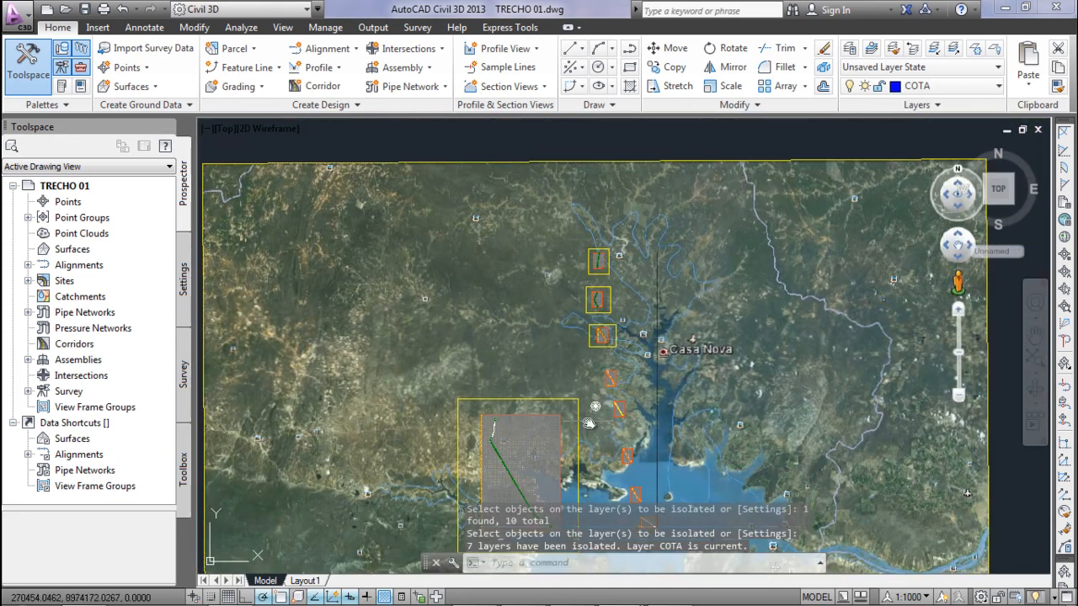
# Examine the isolated objects of the second road stretch, including its points, elevation labels and grid.
pyautogui.scroll(6, 596, 281)
pyautogui.click(501, 297)
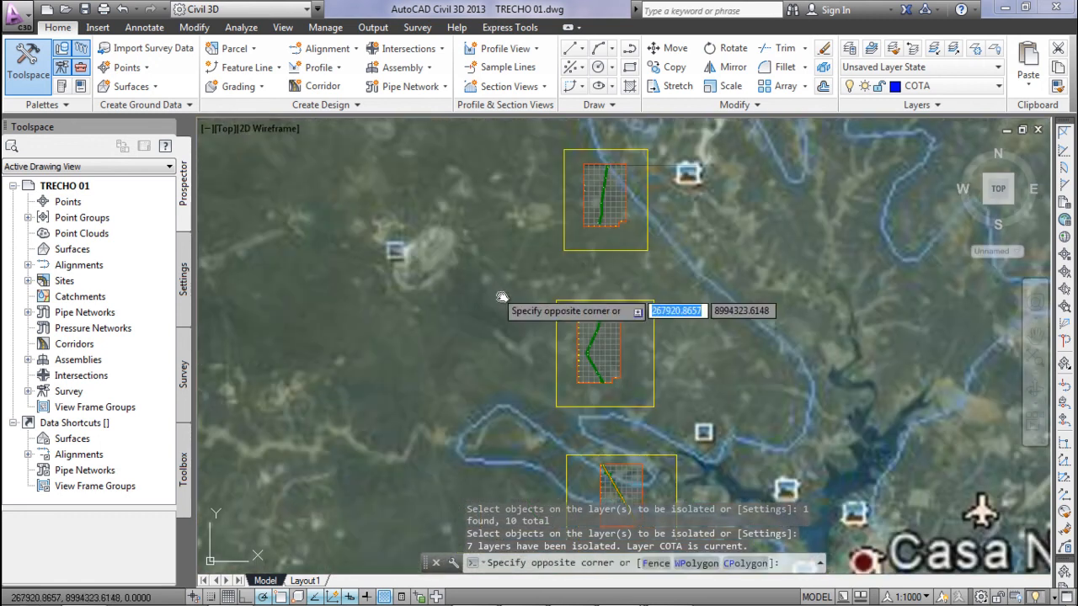
pyautogui.scroll(-4, 604, 377)
pyautogui.press('Escape')
pyautogui.press('Escape')
pyautogui.scroll(8, 606, 370)
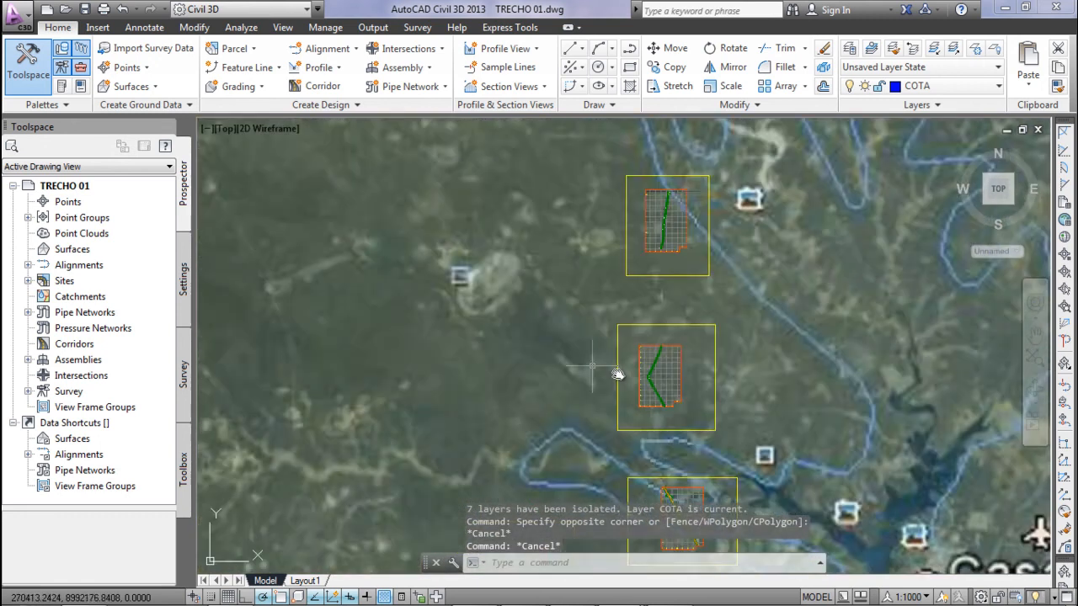
pyautogui.scroll(-7, 703, 383)
pyautogui.scroll(7, 705, 382)
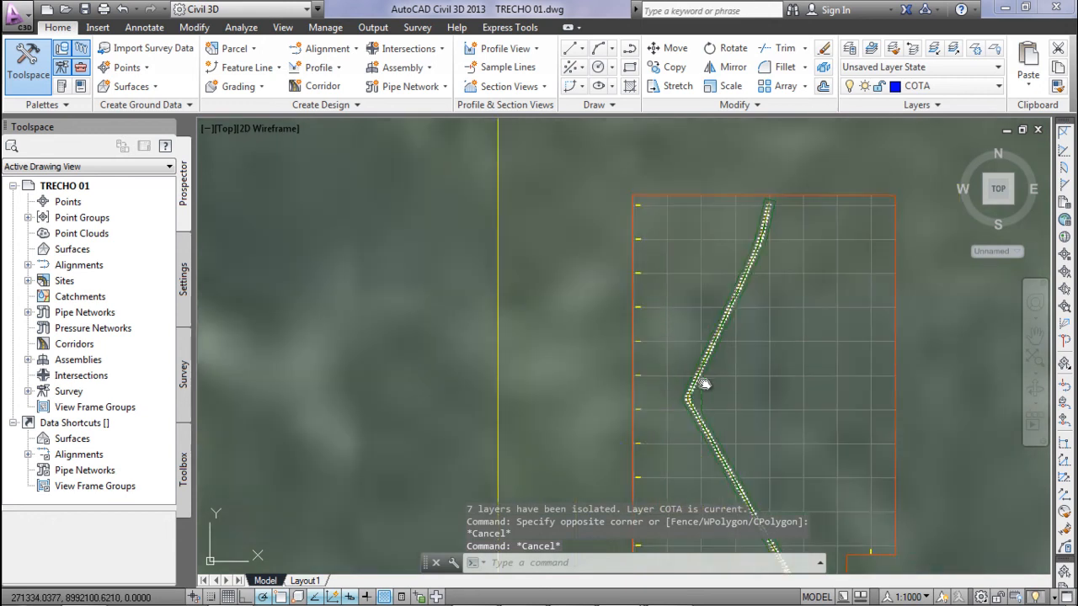
pyautogui.scroll(-4, 749, 179)
pyautogui.scroll(6, 701, 285)
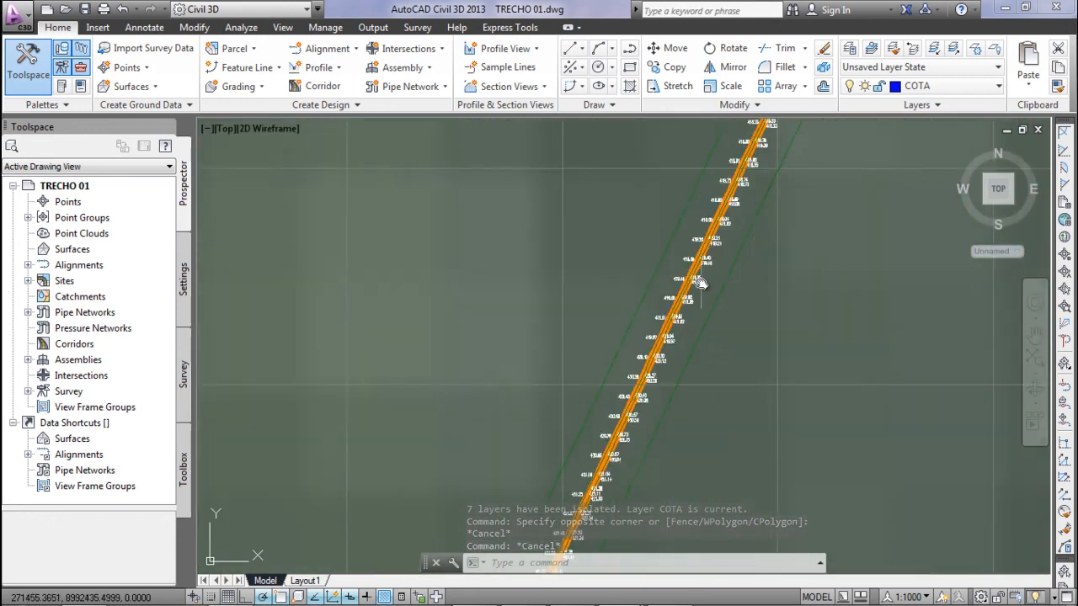
pyautogui.scroll(5, 674, 285)
pyautogui.scroll(-7, 660, 291)
pyautogui.scroll(-8, 661, 291)
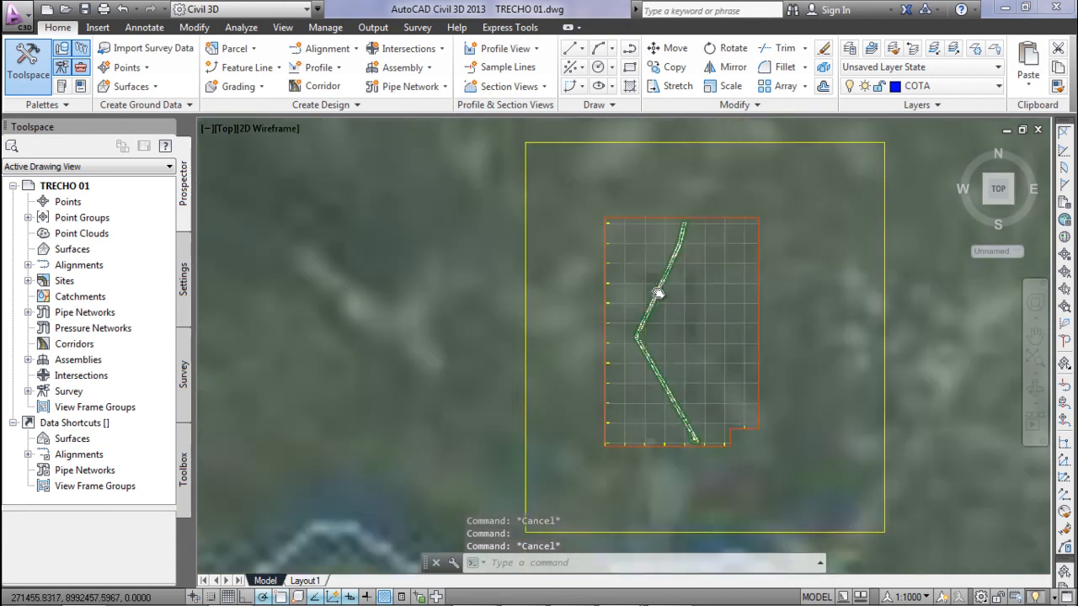
# Delete every road stretch with its grid and frame except the northernmost one, keeping the satellite image.
pyautogui.click(582, 250)
pyautogui.click(744, 431)
pyautogui.moveTo(498, 445); pyautogui.dragTo(631, 264, button='middle')
pyautogui.click(430, 305)
pyautogui.scroll(-4, 705, 400)
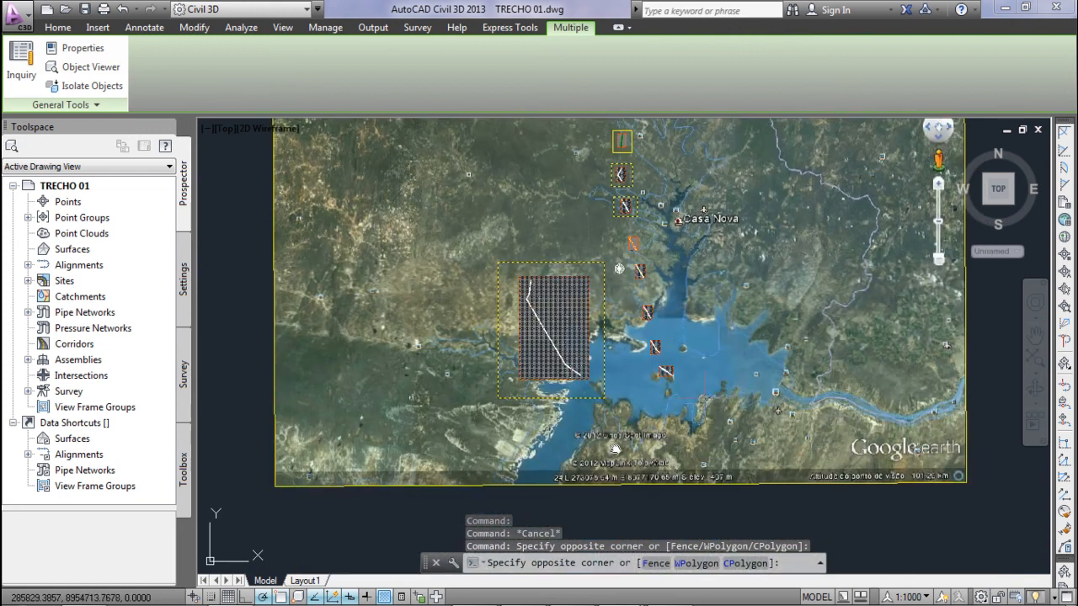
pyautogui.click(705, 399)
pyautogui.scroll(3, 625, 237)
pyautogui.click(683, 266)
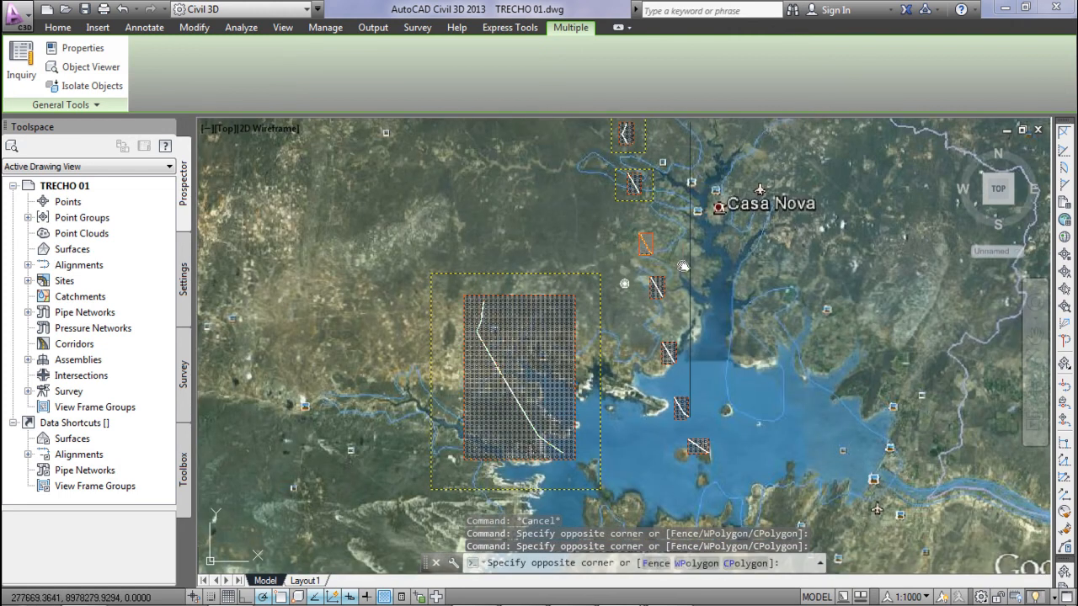
pyautogui.click(683, 266)
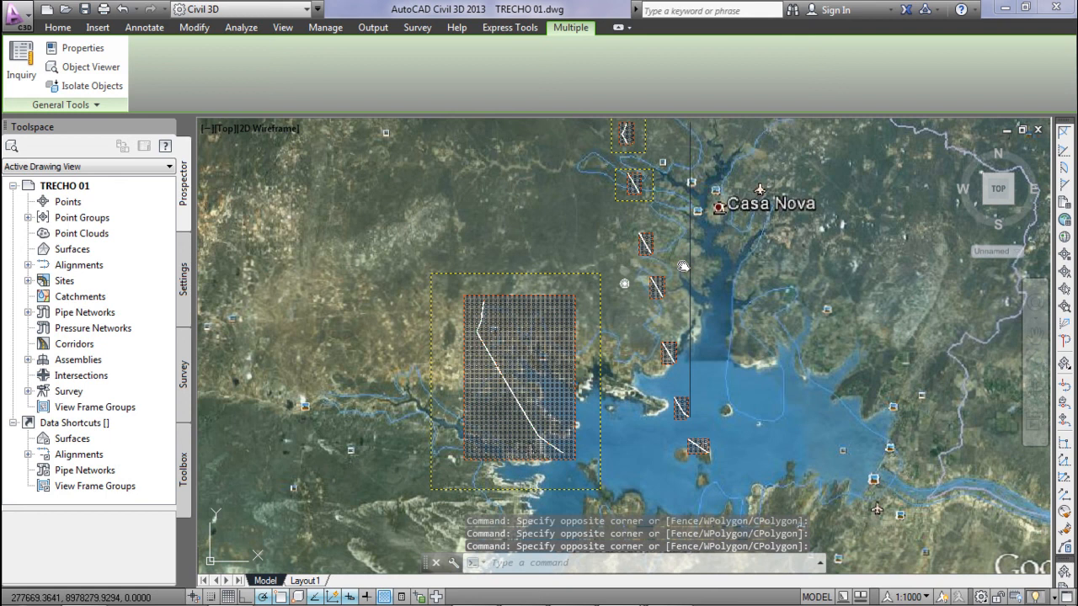
pyautogui.press('Delete')
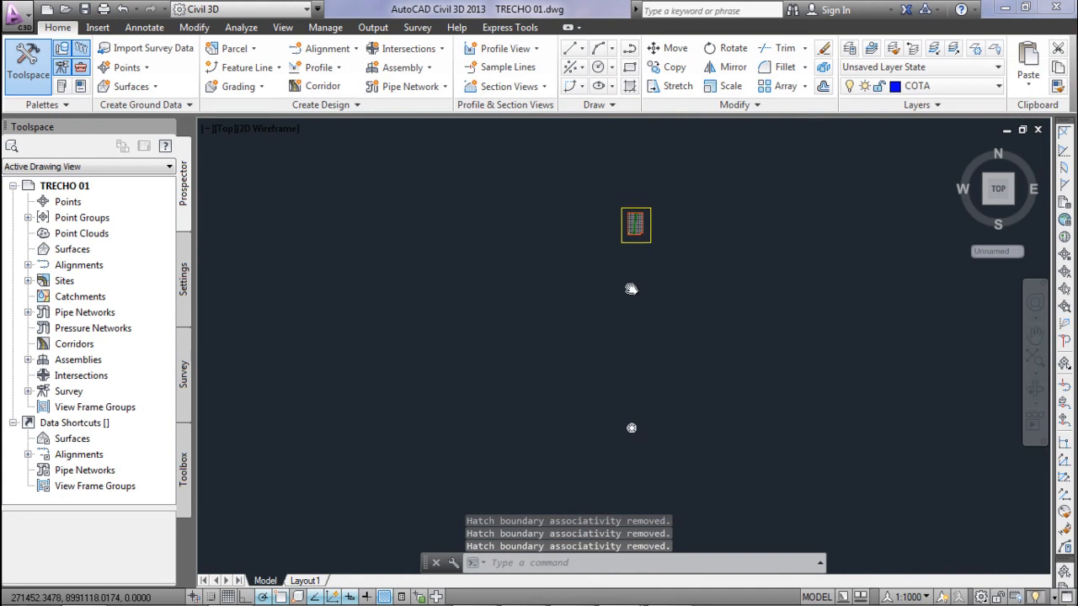
# Save the drawing as TRECHO 01 in the Pista simples folder, replacing the existing file.
pyautogui.moveTo(631, 288); pyautogui.dragTo(632, 291, button='middle')
pyautogui.scroll(4, 633, 263)
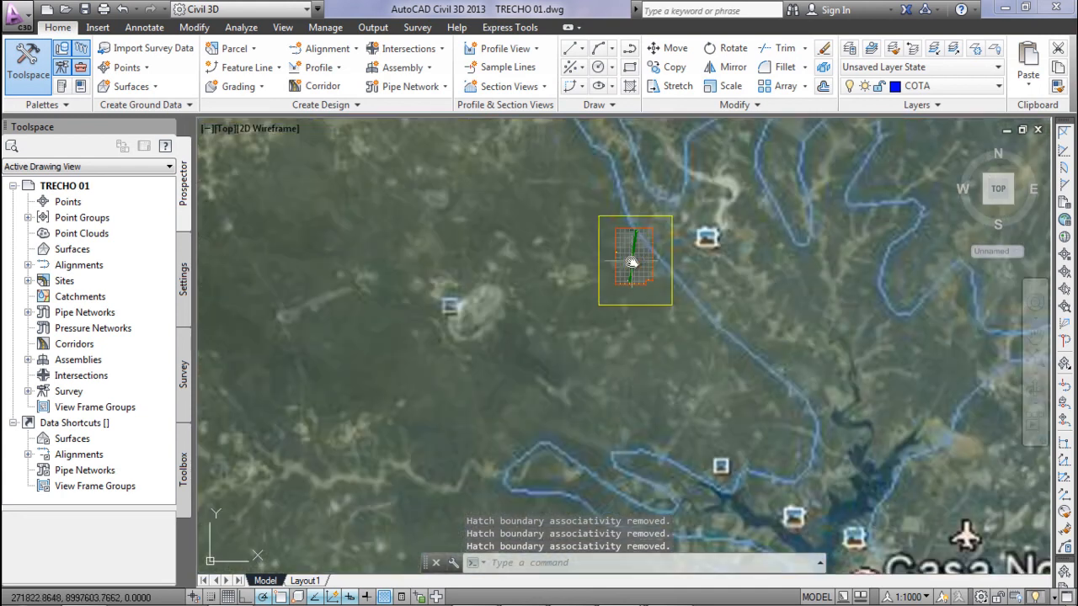
pyautogui.scroll(-6, 634, 262)
pyautogui.click(15, 10)
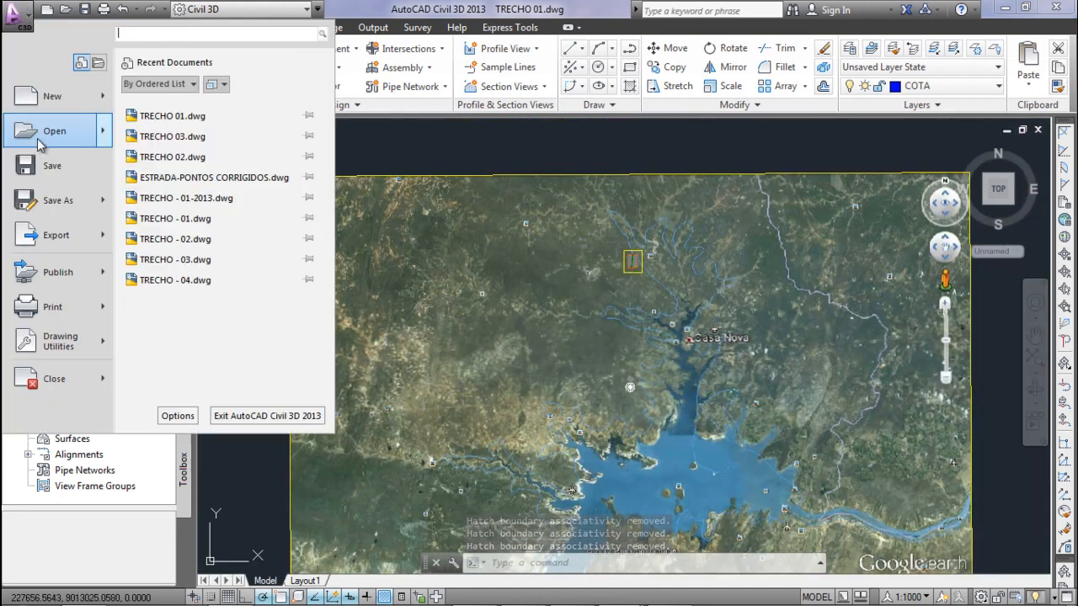
pyautogui.click(56, 202)
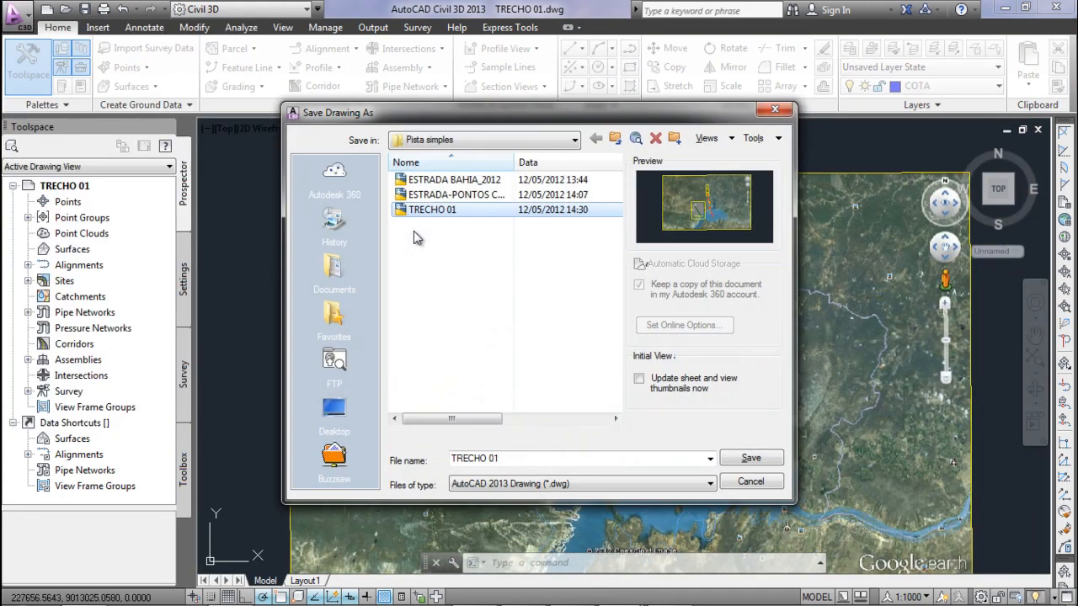
pyautogui.click(498, 460)
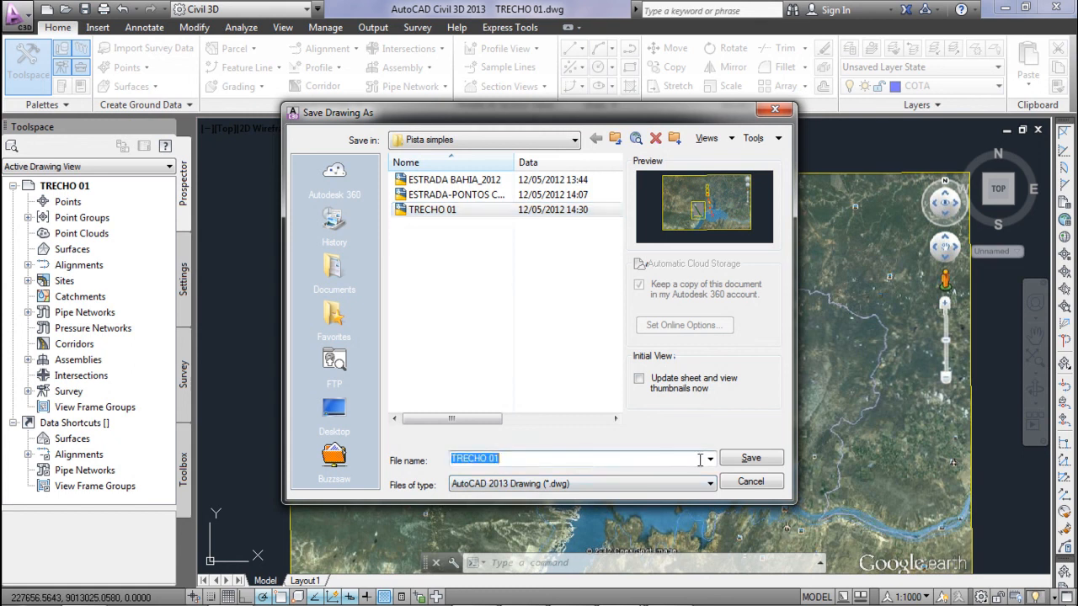
pyautogui.click(745, 468)
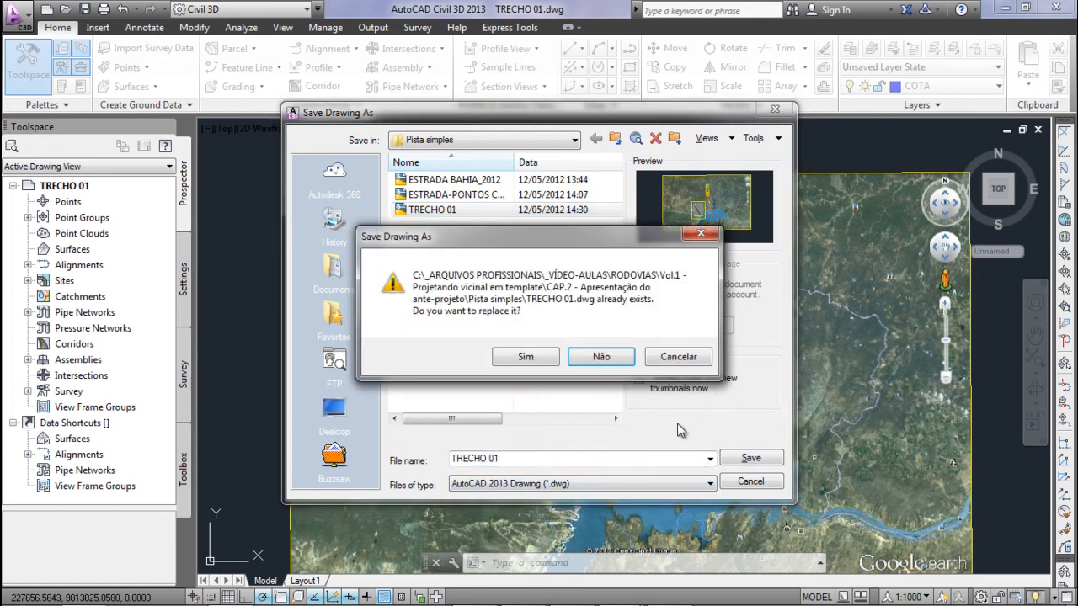
pyautogui.click(522, 360)
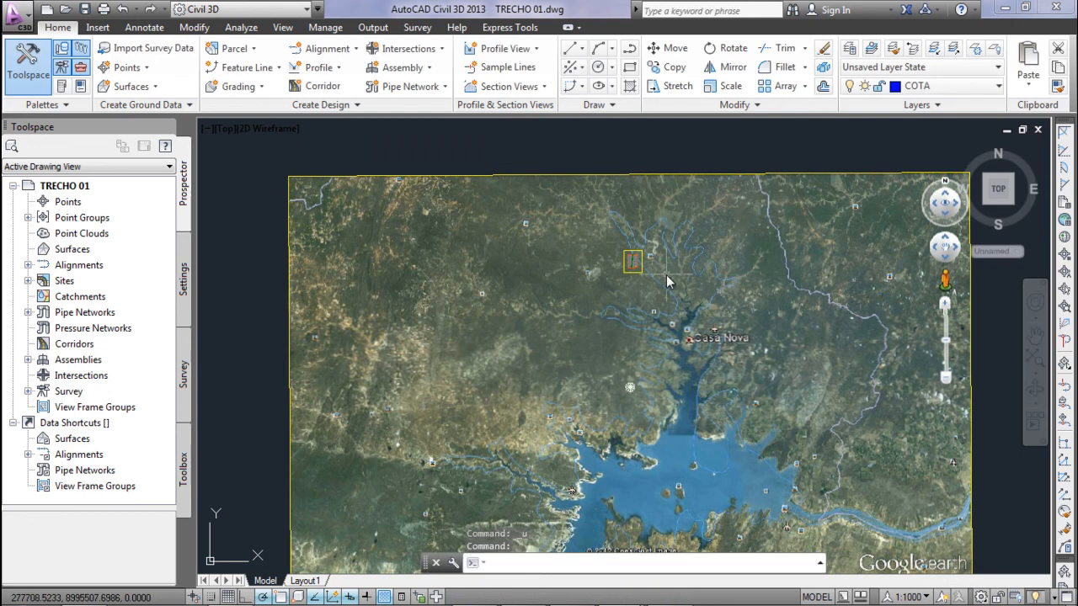
# Undo the deletion of the other road stretches to bring them back over the satellite image.
pyautogui.hotkey('ctrl', 'z')
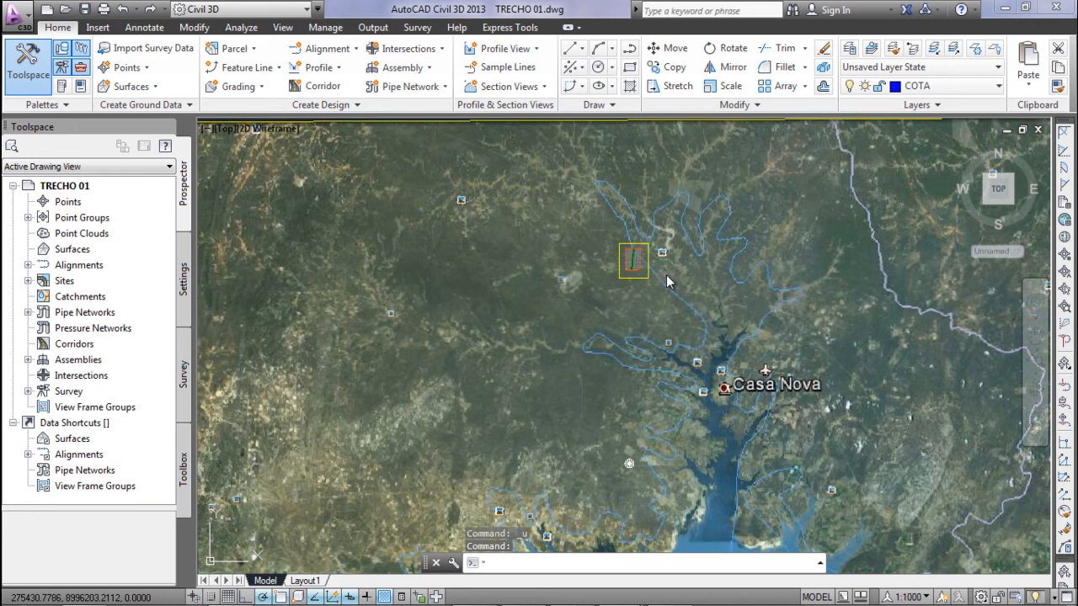
pyautogui.hotkey('ctrl', 'z')
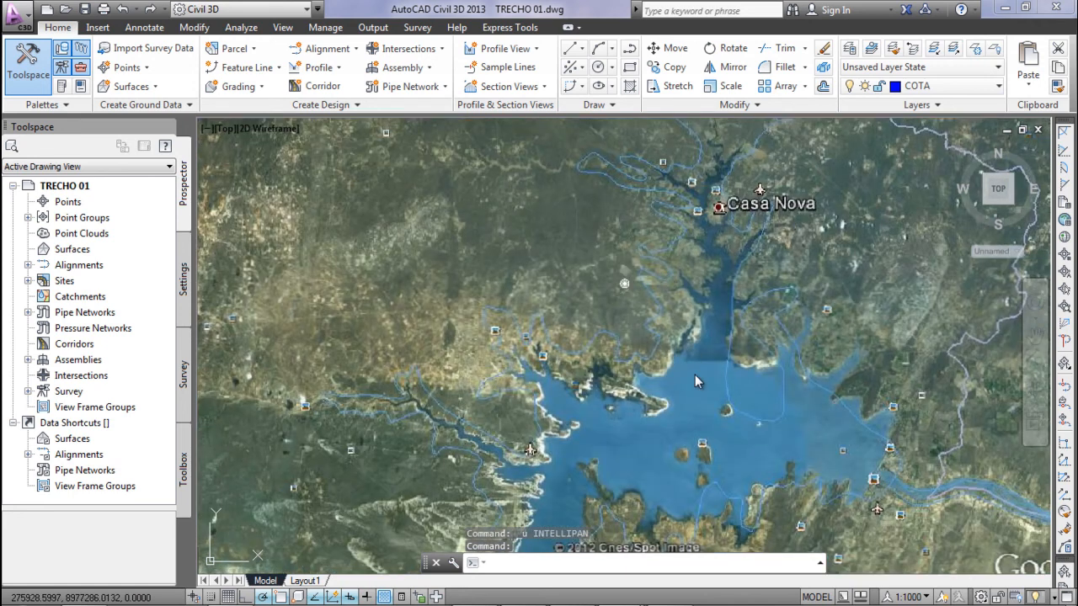
pyautogui.hotkey('ctrl', 'z')
pyautogui.moveTo(675, 167); pyautogui.dragTo(658, 281, button='middle')
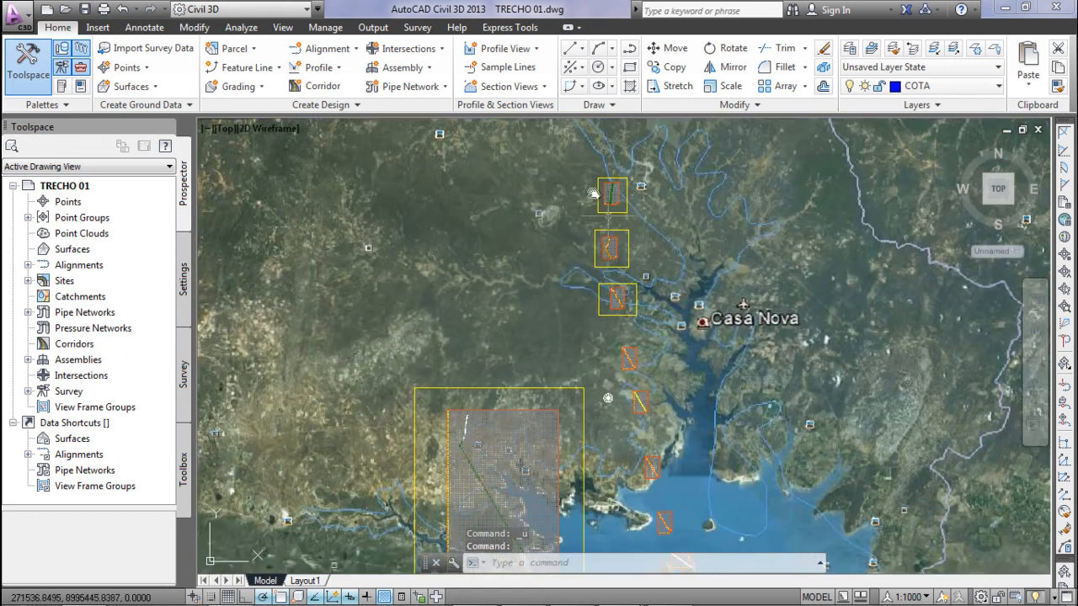
# Delete the northernmost road stretch with its grid and yellow frame.
pyautogui.click(566, 158)
pyautogui.click(649, 214)
pyautogui.scroll(2, 649, 214)
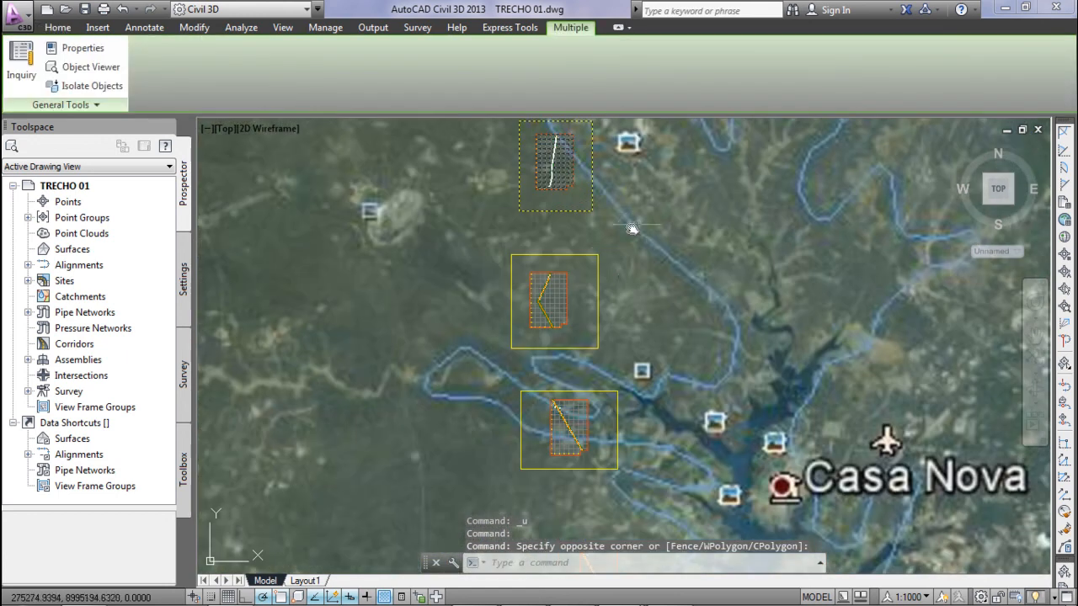
pyautogui.press('Delete')
# Delete all road stretches south of the northernmost remaining one, including the large framed grid, keeping the satellite image.
pyautogui.click(547, 341)
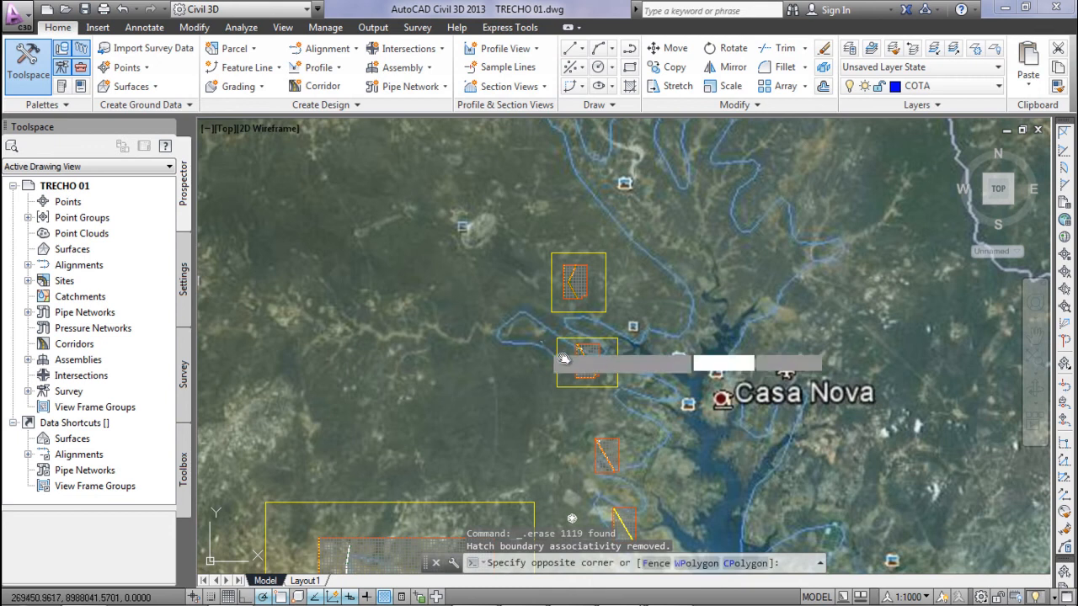
pyautogui.scroll(-4, 575, 372)
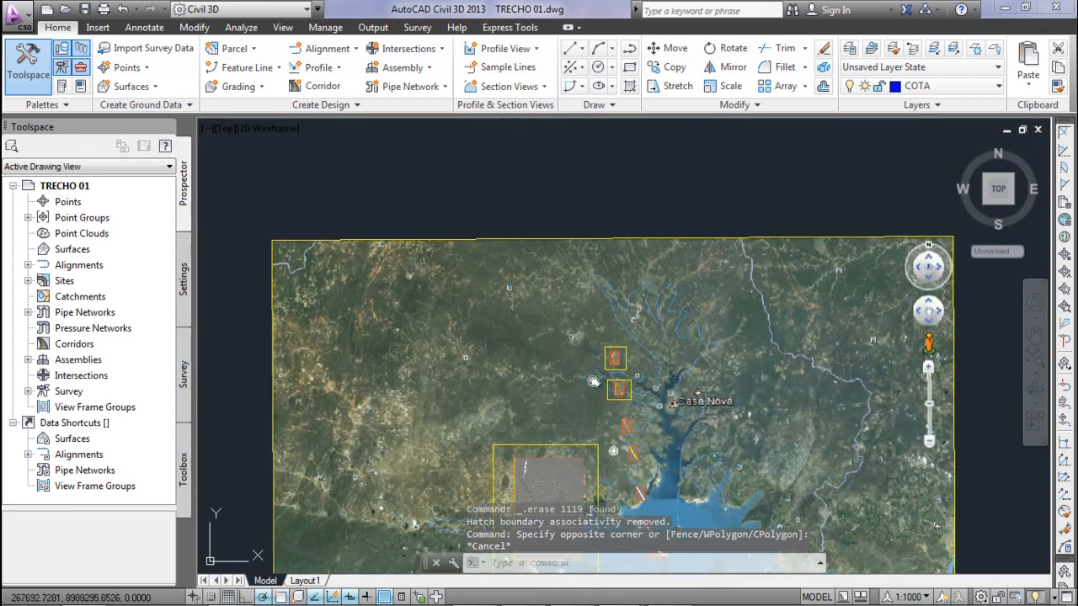
pyautogui.scroll(-4, 699, 455)
pyautogui.click(710, 504)
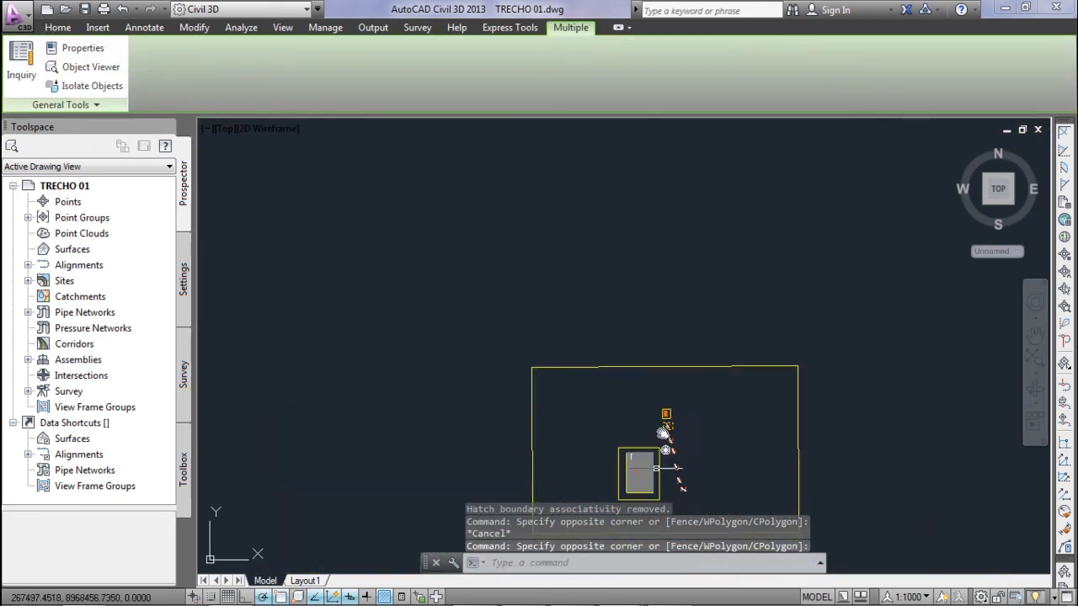
pyautogui.moveTo(664, 435); pyautogui.dragTo(678, 354, button='middle')
pyautogui.click(619, 356)
pyautogui.click(681, 435)
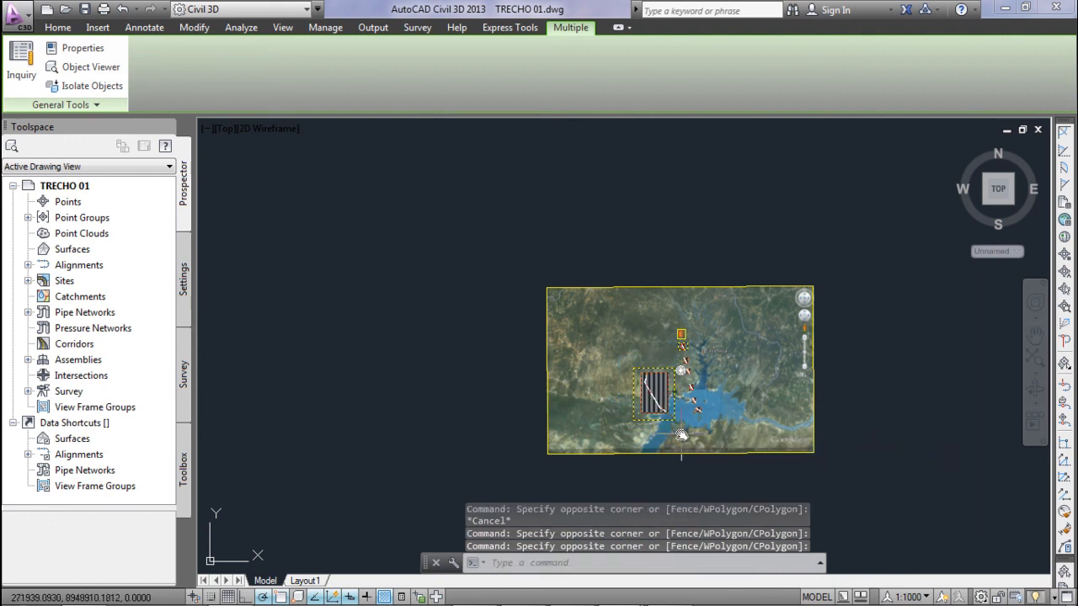
pyautogui.scroll(5, 690, 395)
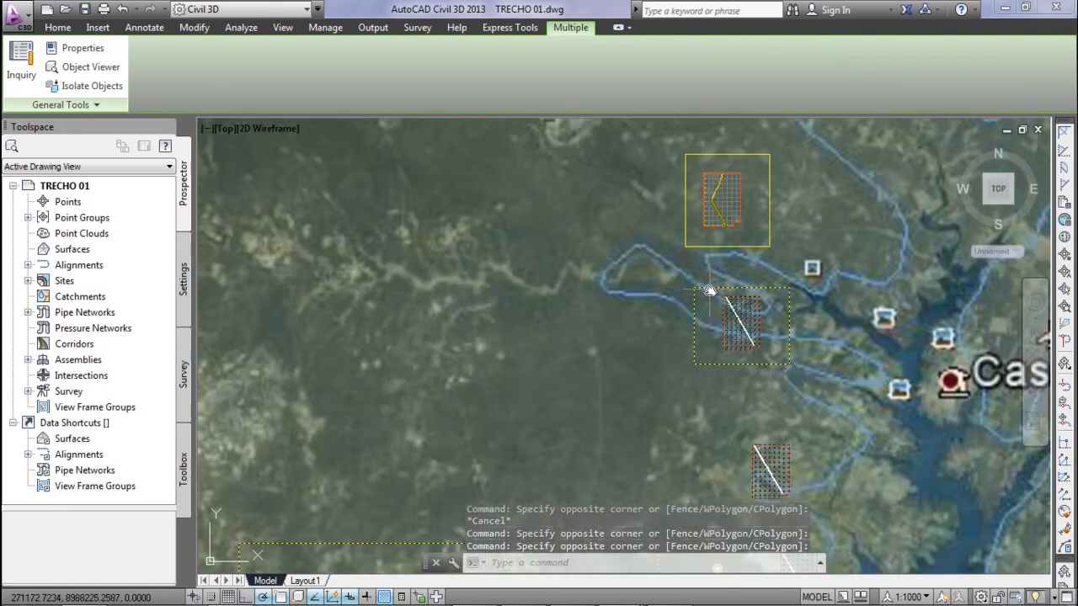
pyautogui.scroll(4, 728, 229)
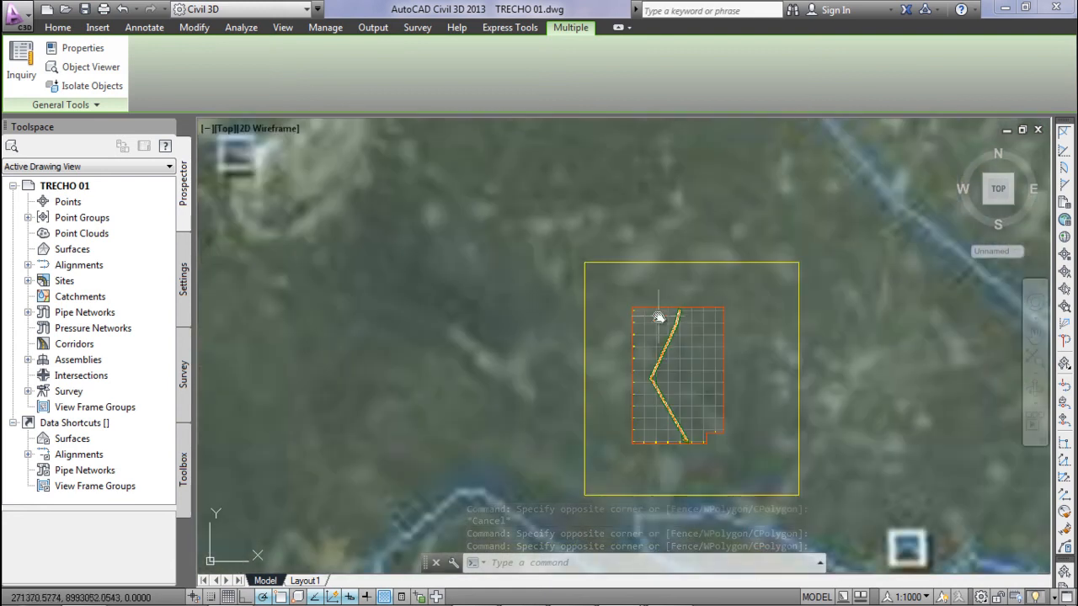
pyautogui.scroll(-6, 658, 321)
pyautogui.scroll(-4, 658, 321)
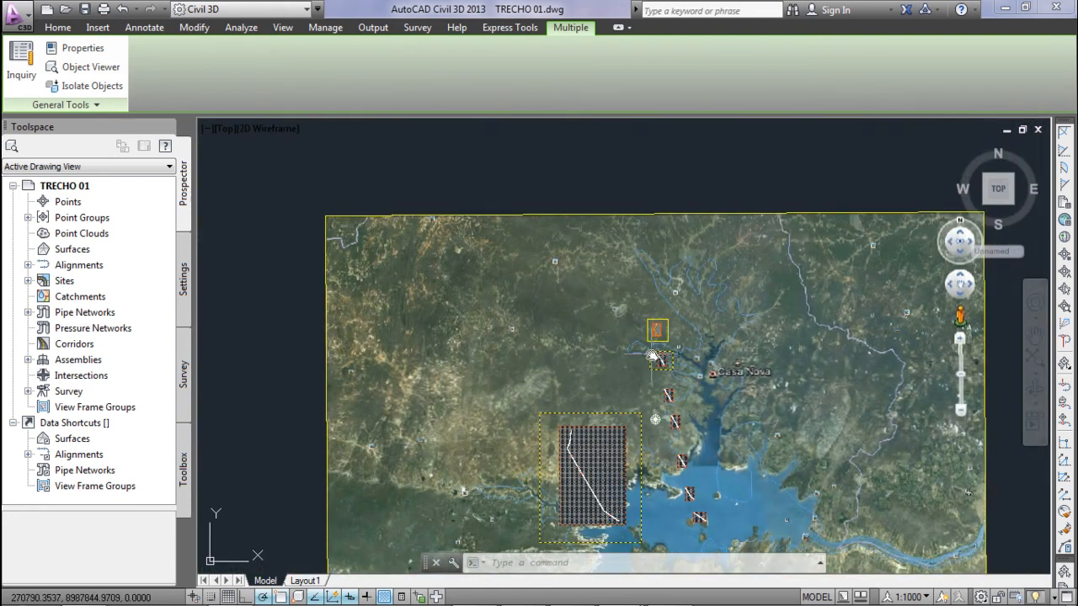
pyautogui.moveTo(653, 356)
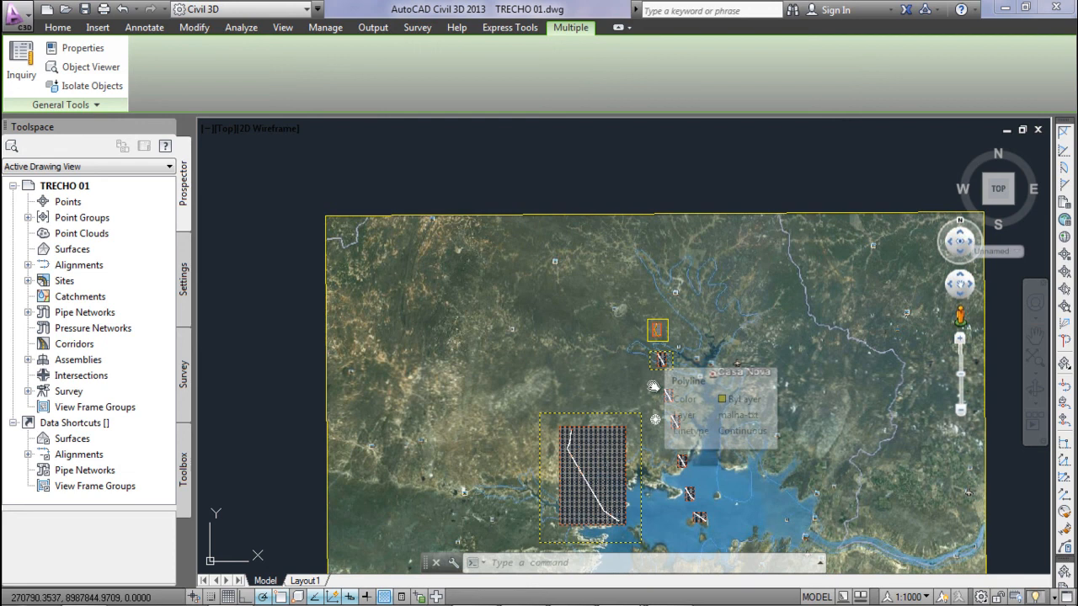
pyautogui.press('Delete')
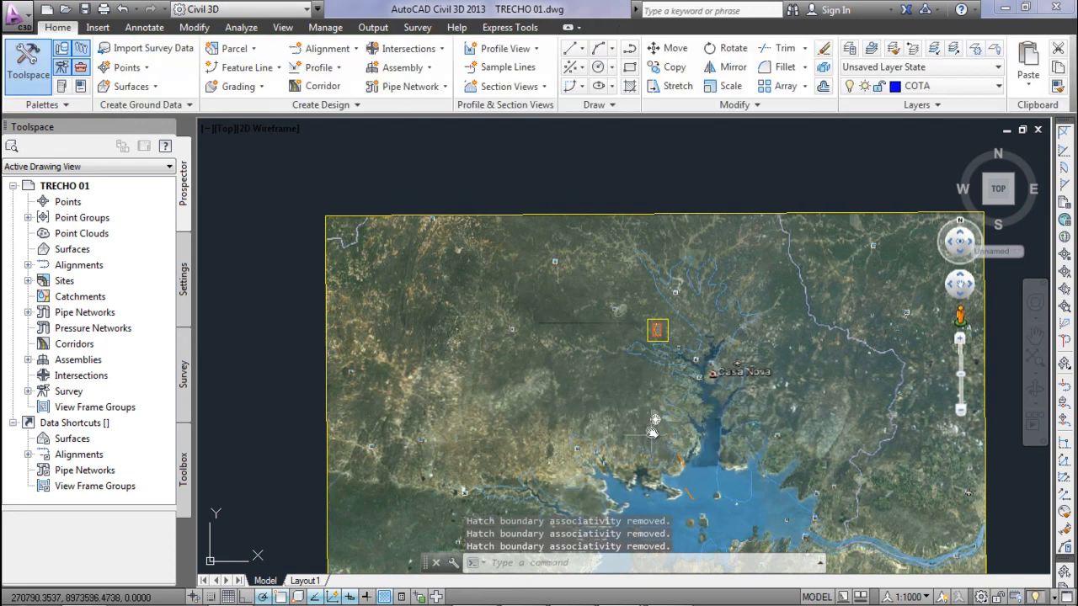
# Save the drawing with the one remaining stretch as TRECHO 02 in the Pista simples folder.
pyautogui.scroll(10, 657, 324)
pyautogui.click(13, 12)
pyautogui.click(42, 203)
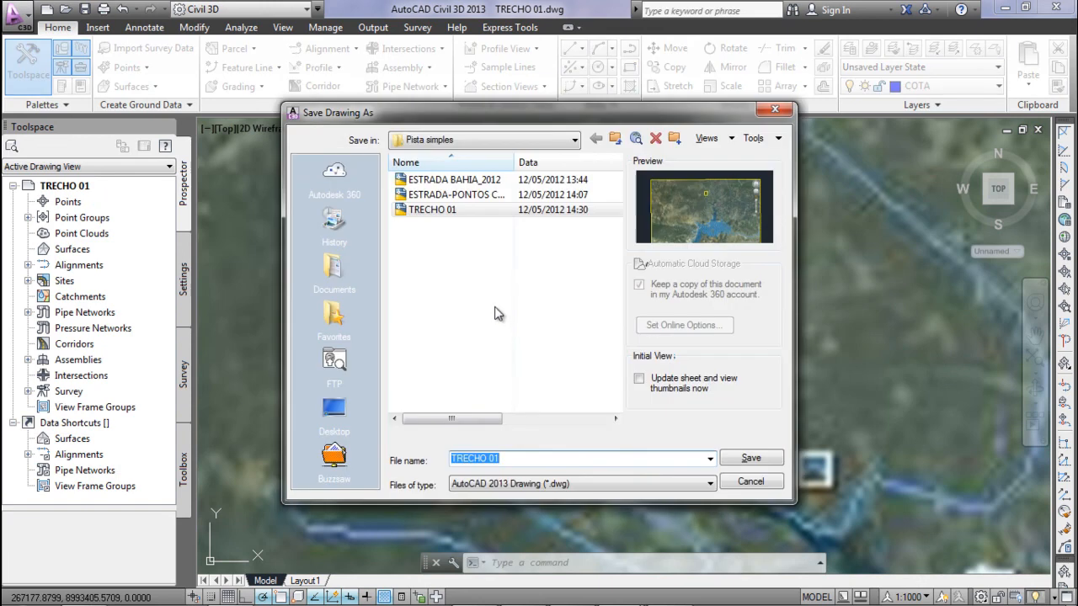
pyautogui.moveTo(643, 107)
pyautogui.mouseDown()
pyautogui.moveTo(462, 105)
pyautogui.moveTo(570, 108)
pyautogui.mouseUp()
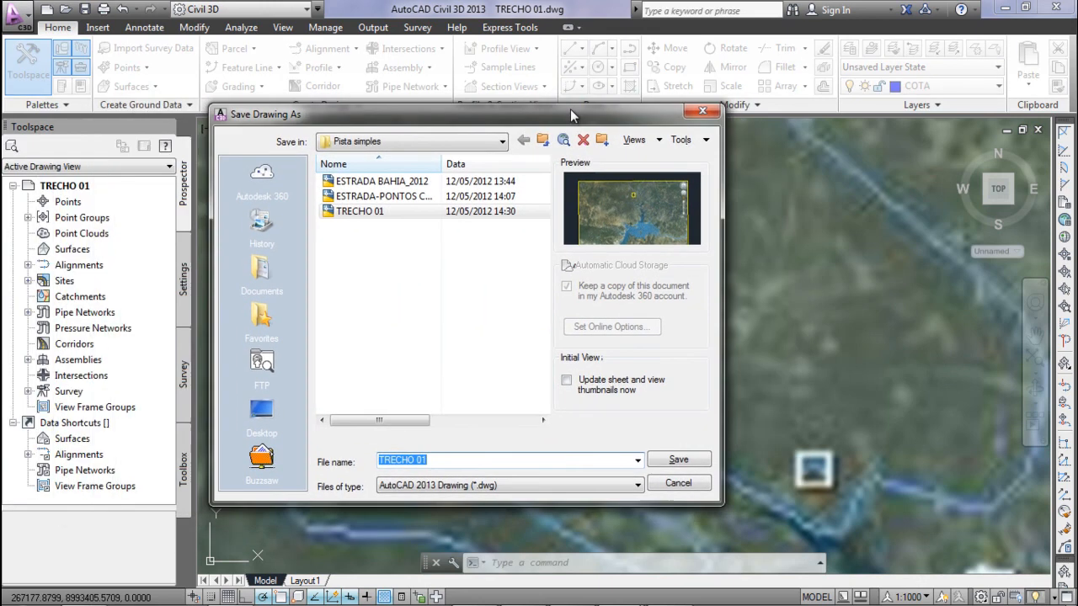
pyautogui.click(426, 460)
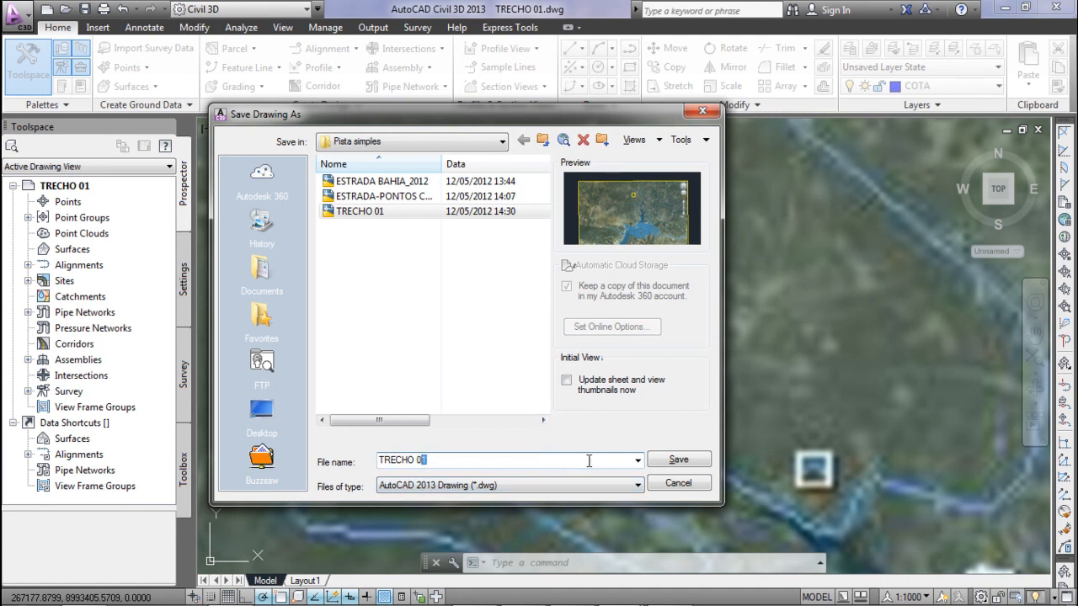
pyautogui.write('2')
pyautogui.click(678, 462)
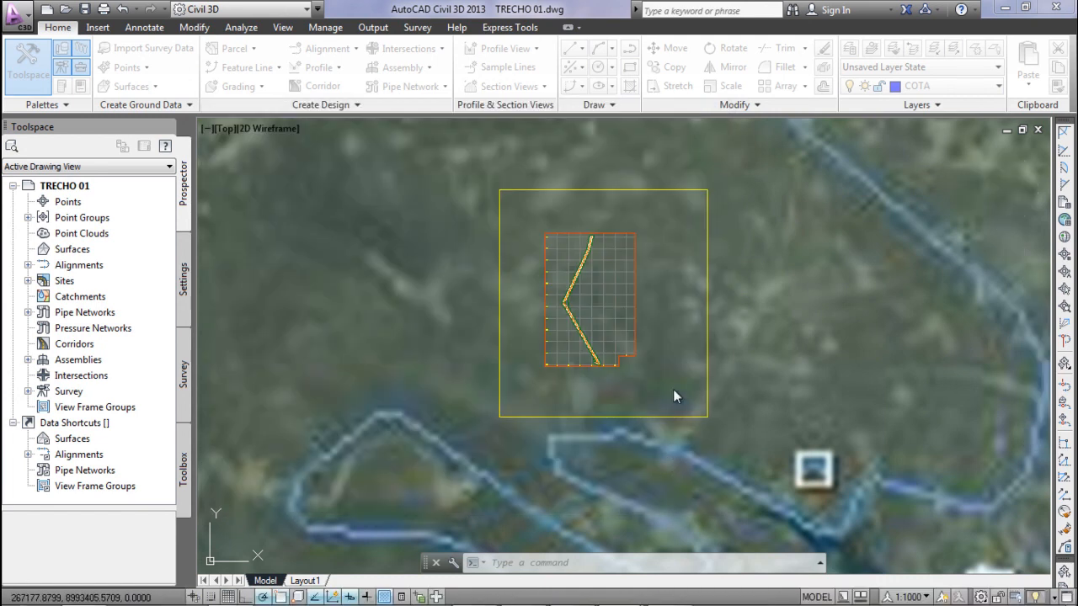
# Undo the last deletion to restore the road stretches south of the TRECHO 02 stretch.
pyautogui.scroll(-5, 671, 376)
pyautogui.hotkey('ctrl', 'z')
pyautogui.scroll(5, 671, 368)
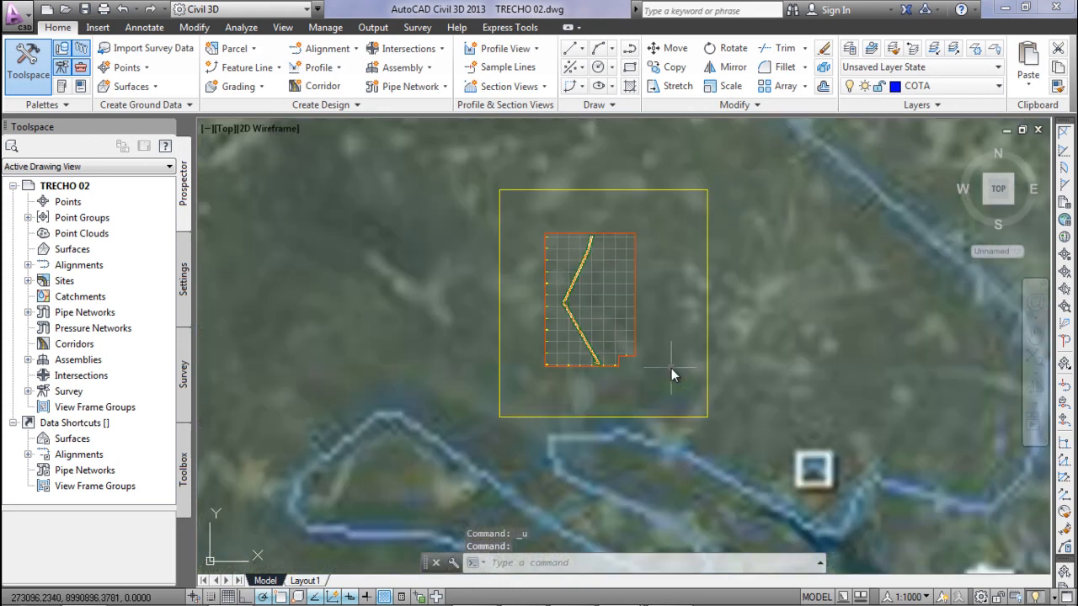
pyautogui.hotkey('ctrl', 'z')
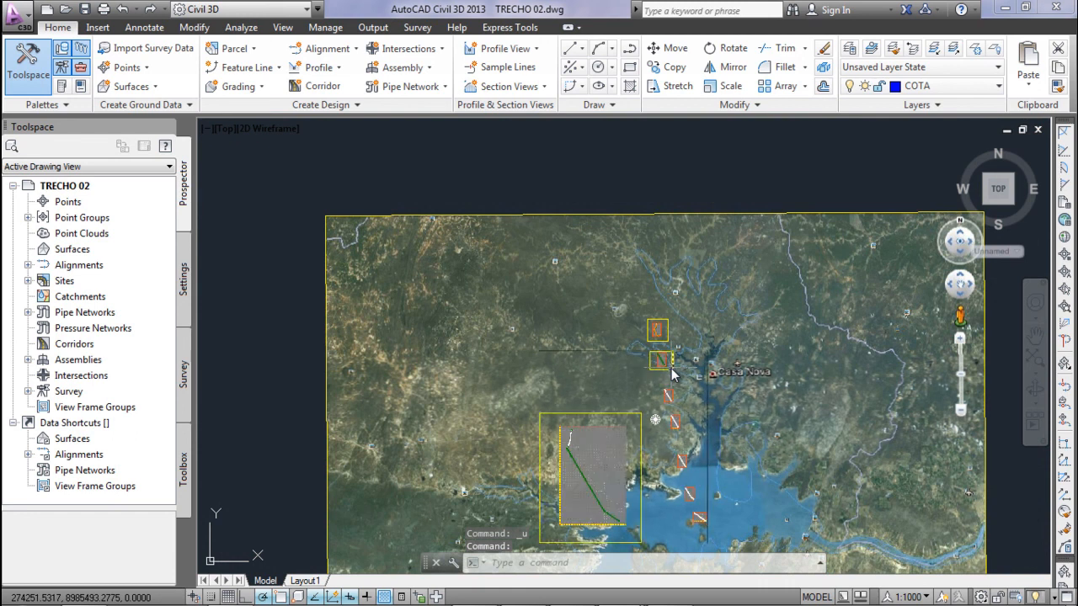
# Delete both small framed stretches, the large framed grid and the southern stretches, keeping only the northernmost unframed stretch and the satellite image.
pyautogui.scroll(2, 672, 376)
pyautogui.click(721, 312)
pyautogui.press('Escape')
pyautogui.click(584, 221)
pyautogui.click(722, 312)
pyautogui.scroll(-5, 570, 313)
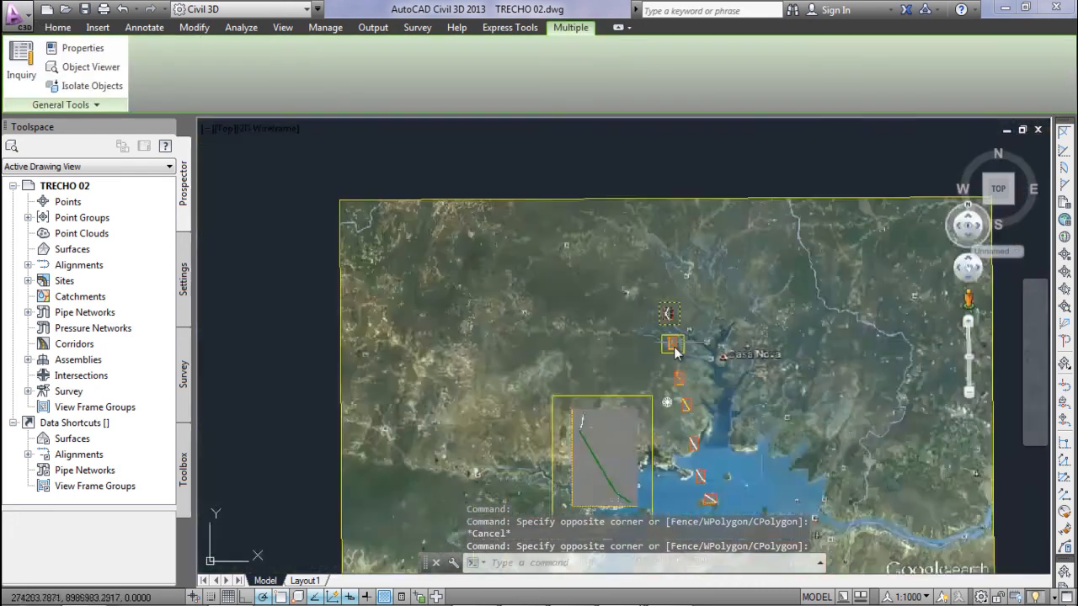
pyautogui.click(746, 425)
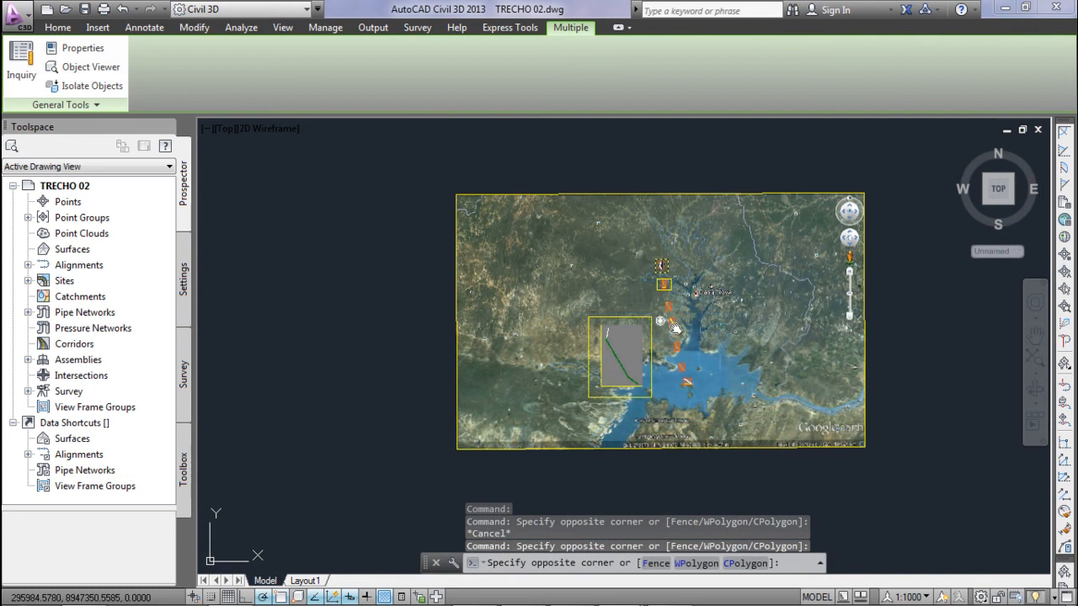
pyautogui.scroll(4, 657, 278)
pyautogui.scroll(2, 658, 277)
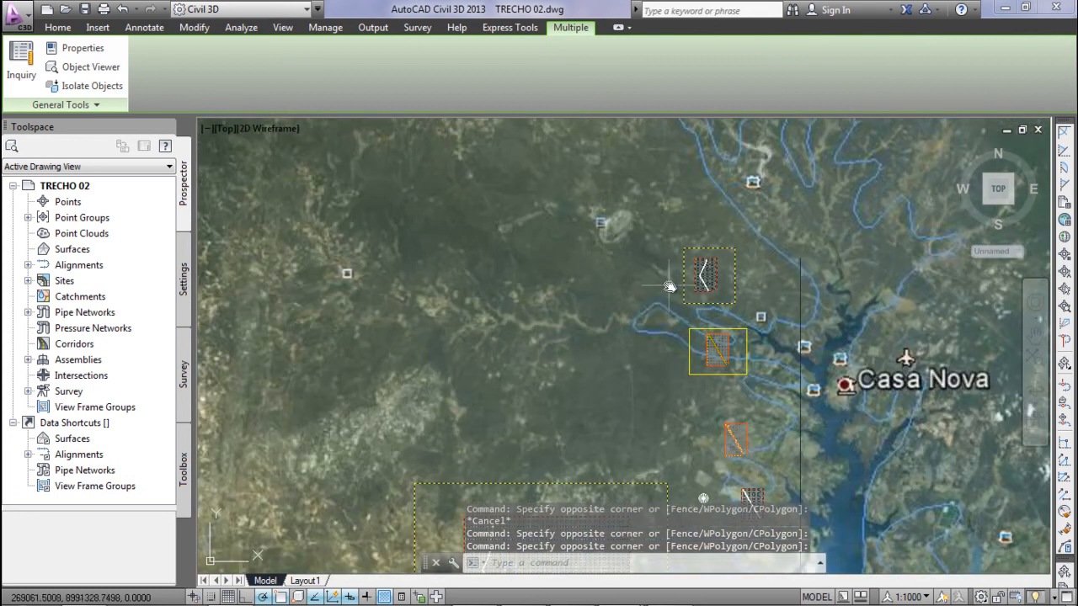
pyautogui.click(662, 286)
pyautogui.click(766, 385)
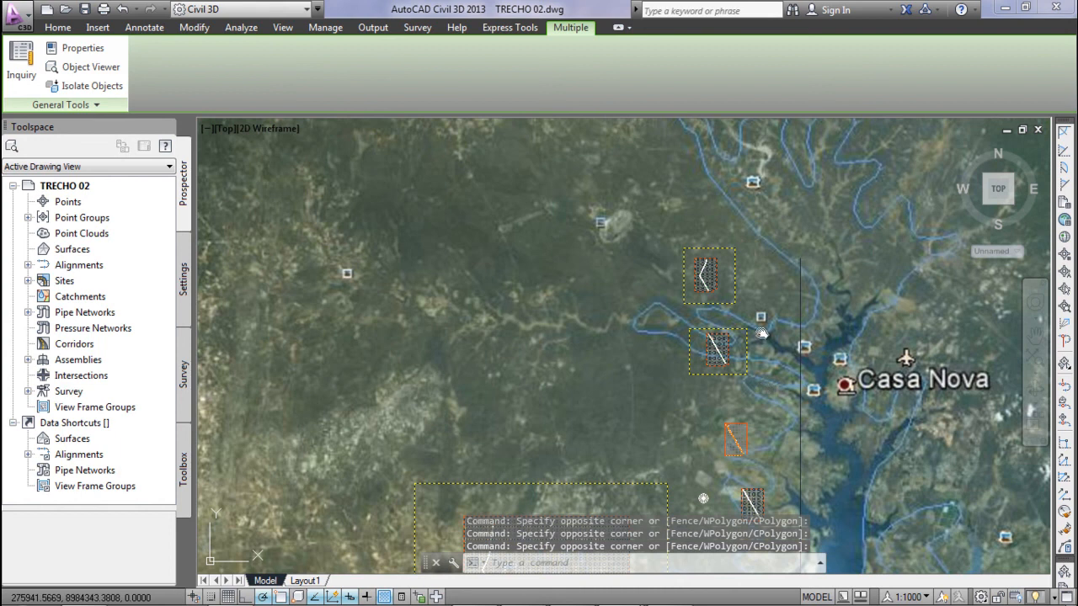
pyautogui.press('Delete')
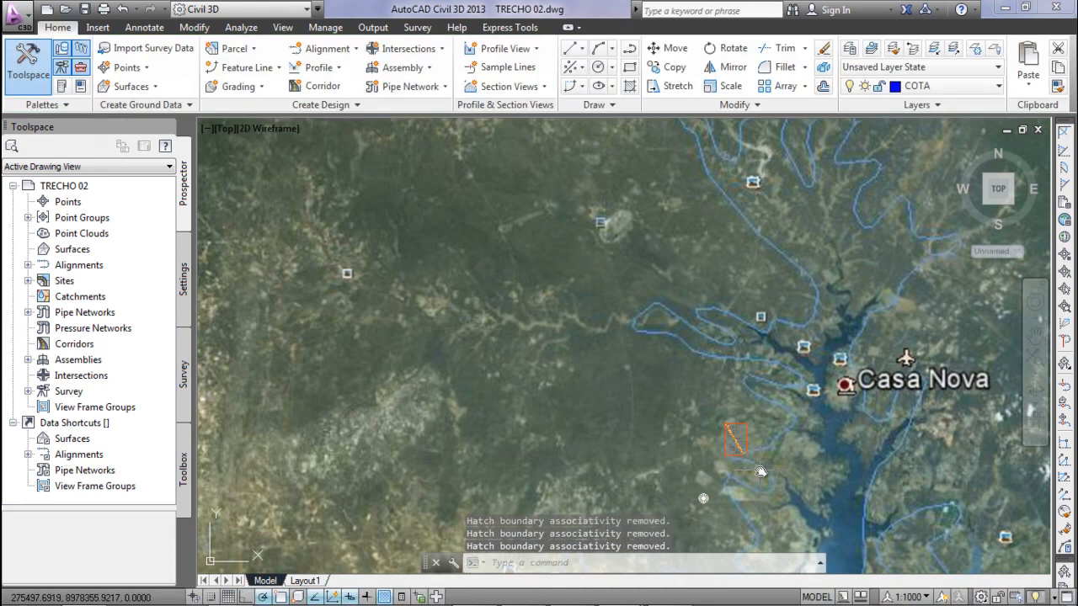
# Save the drawing with the remaining unframed stretch as TRECHO 03 in the Pista simples folder.
pyautogui.scroll(10, 764, 472)
pyautogui.scroll(-2, 578, 290)
pyautogui.scroll(5, 595, 346)
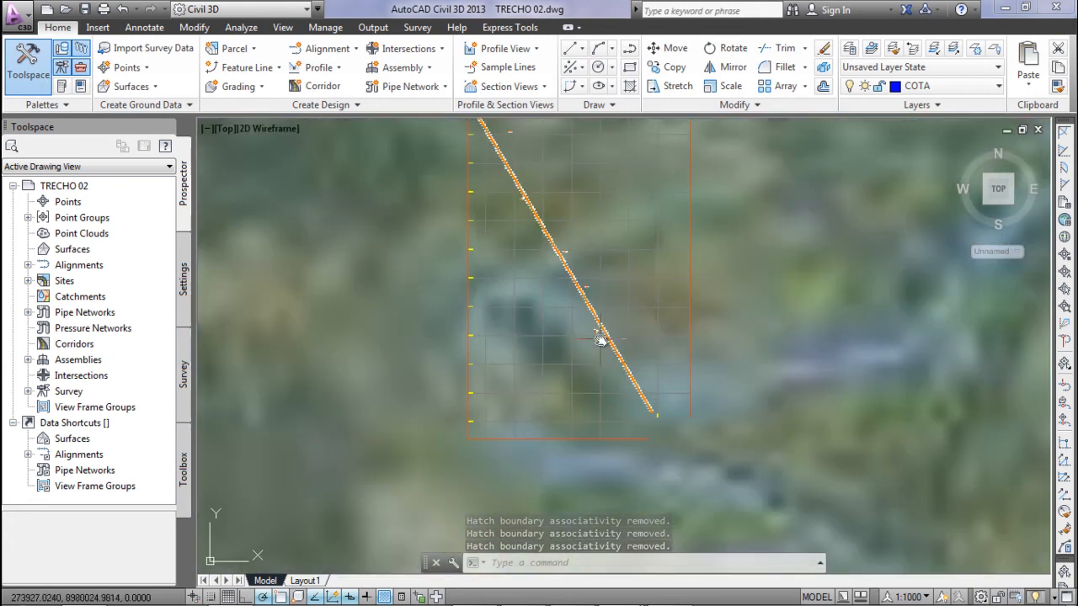
pyautogui.click(15, 12)
pyautogui.click(59, 209)
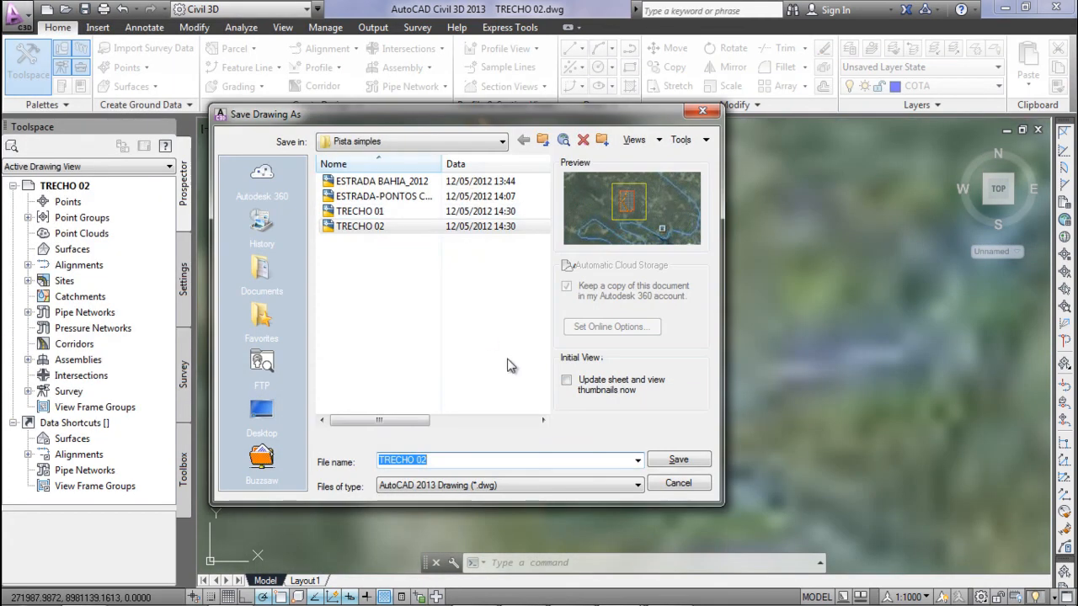
pyautogui.click(423, 460)
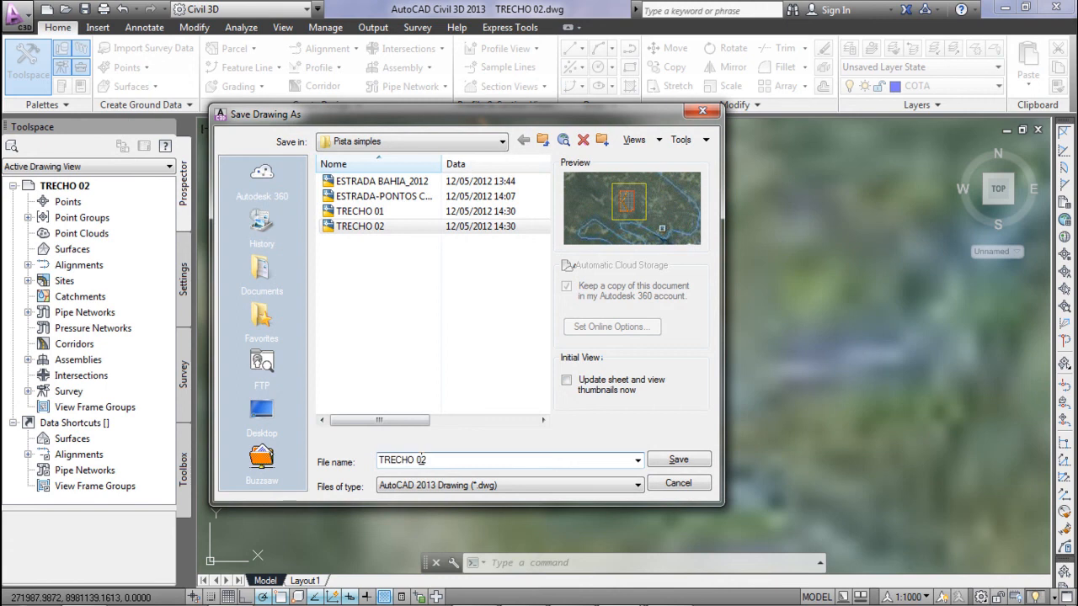
pyautogui.write('3')
pyautogui.click(679, 460)
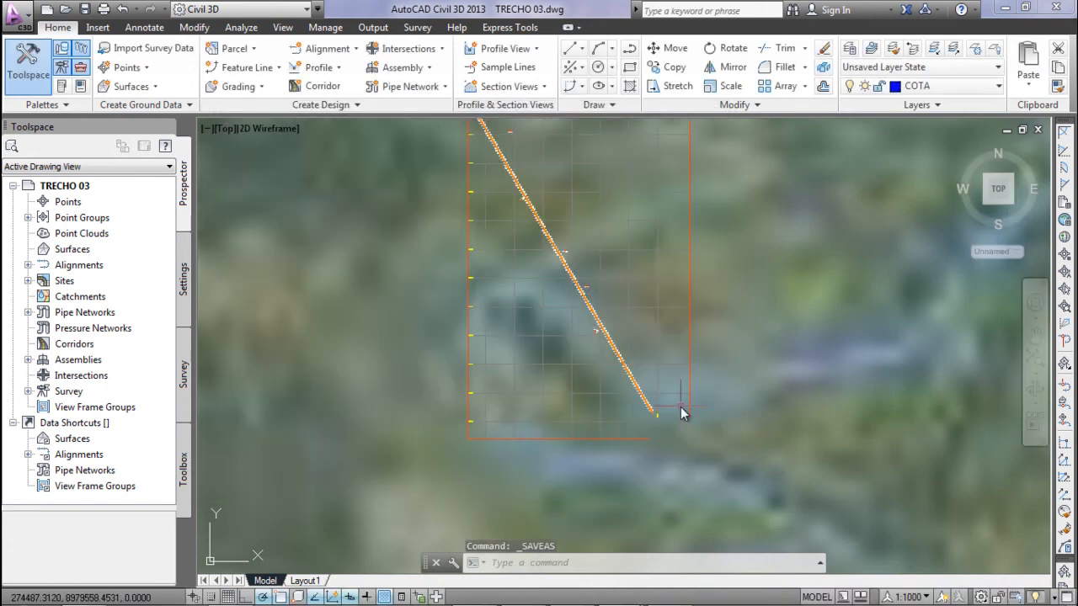
# Undo the last deletions to restore both small framed stretches, the large framed grid and the southern unframed stretches.
pyautogui.hotkey('ctrl', 'z')
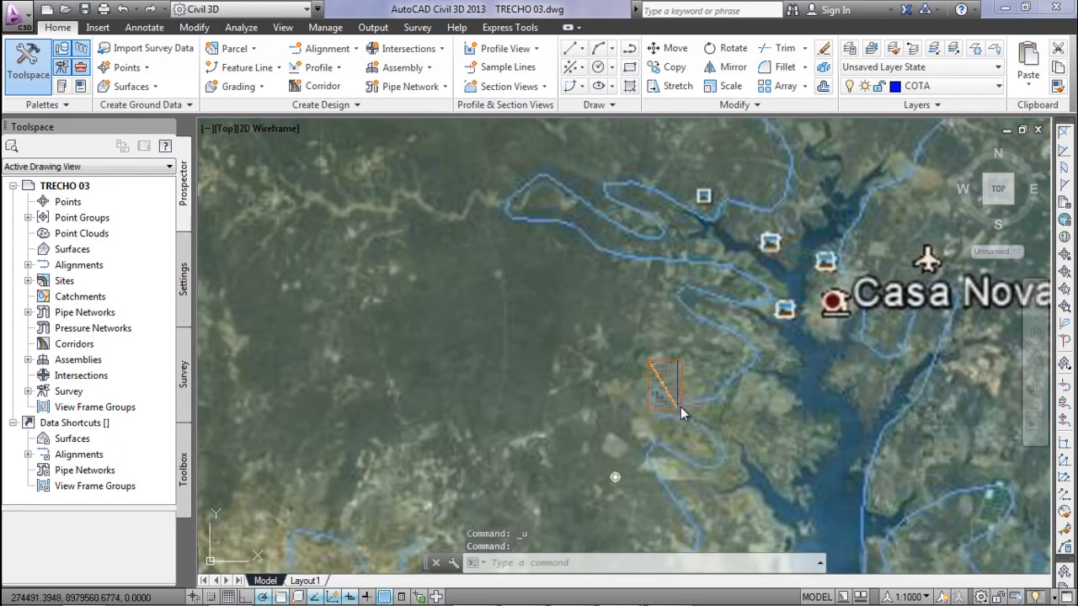
pyautogui.scroll(8, 680, 407)
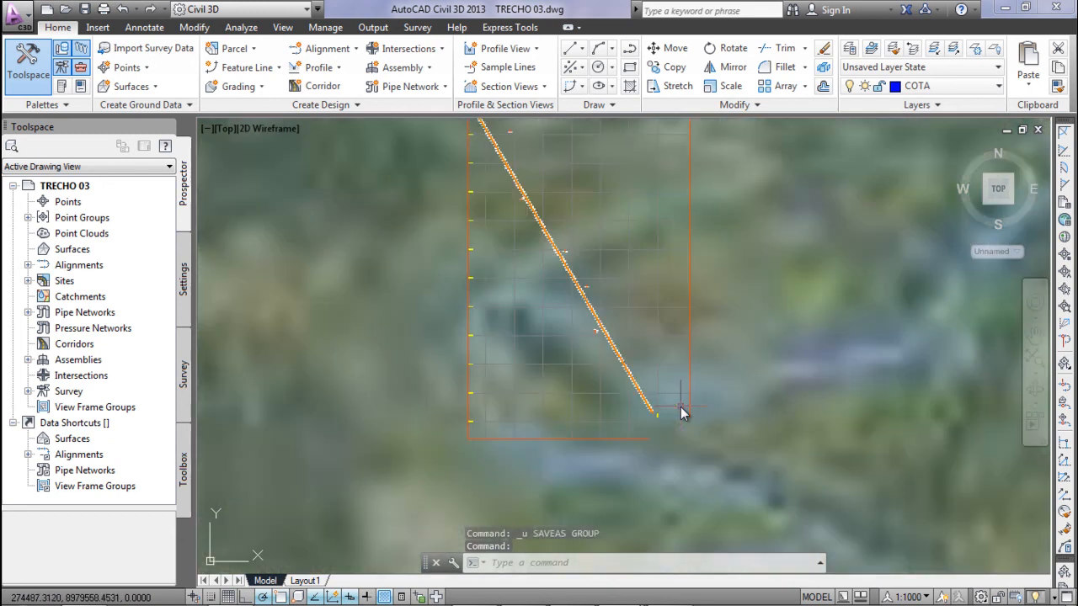
pyautogui.hotkey('ctrl', 'z')
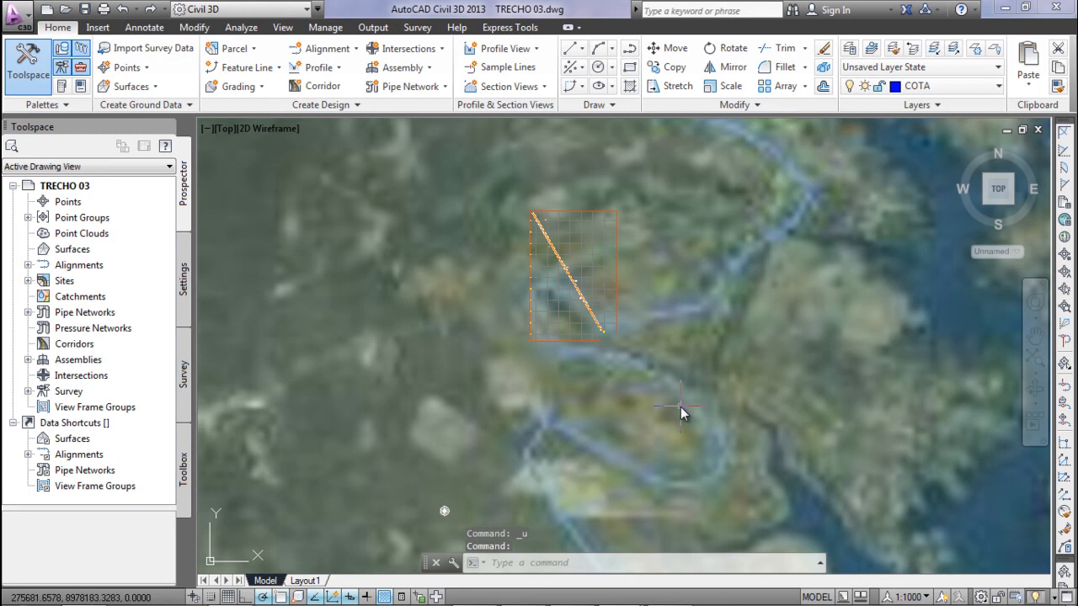
pyautogui.hotkey('ctrl', 'z')
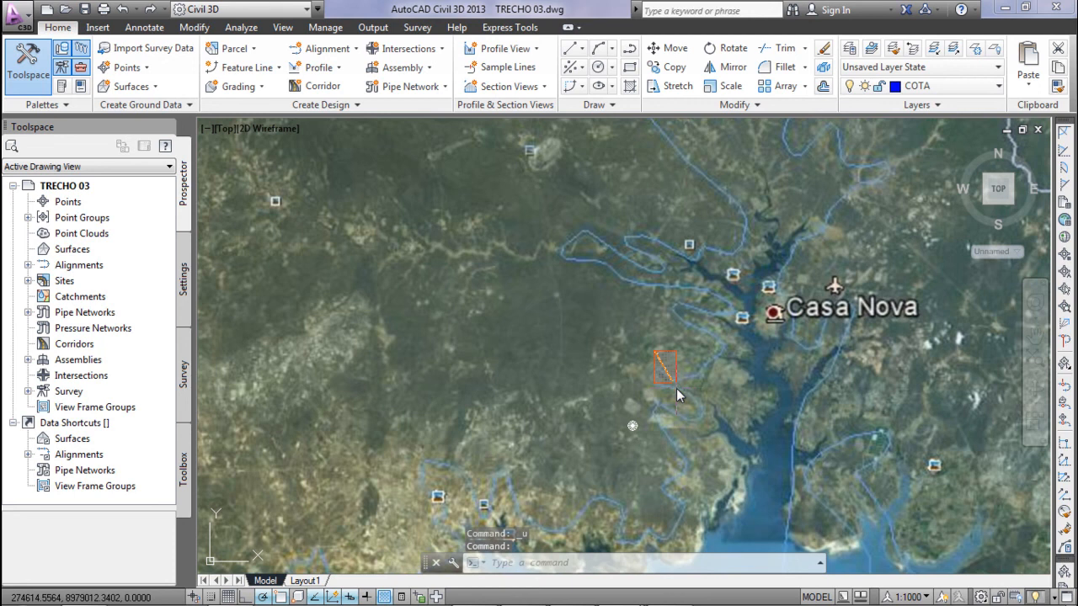
pyautogui.hotkey('ctrl', 'z')
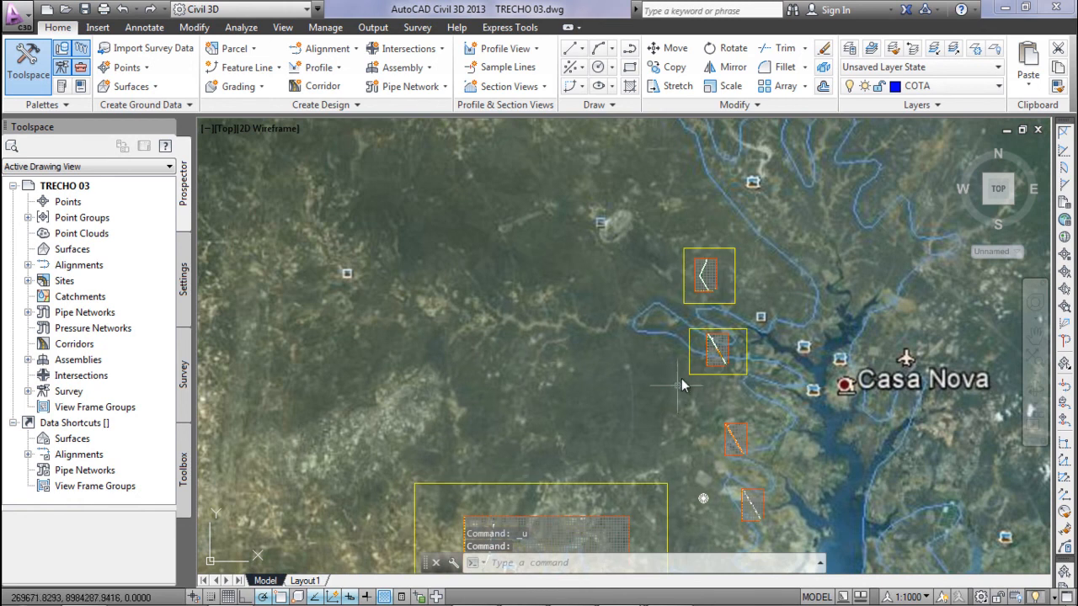
# Delete the column of small framed and unframed stretches east of the large framed grid, keeping that grid and the satellite image.
pyautogui.scroll(-3, 681, 378)
pyautogui.click(673, 298)
pyautogui.click(741, 387)
pyautogui.scroll(1, 715, 400)
pyautogui.click(681, 389)
pyautogui.scroll(-2, 701, 422)
pyautogui.click(709, 476)
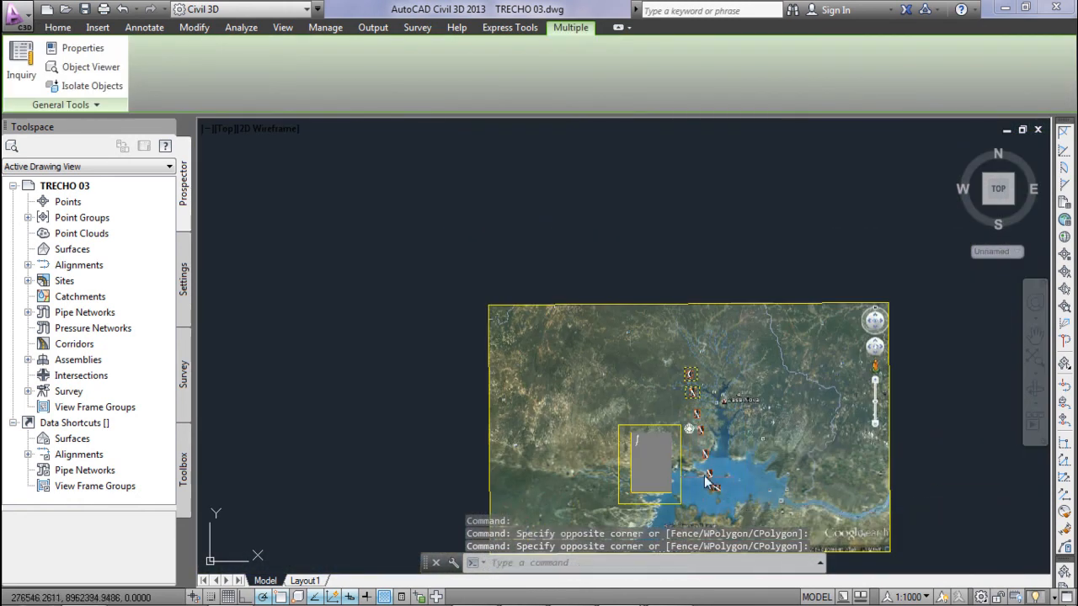
pyautogui.press('Delete')
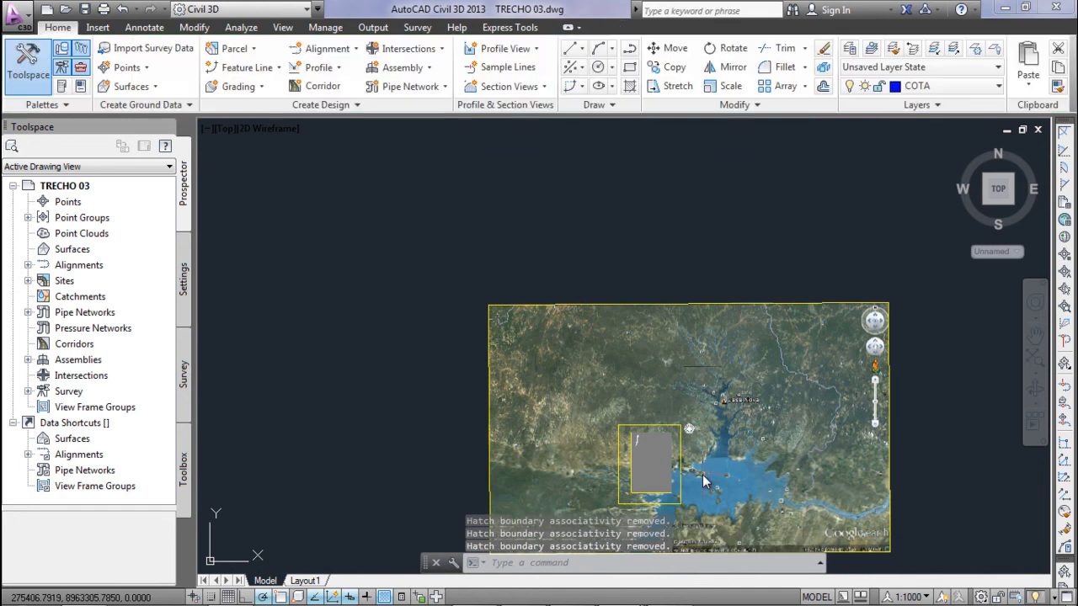
# Save a copy of the current drawing as TRECHO 04 in the Pista simples folder.
pyautogui.scroll(4, 642, 482)
pyautogui.scroll(-1, 647, 469)
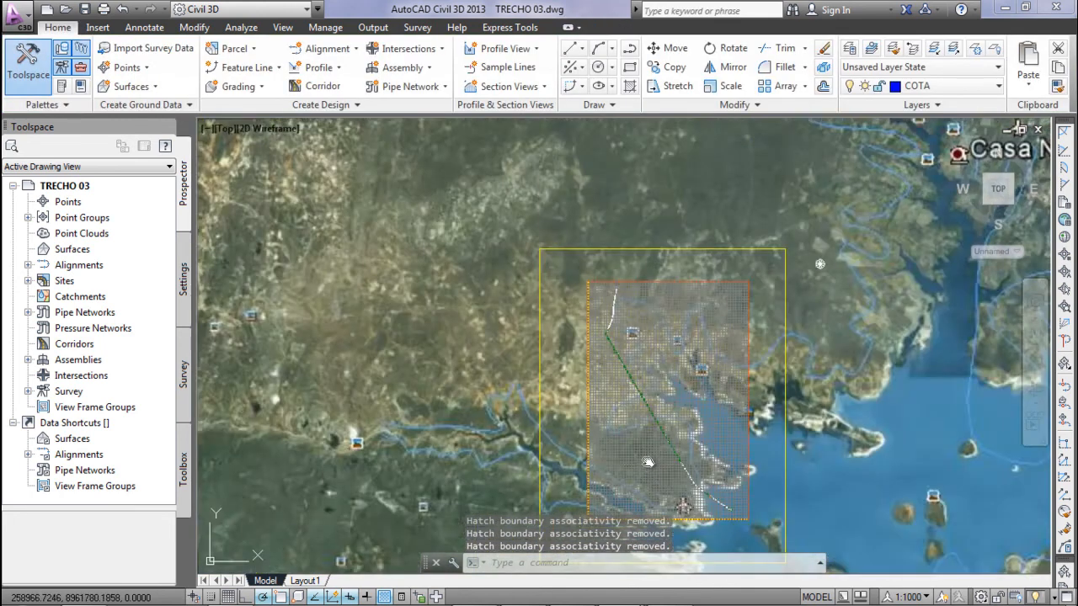
pyautogui.moveTo(647, 468); pyautogui.dragTo(620, 423, button='middle')
pyautogui.click(7, 14)
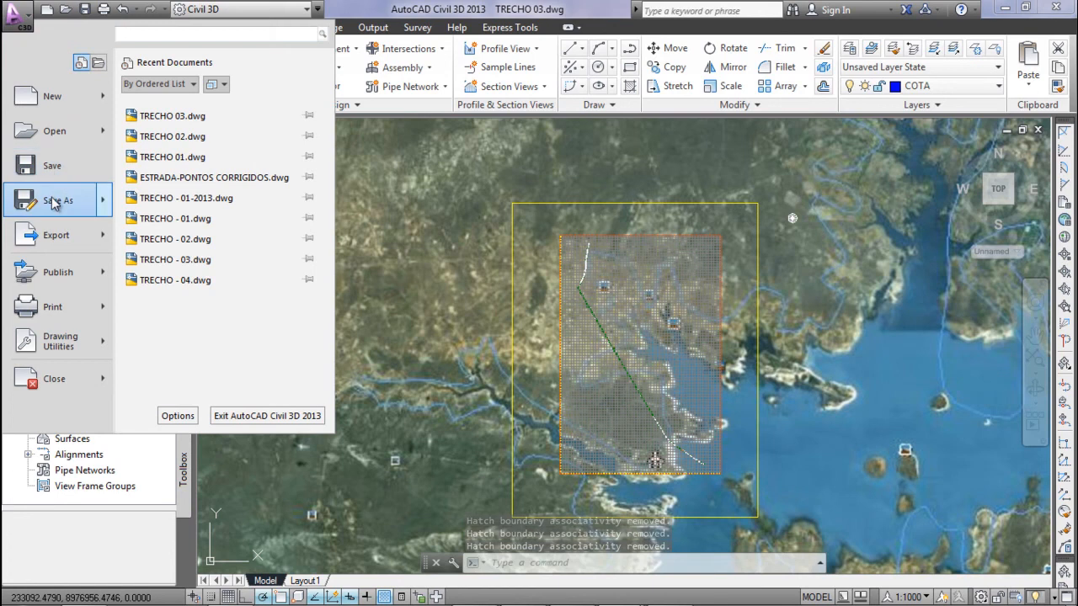
pyautogui.click(61, 201)
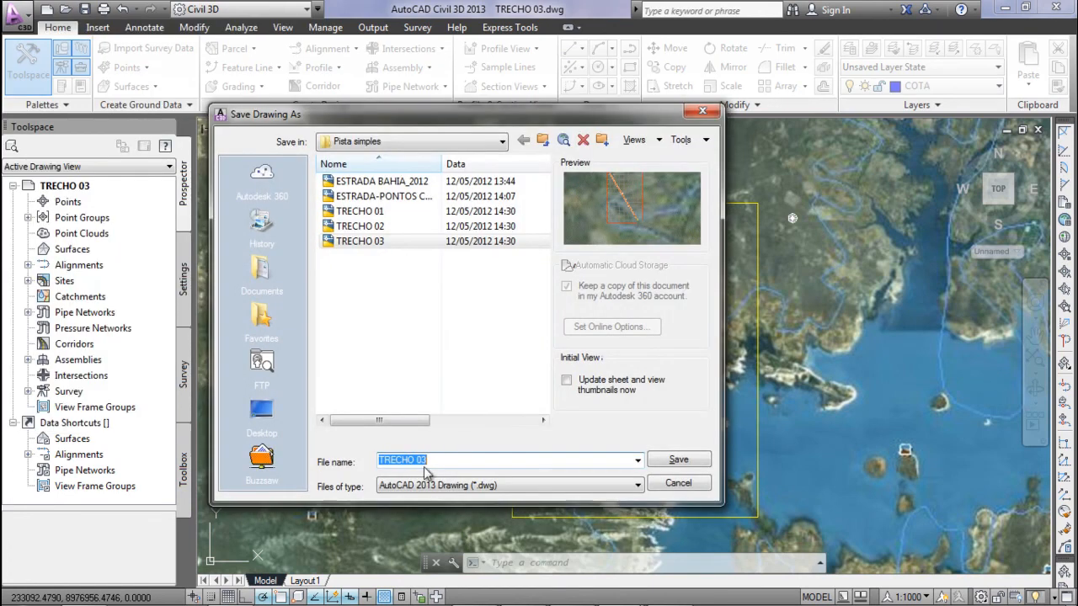
pyautogui.click(423, 459)
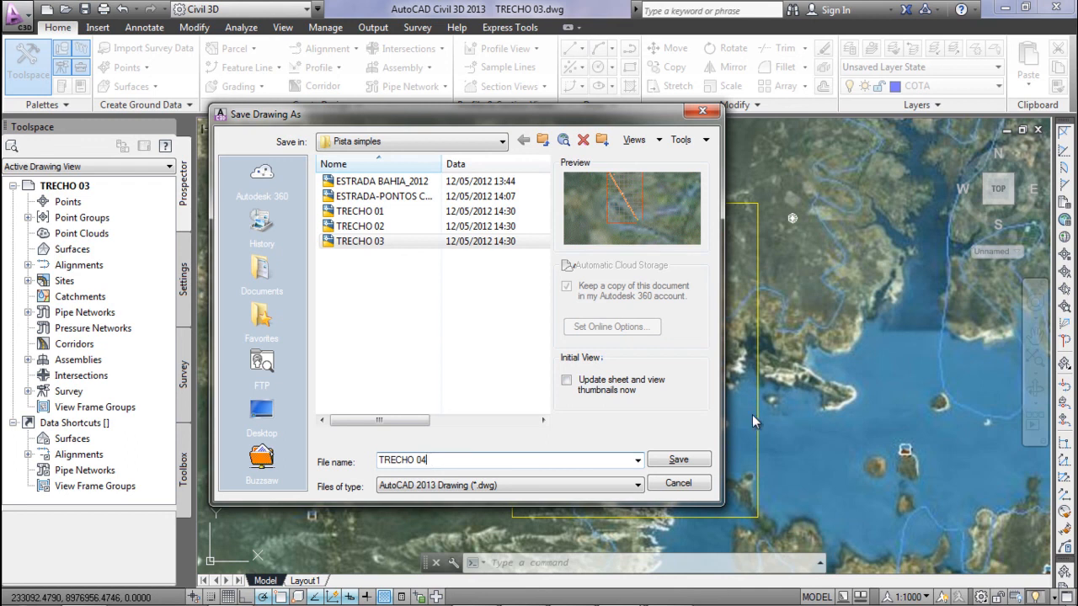
pyautogui.click(677, 464)
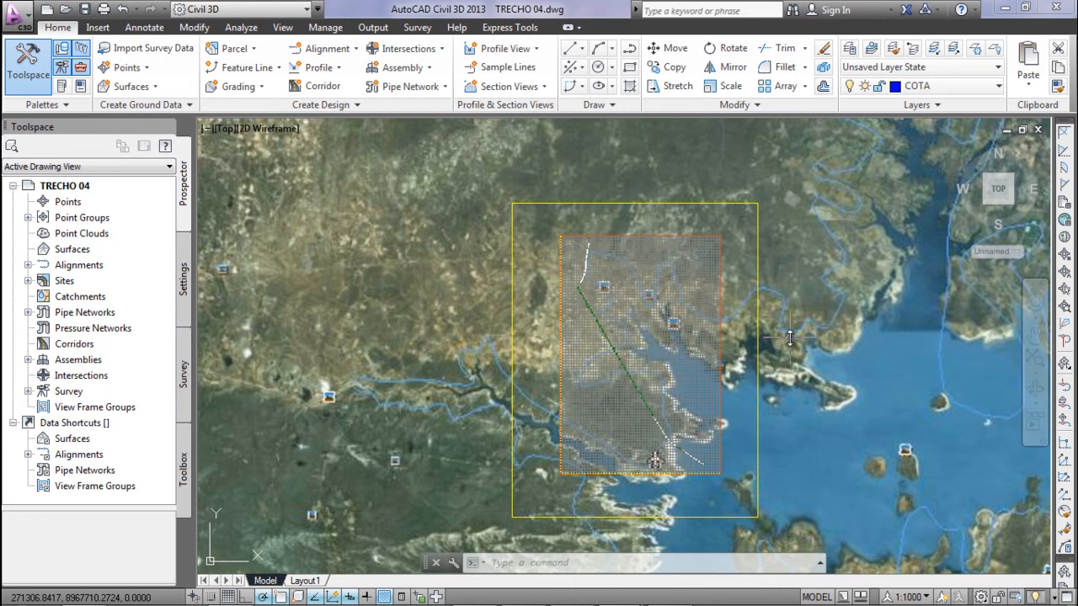
pyautogui.scroll(-4, 765, 337)
pyautogui.scroll(2, 765, 322)
pyautogui.moveTo(760, 317)
pyautogui.mouseDown(button='middle')
pyautogui.moveTo(700, 344)
pyautogui.moveTo(679, 338)
pyautogui.mouseUp(button='middle')
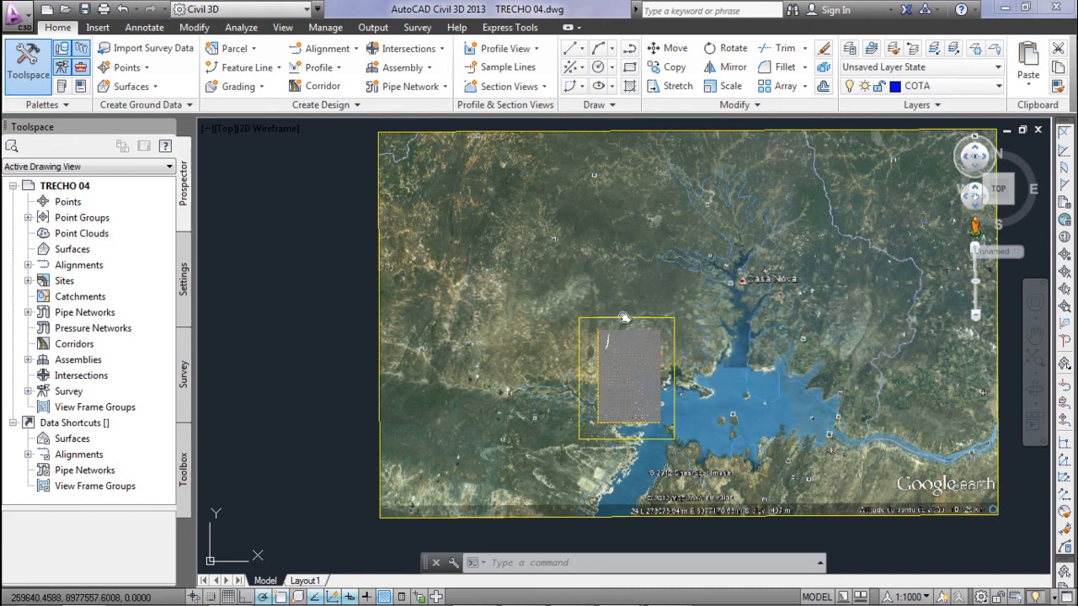
pyautogui.click(676, 338)
pyautogui.moveTo(305, 593)
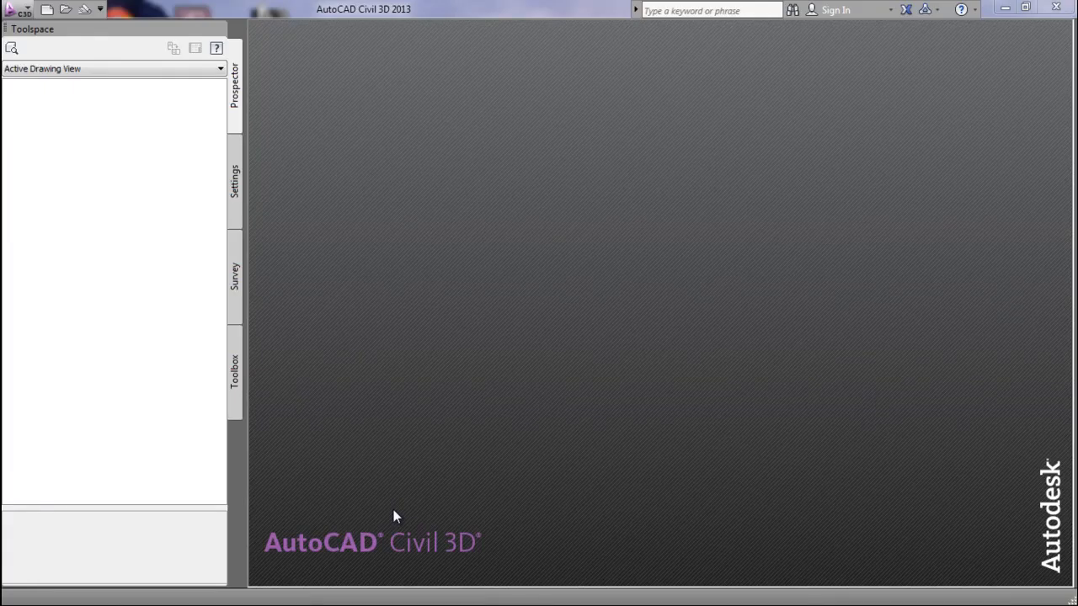
# Open the drawing TRECHO 01 from the Pista simples folder.
pyautogui.click(65, 13)
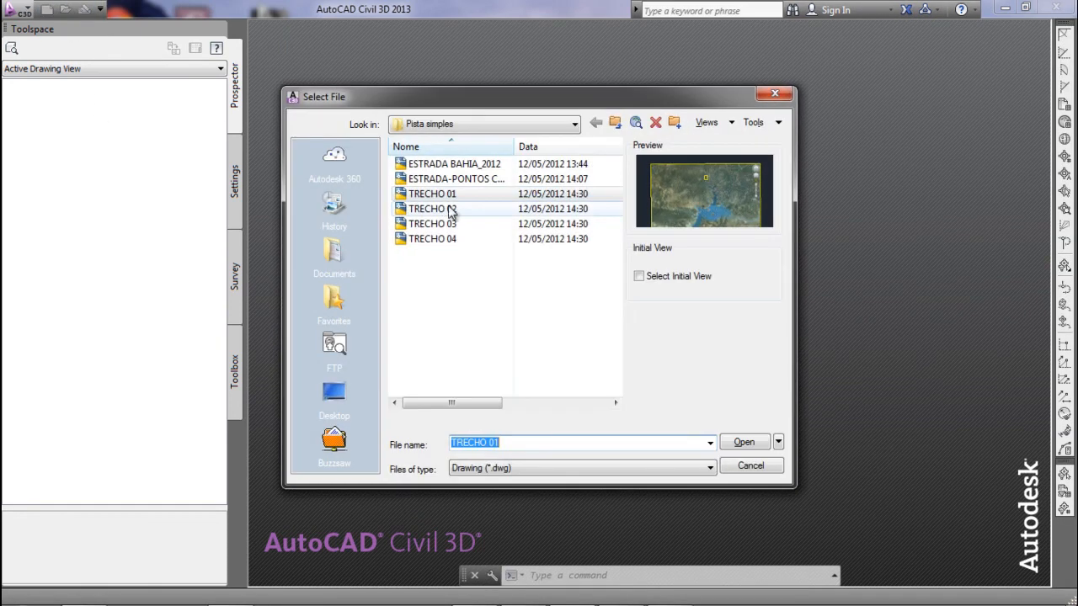
pyautogui.click(432, 194)
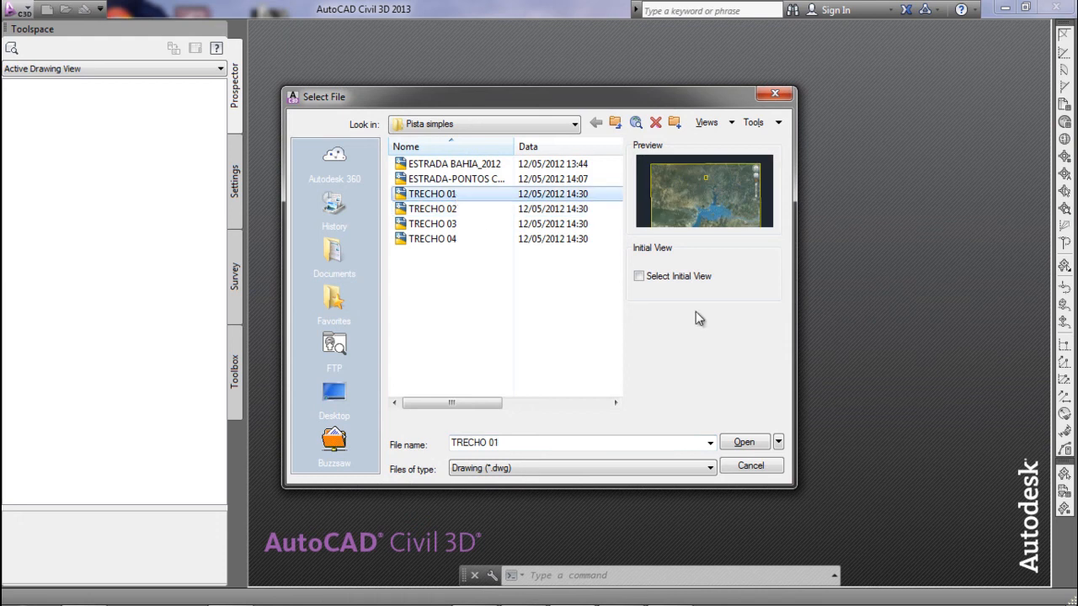
pyautogui.click(768, 444)
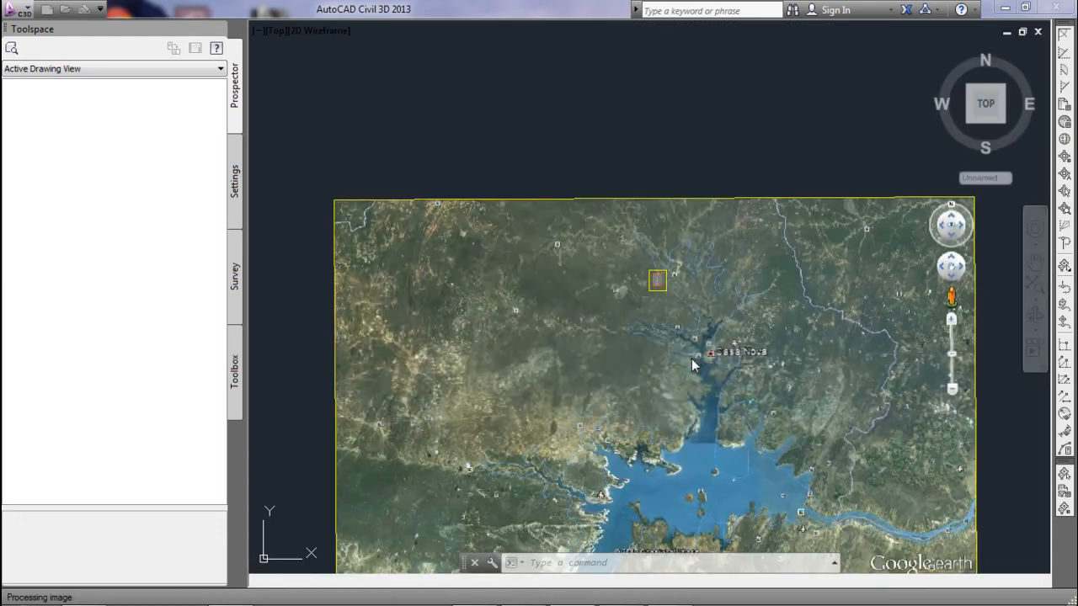
pyautogui.click(719, 142)
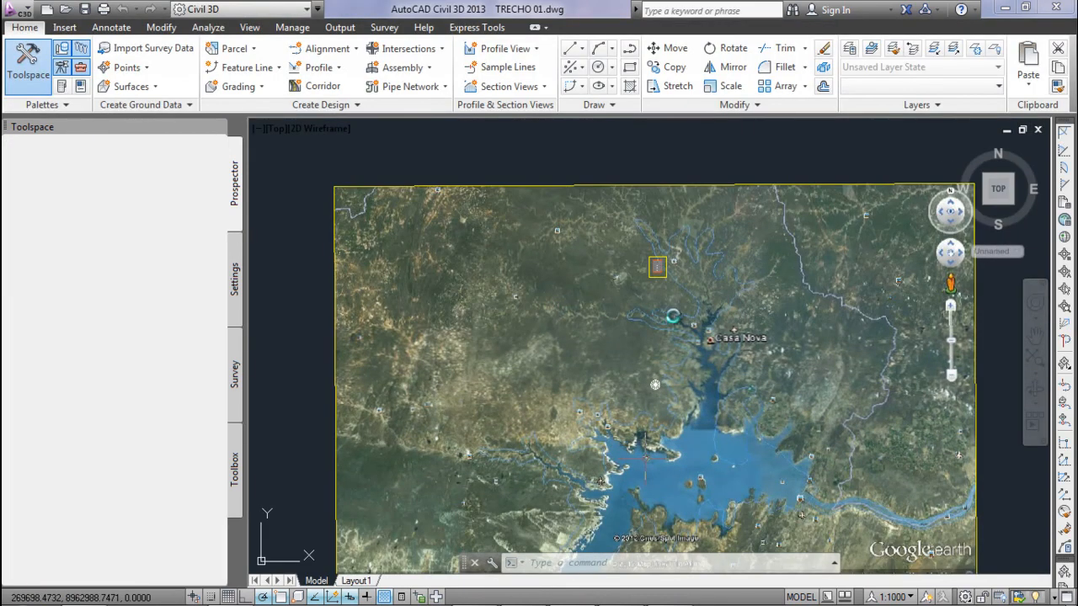
# Check the Z position in the properties of the survey point beside the 408.20 elevation label.
pyautogui.scroll(5, 657, 280)
pyautogui.scroll(10, 656, 279)
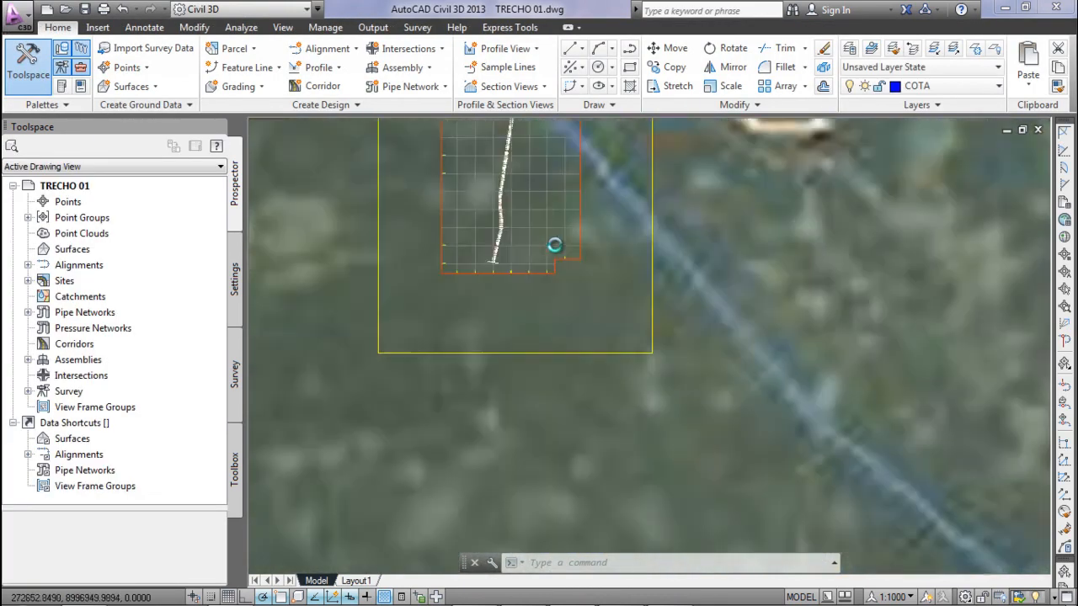
pyautogui.scroll(4, 450, 227)
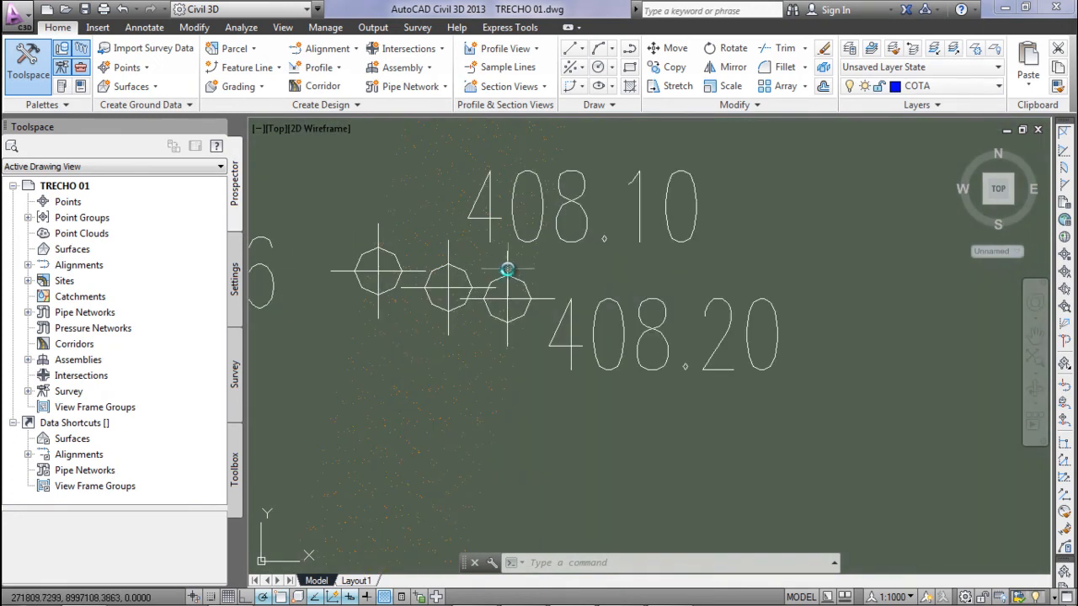
pyautogui.click(511, 279)
pyautogui.write('mo')
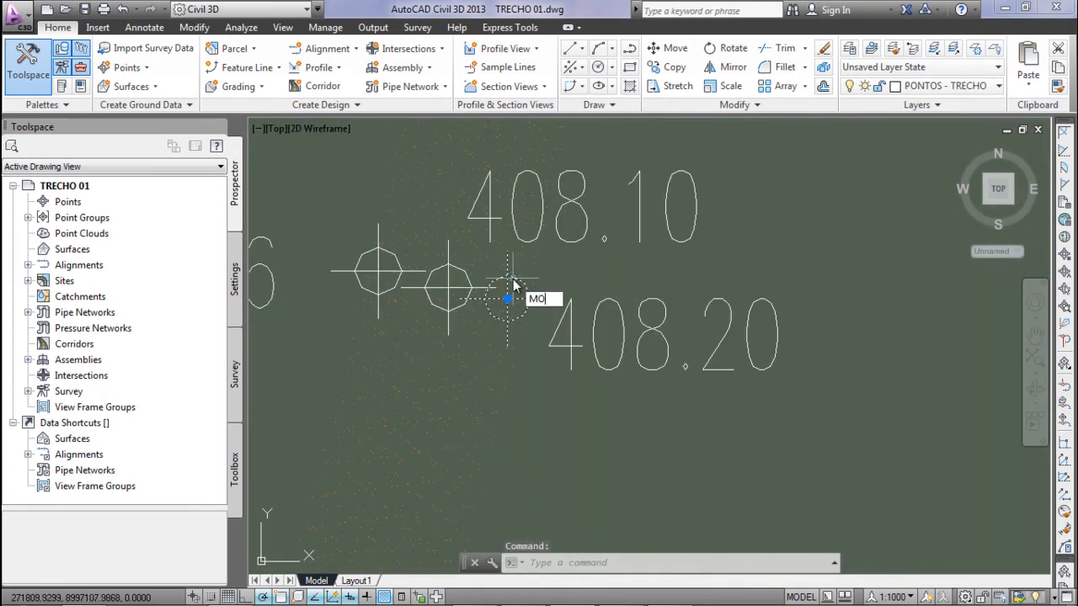
pyautogui.press('Return')
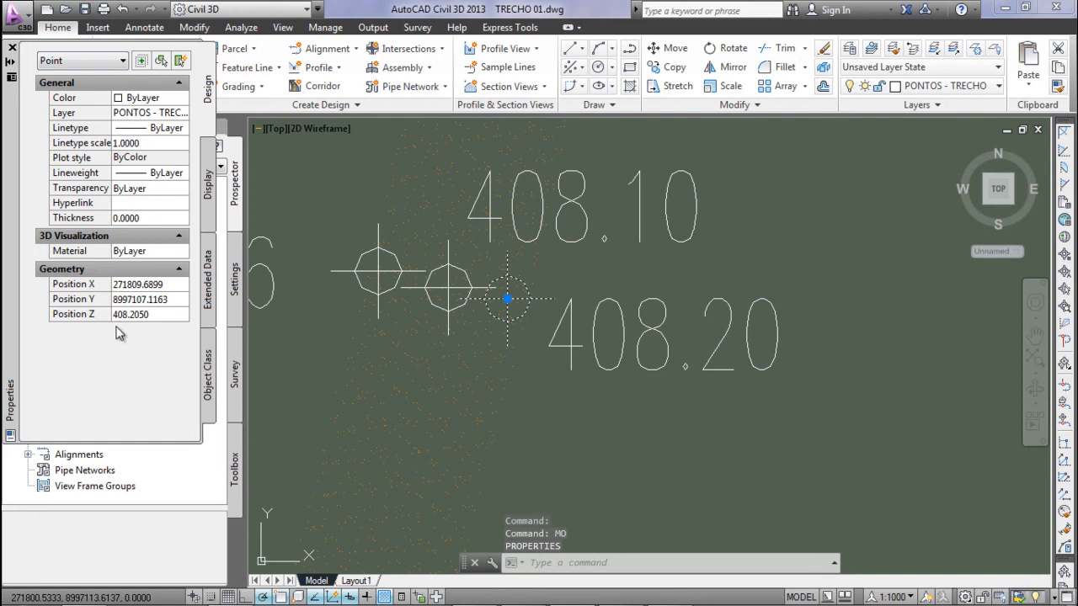
pyautogui.click(12, 47)
pyautogui.press('Escape')
pyautogui.scroll(-2, 441, 255)
pyautogui.scroll(-3, 442, 255)
pyautogui.scroll(6, 437, 256)
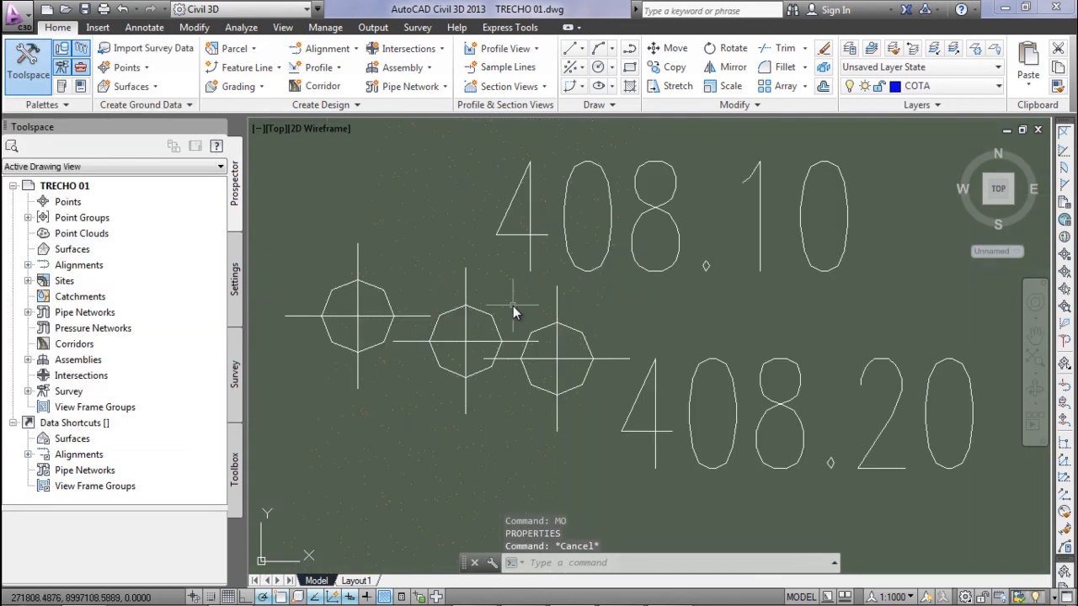
pyautogui.scroll(-5, 513, 309)
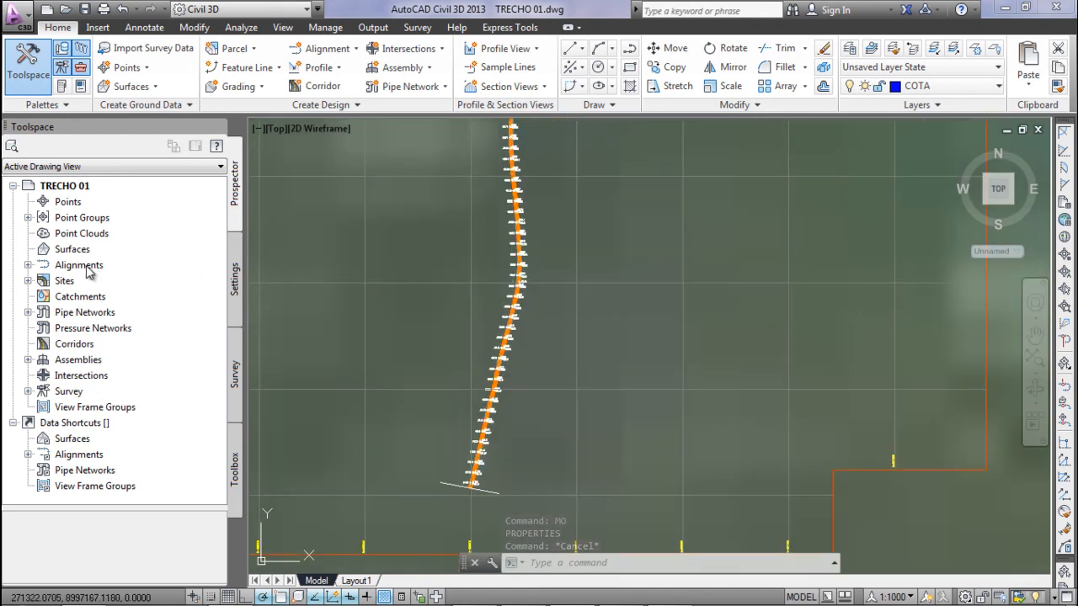
# Start a new TIN surface and create a layer named TN as its base layer, with the -* suffix.
pyautogui.click(74, 249)
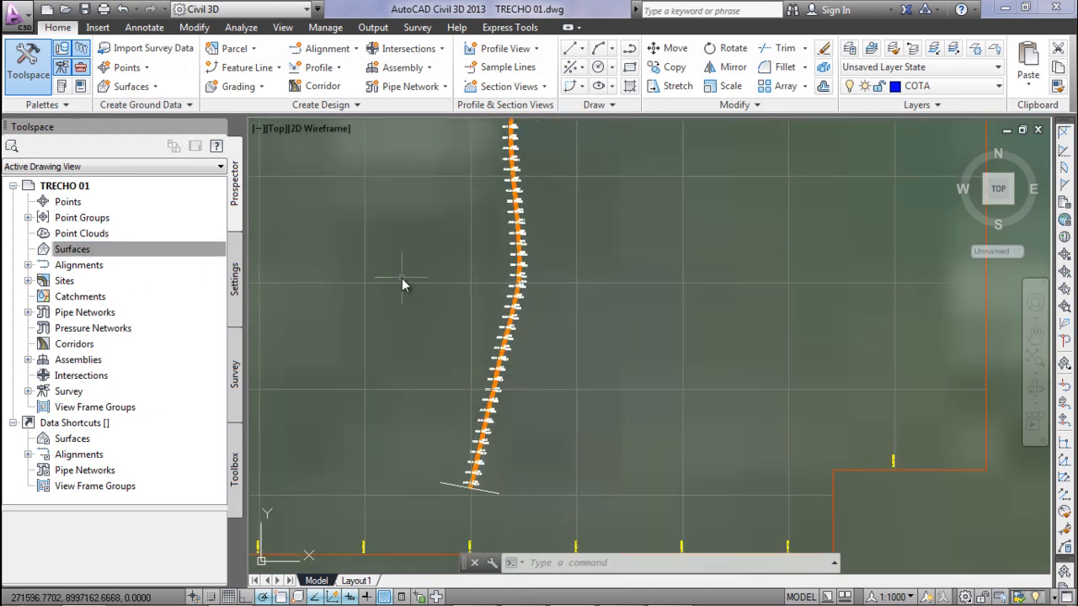
pyautogui.rightClick(95, 251)
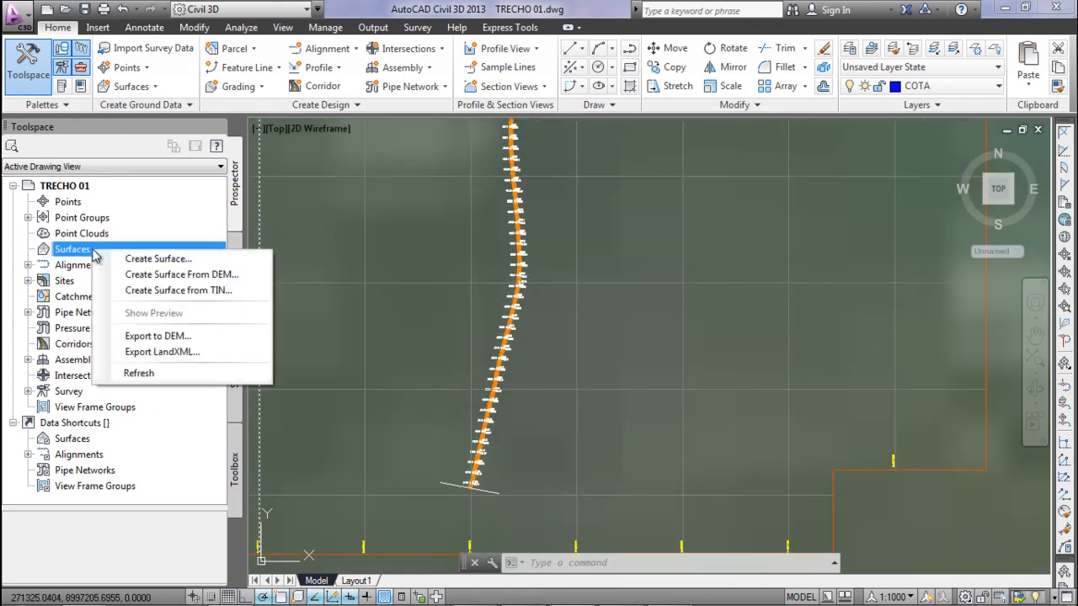
pyautogui.click(166, 262)
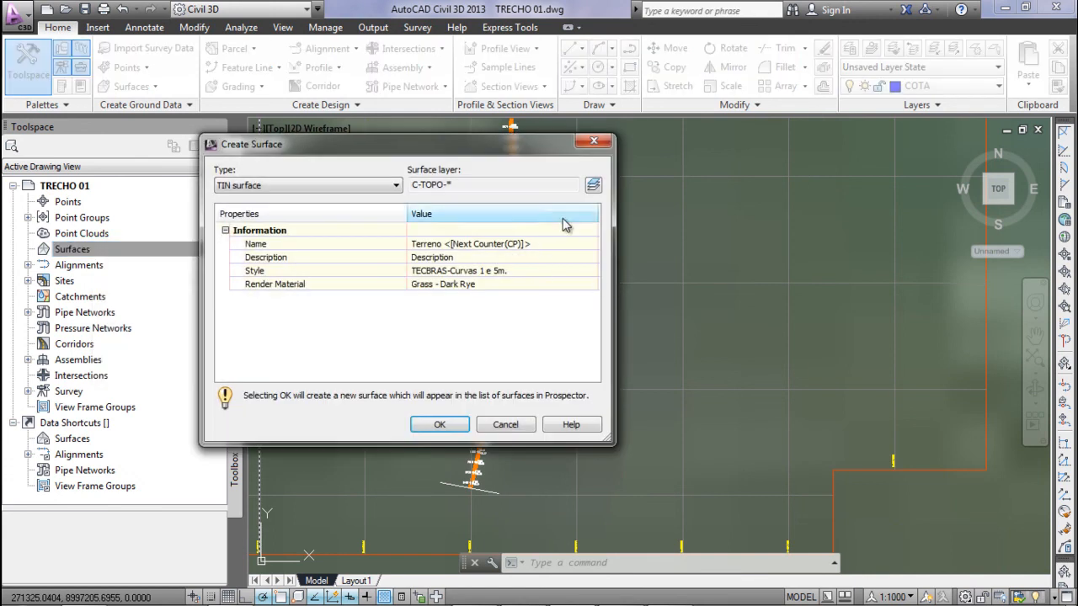
pyautogui.click(592, 187)
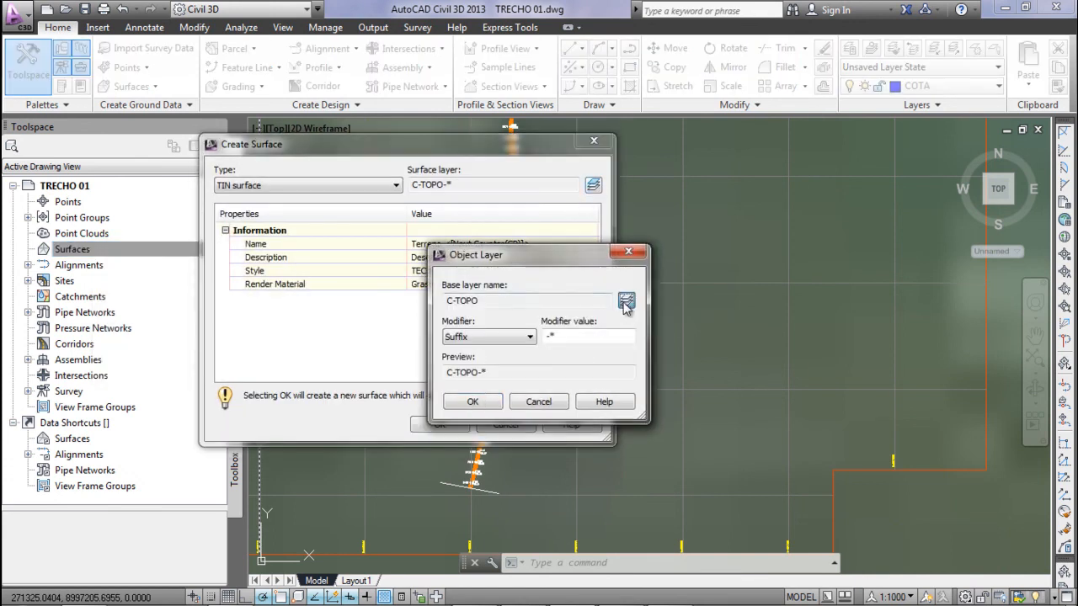
pyautogui.click(619, 284)
pyautogui.click(733, 210)
pyautogui.click(575, 276)
pyautogui.write('TN')
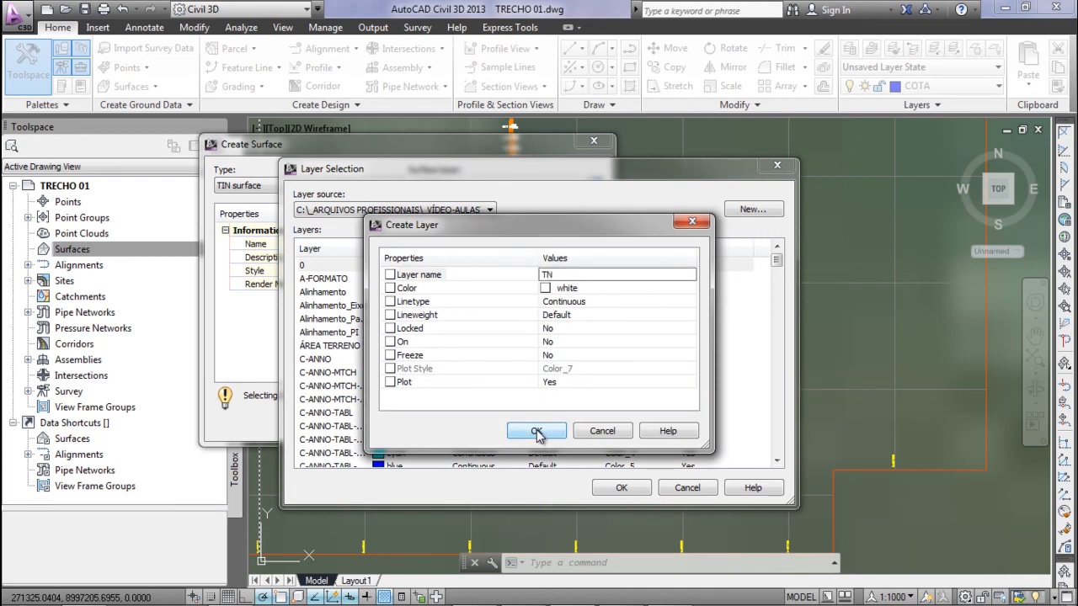
pyautogui.click(539, 433)
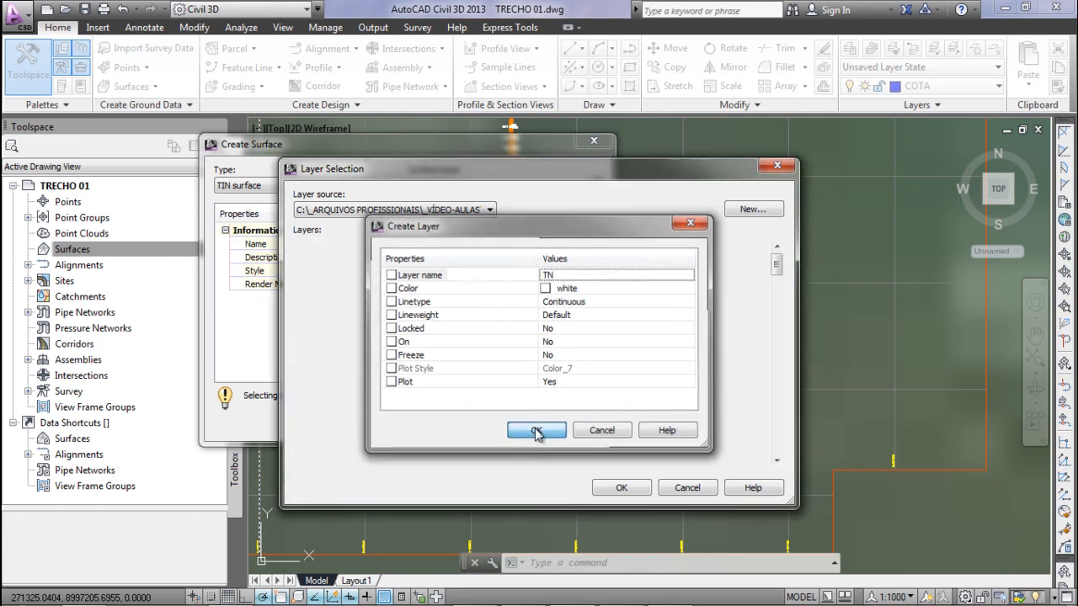
pyautogui.click(619, 488)
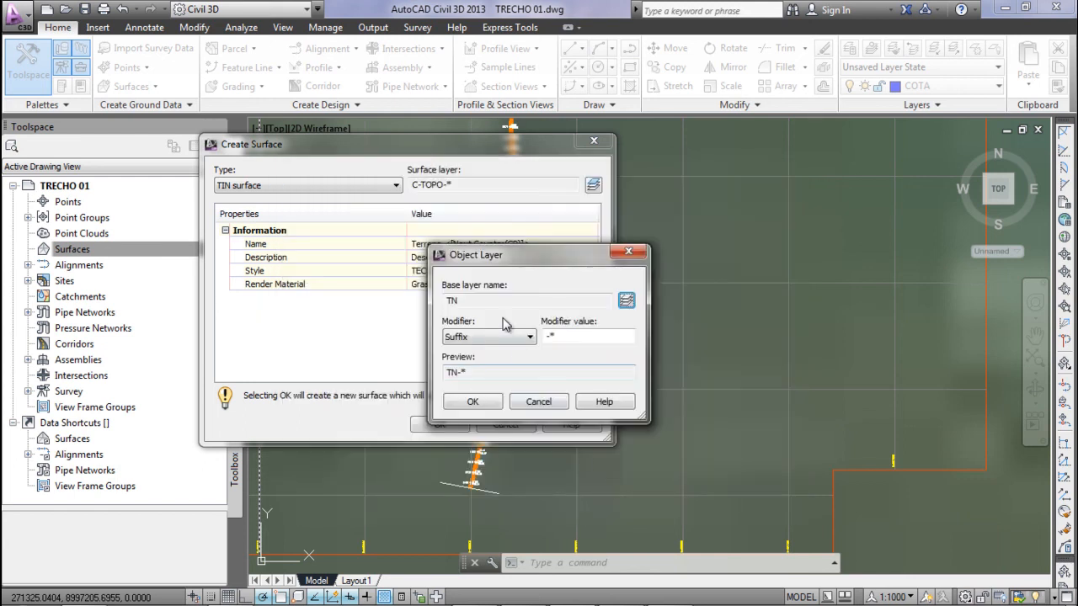
pyautogui.click(474, 405)
# Name the surface TRECHO 01 and create it with the style TECBRAS-Curvas 1 e 5m.
pyautogui.click(540, 244)
pyautogui.write('TRECHO 01')
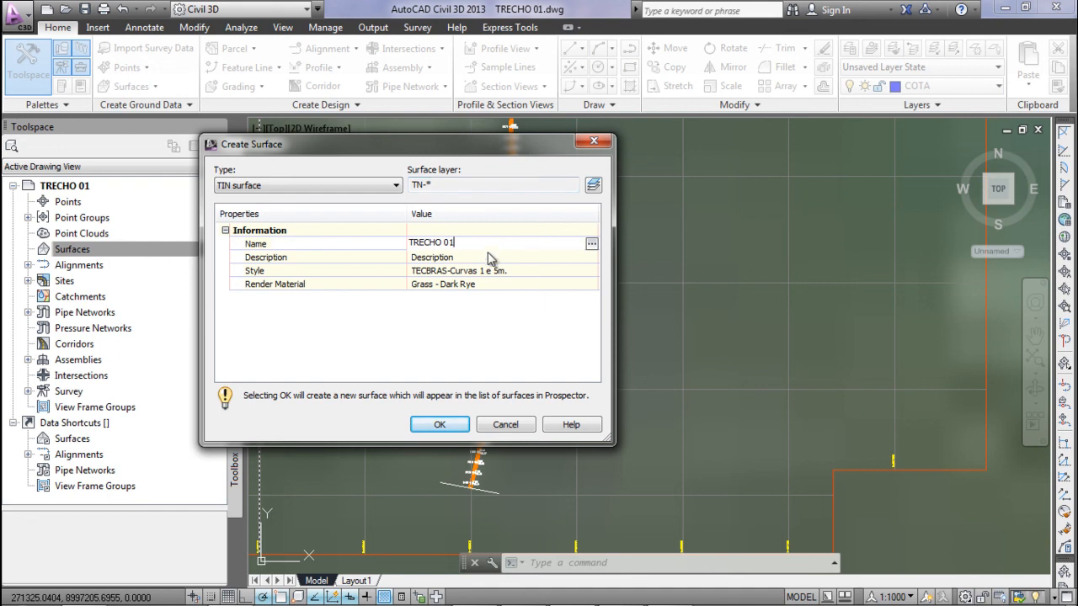
pyautogui.press('Return')
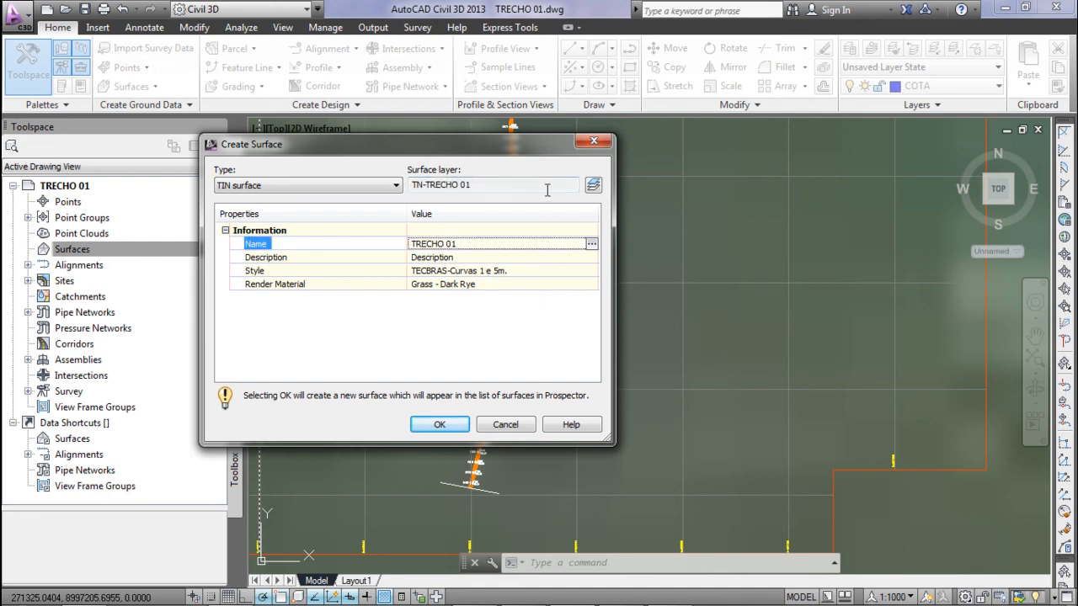
pyautogui.click(476, 276)
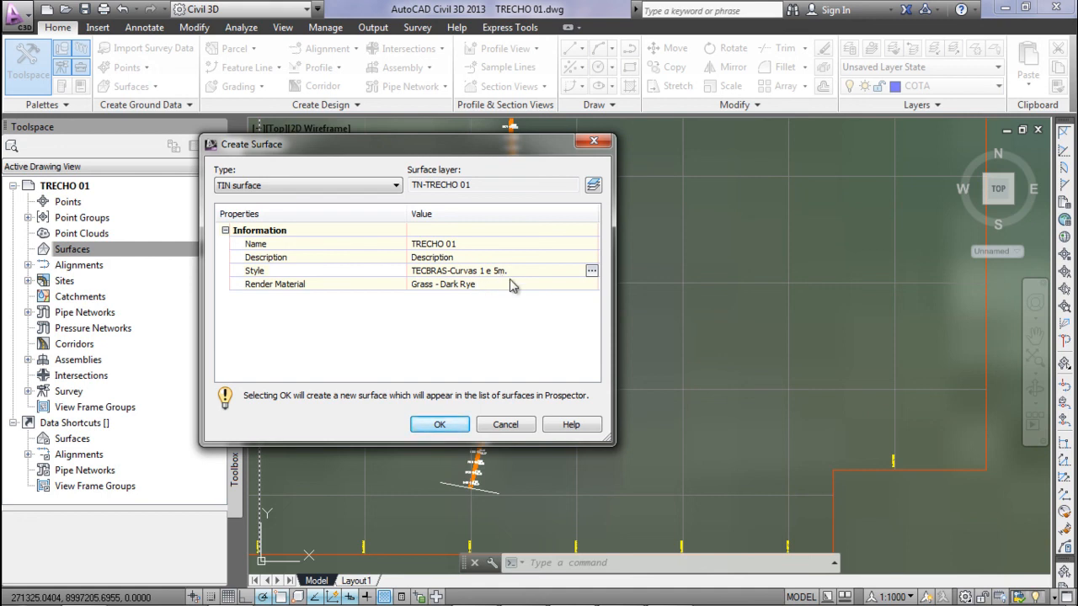
pyautogui.click(444, 426)
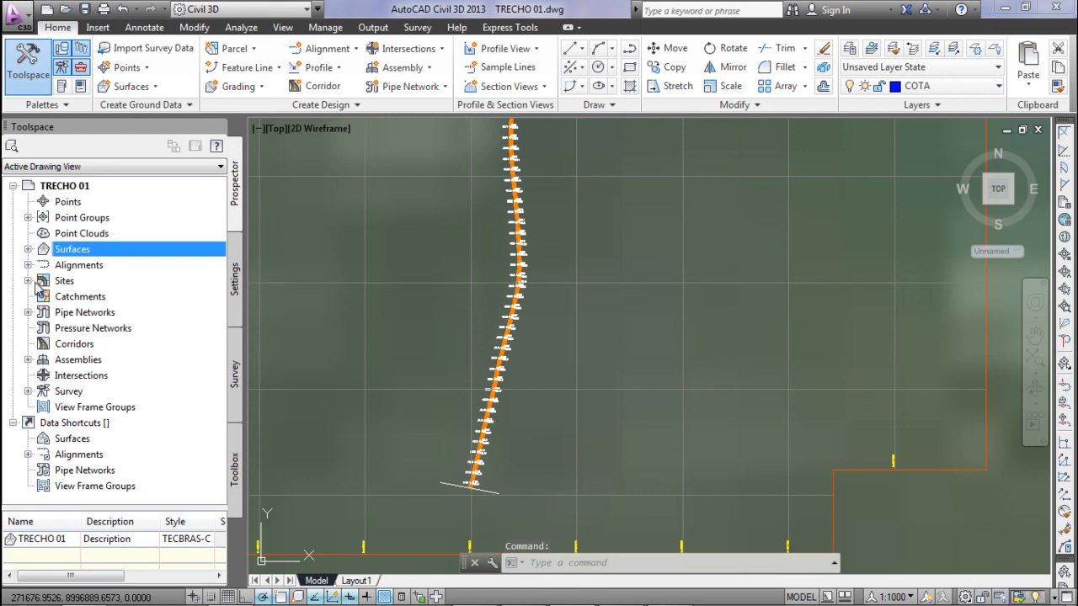
# Add the drawing's point objects along the whole road strip to the definition of surface TRECHO 01.
pyautogui.click(28, 249)
pyautogui.click(43, 265)
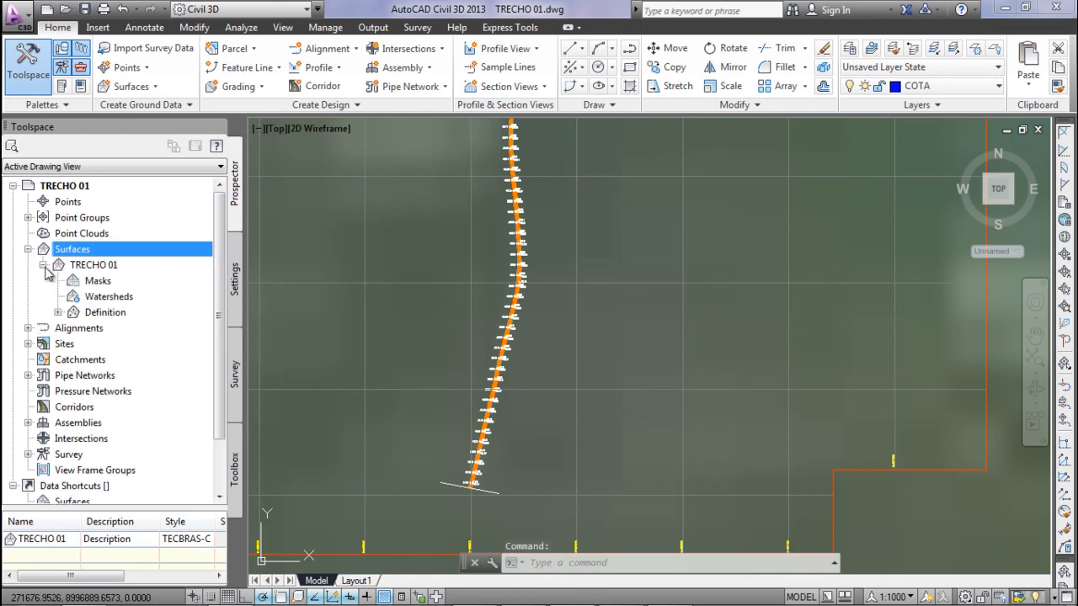
pyautogui.click(58, 312)
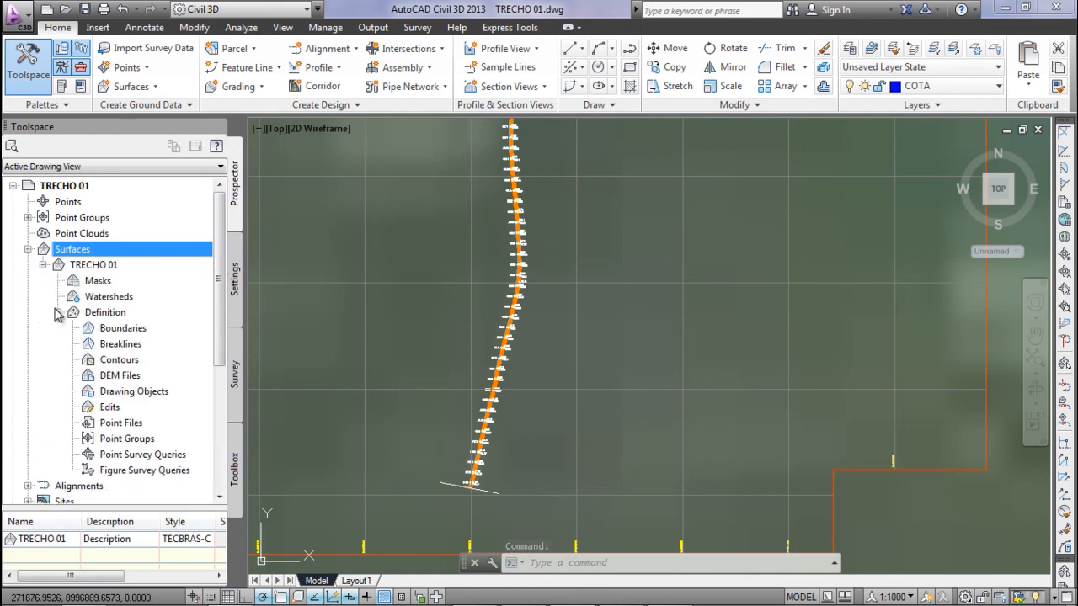
pyautogui.rightClick(157, 397)
pyautogui.click(209, 401)
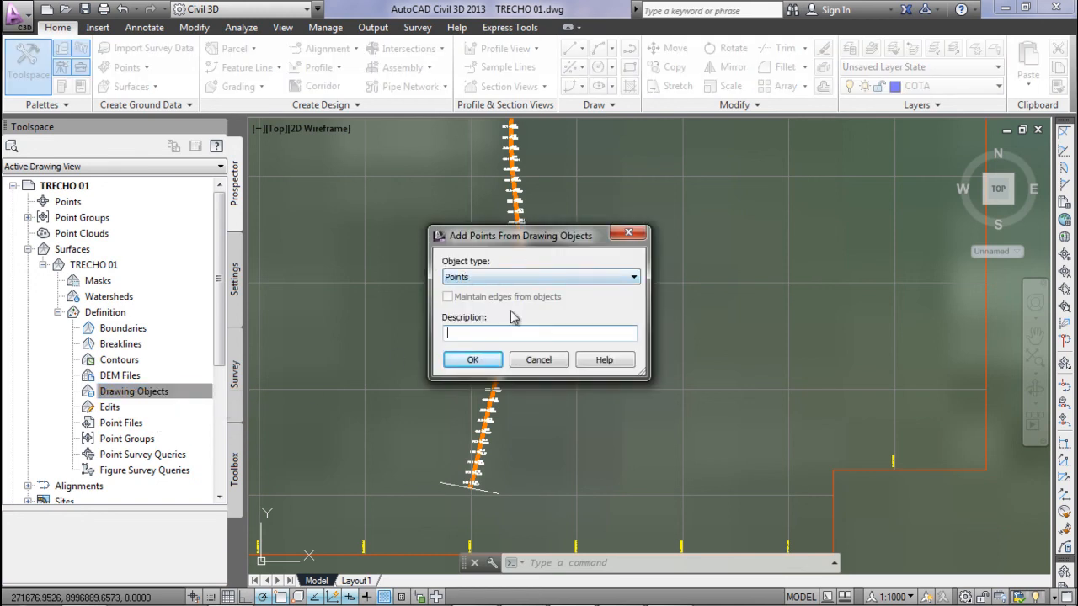
pyautogui.click(472, 360)
pyautogui.scroll(-6, 426, 377)
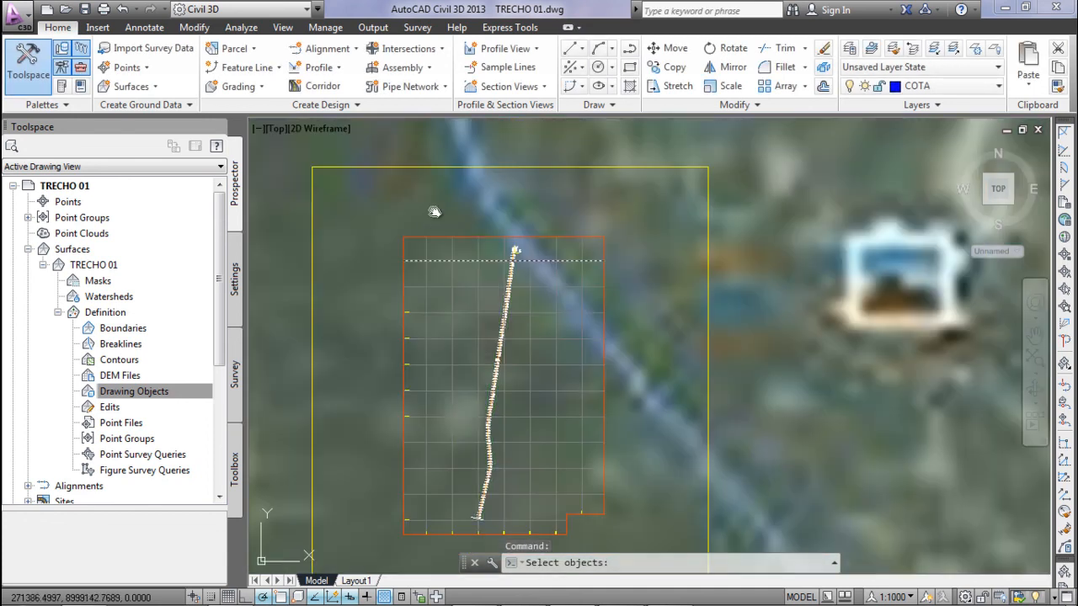
pyautogui.click(385, 268)
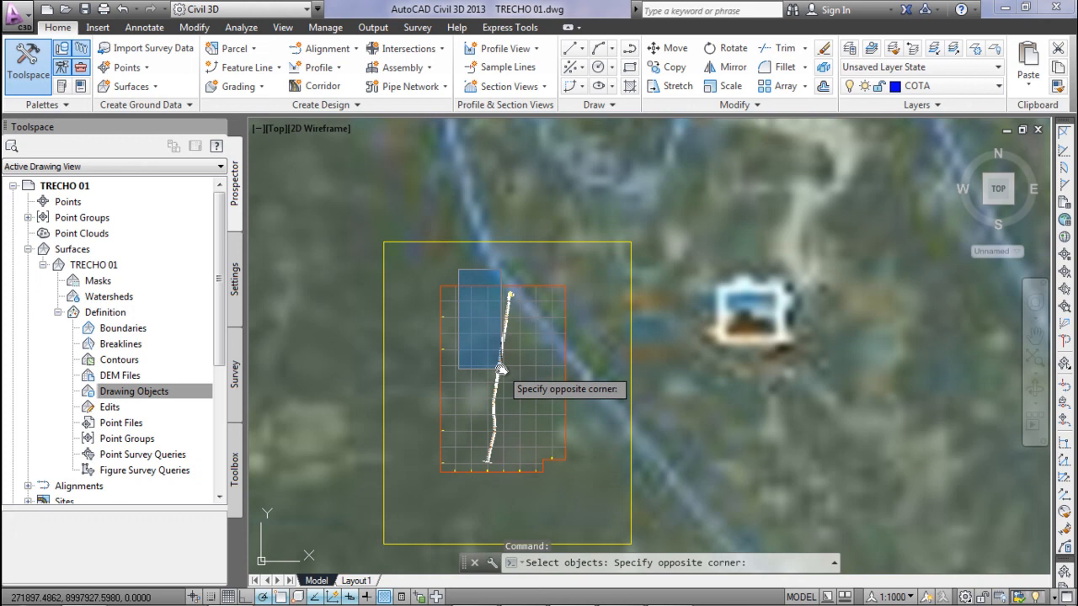
pyautogui.click(529, 470)
pyautogui.press('Return')
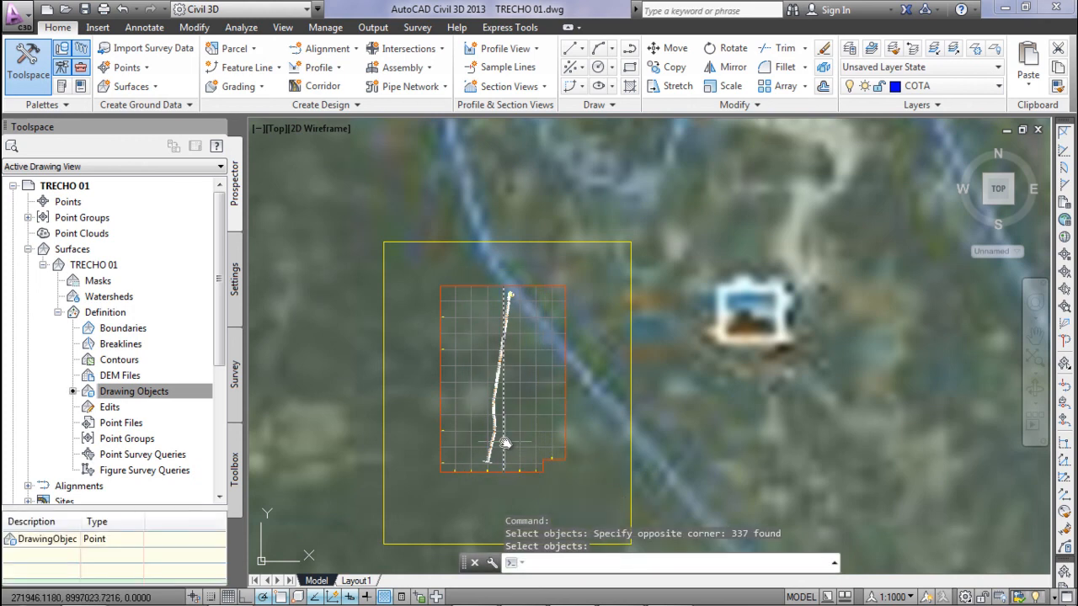
pyautogui.scroll(10, 505, 444)
pyautogui.scroll(-5, 528, 391)
pyautogui.scroll(-8, 529, 391)
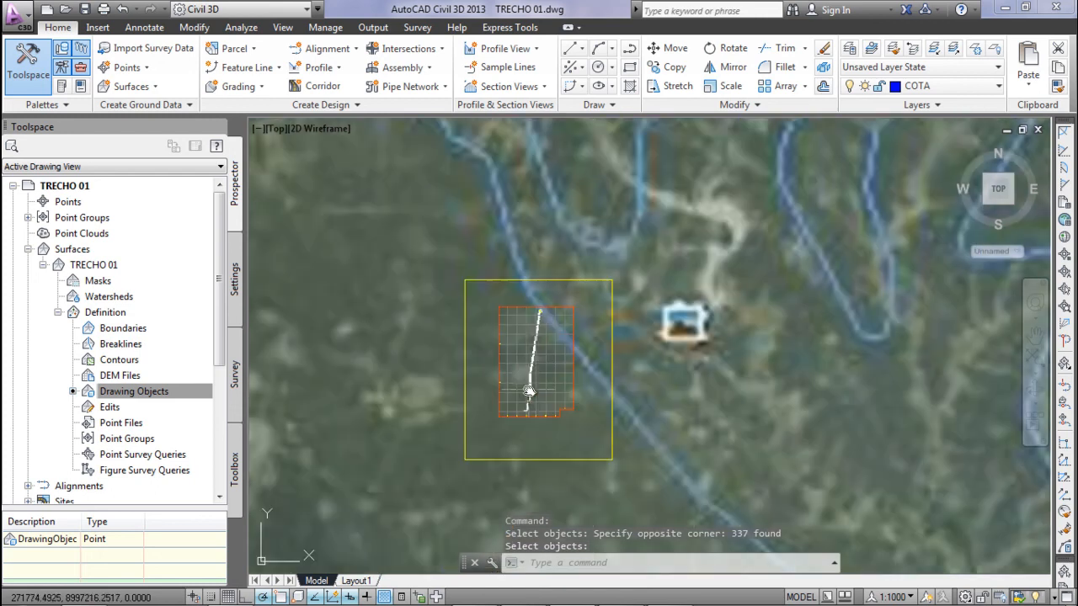
# Freeze the IMAGEM-GE layer of the satellite image by selecting its outline with the LAYFRZ command.
pyautogui.scroll(-4, 571, 288)
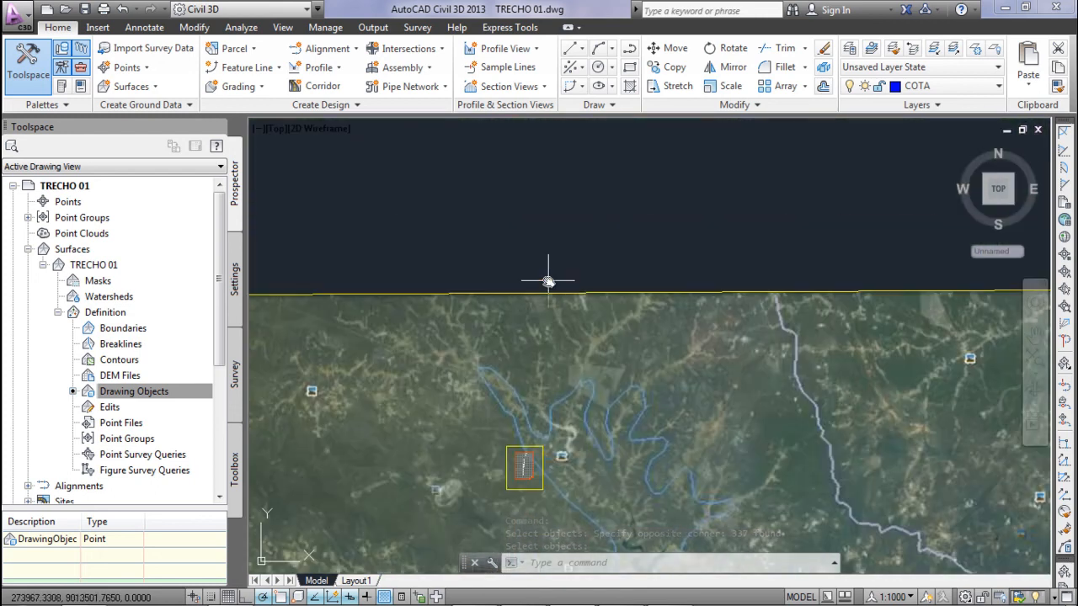
pyautogui.write('LAYFRZ')
pyautogui.press('Return')
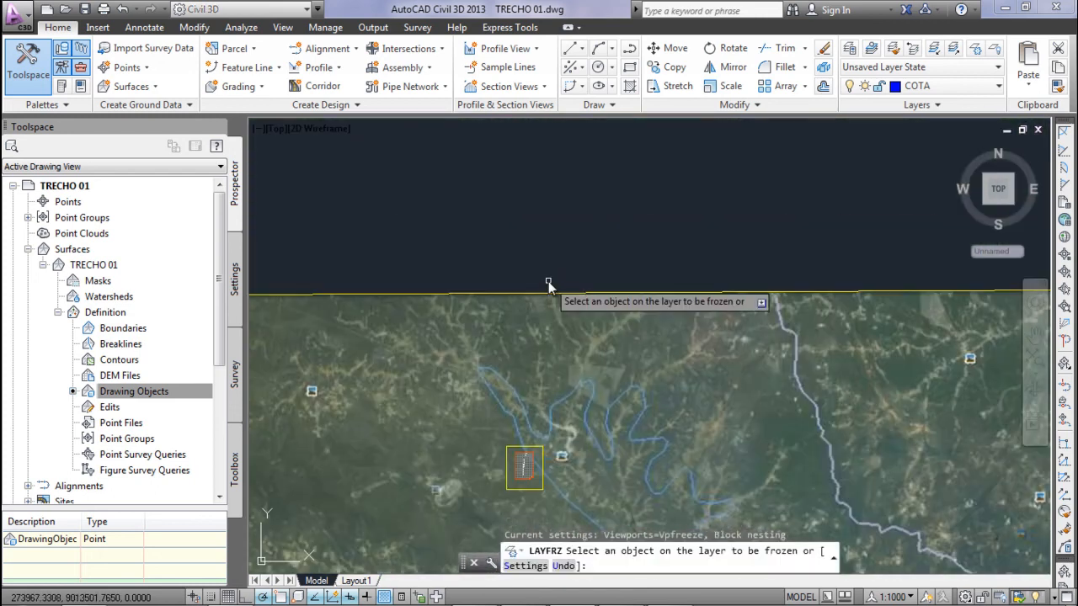
pyautogui.click(546, 293)
pyautogui.scroll(8, 548, 383)
pyautogui.scroll(-8, 434, 418)
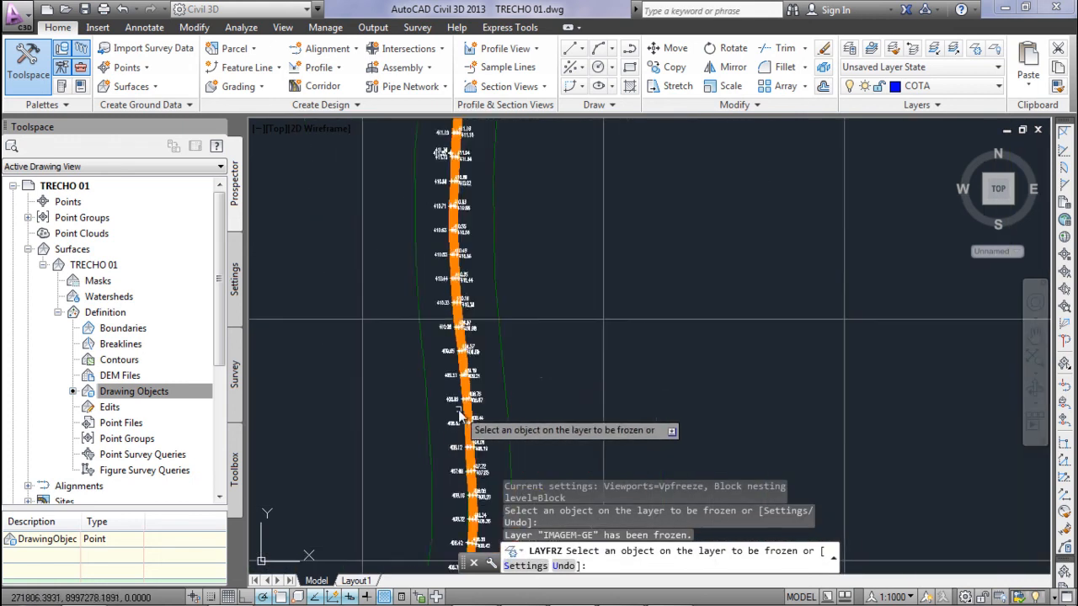
pyautogui.press('Escape')
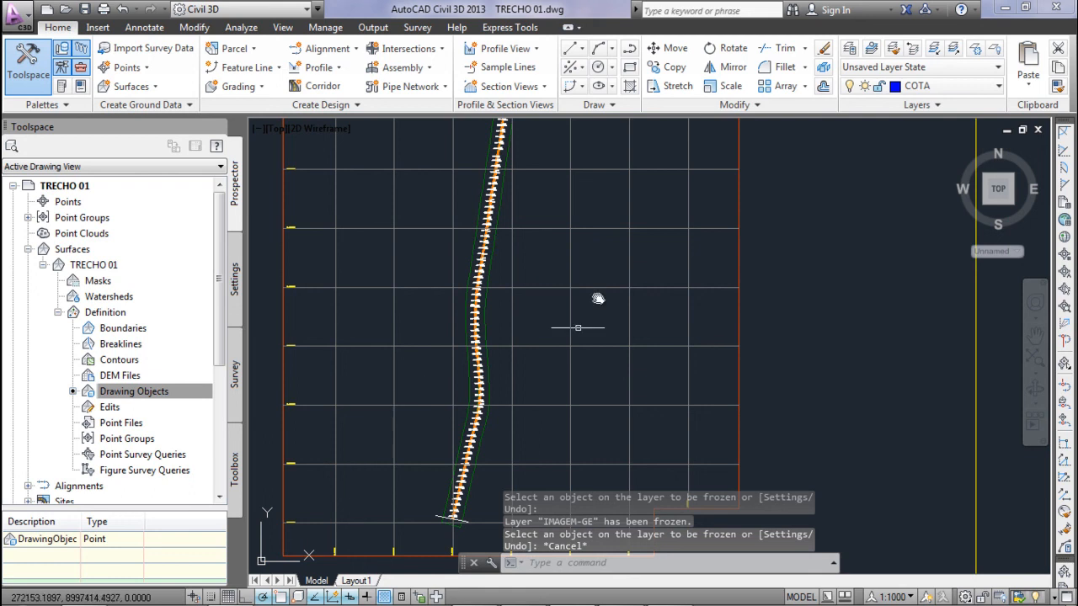
# Turn on all layers of the drawing at once in the layer properties manager.
pyautogui.click(934, 86)
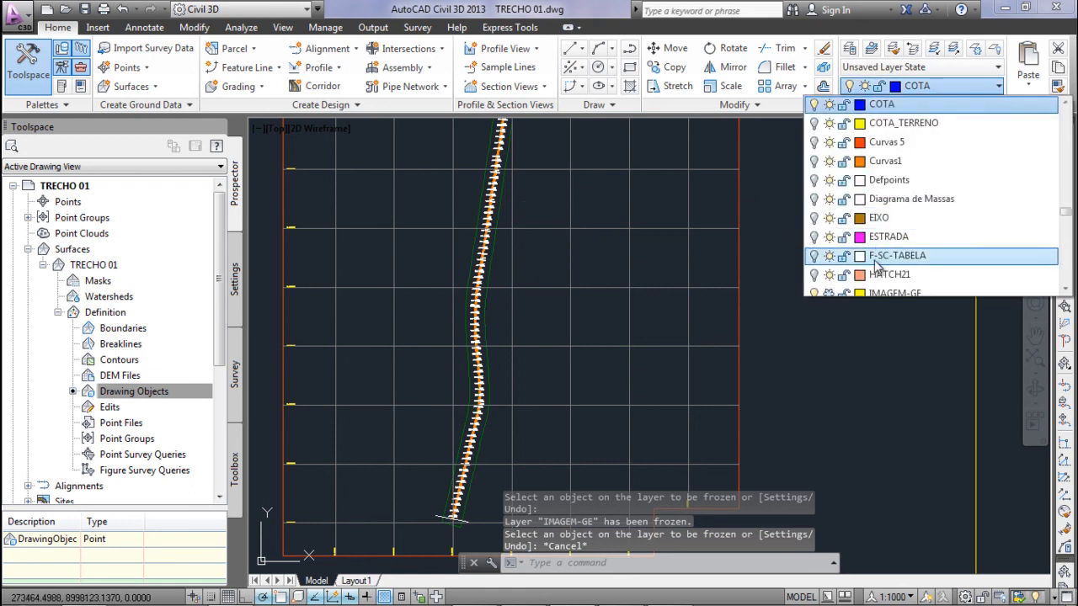
pyautogui.click(849, 52)
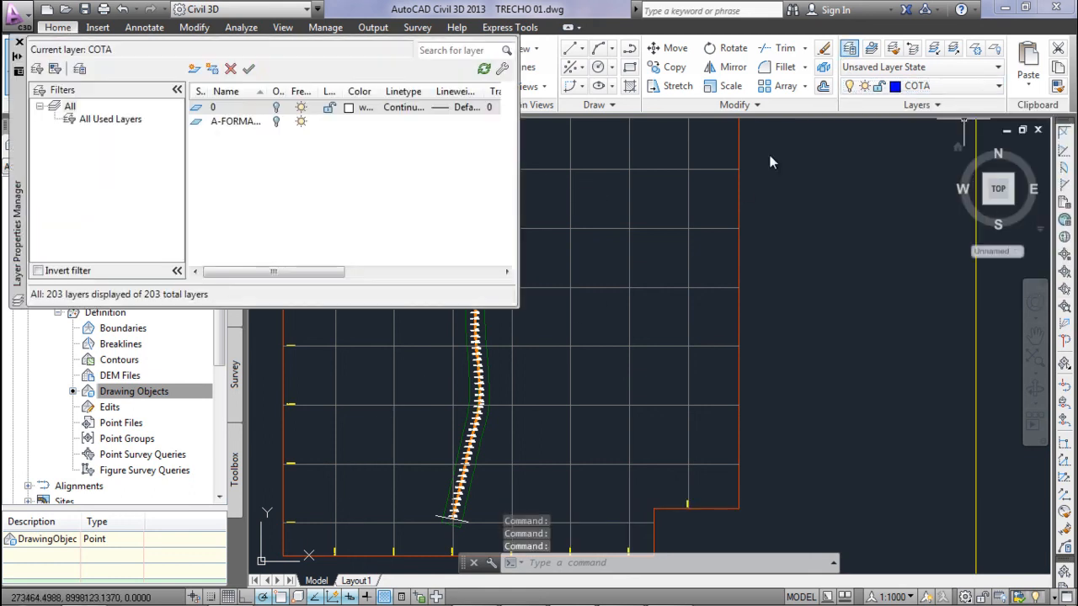
pyautogui.rightClick(217, 164)
pyautogui.click(260, 404)
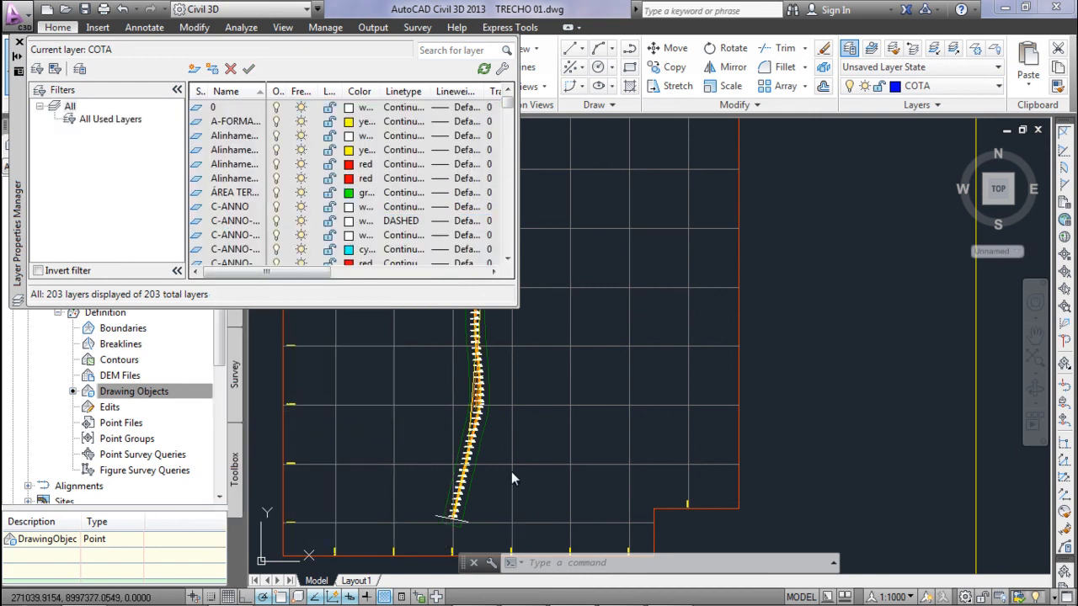
pyautogui.click(19, 42)
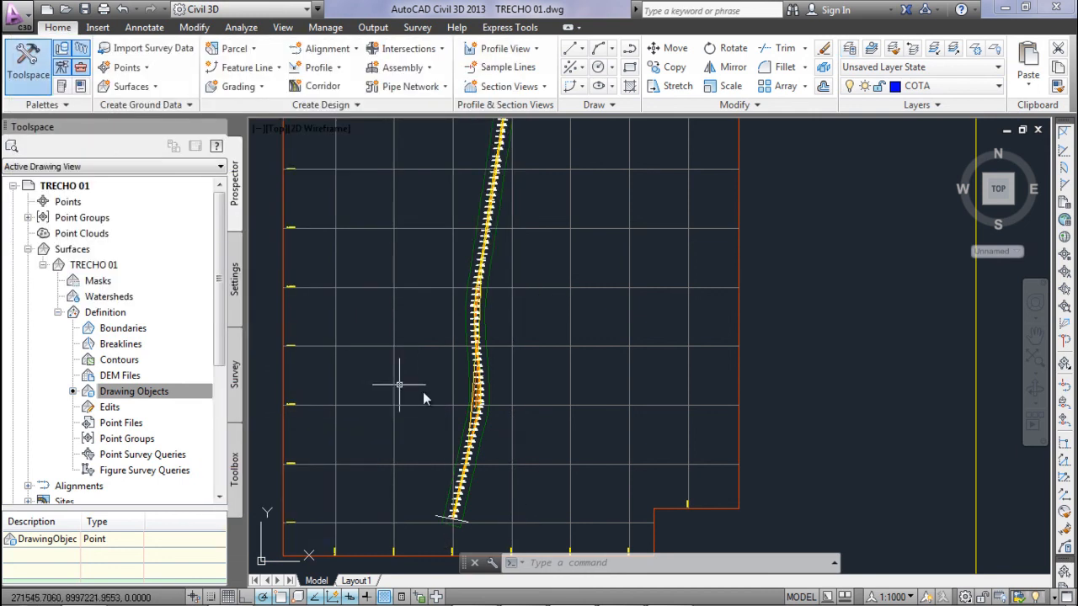
pyautogui.press('Escape')
pyautogui.scroll(4, 471, 400)
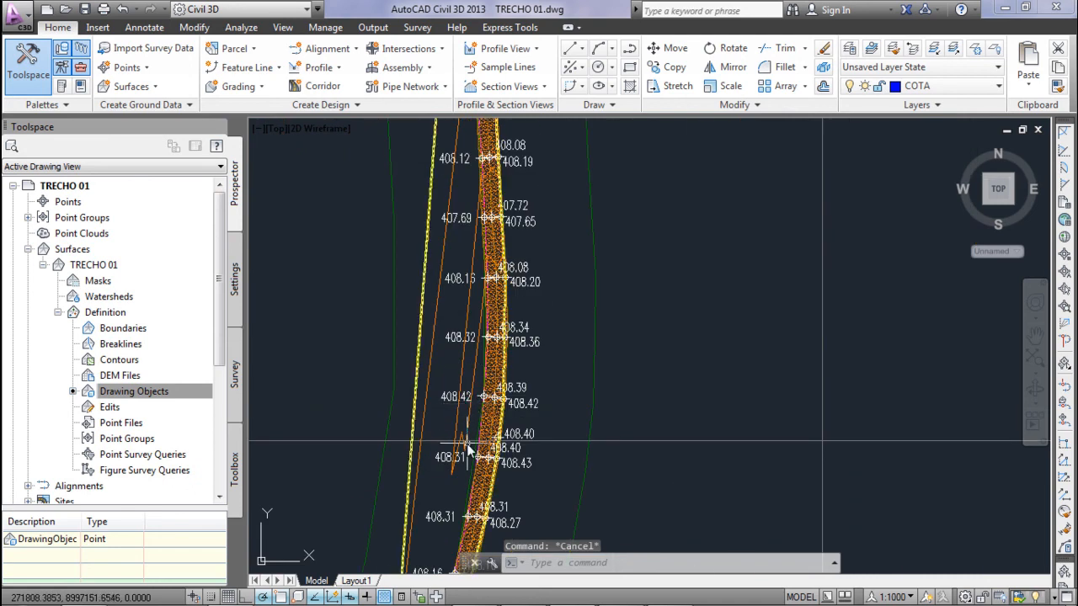
pyautogui.click(469, 447)
pyautogui.scroll(-5, 470, 447)
pyautogui.rightClick(468, 192)
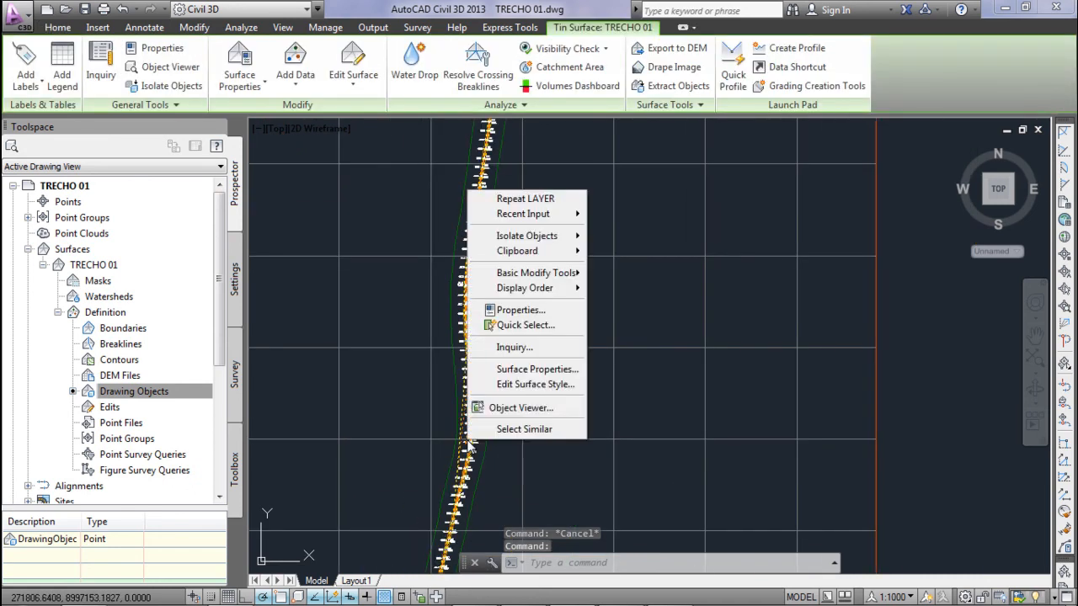
pyautogui.click(497, 416)
pyautogui.moveTo(549, 435); pyautogui.dragTo(520, 199)
pyautogui.moveTo(517, 328); pyautogui.dragTo(494, 361)
pyautogui.press('Escape')
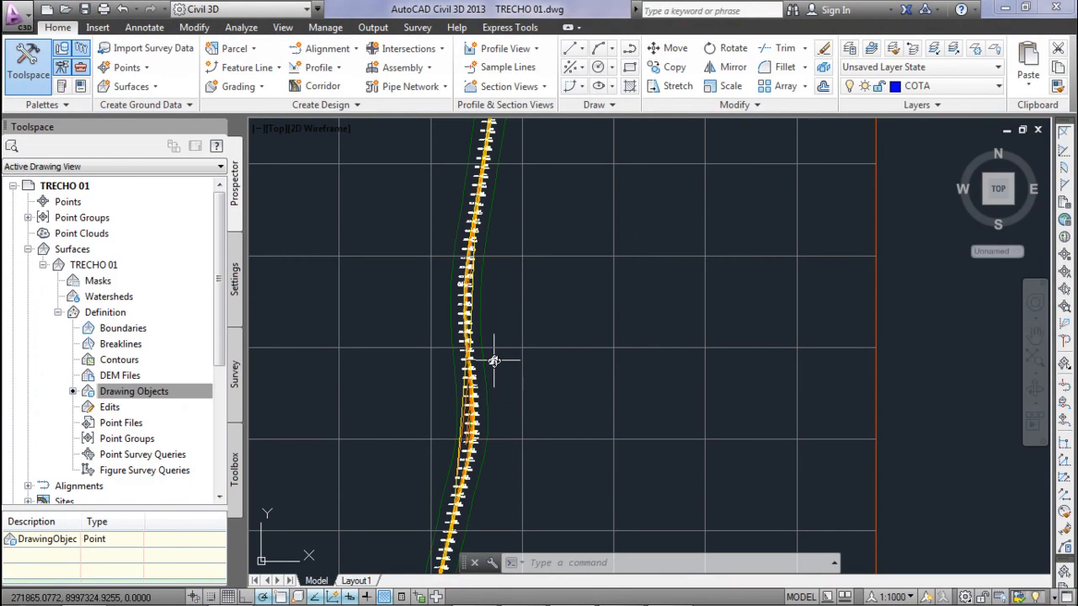
# Try to isolate the layer of surface TRECHO 01 with LAYISO, and undo the isolation.
pyautogui.scroll(-4, 495, 361)
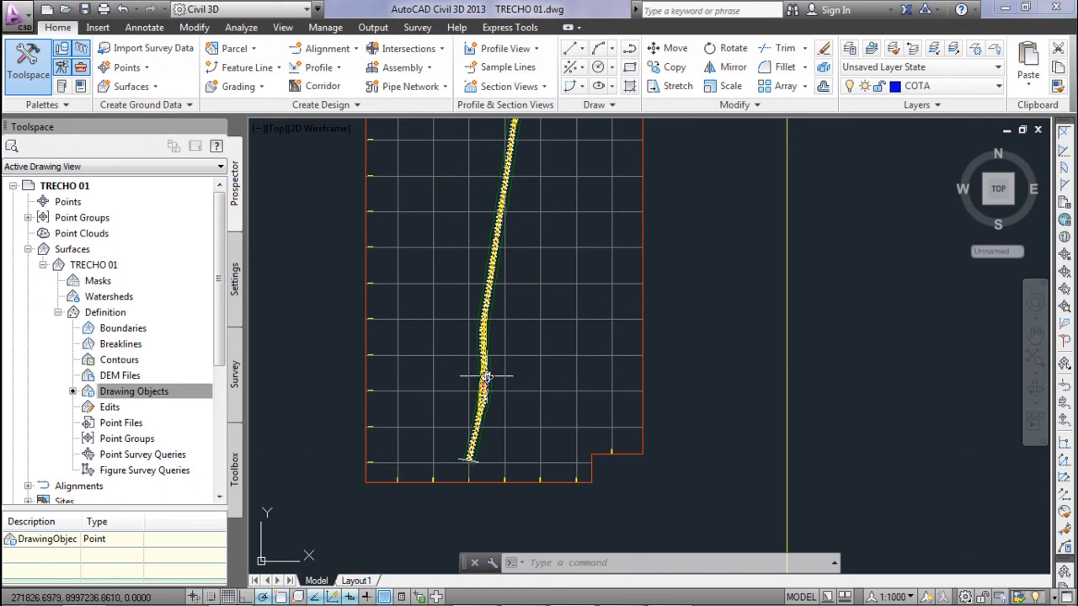
pyautogui.scroll(4, 485, 387)
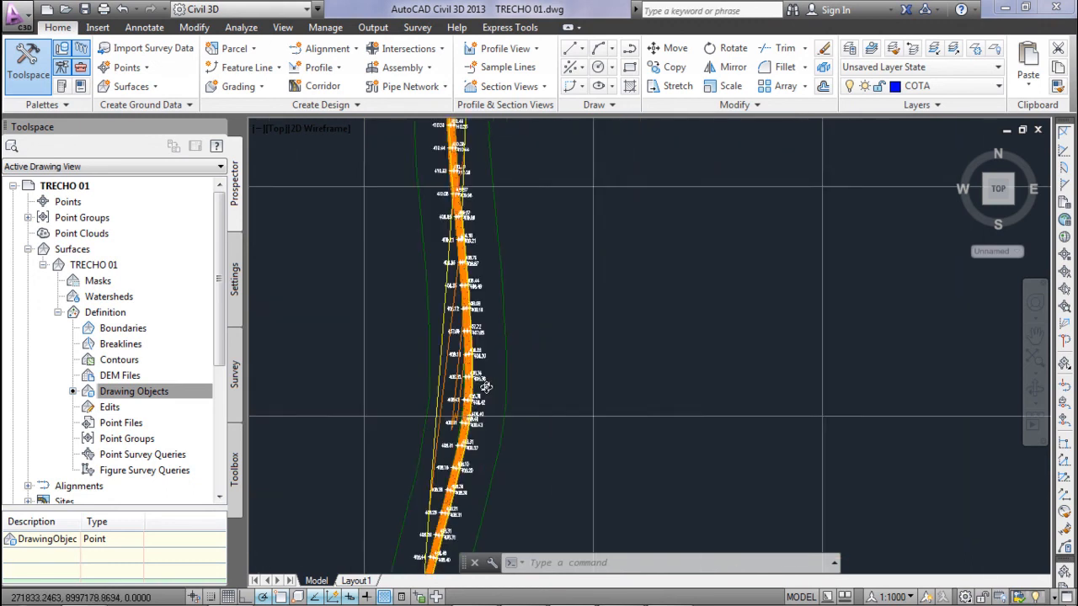
pyautogui.write('layiso')
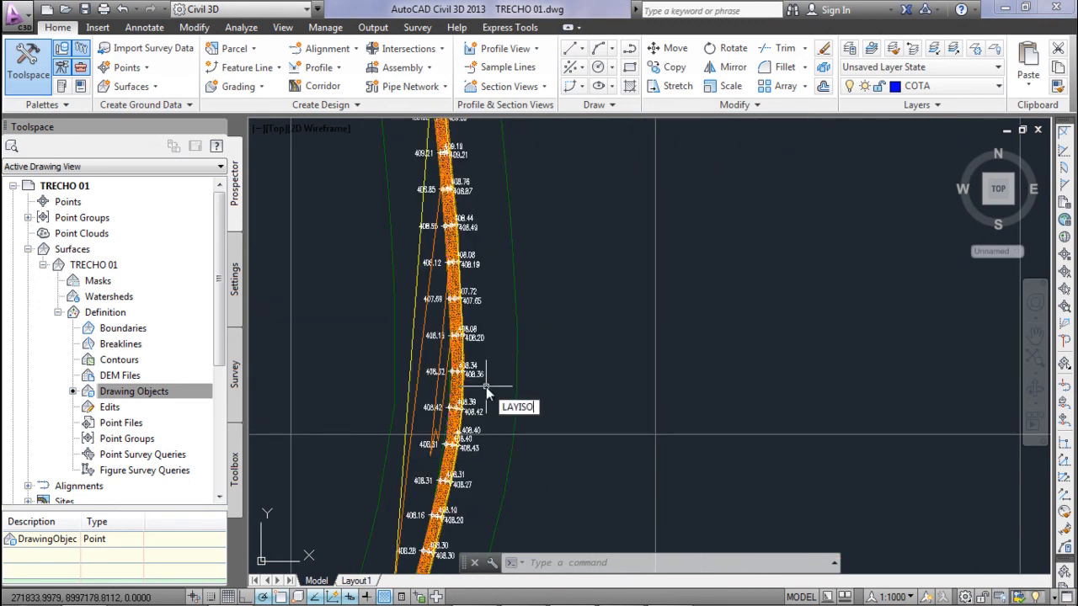
pyautogui.press('Return')
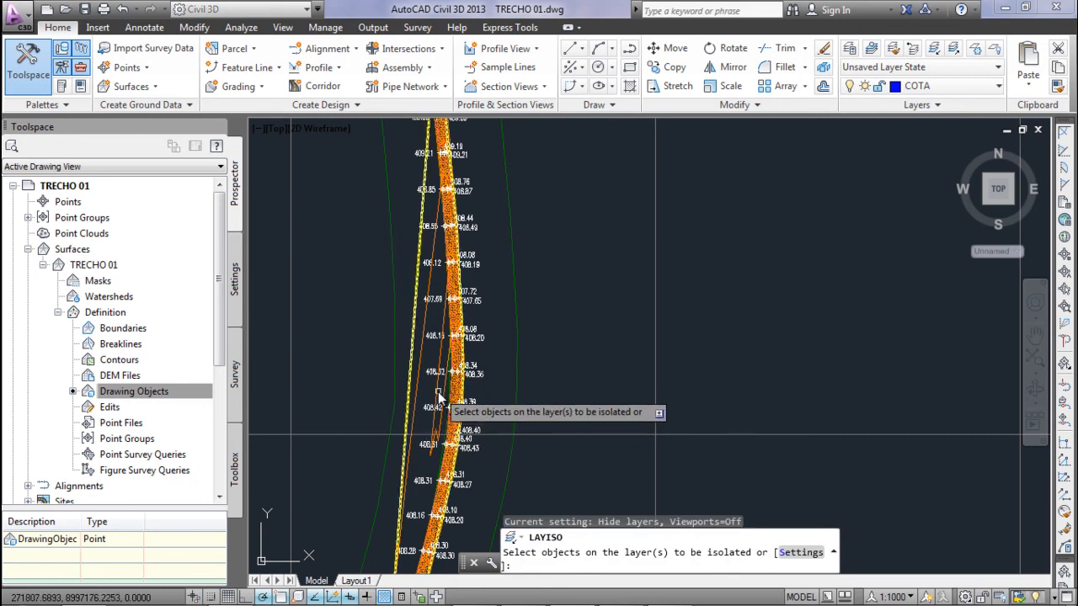
pyautogui.click(437, 393)
pyautogui.press('Return')
pyautogui.press('Escape')
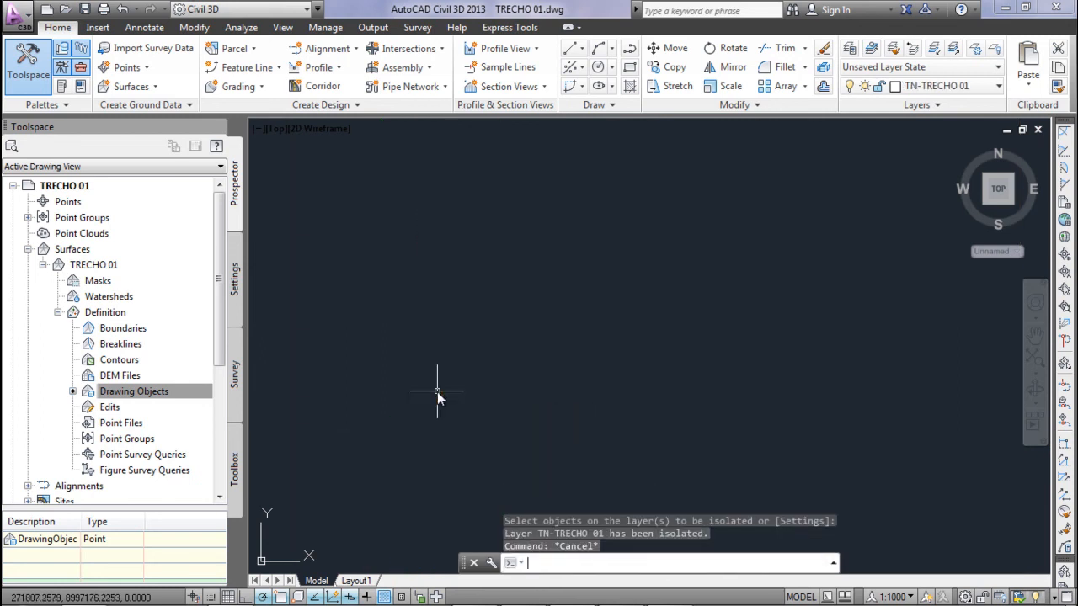
pyautogui.hotkey('ctrl', 'z')
# Try to freeze the COTA layer of the elevation labels while it is the current layer.
pyautogui.write('layfrz')
pyautogui.press('Return')
pyautogui.click(482, 411)
pyautogui.click(482, 411)
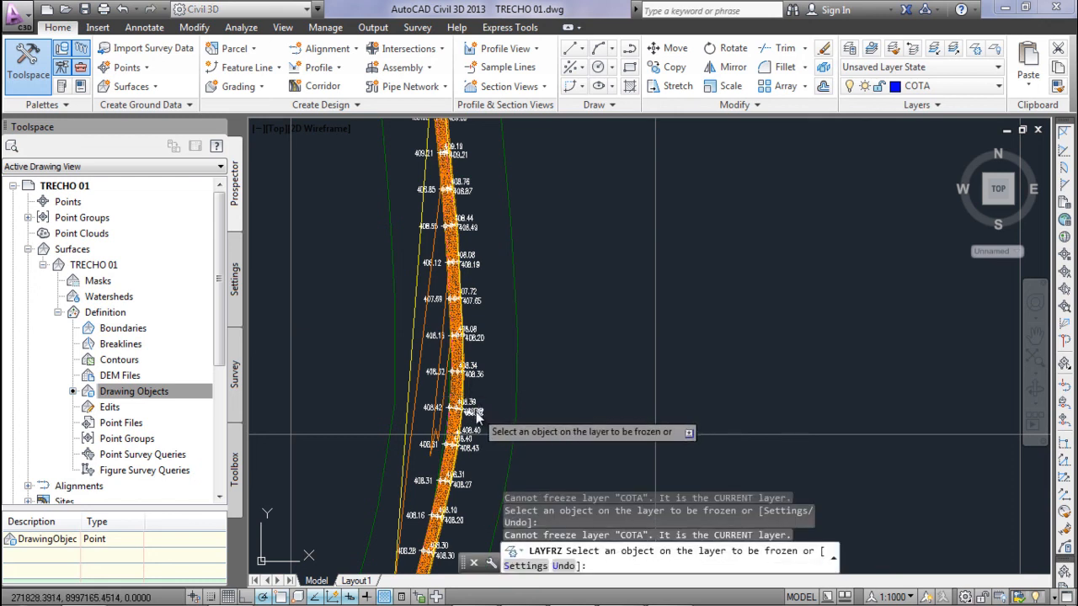
pyautogui.press('Escape')
# Make layer 0 current and freeze the COTA layer by selecting an elevation label with LAYFRZ.
pyautogui.click(943, 85)
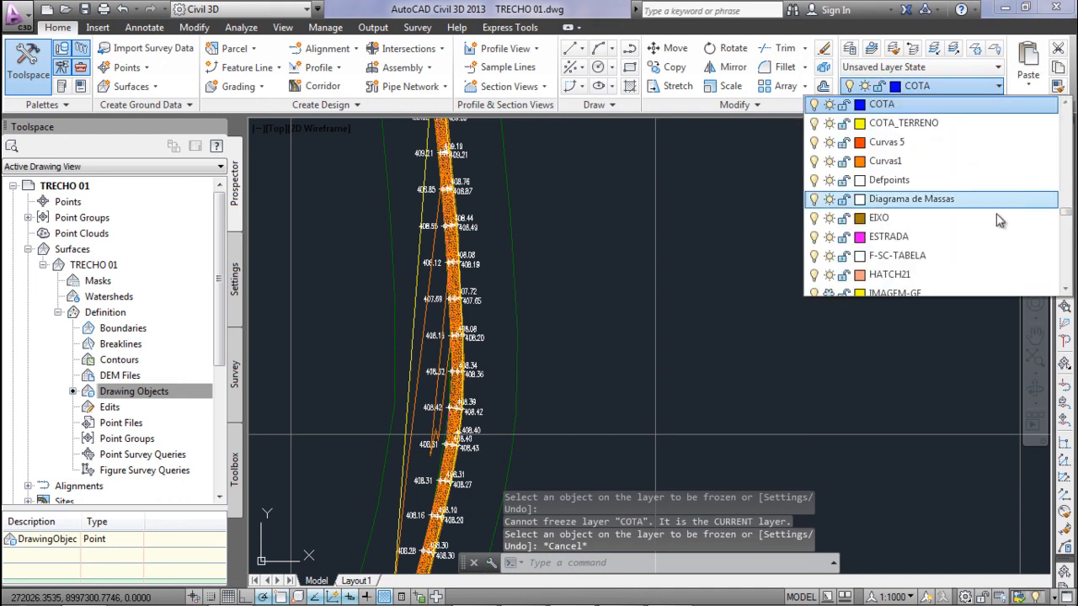
pyautogui.scroll(5, 1067, 193)
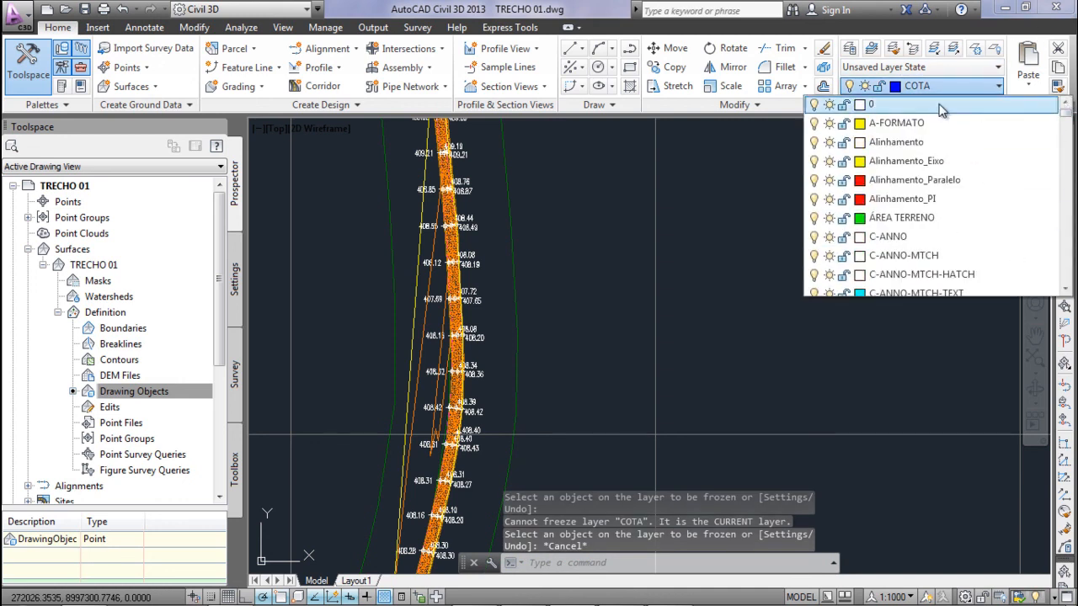
pyautogui.click(969, 104)
pyautogui.write('LAY')
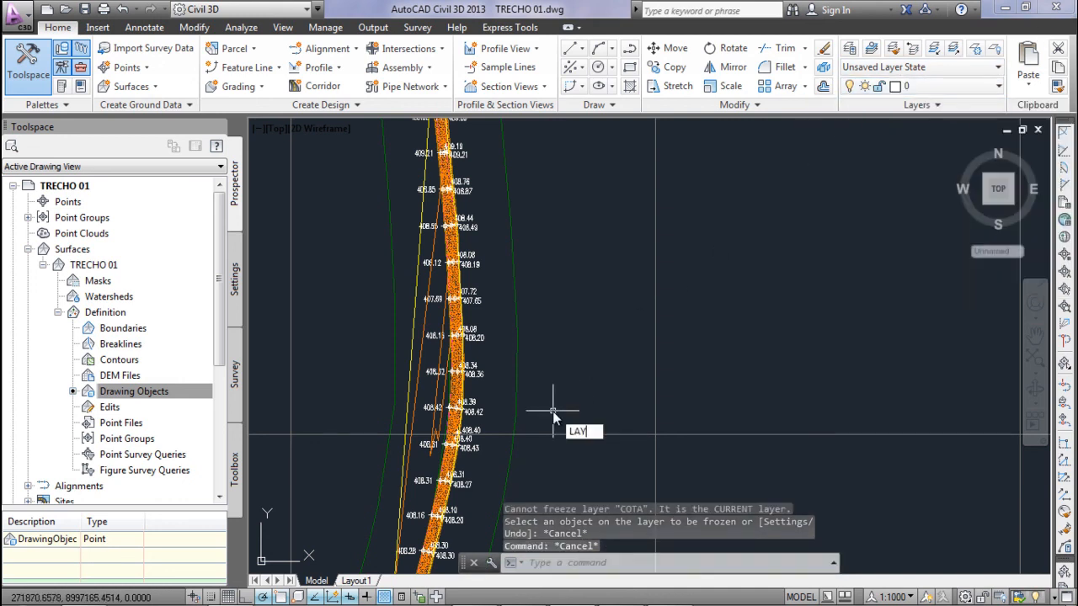
pyautogui.write('FRZ')
pyautogui.press('Return')
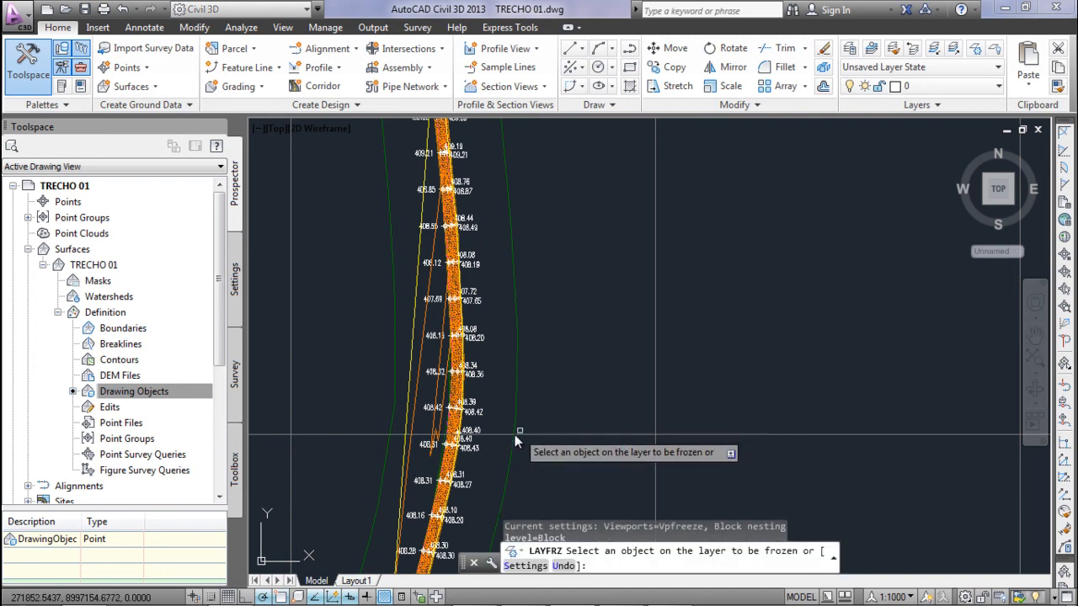
pyautogui.click(470, 428)
# Freeze the road layers malha-txt, PONTO, EIXO, C-TOPO-FEAT and ESTRADA by selecting the hatch, points, axis, green offset line and magenta road edge.
pyautogui.scroll(3, 469, 427)
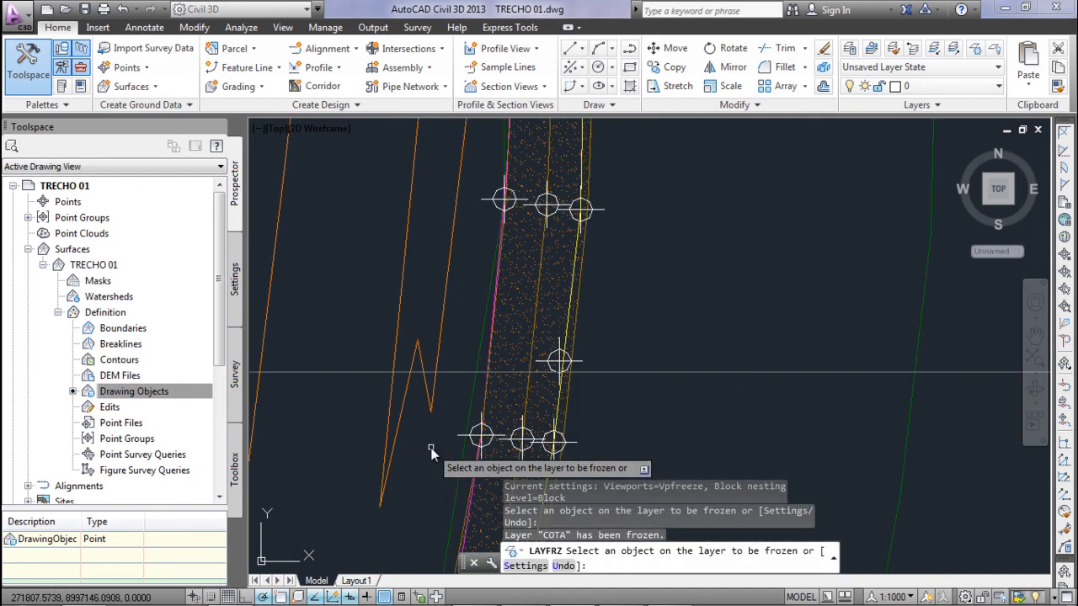
pyautogui.click(494, 434)
pyautogui.click(495, 435)
pyautogui.click(484, 434)
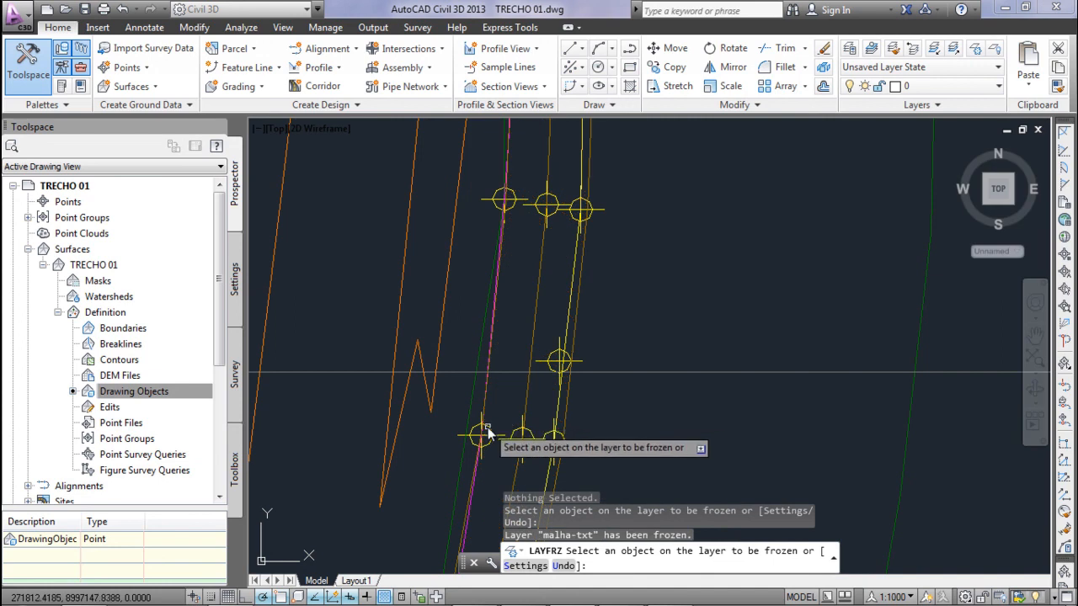
pyautogui.click(487, 427)
pyautogui.click(481, 430)
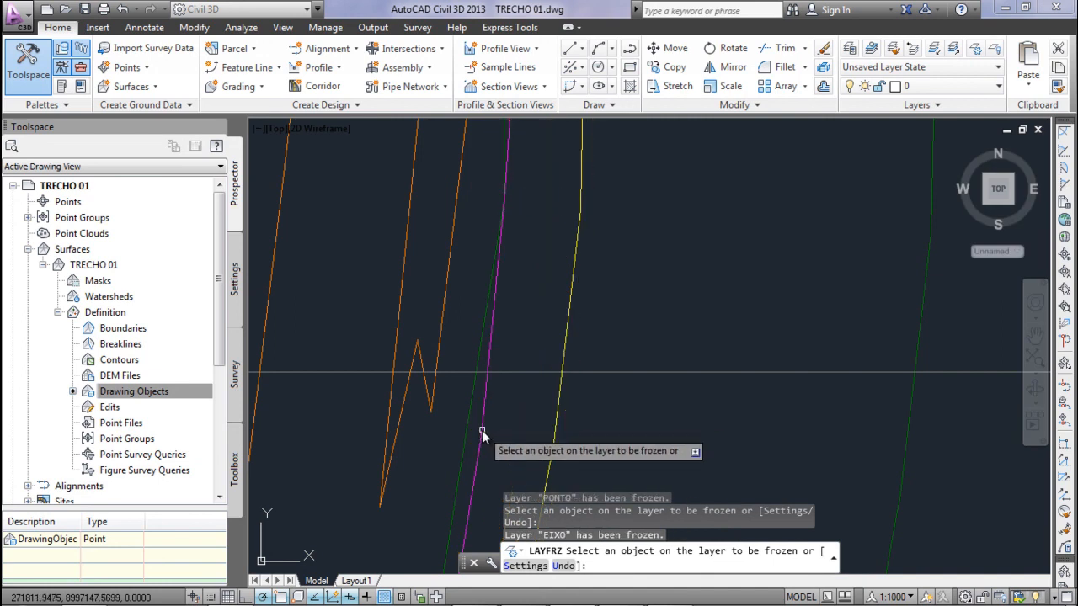
pyautogui.click(468, 429)
pyautogui.scroll(-2, 480, 426)
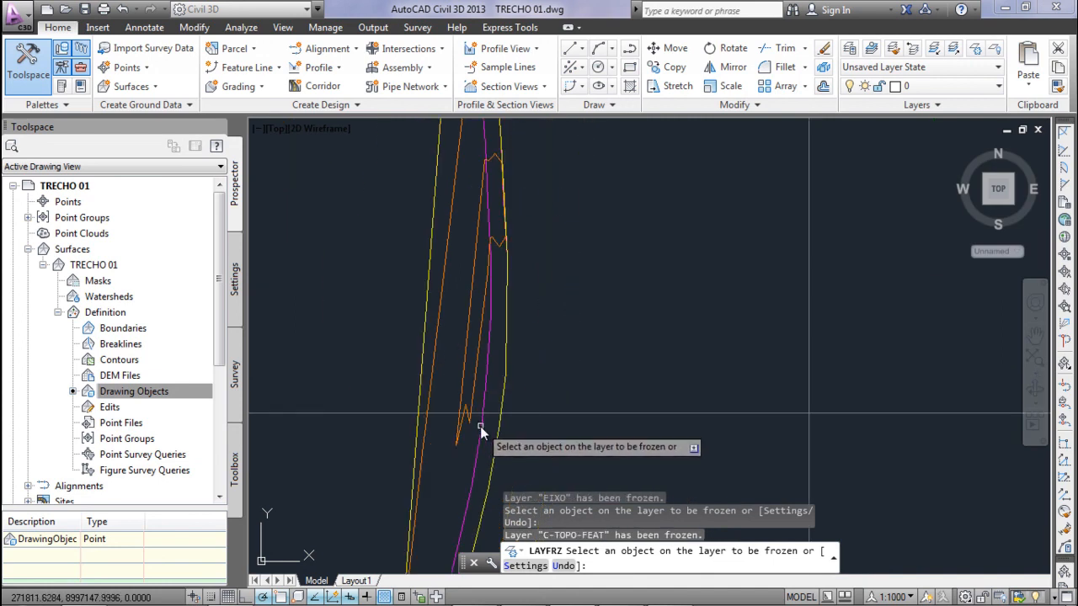
pyautogui.click(480, 426)
pyautogui.scroll(-2, 480, 427)
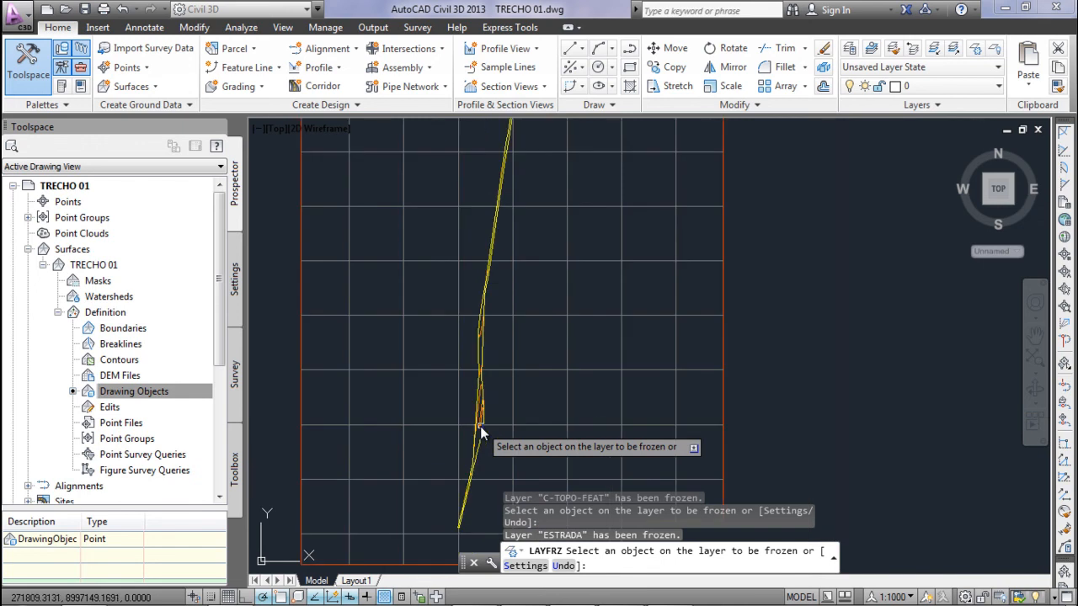
pyautogui.press('Return')
# Freeze the malha-lin layer of the coordinate grid and the LIMITE layer of its orange frame.
pyautogui.scroll(-2, 480, 426)
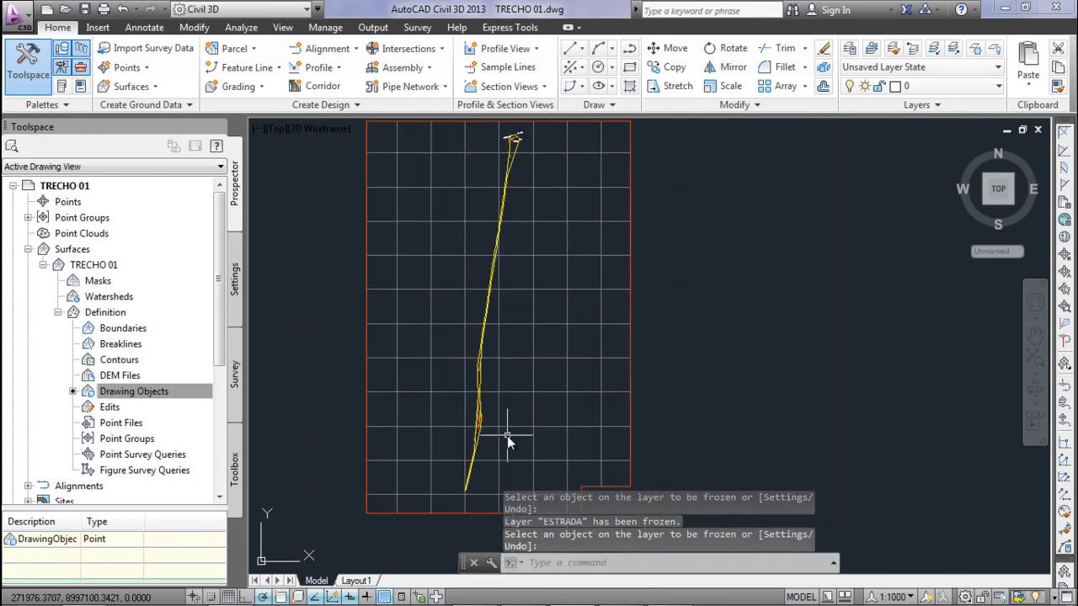
pyautogui.write('LAYFRZ')
pyautogui.press('Return')
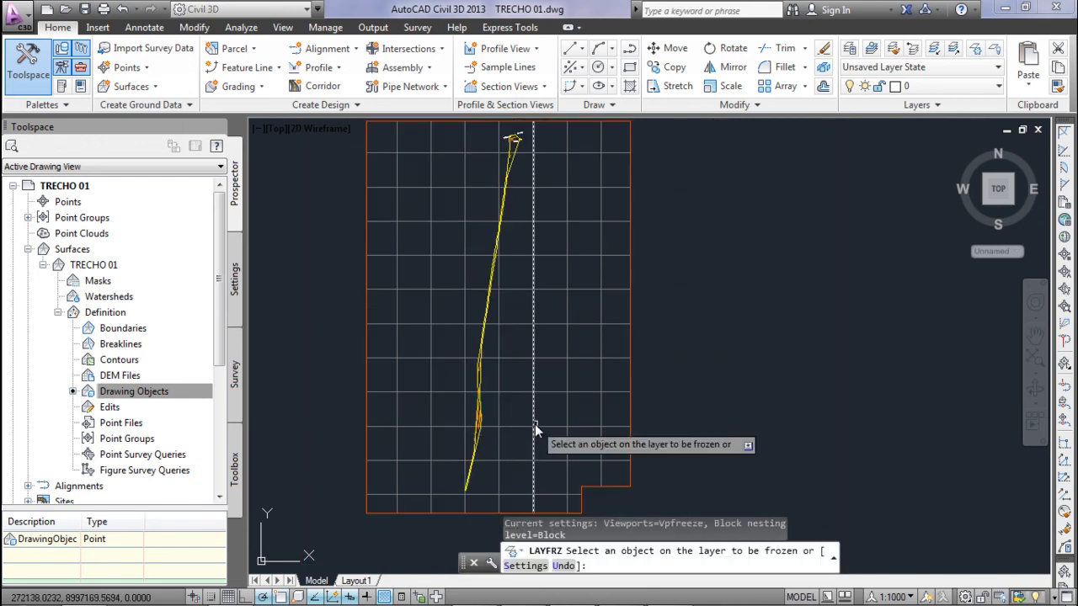
pyautogui.click(535, 425)
pyautogui.click(629, 458)
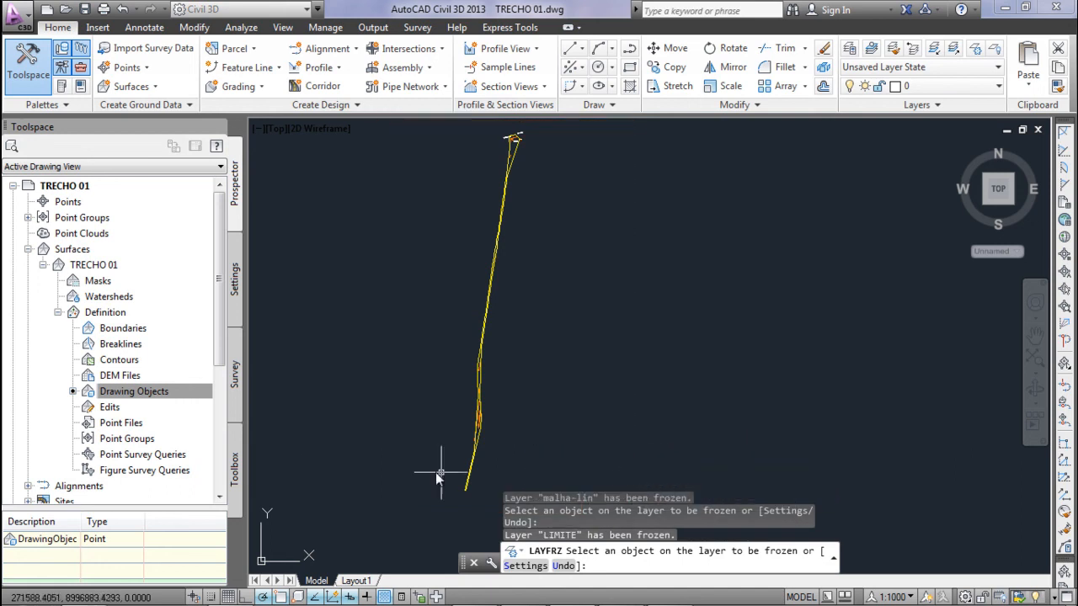
pyautogui.press('Return')
# Change the surface style of TRECHO 01 to Triangles ONLY in its surface properties.
pyautogui.scroll(2, 468, 434)
pyautogui.scroll(-2, 527, 386)
pyautogui.moveTo(542, 384); pyautogui.dragTo(501, 399, button='middle')
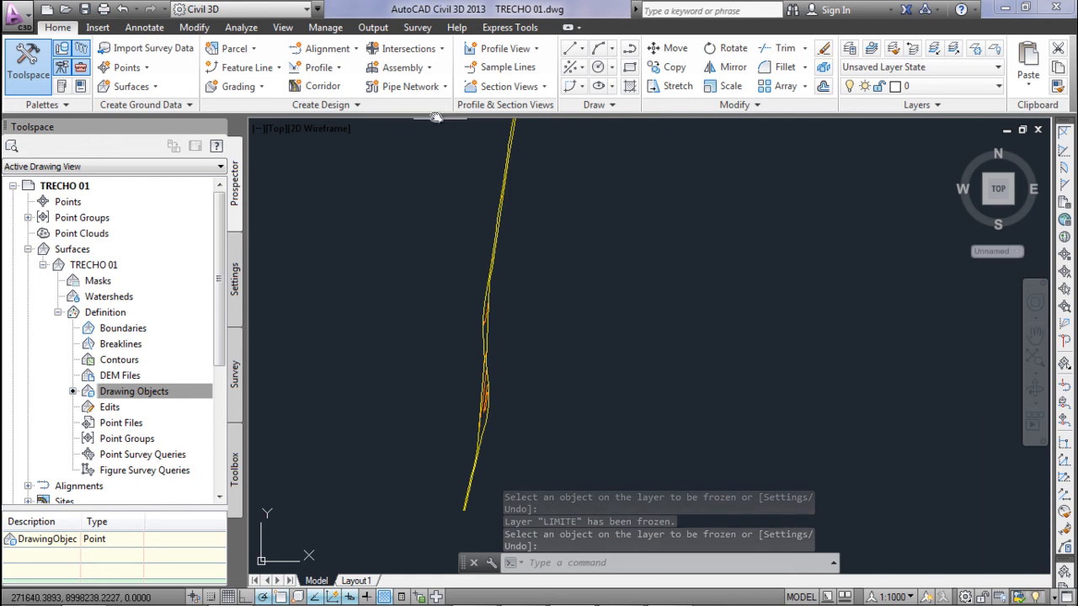
pyautogui.scroll(2, 488, 341)
pyautogui.click(476, 355)
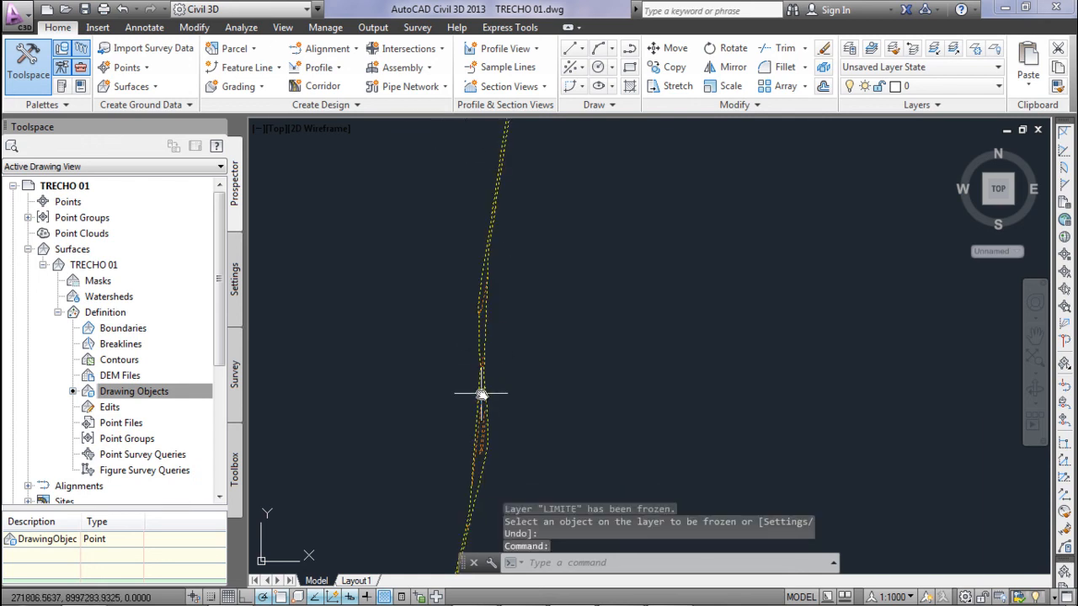
pyautogui.rightClick(478, 357)
pyautogui.click(549, 323)
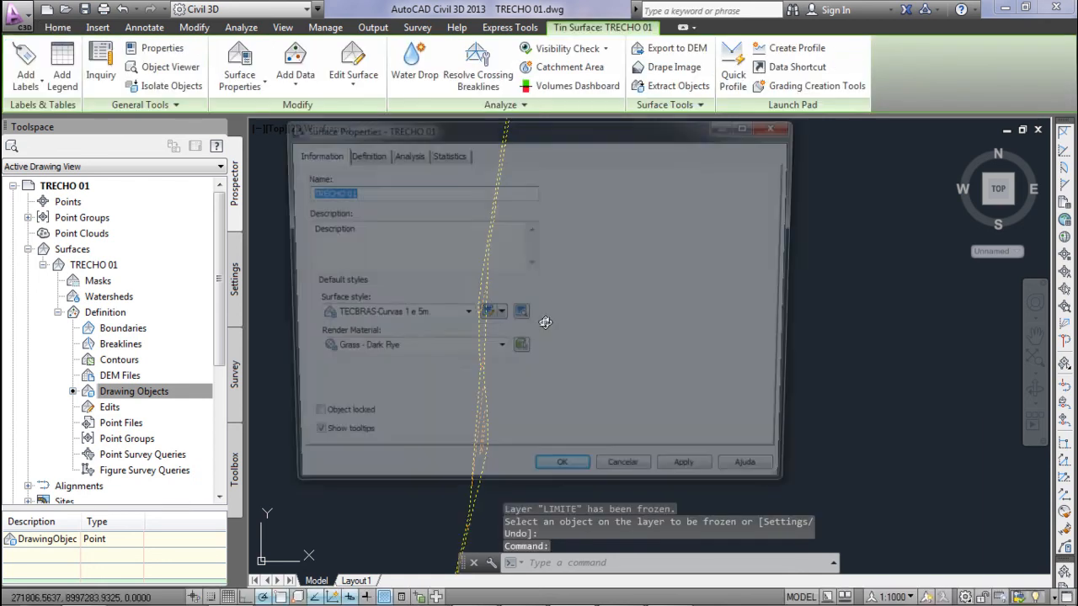
pyautogui.click(463, 315)
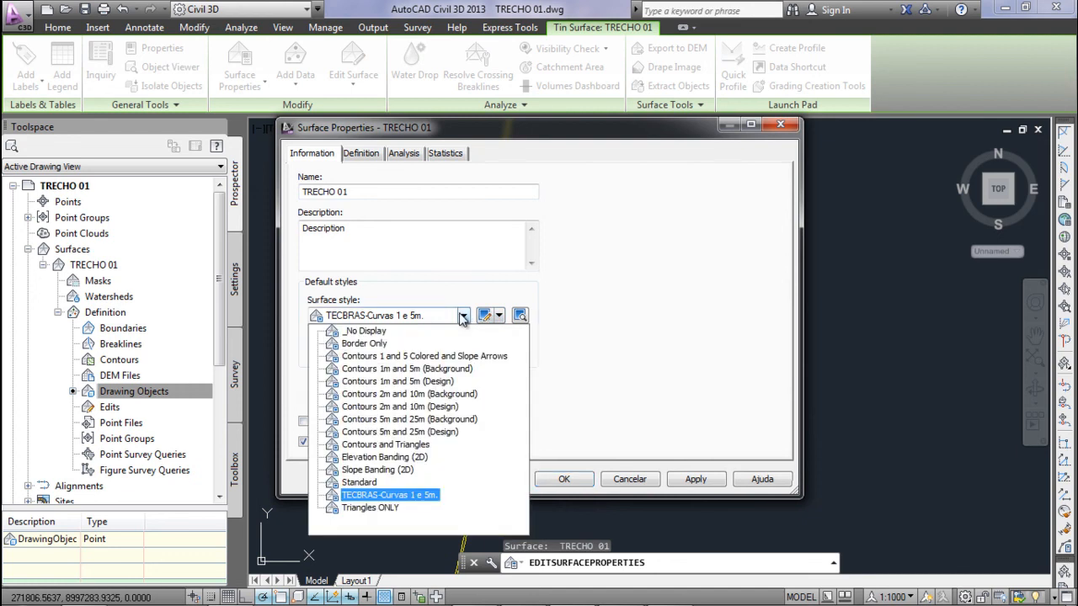
pyautogui.click(372, 508)
pyautogui.click(543, 482)
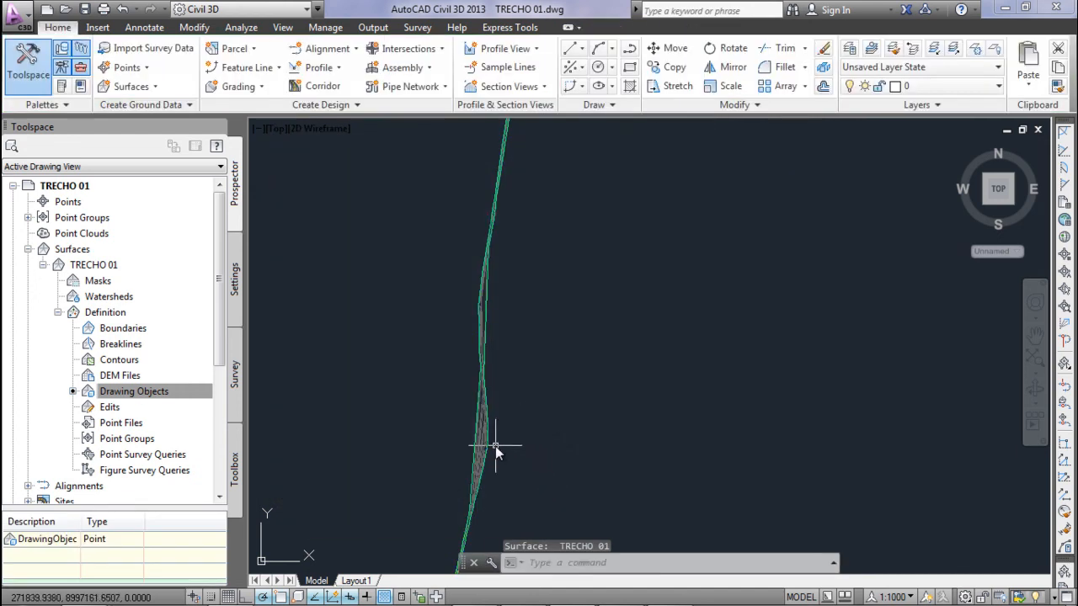
pyautogui.scroll(2, 476, 343)
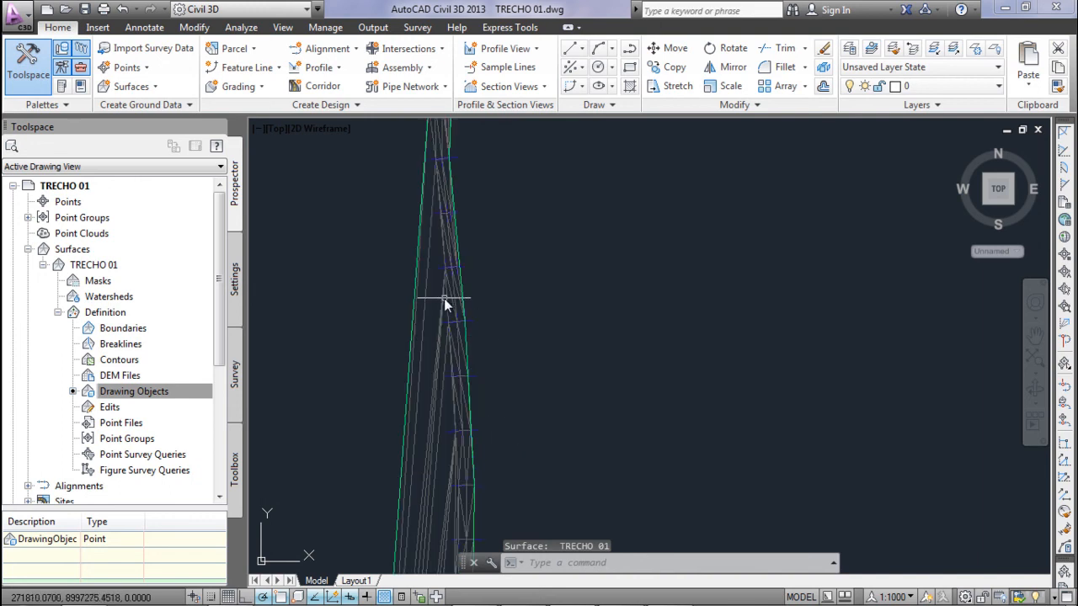
pyautogui.scroll(-2, 489, 392)
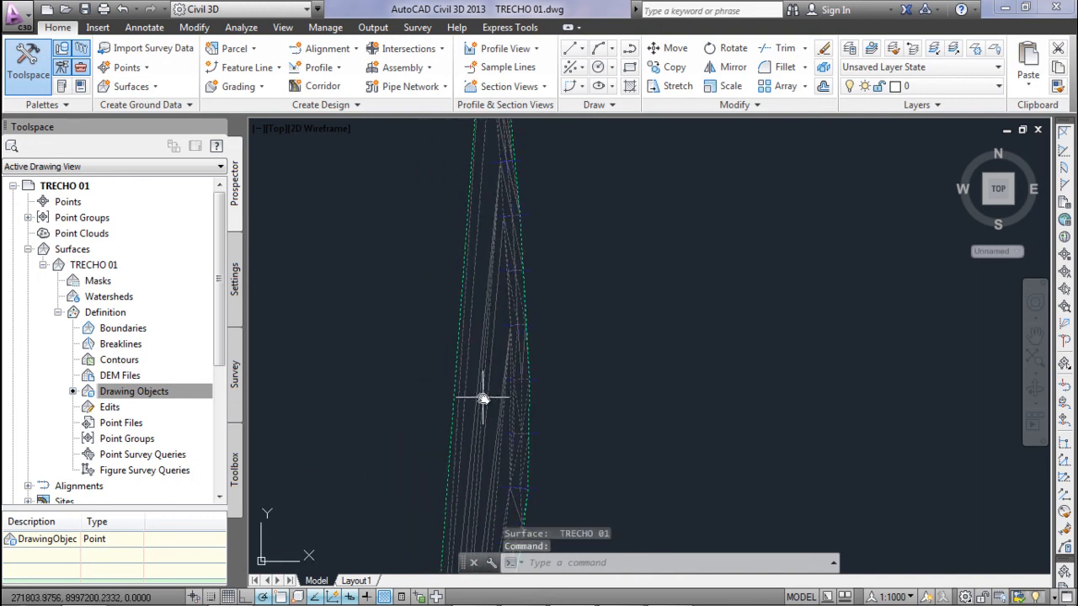
pyautogui.click(483, 398)
pyautogui.click(354, 76)
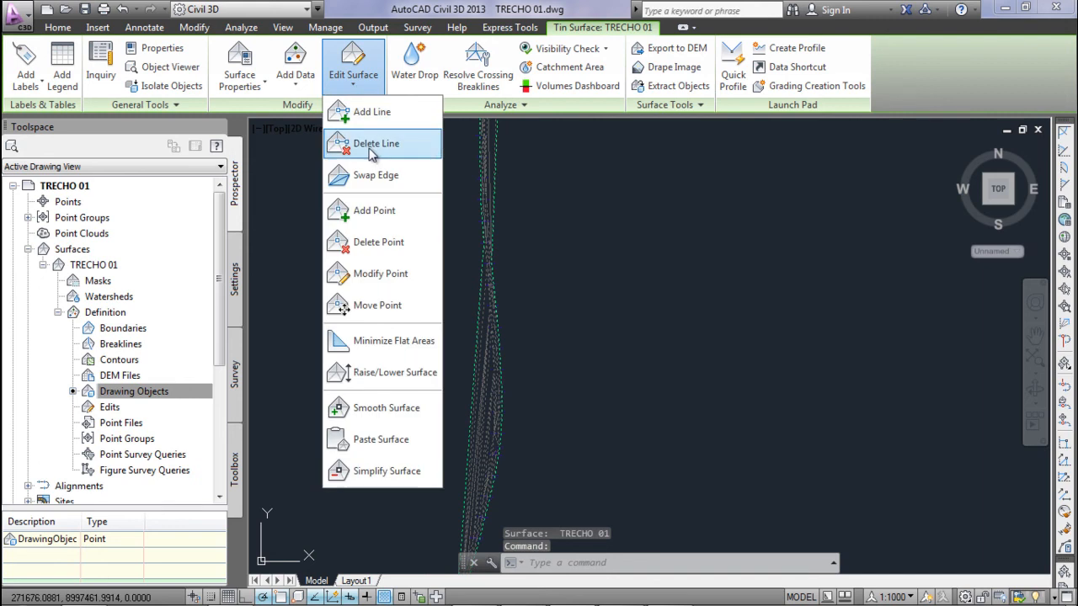
pyautogui.click(375, 148)
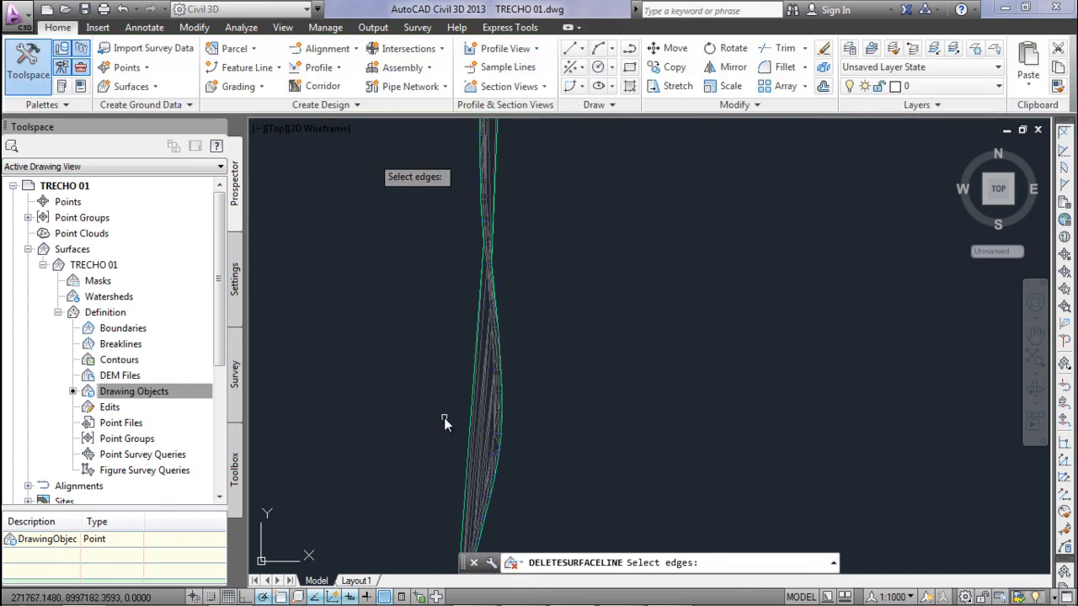
pyautogui.scroll(3, 497, 438)
pyautogui.click(579, 362)
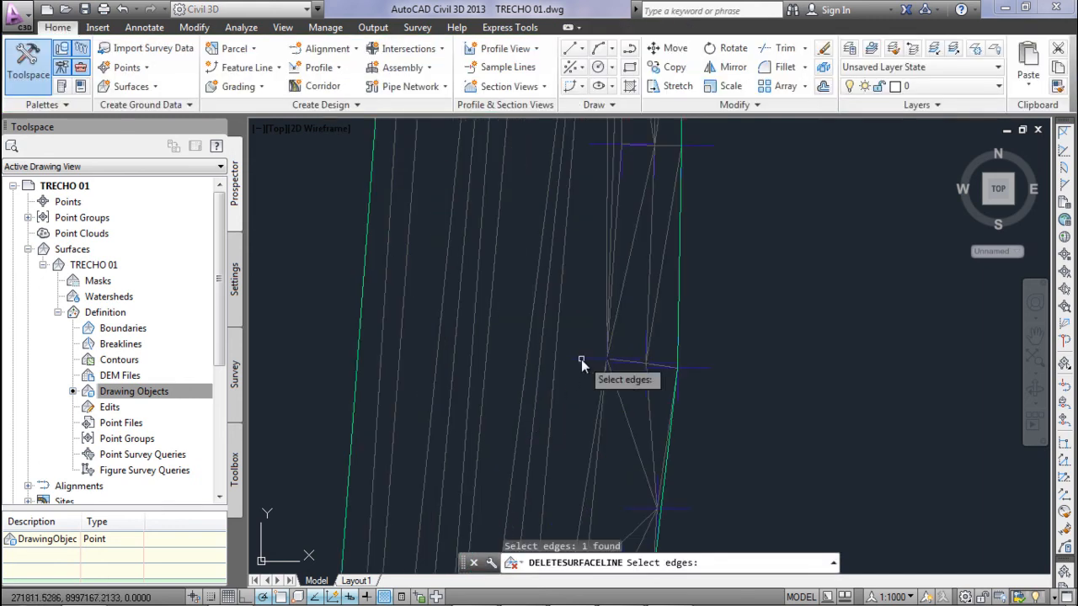
pyautogui.press('Escape')
pyautogui.press('Escape')
# Delete the long triangulation edges on the west side of the road bend with Delete Line, using a crossing selection.
pyautogui.click(534, 294)
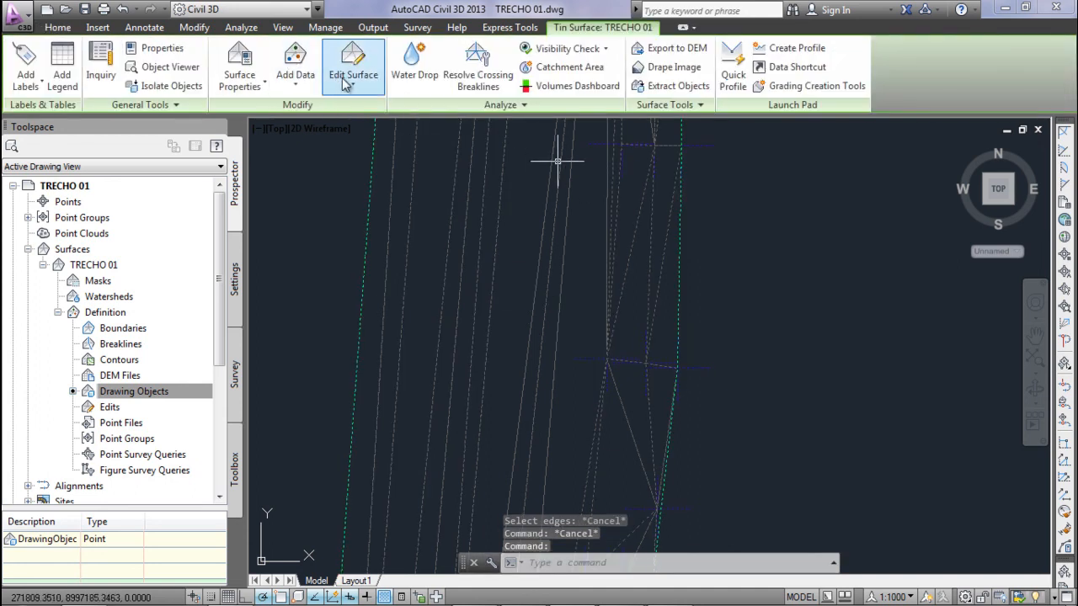
pyautogui.click(352, 85)
pyautogui.click(370, 143)
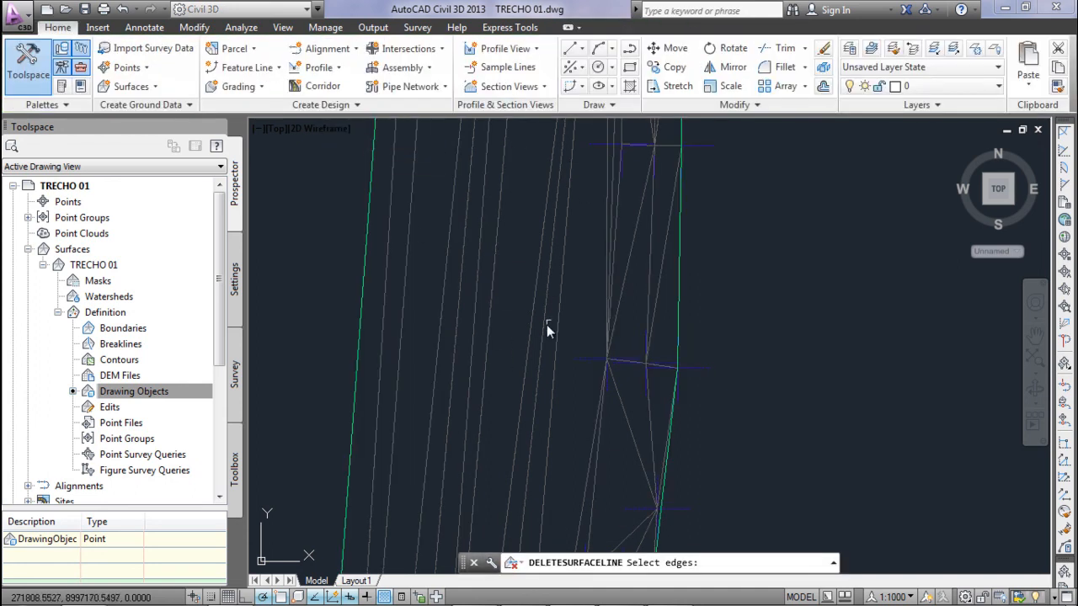
pyautogui.click(577, 309)
pyautogui.click(310, 298)
pyautogui.scroll(-5, 387, 318)
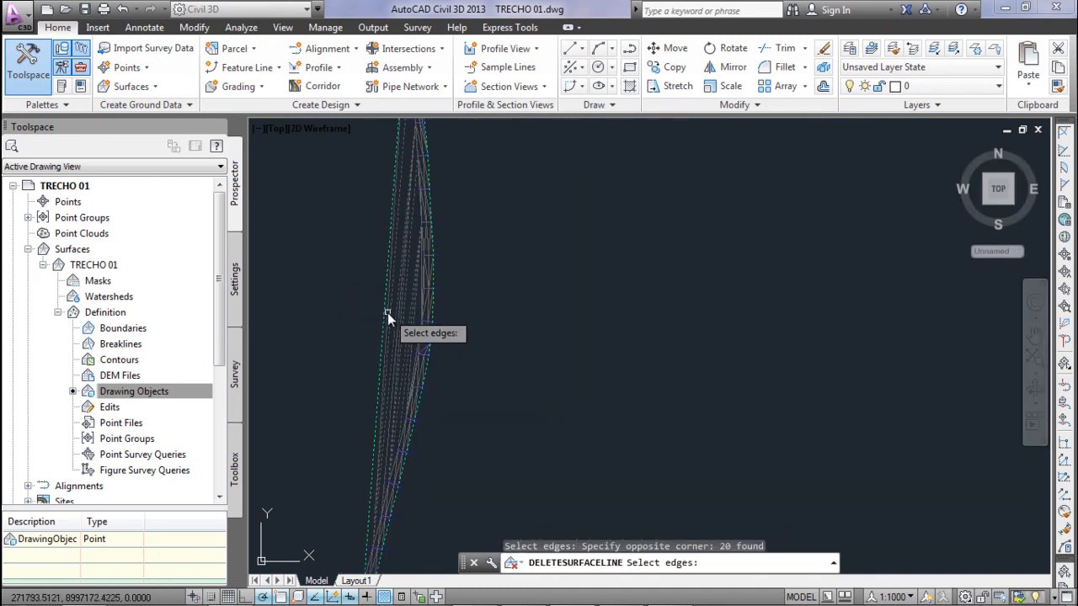
pyautogui.press('Return')
# Delete the long outer edges east of the road, north of the bend, from the surface triangulation.
pyautogui.scroll(-6, 404, 312)
pyautogui.moveTo(403, 215); pyautogui.dragTo(400, 329, button='middle')
pyautogui.scroll(7, 399, 279)
pyautogui.scroll(5, 425, 311)
pyautogui.moveTo(427, 209); pyautogui.dragTo(346, 477, button='middle')
pyautogui.click(390, 322)
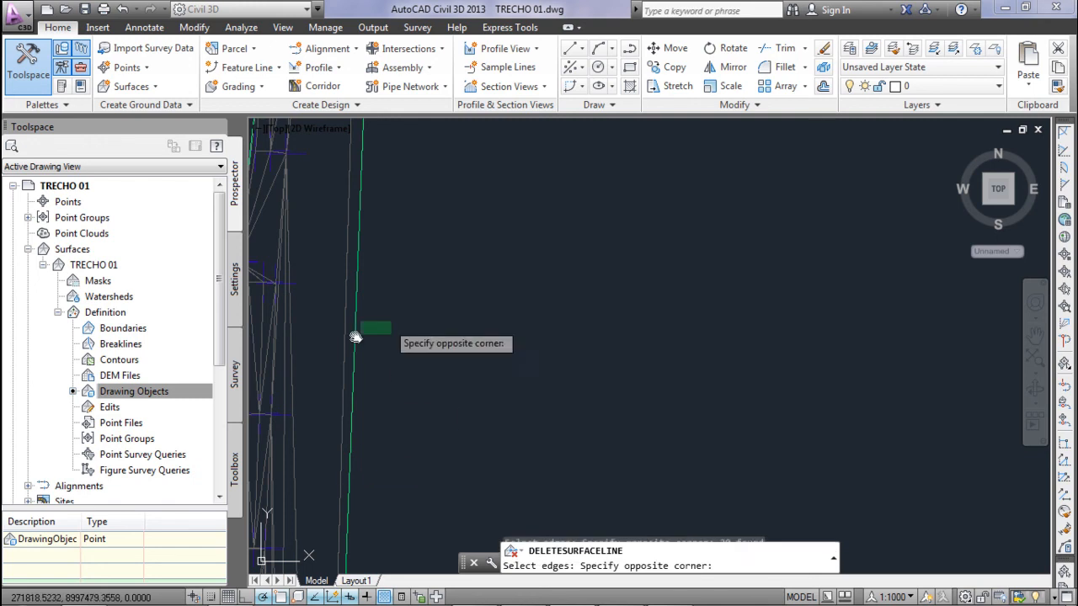
pyautogui.click(282, 356)
# Delete the next group of long edges outside the section lines along the road's eastern border, farther north.
pyautogui.moveTo(284, 357); pyautogui.dragTo(311, 316, button='middle')
pyautogui.moveTo(321, 261); pyautogui.dragTo(369, 446, button='middle')
pyautogui.moveTo(368, 240); pyautogui.dragTo(385, 383, button='middle')
pyautogui.moveTo(384, 455); pyautogui.dragTo(428, 320, button='middle')
pyautogui.scroll(5, 415, 408)
pyautogui.moveTo(415, 408)
pyautogui.mouseDown(button='middle')
pyautogui.moveTo(339, 368)
pyautogui.moveTo(371, 373)
pyautogui.mouseUp(button='middle')
pyautogui.click(372, 394)
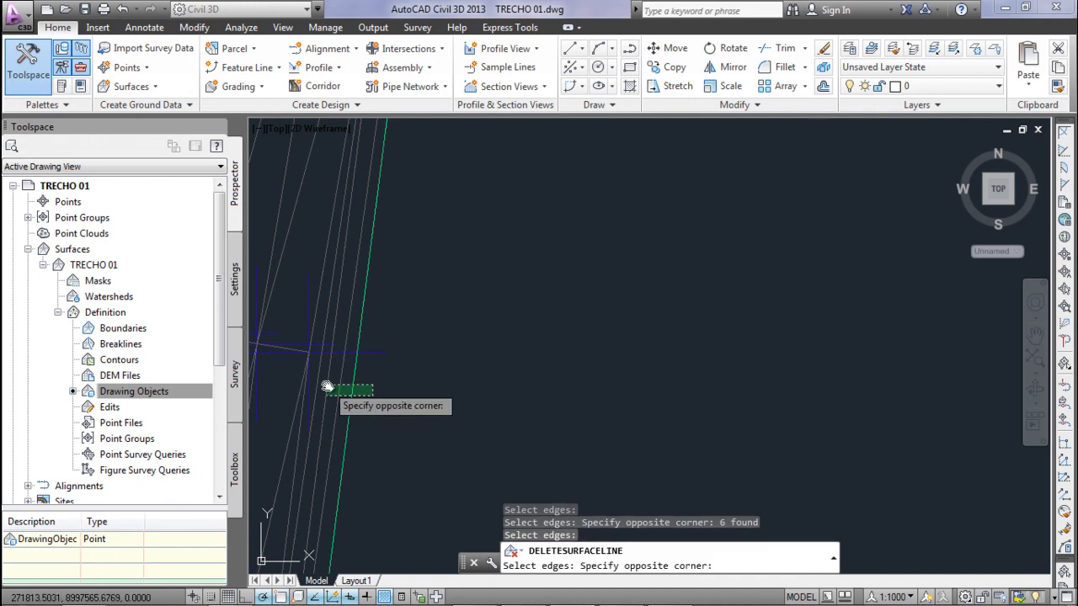
pyautogui.click(326, 387)
# Delete the fan of long triangle edges running from the CASA point to the road's eastern side.
pyautogui.scroll(-6, 348, 379)
pyautogui.moveTo(394, 221); pyautogui.dragTo(397, 398, button='middle')
pyautogui.moveTo(405, 240); pyautogui.dragTo(380, 433, button='middle')
pyautogui.moveTo(438, 156); pyautogui.dragTo(416, 346, button='middle')
pyautogui.moveTo(453, 187); pyautogui.dragTo(444, 325, button='middle')
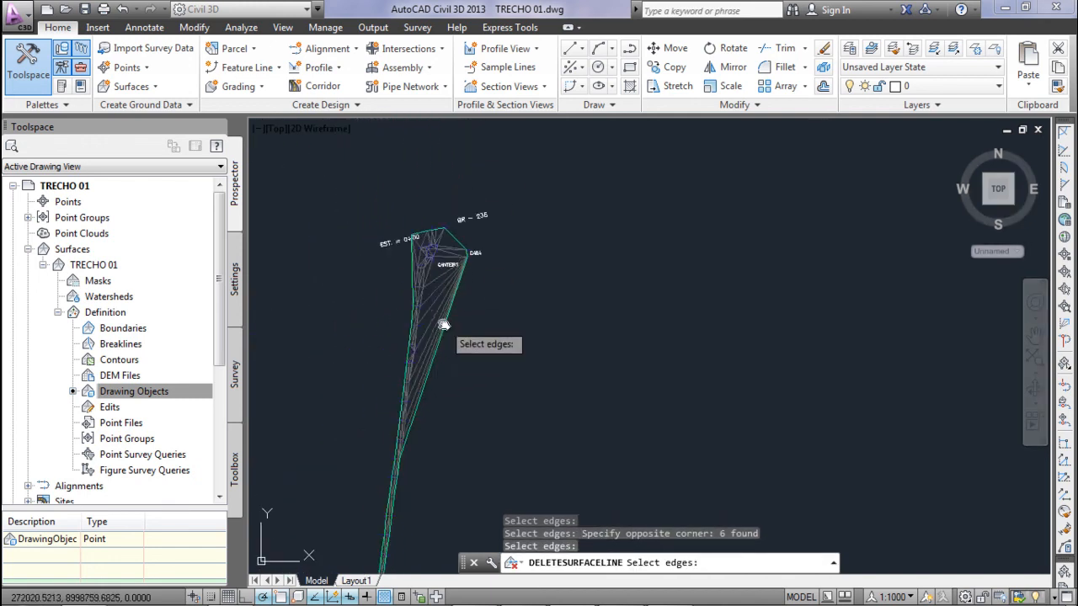
pyautogui.scroll(4, 447, 320)
pyautogui.click(467, 303)
pyautogui.click(413, 202)
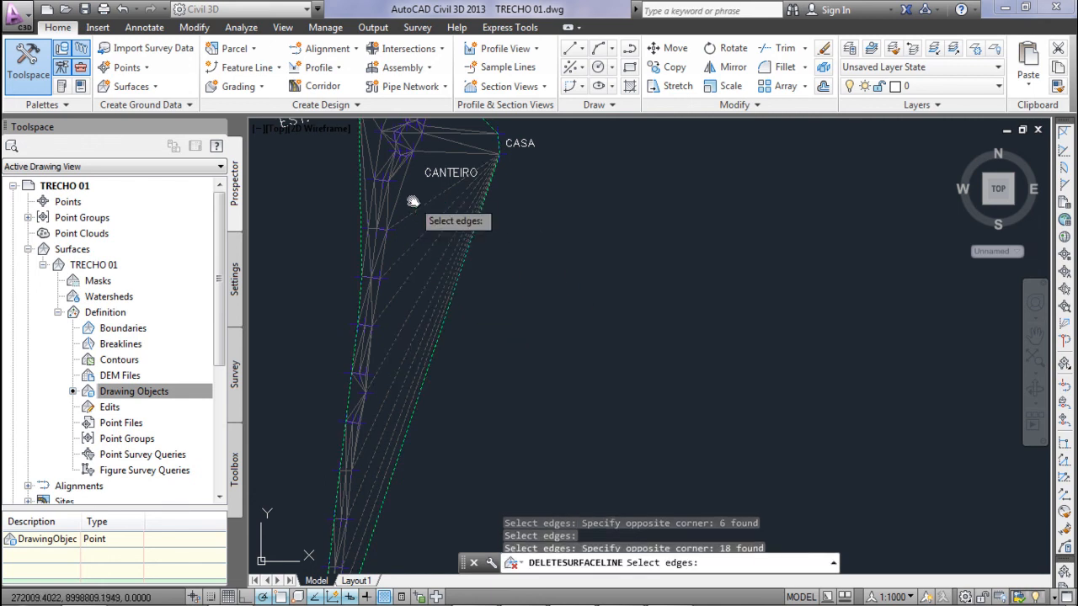
# Delete the remaining triangle edges that link the CASA corner to the road junction by BR-235.
pyautogui.scroll(5, 417, 294)
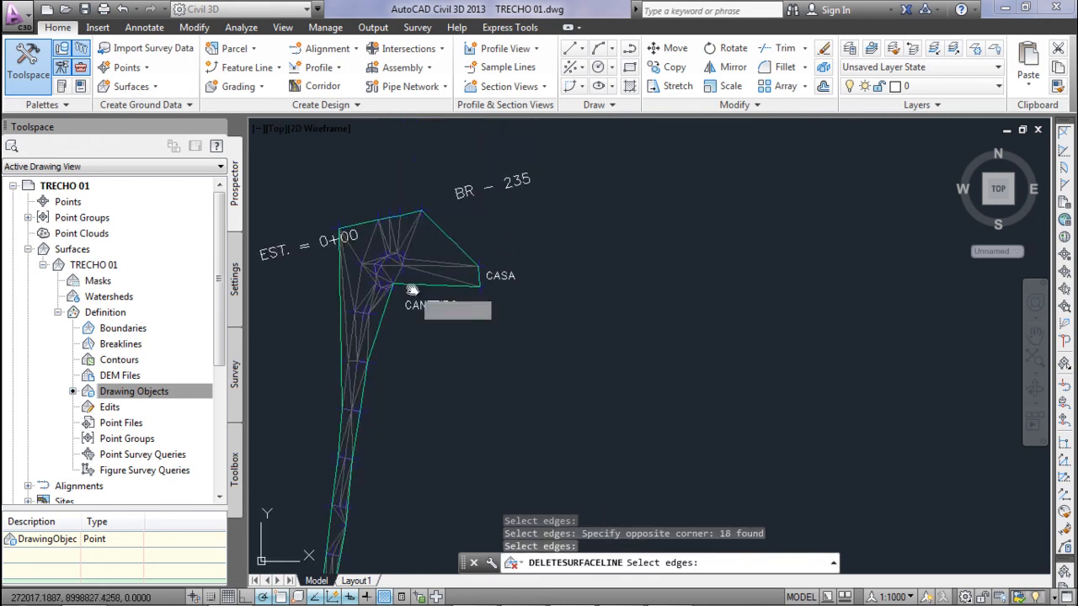
pyautogui.click(435, 298)
pyautogui.click(426, 209)
# Inspect the surface border down to the road's southern end for stray edges and end the line deletion.
pyautogui.scroll(-3, 413, 206)
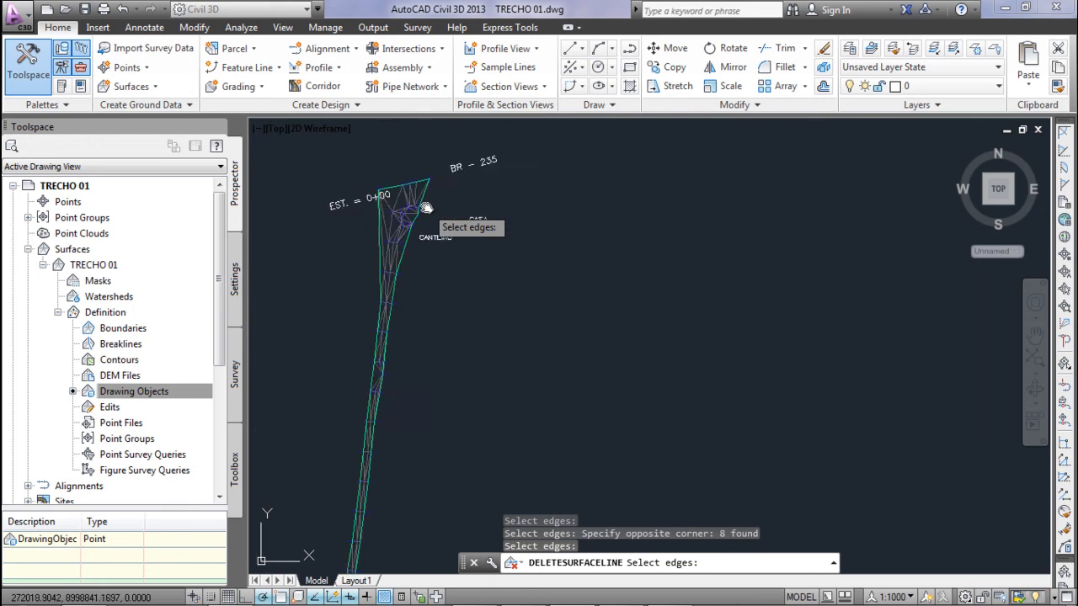
pyautogui.scroll(-6, 411, 195)
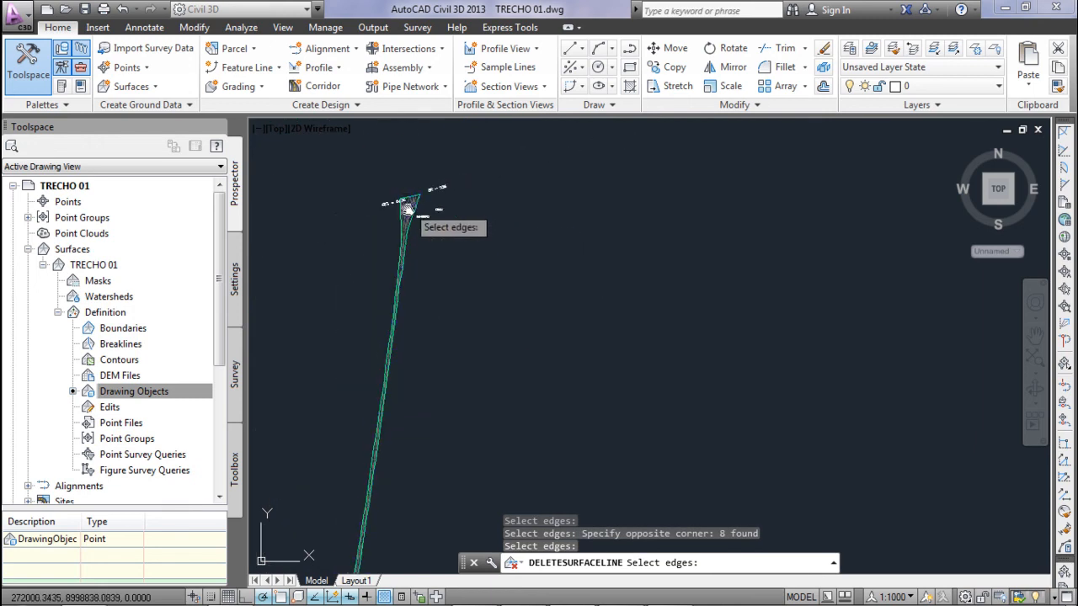
pyautogui.scroll(-2, 362, 385)
pyautogui.moveTo(363, 384); pyautogui.dragTo(396, 195, button='middle')
pyautogui.moveTo(353, 522); pyautogui.dragTo(395, 354, button='middle')
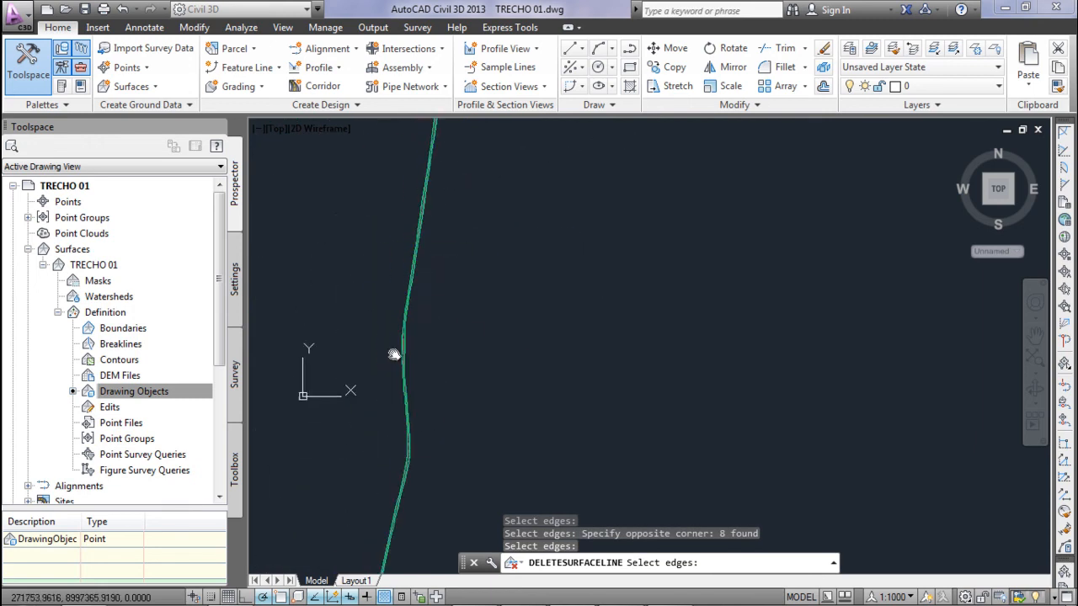
pyautogui.scroll(4, 395, 481)
pyautogui.moveTo(410, 515); pyautogui.dragTo(498, 305, button='middle')
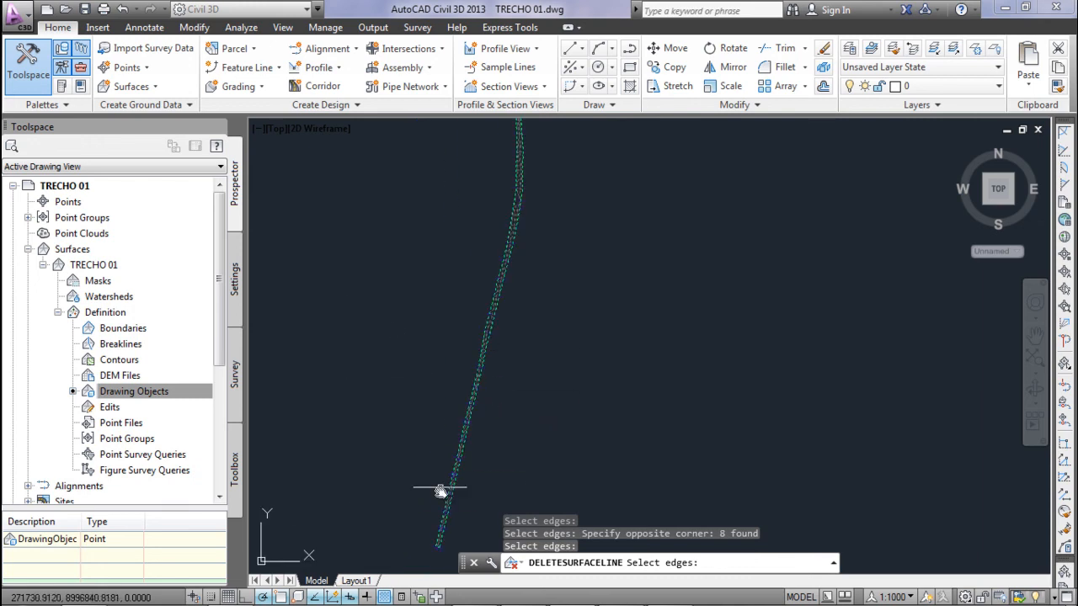
pyautogui.press('Escape')
pyautogui.moveTo(457, 497); pyautogui.dragTo(469, 480, button='middle')
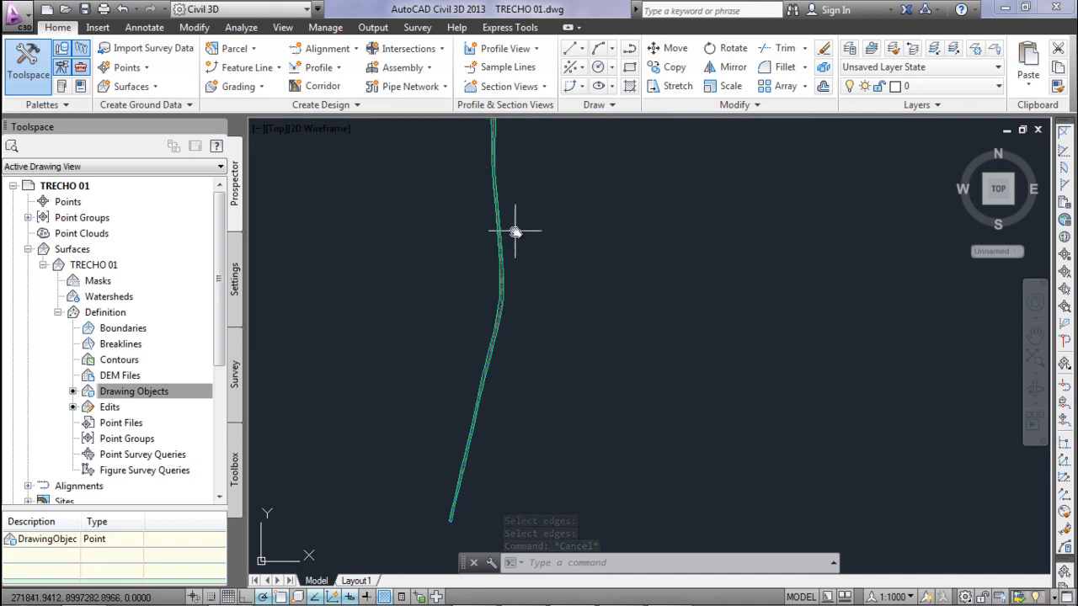
# Extract only the Border of surface TRECHO 01 as a separate drawing object.
pyautogui.scroll(6, 503, 269)
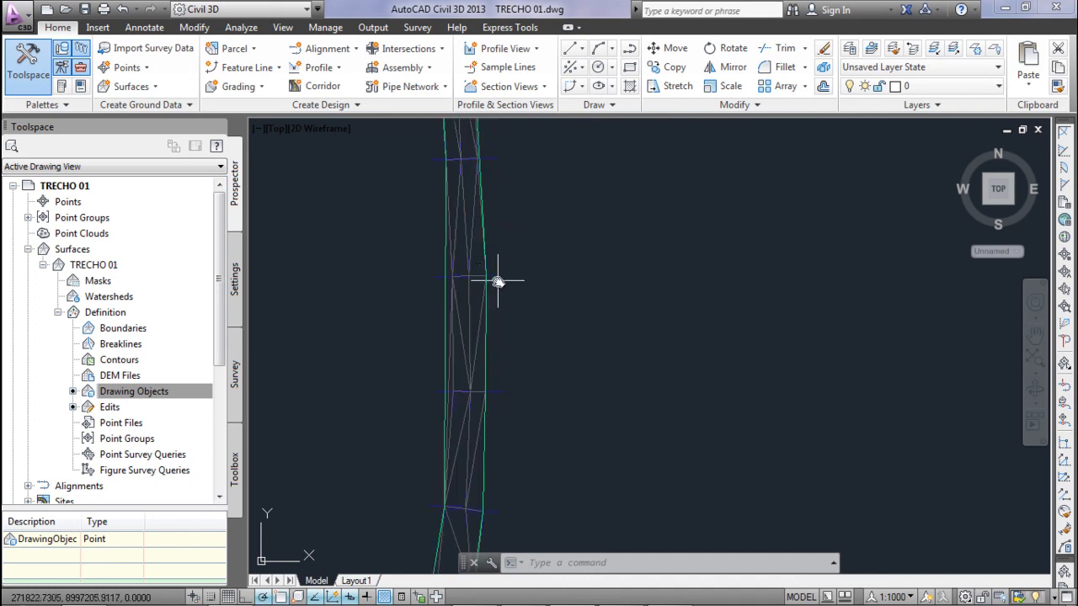
pyautogui.click(482, 299)
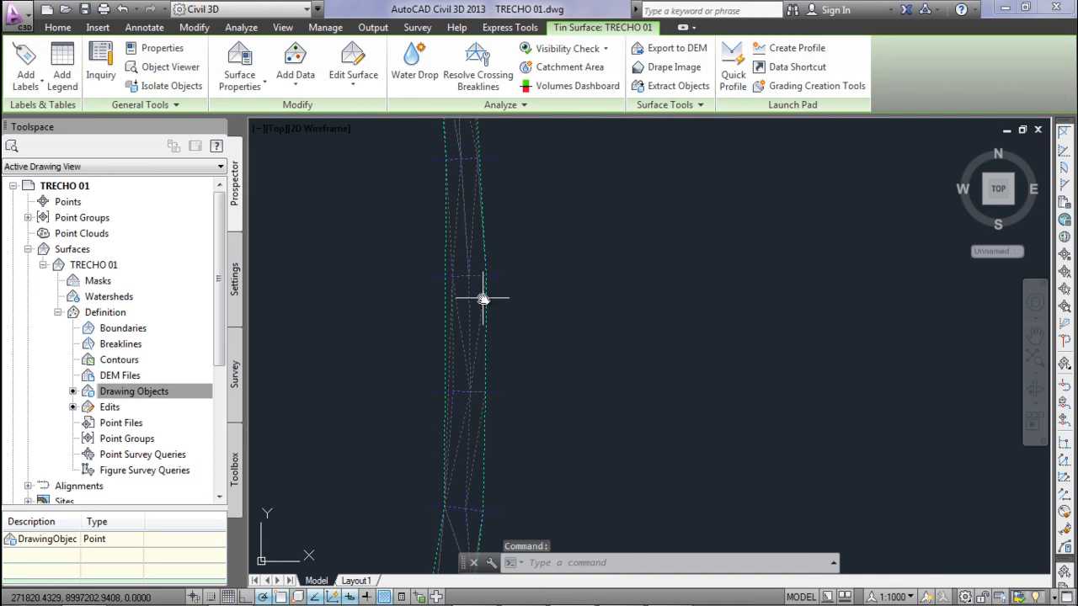
pyautogui.click(683, 90)
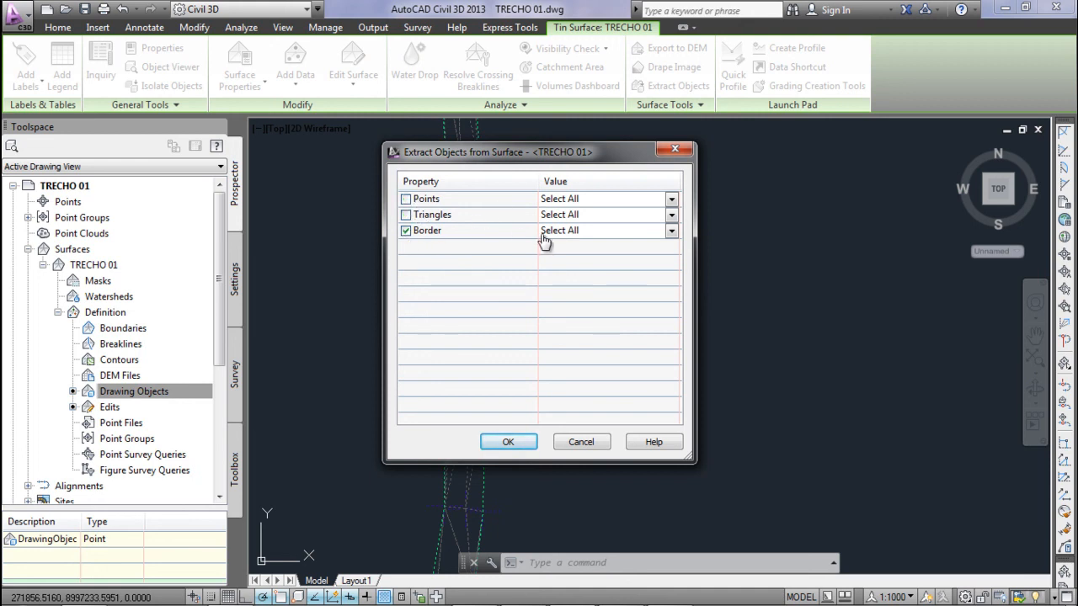
pyautogui.click(502, 443)
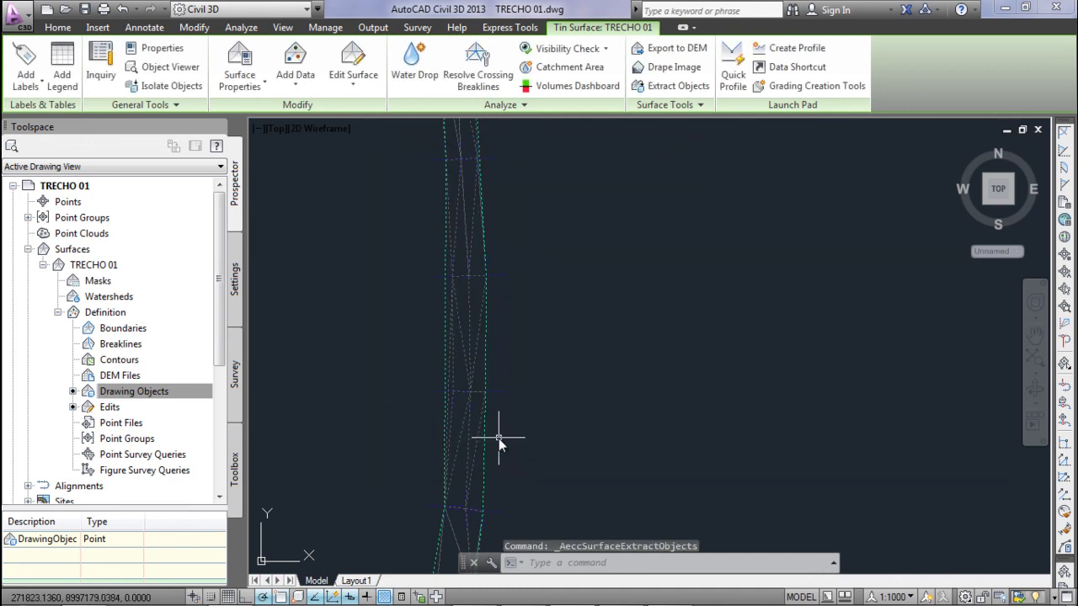
pyautogui.press('Escape')
# Examine the extracted border polyline in the Object Viewer from a rotated 3D view.
pyautogui.click(485, 438)
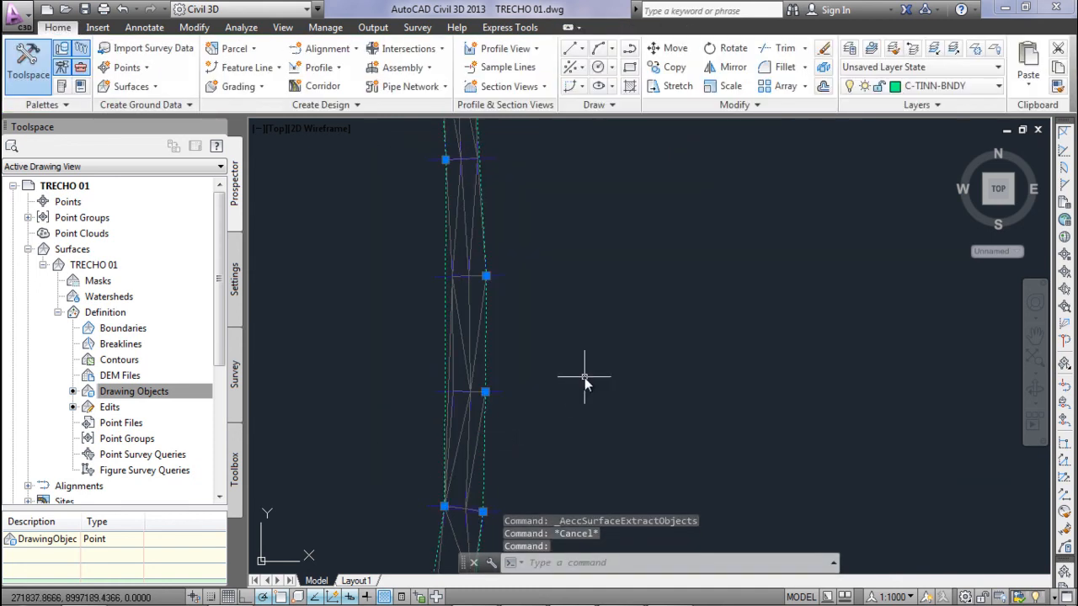
pyautogui.scroll(-3, 583, 362)
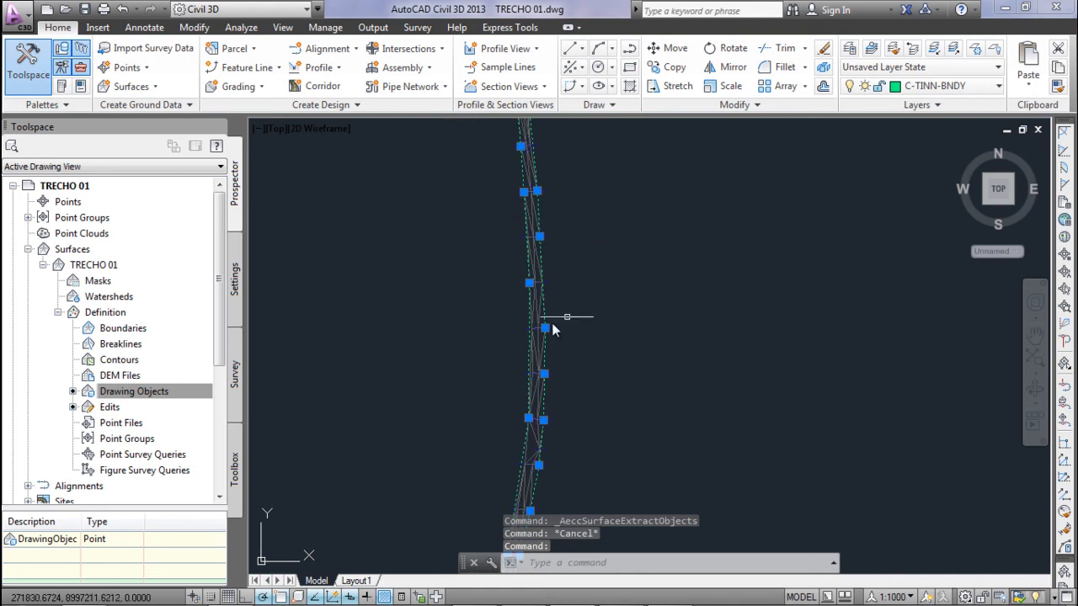
pyautogui.scroll(-1, 589, 337)
pyautogui.moveTo(598, 345); pyautogui.dragTo(584, 316, button='middle')
pyautogui.rightClick(585, 322)
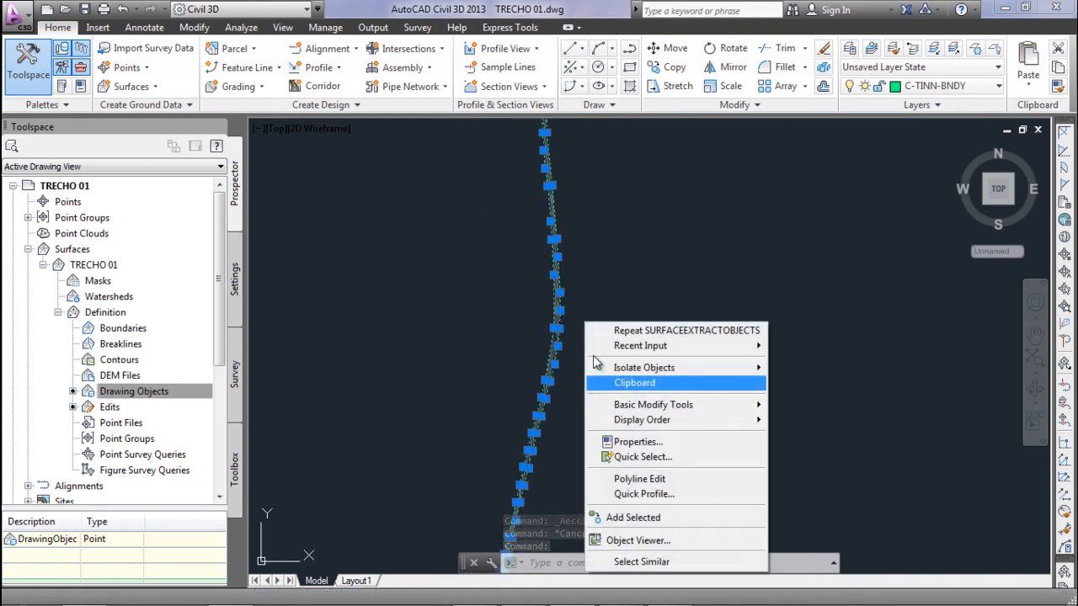
pyautogui.click(614, 539)
pyautogui.moveTo(572, 500); pyautogui.dragTo(474, 336)
pyautogui.press('Escape')
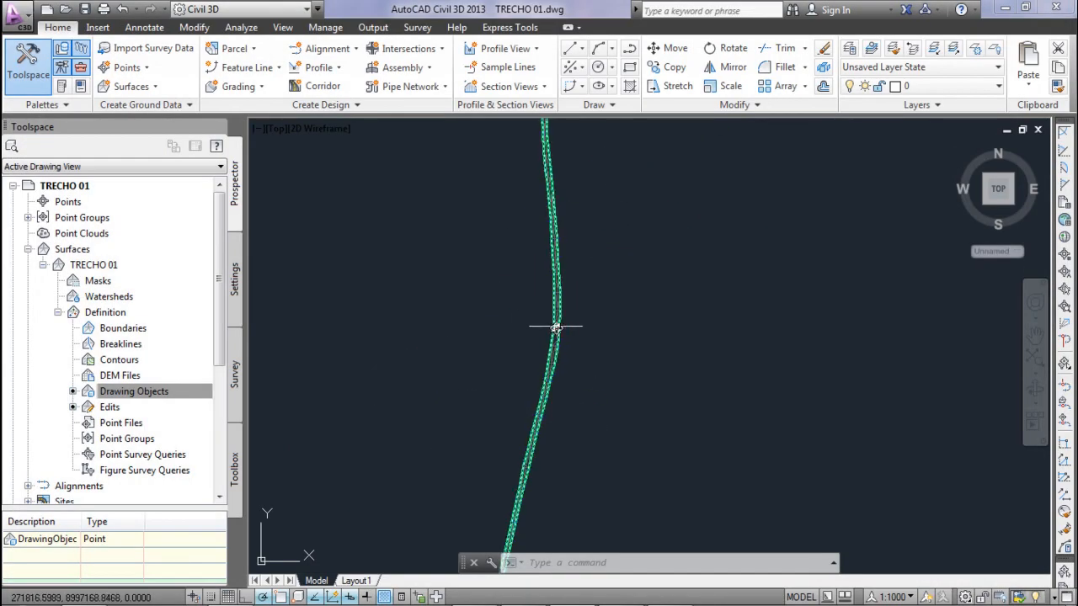
# Try to offset the extracted border polyline by a distance of 30.
pyautogui.scroll(3, 557, 326)
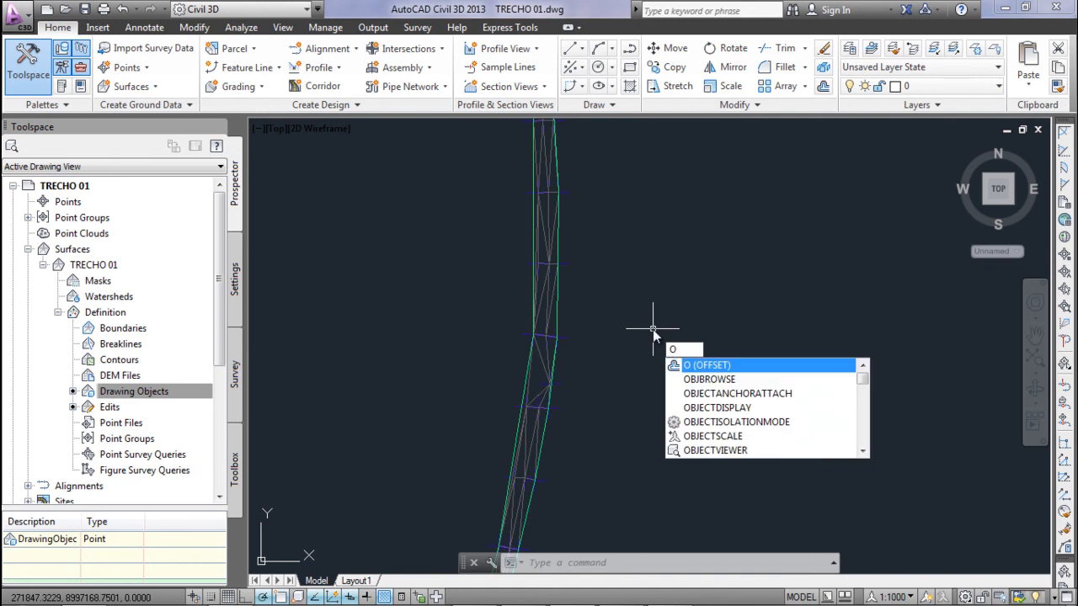
pyautogui.press('Escape')
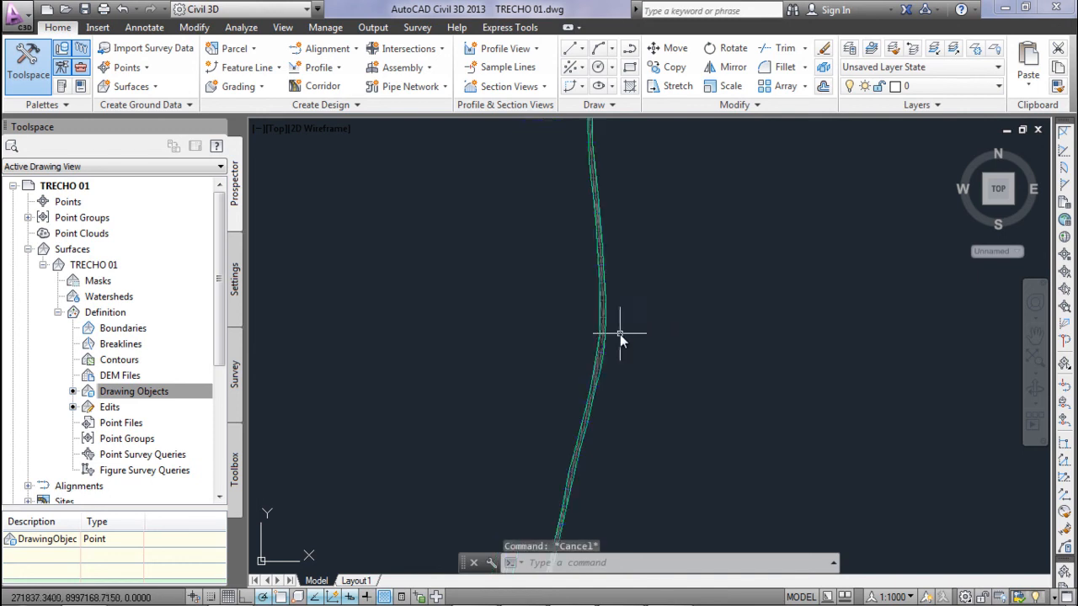
pyautogui.write('O')
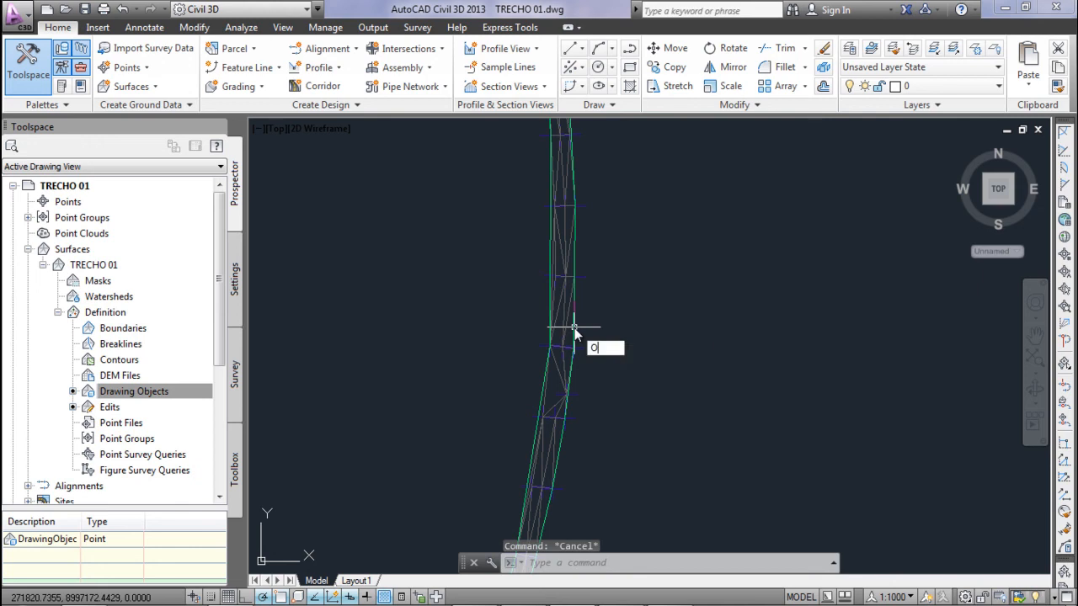
pyautogui.press('Return')
pyautogui.write('30')
pyautogui.press('Return')
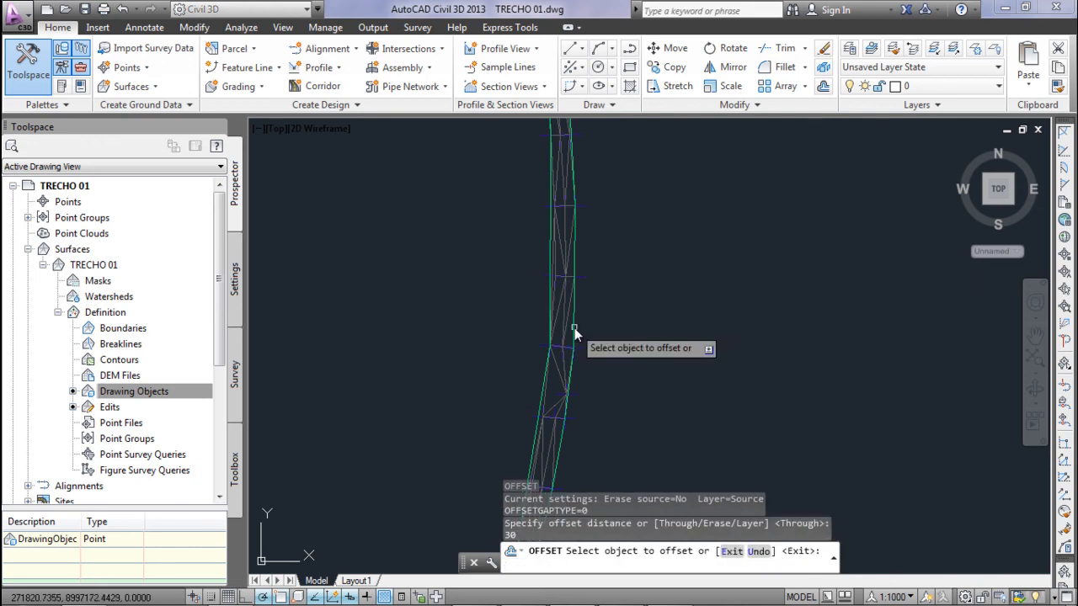
pyautogui.click(575, 327)
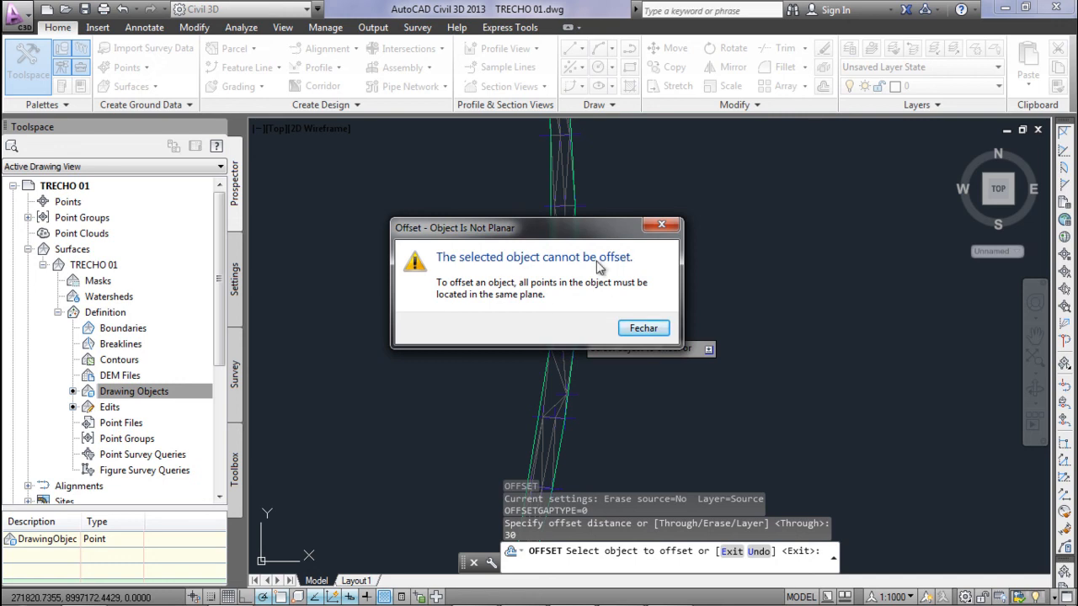
pyautogui.press('Escape')
pyautogui.press('Escape')
pyautogui.click(575, 337)
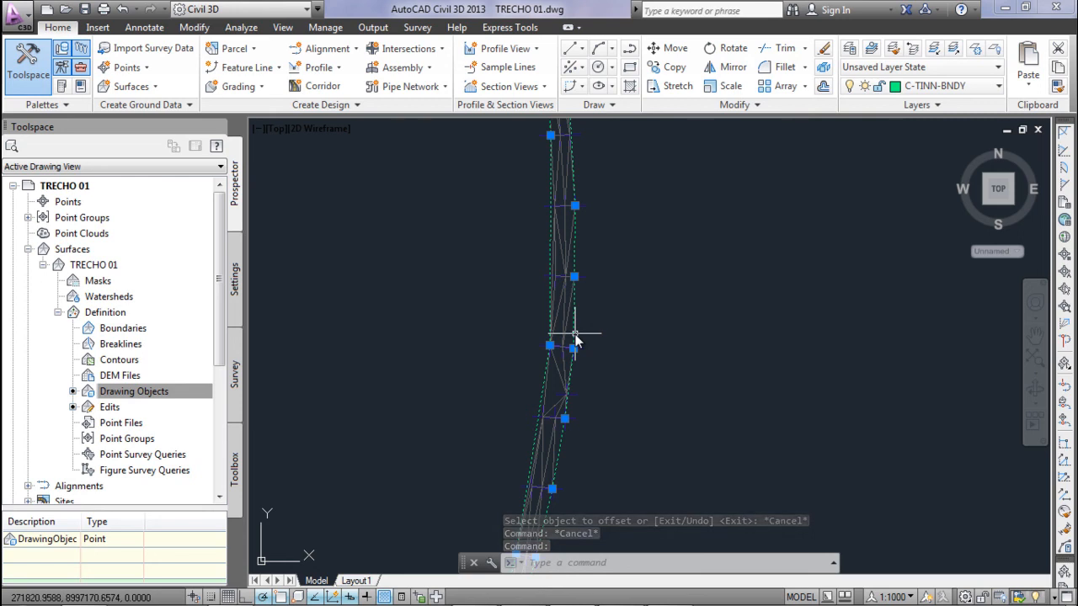
pyautogui.press('Escape')
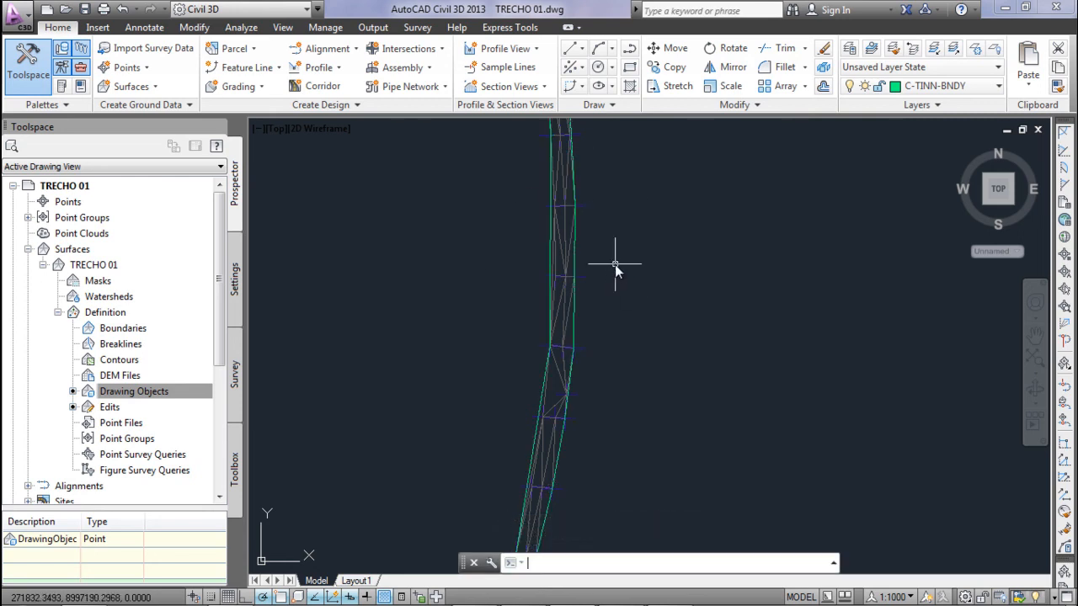
pyautogui.moveTo(607, 283); pyautogui.dragTo(591, 293, button='middle')
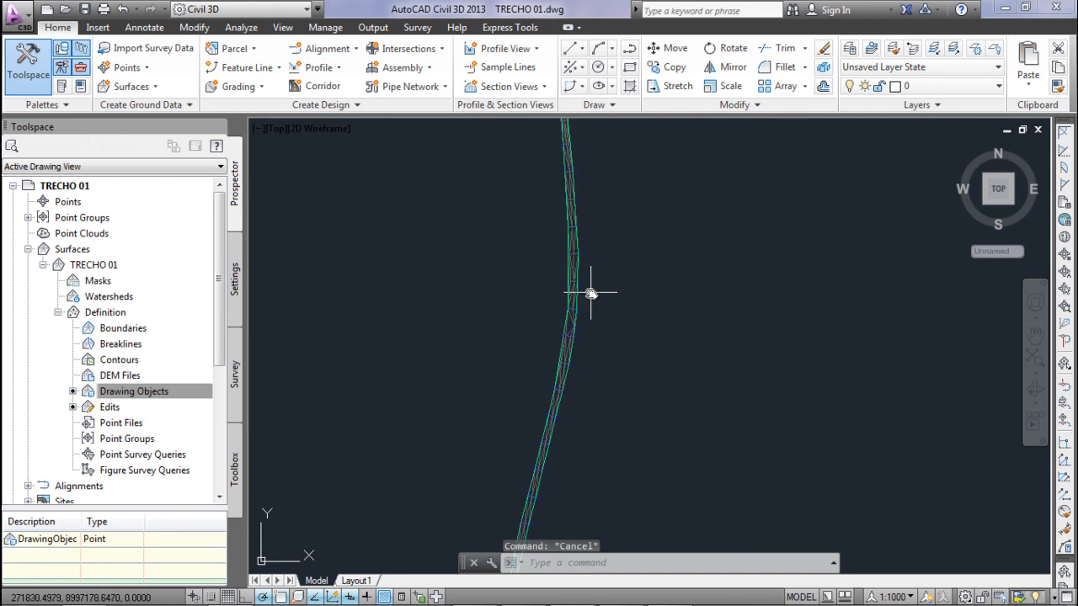
pyautogui.scroll(5, 650, 394)
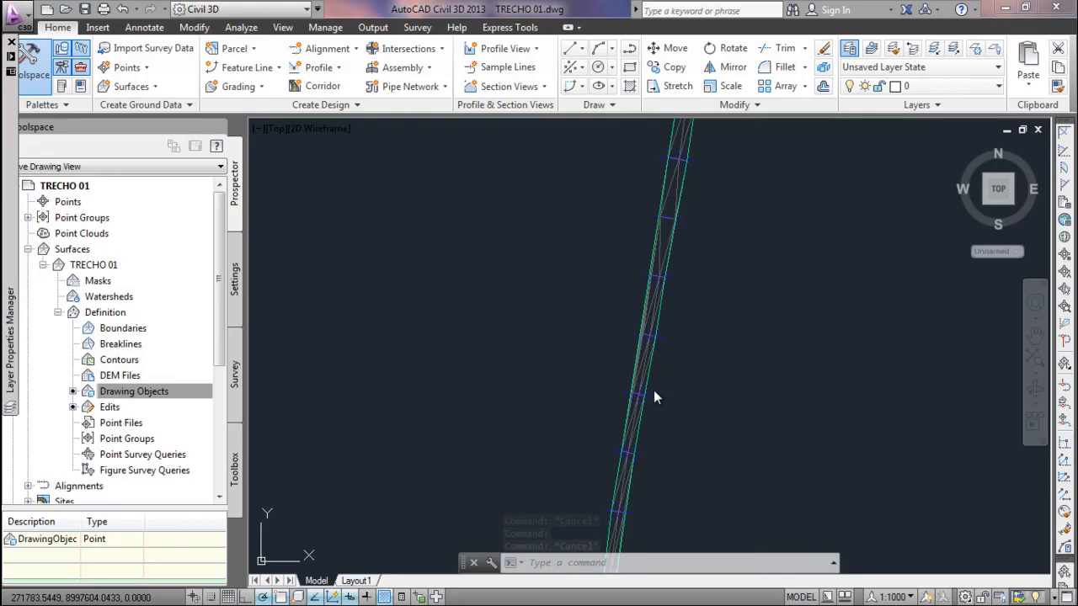
pyautogui.click(648, 399)
pyautogui.press('Escape')
pyautogui.click(645, 398)
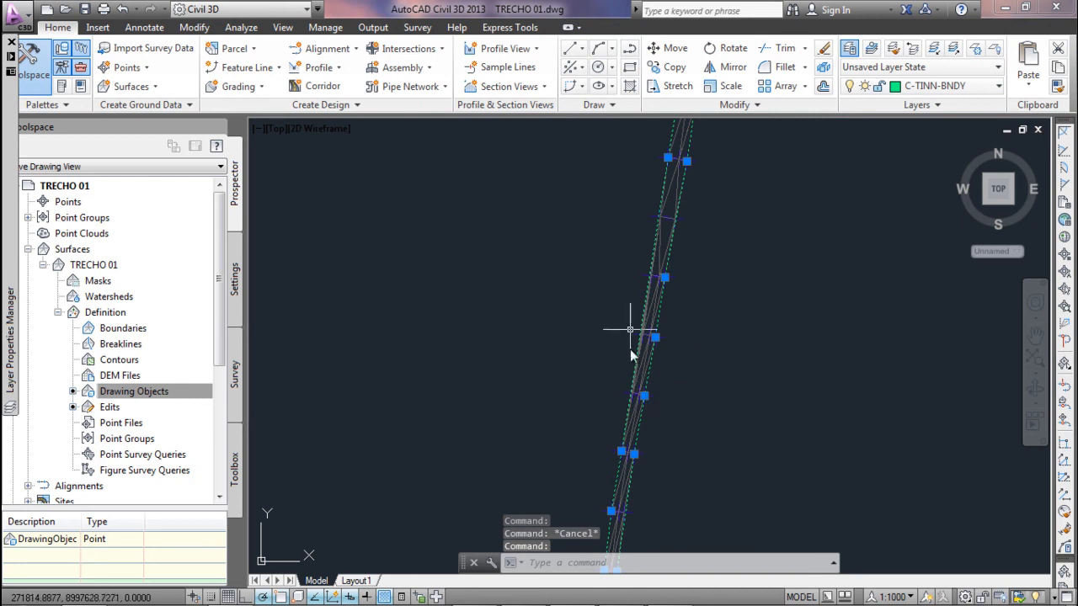
pyautogui.press('Escape')
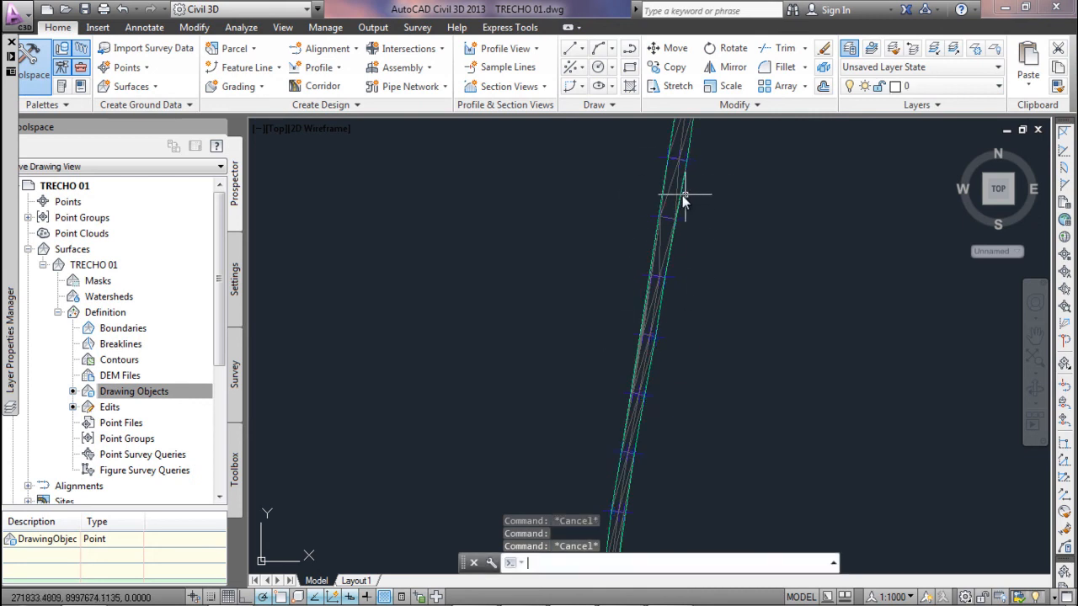
# Start creating a feature line from objects, using the extracted surface border polyline as the source.
pyautogui.click(252, 68)
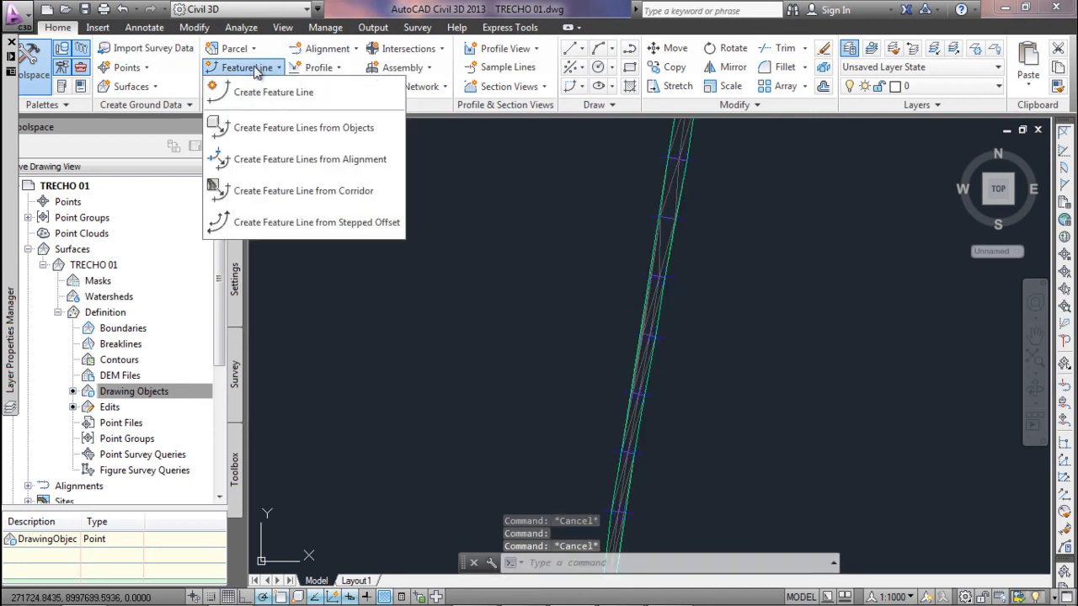
pyautogui.click(296, 125)
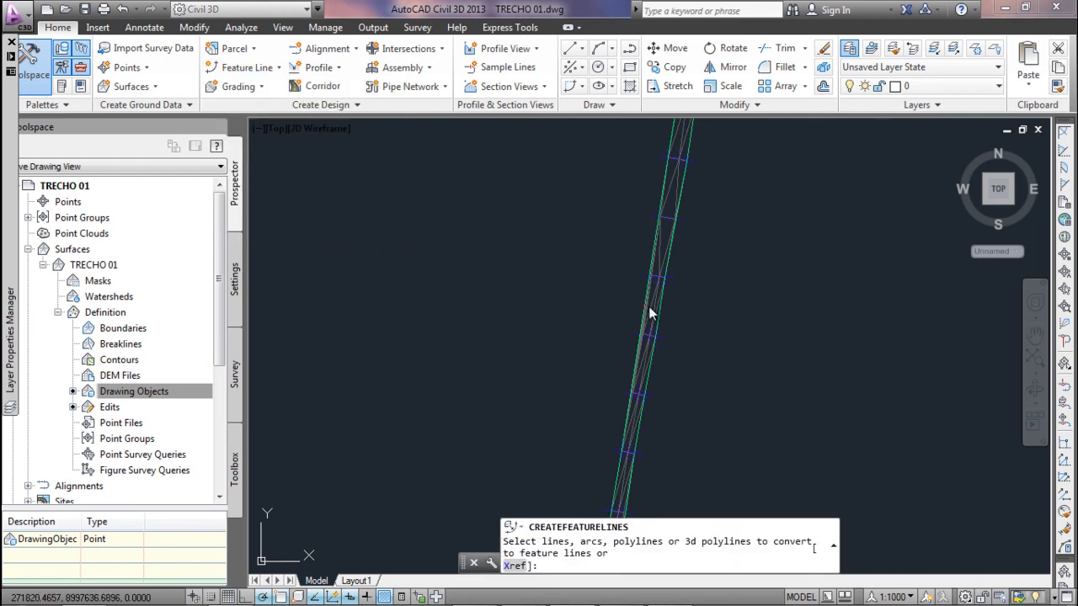
pyautogui.click(661, 304)
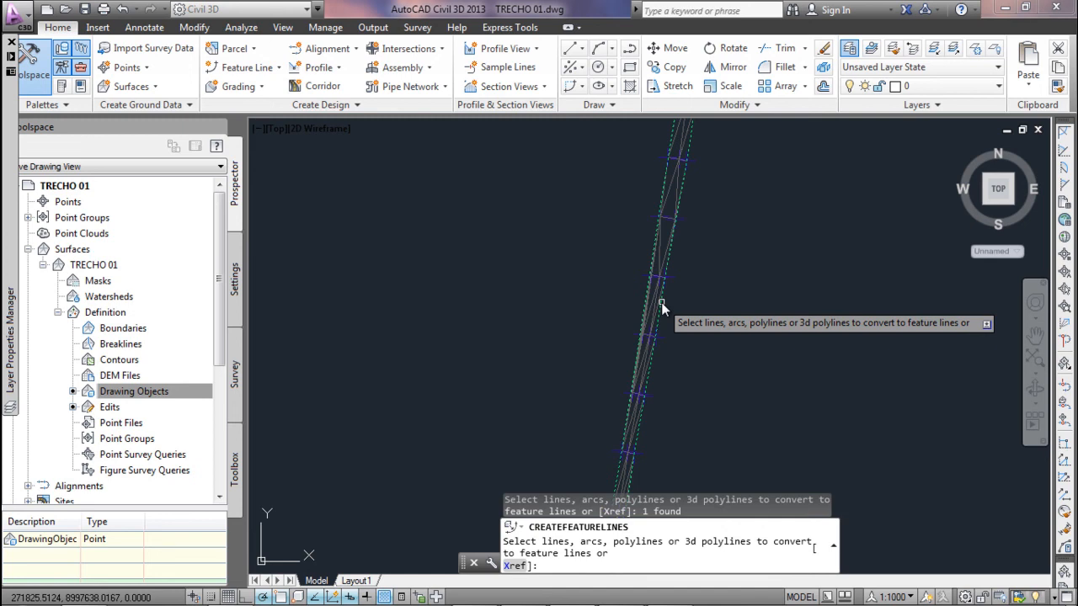
pyautogui.press('Return')
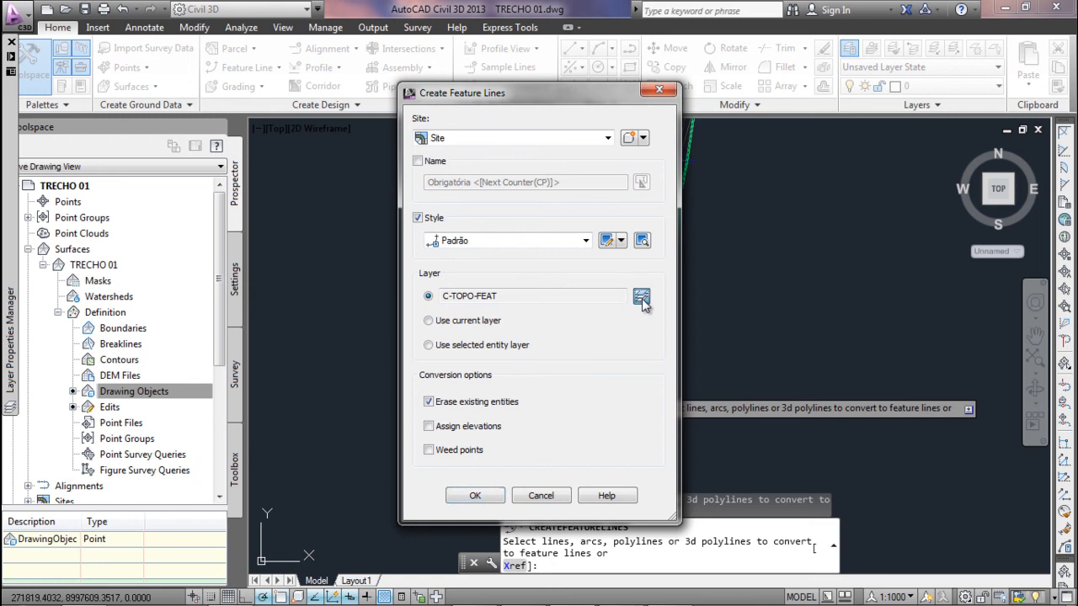
pyautogui.click(605, 242)
pyautogui.click(628, 477)
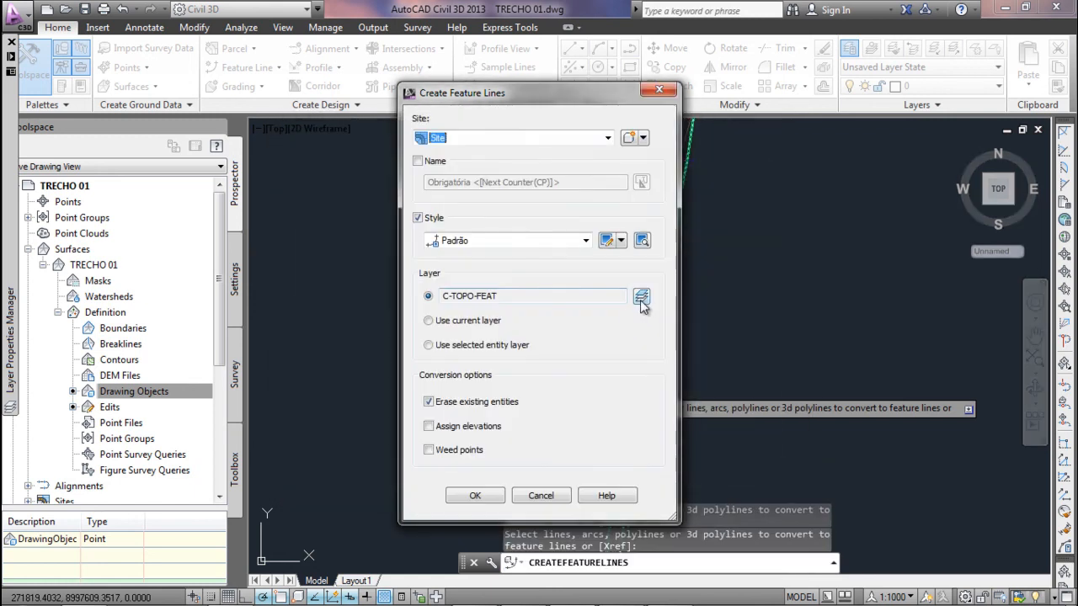
# Create a layer named FAIXA DE DOMÍNIO and assign it to the new feature line.
pyautogui.click(641, 299)
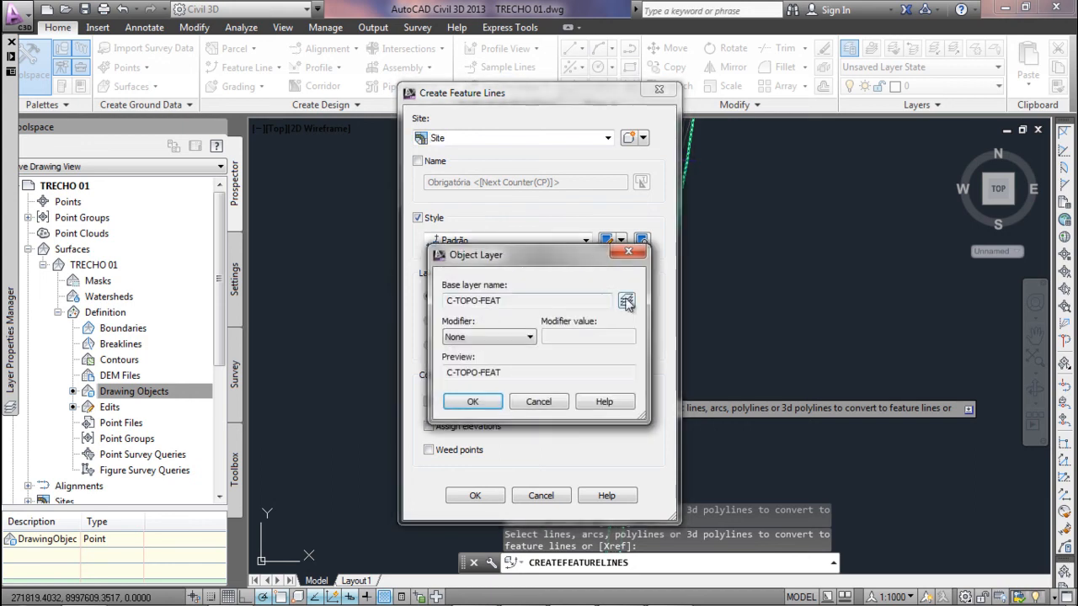
pyautogui.click(626, 301)
pyautogui.click(750, 209)
pyautogui.click(586, 274)
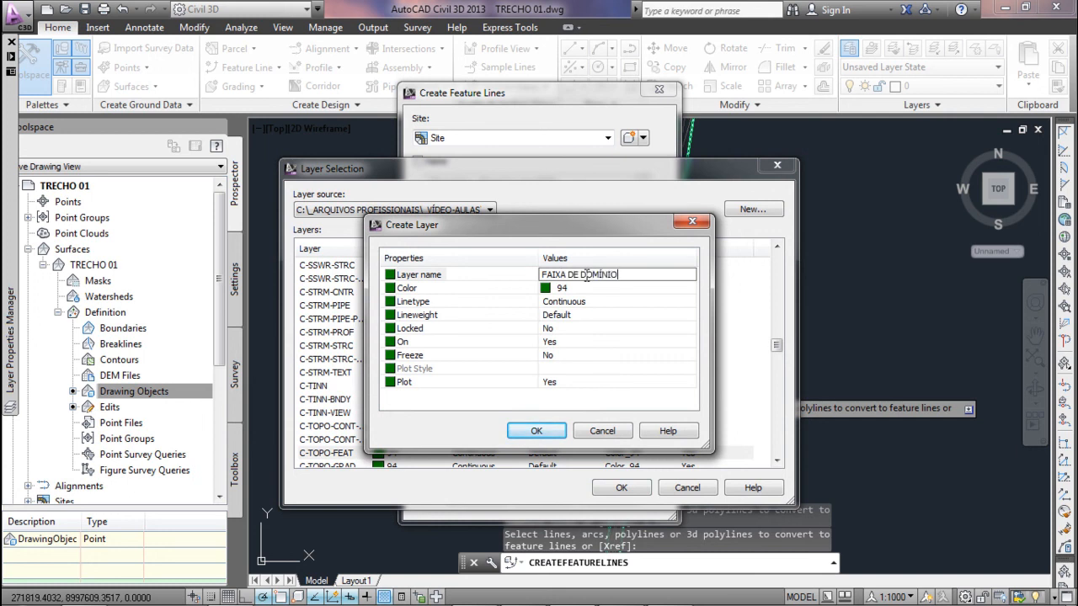
pyautogui.click(536, 430)
pyautogui.click(622, 487)
pyautogui.click(470, 402)
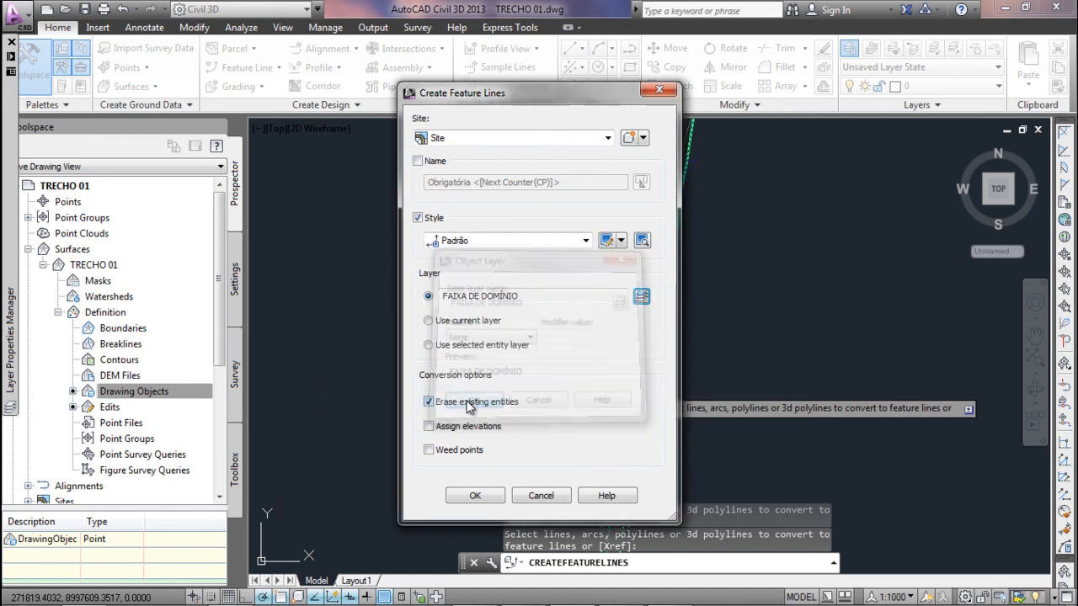
# Assign elevations from surface TRECHO 01 with intermediate grade break points, and create the feature line.
pyautogui.click(429, 426)
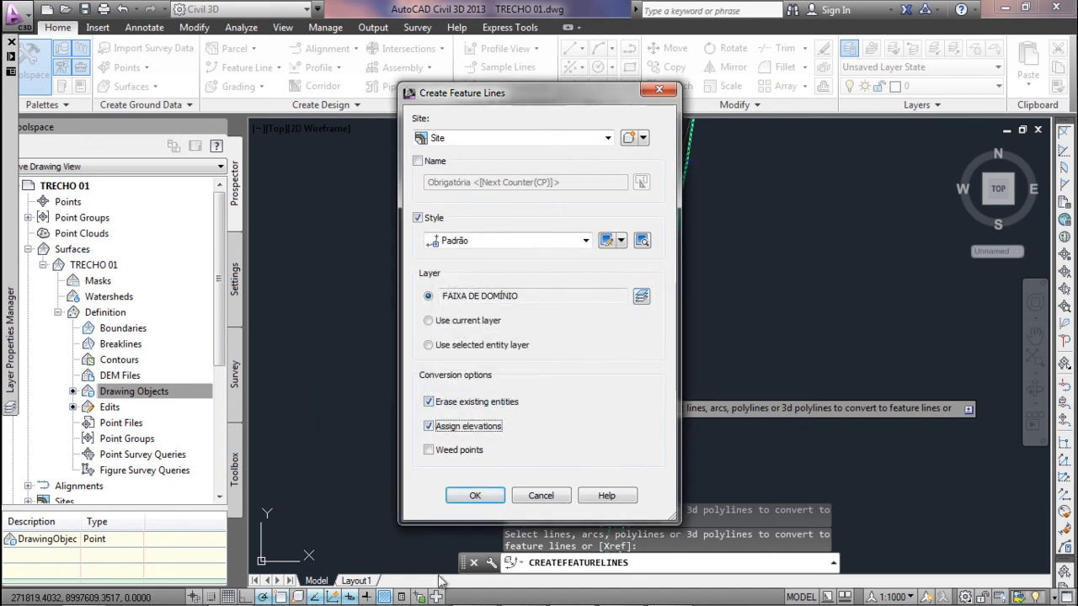
pyautogui.click(485, 497)
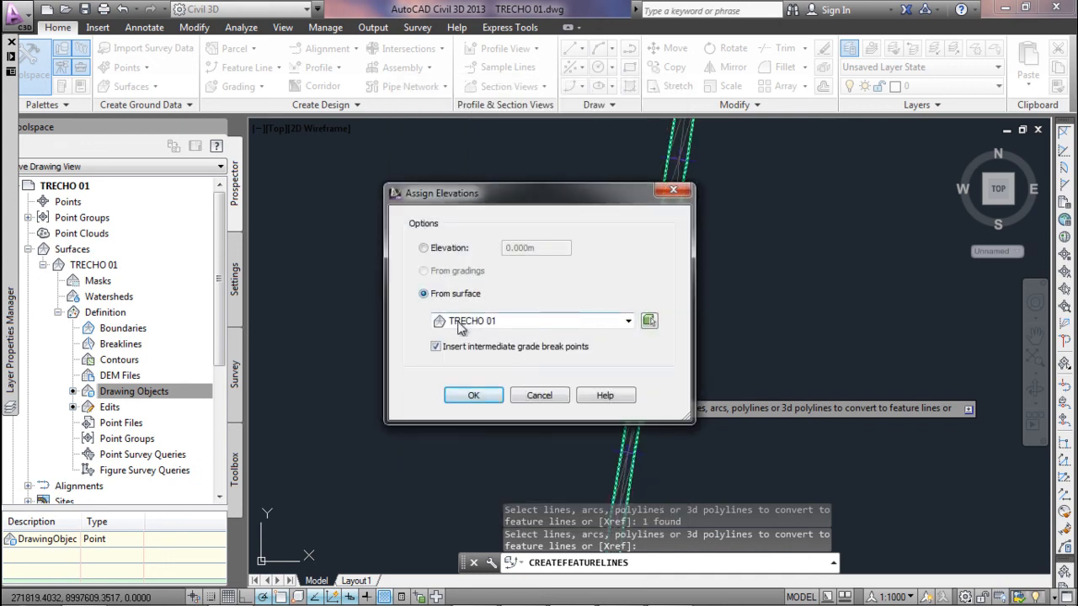
pyautogui.click(472, 396)
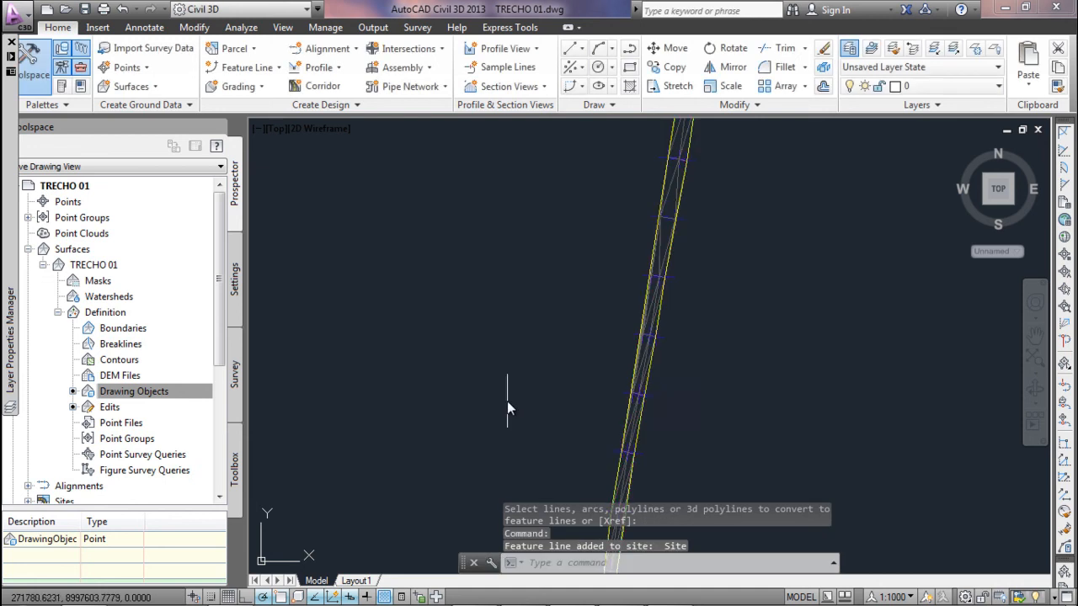
# Offset the border feature line outward by a distance of 30.
pyautogui.click(644, 398)
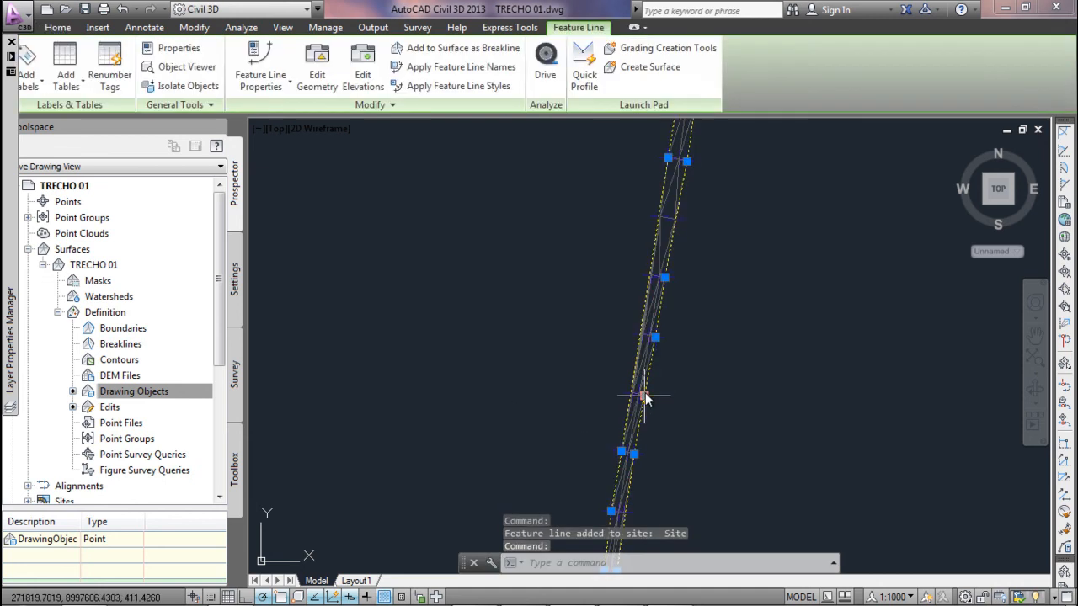
pyautogui.press('Escape')
pyautogui.press('Escape')
pyautogui.write('O')
pyautogui.press('Return')
pyautogui.write('30')
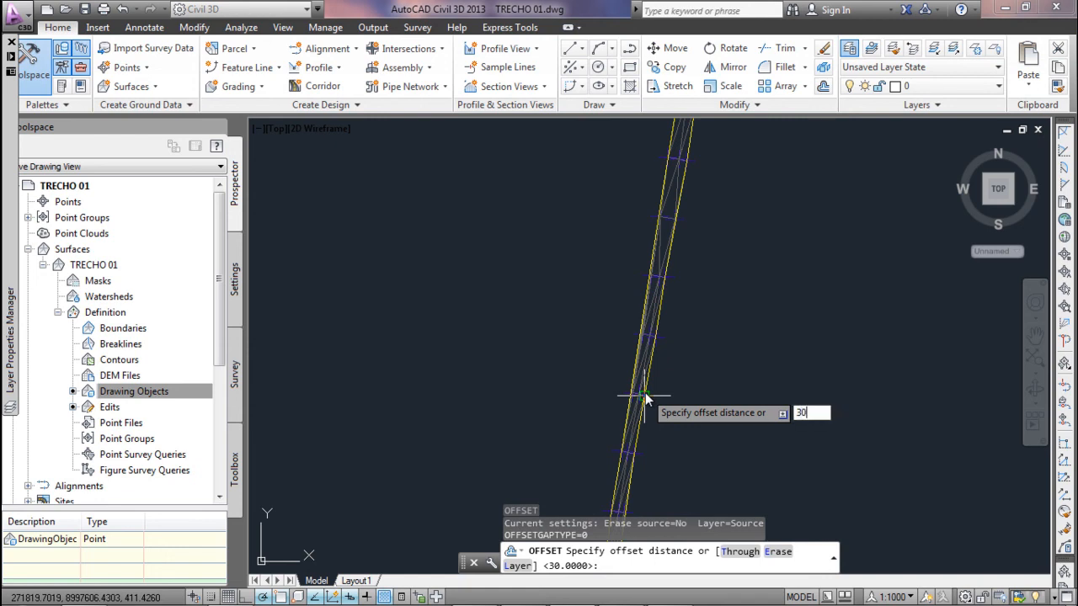
pyautogui.press('Return')
pyautogui.click(640, 394)
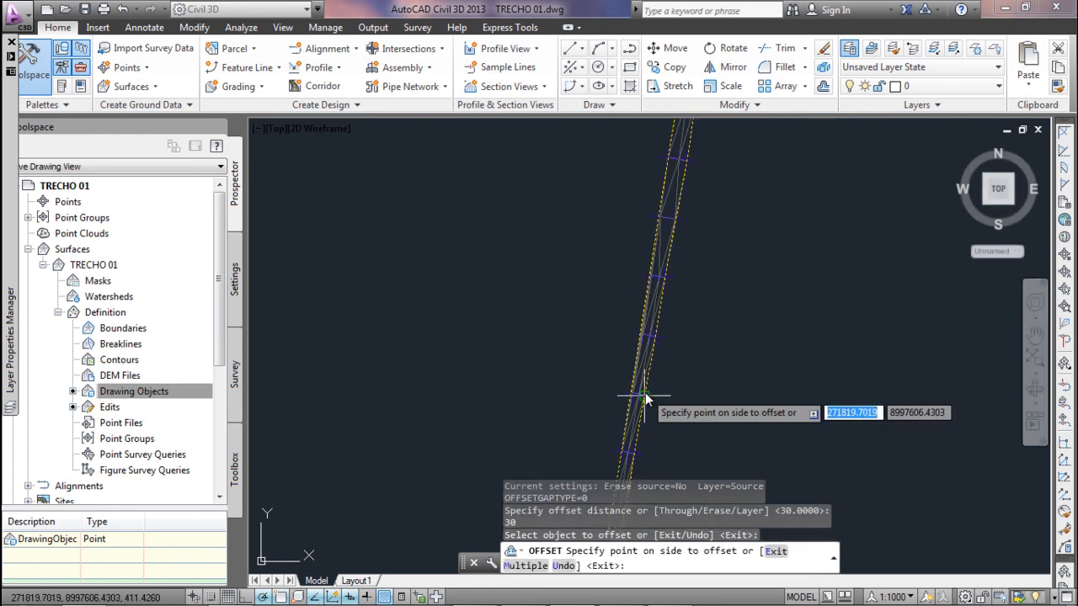
pyautogui.click(841, 386)
pyautogui.scroll(-2, 775, 354)
pyautogui.press('Escape')
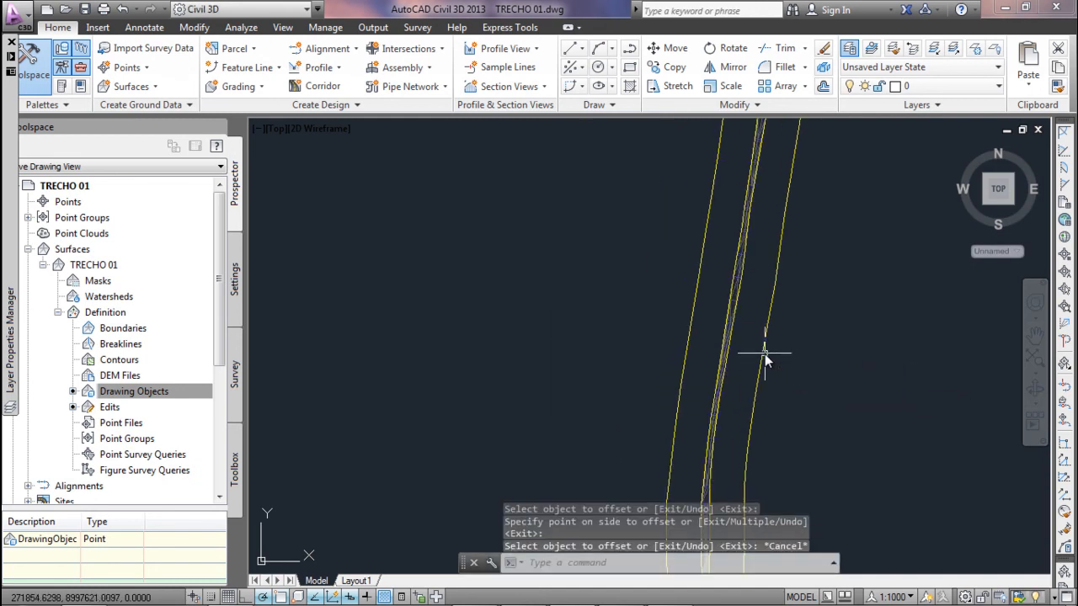
pyautogui.click(762, 358)
pyautogui.press('Escape')
pyautogui.click(759, 367)
pyautogui.press('Escape')
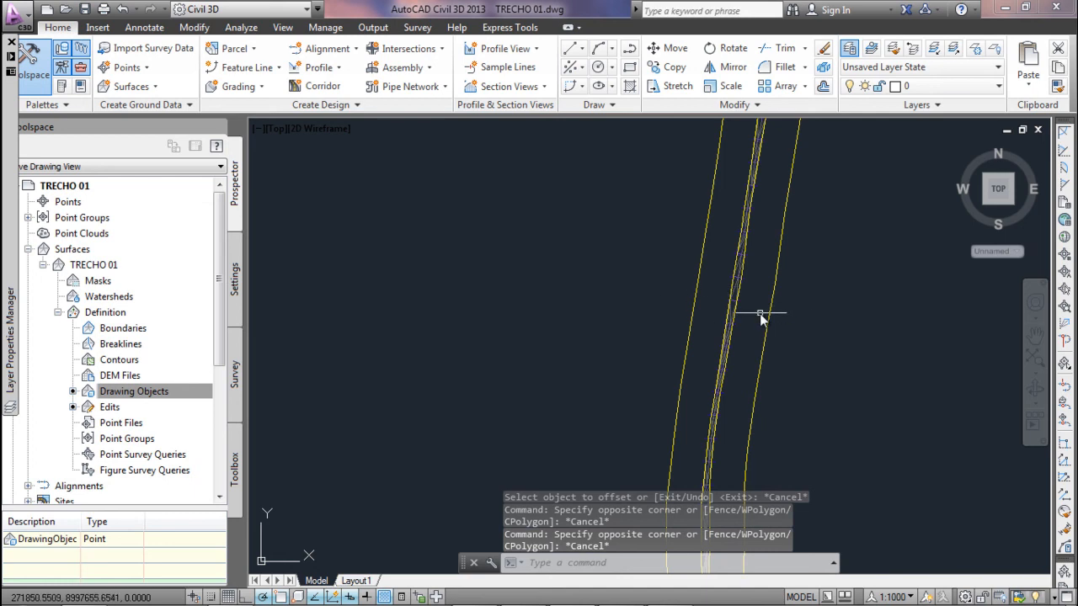
# Add the outer offset feature line to surface TRECHO 01 as a Standard breakline.
pyautogui.rightClick(122, 350)
pyautogui.click(161, 357)
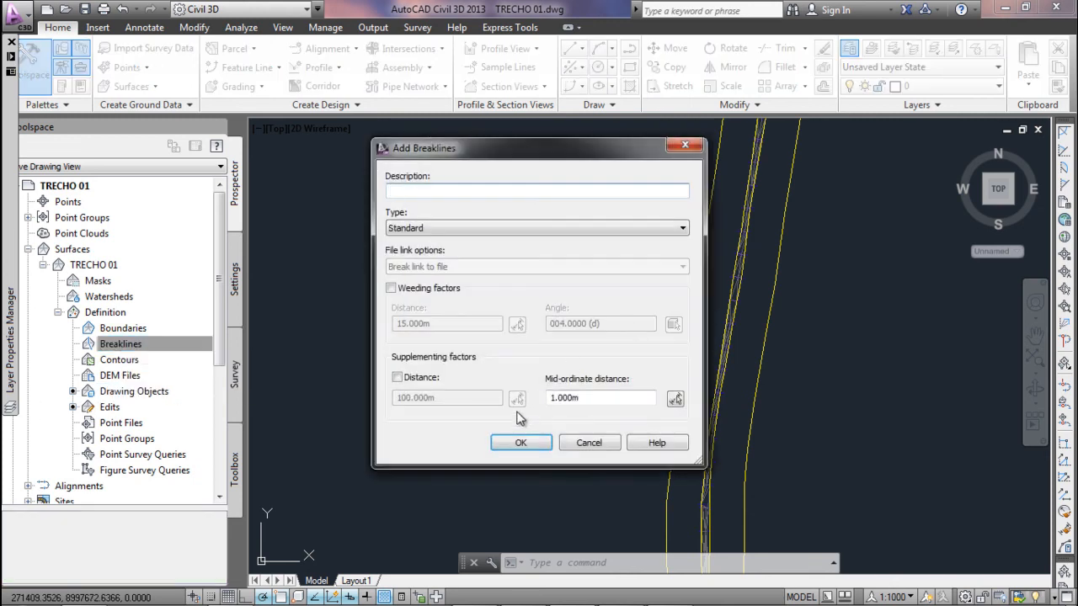
pyautogui.click(520, 443)
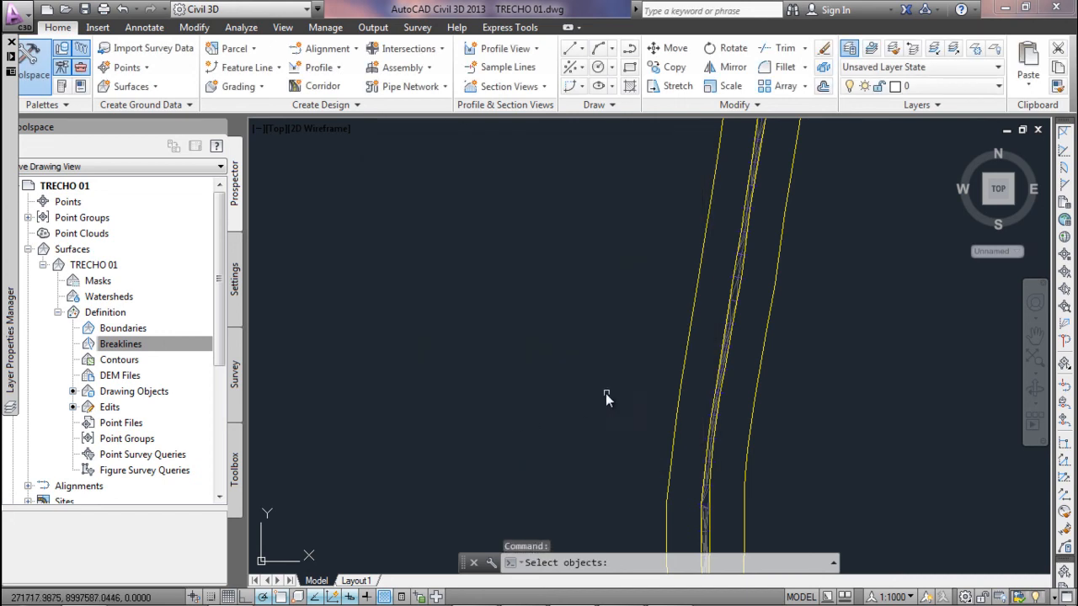
pyautogui.click(684, 365)
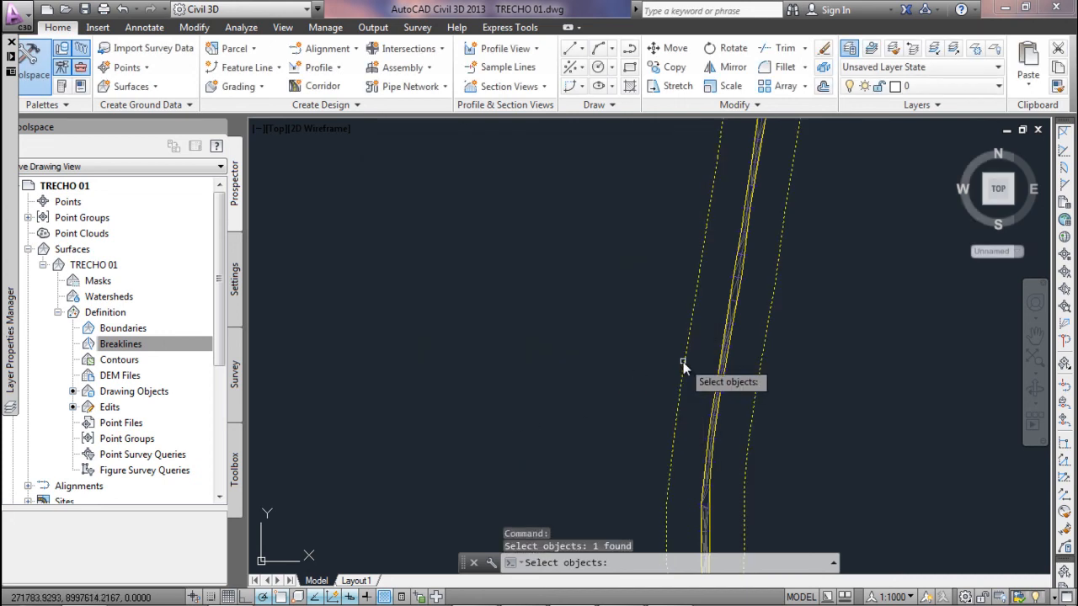
pyautogui.press('Return')
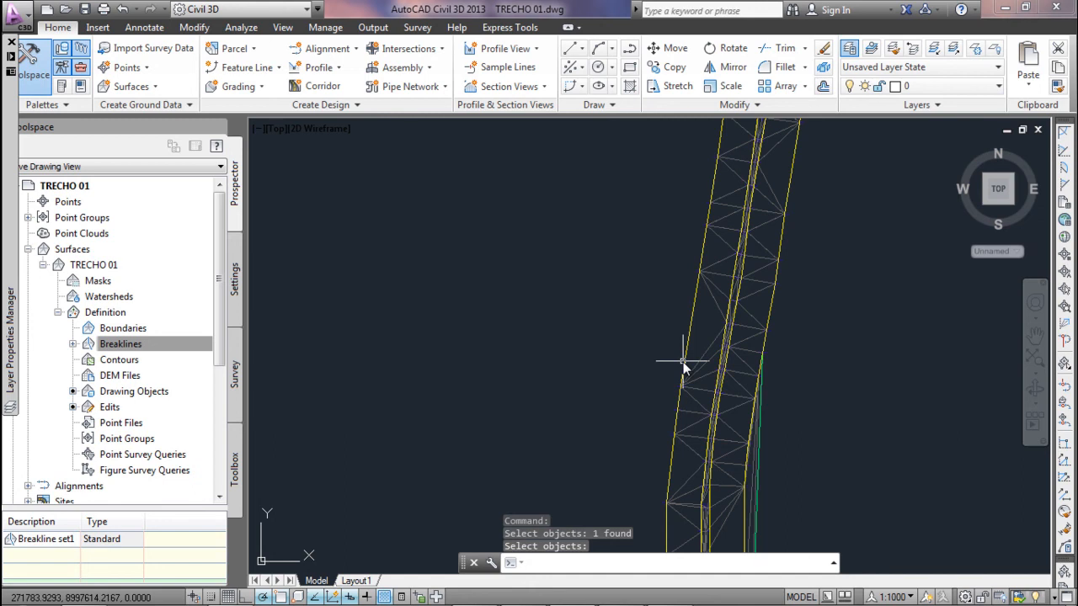
# Delete the stray TIN edges outside the offset line along the inner bend on the road's western side.
pyautogui.scroll(-3, 724, 362)
pyautogui.scroll(4, 711, 359)
pyautogui.click(721, 330)
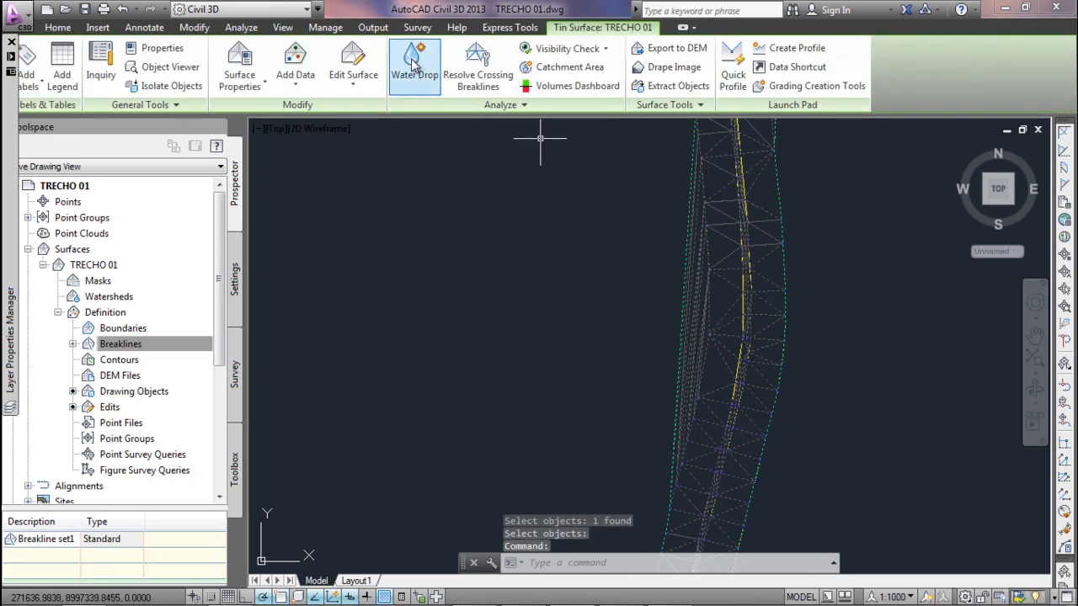
pyautogui.click(353, 76)
pyautogui.click(362, 144)
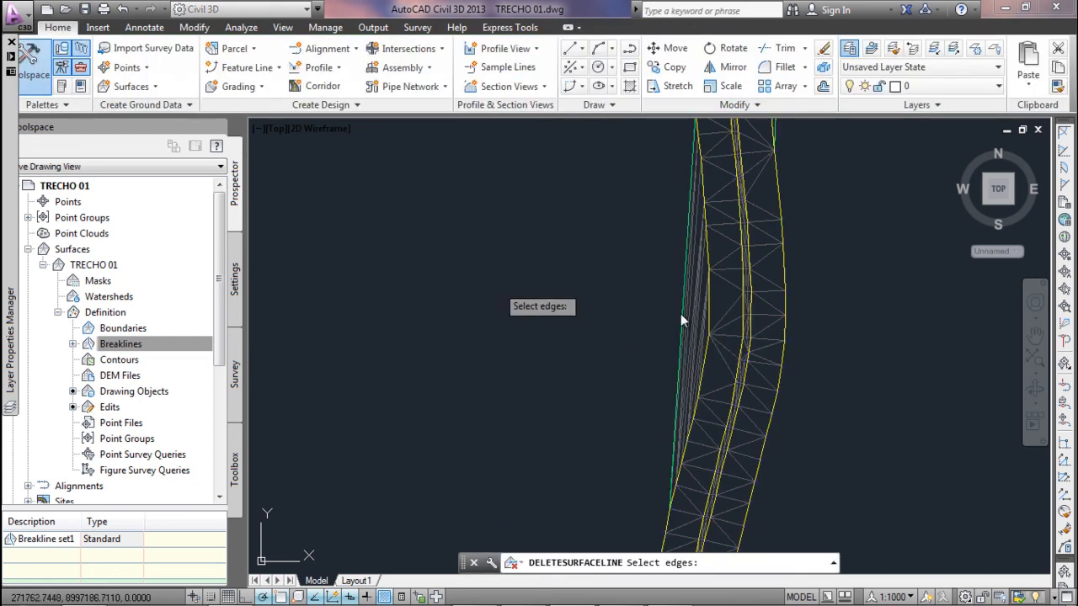
pyautogui.scroll(3, 734, 357)
pyautogui.scroll(3, 727, 356)
pyautogui.click(714, 343)
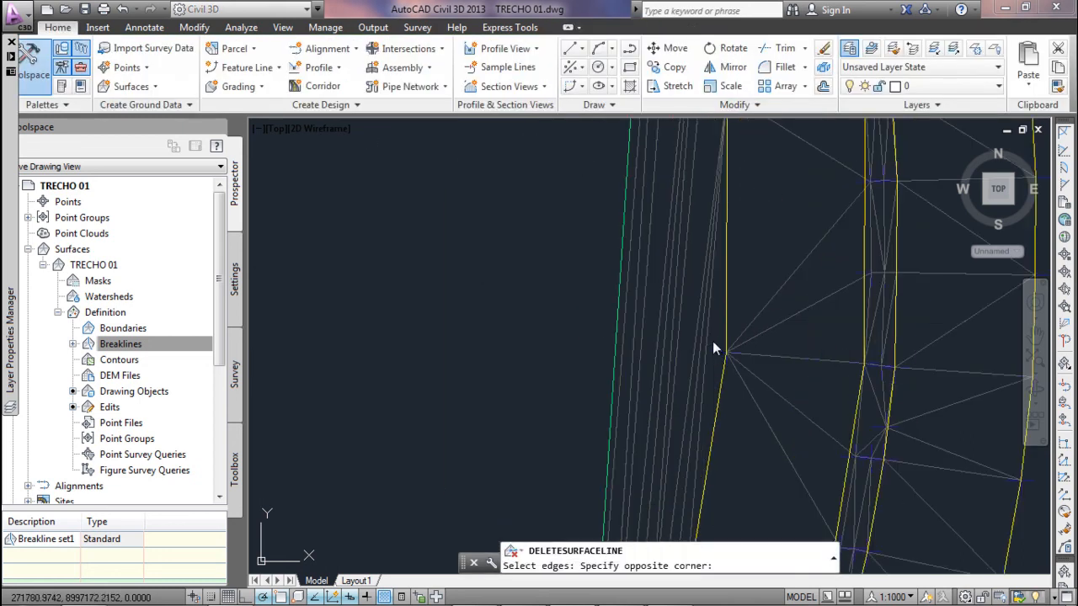
pyautogui.click(603, 327)
pyautogui.scroll(-6, 599, 331)
pyautogui.press('Return')
# Delete the stray TIN edges outside the offset line along the bend on the road's eastern side.
pyautogui.moveTo(650, 211); pyautogui.dragTo(665, 392, button='middle')
pyautogui.scroll(3, 669, 363)
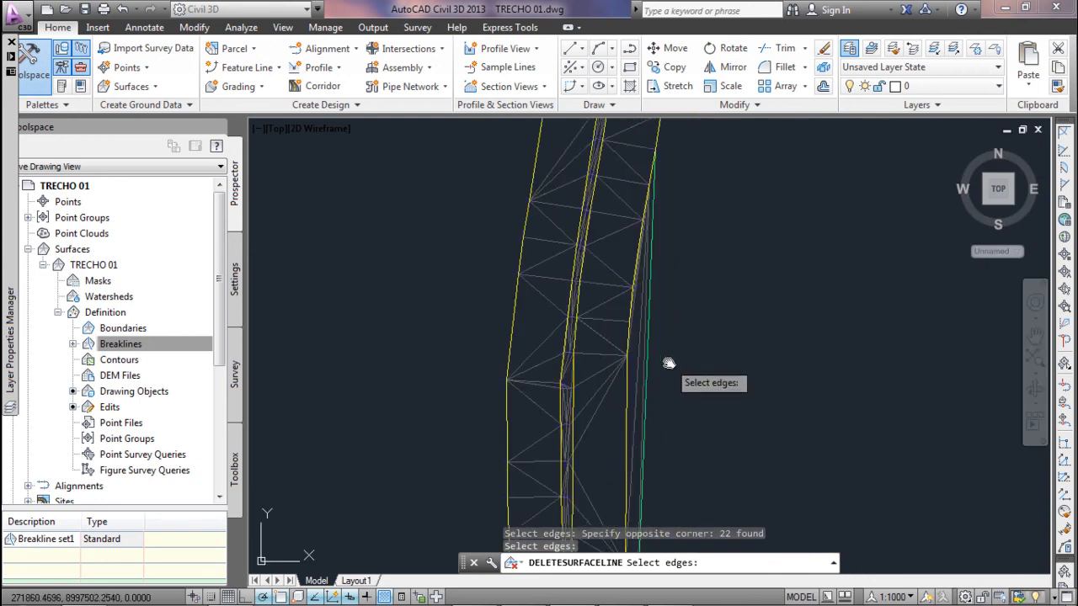
pyautogui.click(658, 385)
pyautogui.click(632, 390)
pyautogui.scroll(-3, 640, 379)
pyautogui.scroll(-3, 675, 423)
# Delete the stray TIN edges outside the eastern offset line below the CASA label and end the line deletion.
pyautogui.scroll(6, 667, 430)
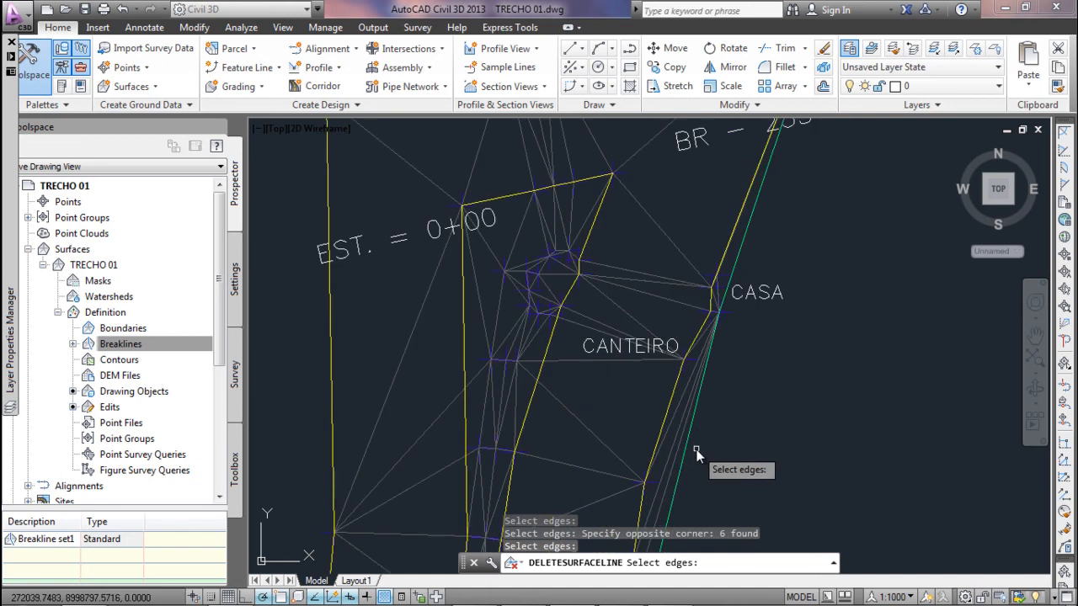
pyautogui.click(692, 461)
pyautogui.click(671, 429)
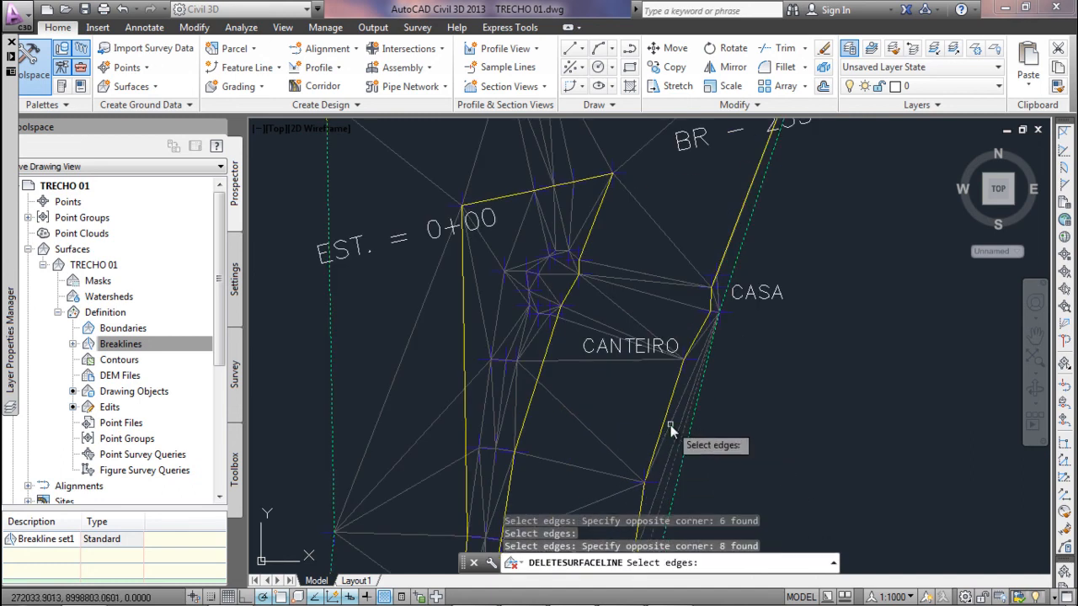
pyautogui.scroll(-5, 670, 430)
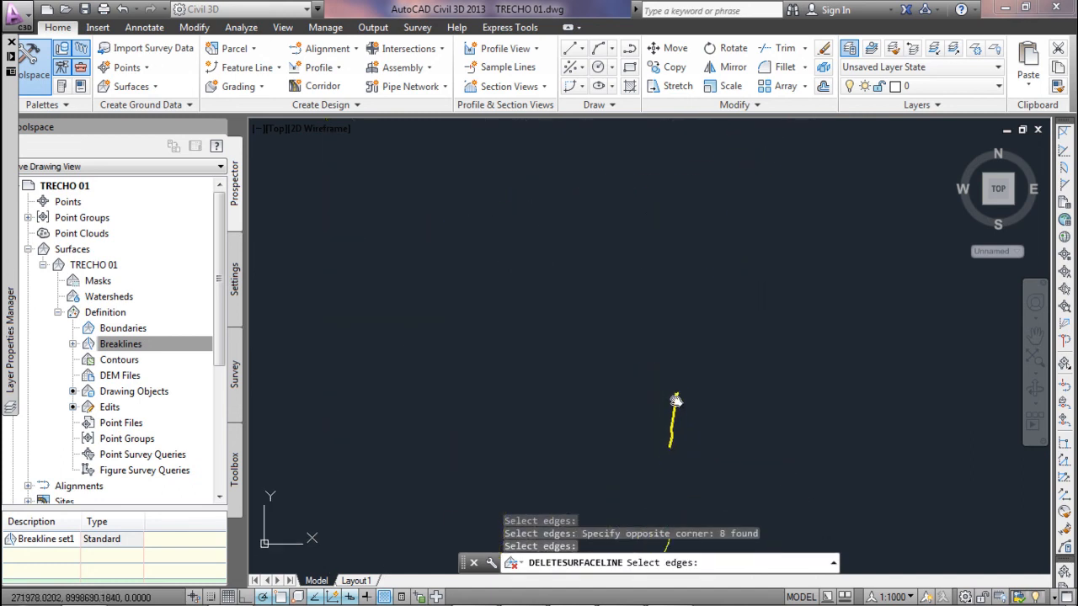
pyautogui.scroll(5, 678, 396)
pyautogui.press('Escape')
# Examine the widened TRECHO 01 surface in the Object Viewer from a rotated, closer 3D view.
pyautogui.click(630, 426)
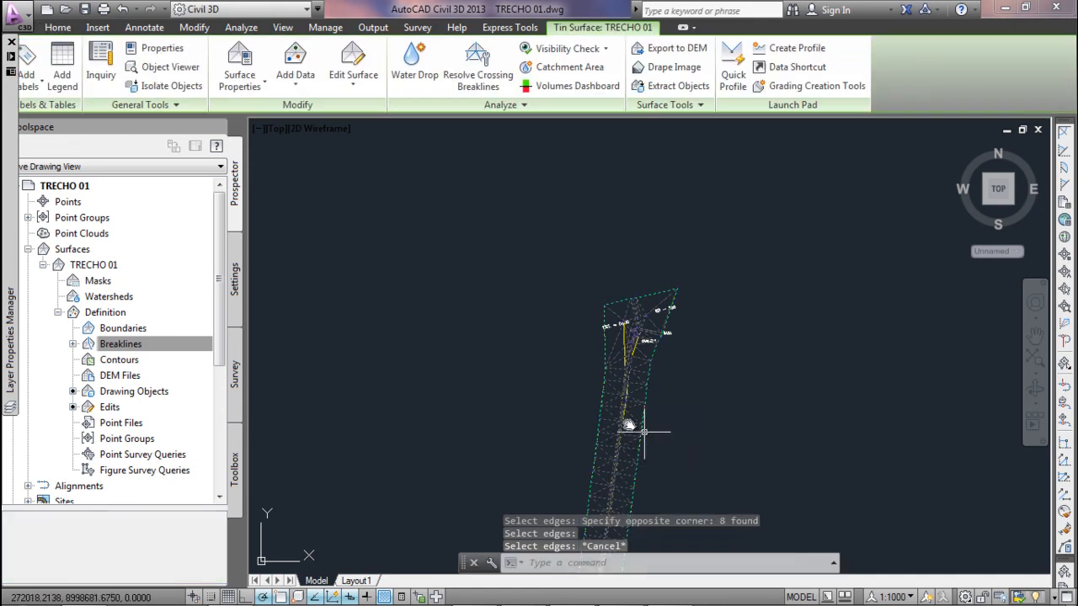
pyautogui.rightClick(633, 425)
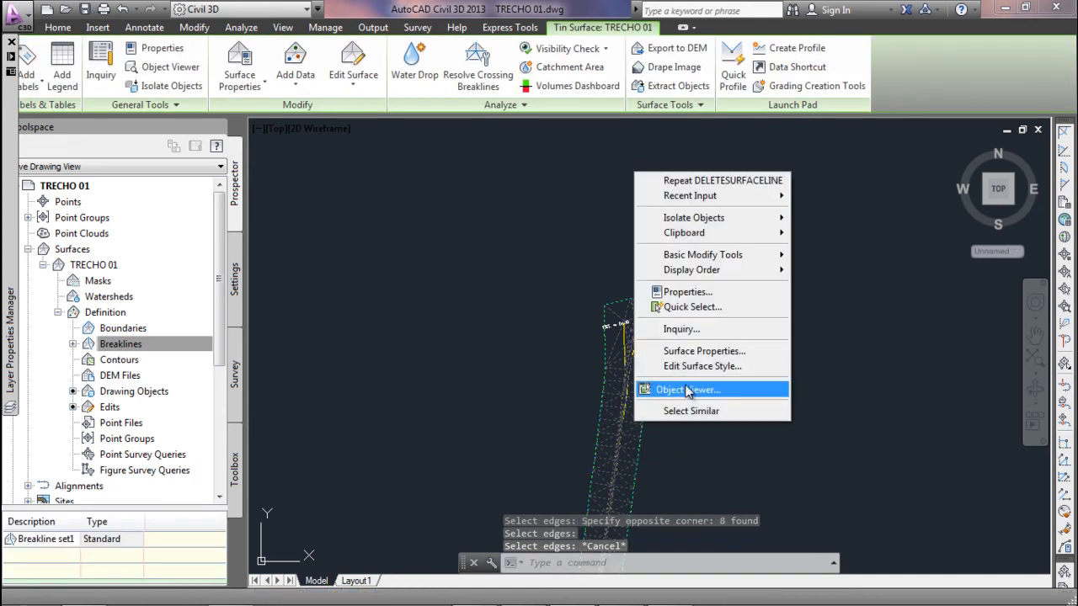
pyautogui.click(687, 390)
pyautogui.moveTo(683, 388); pyautogui.dragTo(530, 279)
pyautogui.scroll(2, 436, 450)
pyautogui.moveTo(404, 446)
pyautogui.mouseDown()
pyautogui.moveTo(413, 388)
pyautogui.moveTo(404, 402)
pyautogui.mouseUp()
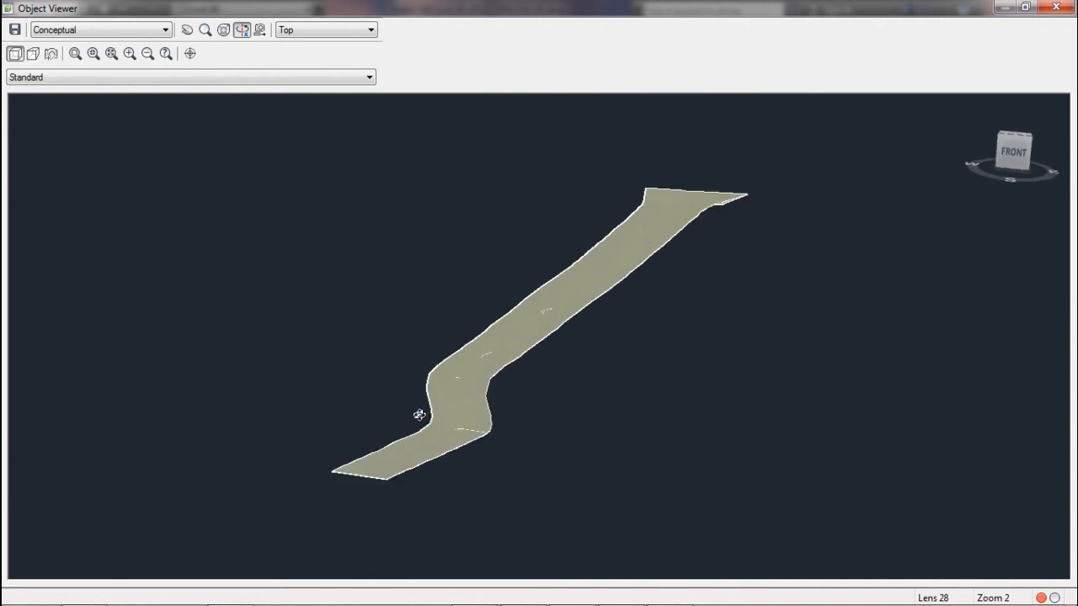
pyautogui.scroll(-1, 477, 436)
pyautogui.scroll(4, 478, 434)
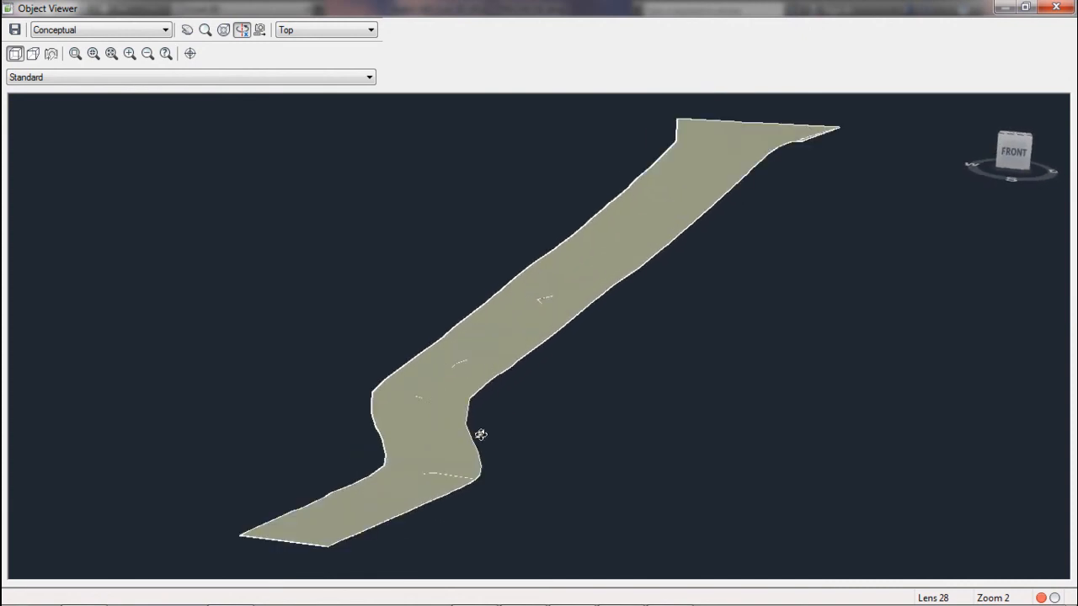
# Inspect the surface's triangulation in the Object Viewer using the 3dWireframe visual style and close the viewer.
pyautogui.scroll(-2, 435, 403)
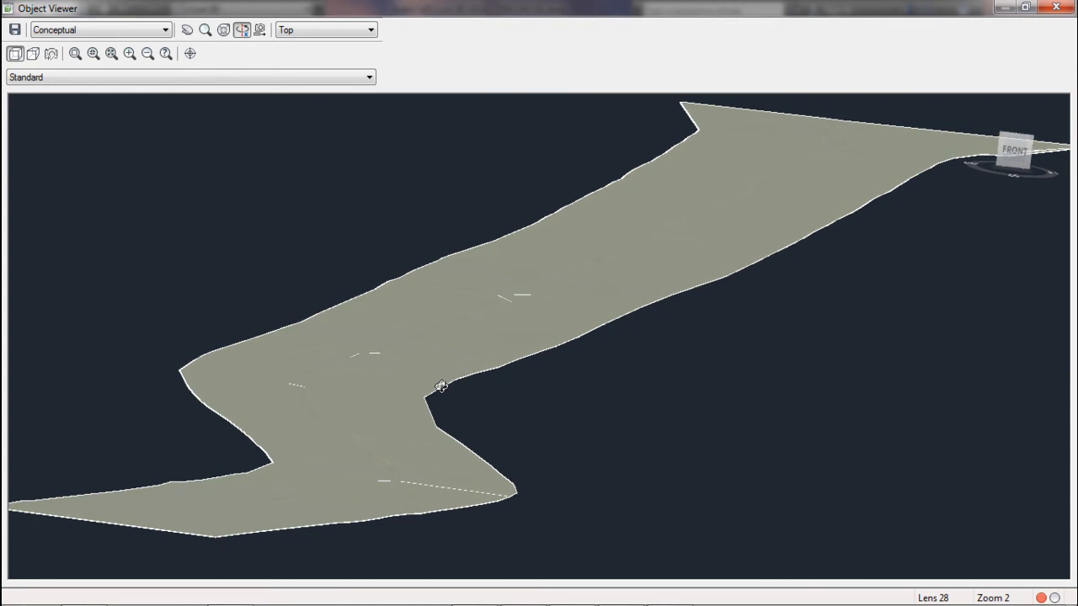
pyautogui.scroll(-2, 436, 404)
pyautogui.scroll(1, 435, 408)
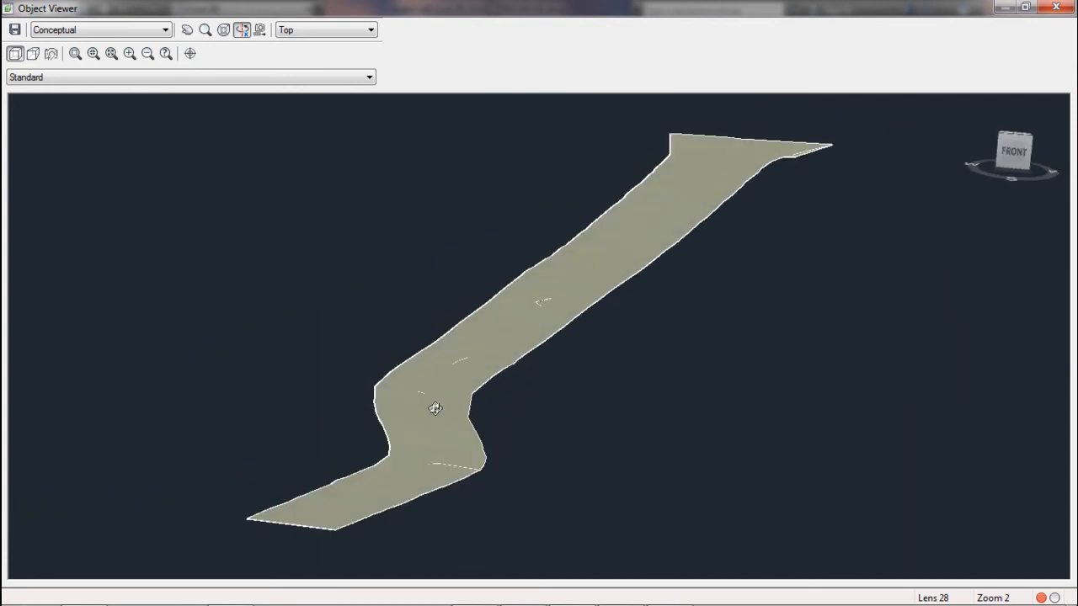
pyautogui.click(124, 30)
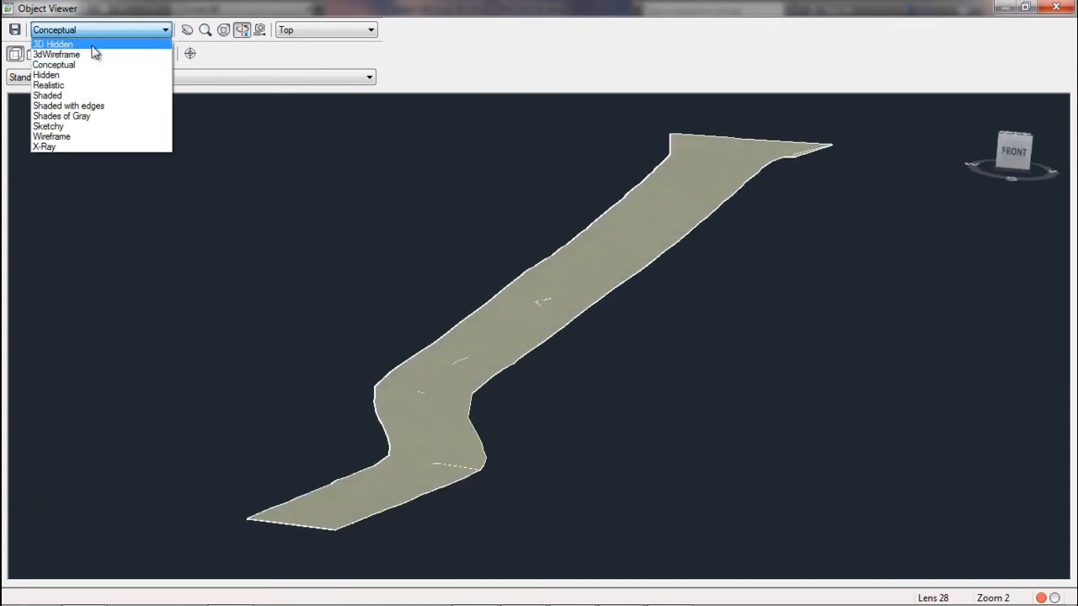
pyautogui.click(77, 52)
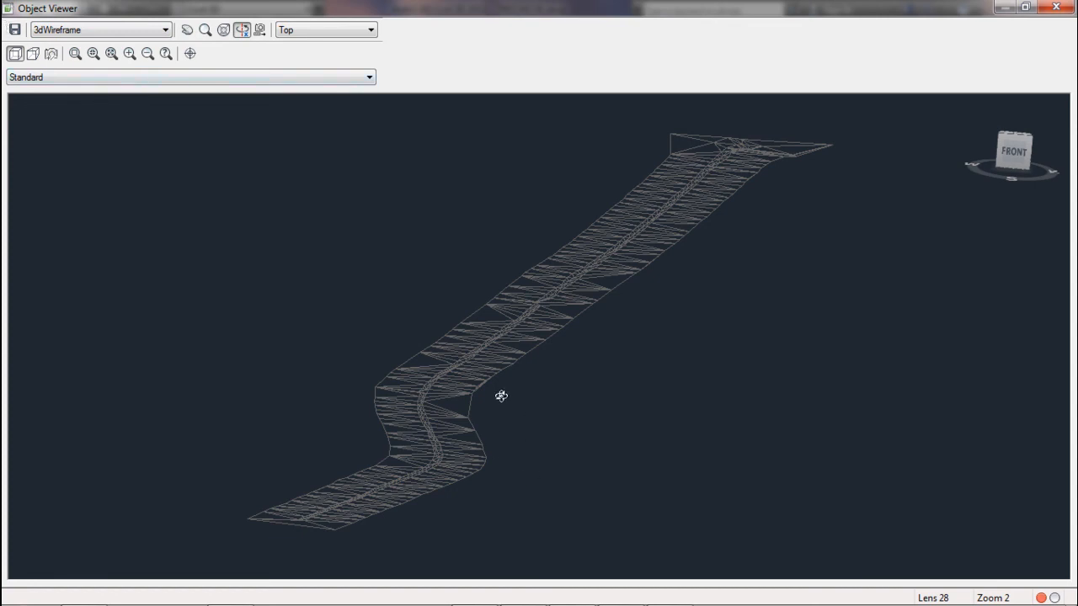
pyautogui.moveTo(450, 395); pyautogui.dragTo(454, 391)
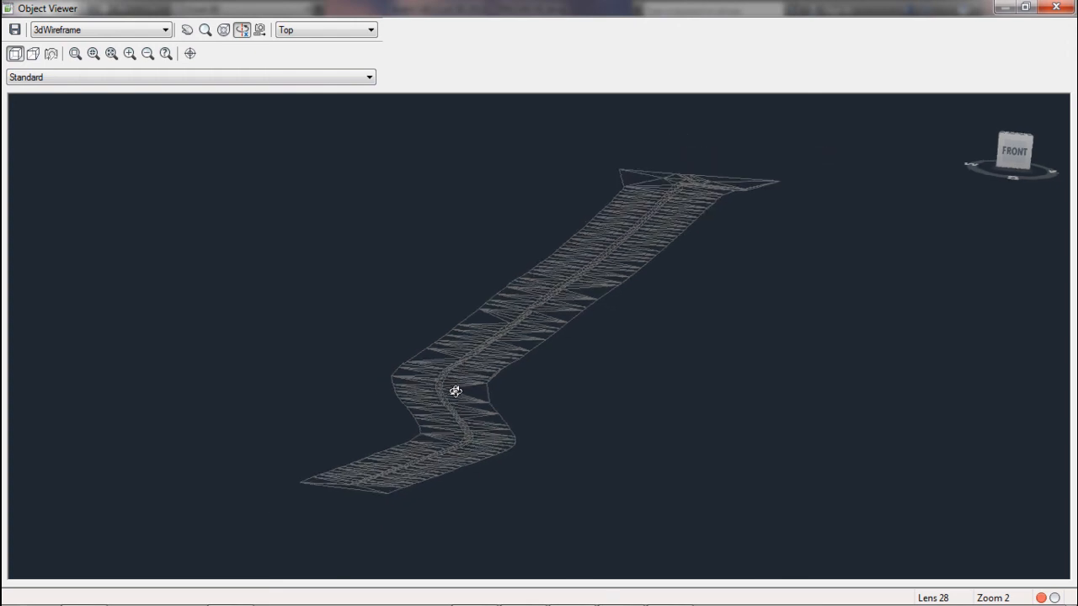
pyautogui.scroll(4, 456, 391)
pyautogui.press('Escape')
# Erase the scattered dotted objects lying south of the surface, between the distant yellow road stretches.
pyautogui.scroll(-5, 698, 310)
pyautogui.moveTo(693, 450); pyautogui.dragTo(651, 265, button='middle')
pyautogui.scroll(-5, 651, 266)
pyautogui.scroll(-3, 633, 373)
pyautogui.moveTo(632, 373); pyautogui.dragTo(684, 368, button='middle')
pyautogui.scroll(-2, 684, 368)
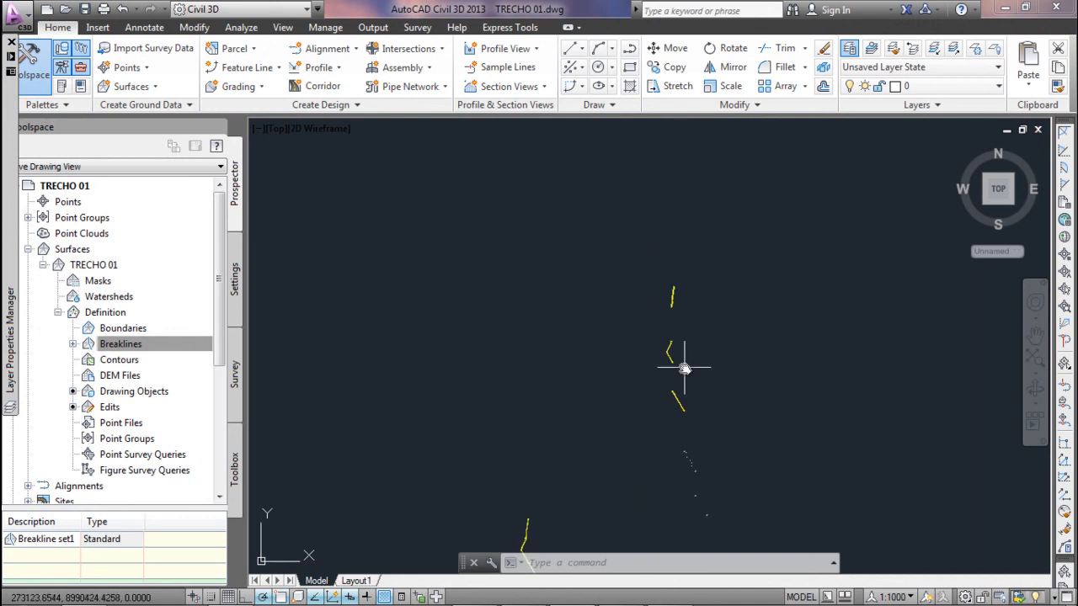
pyautogui.scroll(-2, 689, 277)
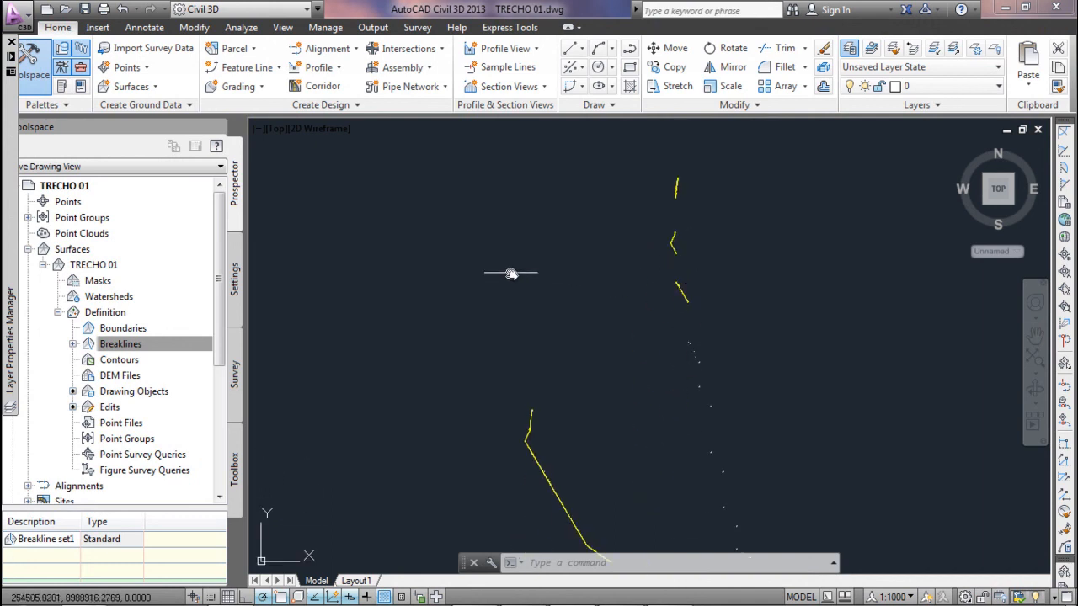
pyautogui.click(628, 388)
pyautogui.click(752, 516)
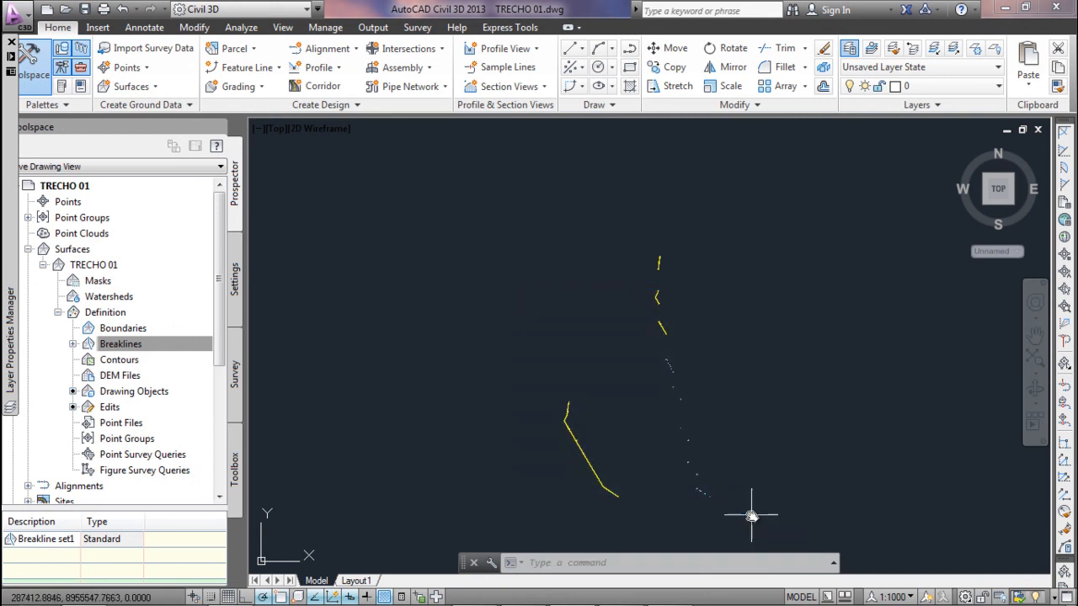
pyautogui.press('Delete')
# Save the TRECHO 01 drawing with its finished surface and close it.
pyautogui.scroll(5, 708, 249)
pyautogui.scroll(-4, 698, 261)
pyautogui.scroll(3, 715, 289)
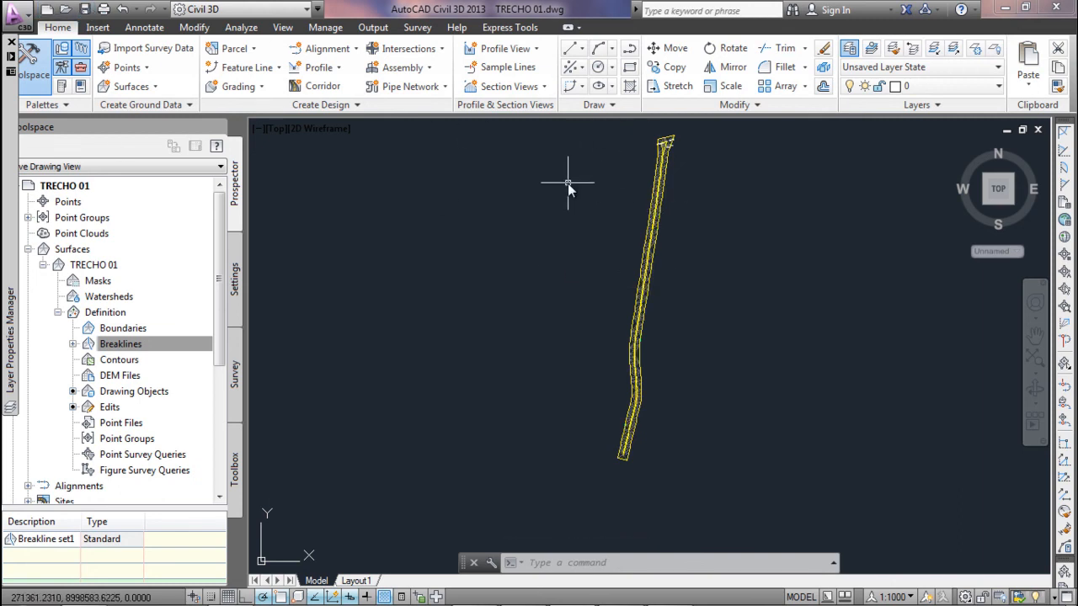
pyautogui.moveTo(694, 225); pyautogui.dragTo(665, 247, button='middle')
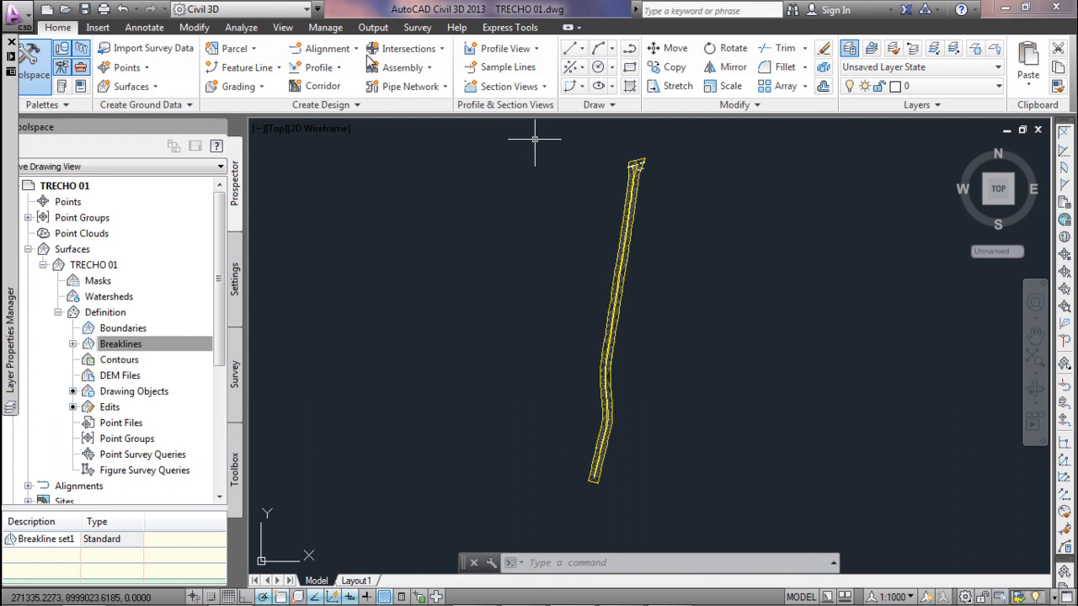
pyautogui.click(85, 9)
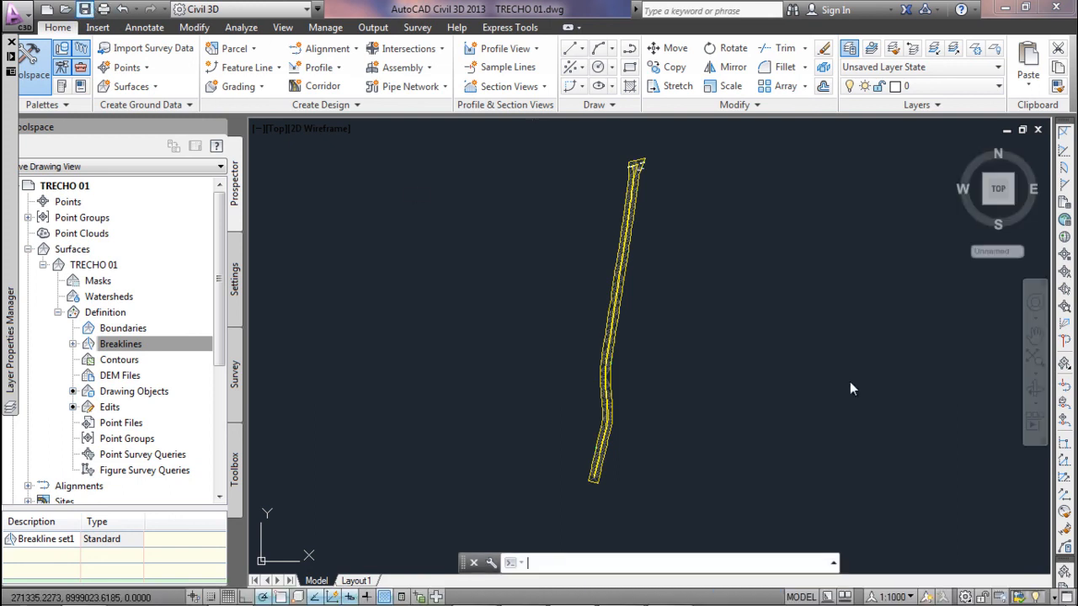
pyautogui.click(1038, 129)
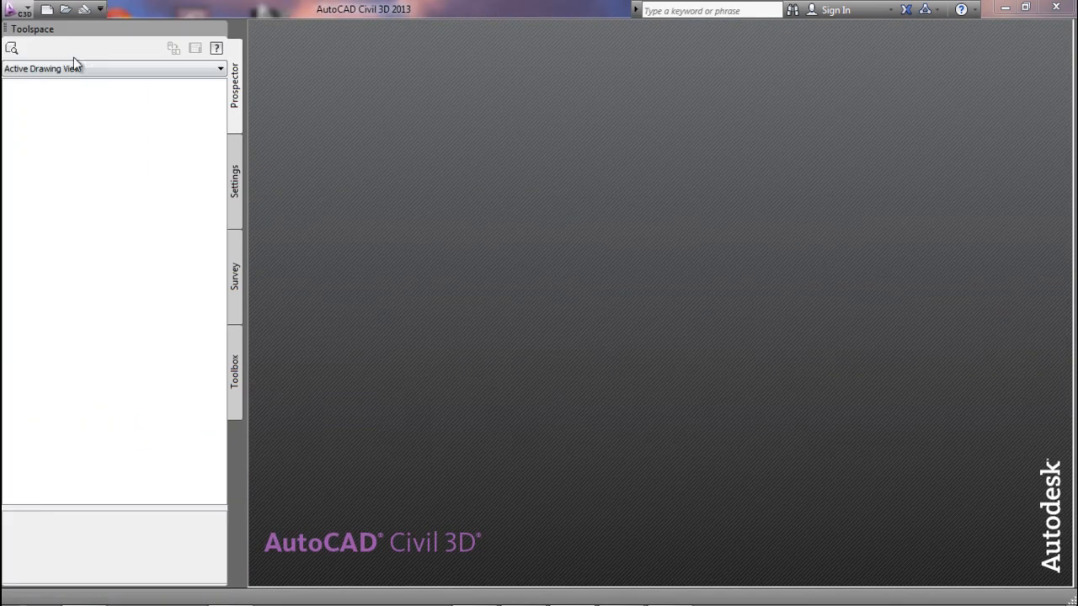
# Open the drawing TRECHO 02 from the Pista simples folder.
pyautogui.click(64, 9)
pyautogui.click(446, 209)
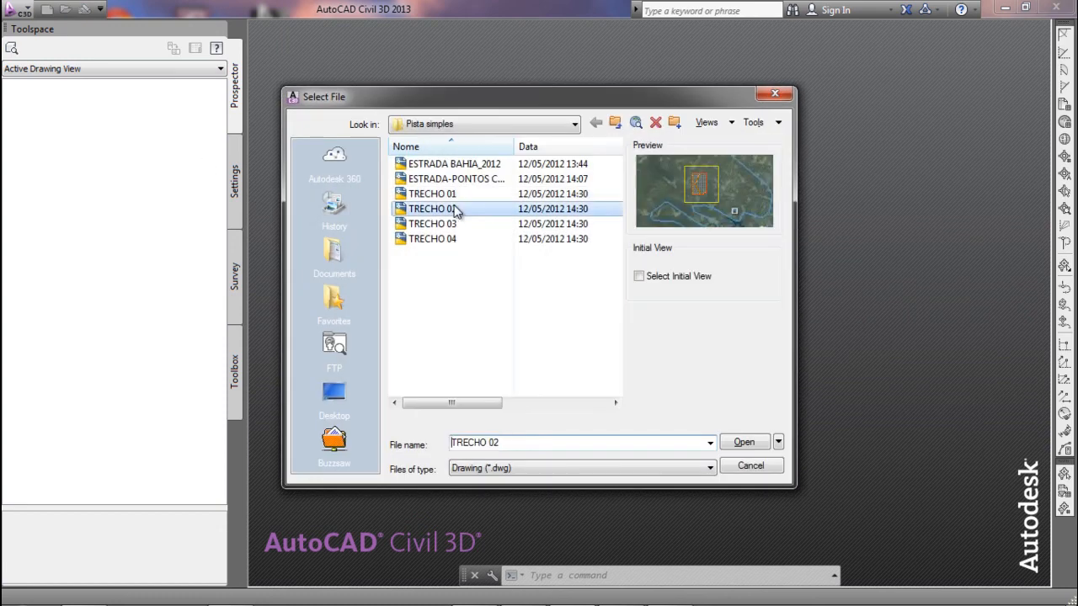
pyautogui.click(759, 443)
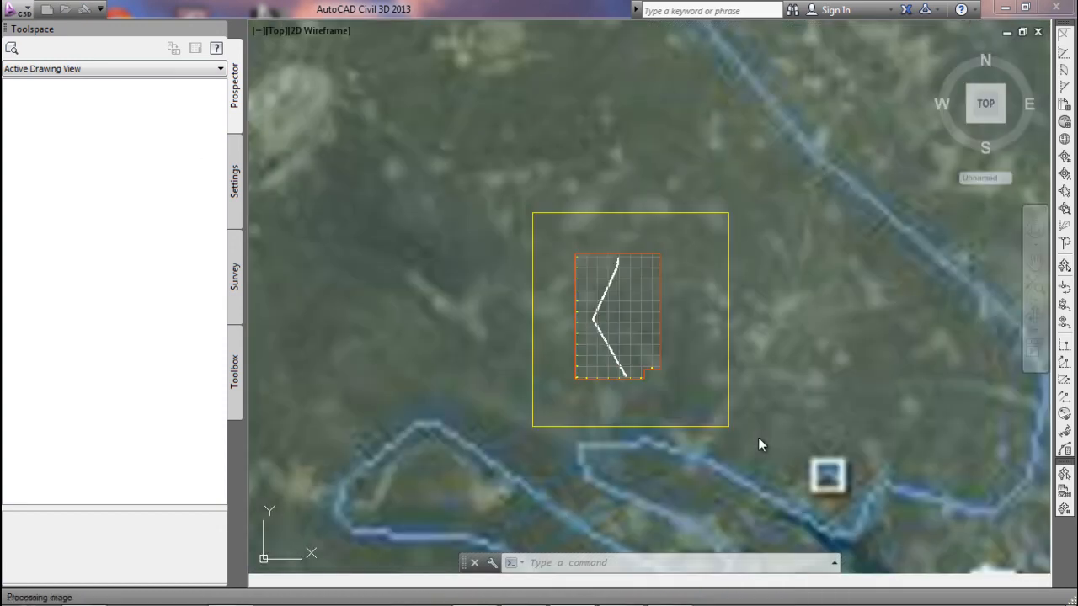
pyautogui.click(717, 142)
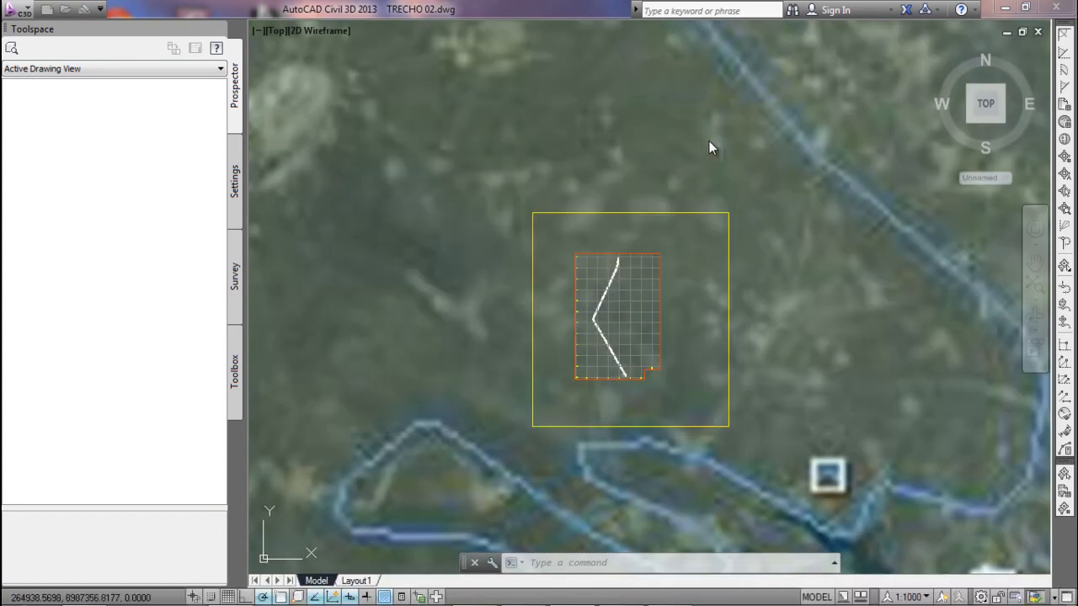
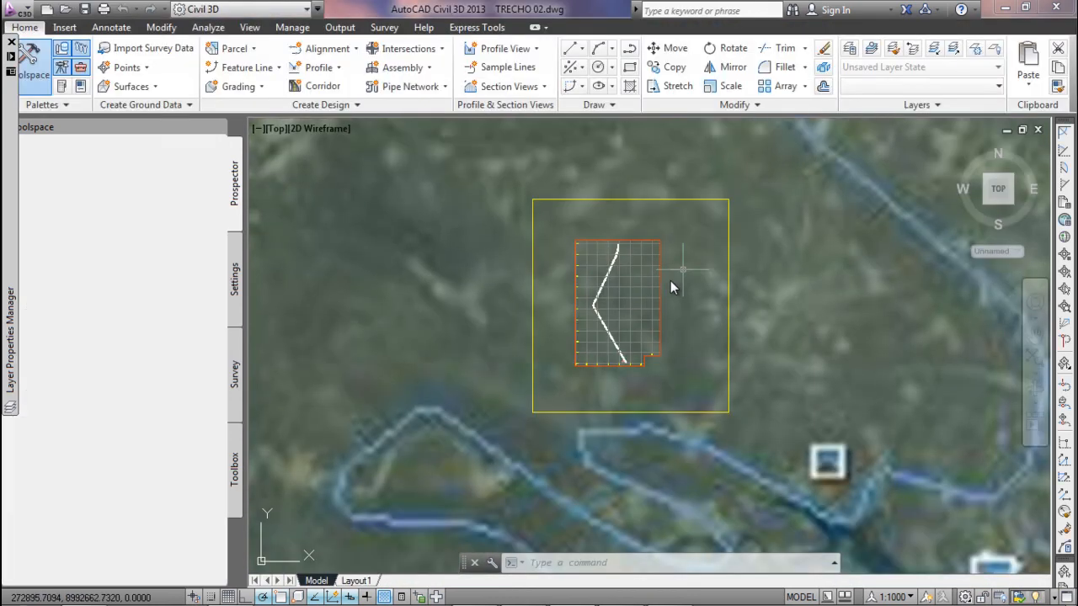
pyautogui.scroll(-10, 673, 282)
pyautogui.scroll(5, 668, 285)
pyautogui.scroll(5, 649, 297)
pyautogui.write('LAYISO')
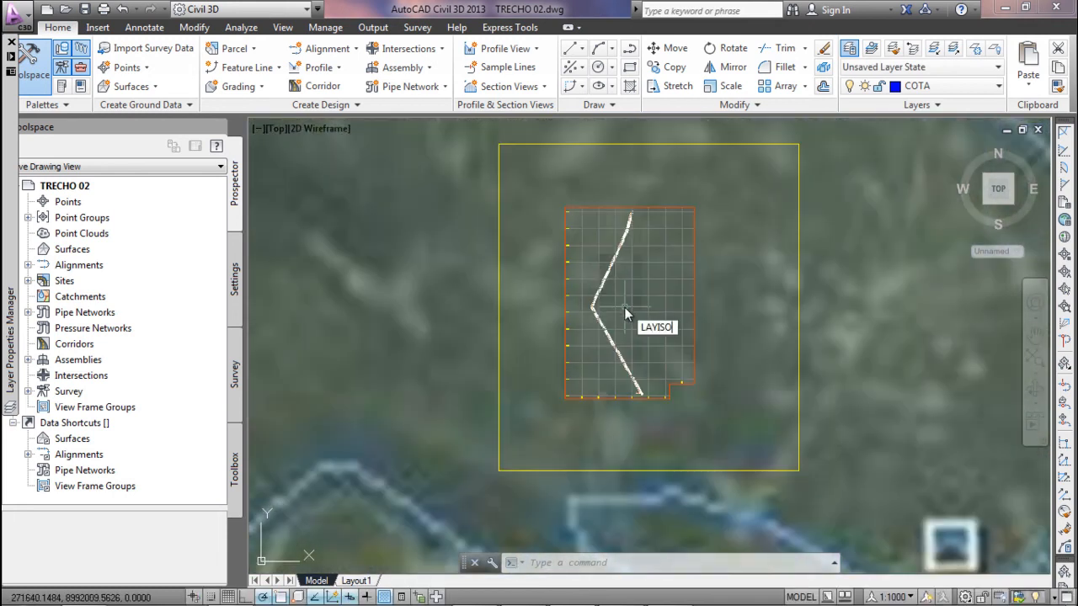
pyautogui.press('Return')
pyautogui.scroll(10, 624, 307)
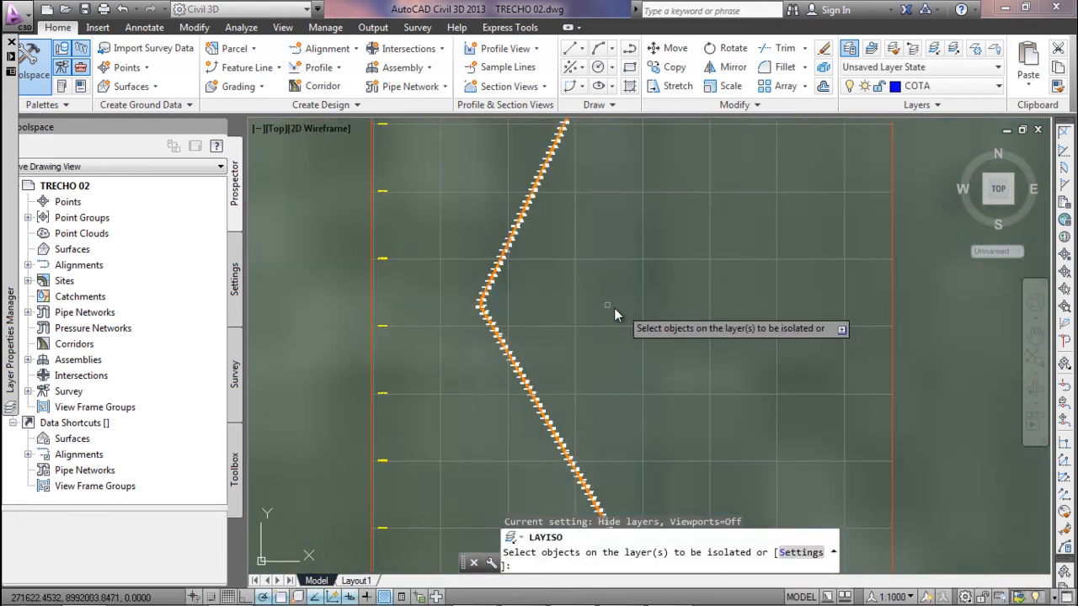
pyautogui.scroll(2, 539, 296)
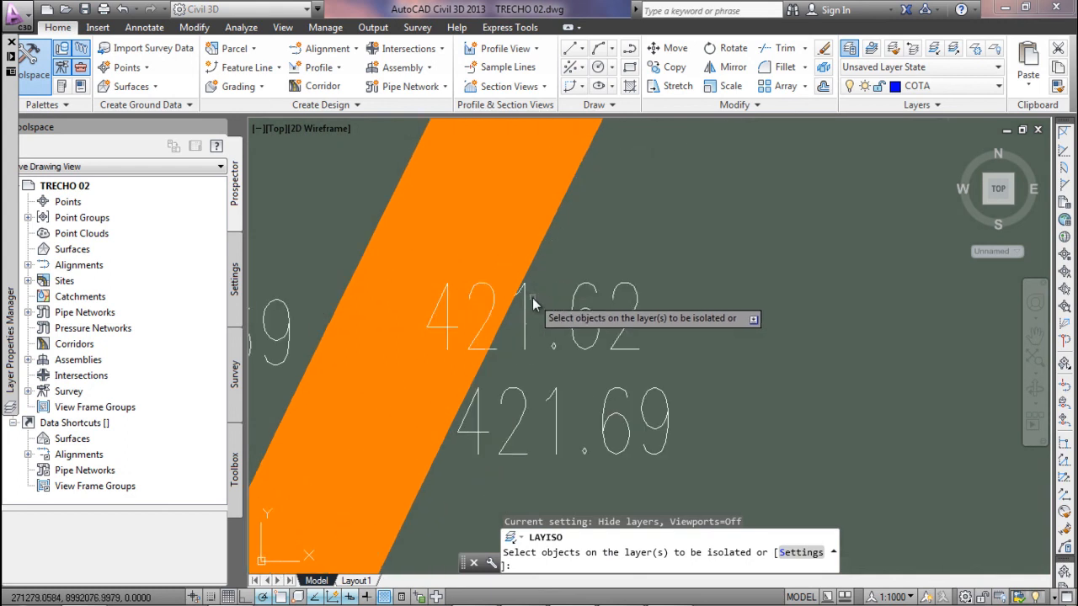
pyautogui.press('Escape')
# Turn on all layers of the TRECHO 02 drawing in the Layer Properties Manager.
pyautogui.scroll(-8, 532, 297)
pyautogui.scroll(3, 525, 295)
pyautogui.scroll(2, 527, 282)
pyautogui.scroll(-5, 525, 284)
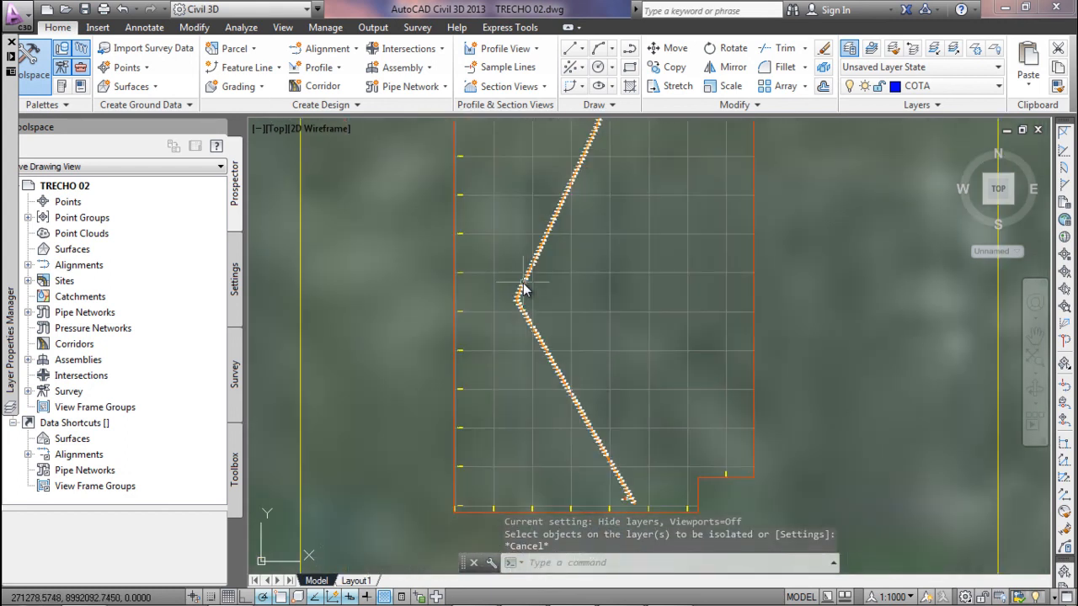
pyautogui.scroll(6, 523, 283)
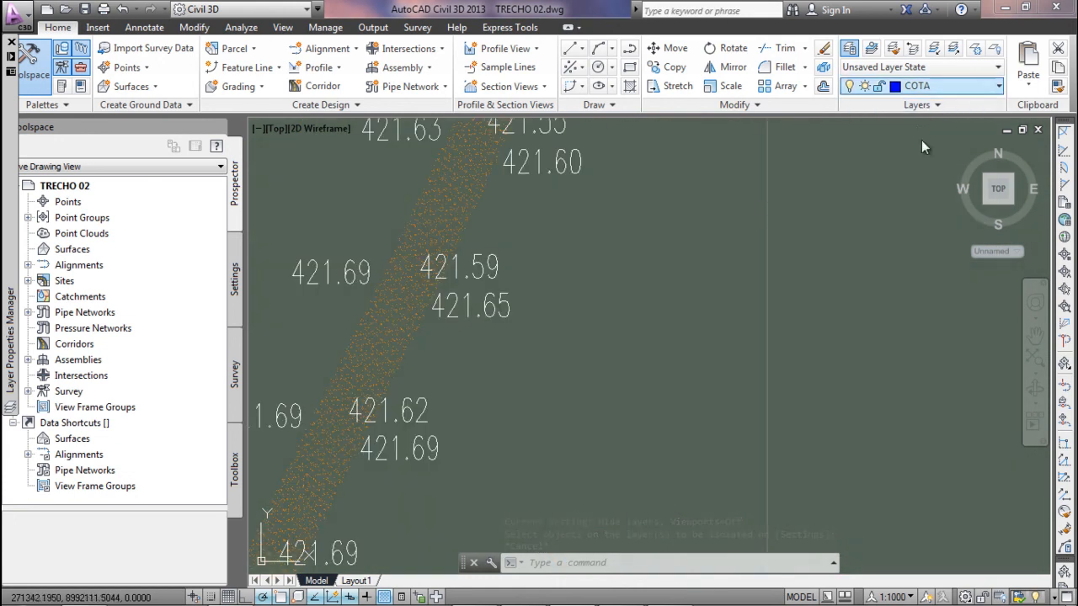
pyautogui.click(926, 86)
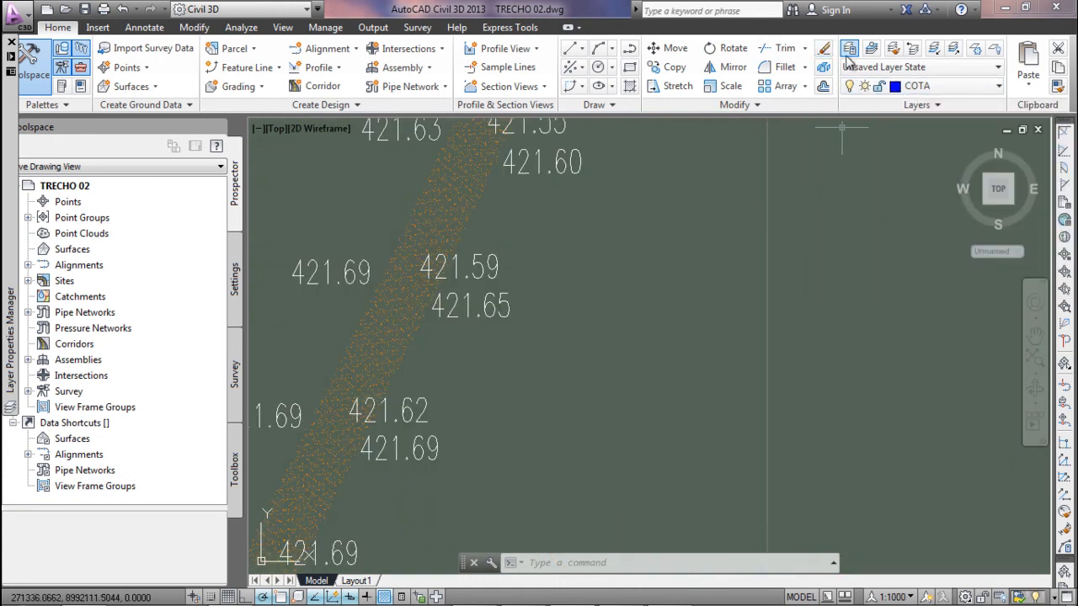
pyautogui.click(849, 53)
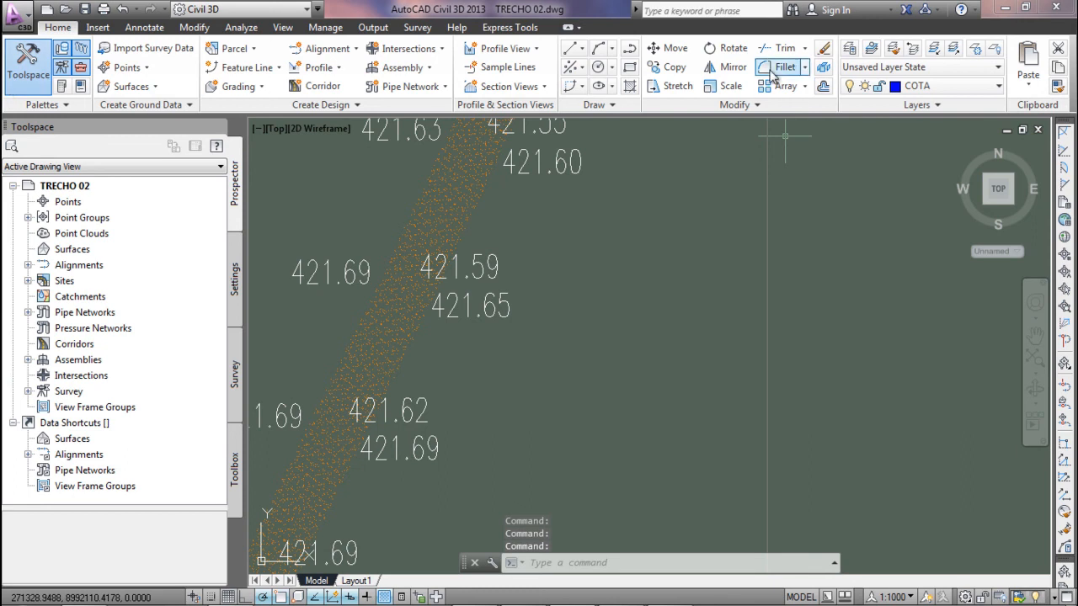
pyautogui.click(849, 48)
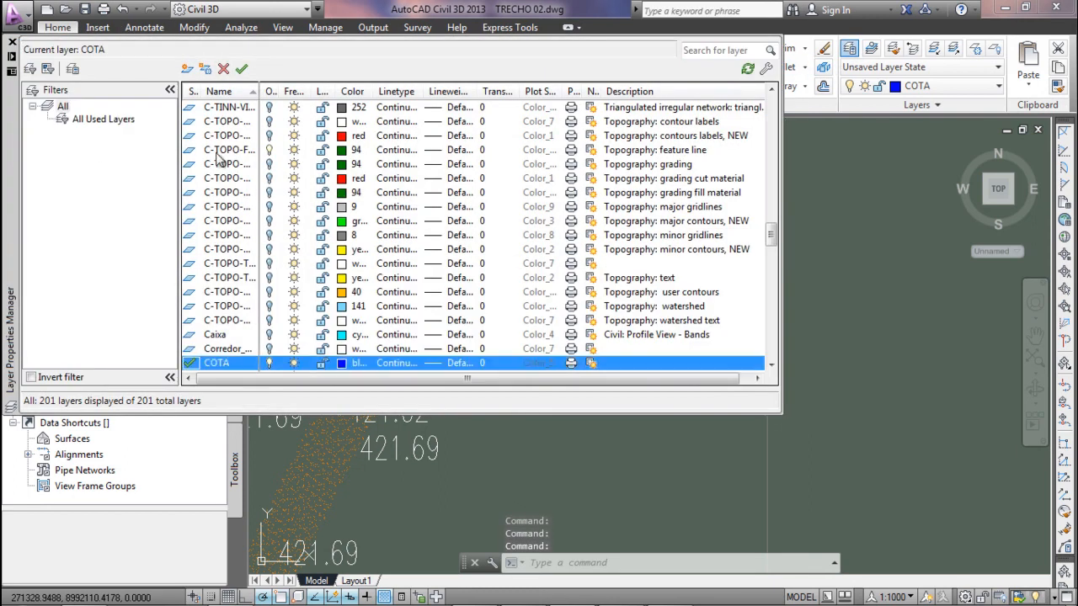
pyautogui.rightClick(221, 162)
pyautogui.click(281, 403)
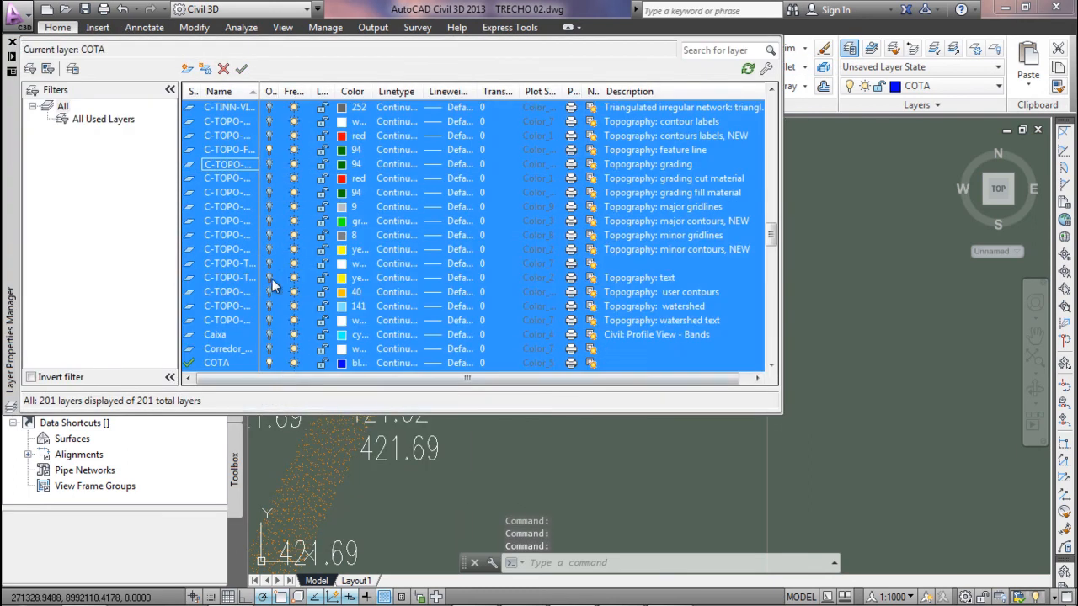
pyautogui.click(268, 263)
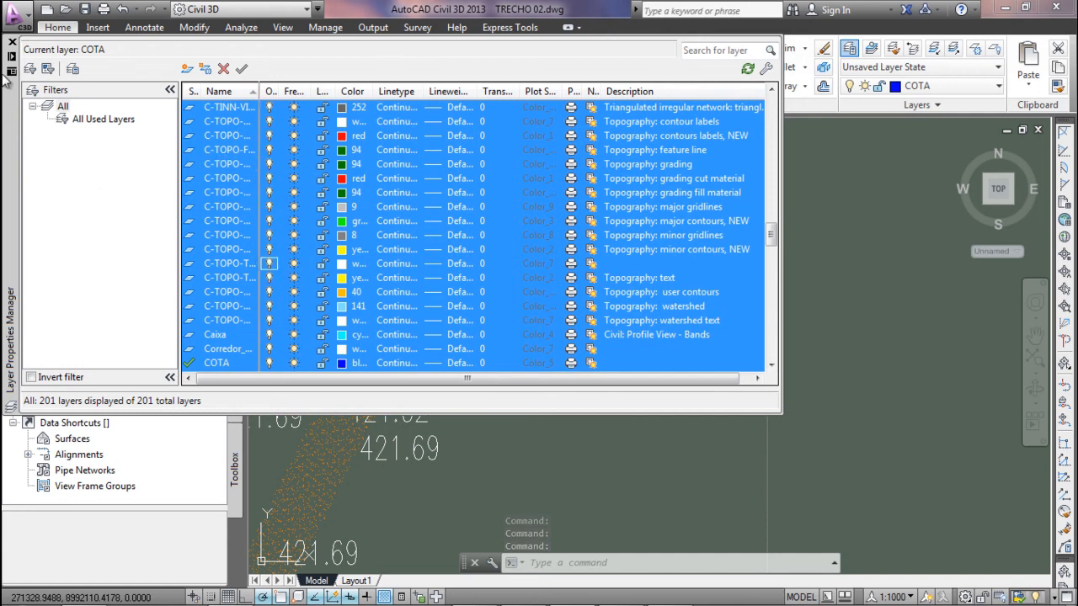
pyautogui.press('Escape')
# Isolate the layer of the yellow survey point markers along the road with LAYISO.
pyautogui.scroll(-20, 456, 315)
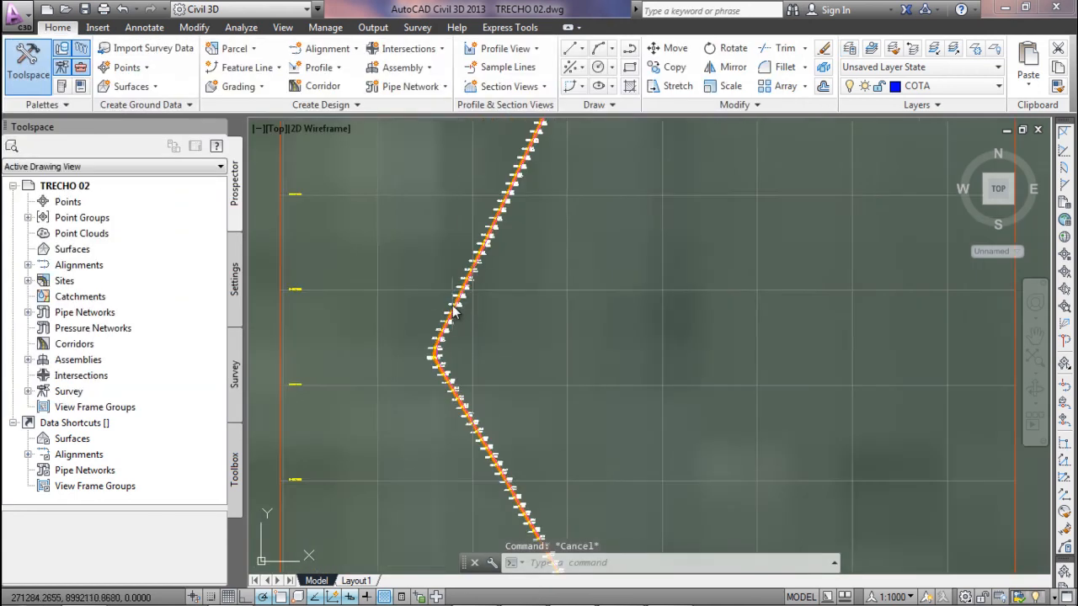
pyautogui.scroll(-3, 451, 305)
pyautogui.scroll(3, 450, 305)
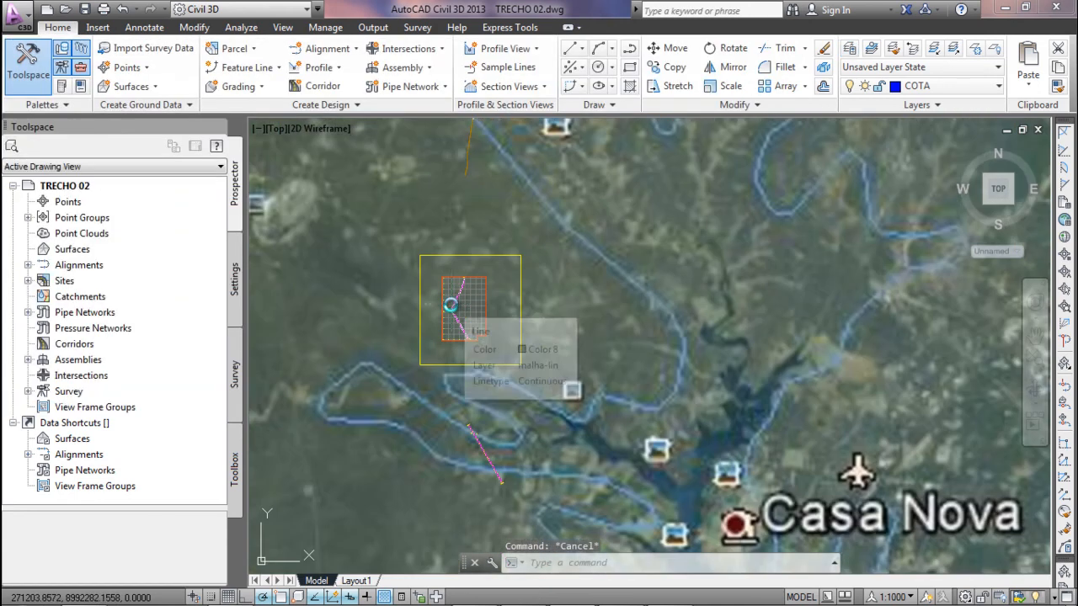
pyautogui.scroll(10, 451, 305)
pyautogui.scroll(10, 451, 305)
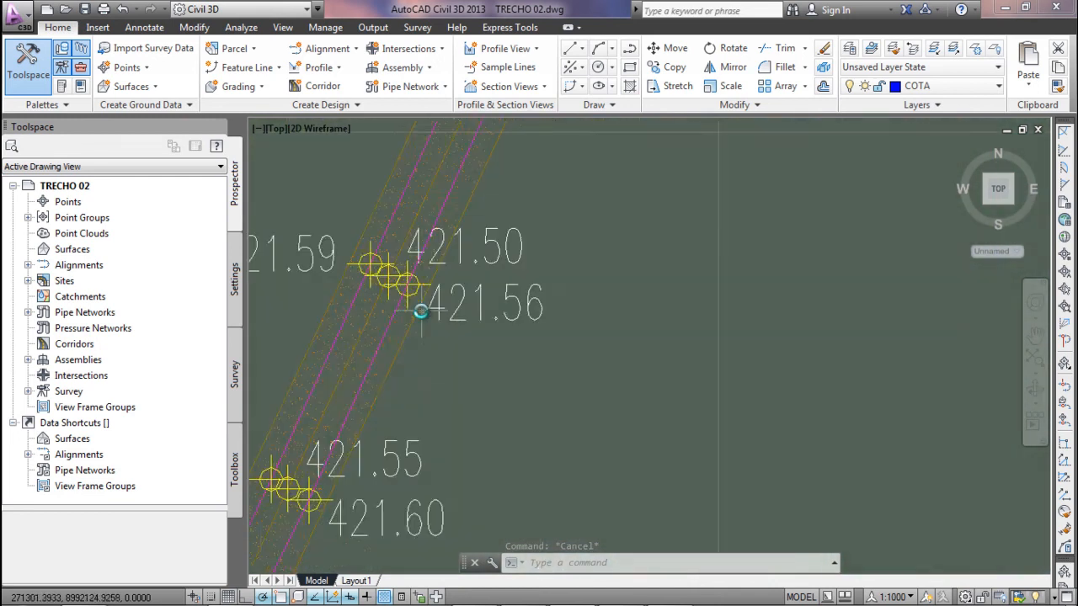
pyautogui.write('LAYISO')
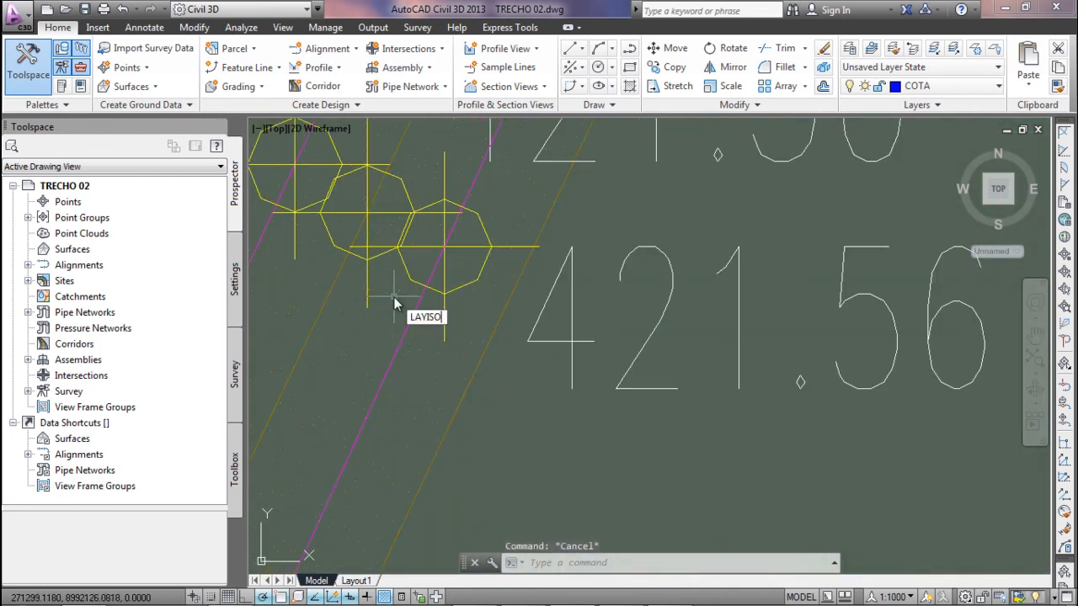
pyautogui.press('Return')
pyautogui.click(465, 286)
pyautogui.press('Return')
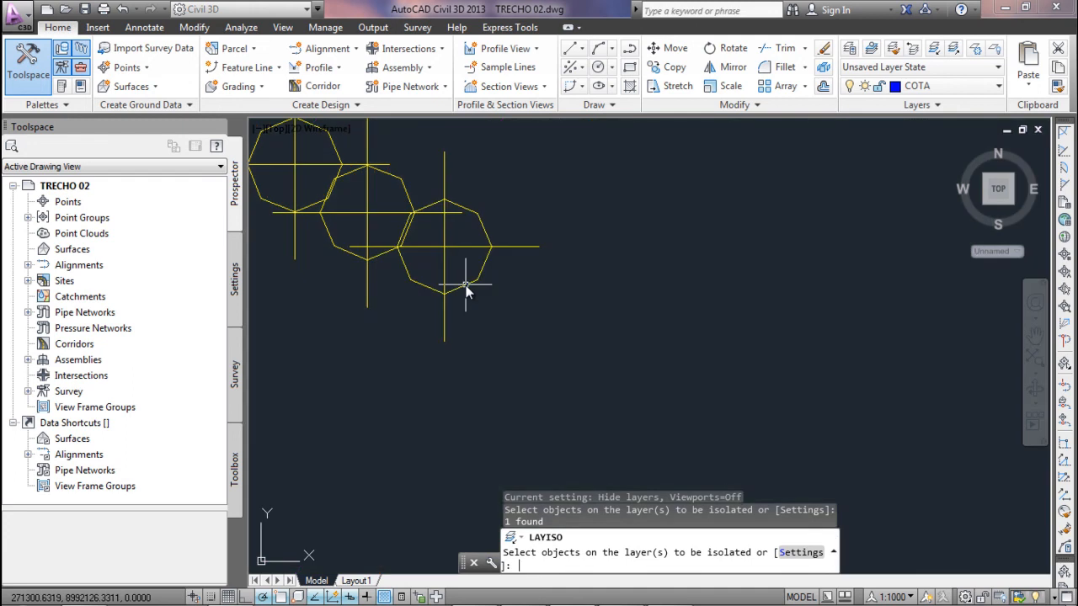
# Start a new TIN surface in the TRECHO 02 drawing and assign it to a newly created layer named TN.
pyautogui.scroll(-5, 505, 294)
pyautogui.scroll(-4, 509, 306)
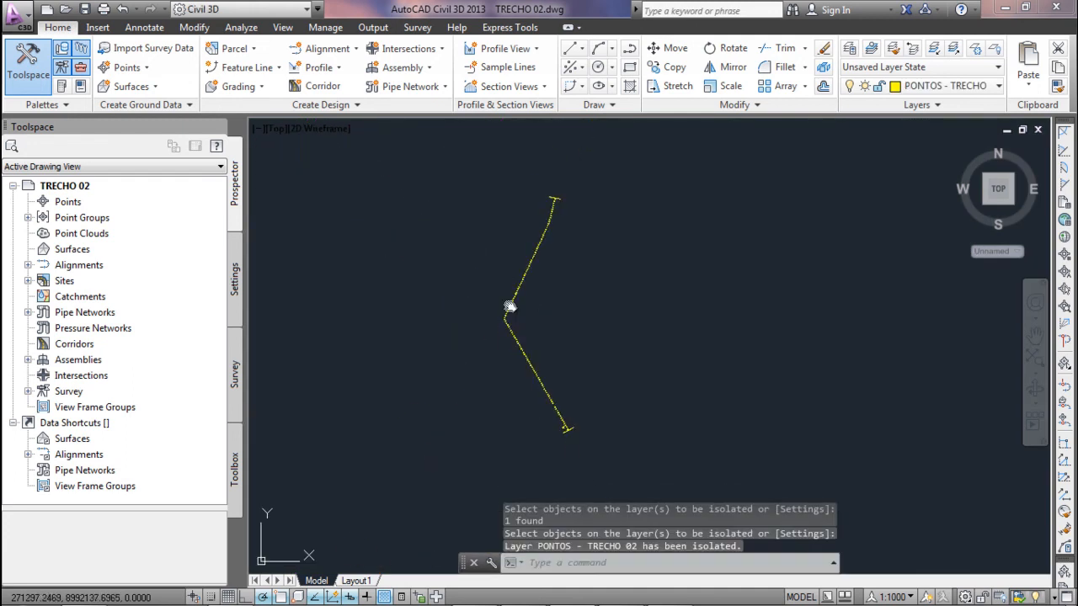
pyautogui.rightClick(70, 252)
pyautogui.click(130, 261)
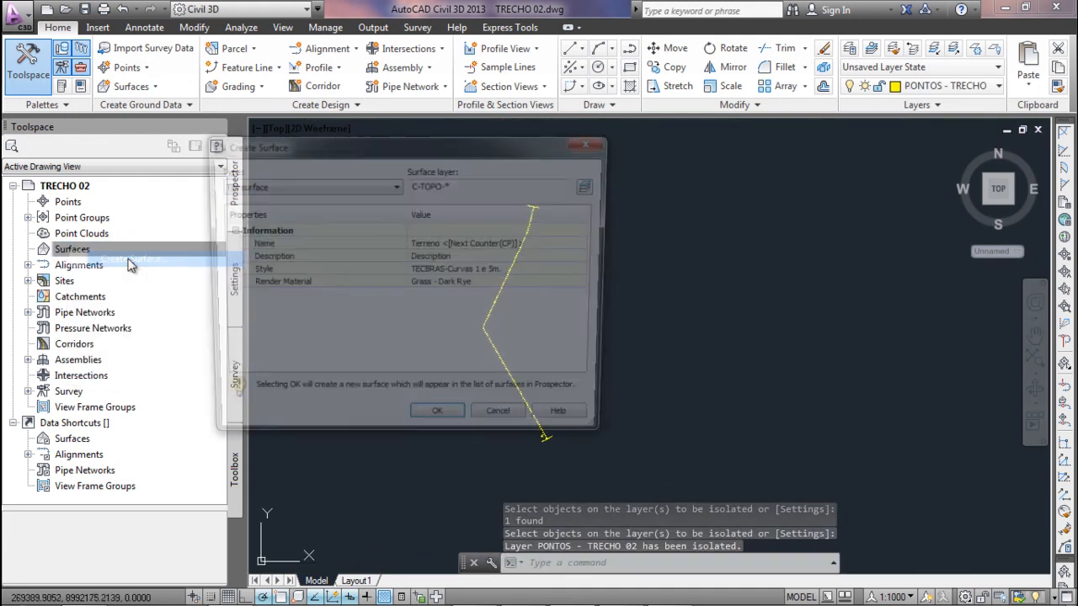
pyautogui.click(592, 184)
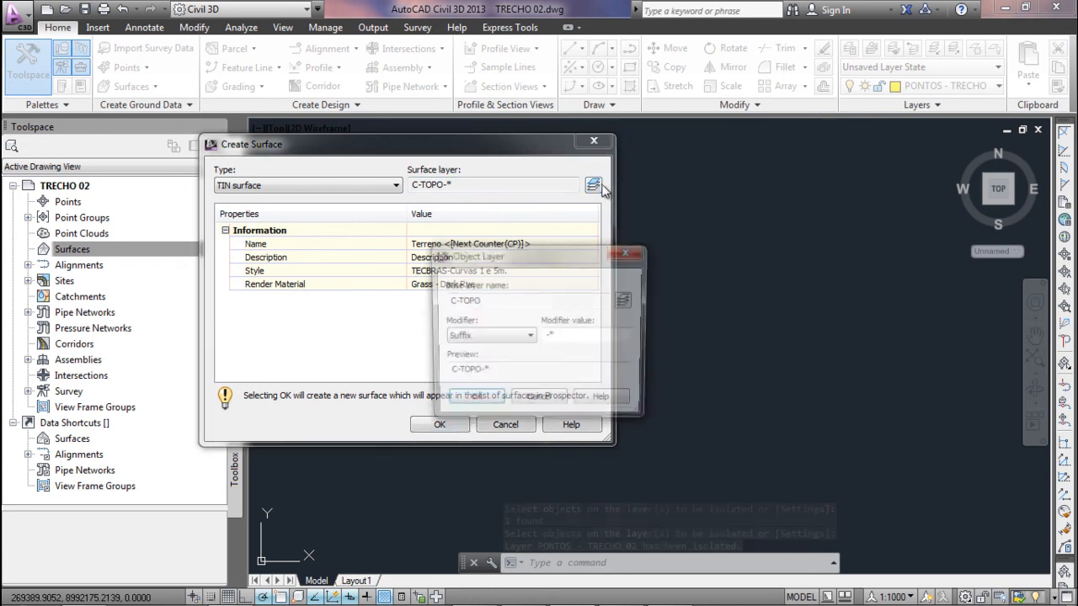
pyautogui.click(630, 302)
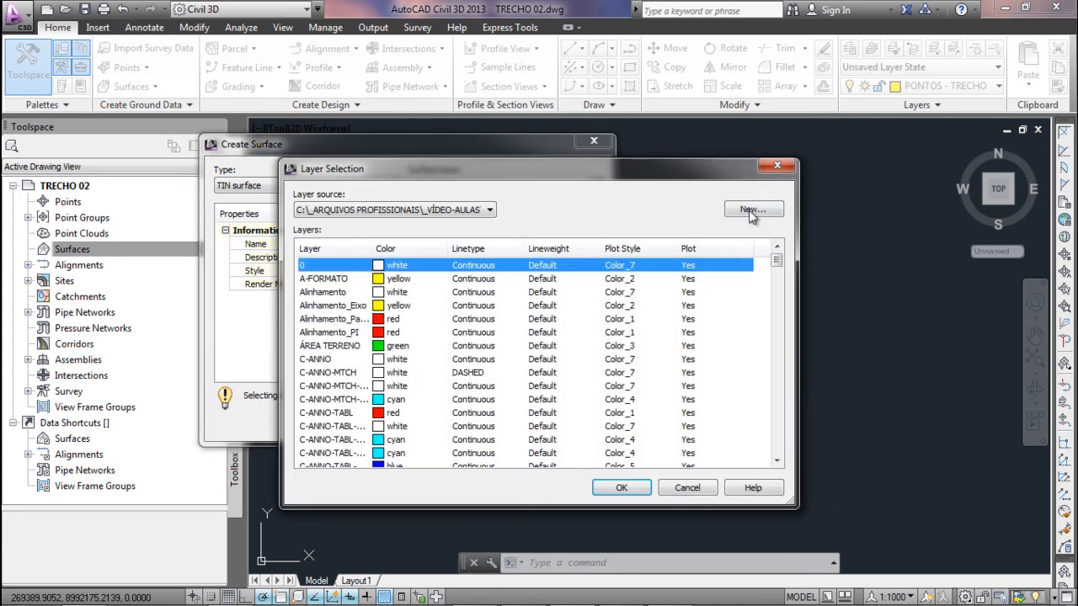
pyautogui.click(752, 211)
pyautogui.click(604, 275)
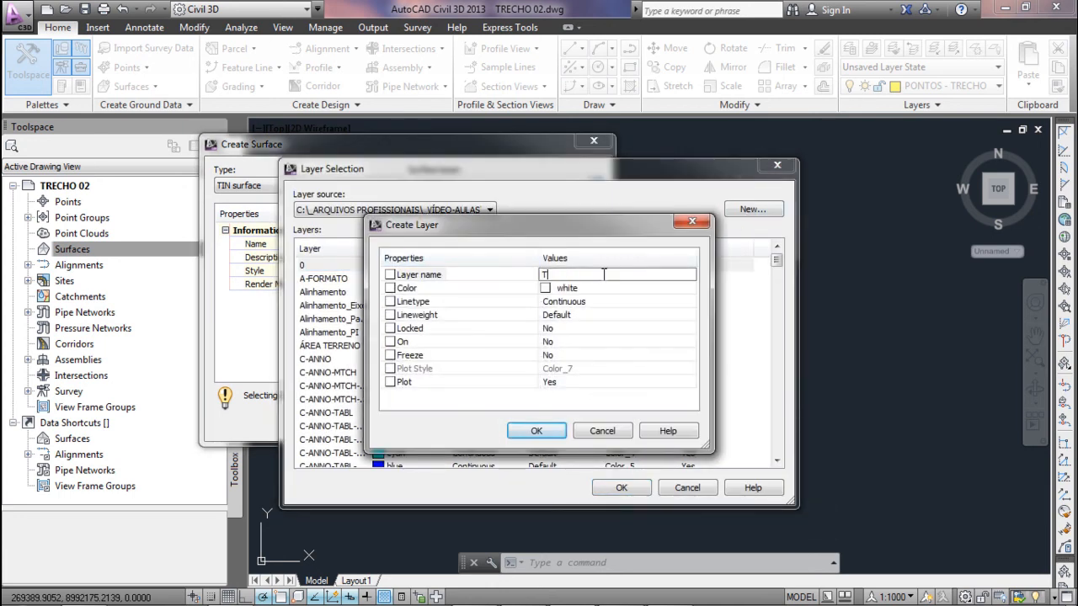
pyautogui.click(536, 431)
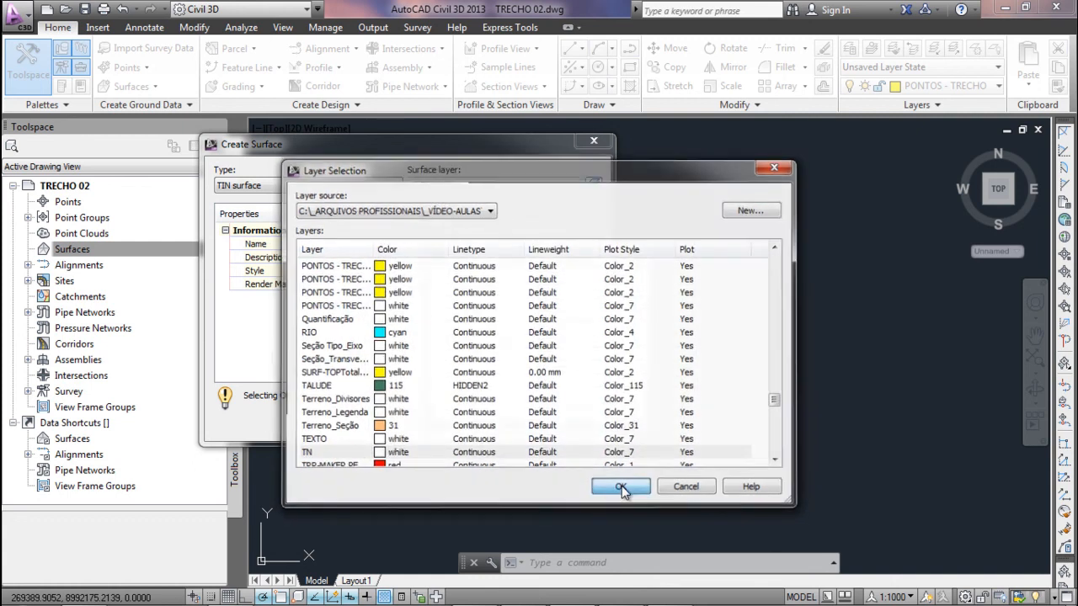
pyautogui.click(621, 488)
pyautogui.click(475, 400)
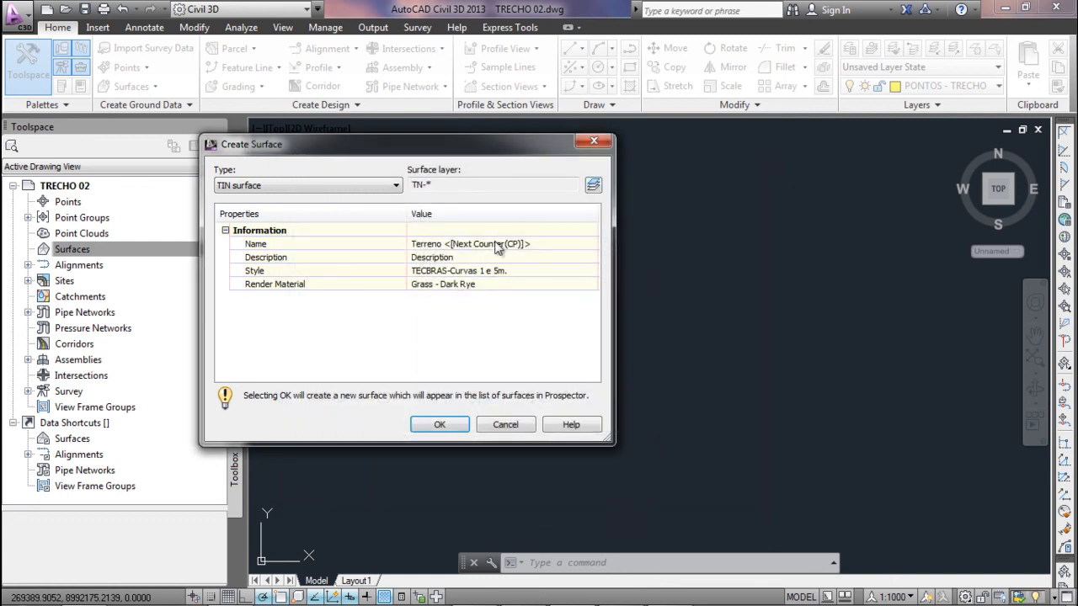
# Name the new surface TRECHO 02 and create it with the TECBRAS-Curvas 1 e 5m. style.
pyautogui.click(531, 242)
pyautogui.write('TREC')
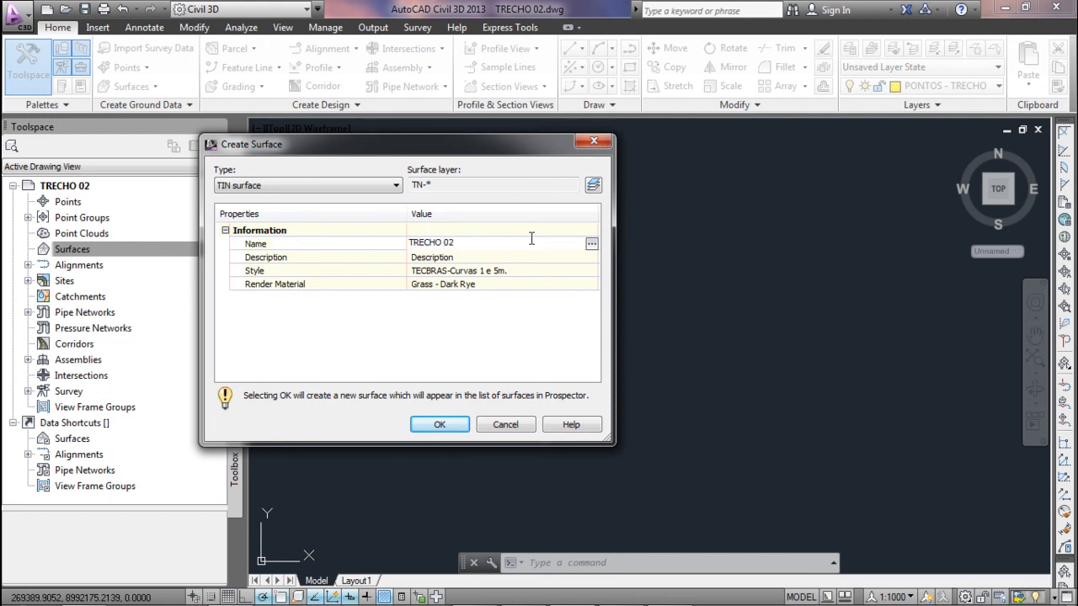
pyautogui.write('HO 02')
pyautogui.press('Return')
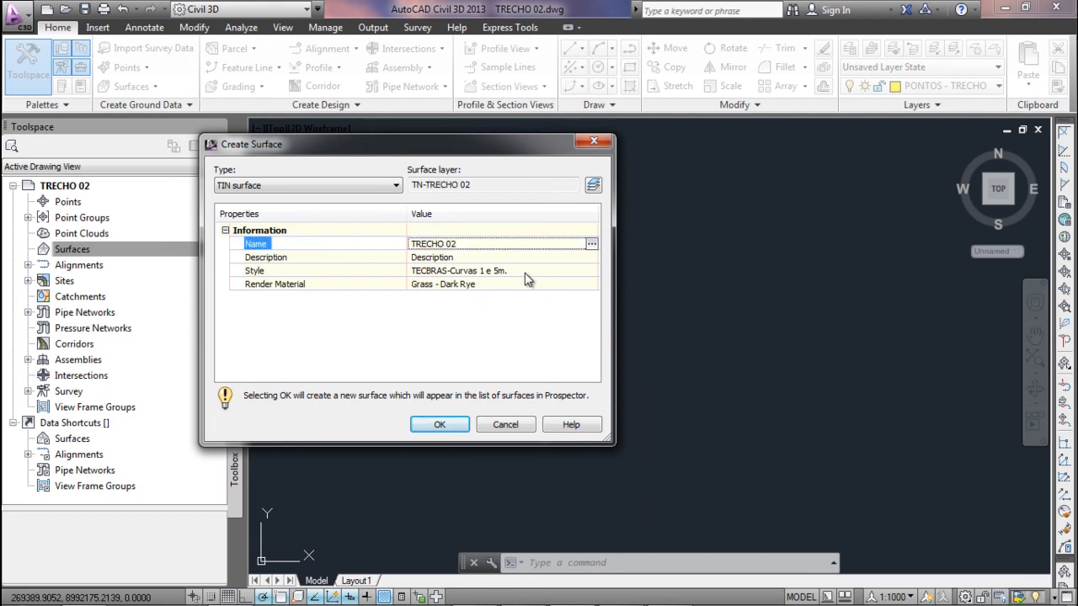
pyautogui.click(437, 421)
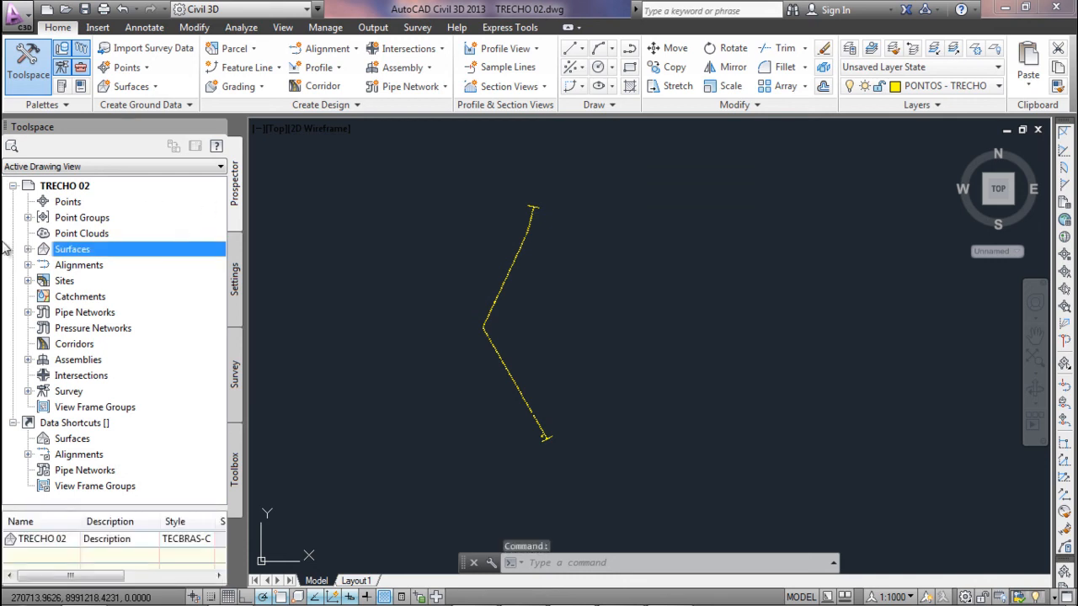
# Add all the isolated survey points along the road to the TRECHO 02 surface definition as drawing objects.
pyautogui.click(28, 249)
pyautogui.click(59, 312)
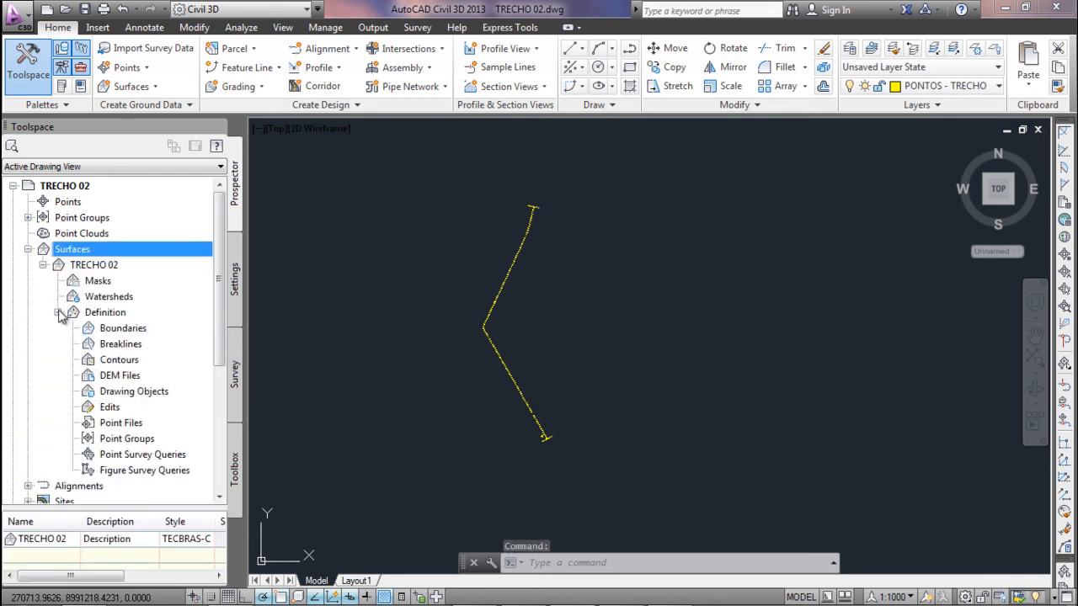
pyautogui.rightClick(140, 394)
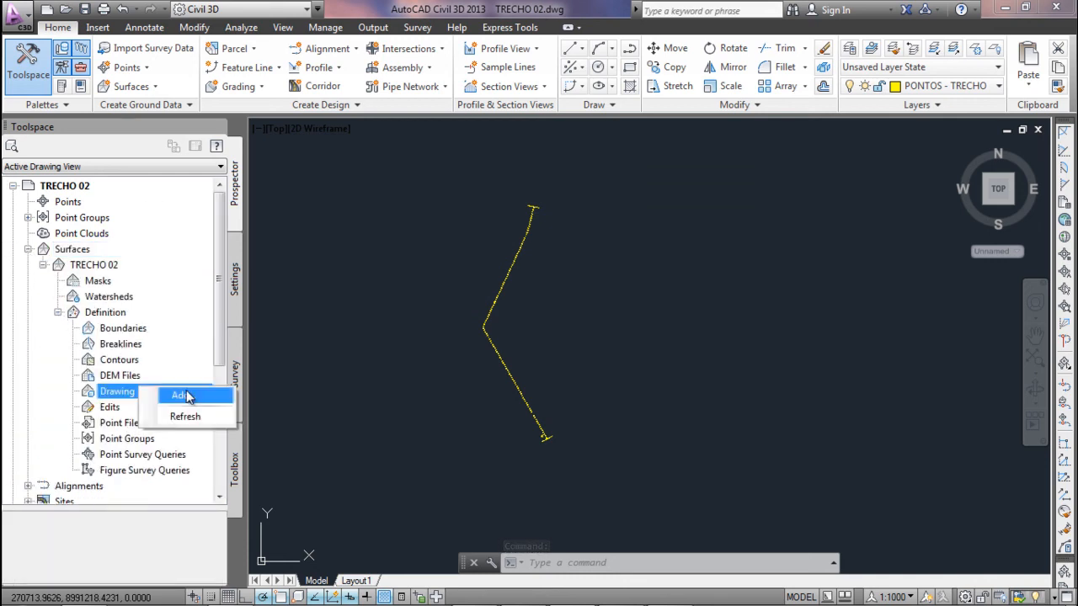
pyautogui.click(178, 397)
pyautogui.click(469, 360)
pyautogui.click(401, 189)
pyautogui.click(642, 455)
pyautogui.press('Return')
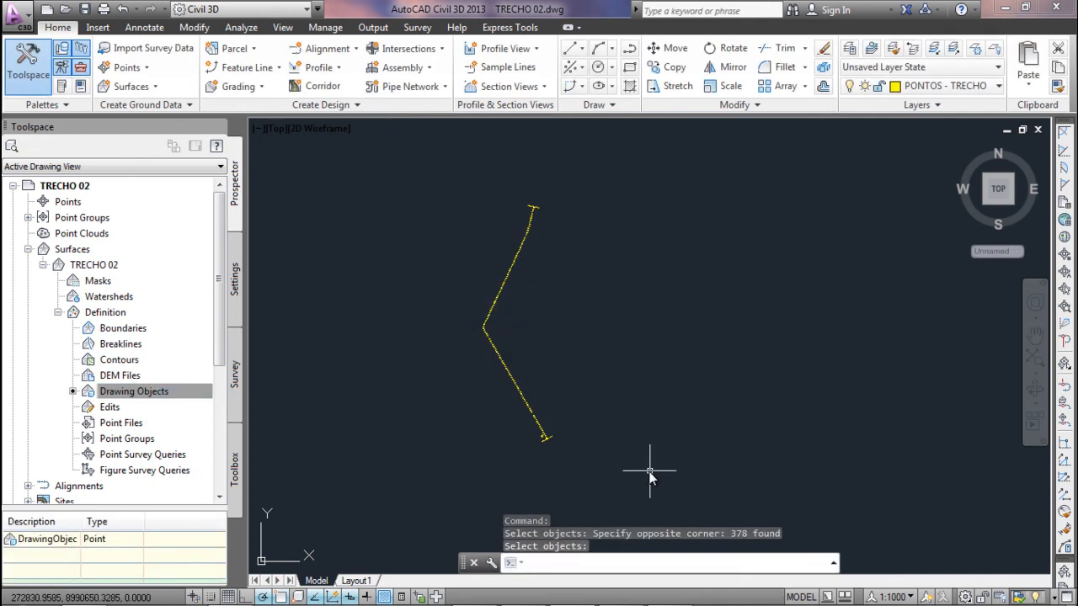
# Turn all layers of the drawing back on in the Layer Properties Manager and close it.
pyautogui.click(849, 49)
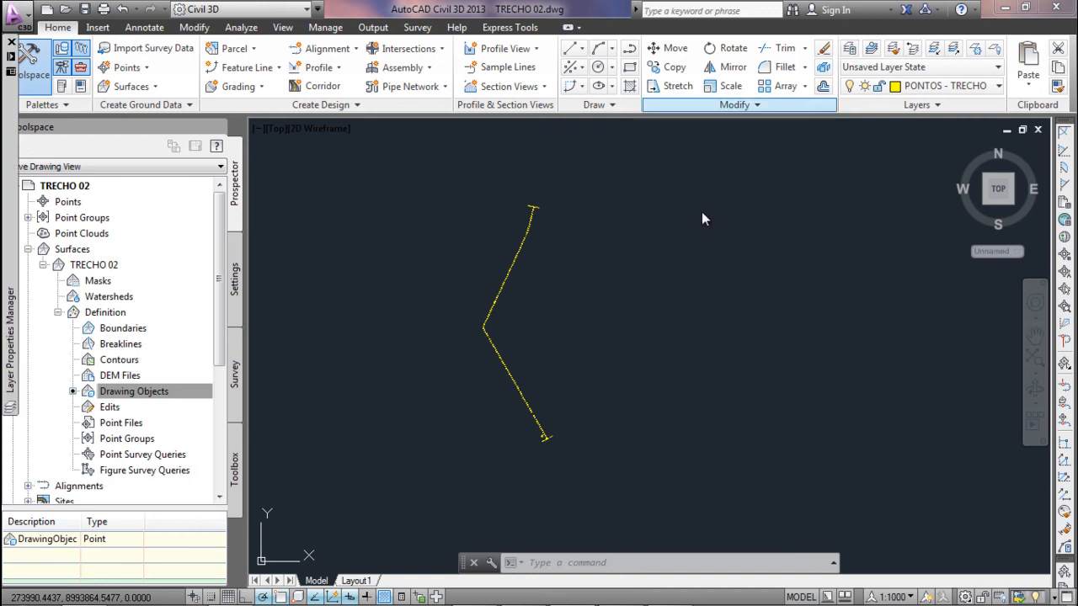
pyautogui.rightClick(256, 237)
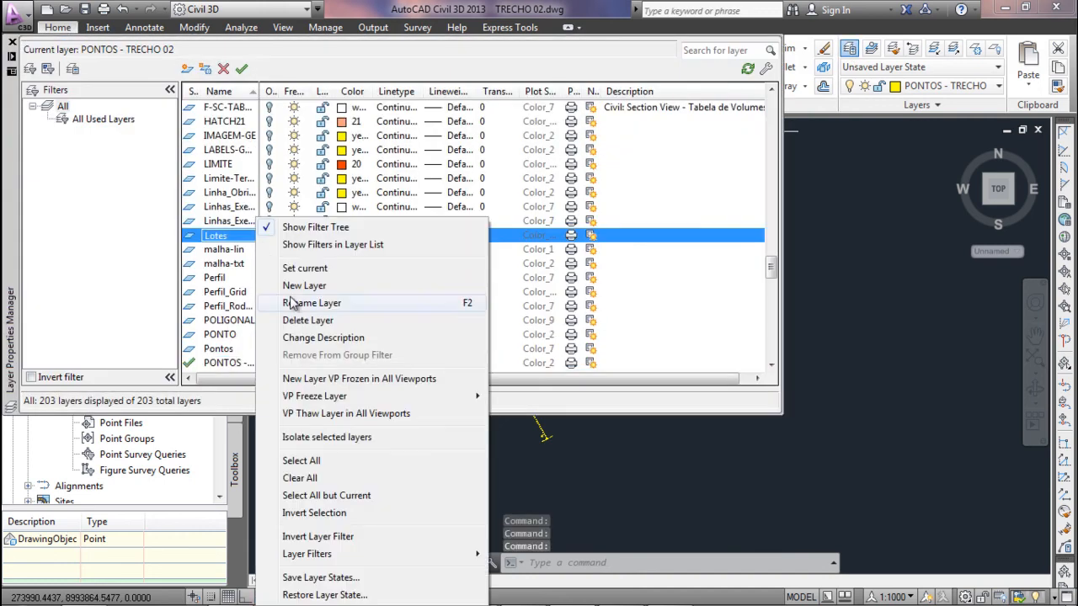
pyautogui.click(302, 461)
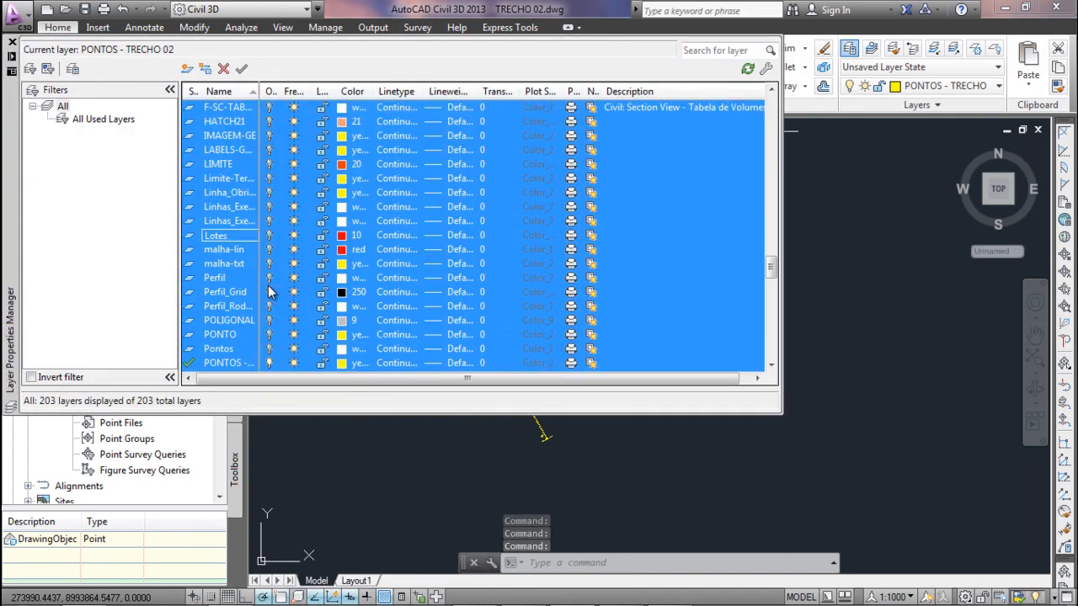
pyautogui.click(270, 291)
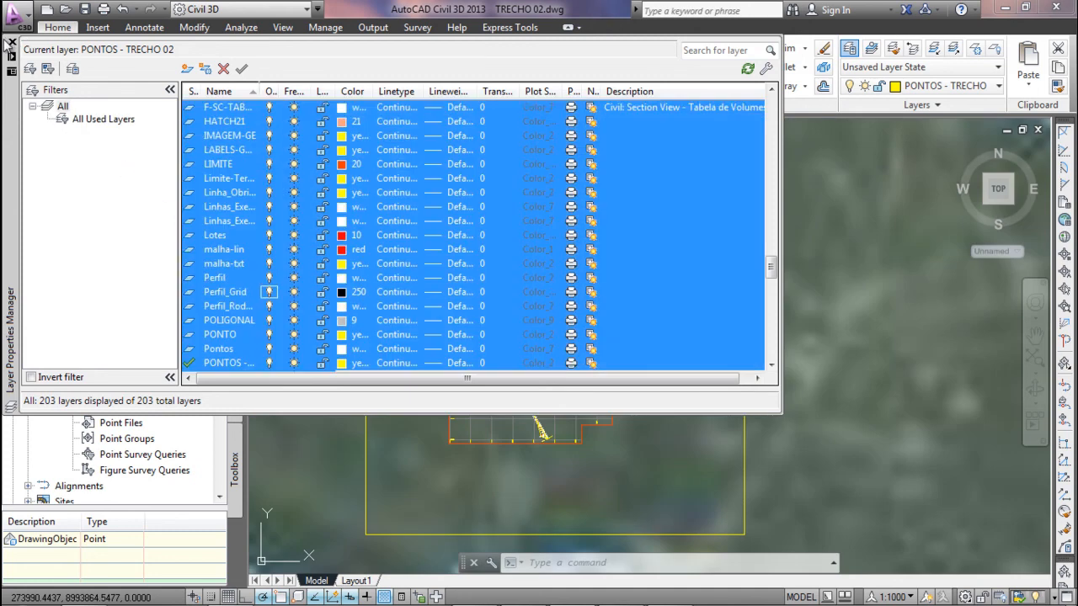
pyautogui.click(11, 42)
pyautogui.press('Escape')
pyautogui.scroll(2, 513, 325)
pyautogui.scroll(-2, 514, 328)
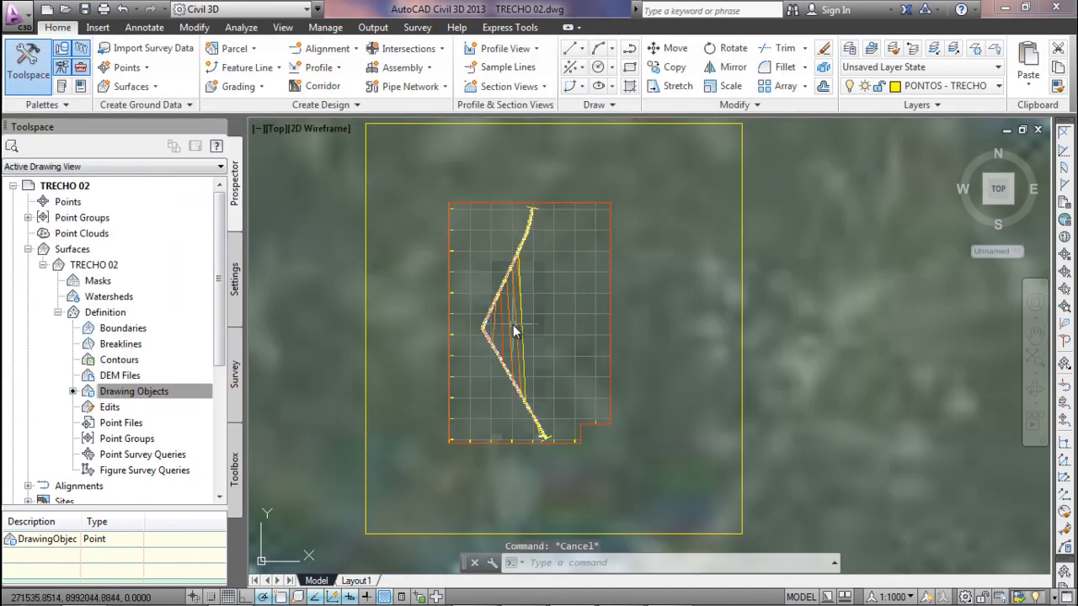
# Freeze the layers of the grid lines, orange limit outline, grid texts and satellite image with LAYFRZ.
pyautogui.write('LAYFRZ')
pyautogui.press('Return')
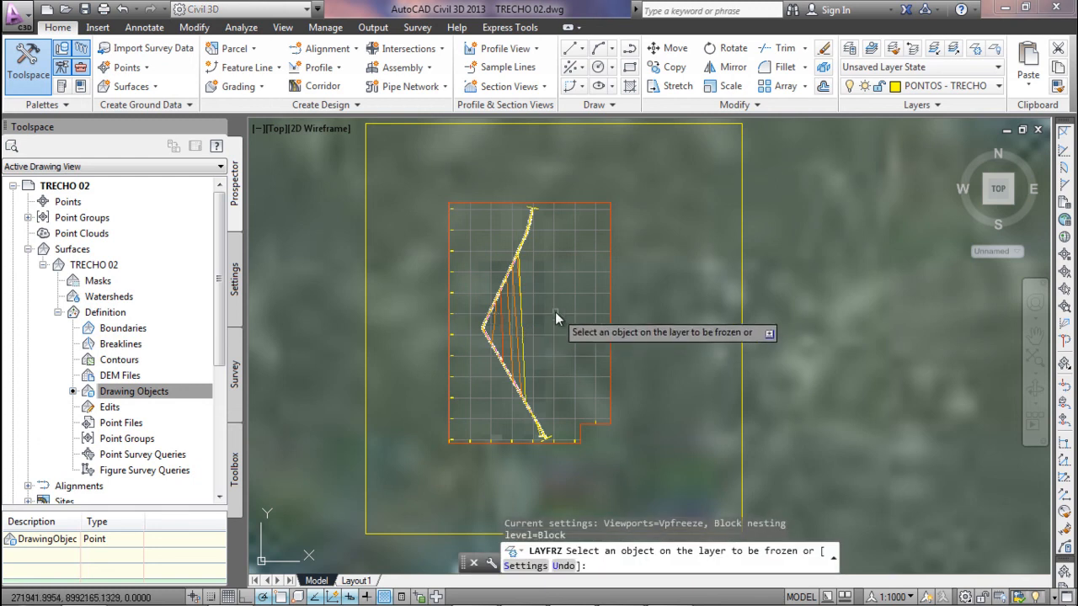
pyautogui.click(556, 310)
pyautogui.click(609, 264)
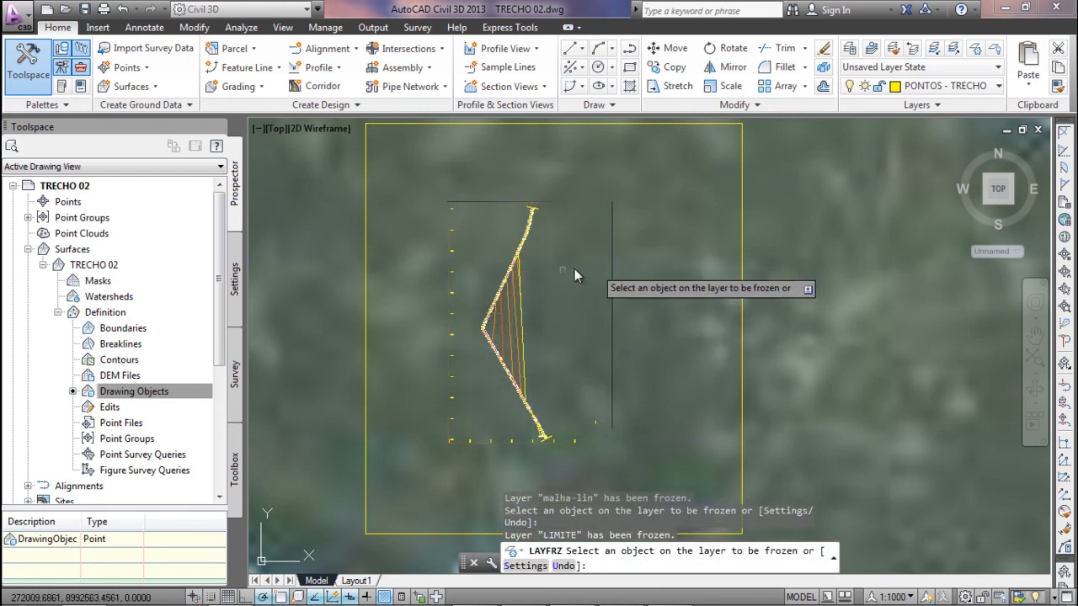
pyautogui.click(454, 291)
pyautogui.scroll(-5, 497, 329)
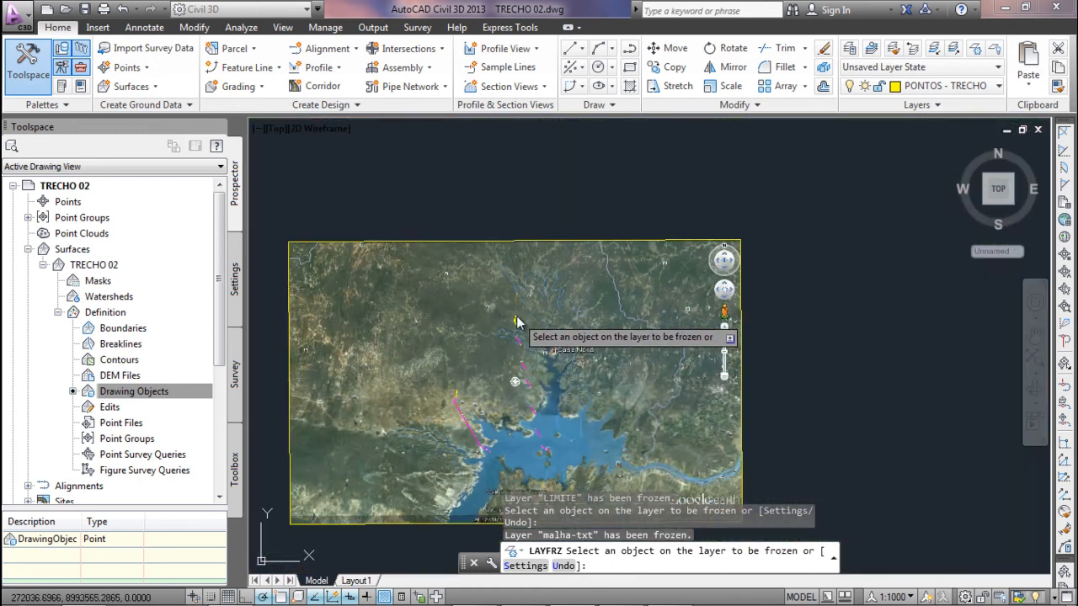
pyautogui.click(517, 243)
pyautogui.press('Return')
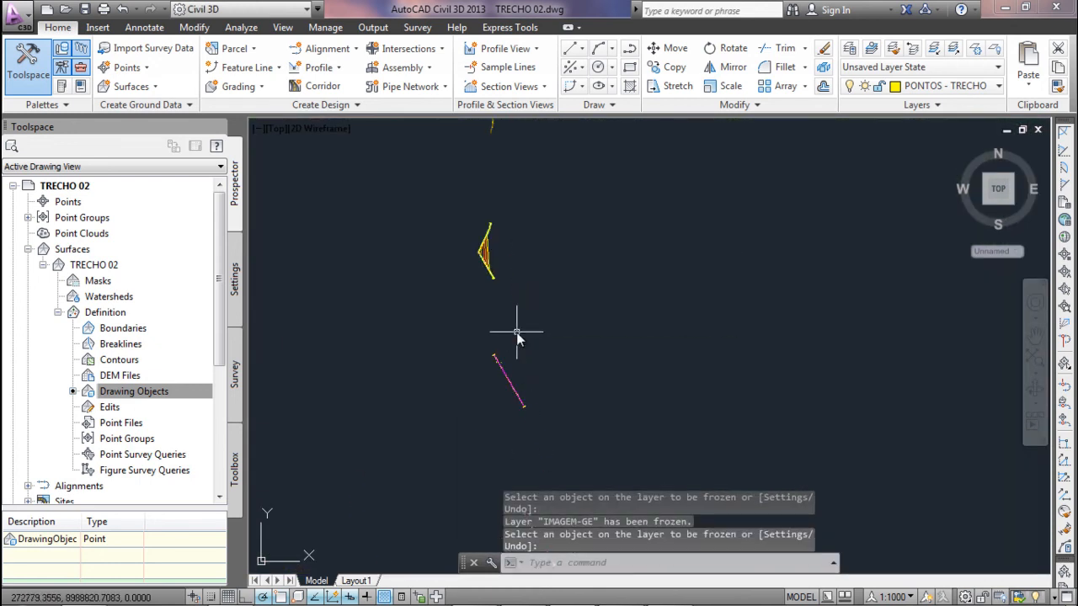
# Select the objects of all other road stretches around TRECHO 02 and erase them, keeping only the TRECHO 02 stretch.
pyautogui.moveTo(396, 485); pyautogui.dragTo(815, 209, button='middle')
pyautogui.scroll(5, 552, 326)
pyautogui.moveTo(551, 332); pyautogui.dragTo(620, 348, button='middle')
pyautogui.scroll(5, 621, 347)
pyautogui.scroll(2, 621, 348)
pyautogui.scroll(-7, 690, 362)
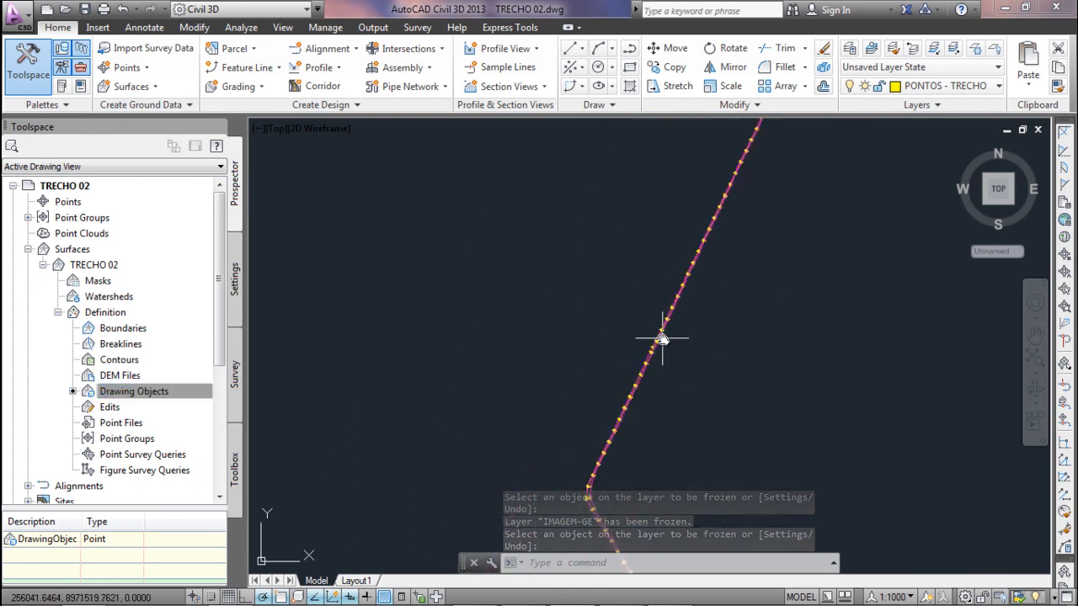
pyautogui.click(650, 309)
pyautogui.click(746, 380)
pyautogui.scroll(2, 716, 357)
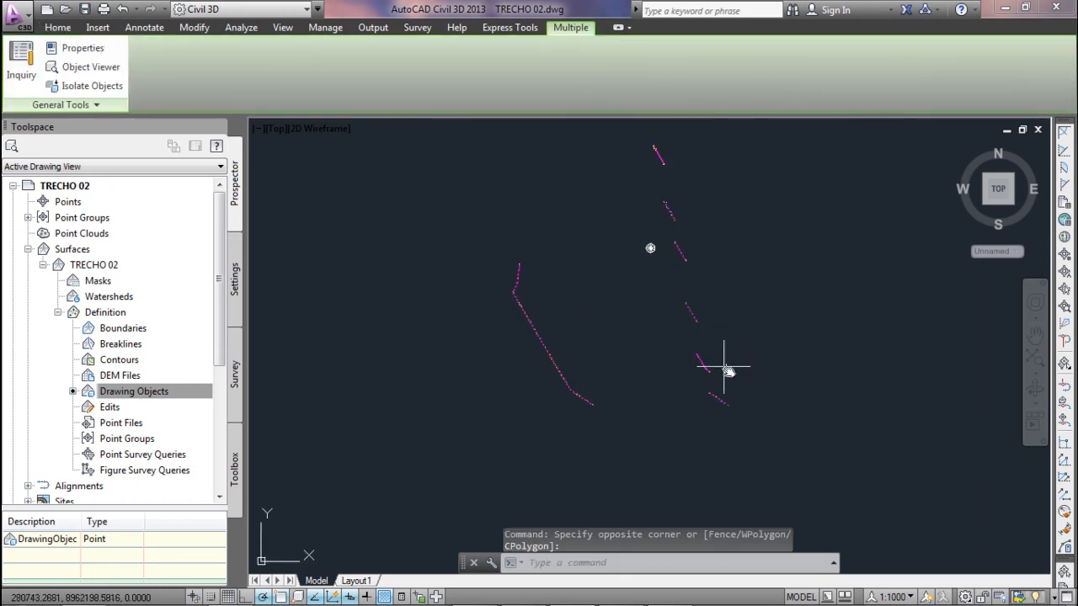
pyautogui.click(752, 394)
pyautogui.scroll(-2, 720, 335)
pyautogui.click(648, 217)
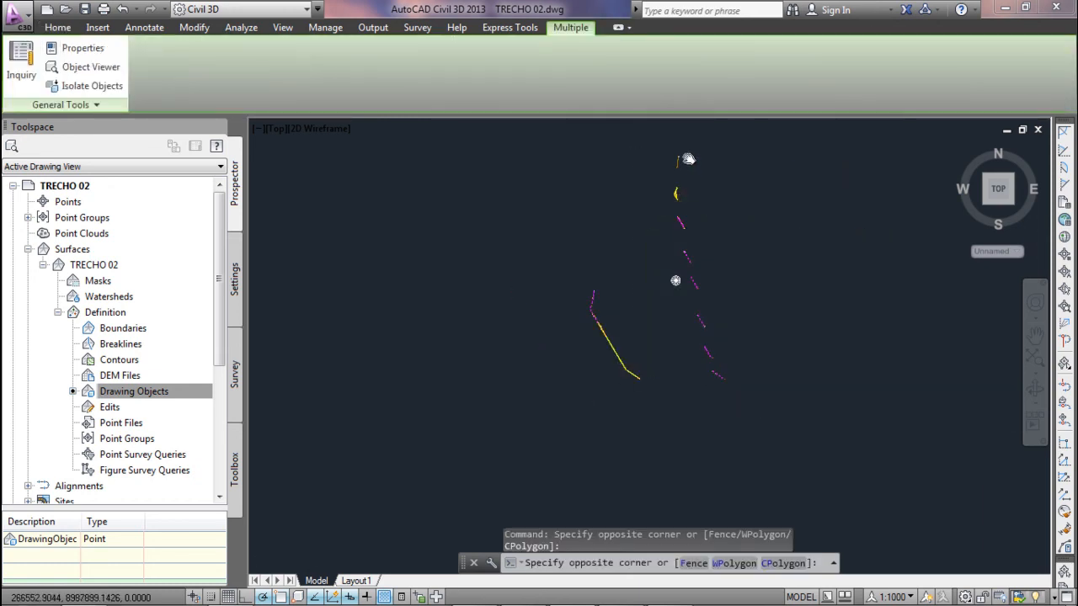
pyautogui.click(688, 157)
pyautogui.scroll(2, 598, 215)
pyautogui.scroll(4, 678, 228)
pyautogui.scroll(-5, 676, 229)
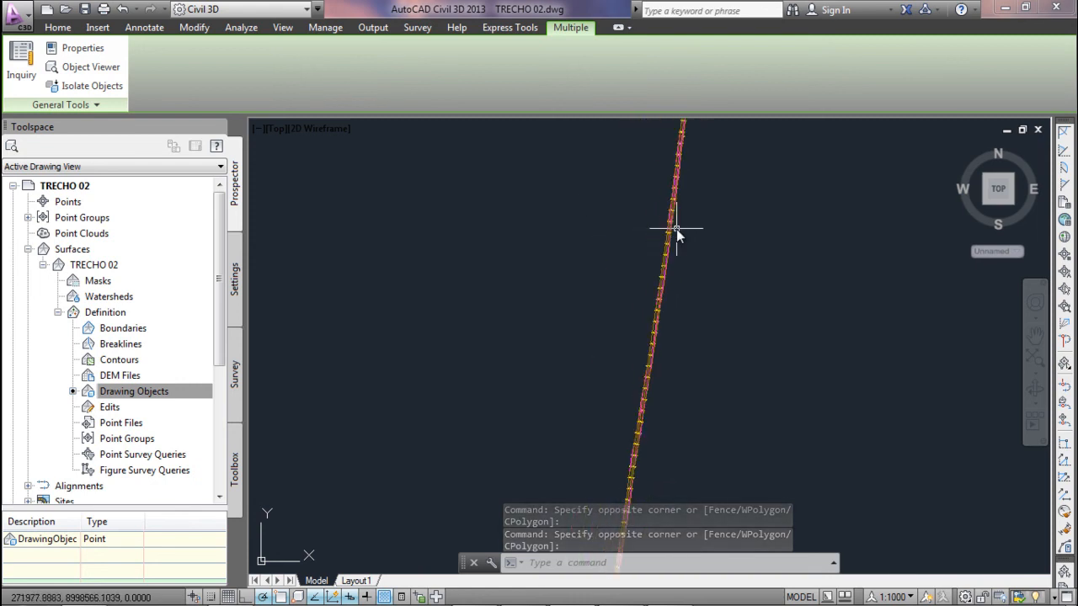
pyautogui.click(642, 208)
pyautogui.click(710, 260)
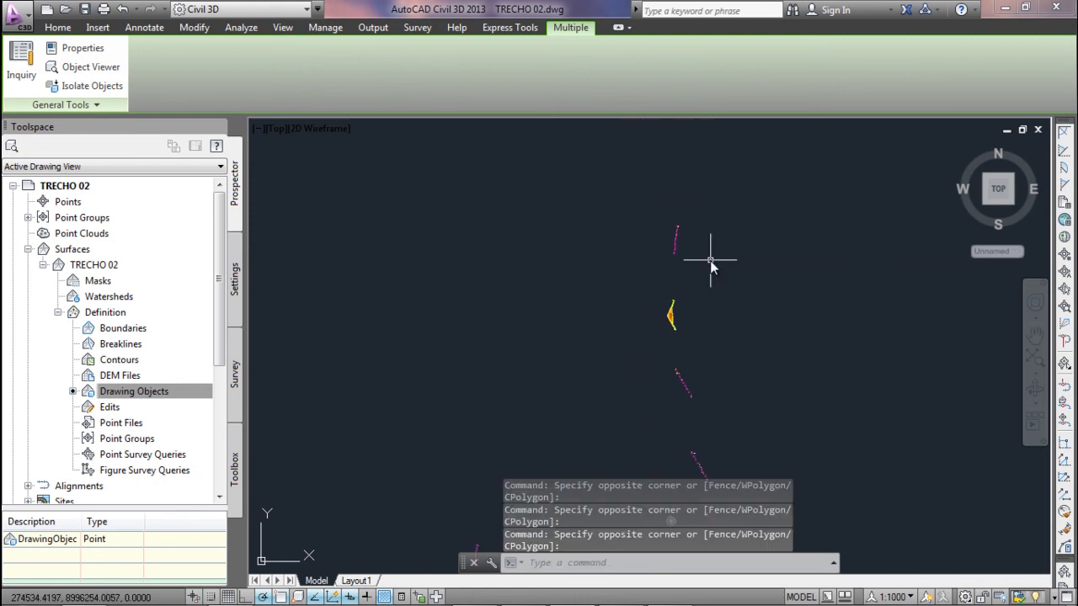
pyautogui.press('Delete')
# Change the TRECHO 02 surface's style to Triangles ONLY in its surface properties.
pyautogui.scroll(5, 665, 318)
pyautogui.moveTo(742, 304); pyautogui.dragTo(674, 318, button='middle')
pyautogui.scroll(4, 630, 331)
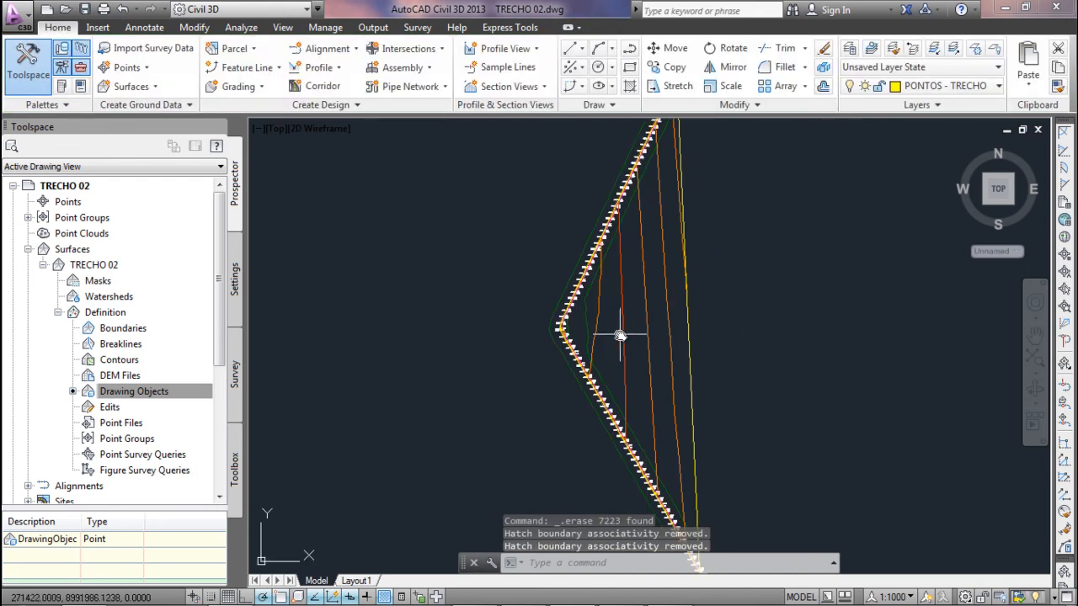
pyautogui.scroll(-2, 626, 333)
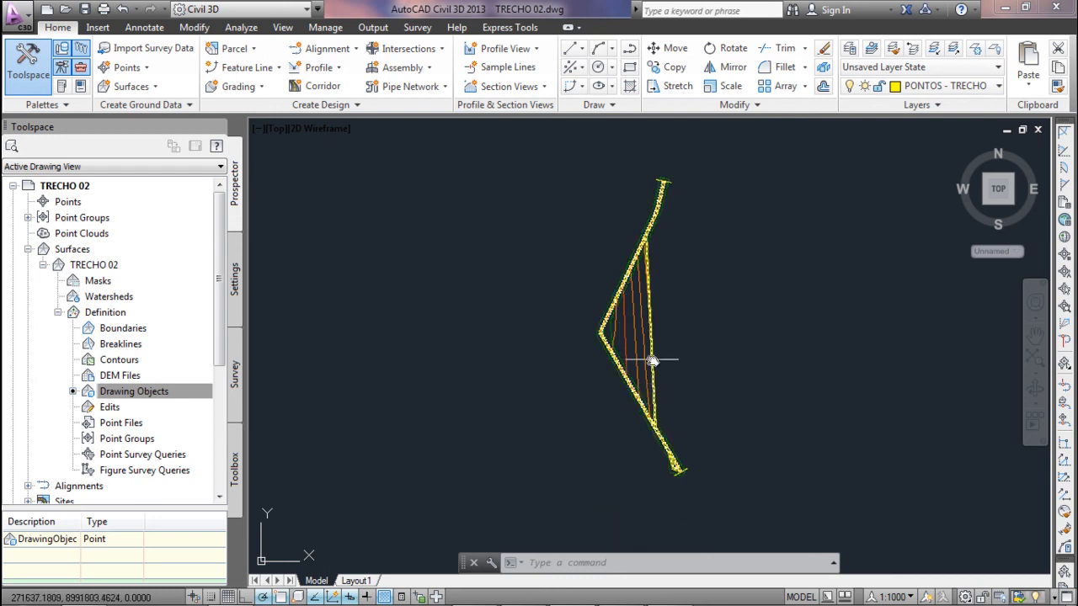
pyautogui.click(638, 293)
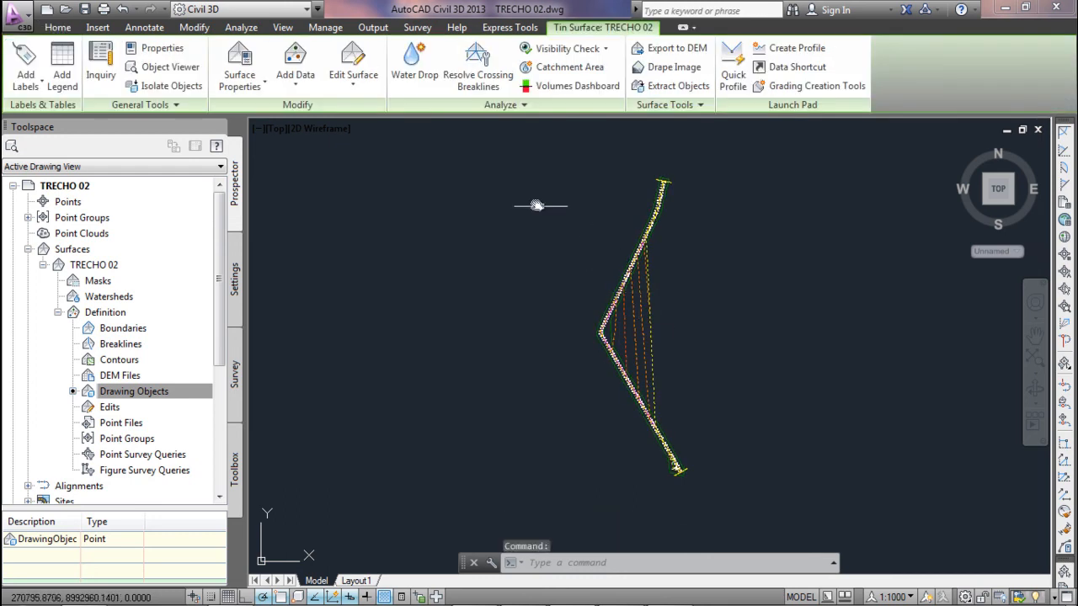
pyautogui.press('Escape')
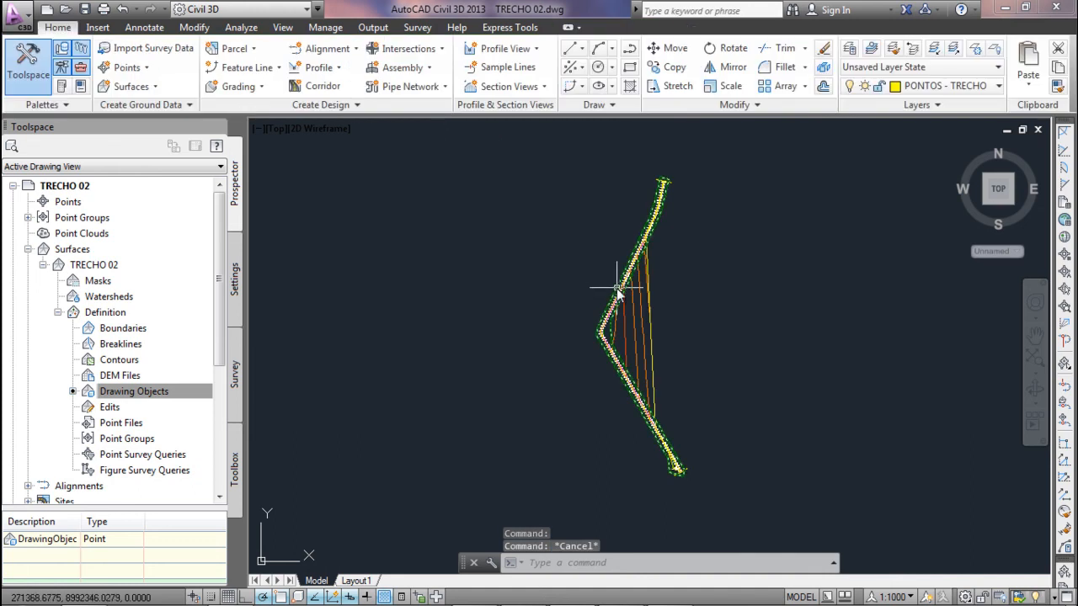
pyautogui.click(650, 308)
pyautogui.rightClick(650, 307)
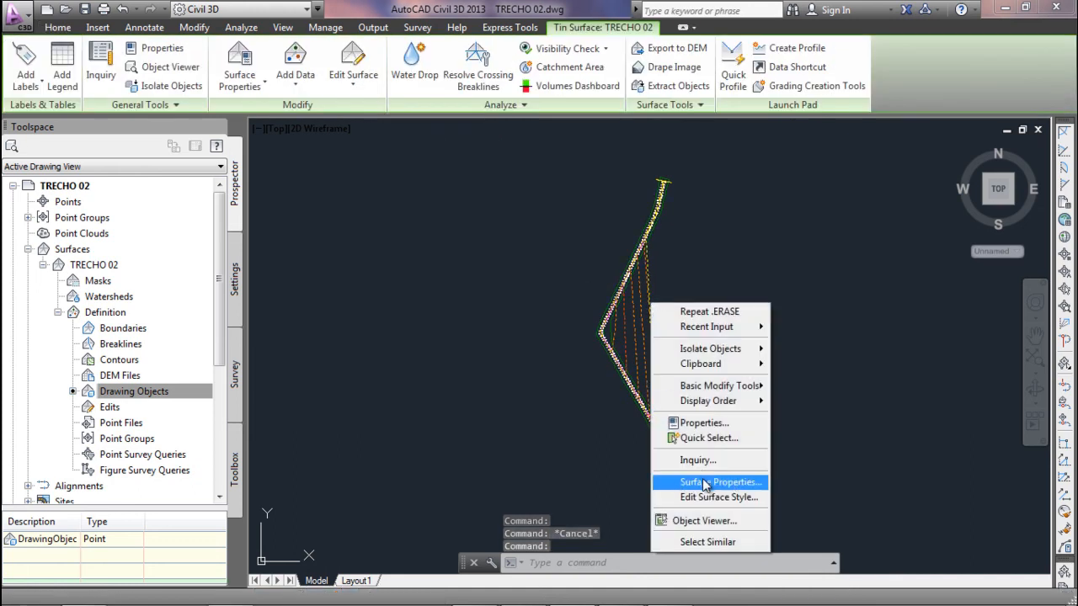
pyautogui.click(698, 481)
pyautogui.click(438, 315)
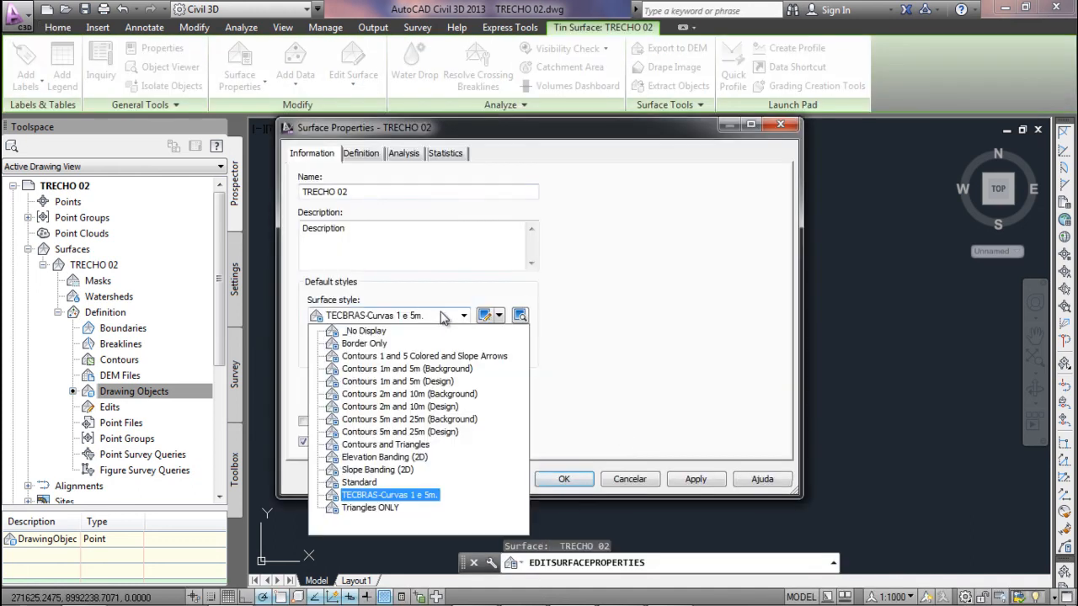
pyautogui.click(370, 508)
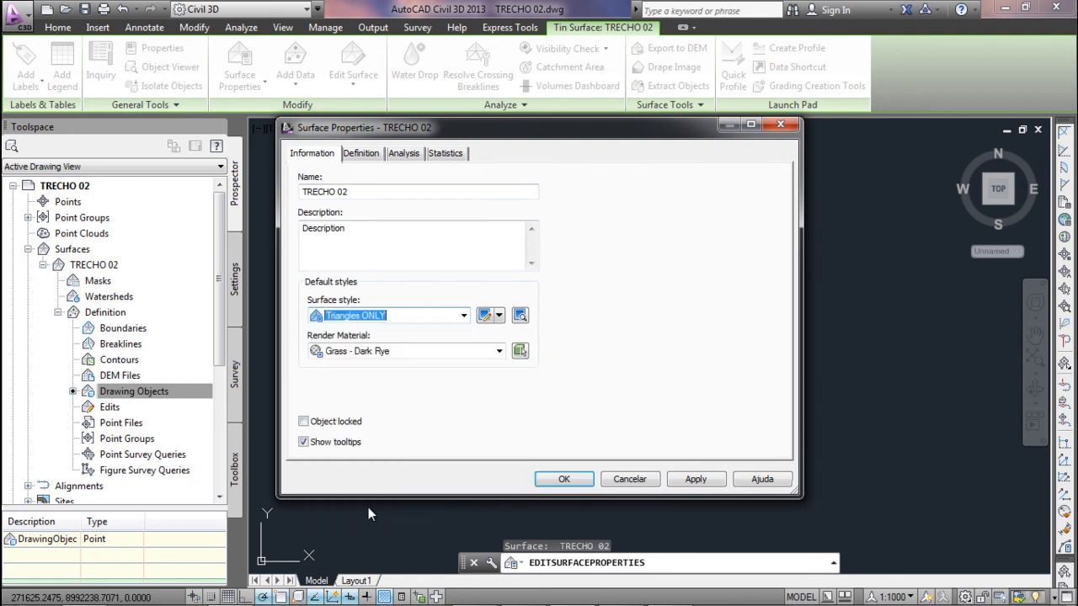
pyautogui.click(566, 479)
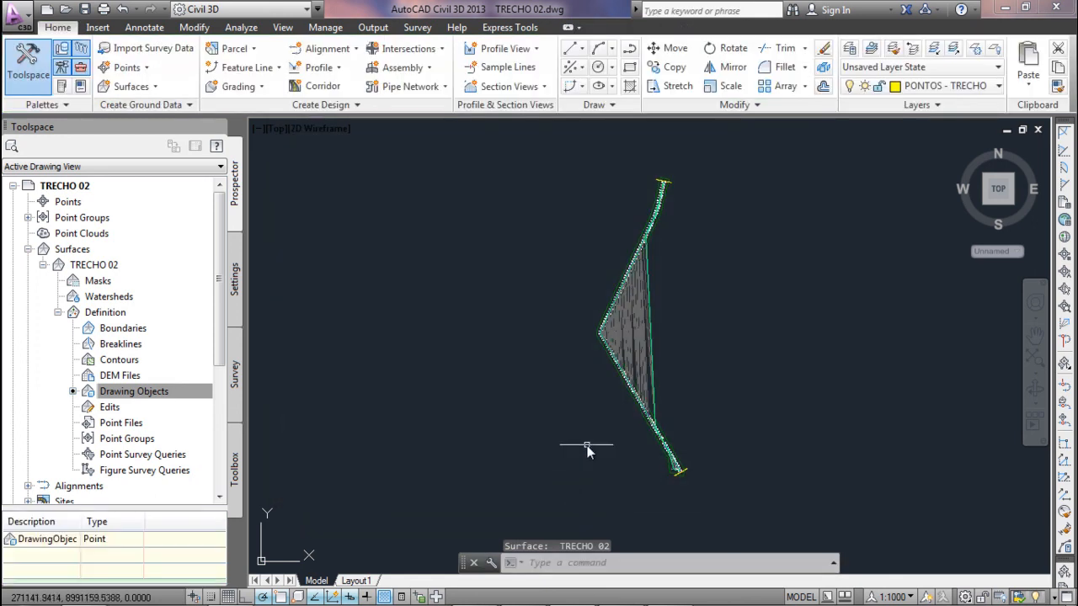
# Delete the long TRECHO 02 surface edges that span the inside of the road's bend.
pyautogui.click(633, 363)
pyautogui.click(370, 89)
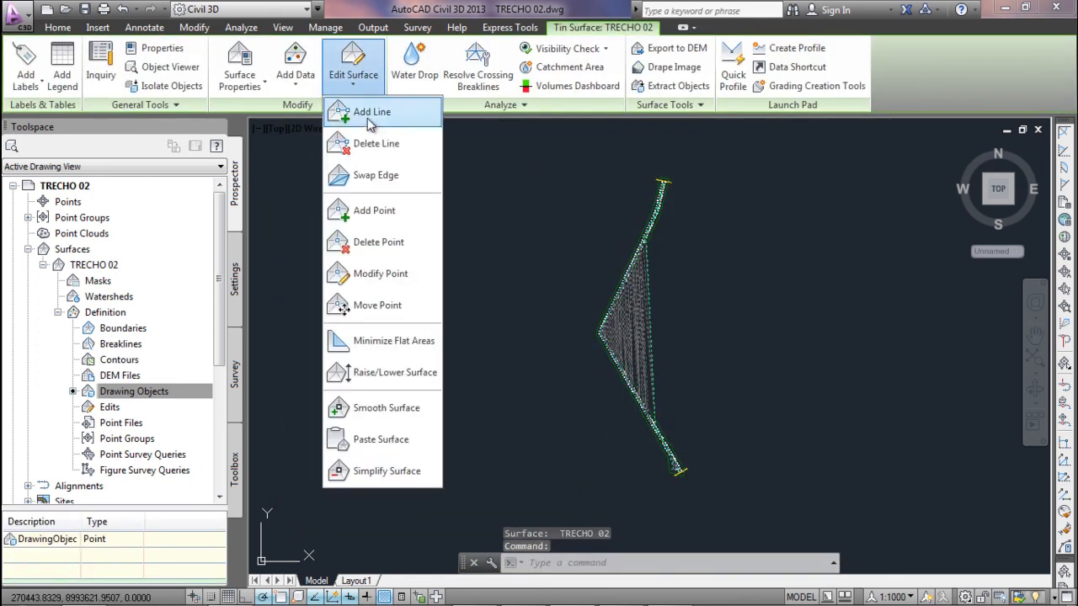
pyautogui.click(368, 138)
pyautogui.scroll(4, 701, 334)
pyautogui.click(602, 314)
pyautogui.click(477, 322)
pyautogui.scroll(5, 478, 322)
pyautogui.click(539, 328)
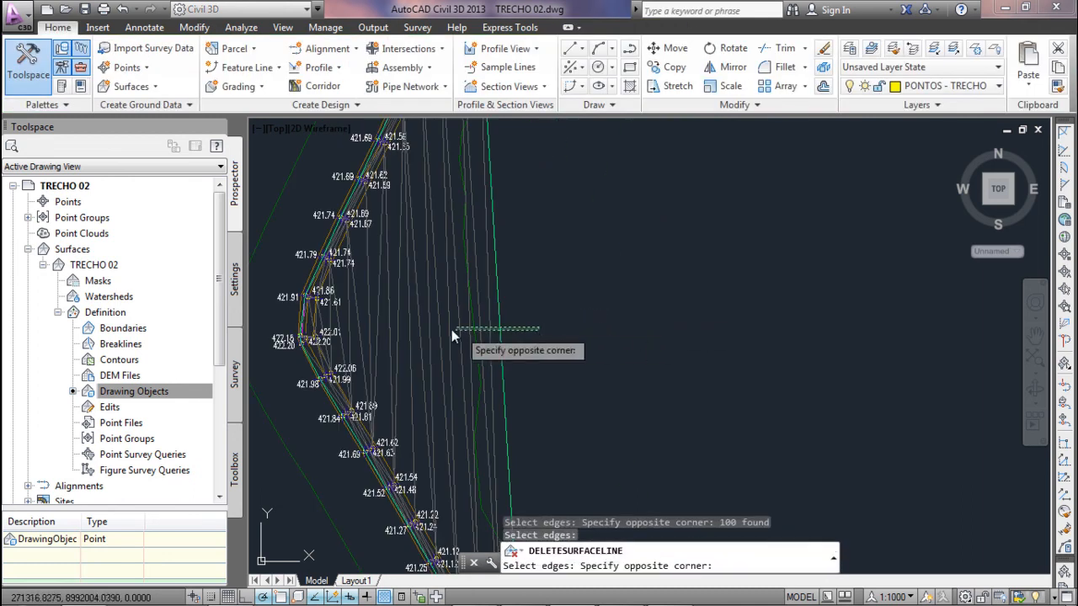
pyautogui.click(345, 332)
# Delete the remaining surface edges outside the road at the bend's vertex and finish the edge deletion.
pyautogui.moveTo(345, 333); pyautogui.dragTo(493, 337, button='middle')
pyautogui.scroll(4, 615, 327)
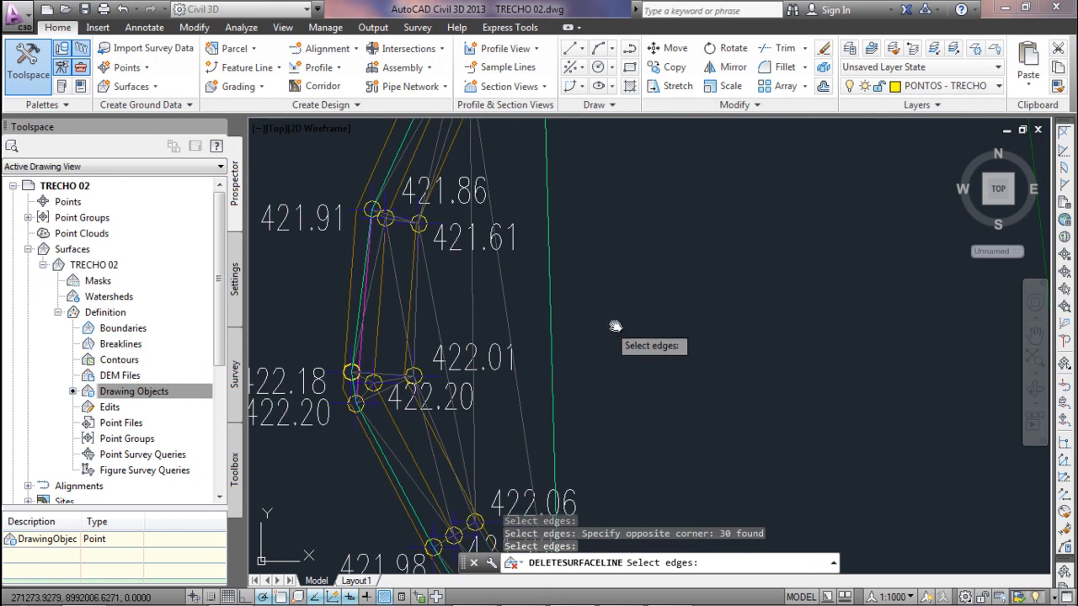
pyautogui.click(615, 327)
pyautogui.click(433, 320)
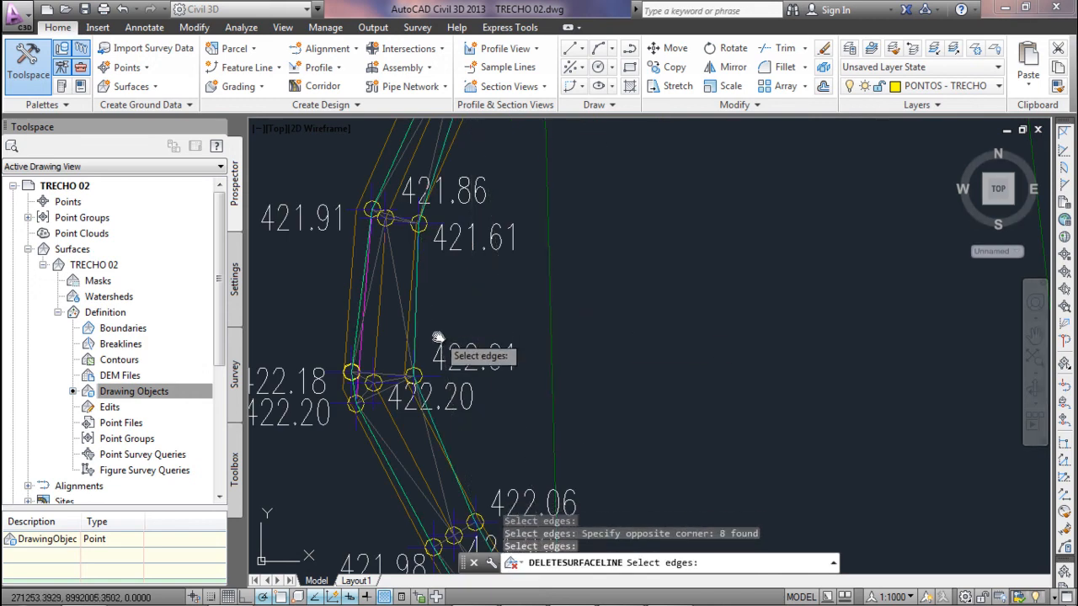
pyautogui.scroll(-6, 434, 337)
pyautogui.scroll(8, 425, 329)
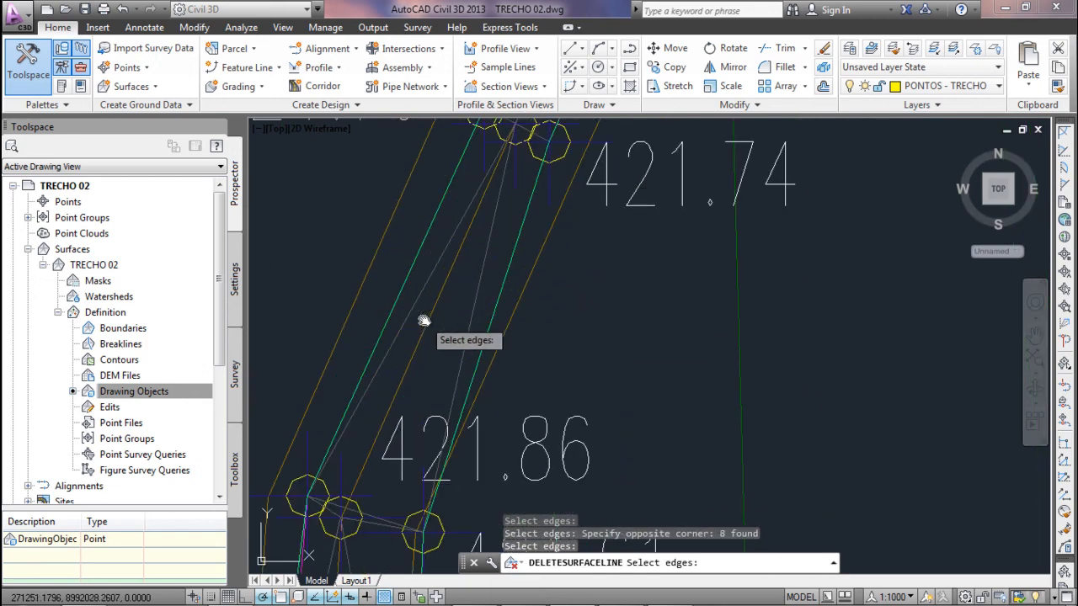
pyautogui.scroll(-2, 422, 322)
pyautogui.scroll(-5, 421, 322)
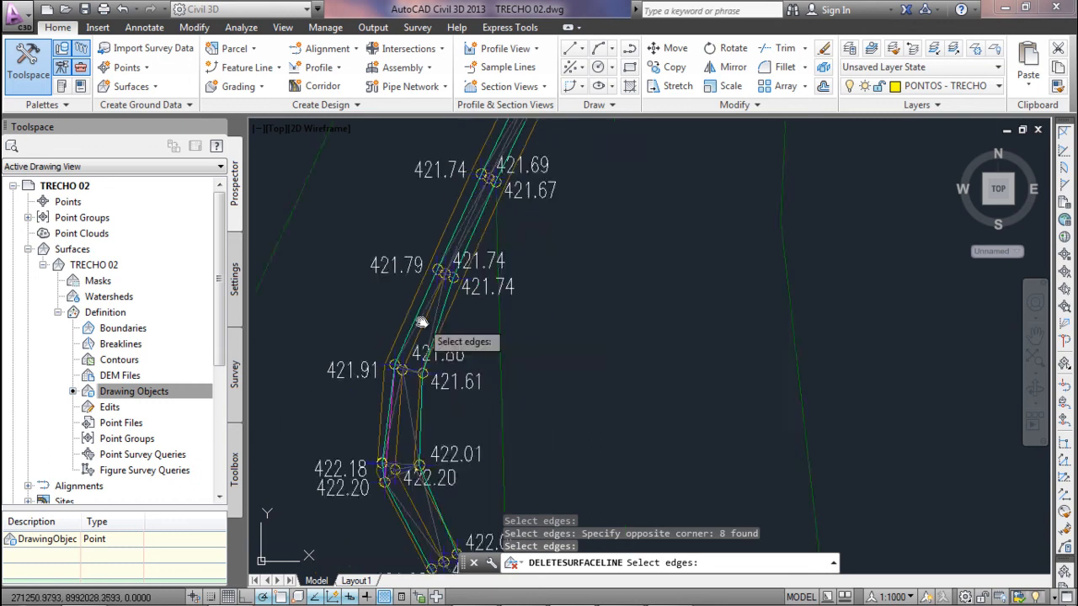
pyautogui.scroll(2, 513, 209)
pyautogui.scroll(5, 495, 480)
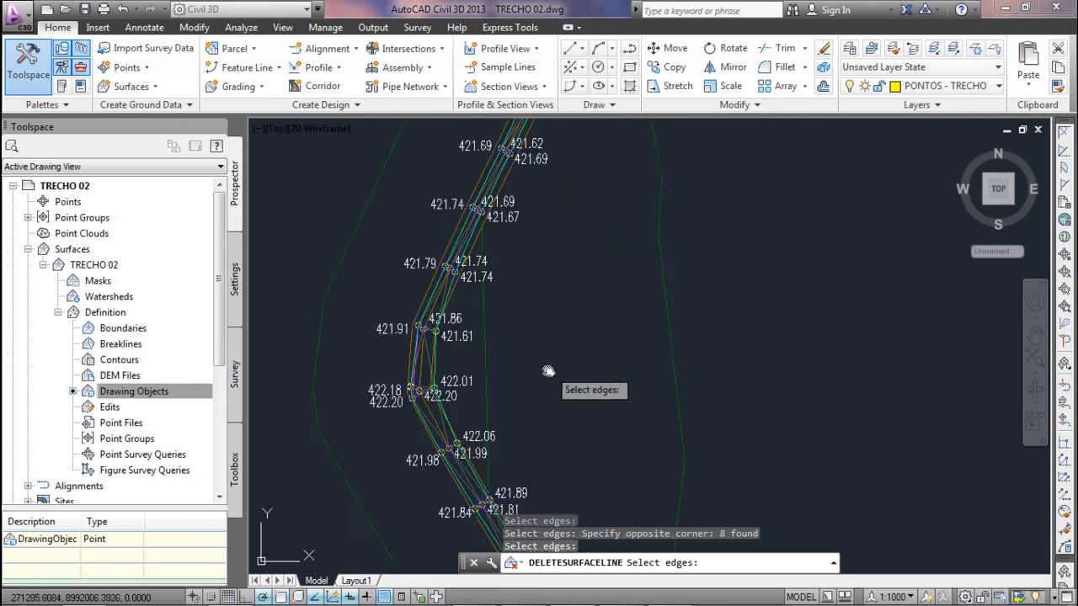
pyautogui.click(432, 385)
pyautogui.click(442, 385)
pyautogui.press('Return')
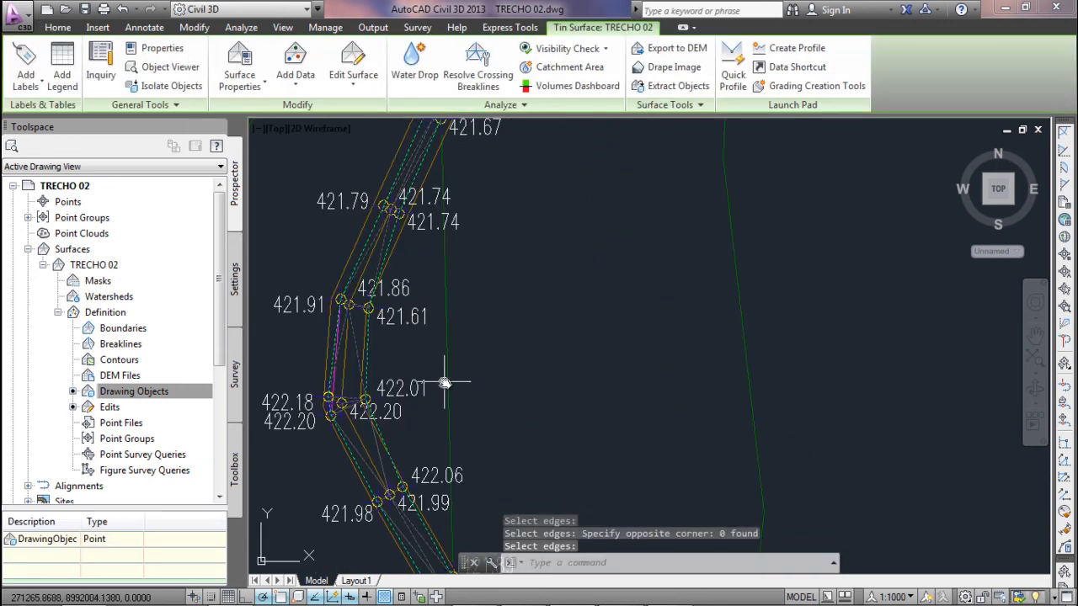
# Delete the stray TRECHO 02 surface edges beside the road at the stretch's south end, near the CASA points.
pyautogui.scroll(-4, 485, 379)
pyautogui.click(337, 83)
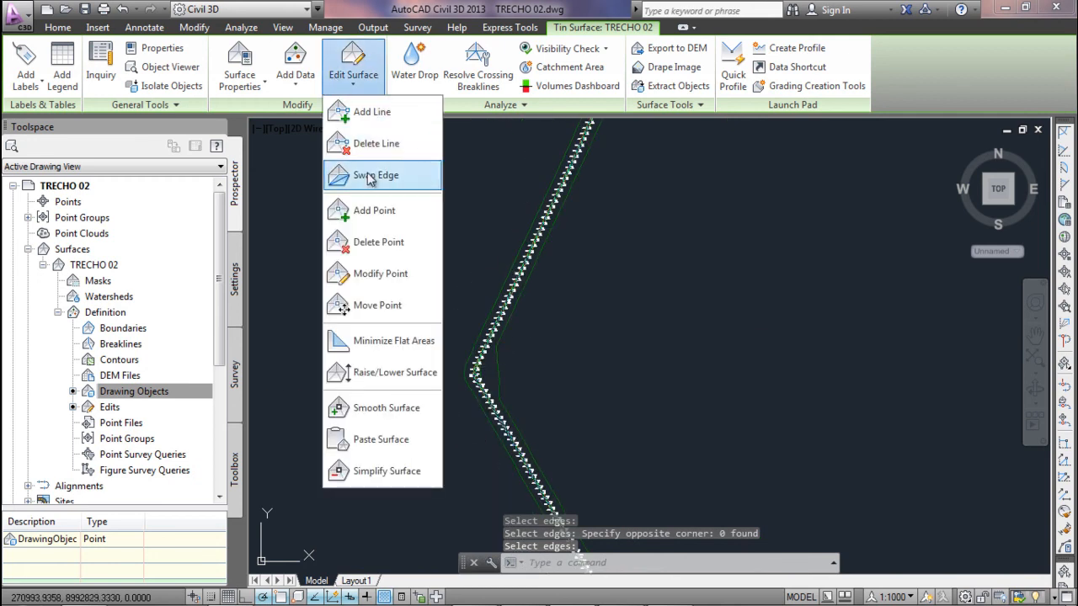
pyautogui.click(373, 142)
pyautogui.scroll(8, 644, 375)
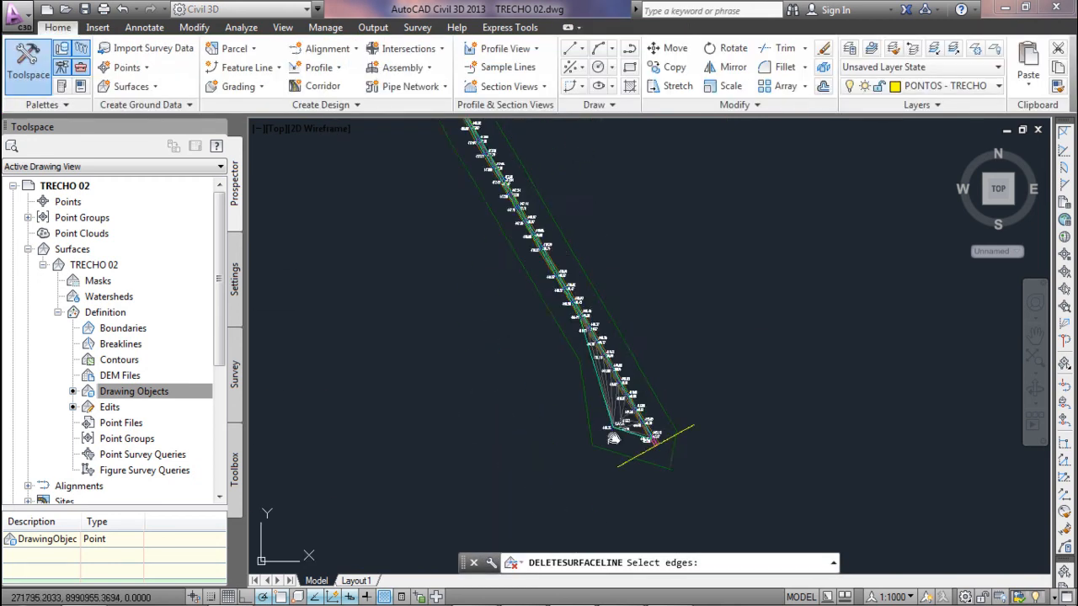
pyautogui.scroll(-6, 669, 300)
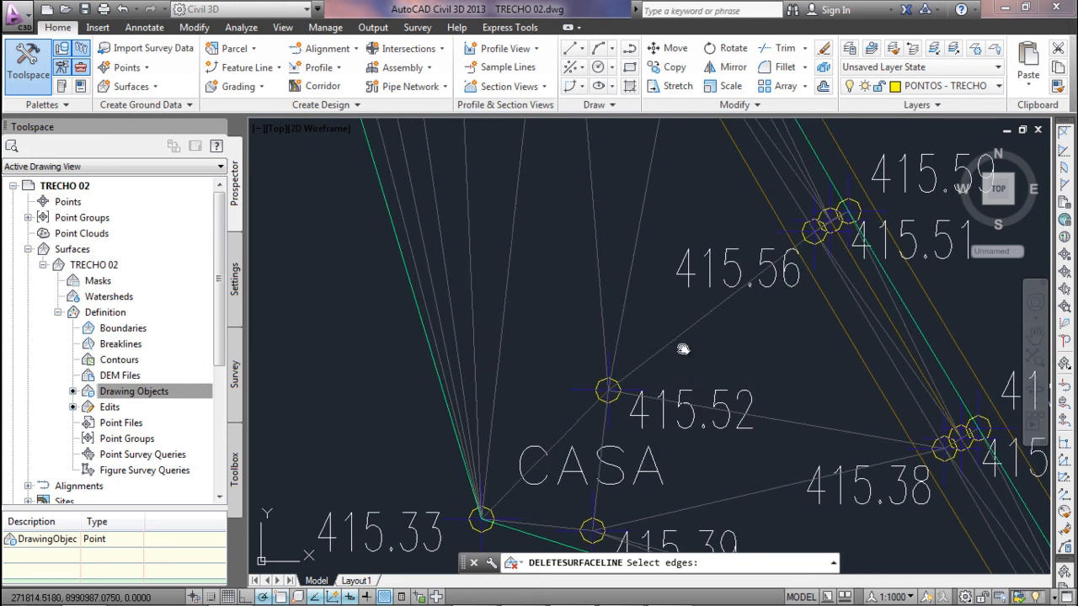
pyautogui.scroll(2, 602, 328)
pyautogui.click(601, 306)
pyautogui.click(471, 303)
pyautogui.scroll(-4, 496, 311)
pyautogui.scroll(3, 520, 320)
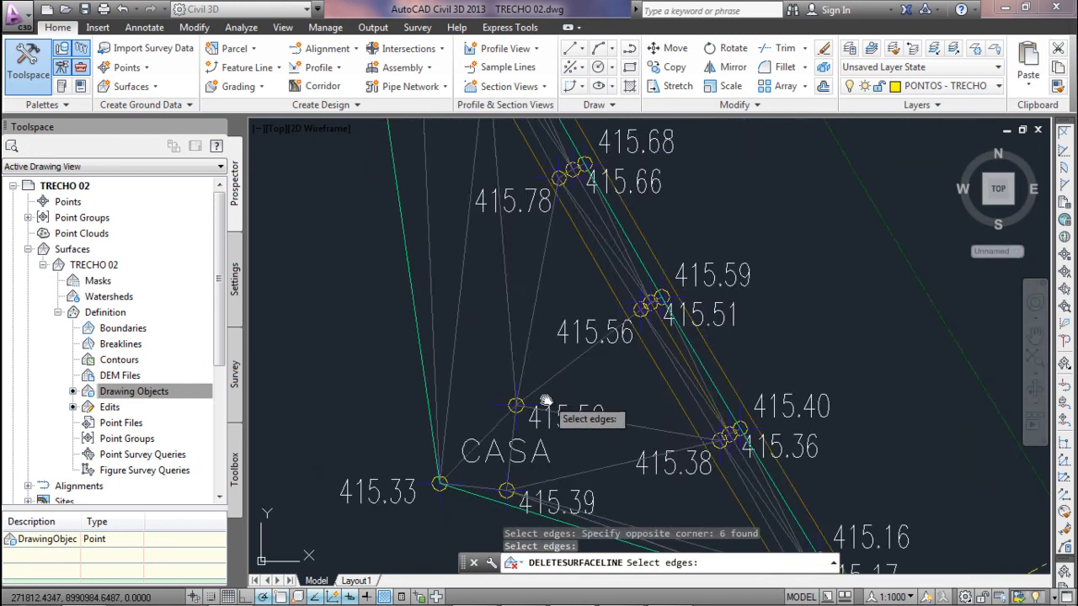
# Examine the triangulation along the stretch up to its north end for leftover outer edges, and end the edge deletion.
pyautogui.scroll(-4, 539, 404)
pyautogui.scroll(-2, 573, 396)
pyautogui.scroll(5, 561, 344)
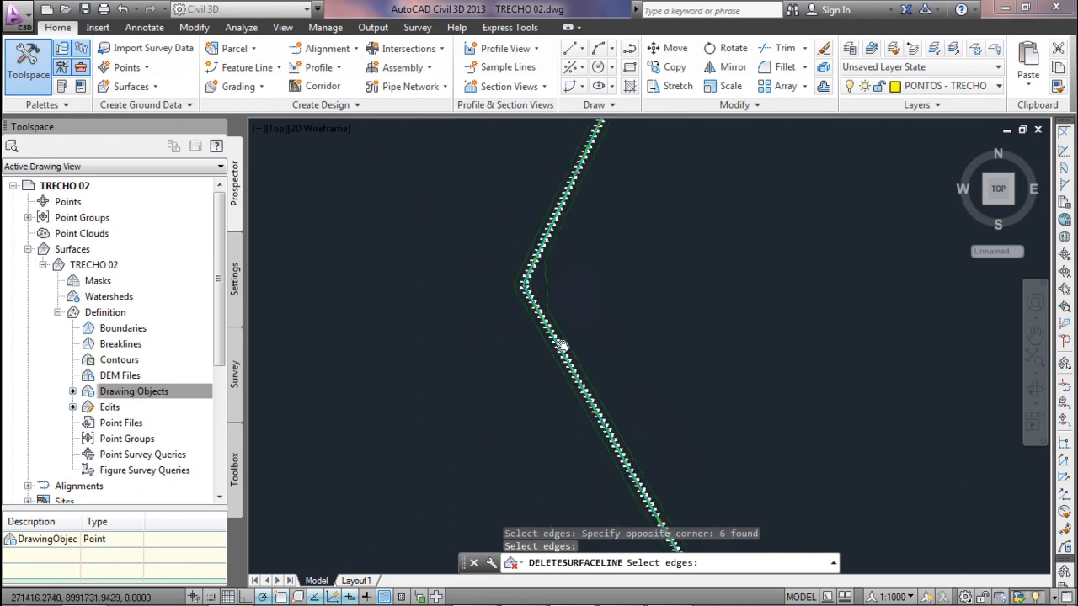
pyautogui.moveTo(547, 209); pyautogui.dragTo(525, 531, button='middle')
pyautogui.moveTo(721, 136); pyautogui.dragTo(587, 462, button='middle')
pyautogui.moveTo(688, 230); pyautogui.dragTo(577, 441, button='middle')
pyautogui.moveTo(673, 197); pyautogui.dragTo(483, 545, button='middle')
pyautogui.scroll(7, 590, 358)
pyautogui.scroll(-5, 627, 278)
pyautogui.scroll(5, 631, 267)
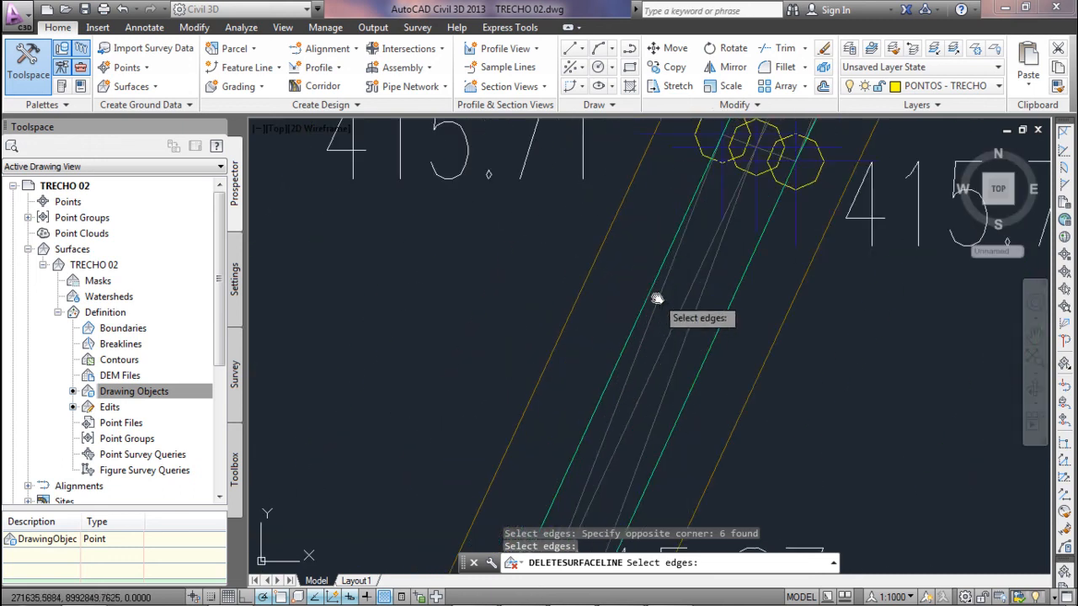
pyautogui.press('Escape')
pyautogui.press('Escape')
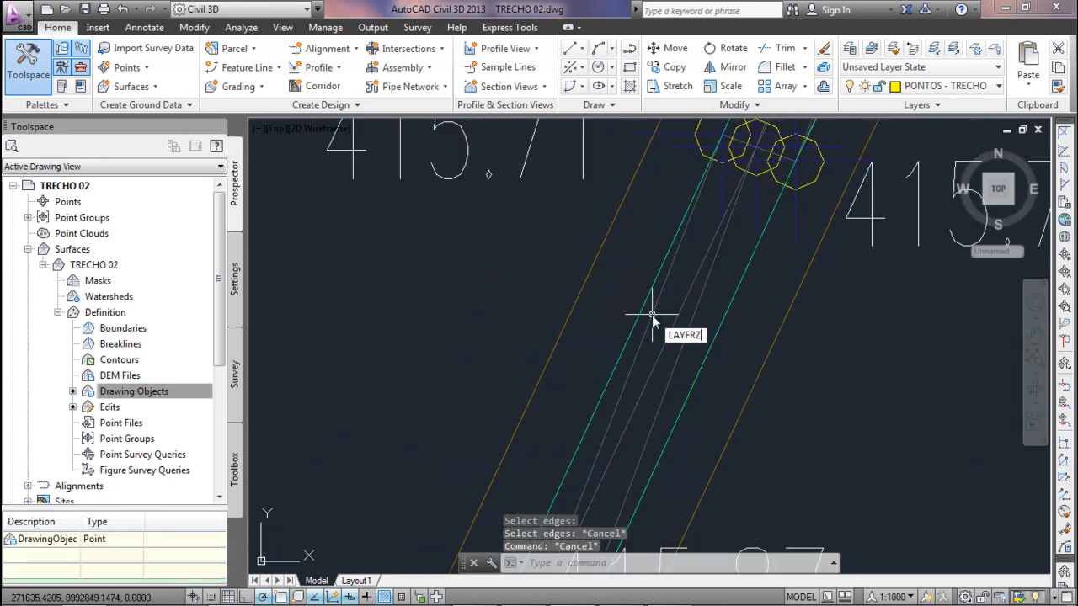
# Freeze the EIXO and COTA layers with LAYFRZ and try to freeze the survey points' layer as well.
pyautogui.press('Return')
pyautogui.click(756, 391)
pyautogui.scroll(-4, 760, 362)
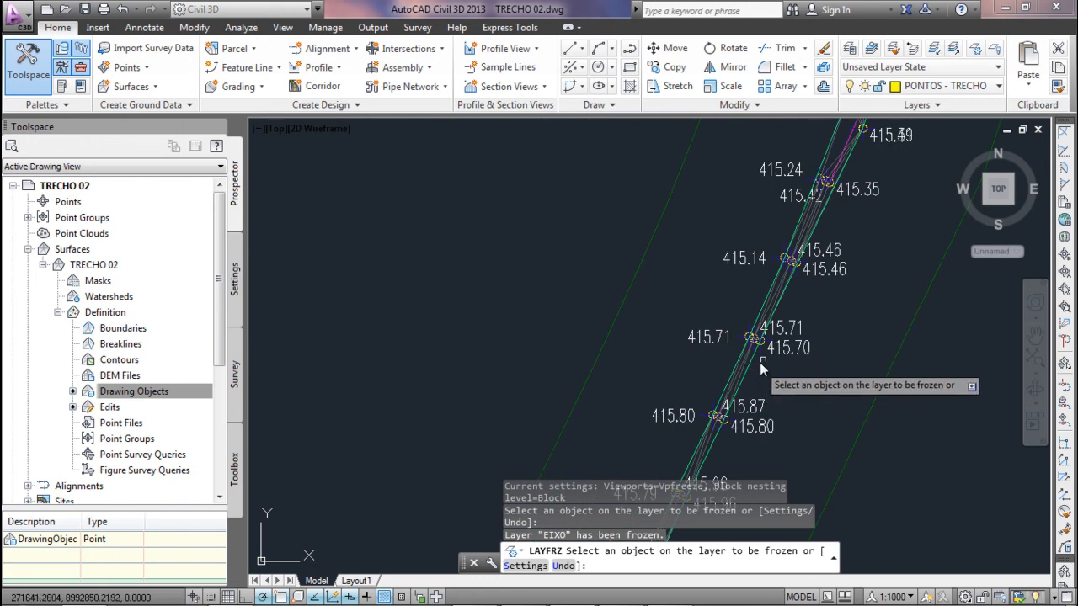
pyautogui.click(776, 351)
pyautogui.scroll(5, 777, 350)
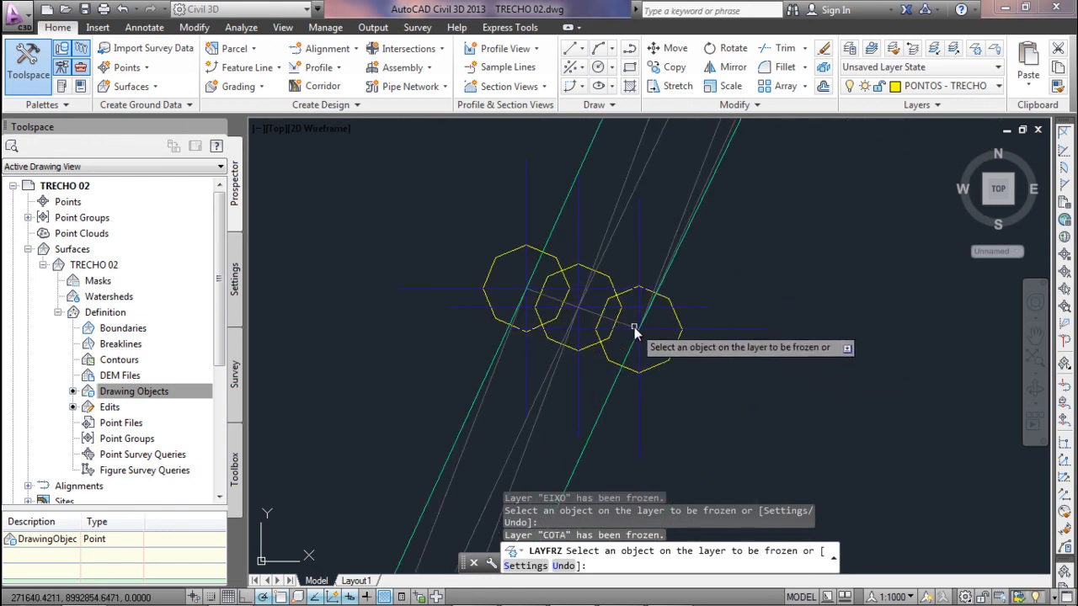
pyautogui.click(674, 319)
pyautogui.click(674, 316)
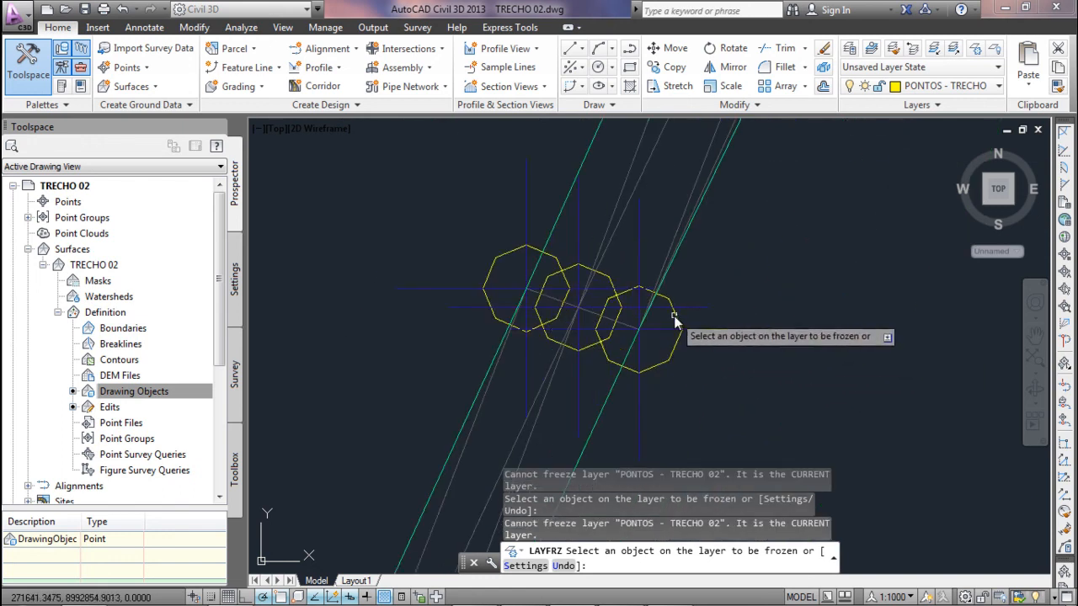
pyautogui.scroll(-4, 678, 310)
pyautogui.press('Escape')
pyautogui.press('Escape')
pyautogui.press('Escape')
# Extract only the border of the TRECHO 02 surface as a drawing object, without its points and triangles.
pyautogui.scroll(-12, 652, 298)
pyautogui.moveTo(591, 384); pyautogui.dragTo(596, 296, button='middle')
pyautogui.scroll(4, 565, 345)
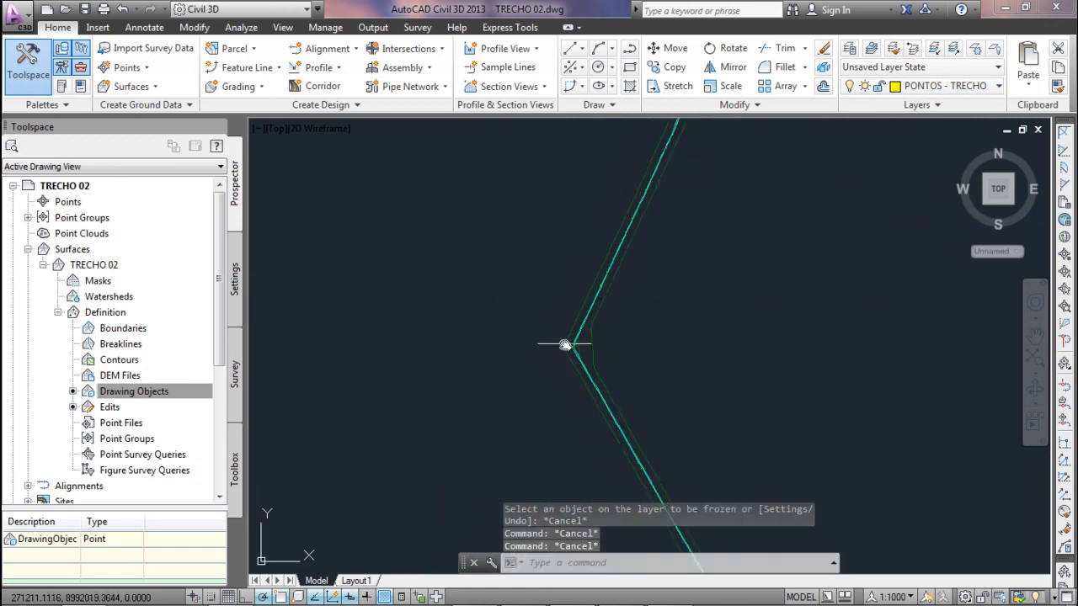
pyautogui.scroll(2, 564, 344)
pyautogui.click(566, 355)
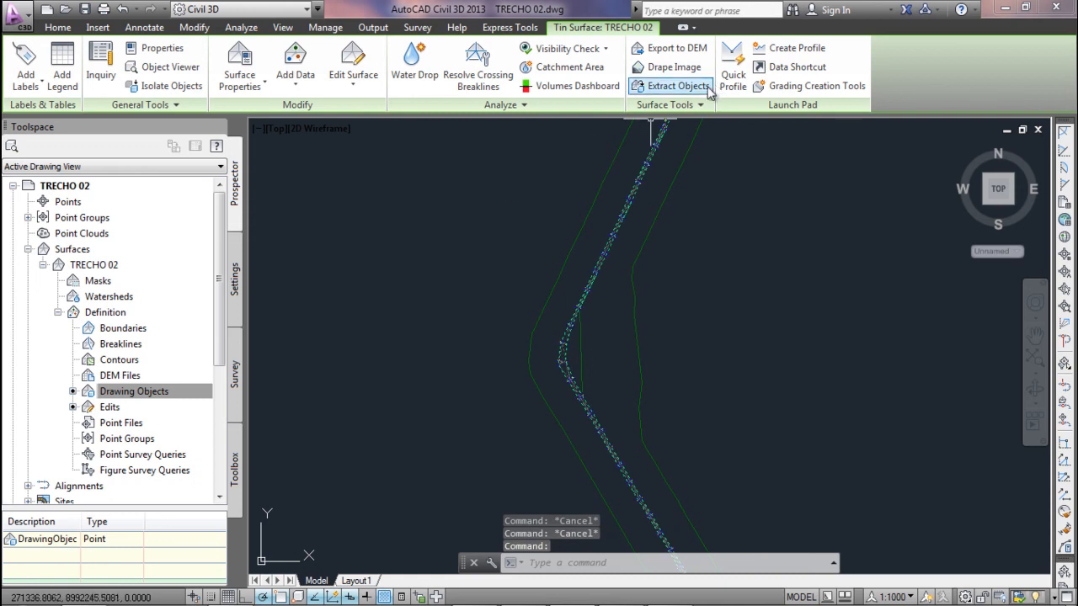
pyautogui.click(697, 90)
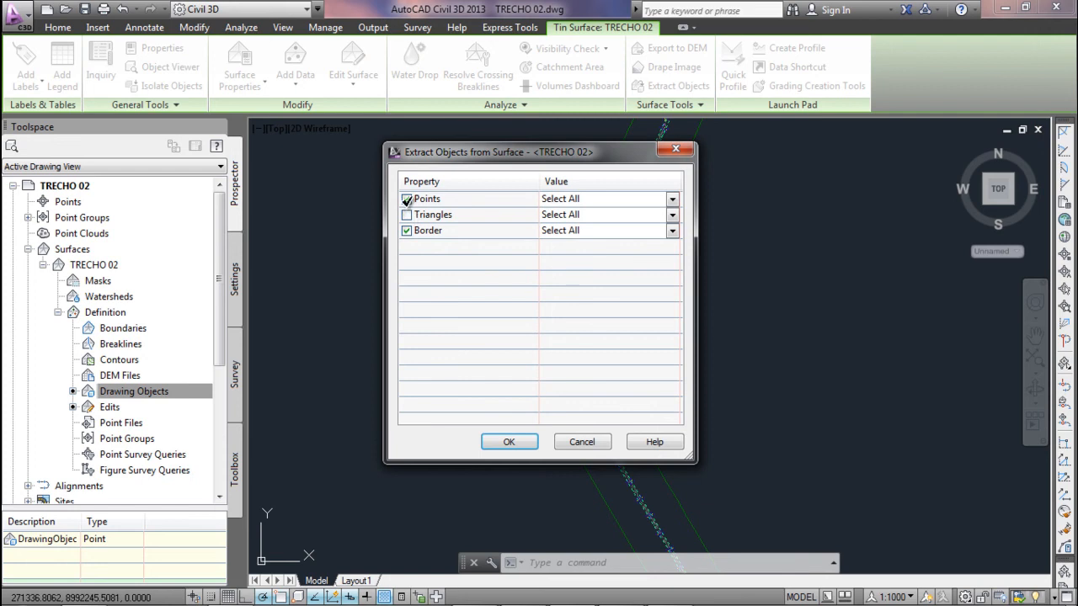
pyautogui.click(509, 442)
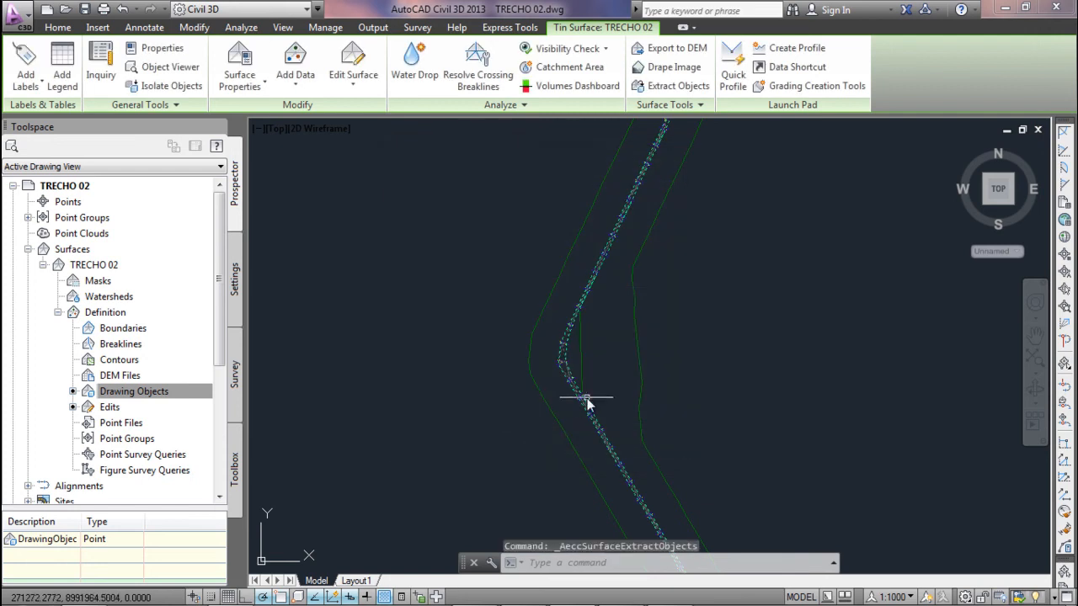
pyautogui.press('Escape')
pyautogui.press('Escape')
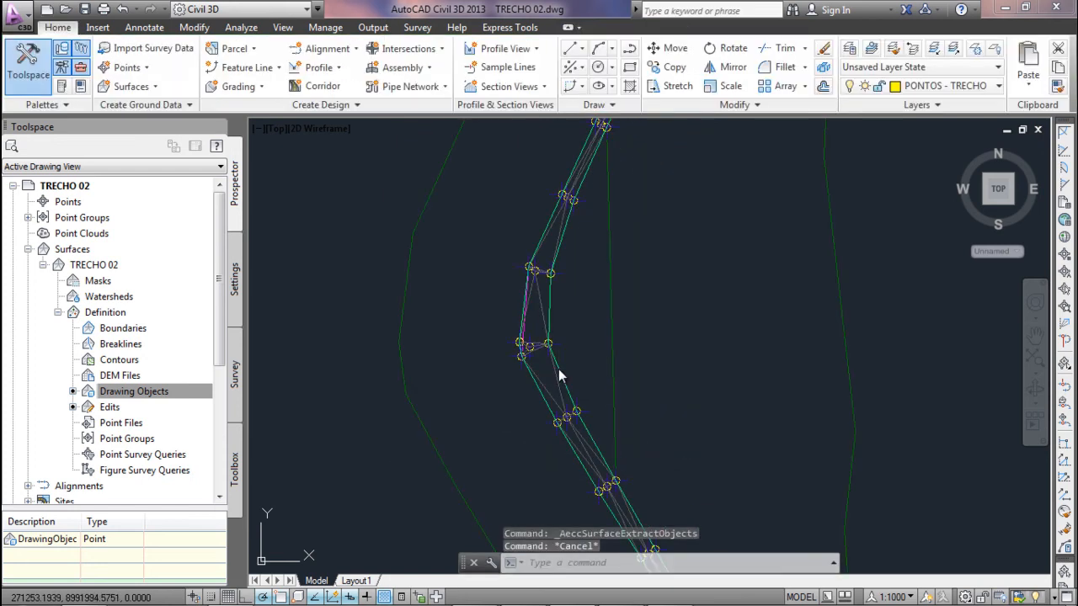
# Start creating a feature line from the extracted border and check the display settings of the Padrão style.
pyautogui.click(556, 368)
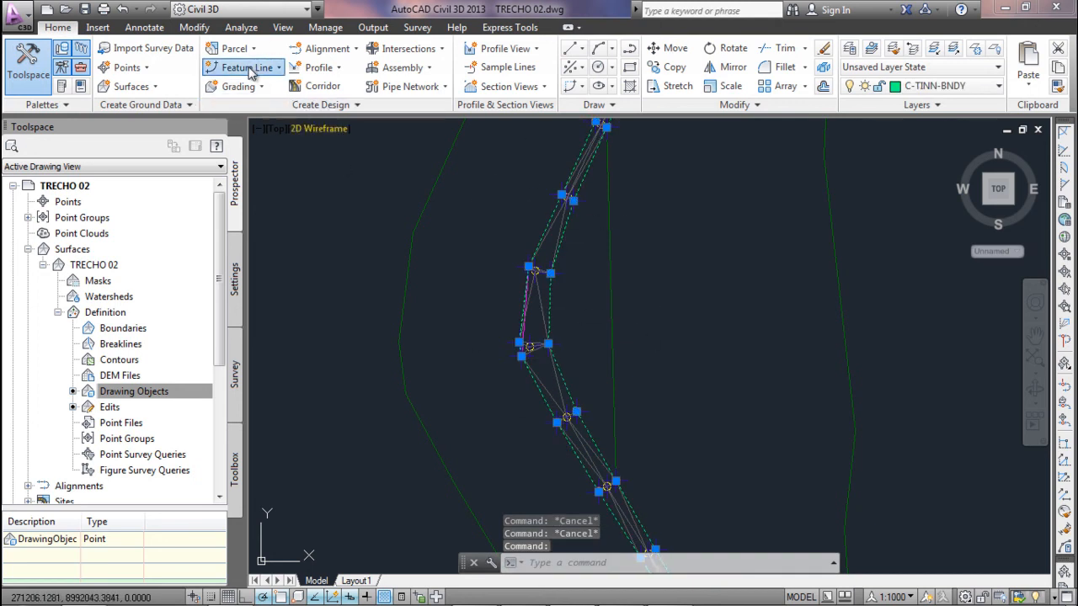
pyautogui.click(278, 68)
pyautogui.click(311, 127)
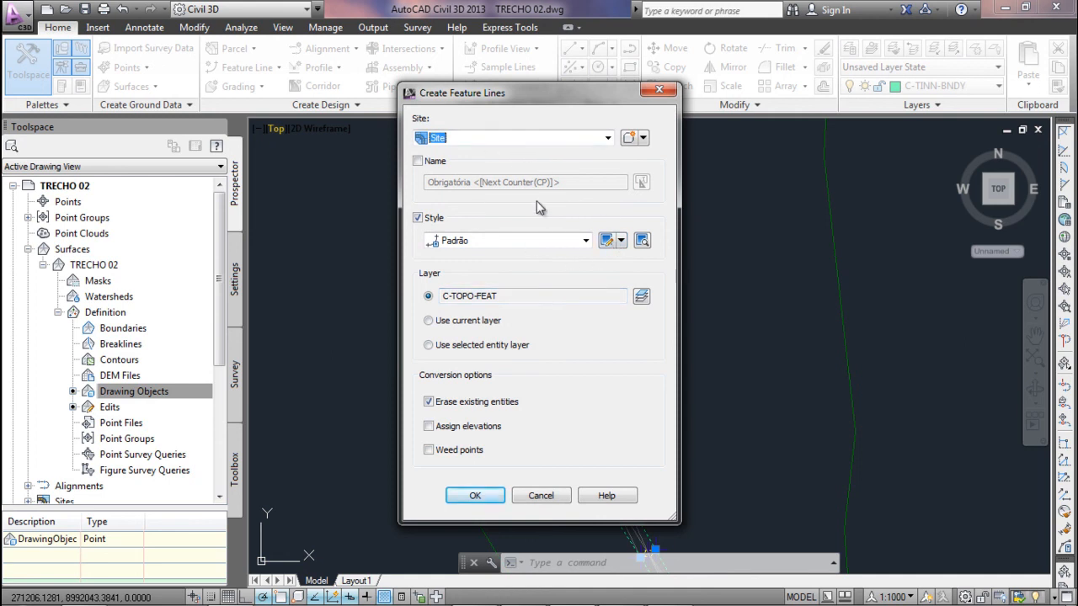
pyautogui.click(607, 241)
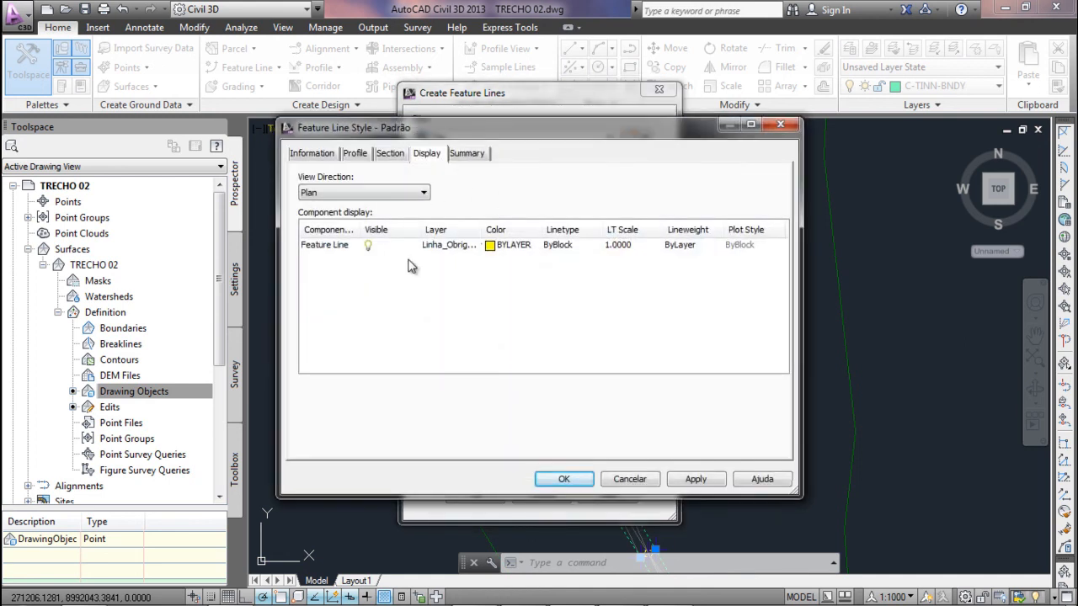
pyautogui.press('Escape')
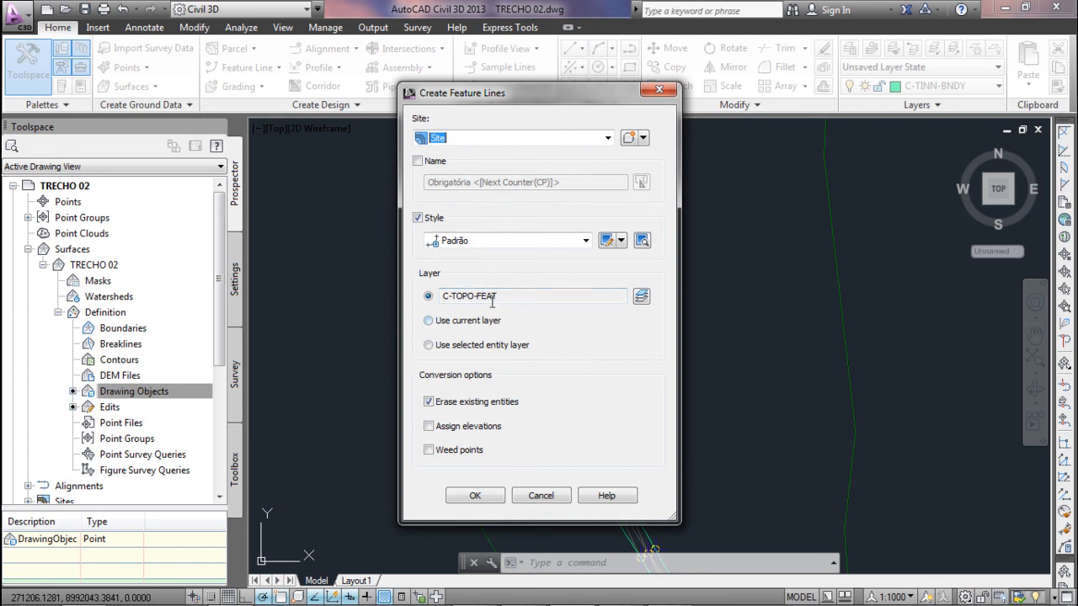
# Create a layer named FAIXA DE DOMÍNIO and assign it to the new feature line.
pyautogui.click(642, 297)
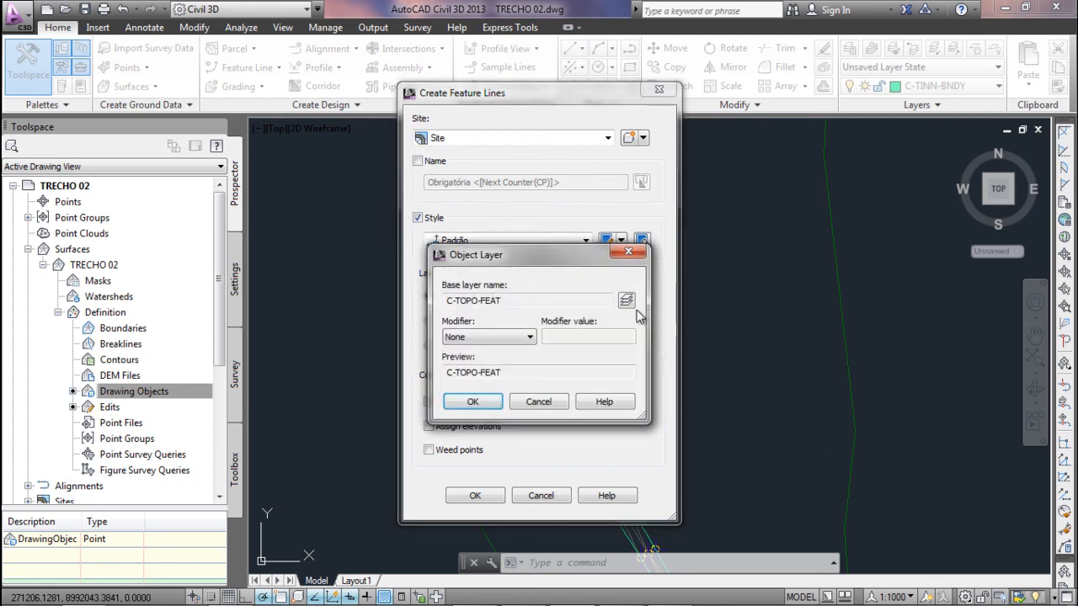
pyautogui.click(627, 303)
pyautogui.click(750, 210)
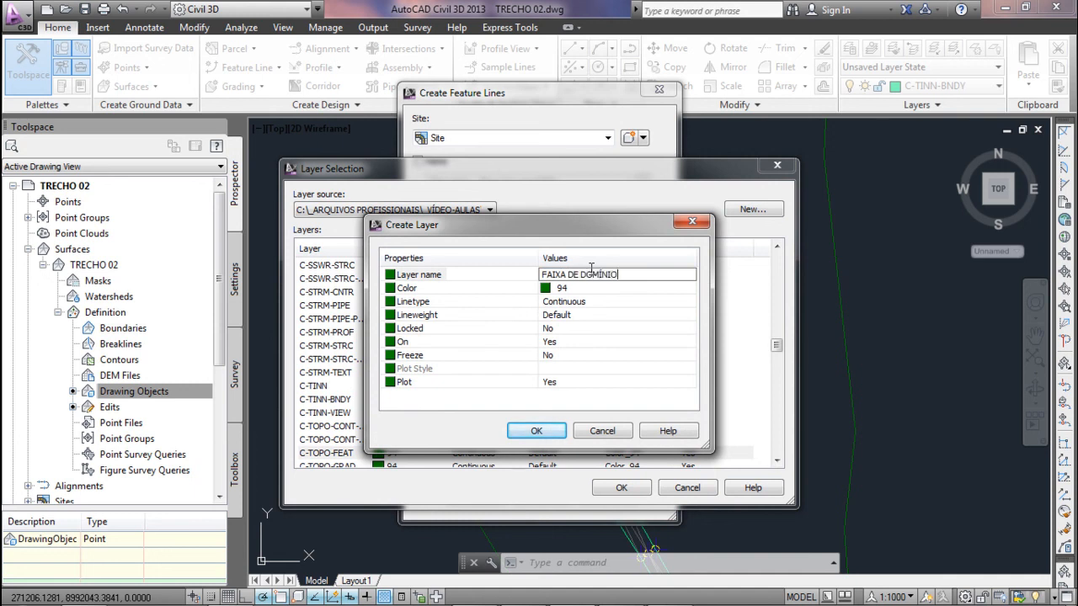
pyautogui.click(537, 432)
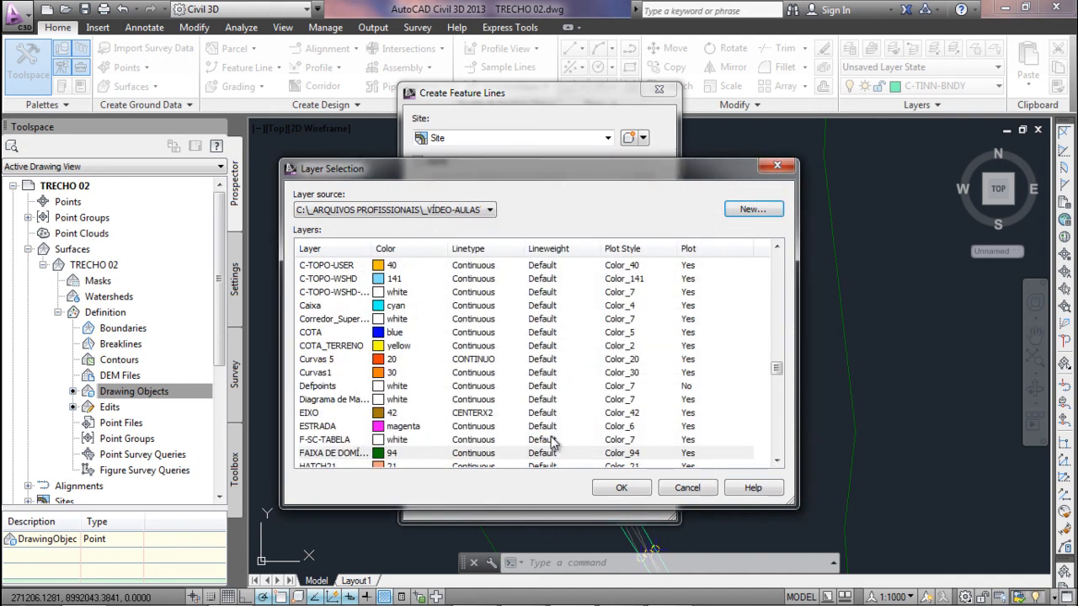
pyautogui.click(621, 488)
pyautogui.click(453, 404)
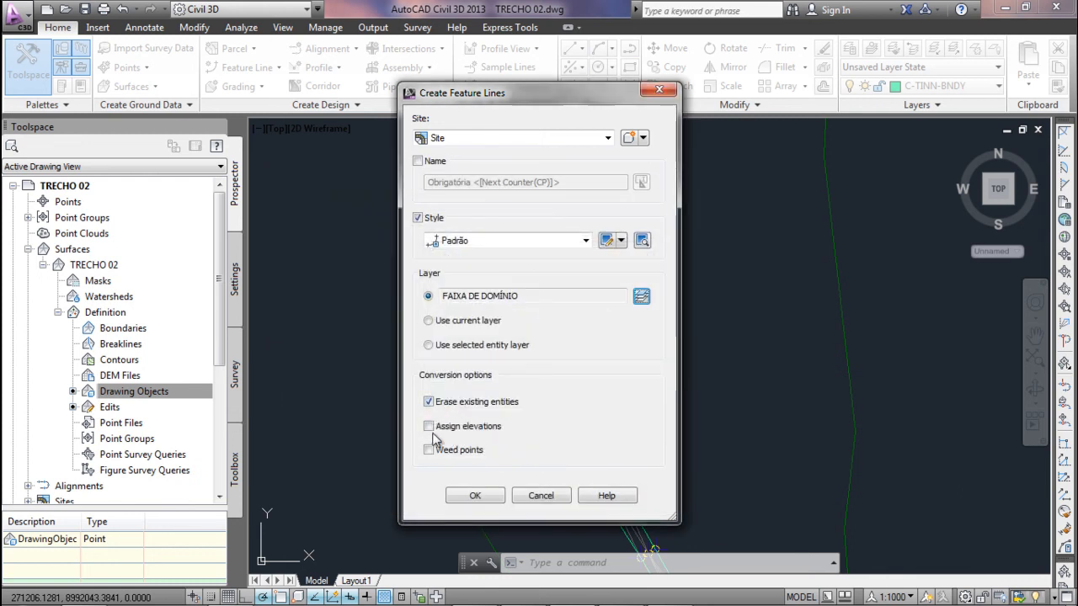
# Create the feature line with elevations assigned from the TRECHO 02 surface, inserting intermediate grade break points.
pyautogui.click(475, 495)
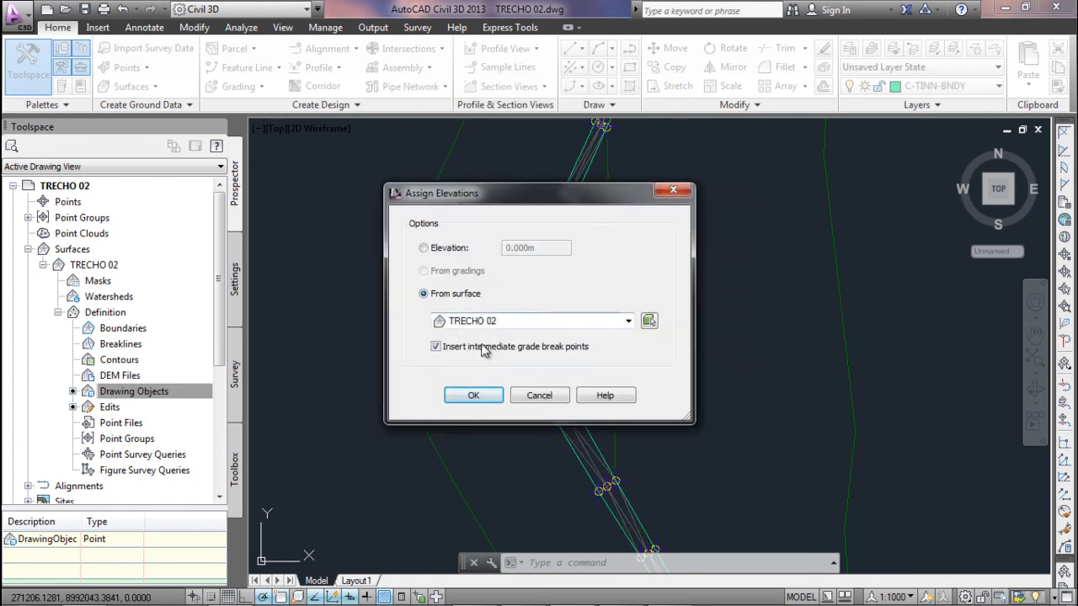
pyautogui.click(483, 324)
pyautogui.click(531, 335)
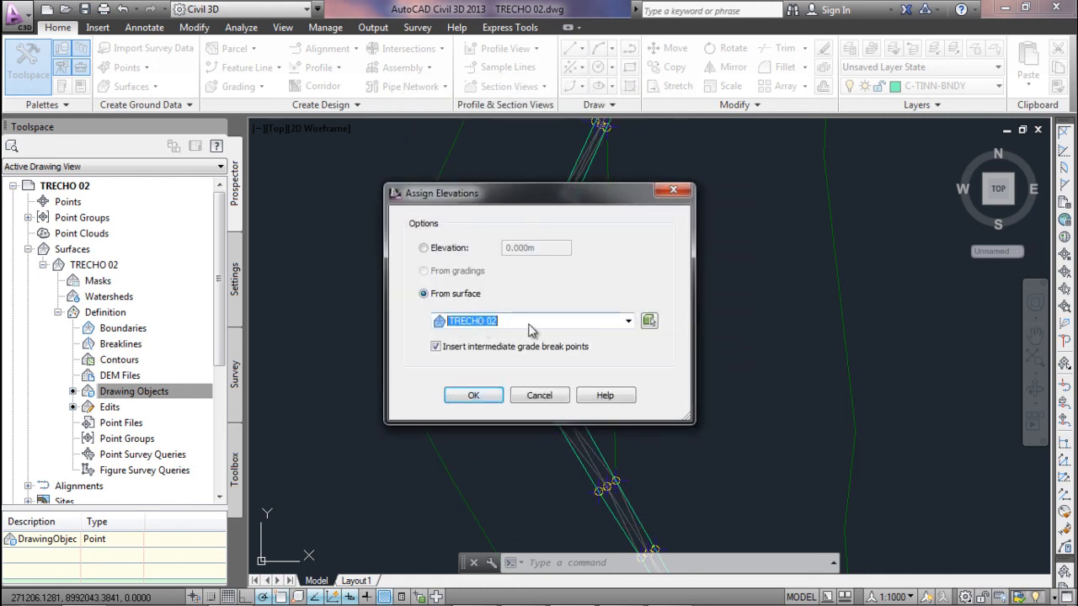
pyautogui.click(485, 396)
pyautogui.press('Escape')
# View the border feature line in the Object Viewer.
pyautogui.click(529, 347)
pyautogui.rightClick(559, 374)
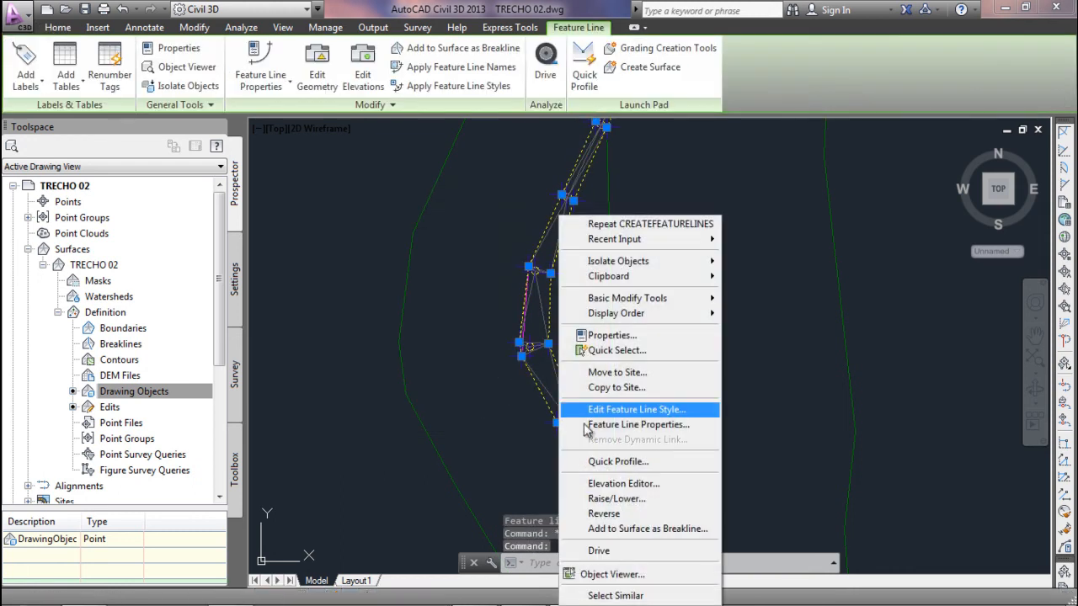
pyautogui.click(638, 575)
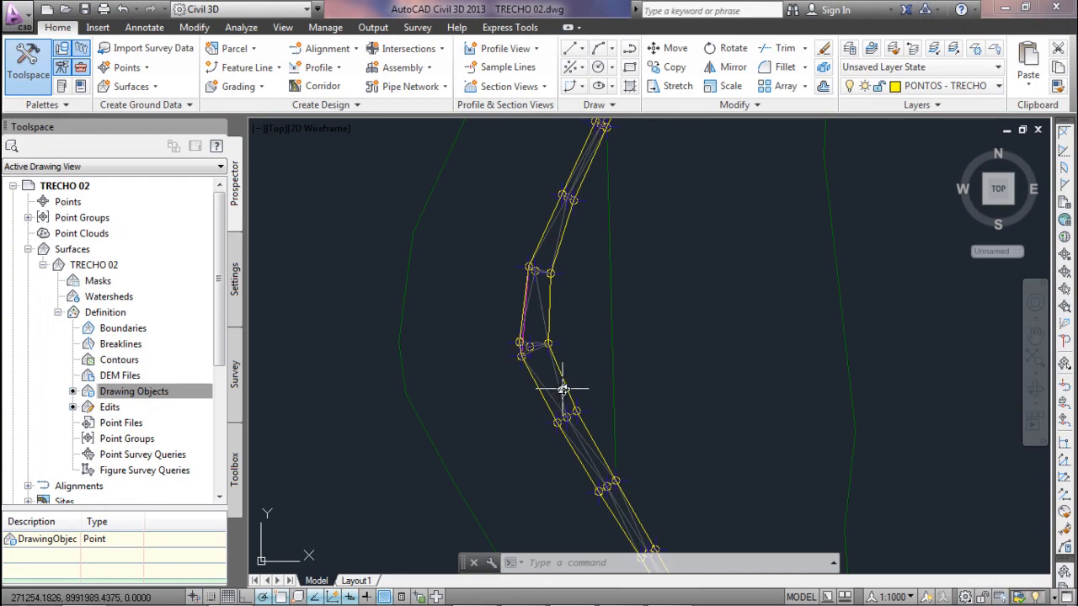
# Reopen the border feature line in the Object Viewer and orbit around it to examine its elevations in 3D.
pyautogui.click(563, 387)
pyautogui.rightClick(562, 381)
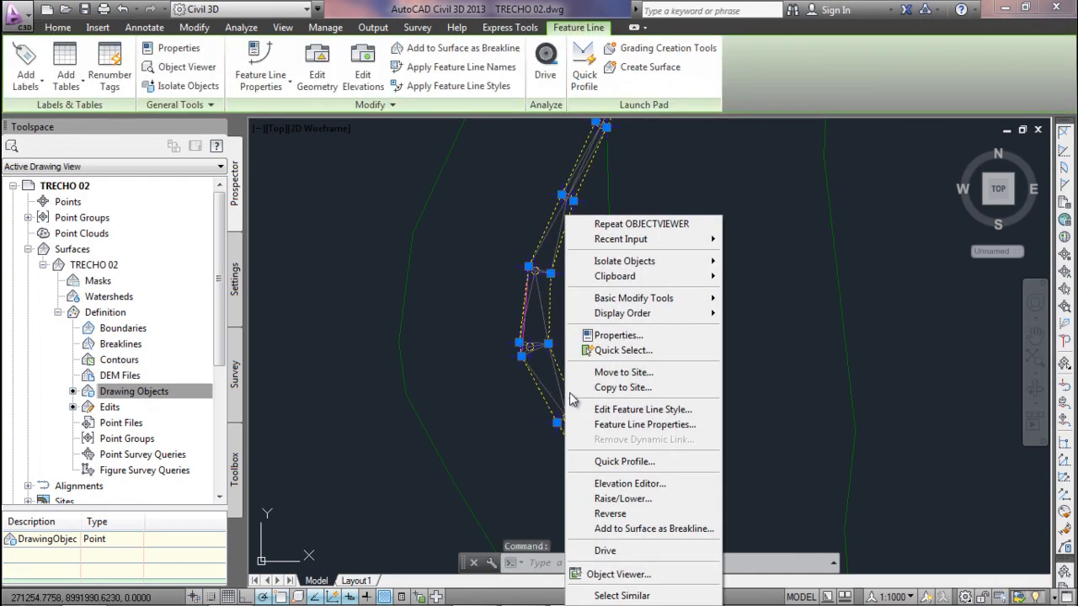
pyautogui.click(588, 572)
pyautogui.moveTo(528, 435); pyautogui.dragTo(514, 286)
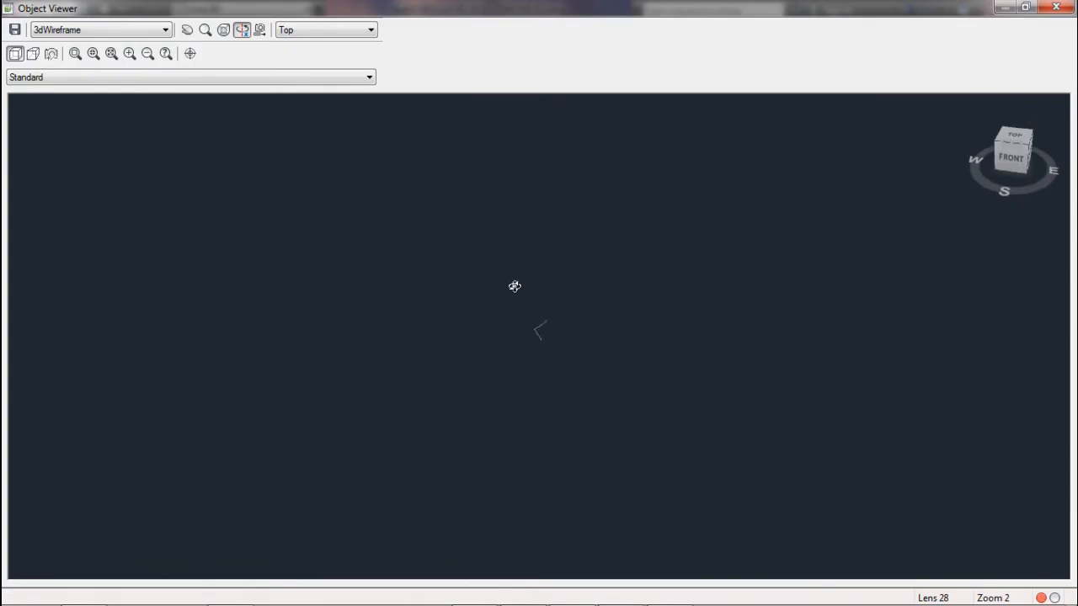
pyautogui.moveTo(525, 358); pyautogui.dragTo(586, 352)
pyautogui.scroll(2, 584, 353)
pyautogui.scroll(-1, 567, 349)
pyautogui.press('Escape')
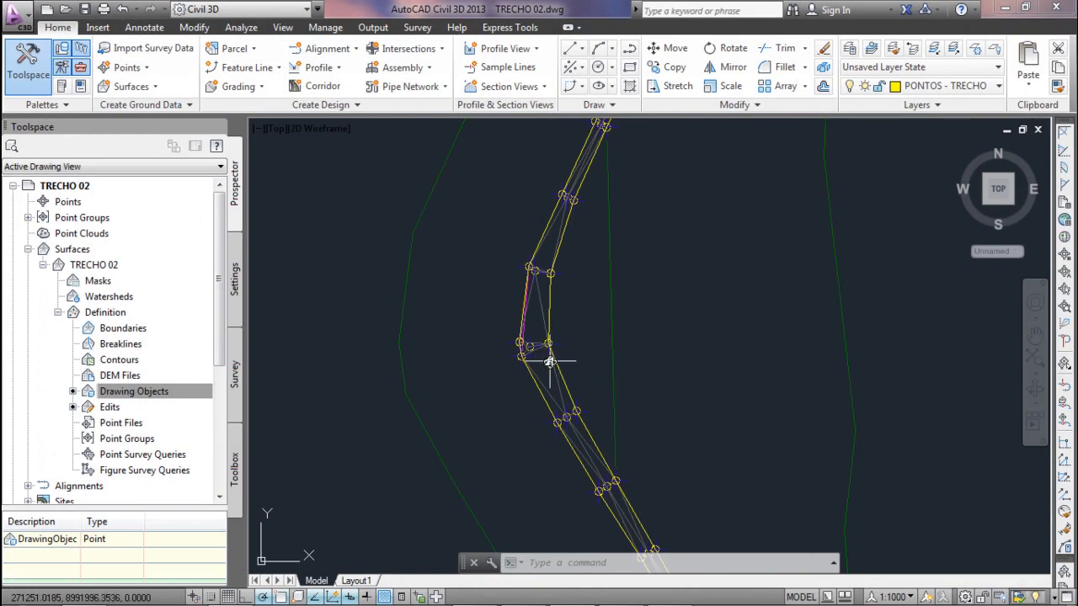
# Offset the border feature line 30 m outward to mark the right-of-way limits on both sides of the road.
pyautogui.click(553, 360)
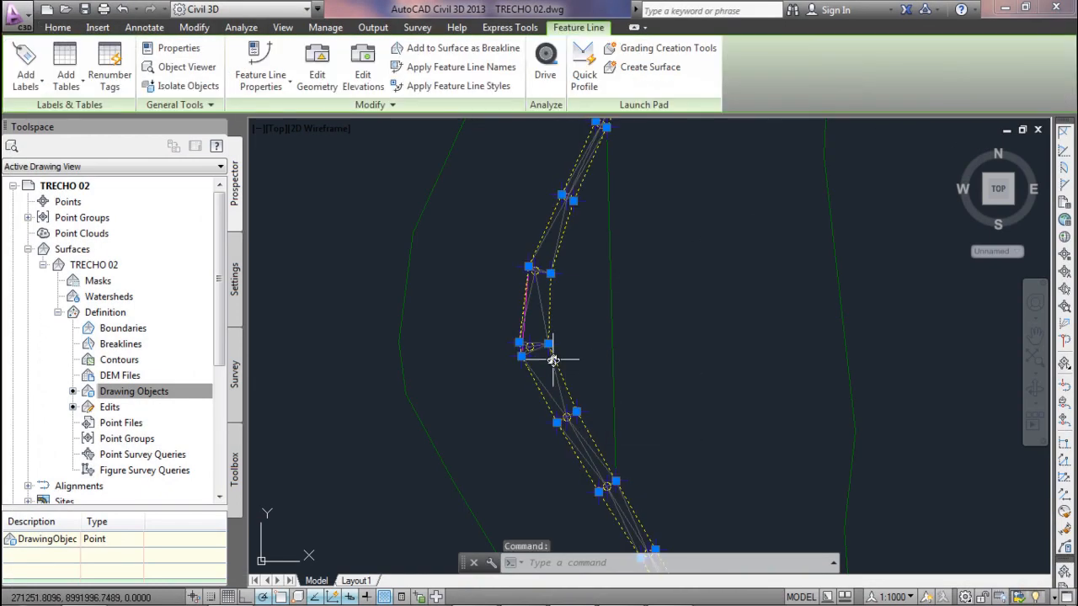
pyautogui.press('Escape')
pyautogui.write('o')
pyautogui.press('Return')
pyautogui.write('30')
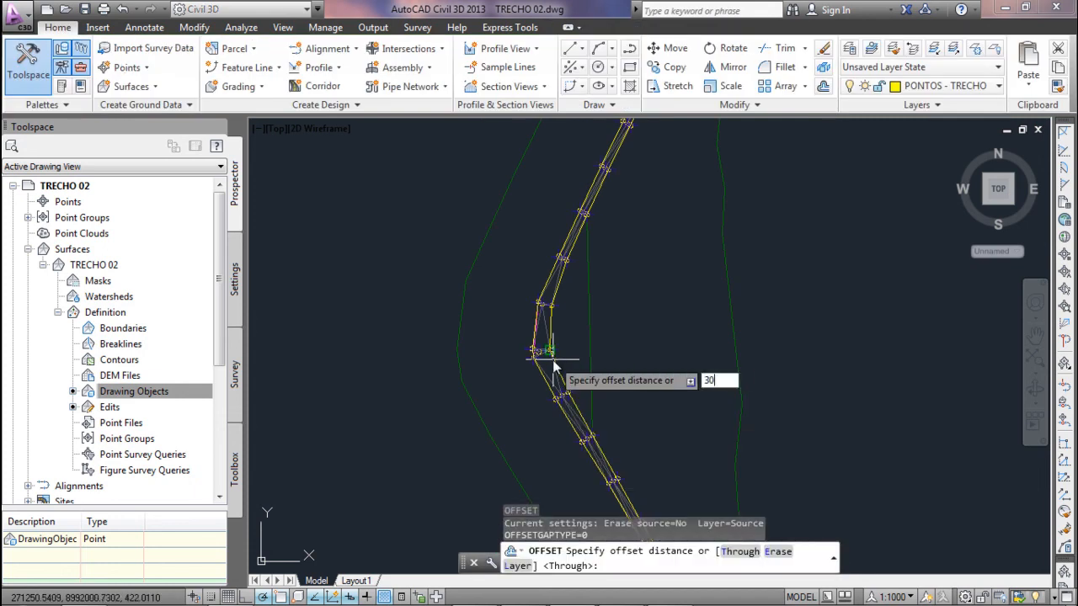
pyautogui.press('Return')
pyautogui.click(553, 361)
pyautogui.click(837, 304)
pyautogui.scroll(-4, 714, 325)
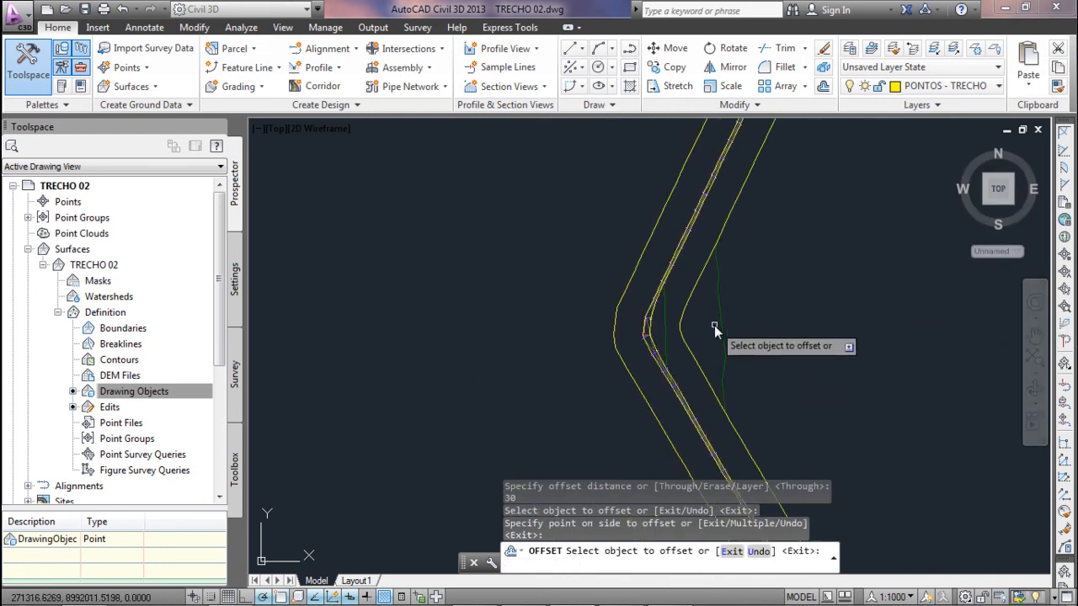
pyautogui.press('Escape')
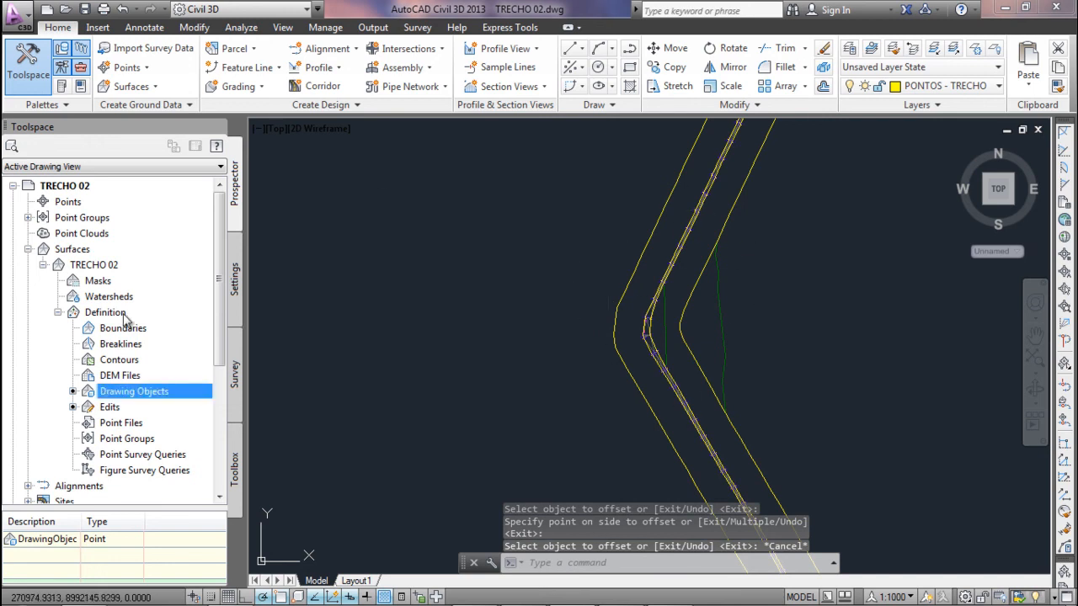
# Add the offset feature line to the TRECHO 02 surface as a Standard breakline with a 1.000 m mid-ordinate distance.
pyautogui.rightClick(104, 345)
pyautogui.click(141, 353)
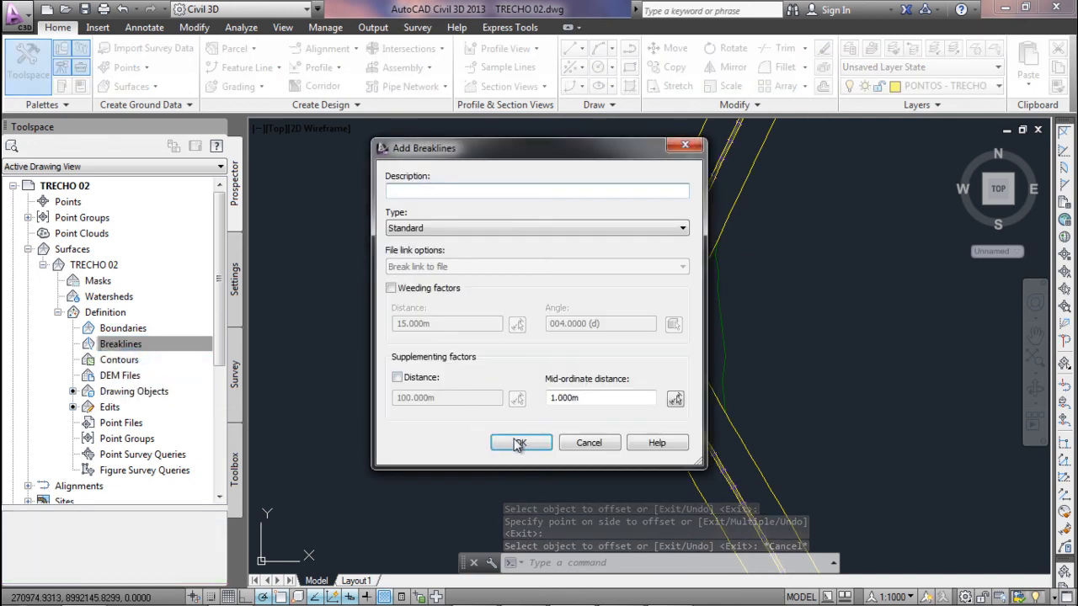
pyautogui.click(523, 444)
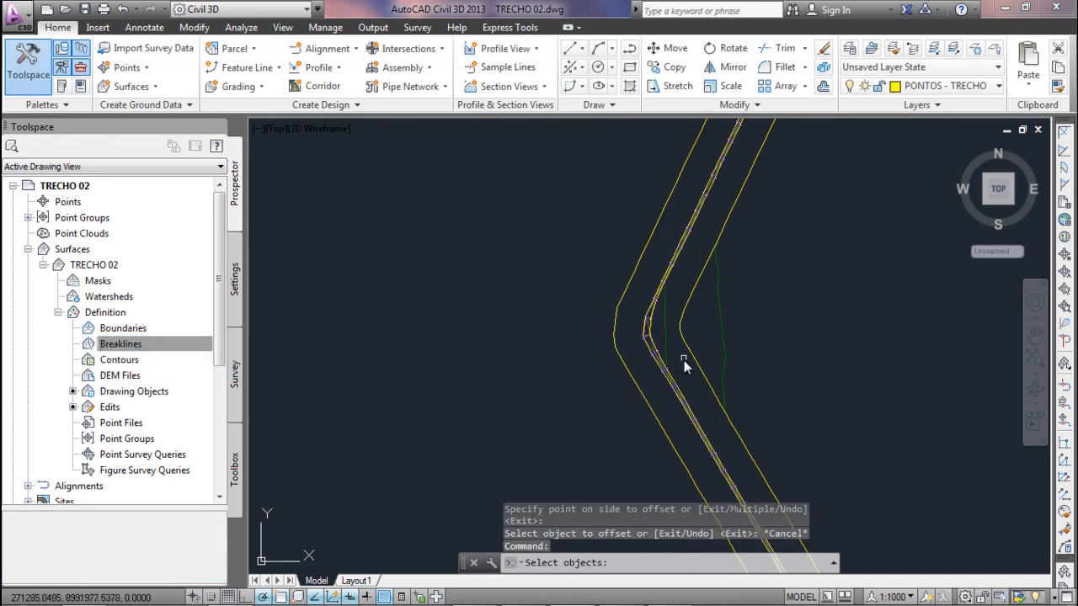
pyautogui.click(687, 347)
pyautogui.press('Return')
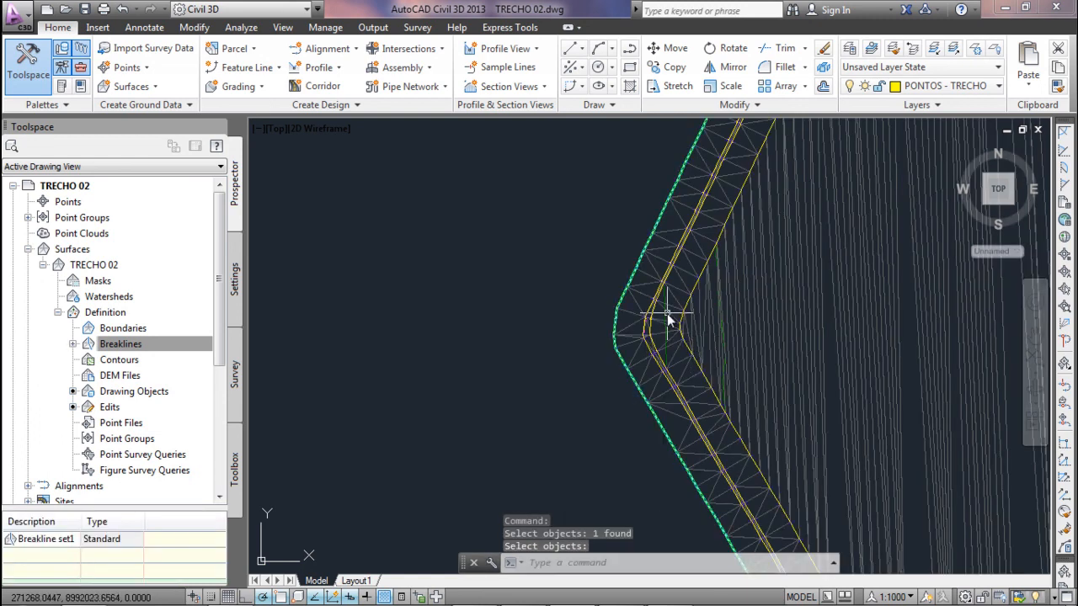
# Delete the TRECHO 02 surface edges that span the open area inside the road bend, outside the offset feature line.
pyautogui.scroll(3, 640, 273)
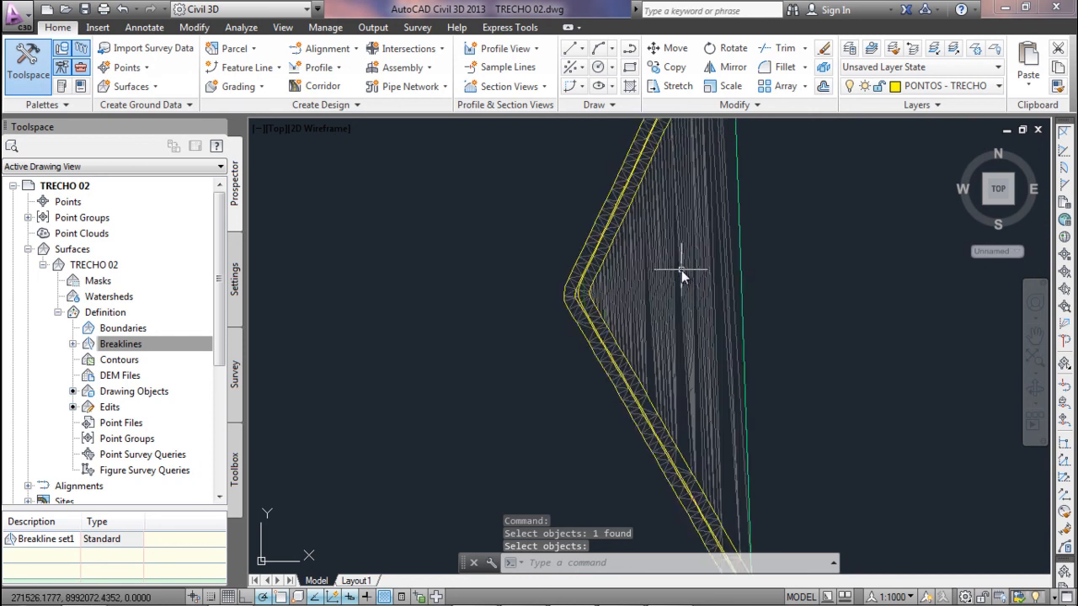
pyautogui.click(681, 270)
pyautogui.click(351, 80)
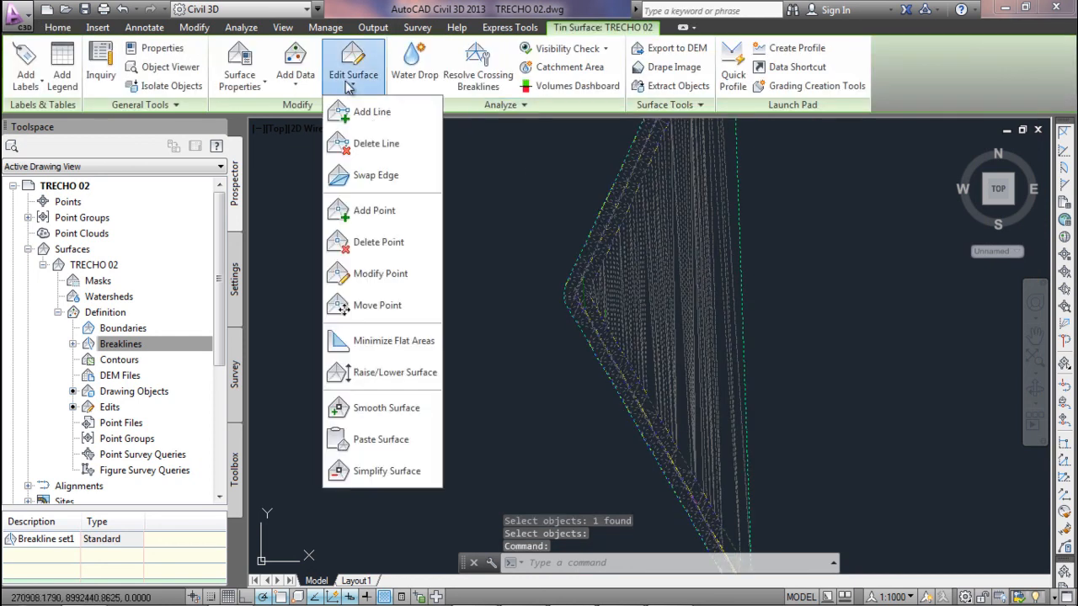
pyautogui.click(375, 143)
pyautogui.click(789, 300)
pyautogui.click(612, 293)
pyautogui.scroll(3, 615, 292)
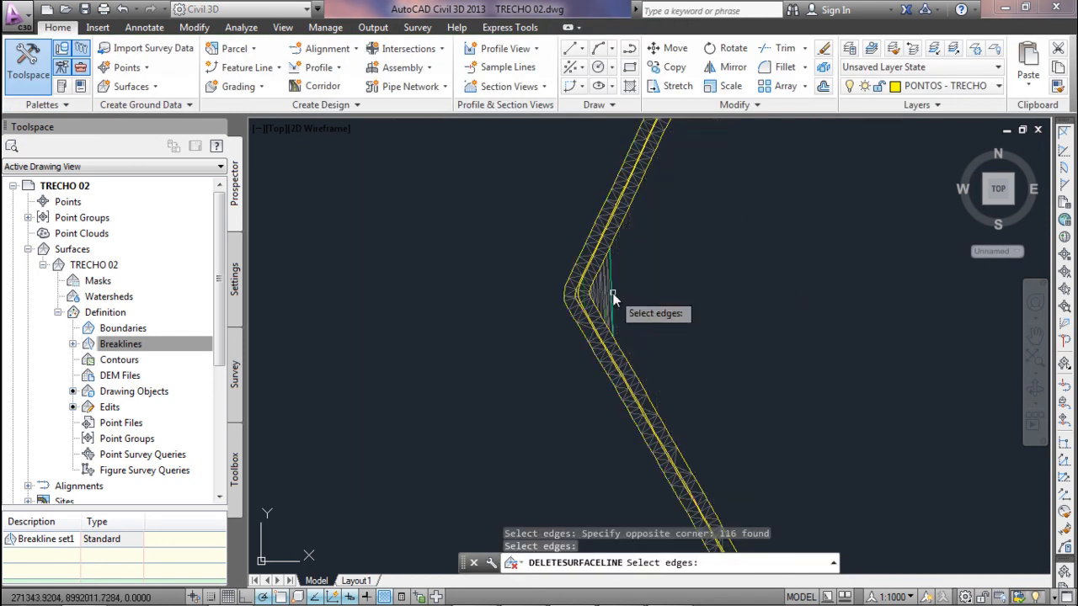
pyautogui.click(622, 288)
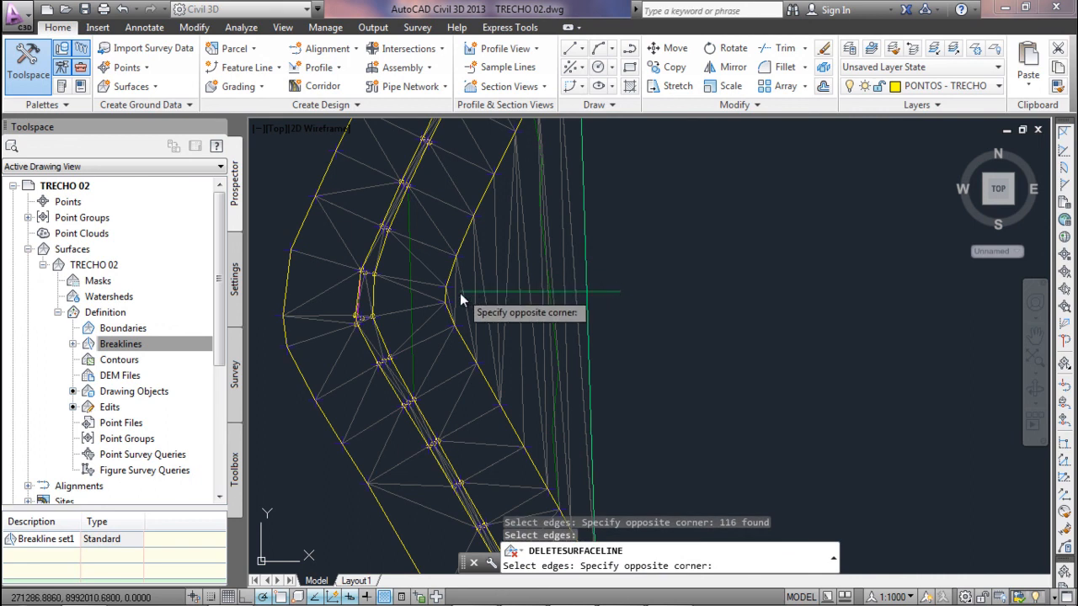
pyautogui.click(461, 294)
pyautogui.scroll(3, 463, 297)
pyautogui.click(468, 298)
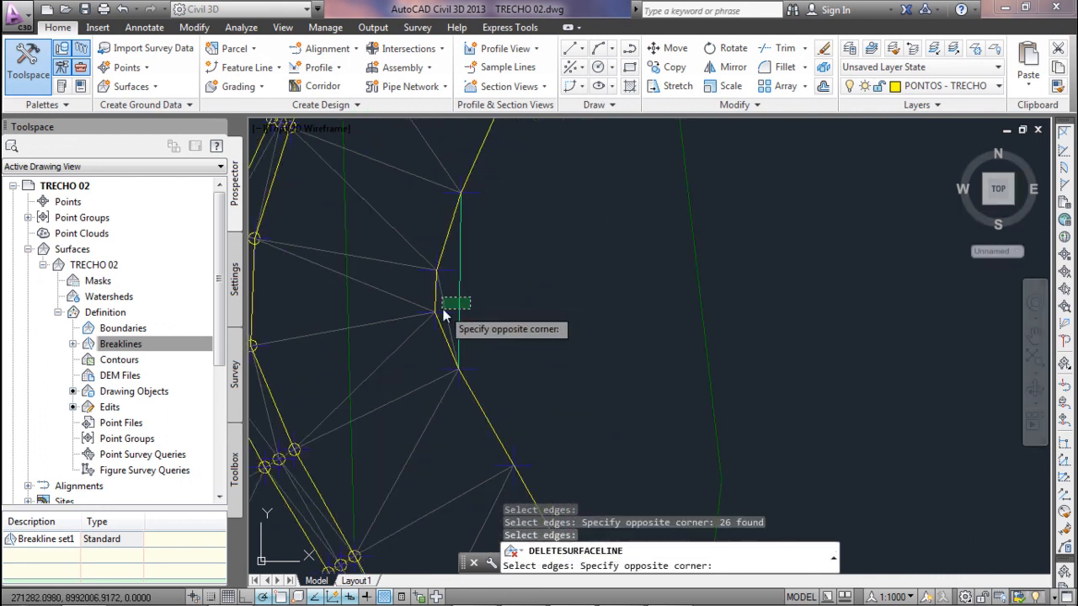
pyautogui.click(449, 307)
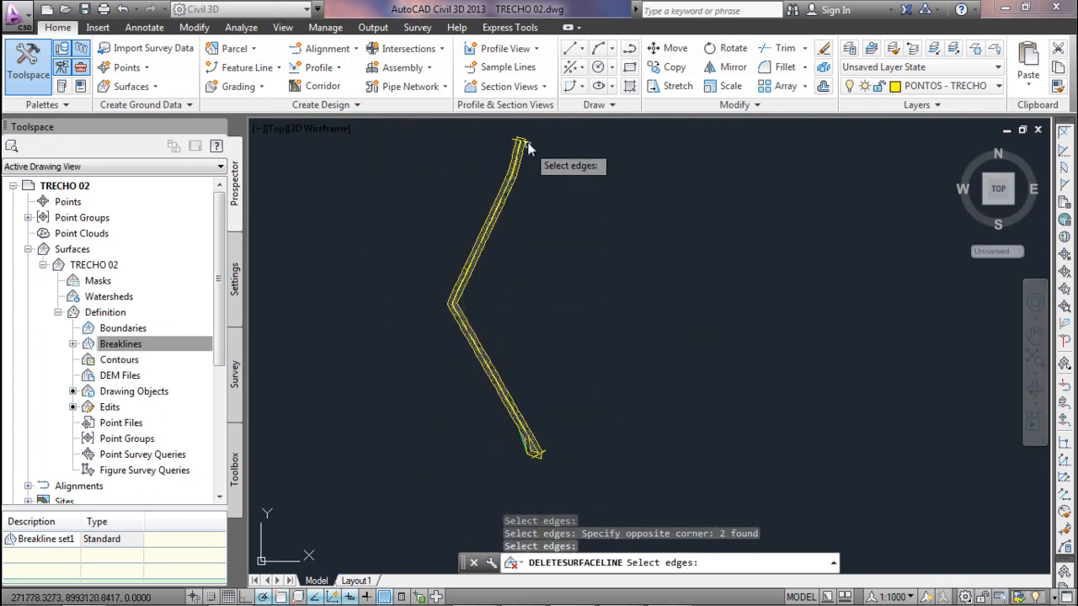
# Delete the surface edges outside the offset feature line near the southern end of the road, beside CASA.
pyautogui.scroll(4, 505, 173)
pyautogui.moveTo(363, 337)
pyautogui.mouseDown(button='middle')
pyautogui.moveTo(481, 230)
pyautogui.moveTo(493, 397)
pyautogui.moveTo(517, 370)
pyautogui.moveTo(549, 496)
pyautogui.moveTo(524, 390)
pyautogui.mouseUp(button='middle')
pyautogui.scroll(6, 524, 390)
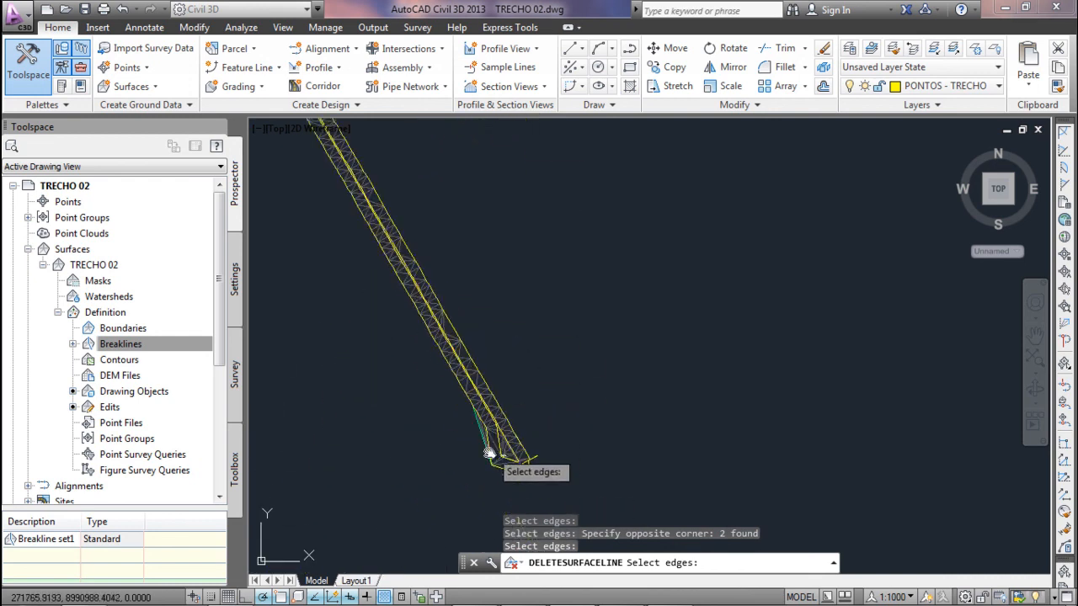
pyautogui.click(482, 286)
pyautogui.click(414, 289)
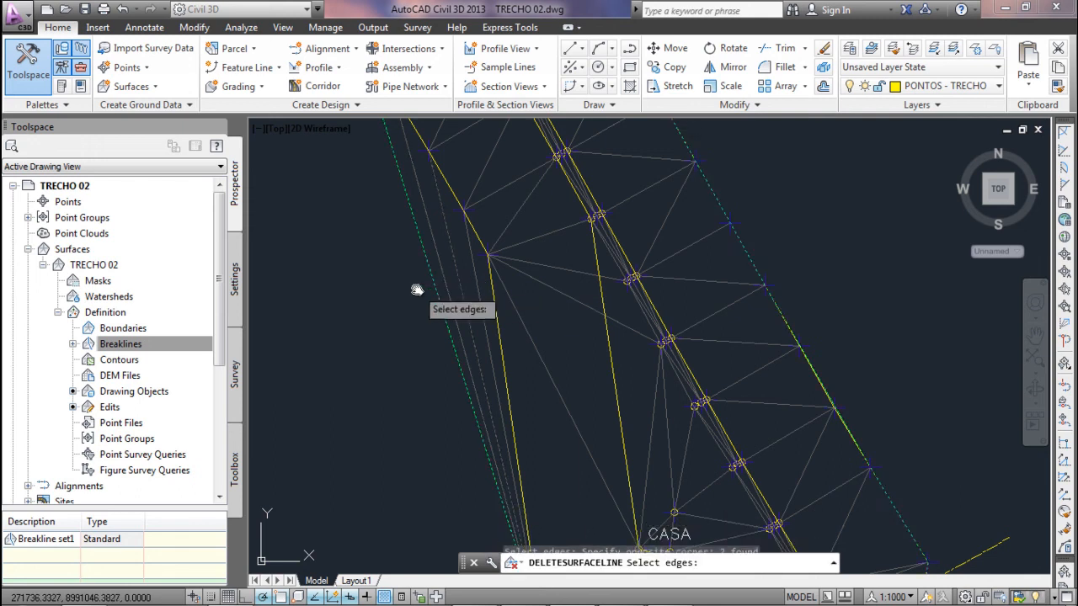
pyautogui.scroll(-10, 460, 305)
pyautogui.moveTo(461, 256)
pyautogui.mouseDown(button='middle')
pyautogui.moveTo(524, 378)
pyautogui.moveTo(567, 413)
pyautogui.mouseUp(button='middle')
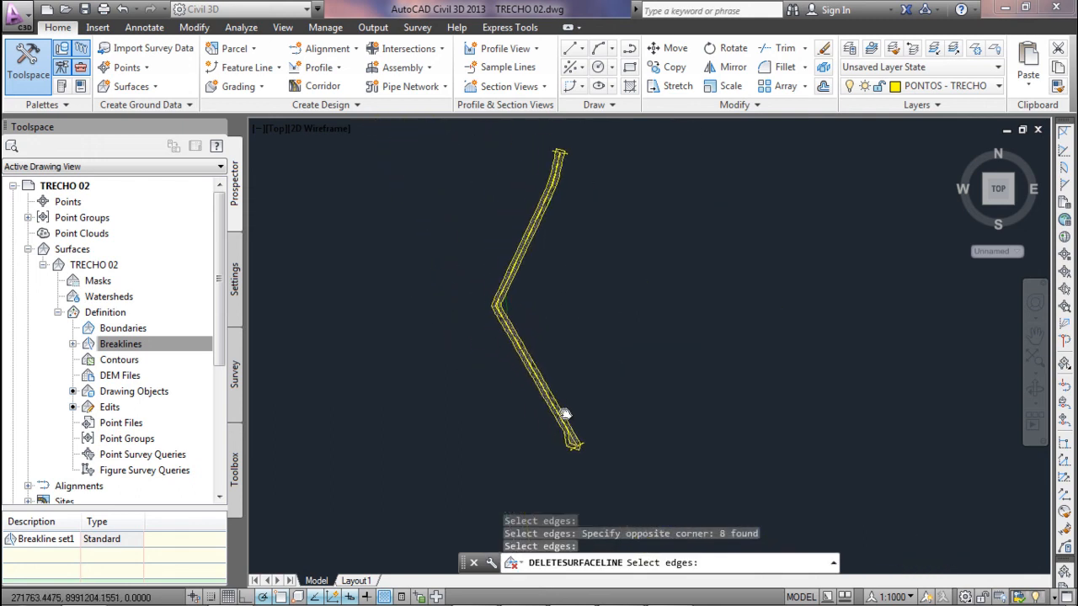
pyautogui.press('Escape')
# Save and close the TRECHO 02 drawing, and open the TRECHO 03 drawing from the Pista simples folder.
pyautogui.click(85, 9)
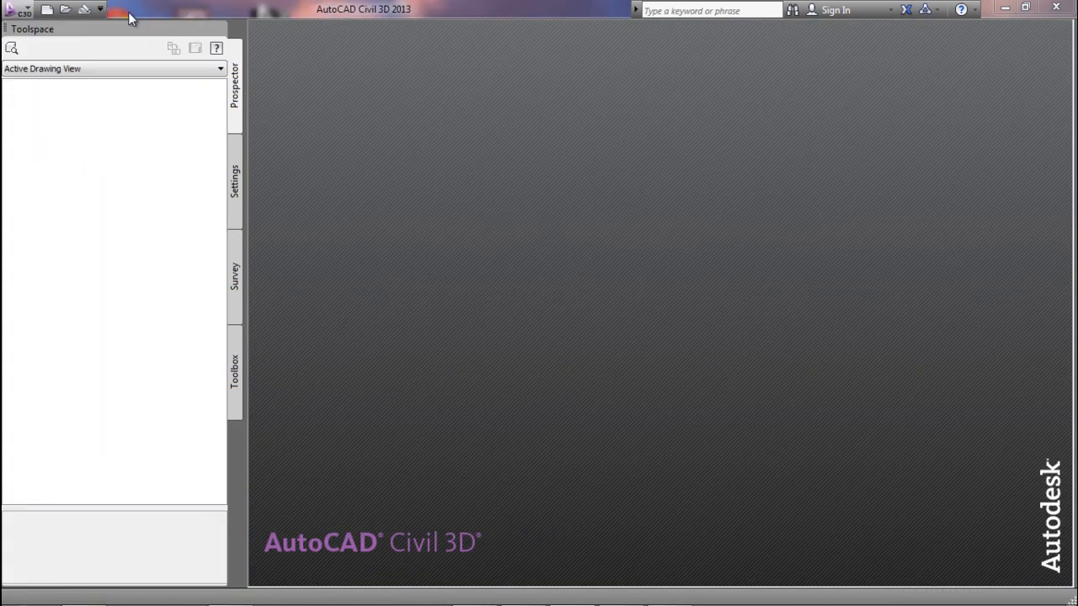
pyautogui.click(64, 9)
pyautogui.click(455, 224)
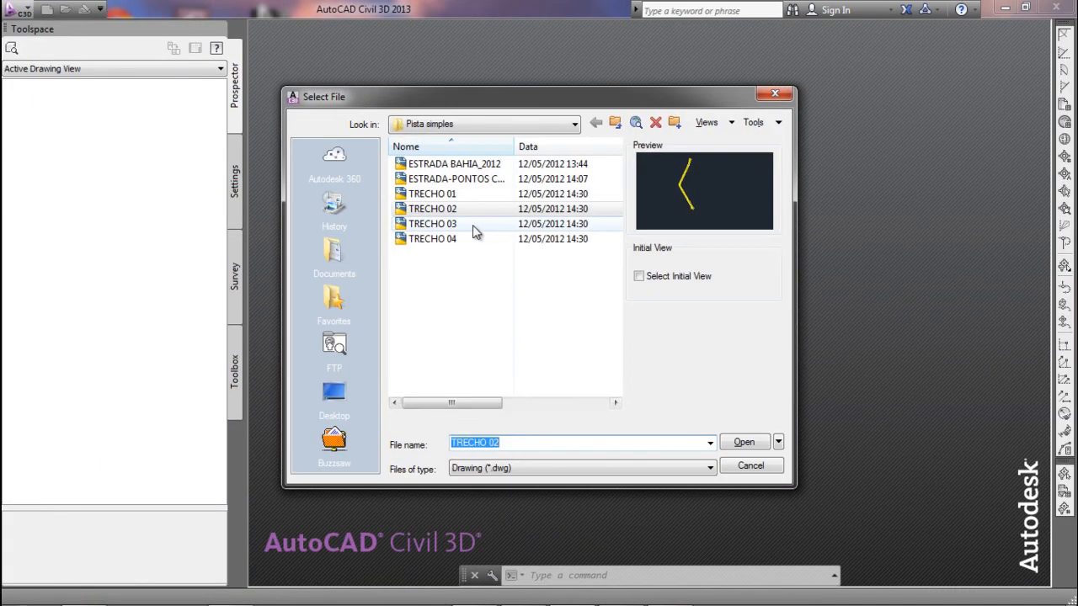
pyautogui.click(762, 441)
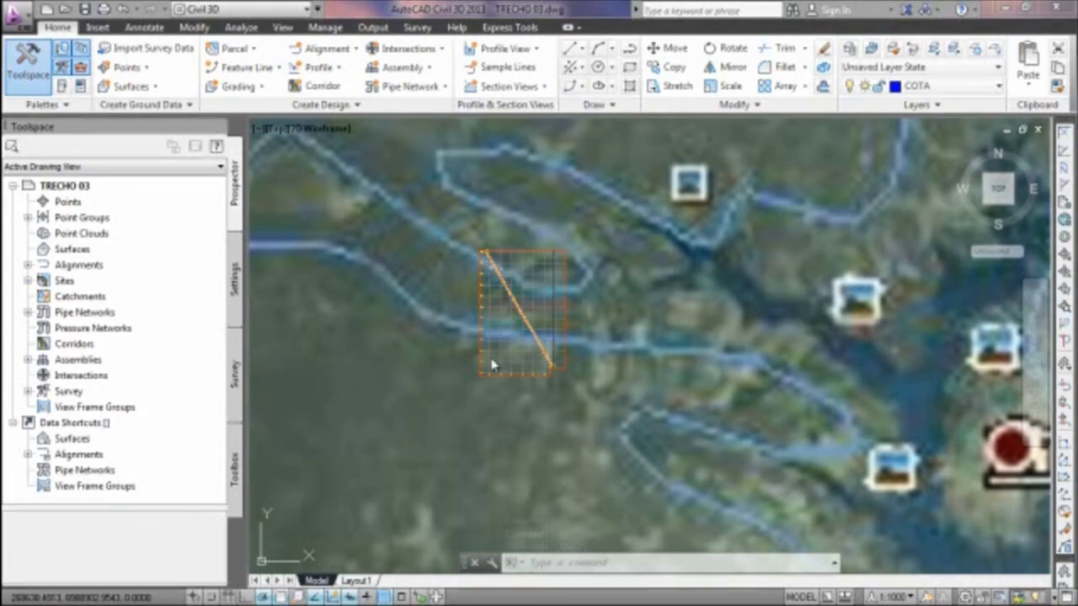
pyautogui.scroll(4, 506, 349)
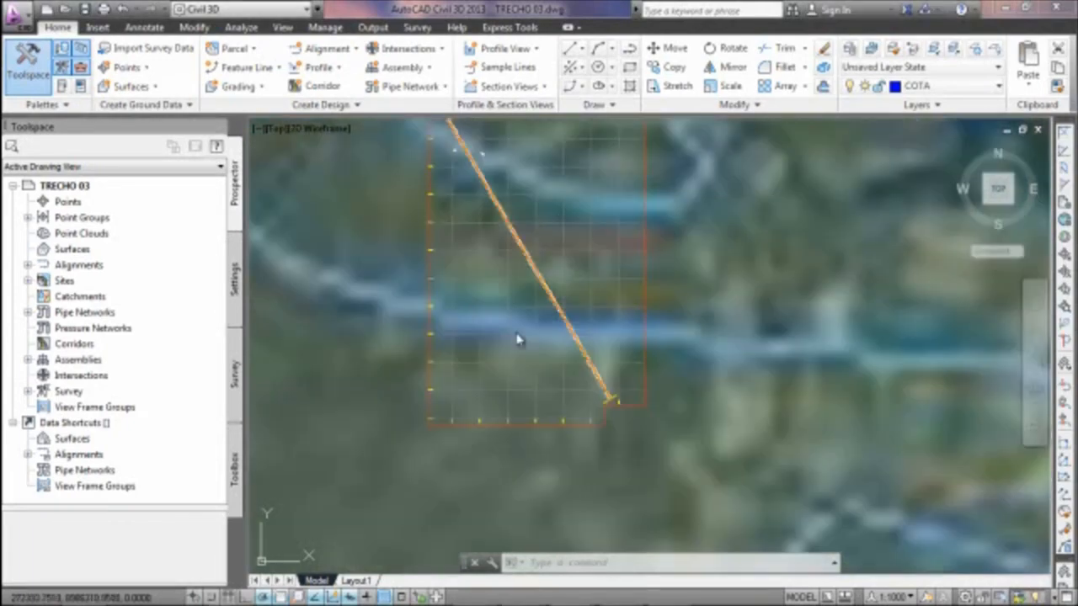
pyautogui.scroll(-2, 555, 297)
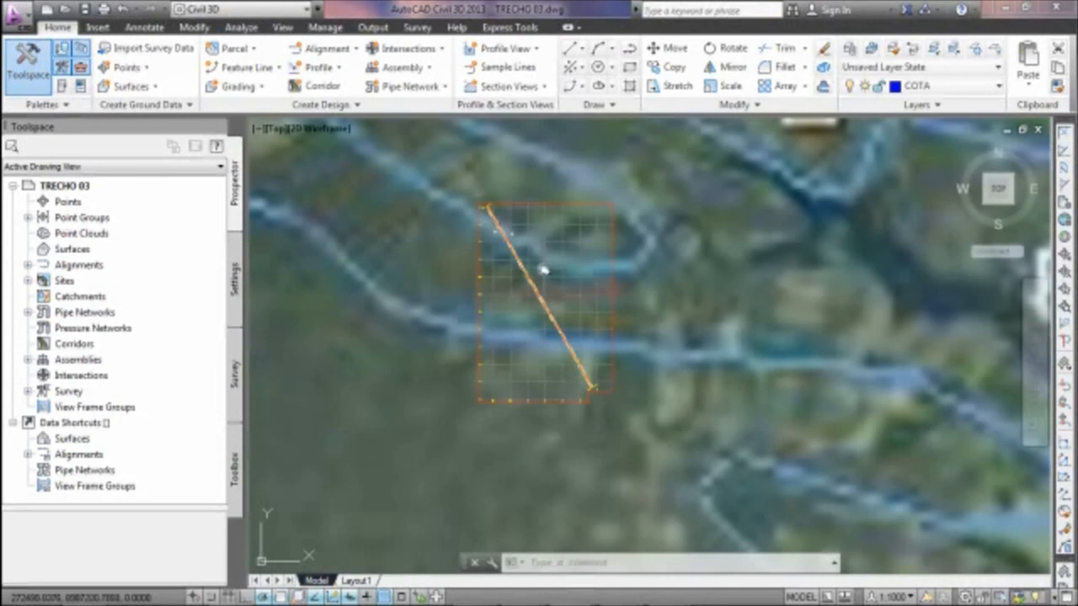
pyautogui.scroll(4, 571, 295)
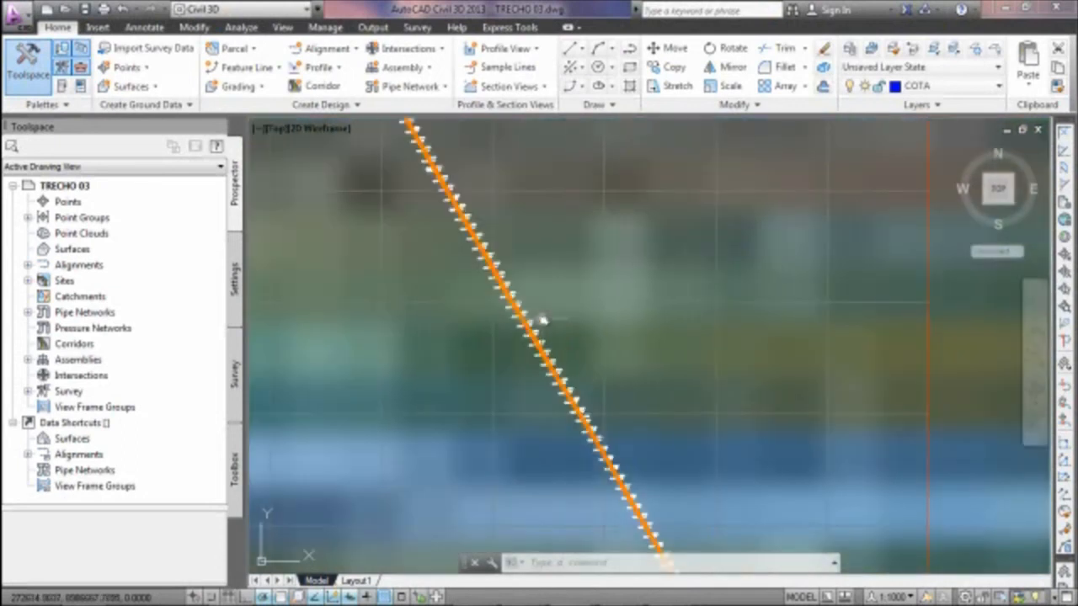
pyautogui.scroll(-2, 544, 318)
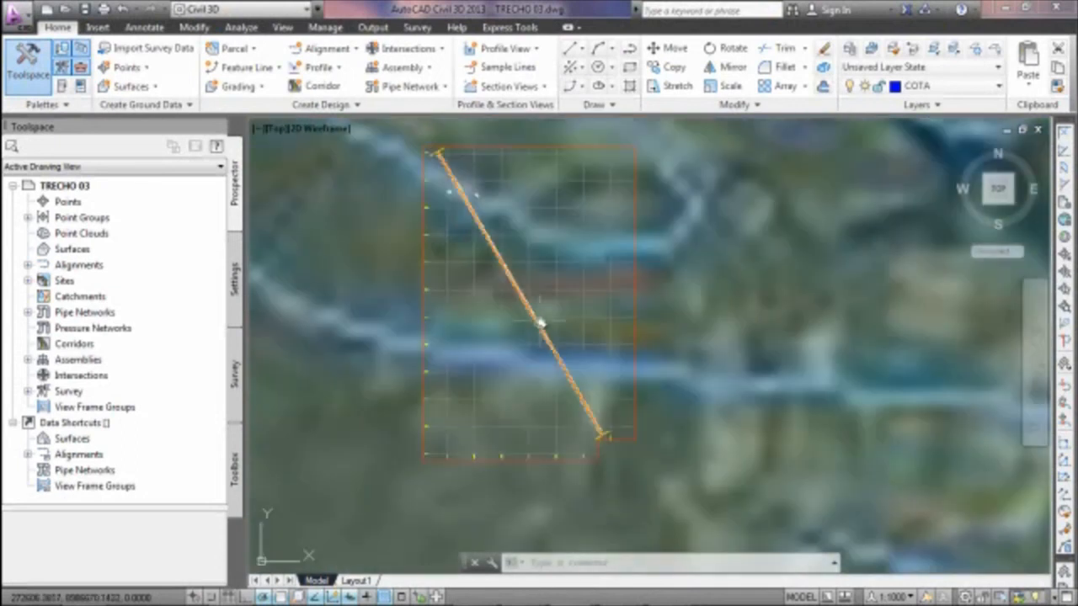
# Start a new TIN surface and create a layer named TN as the base layer for the surface.
pyautogui.rightClick(71, 249)
pyautogui.click(118, 260)
pyautogui.click(520, 245)
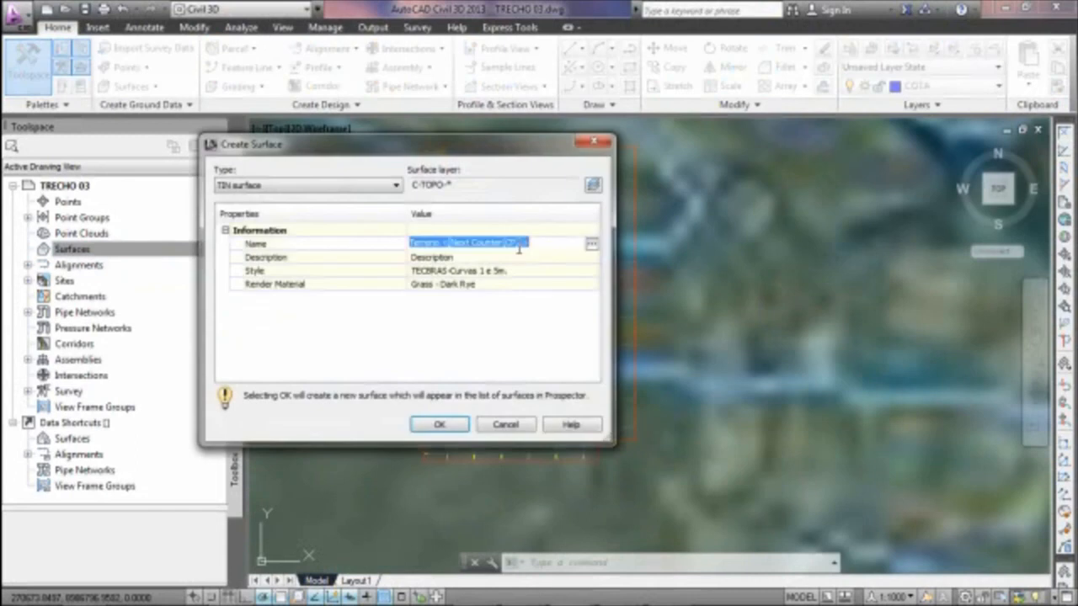
pyautogui.write('TN')
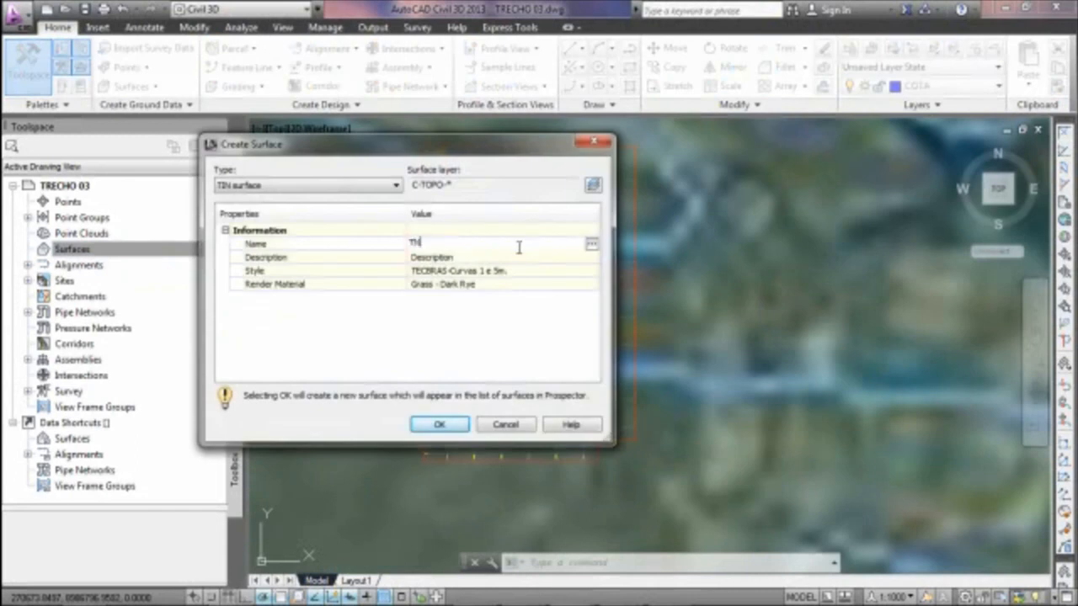
pyautogui.click(592, 187)
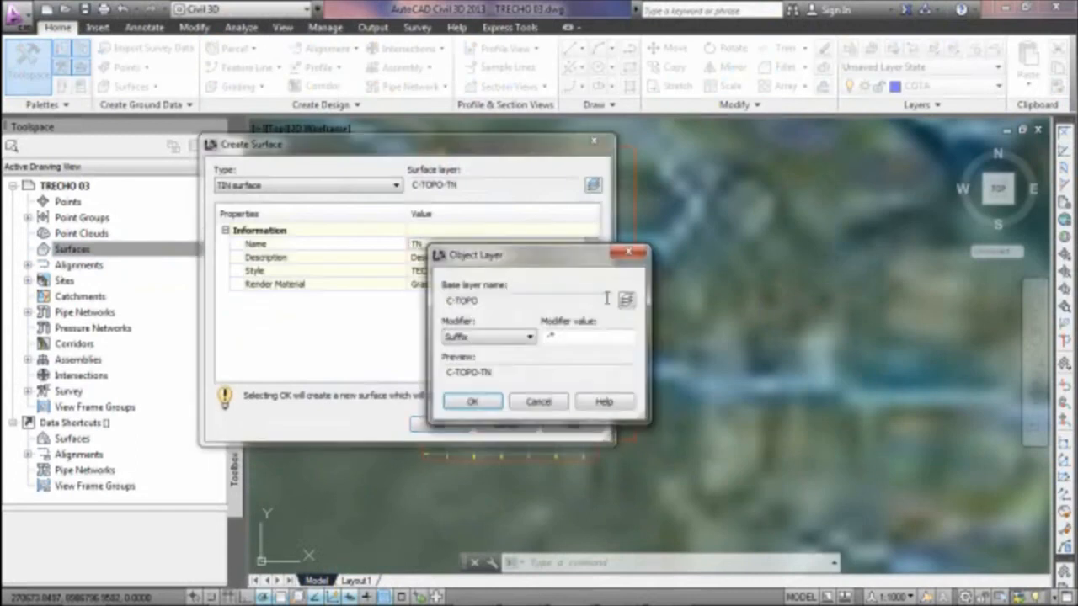
pyautogui.click(628, 304)
pyautogui.click(754, 209)
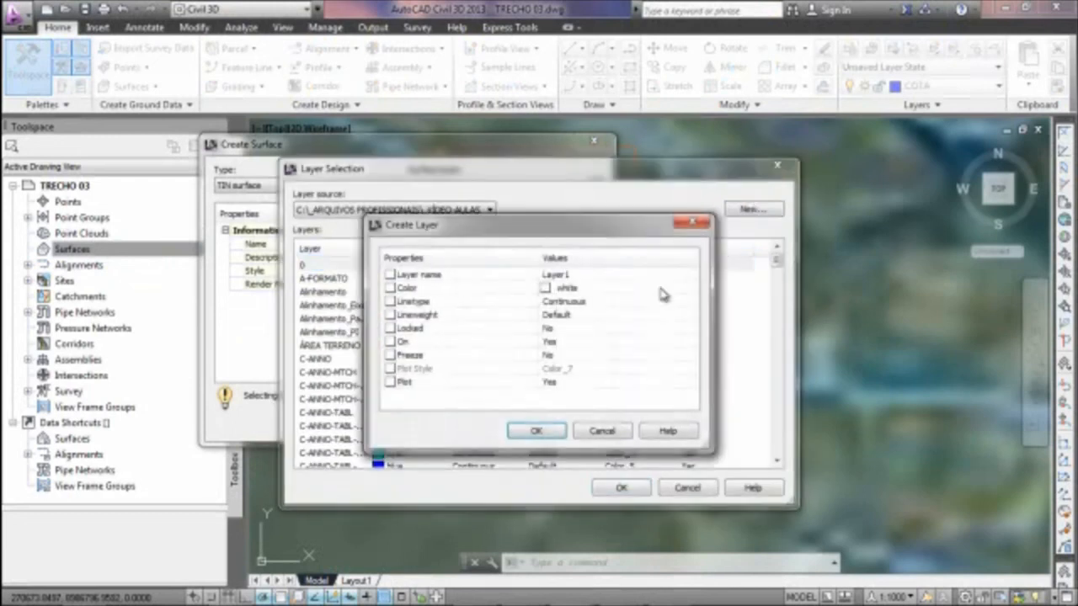
pyautogui.click(580, 276)
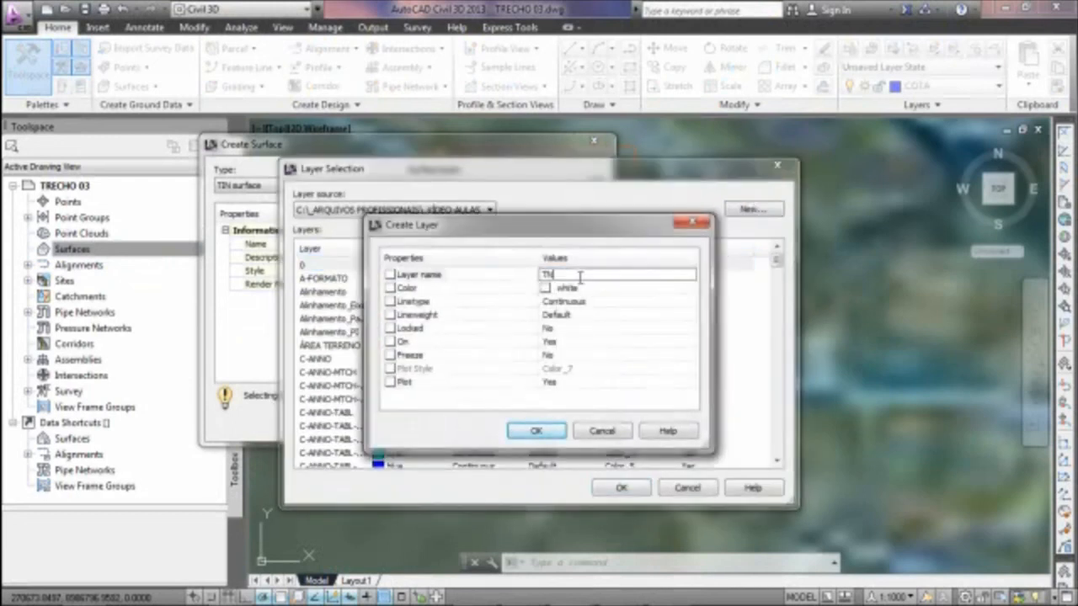
pyautogui.click(543, 433)
pyautogui.click(621, 488)
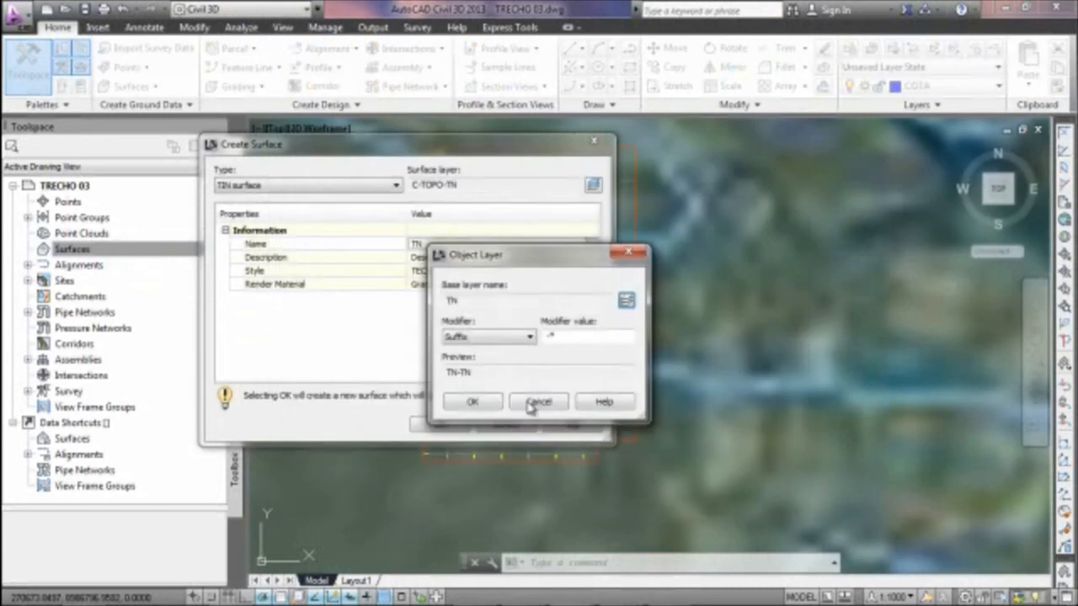
pyautogui.click(470, 404)
# Name the TIN surface TRECHO 03, create it, and expand the surfaces collection.
pyautogui.click(426, 243)
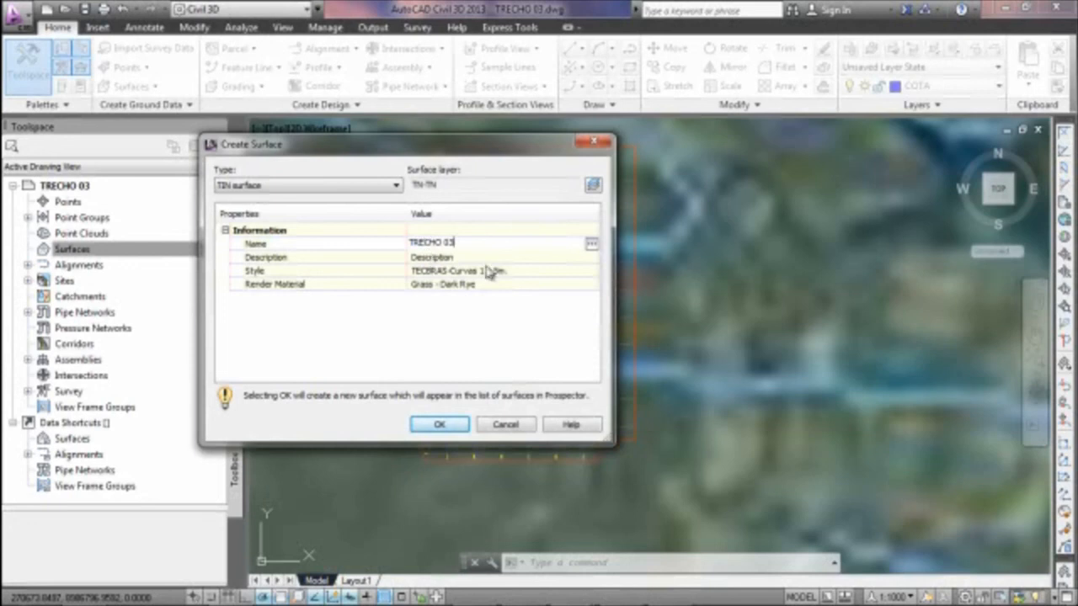
pyautogui.press('Return')
pyautogui.click(438, 427)
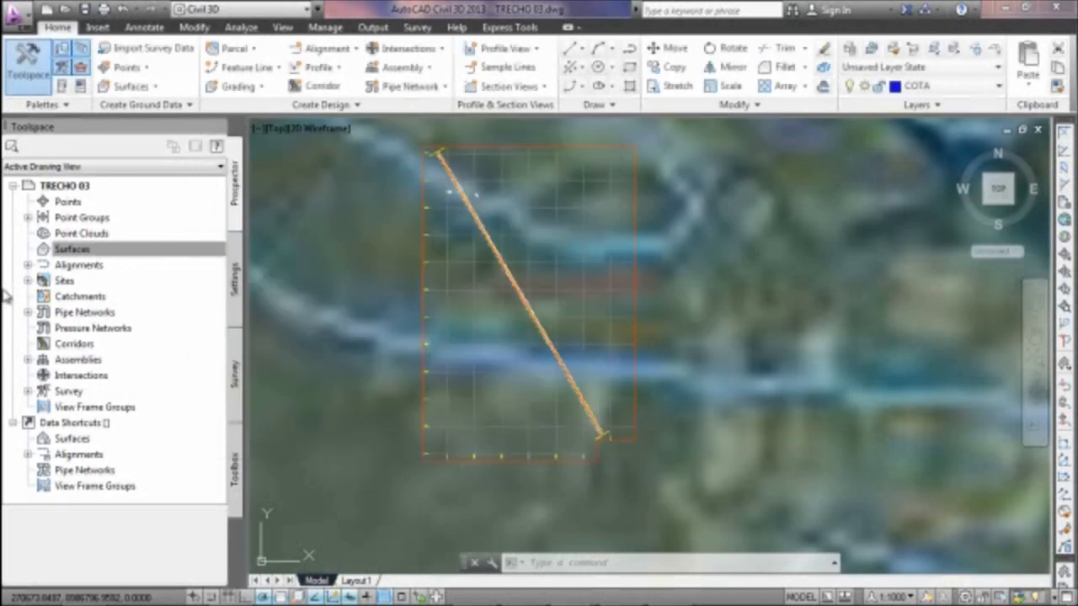
pyautogui.click(28, 249)
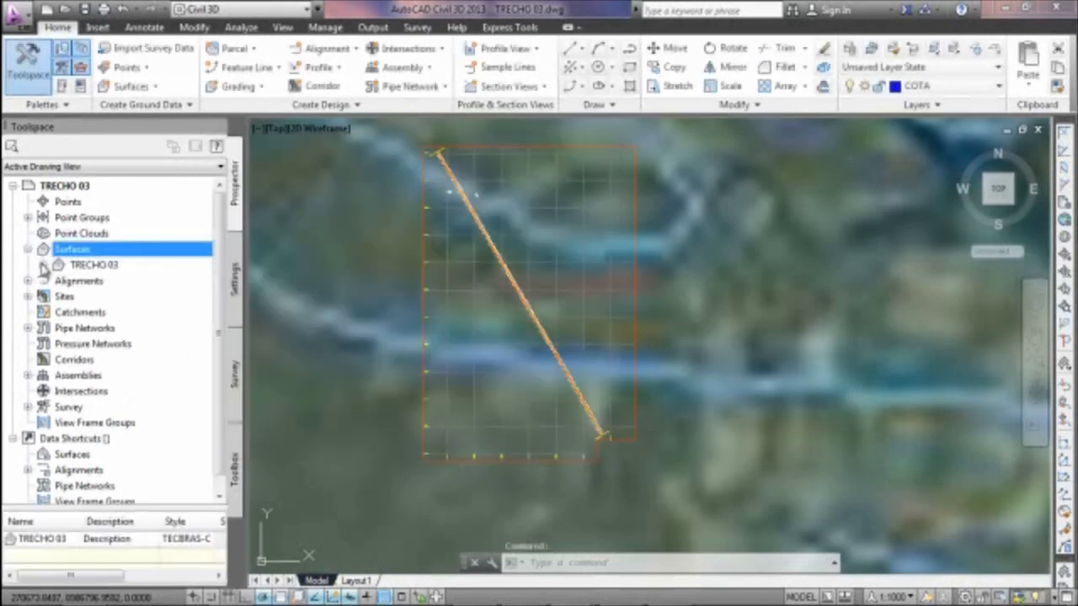
# Add all point objects along the road to the TRECHO 03 surface definition as drawing objects of type Points.
pyautogui.click(43, 265)
pyautogui.click(59, 313)
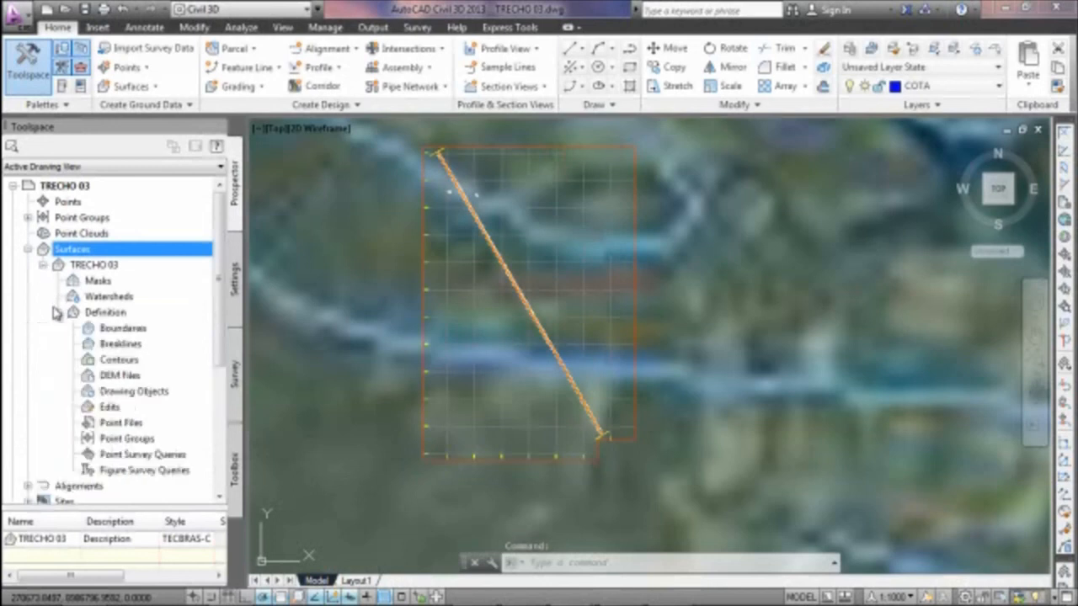
pyautogui.rightClick(130, 393)
pyautogui.click(180, 403)
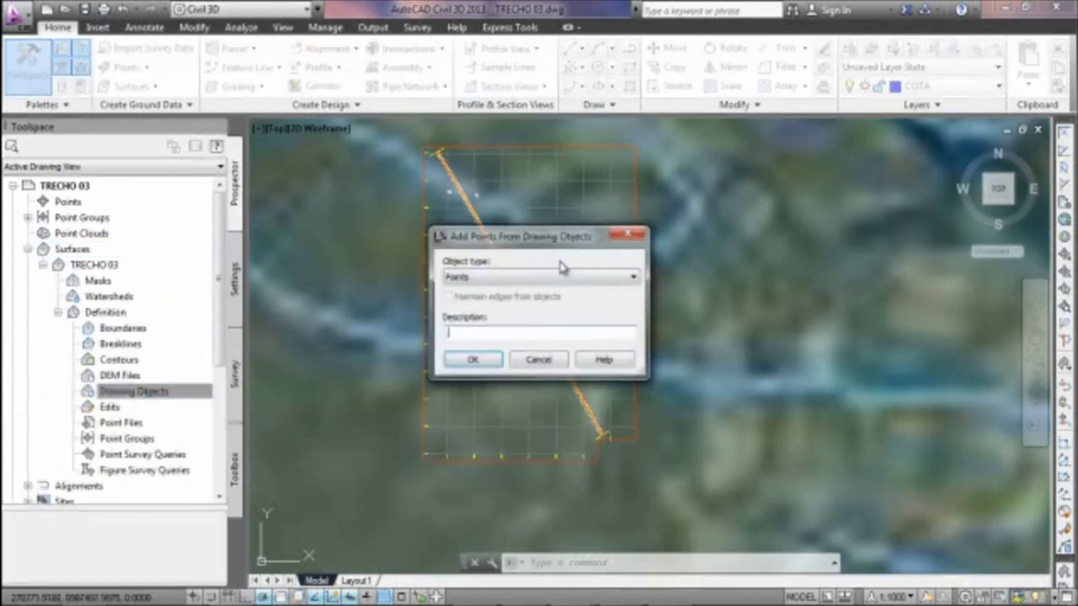
pyautogui.click(473, 359)
pyautogui.scroll(-2, 442, 337)
pyautogui.click(366, 186)
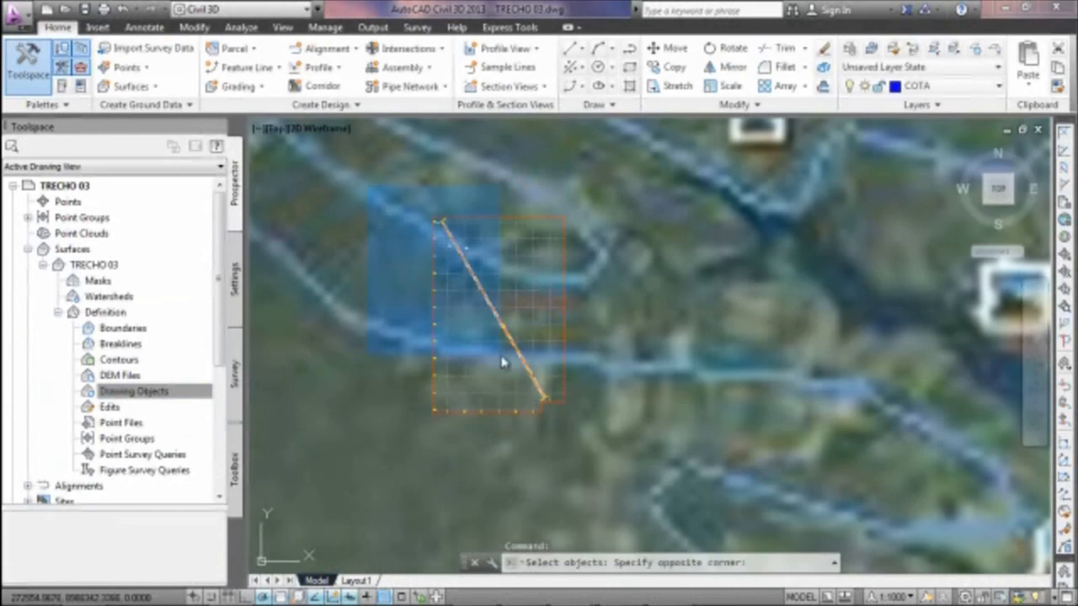
pyautogui.click(601, 447)
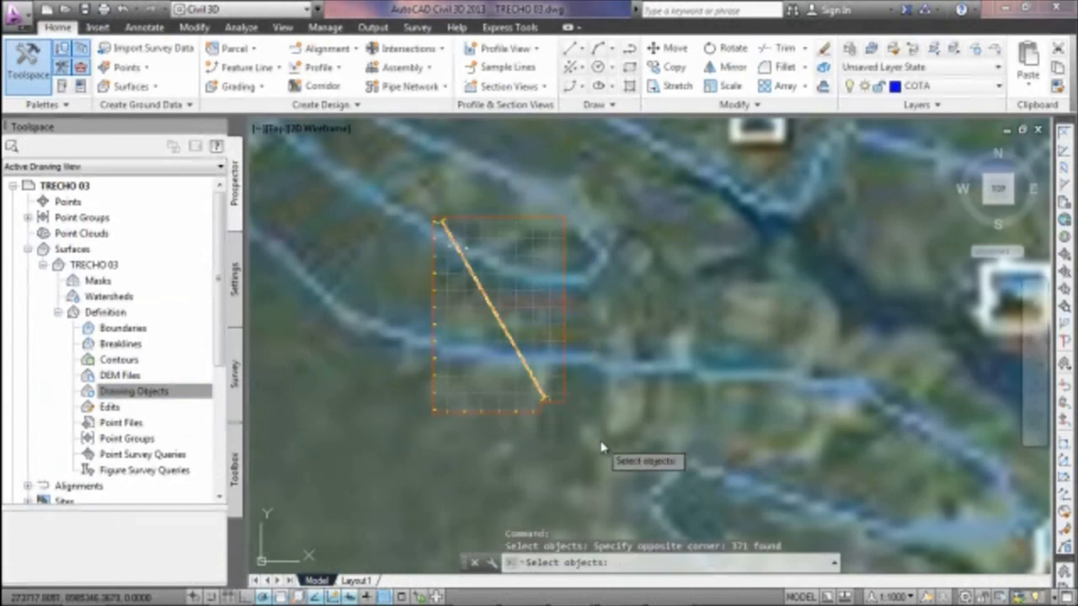
pyautogui.press('Return')
# Set the TRECHO 03 surface style to Triangles ONLY in the surface properties.
pyautogui.scroll(4, 460, 256)
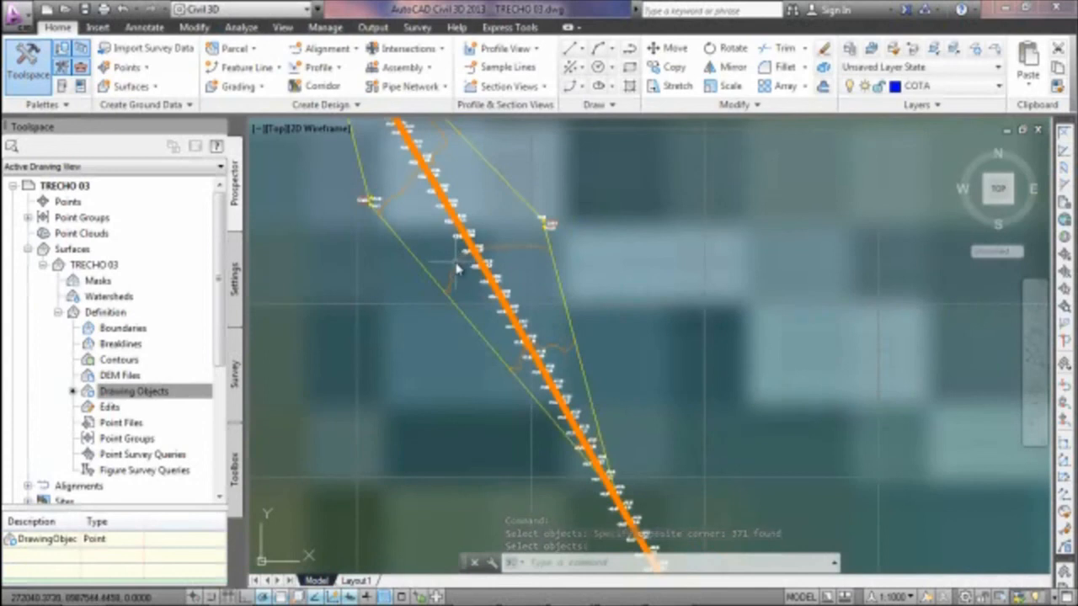
pyautogui.click(455, 264)
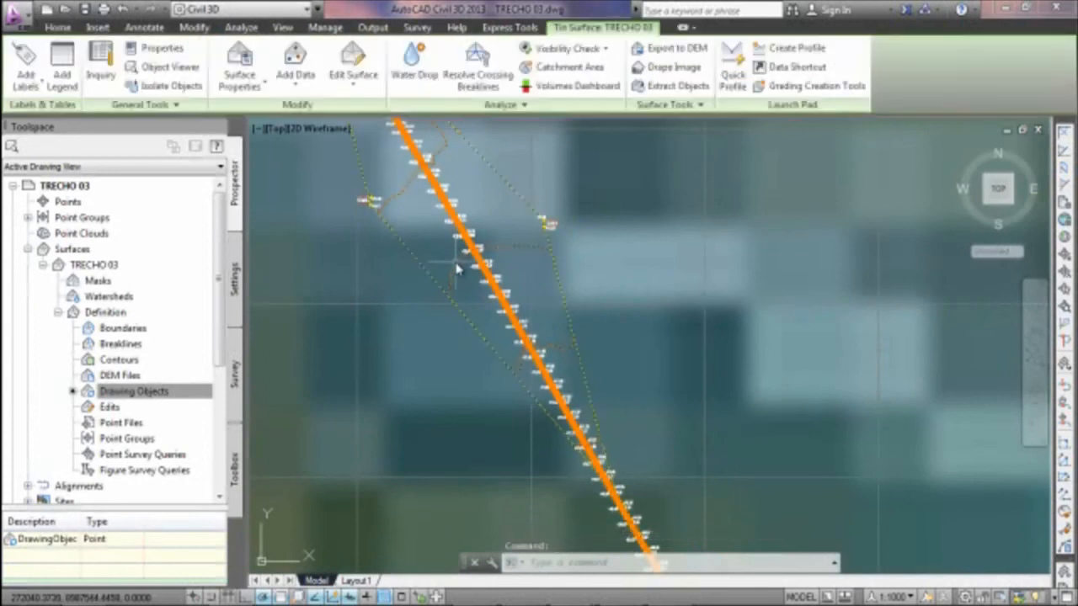
pyautogui.scroll(-3, 456, 263)
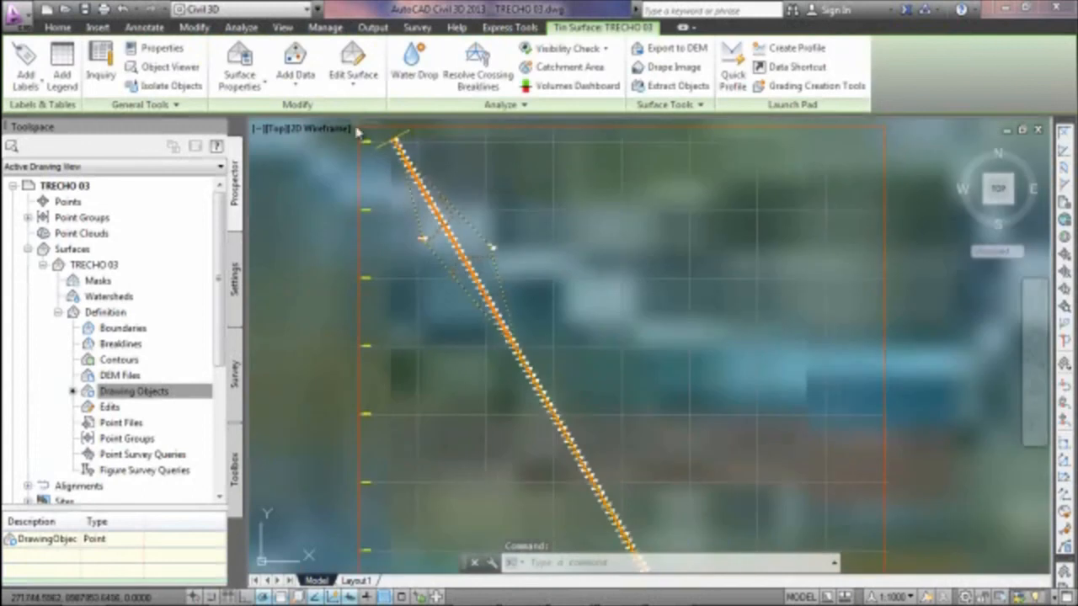
pyautogui.rightClick(416, 211)
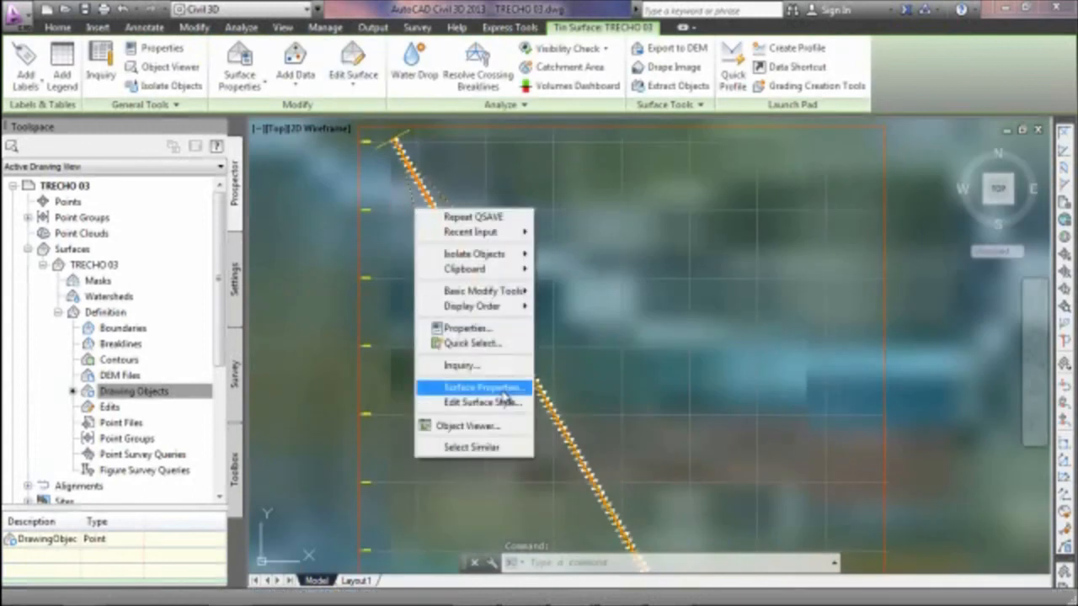
pyautogui.click(506, 396)
pyautogui.click(396, 315)
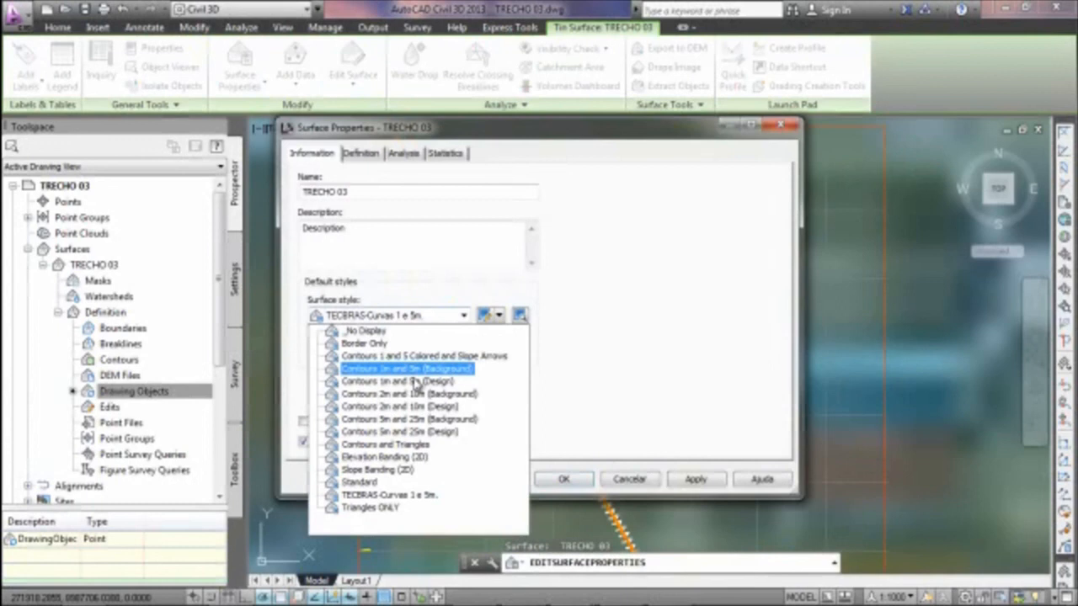
pyautogui.click(384, 507)
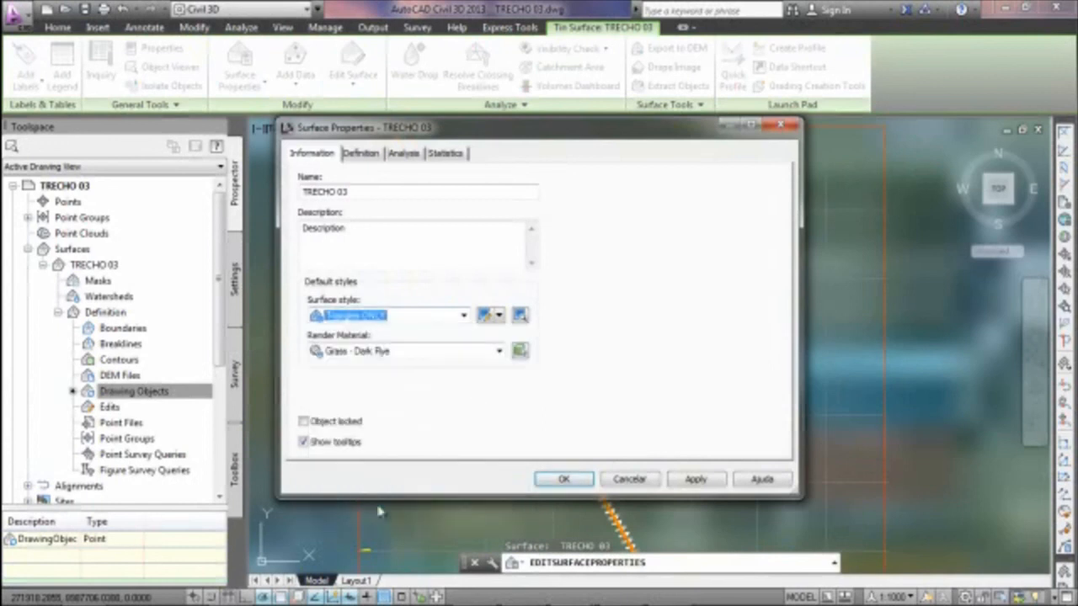
pyautogui.click(580, 486)
# Try to freeze the layer of the elevation labels along the road by picking a label.
pyautogui.moveTo(497, 305)
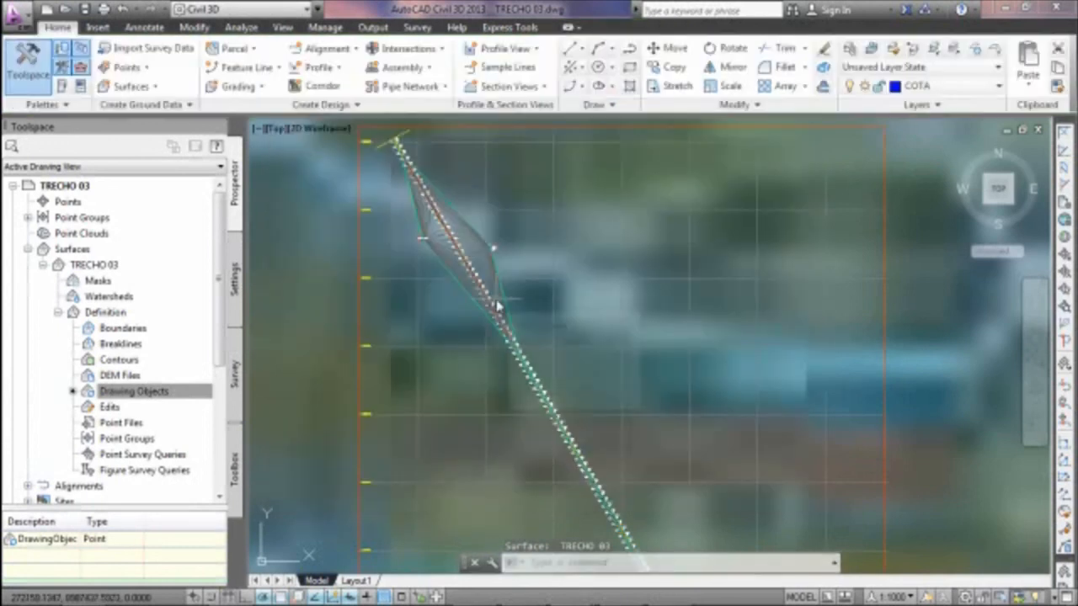
pyautogui.write('LAYISO')
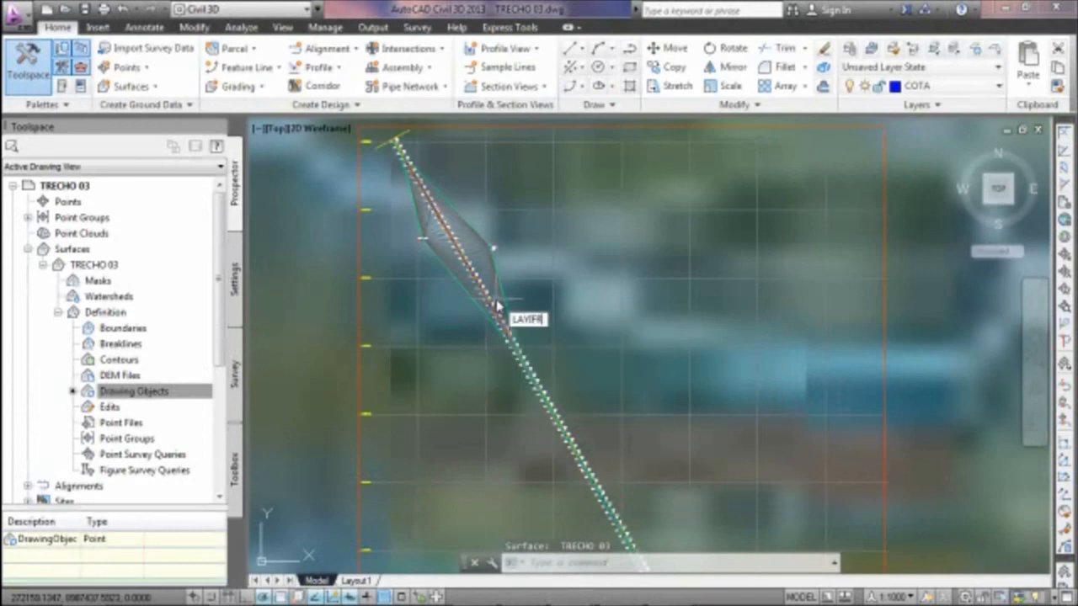
pyautogui.write('Z')
pyautogui.press('Return')
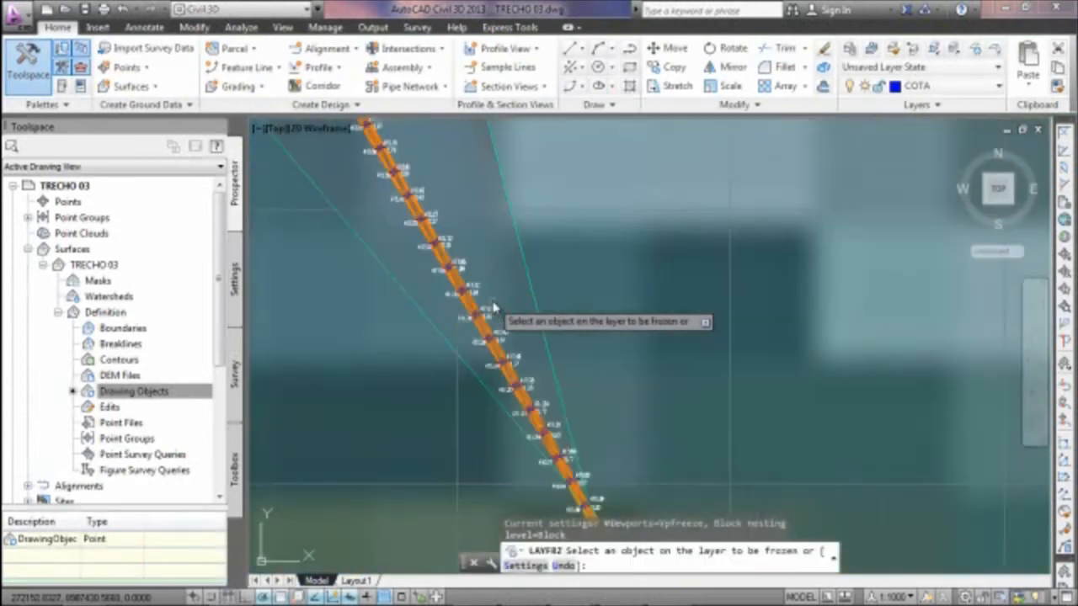
pyautogui.scroll(4, 493, 316)
pyautogui.click(476, 342)
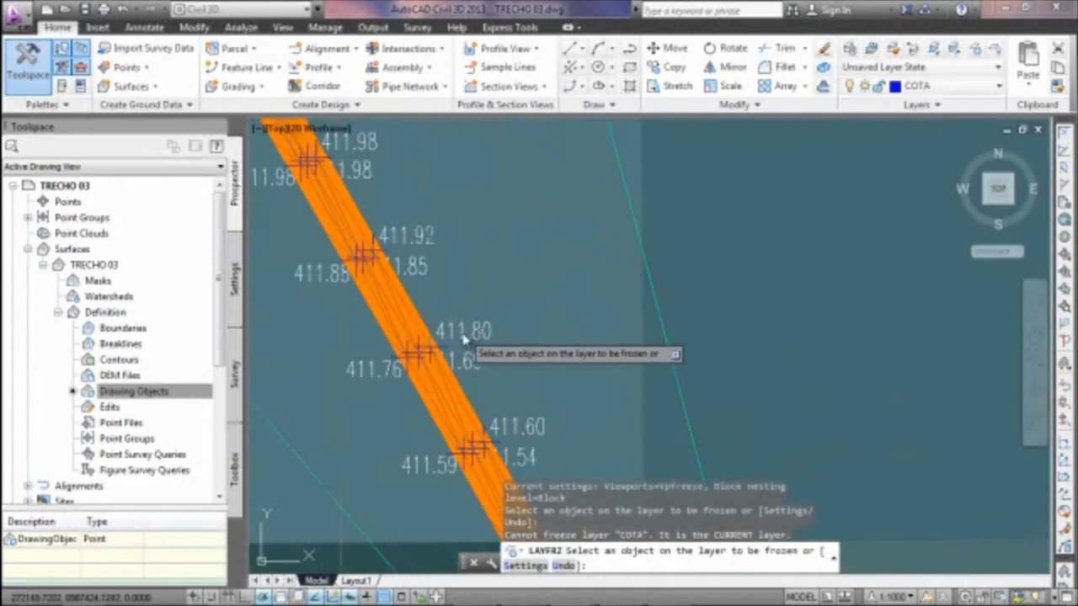
pyautogui.click(464, 340)
pyautogui.scroll(-5, 461, 339)
pyautogui.press('Escape')
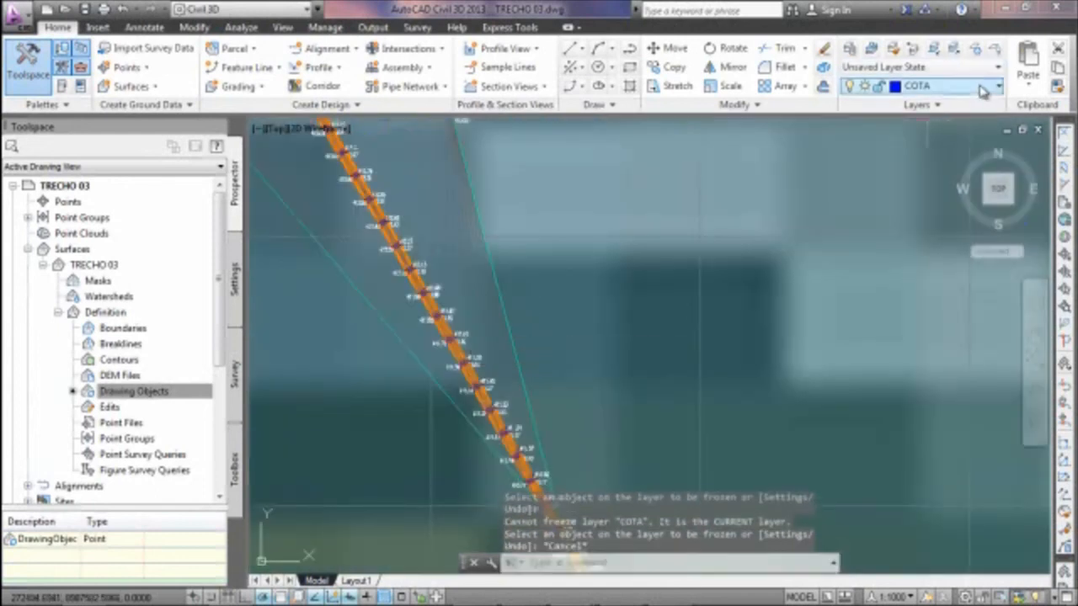
# Make layer 0 current and freeze the COTA layer by picking an elevation label on the road.
pyautogui.click(979, 87)
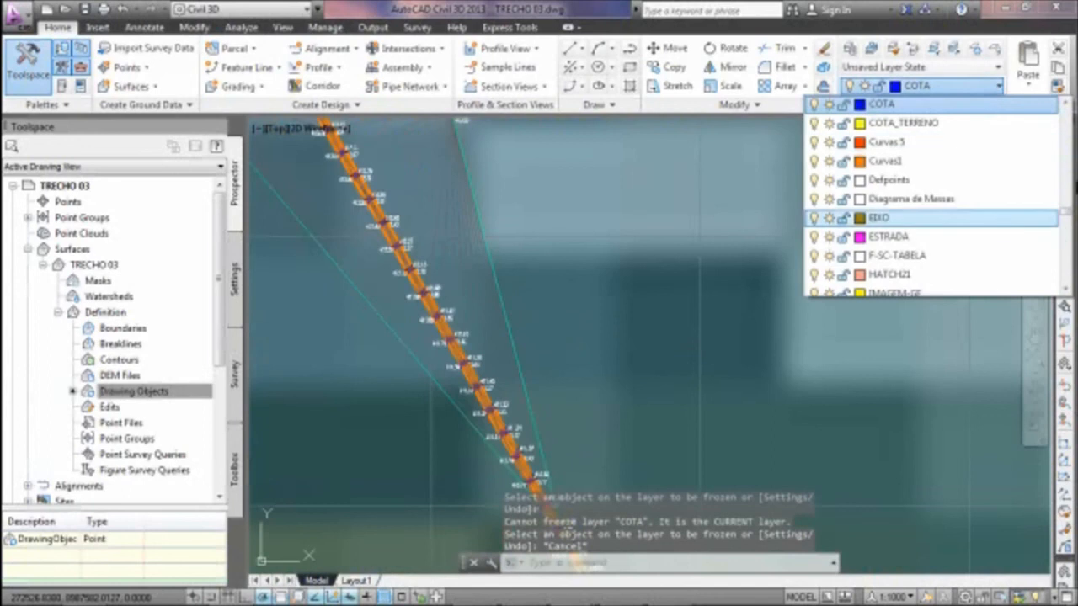
pyautogui.moveTo(1068, 217); pyautogui.dragTo(1062, 101)
pyautogui.click(831, 103)
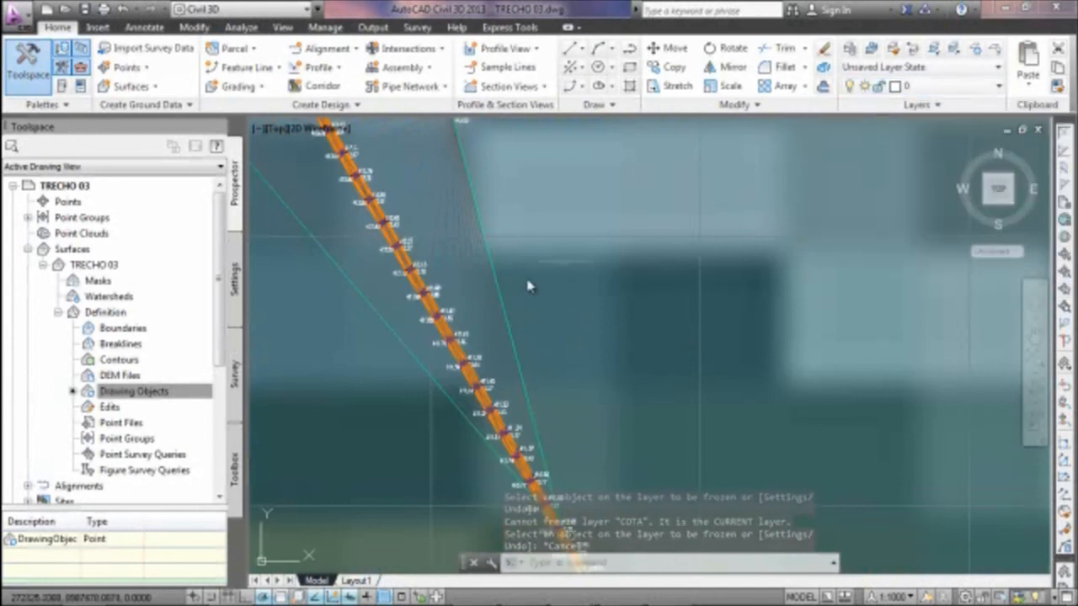
pyautogui.scroll(3, 432, 319)
pyautogui.scroll(4, 431, 318)
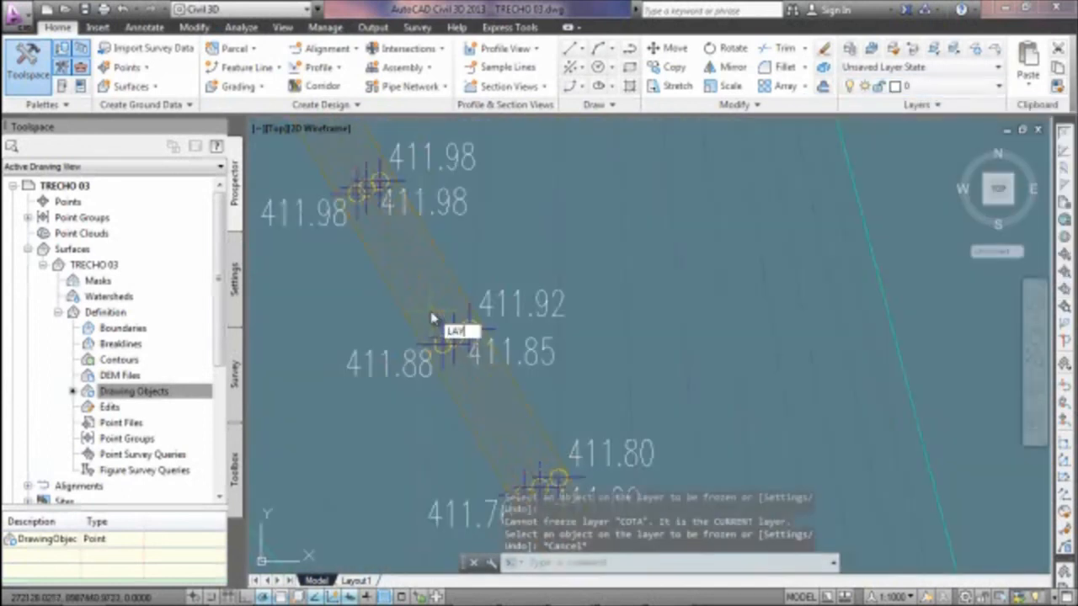
pyautogui.press('Return')
pyautogui.click(455, 320)
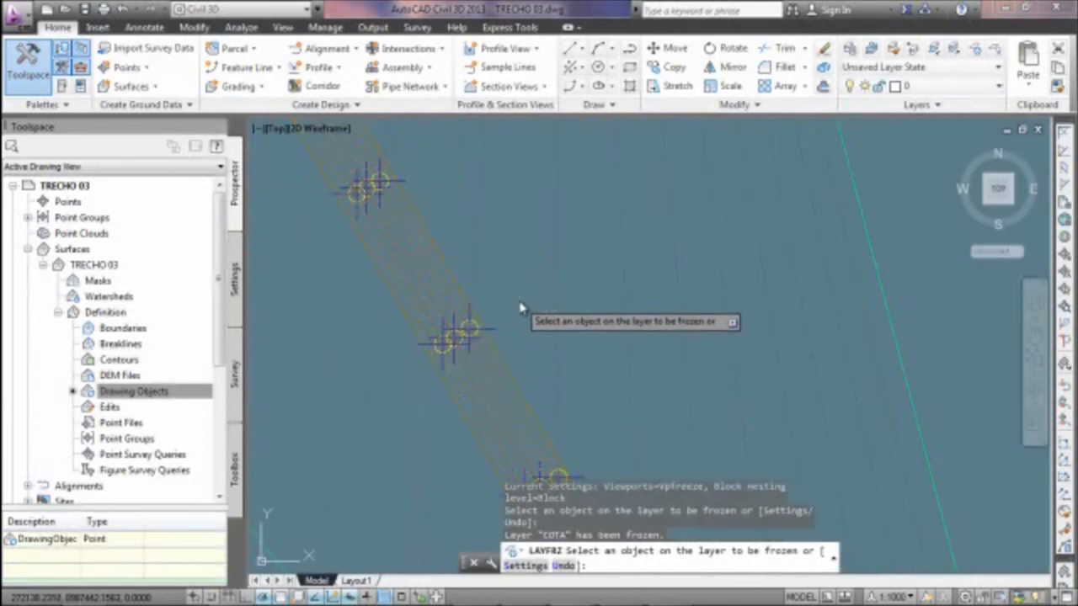
# Freeze the LIMITE, malha-lin and malha-txt layers to hide the boundary, the grid lines and the grid texts.
pyautogui.scroll(-3, 493, 345)
pyautogui.scroll(5, 492, 345)
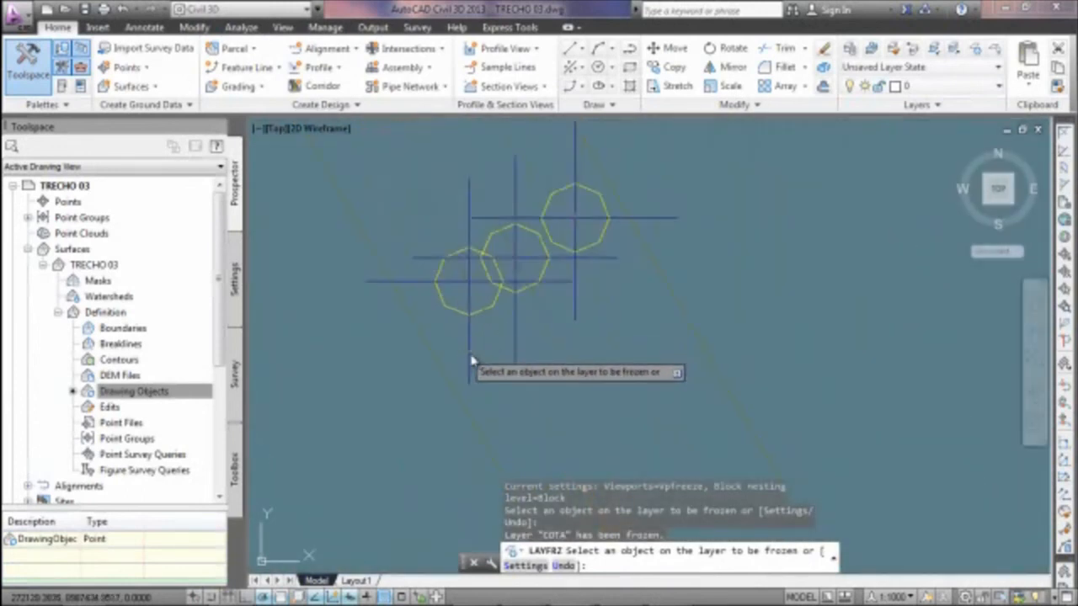
pyautogui.scroll(-4, 475, 371)
pyautogui.scroll(-5, 476, 375)
pyautogui.scroll(5, 473, 379)
pyautogui.scroll(-10, 471, 382)
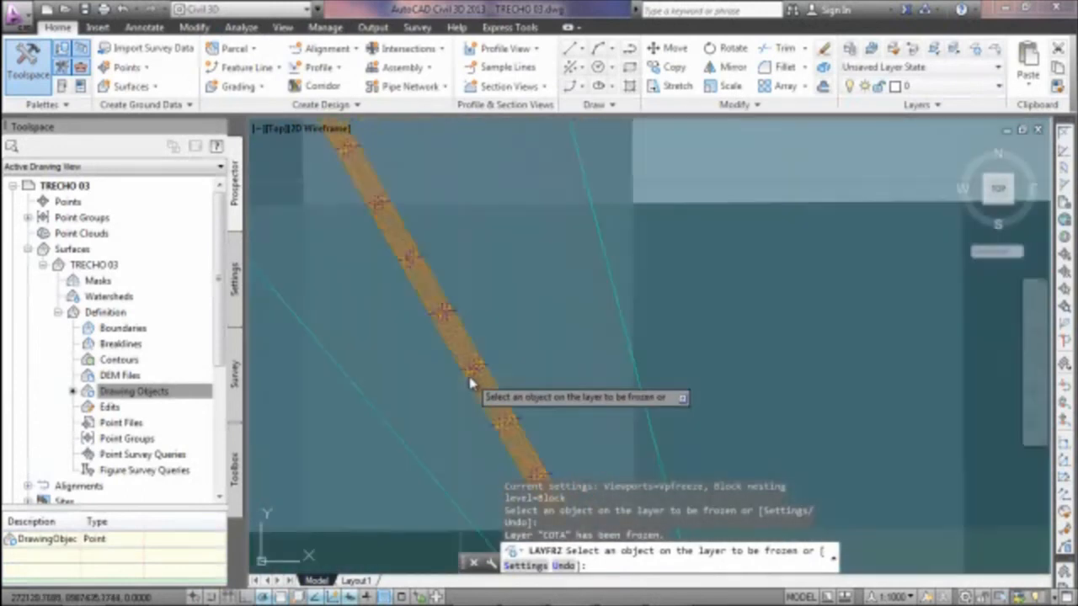
pyautogui.click(493, 286)
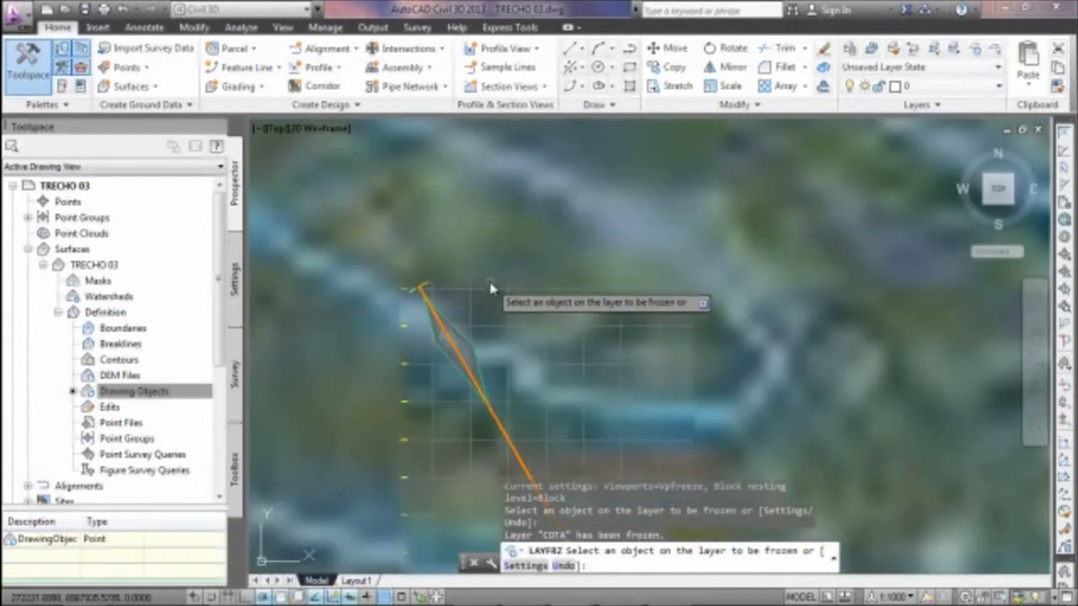
pyautogui.click(512, 301)
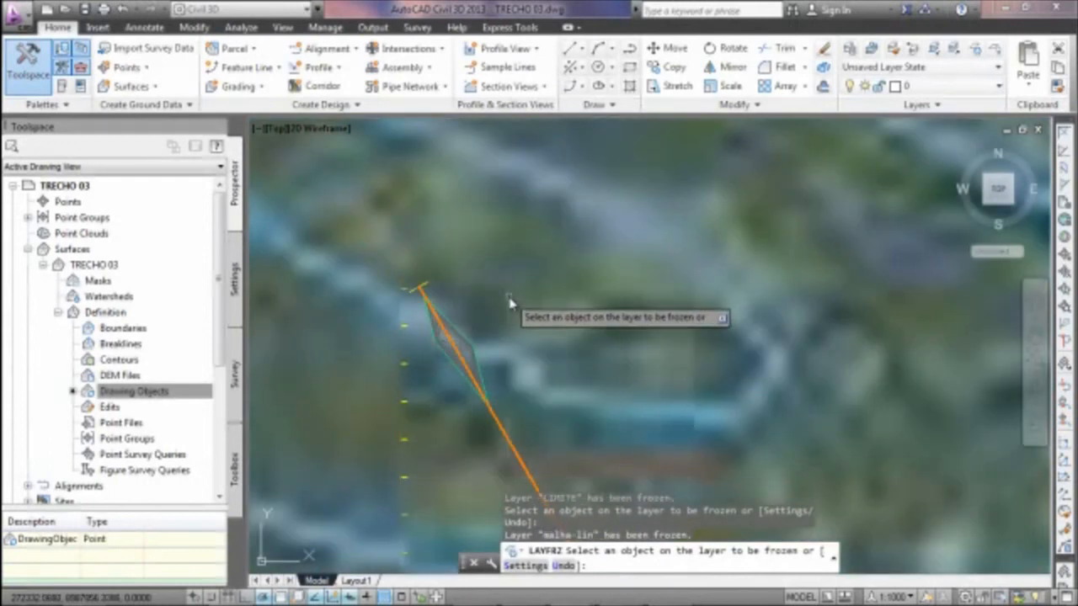
pyautogui.click(407, 331)
# Freeze the IMAGEM-GE layer to hide the satellite image, and end the layer freeze command.
pyautogui.scroll(-6, 422, 338)
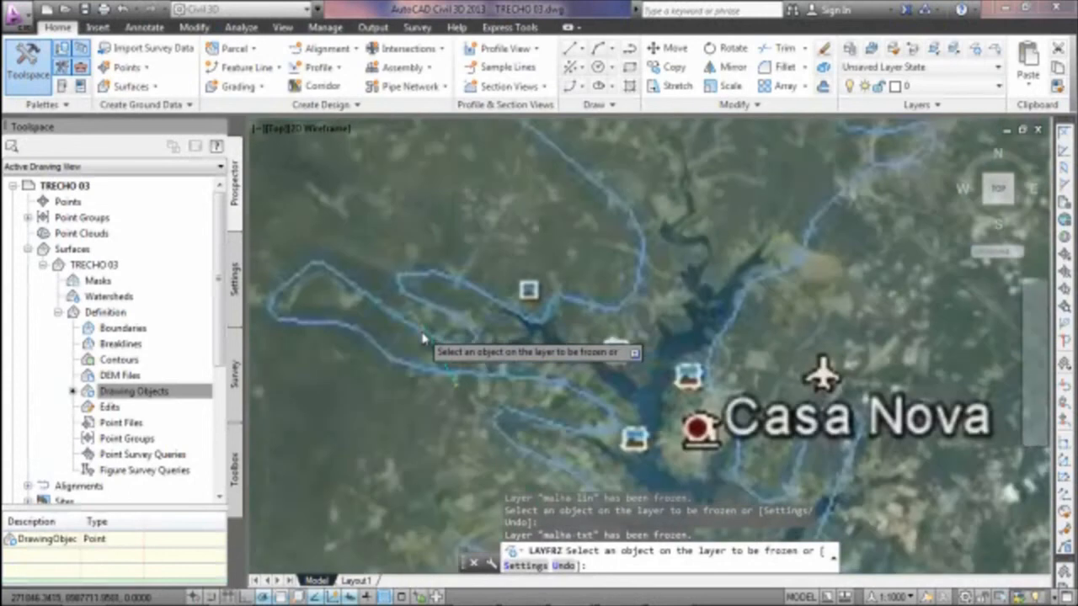
pyautogui.scroll(2, 422, 339)
pyautogui.scroll(2, 424, 306)
pyautogui.scroll(-4, 425, 301)
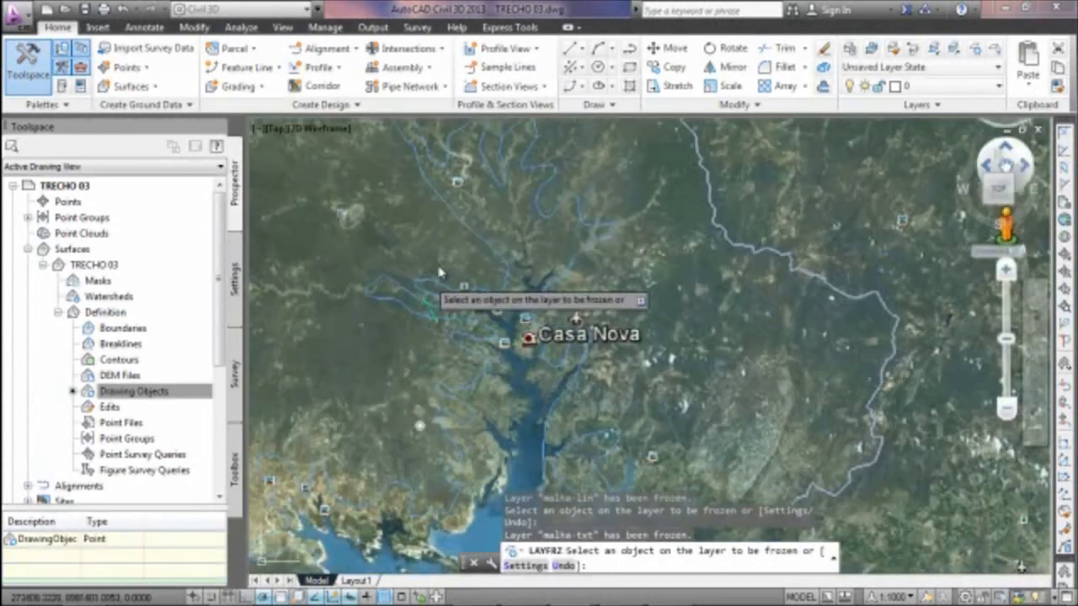
pyautogui.moveTo(458, 226); pyautogui.dragTo(469, 389, button='middle')
pyautogui.click(502, 204)
pyautogui.scroll(5, 522, 339)
pyautogui.scroll(4, 562, 332)
pyautogui.press('Return')
# Delete the TRECHO 03 surface edges that reach the stray points on both sides of the road.
pyautogui.moveTo(548, 295); pyautogui.dragTo(556, 409, button='middle')
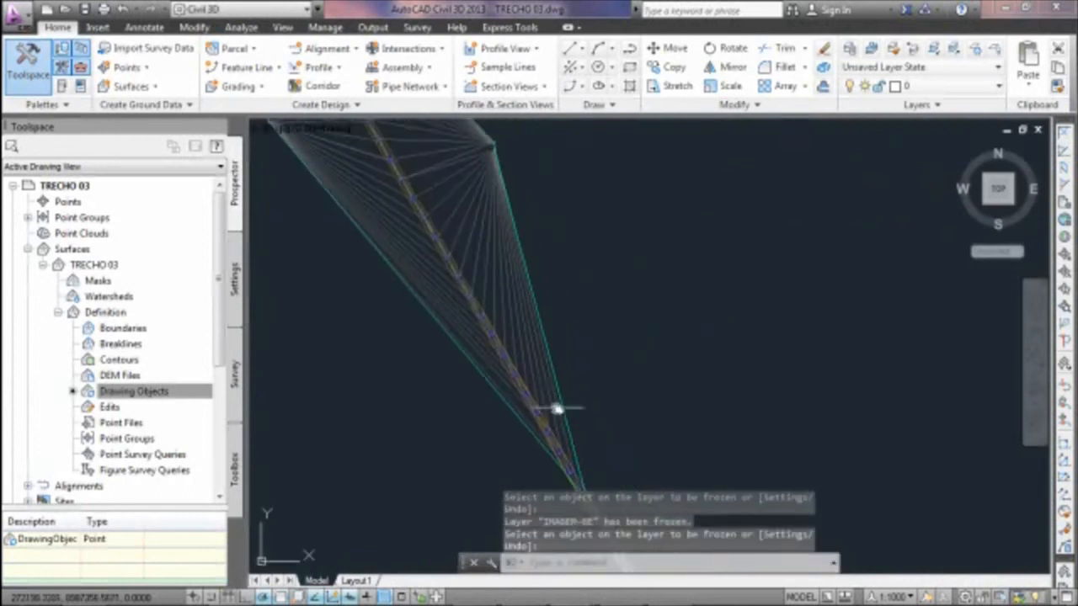
pyautogui.scroll(-2, 556, 409)
pyautogui.press('Return')
pyautogui.click(522, 312)
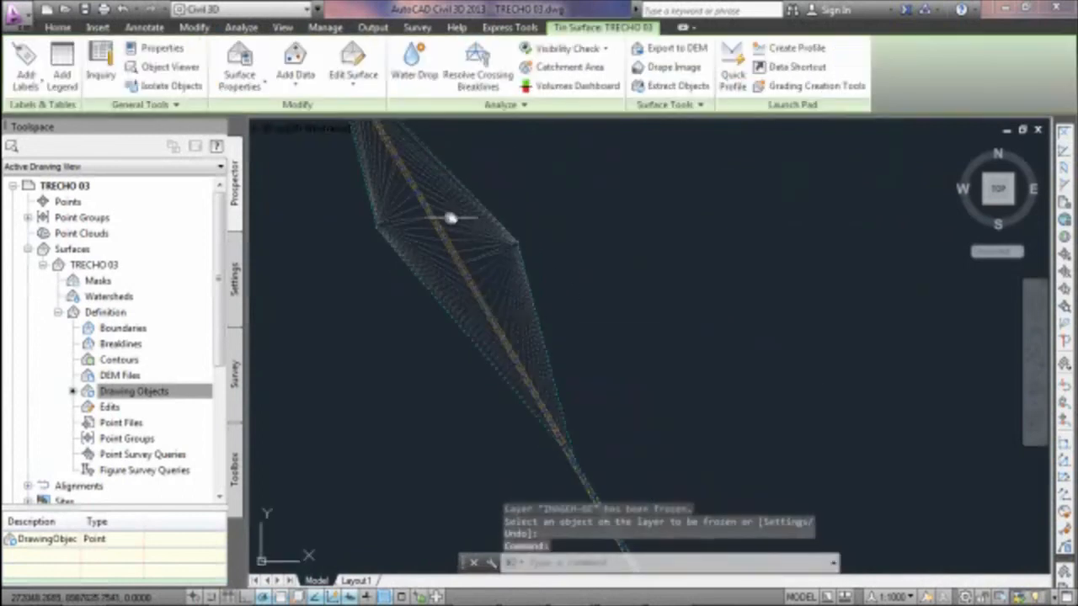
pyautogui.click(353, 68)
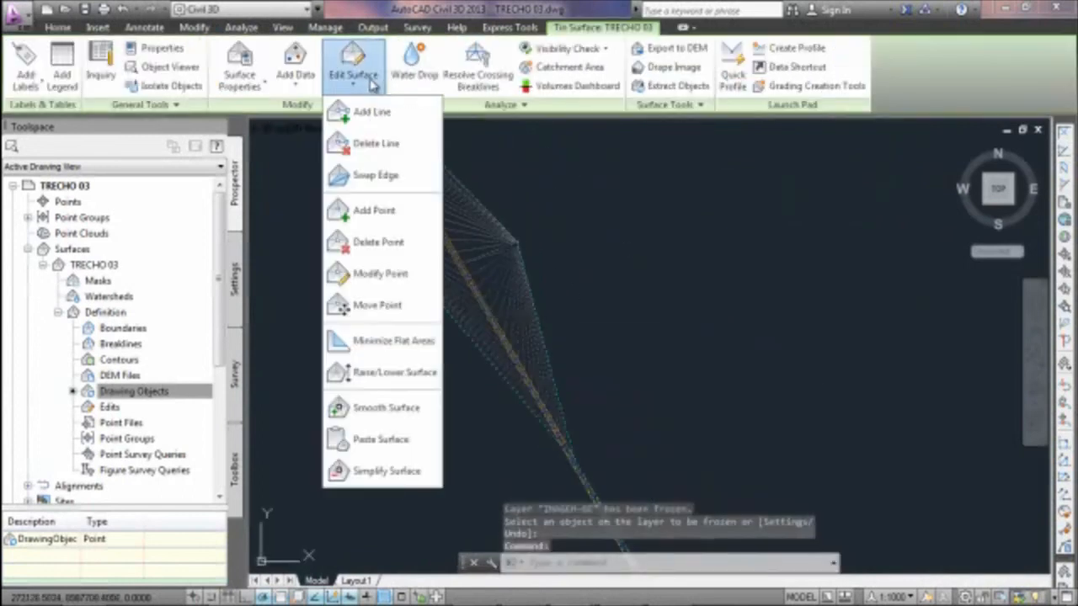
pyautogui.click(375, 144)
pyautogui.click(564, 297)
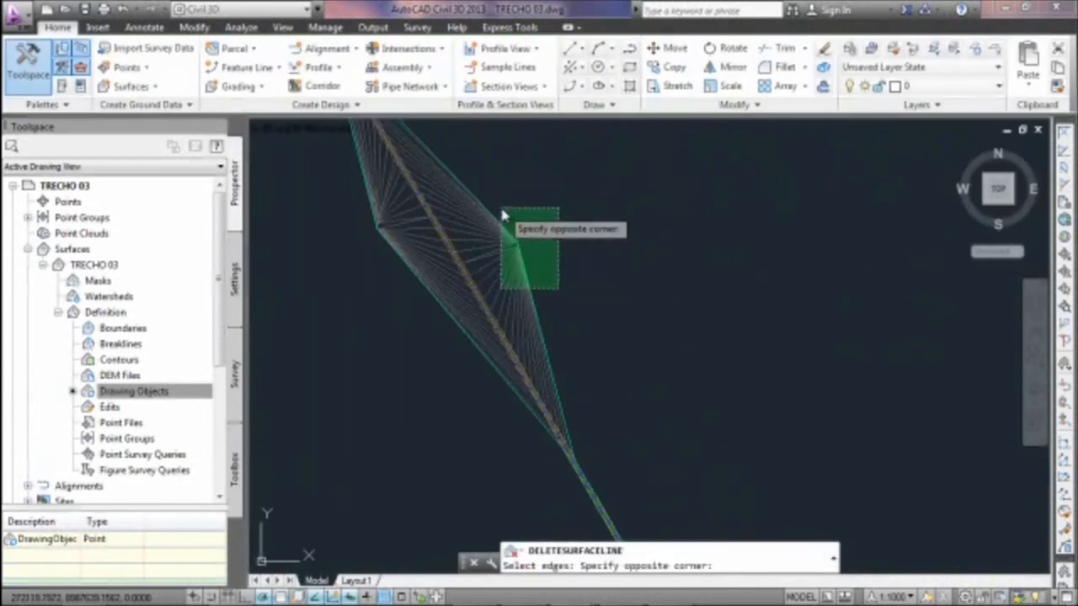
pyautogui.click(498, 229)
pyautogui.click(412, 305)
pyautogui.click(364, 217)
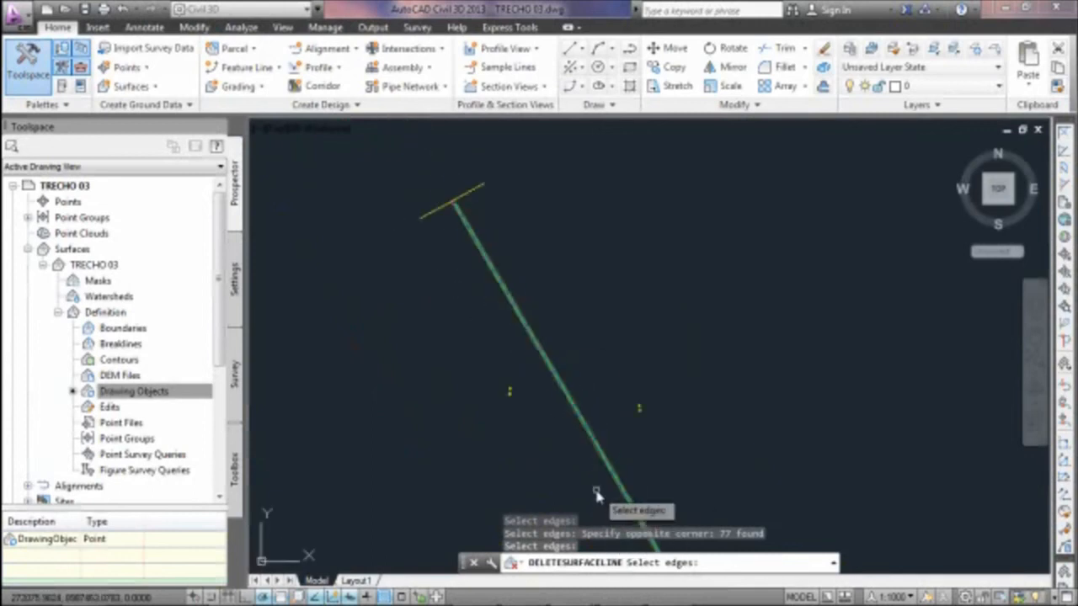
pyautogui.scroll(2, 596, 497)
pyautogui.press('Escape')
pyautogui.press('Escape')
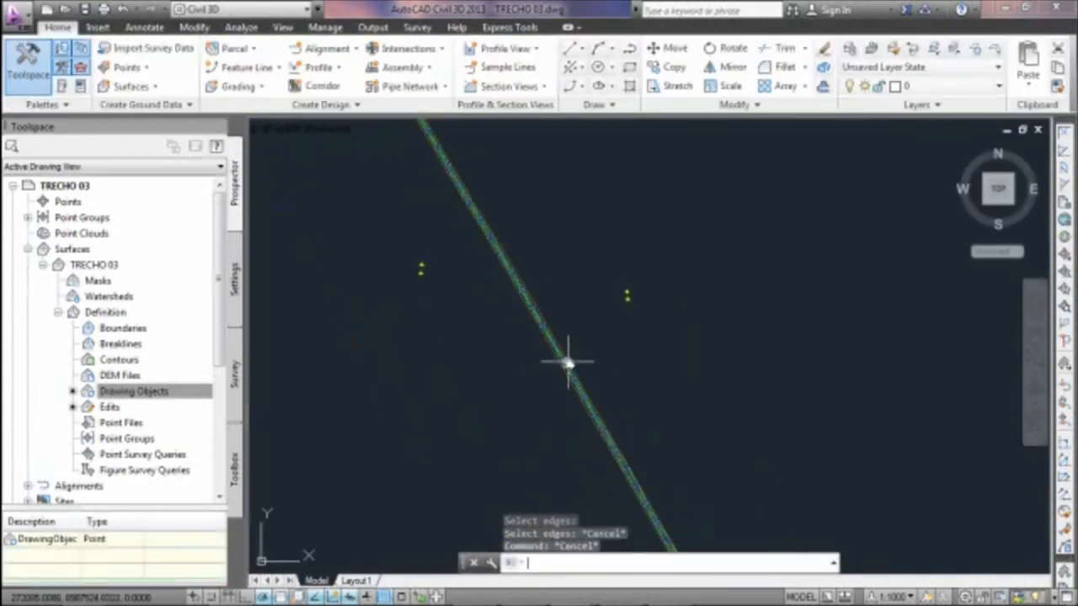
# Extract only the border from the TRECHO 03 surface, leaving out the points and triangles.
pyautogui.scroll(3, 535, 377)
pyautogui.click(649, 339)
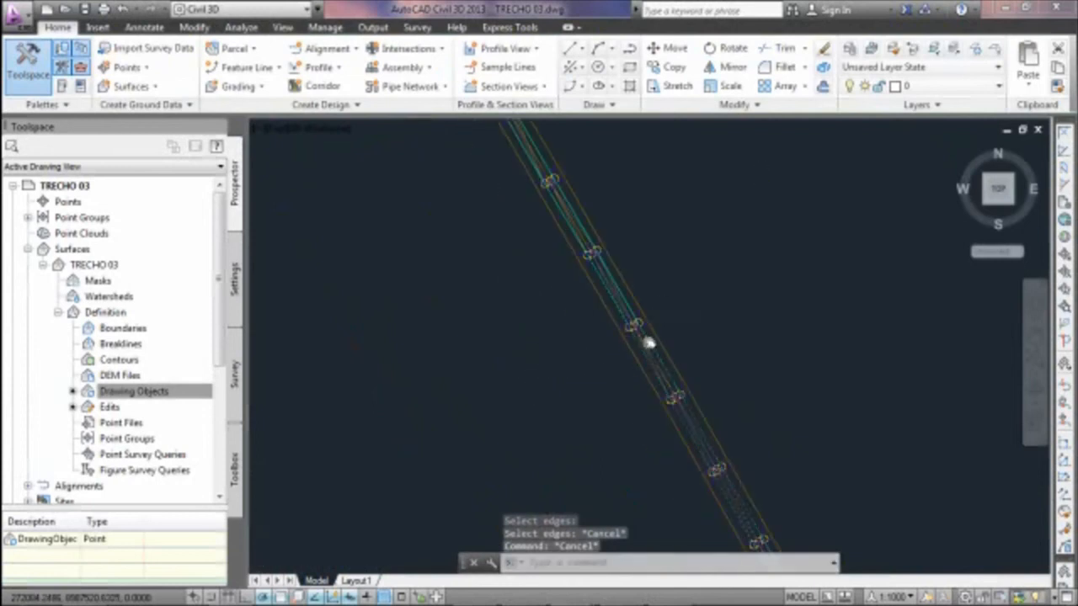
pyautogui.click(671, 85)
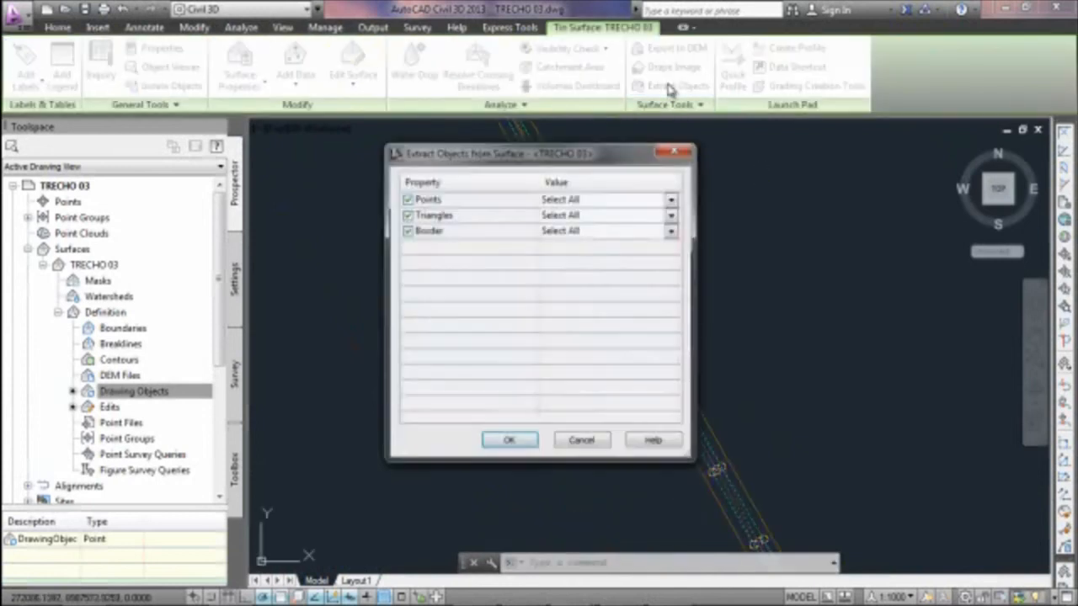
pyautogui.click(579, 213)
pyautogui.click(443, 215)
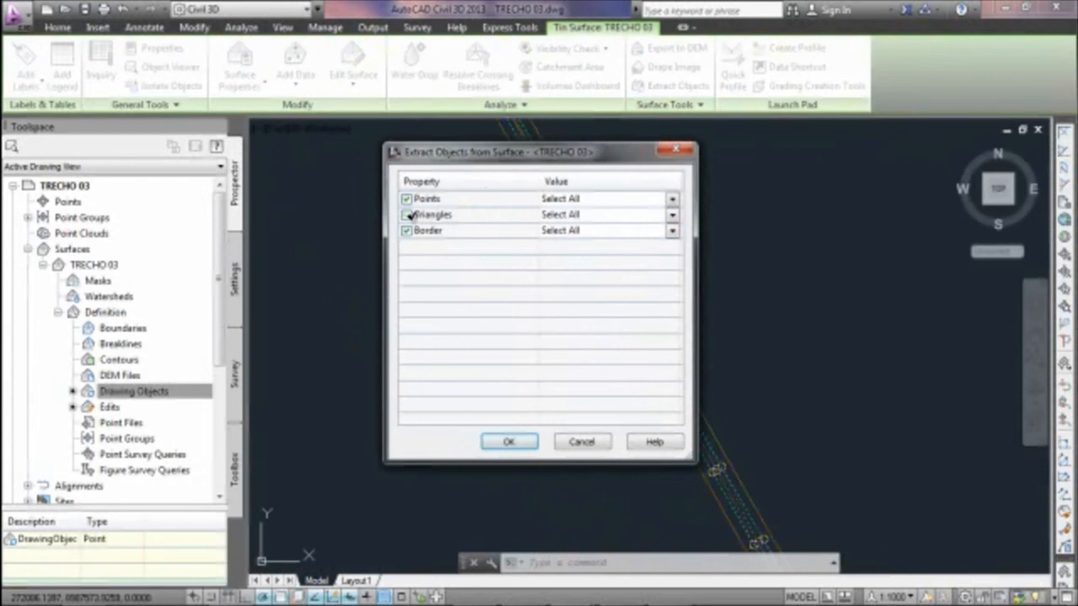
pyautogui.click(507, 442)
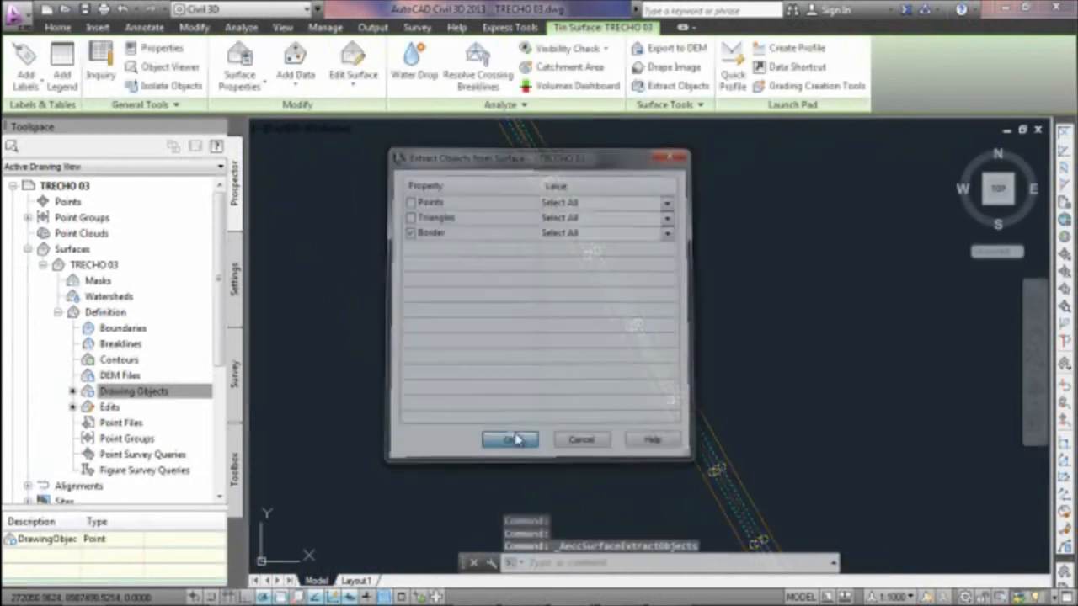
# Select the extracted TRECHO 03 border as the object to convert into a feature line.
pyautogui.press('Escape')
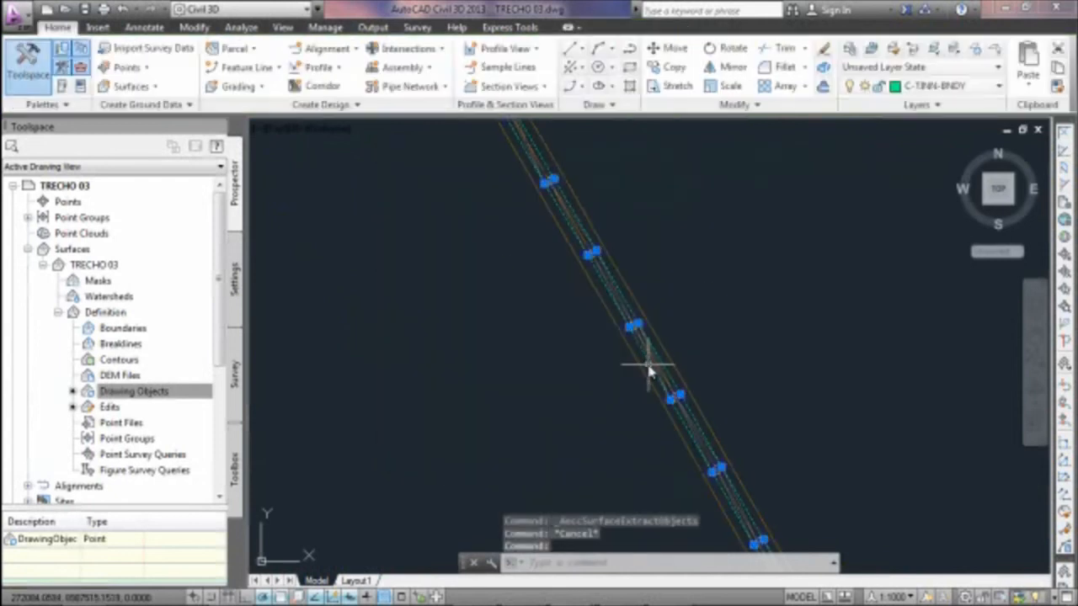
pyautogui.press('Escape')
pyautogui.click(248, 67)
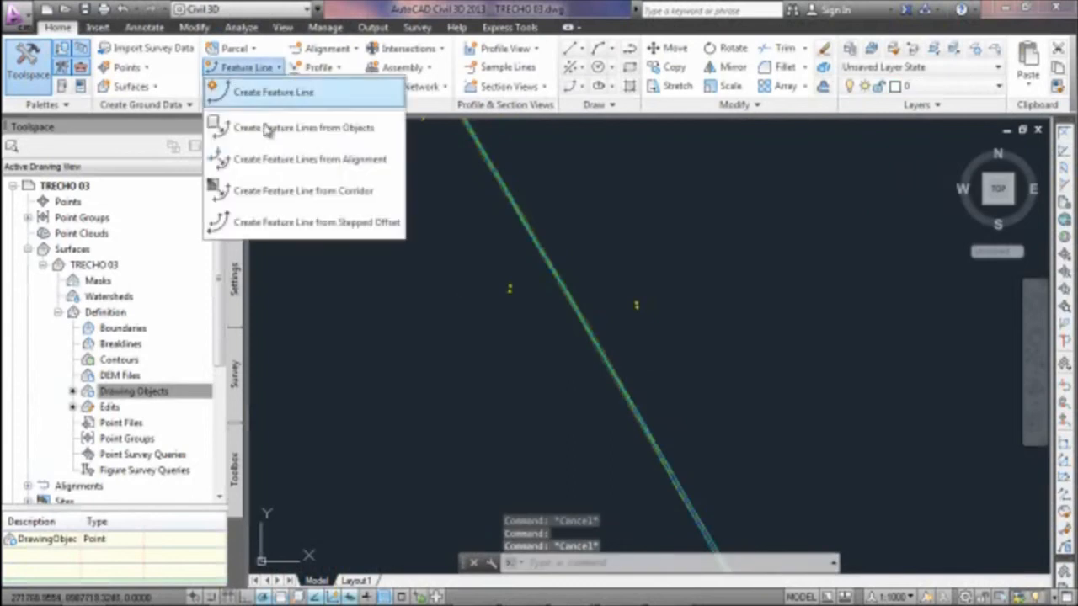
pyautogui.click(287, 128)
pyautogui.scroll(5, 543, 317)
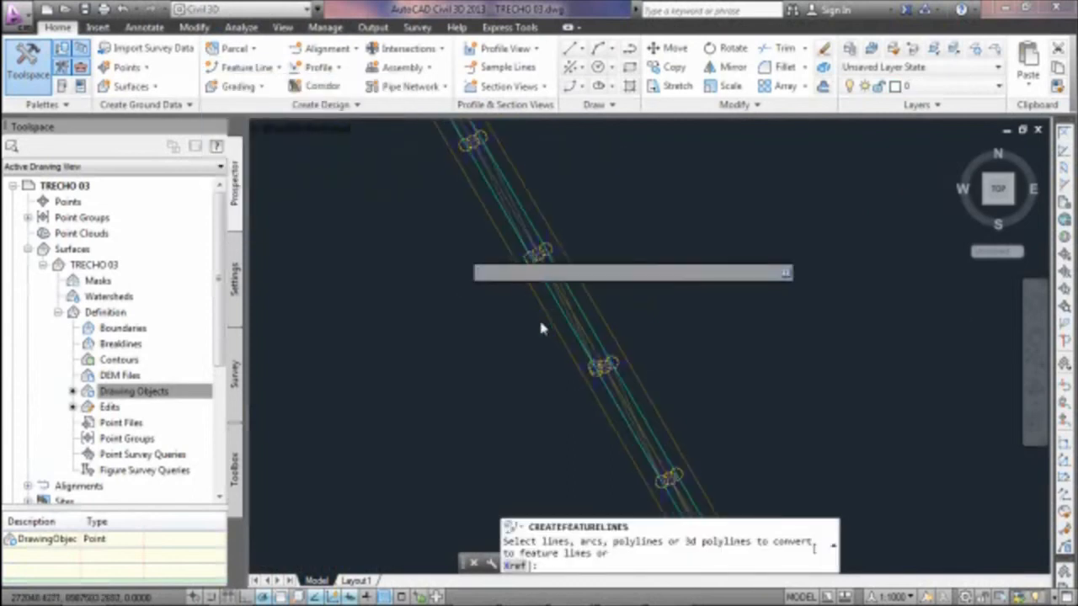
pyautogui.click(600, 309)
pyautogui.press('Return')
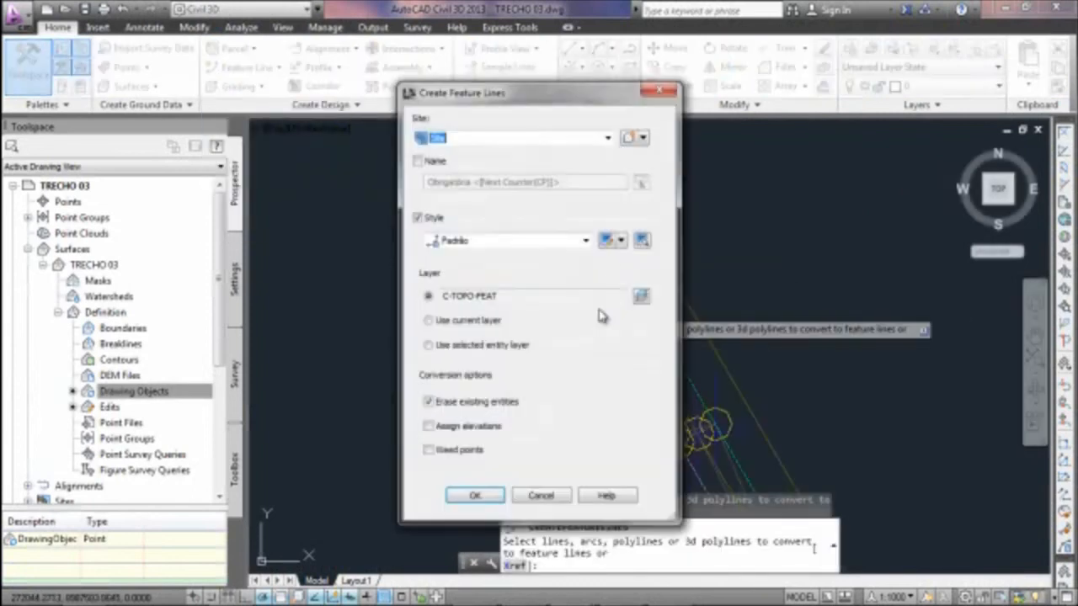
pyautogui.moveTo(554, 101)
pyautogui.mouseDown()
pyautogui.moveTo(402, 93)
pyautogui.moveTo(350, 110)
pyautogui.mouseUp()
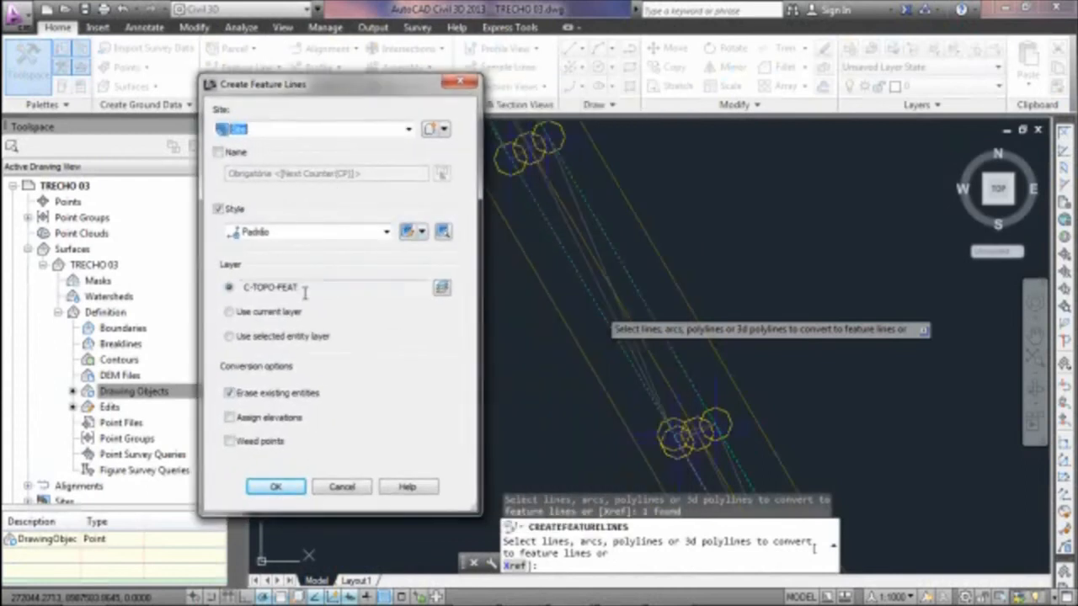
# Create a new layer named FAIXA DE DOMÍNIO and assign it to the feature line.
pyautogui.click(442, 289)
pyautogui.click(626, 301)
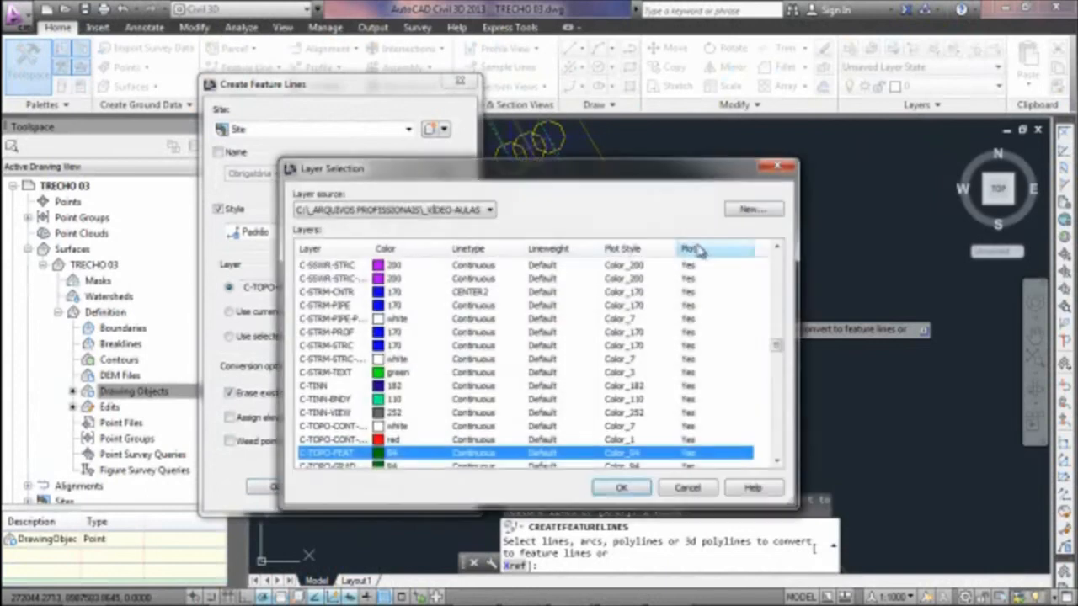
pyautogui.click(750, 209)
pyautogui.click(598, 273)
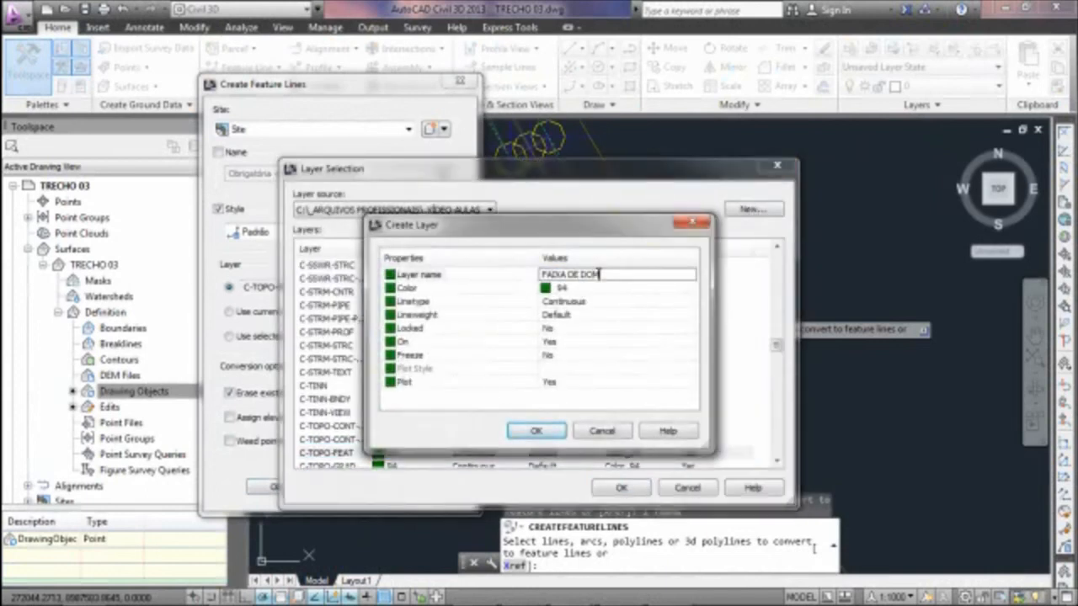
pyautogui.click(529, 437)
pyautogui.click(616, 492)
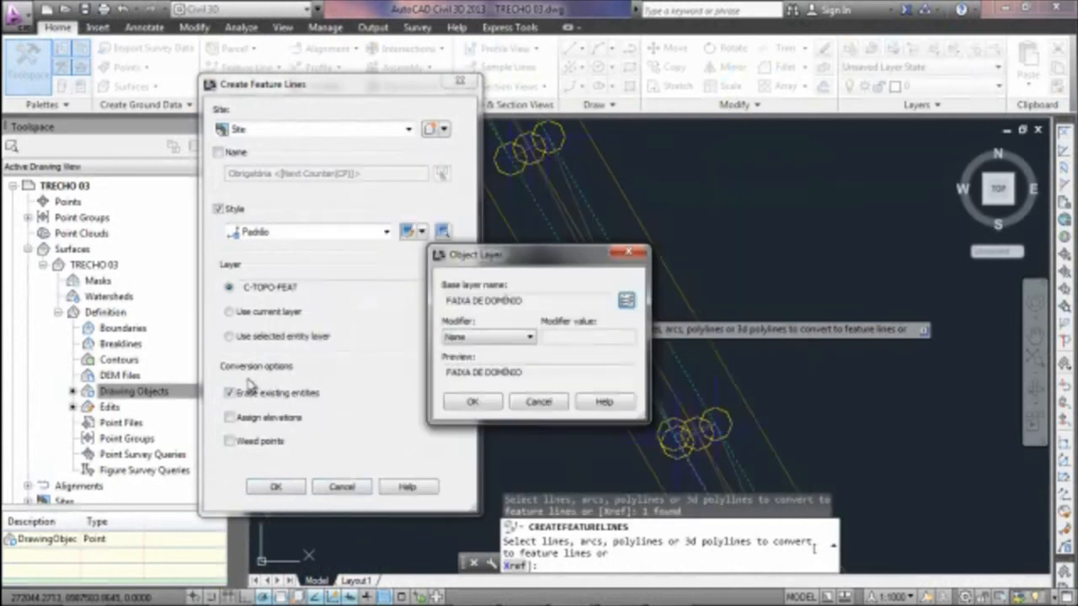
pyautogui.click(472, 403)
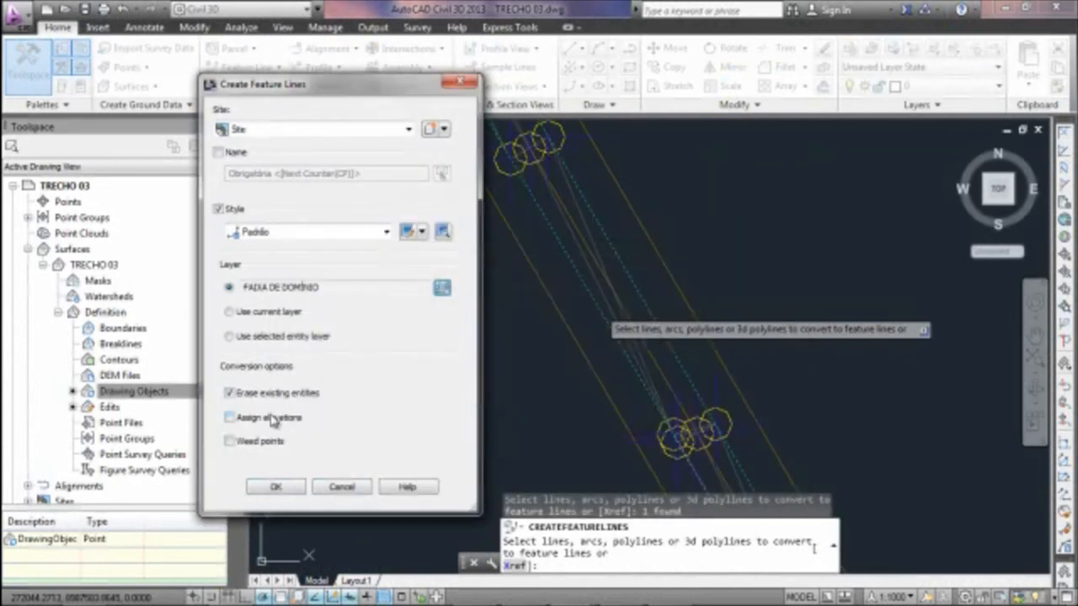
# Create the feature line from the border with its elevations assigned from the TRECHO 03 surface.
pyautogui.click(276, 488)
pyautogui.click(508, 321)
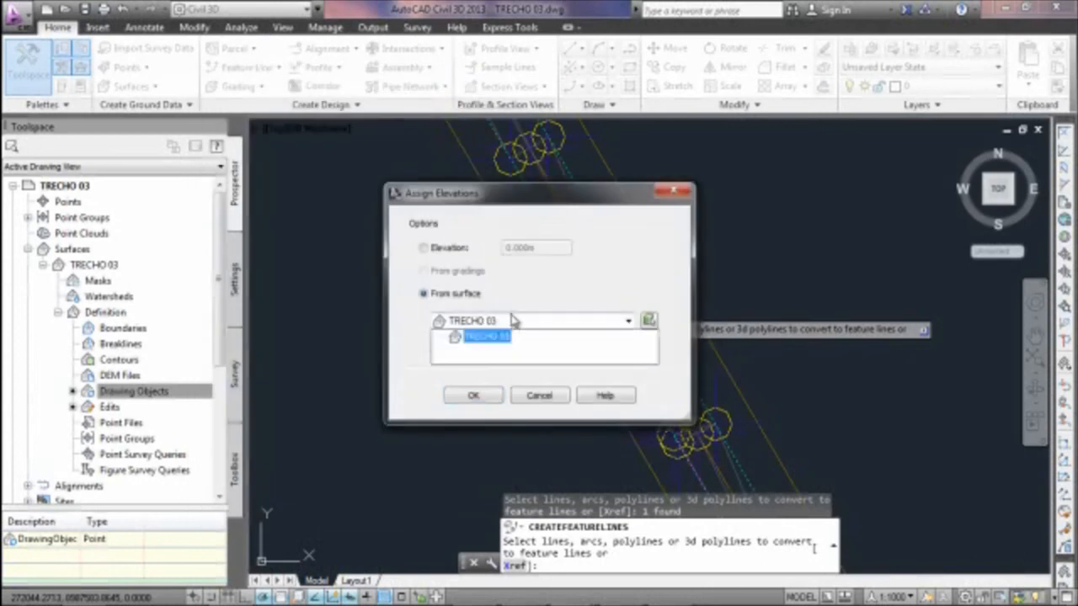
pyautogui.click(484, 336)
pyautogui.click(480, 396)
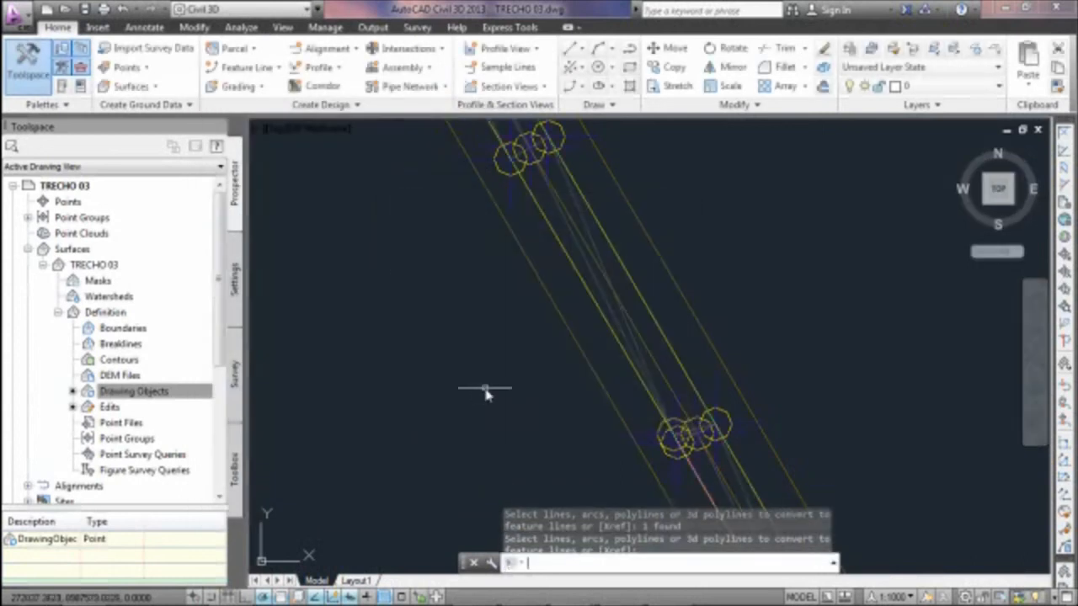
pyautogui.click(645, 310)
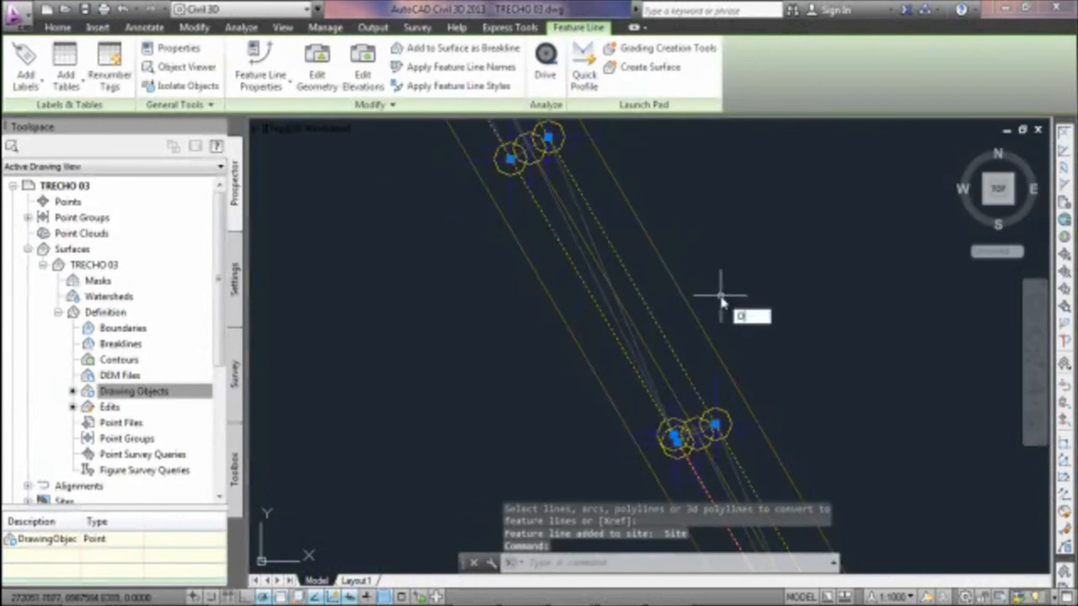
pyautogui.press('Return')
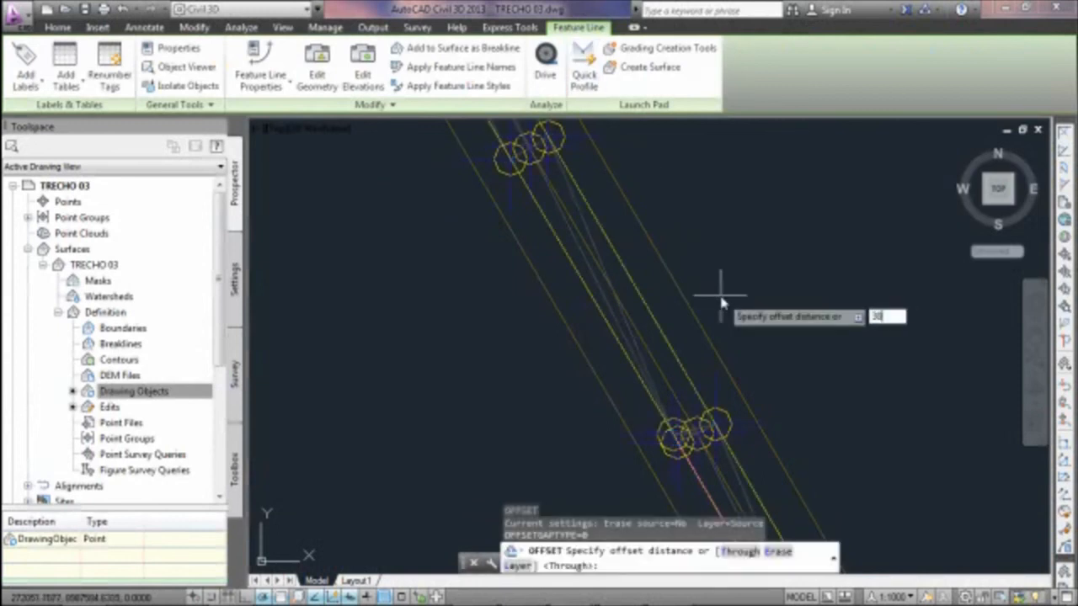
pyautogui.write('30')
pyautogui.press('Return')
pyautogui.press('Escape')
pyautogui.press('Escape')
pyautogui.press('Escape')
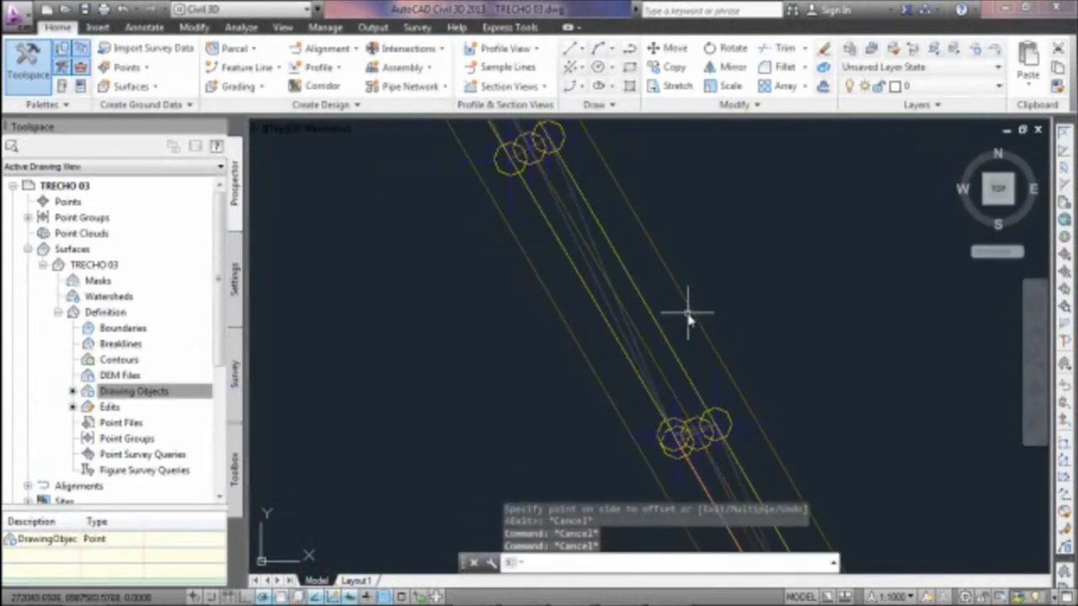
# Offset the border feature line outward by 30 m.
pyautogui.press('Return')
pyautogui.write('30')
pyautogui.press('Return')
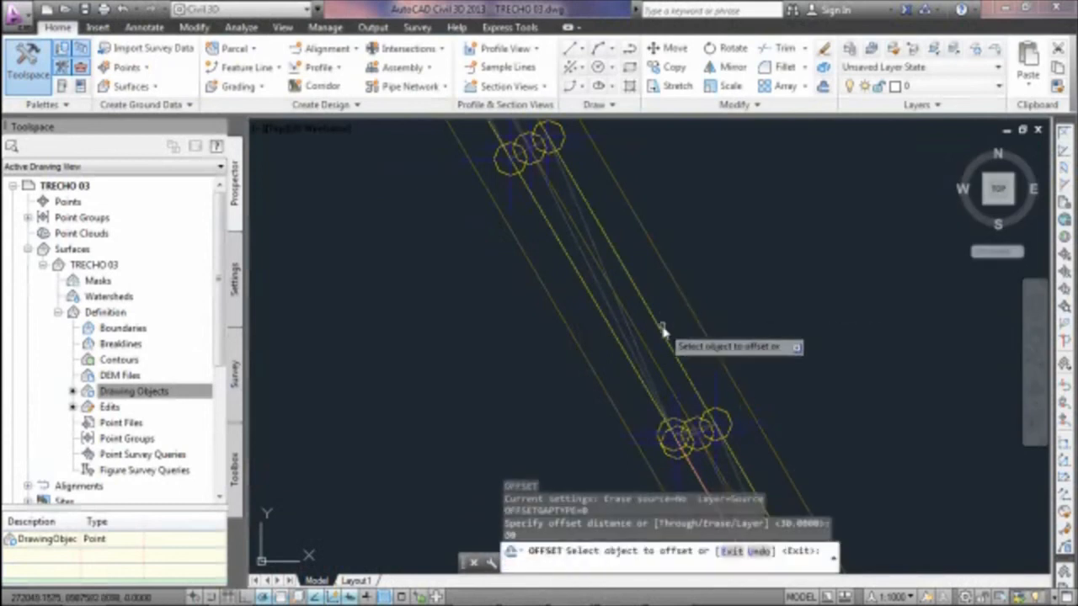
pyautogui.click(662, 330)
pyautogui.click(762, 274)
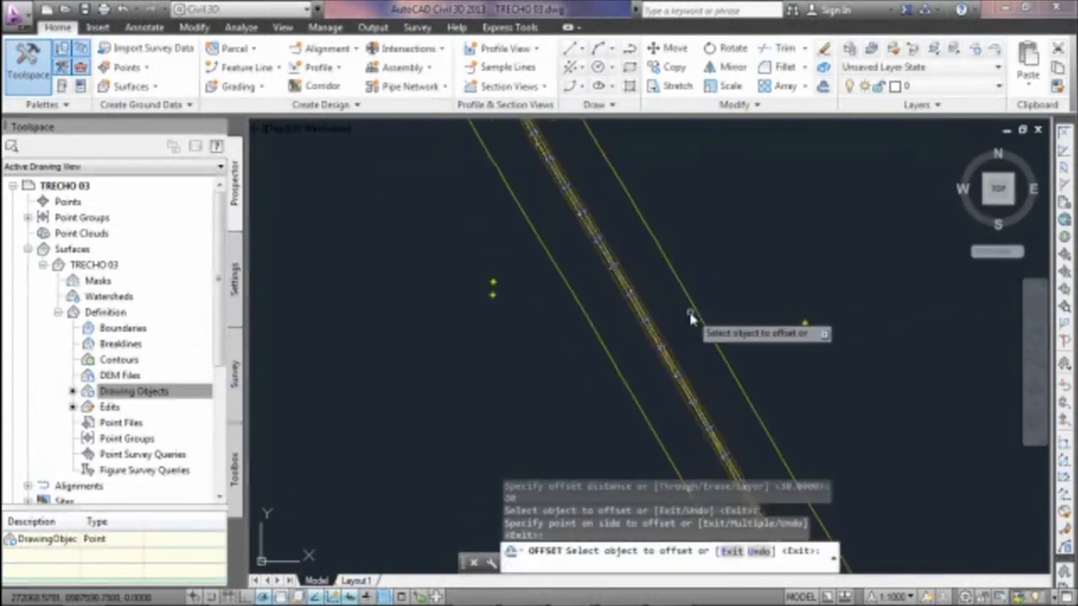
pyautogui.press('Escape')
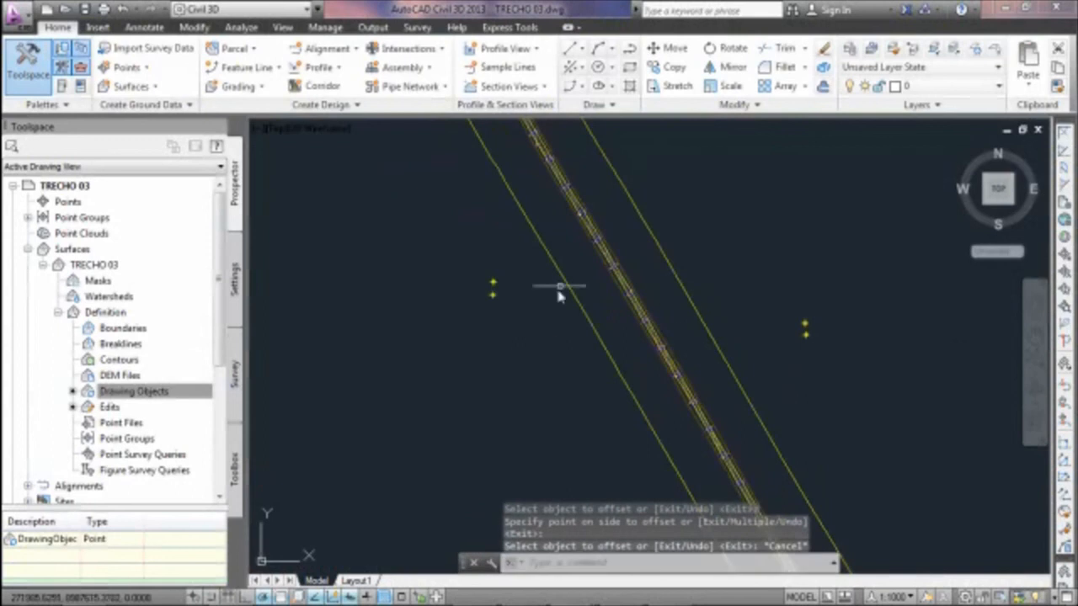
# Add the offset feature line to the TRECHO 03 surface definition as a standard breakline.
pyautogui.rightClick(117, 346)
pyautogui.click(167, 352)
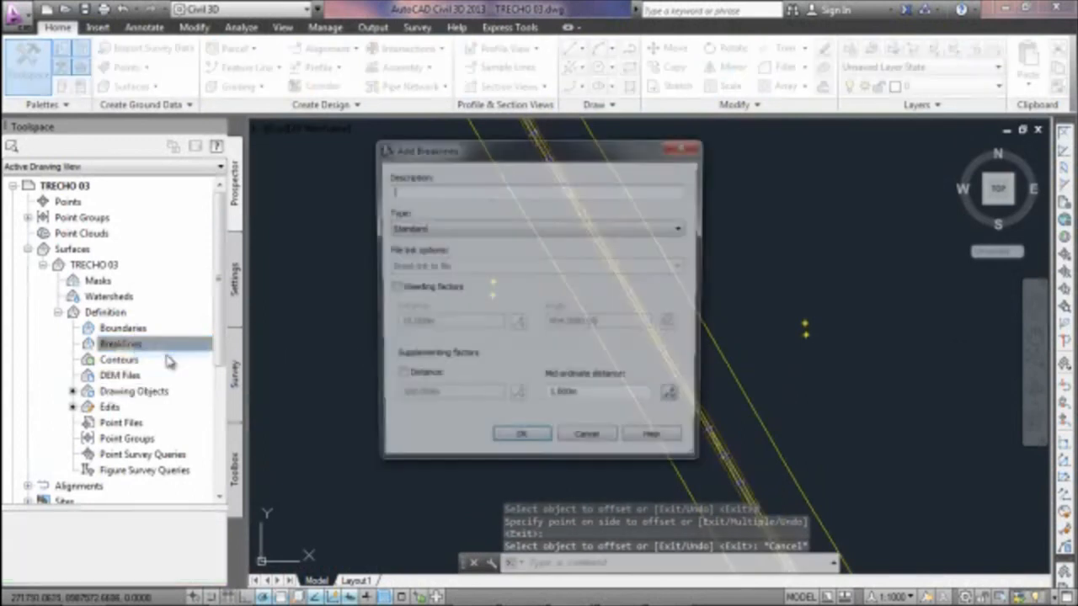
pyautogui.click(519, 441)
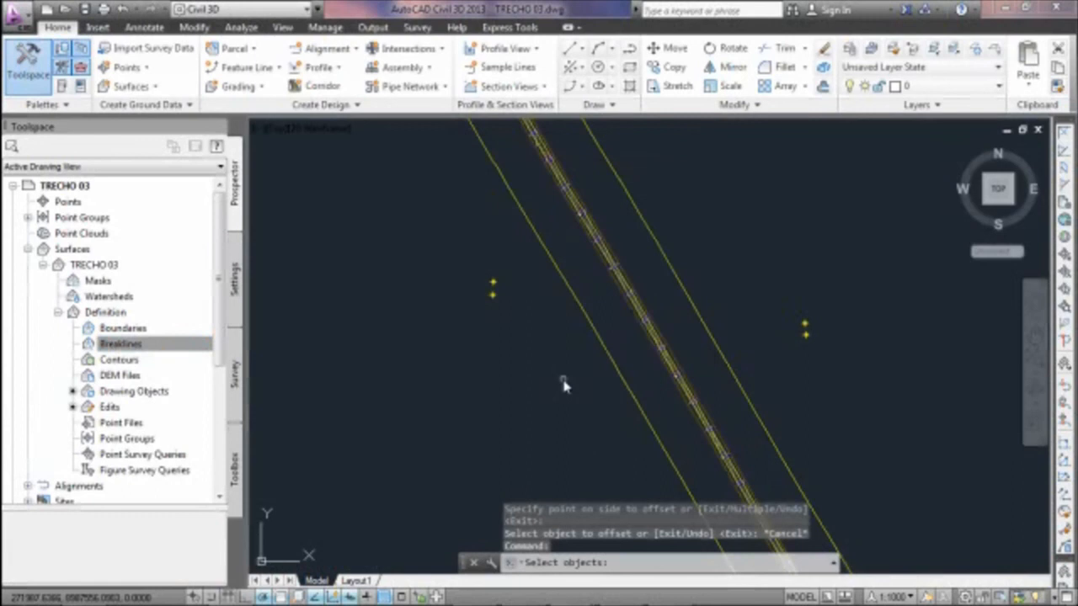
pyautogui.click(601, 344)
pyautogui.press('Return')
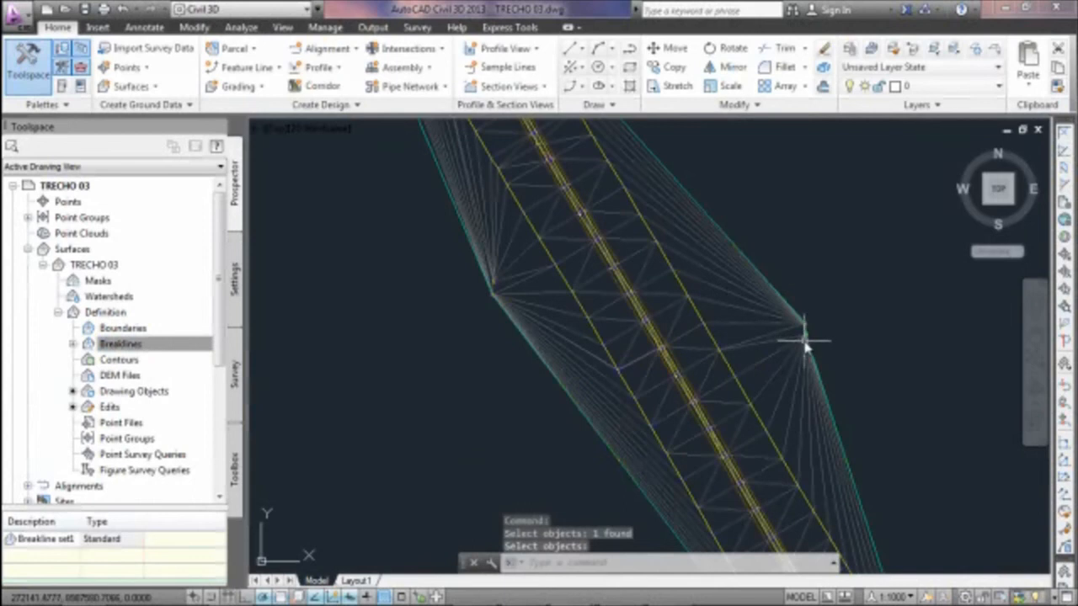
# Examine the surface triangulation along the whole road, from the stray points to the far end.
pyautogui.scroll(-5, 729, 305)
pyautogui.scroll(-4, 704, 303)
pyautogui.moveTo(767, 406); pyautogui.dragTo(669, 345, button='middle')
pyautogui.scroll(7, 669, 356)
pyautogui.scroll(1, 794, 362)
pyautogui.moveTo(794, 361); pyautogui.dragTo(567, 157, button='middle')
pyautogui.scroll(-5, 582, 196)
pyautogui.scroll(3, 655, 287)
pyautogui.moveTo(712, 396); pyautogui.dragTo(652, 332, button='middle')
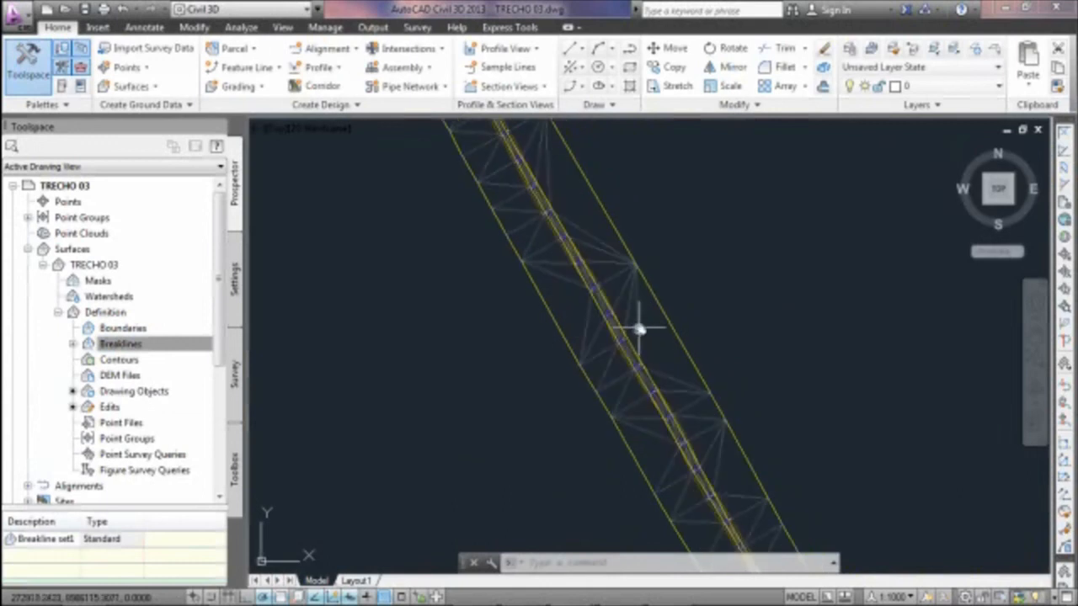
# Inspect the TRECHO 03 surface in 3D from tilted views in the Object Viewer.
pyautogui.click(639, 328)
pyautogui.rightClick(639, 328)
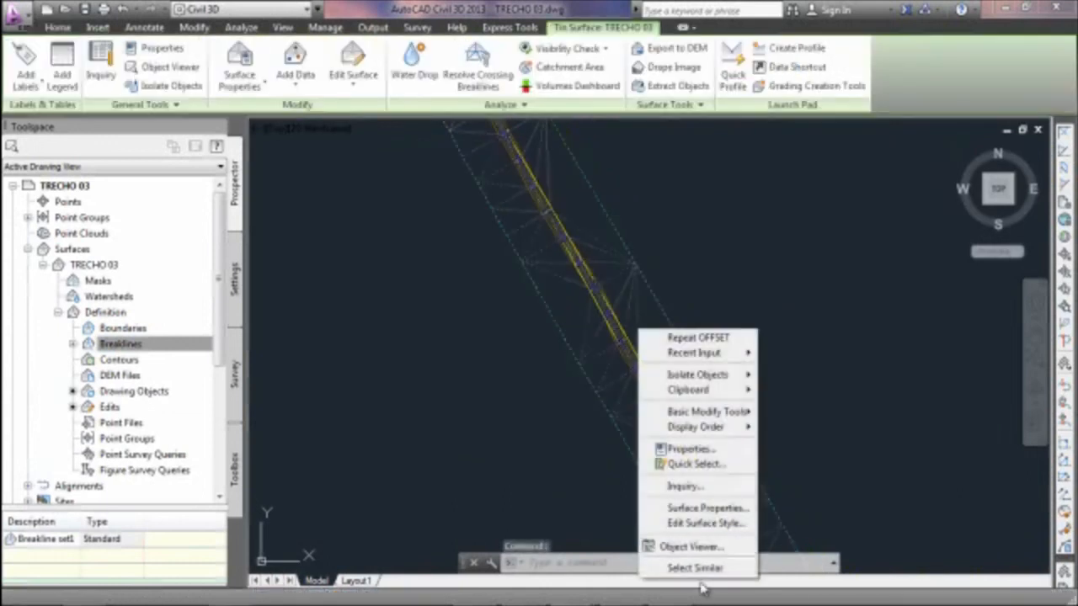
pyautogui.click(694, 547)
pyautogui.moveTo(467, 412); pyautogui.dragTo(433, 301)
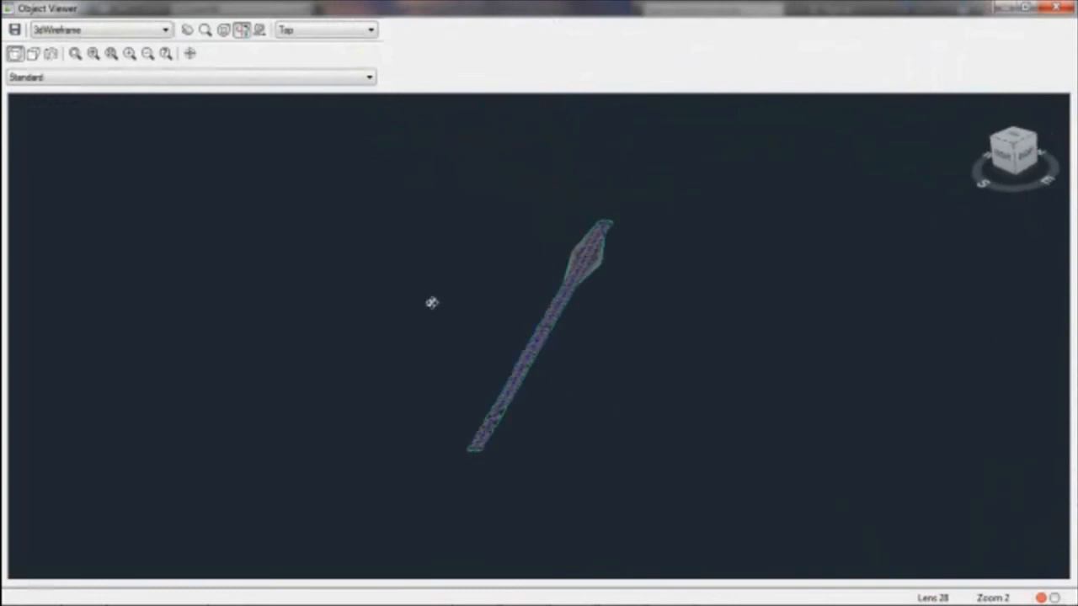
pyautogui.scroll(2, 453, 370)
pyautogui.moveTo(453, 371); pyautogui.dragTo(511, 327)
pyautogui.scroll(3, 505, 337)
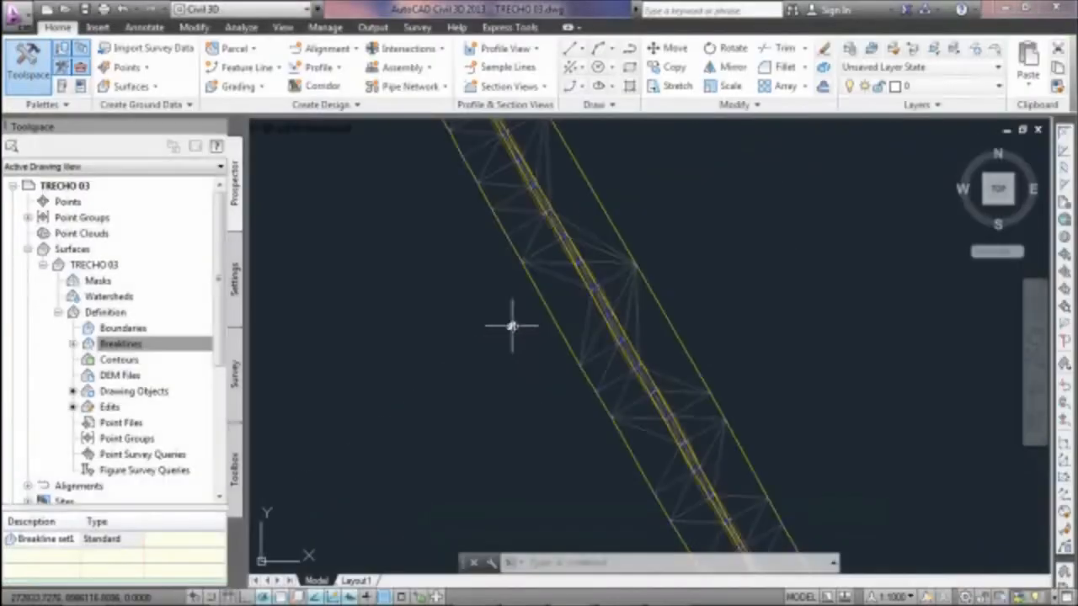
# Save the TRECHO 03 drawing and close it.
pyautogui.scroll(-4, 505, 320)
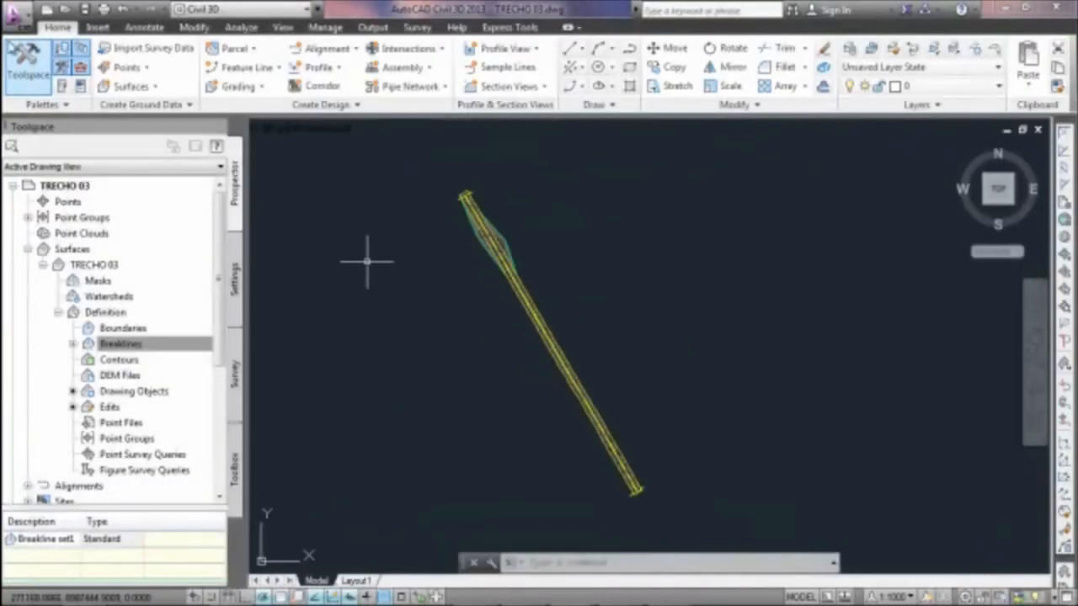
pyautogui.click(85, 8)
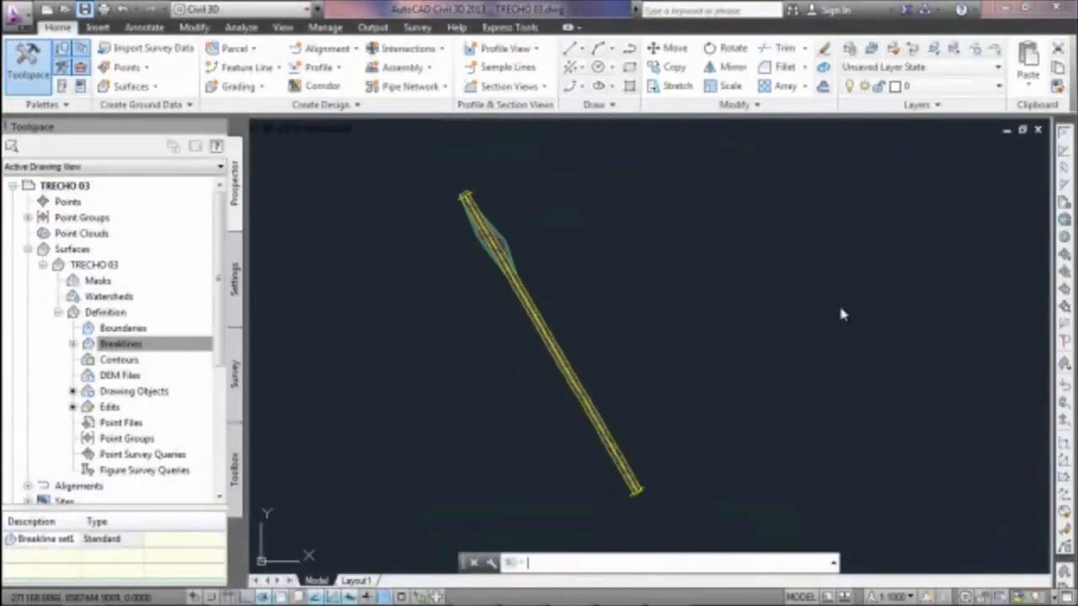
pyautogui.click(1038, 130)
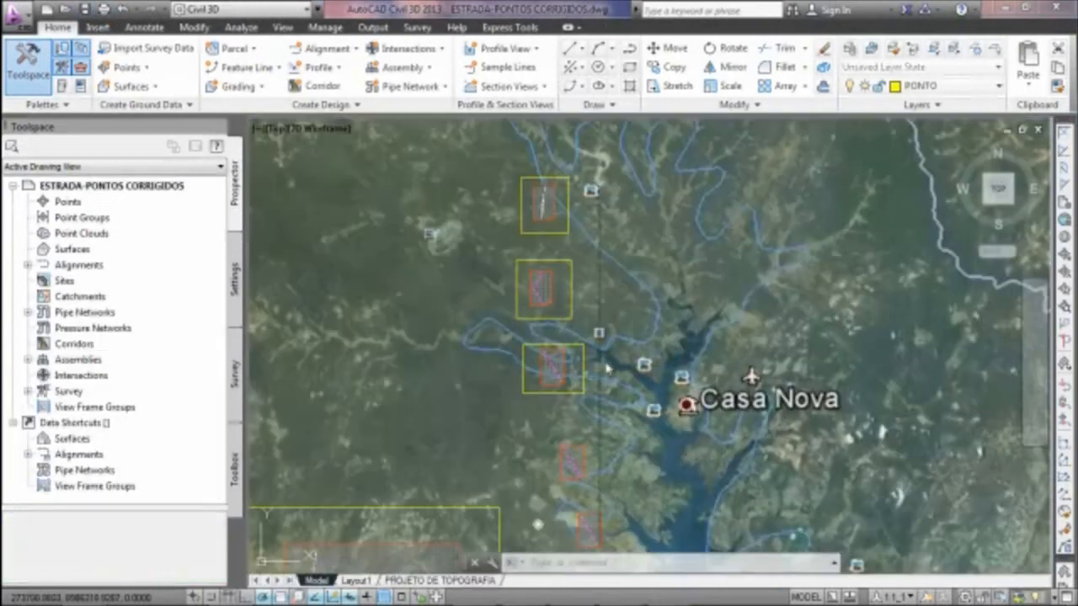
# Close the ESTRADA-PONTOS CORRIGIDOS drawing without saving its changes.
pyautogui.scroll(-4, 637, 292)
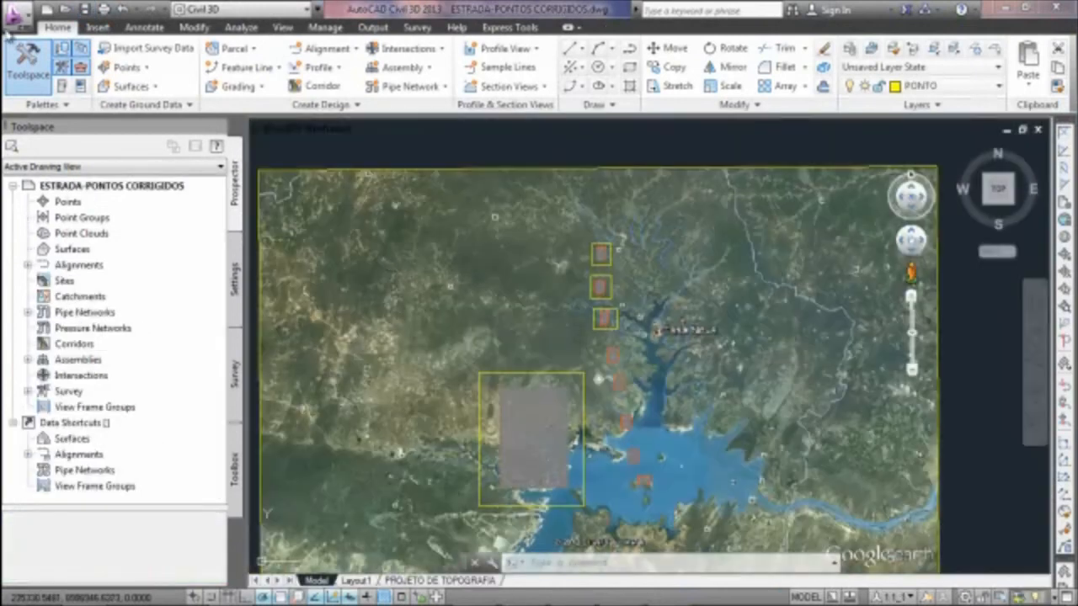
pyautogui.click(1040, 130)
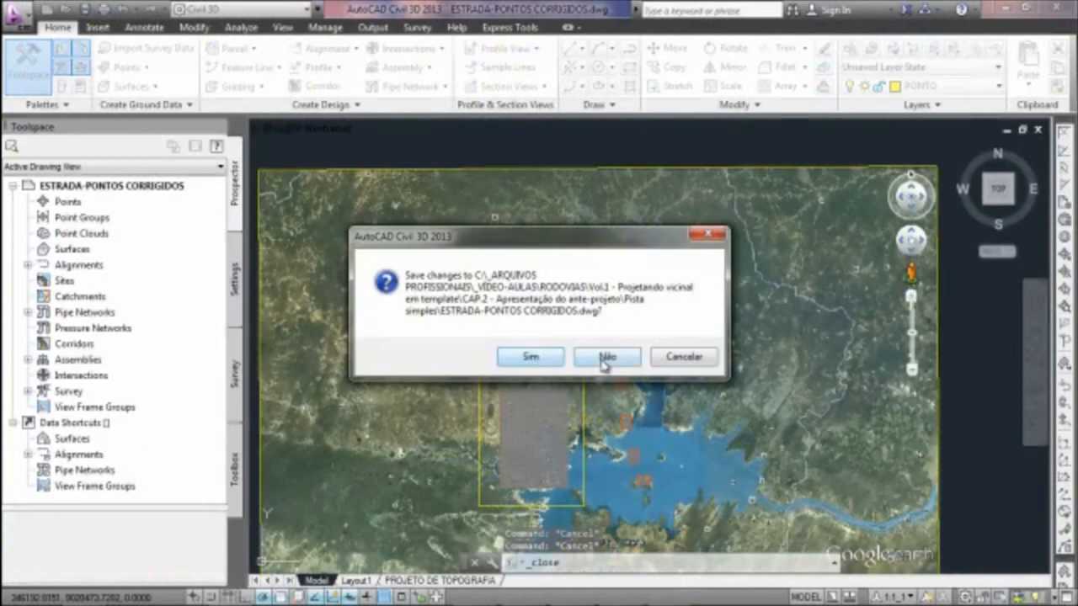
pyautogui.click(603, 358)
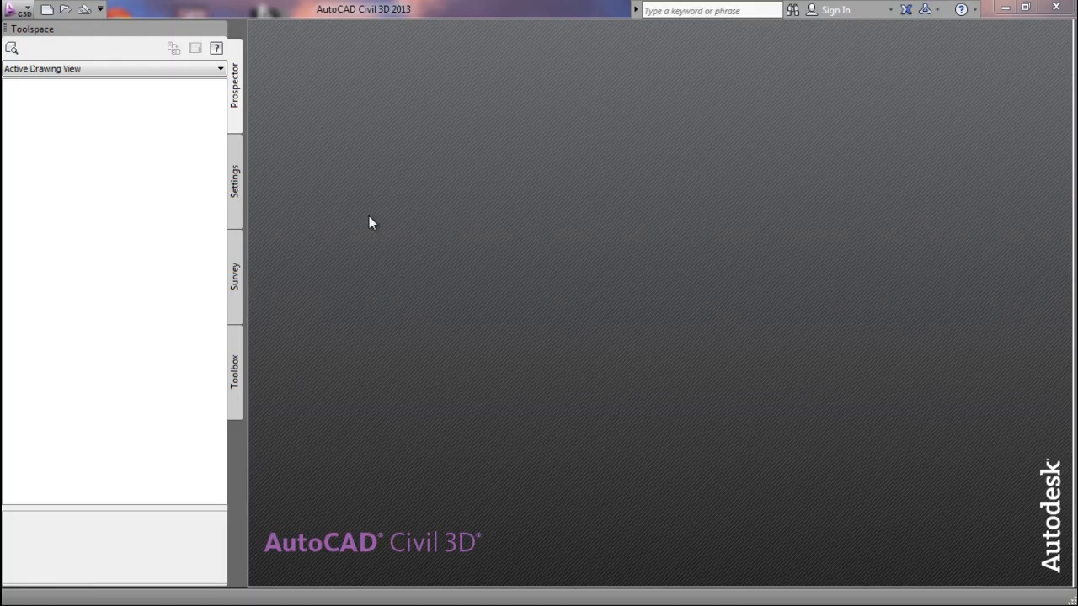
# Open the TRECHO 04.dwg drawing.
pyautogui.click(64, 12)
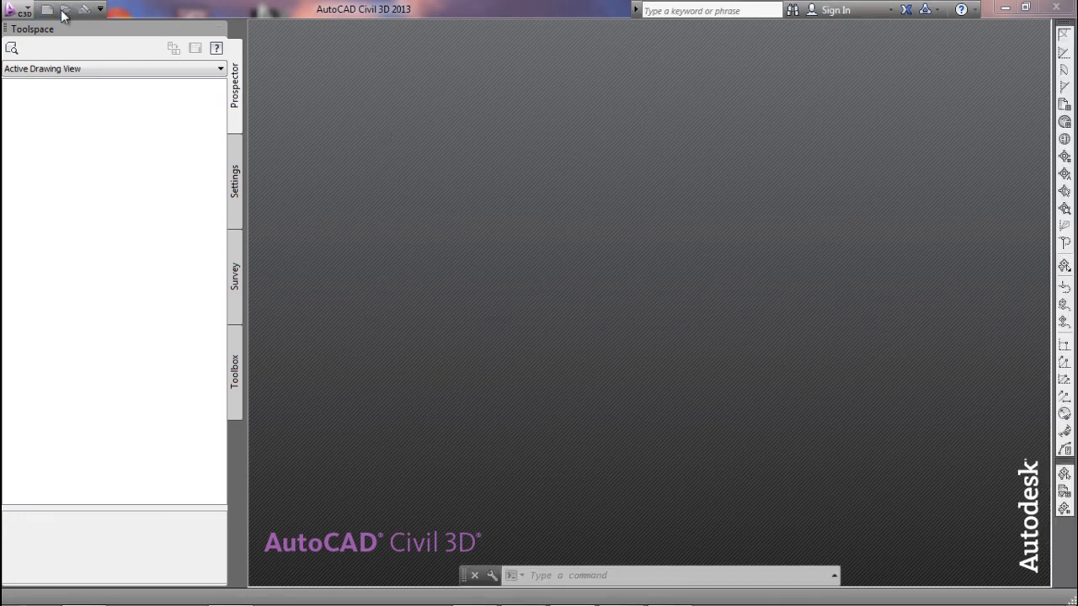
pyautogui.click(745, 443)
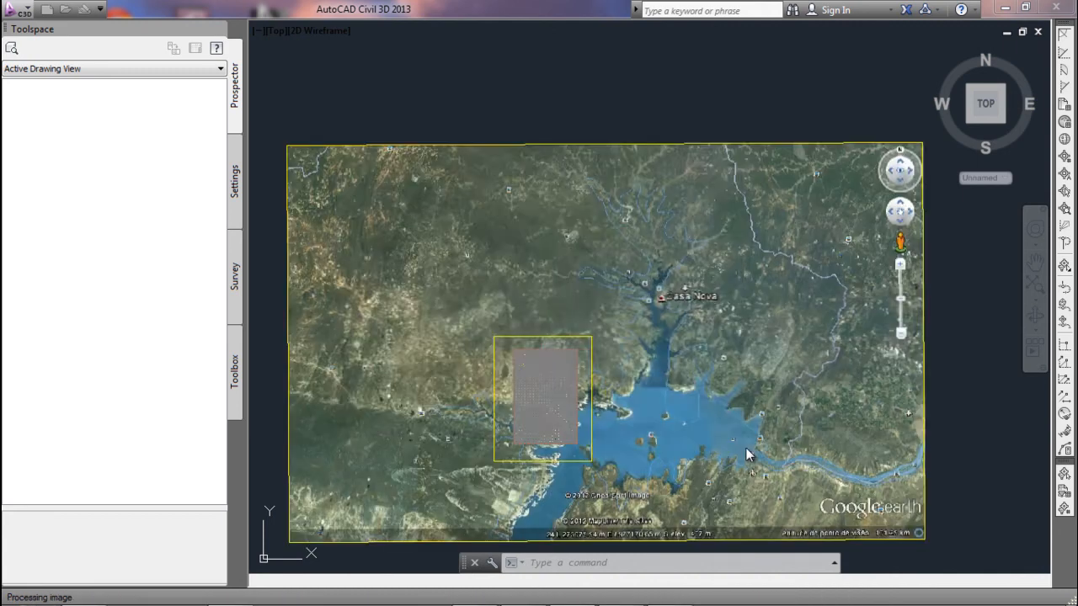
pyautogui.click(716, 142)
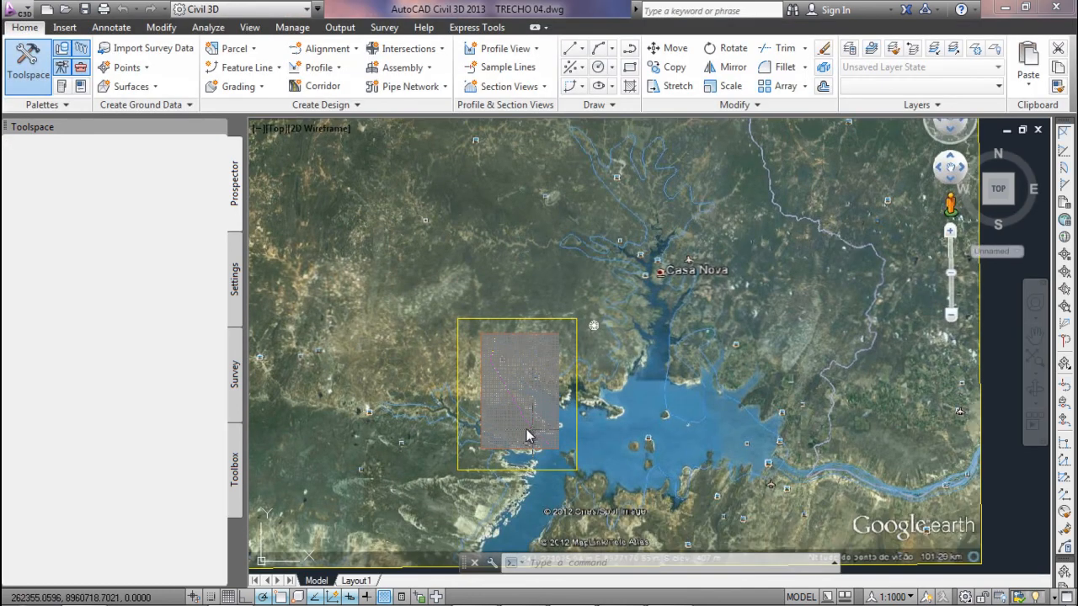
# Start a new TIN surface in this drawing and name it TRECHO 04.
pyautogui.scroll(3, 528, 428)
pyautogui.rightClick(63, 249)
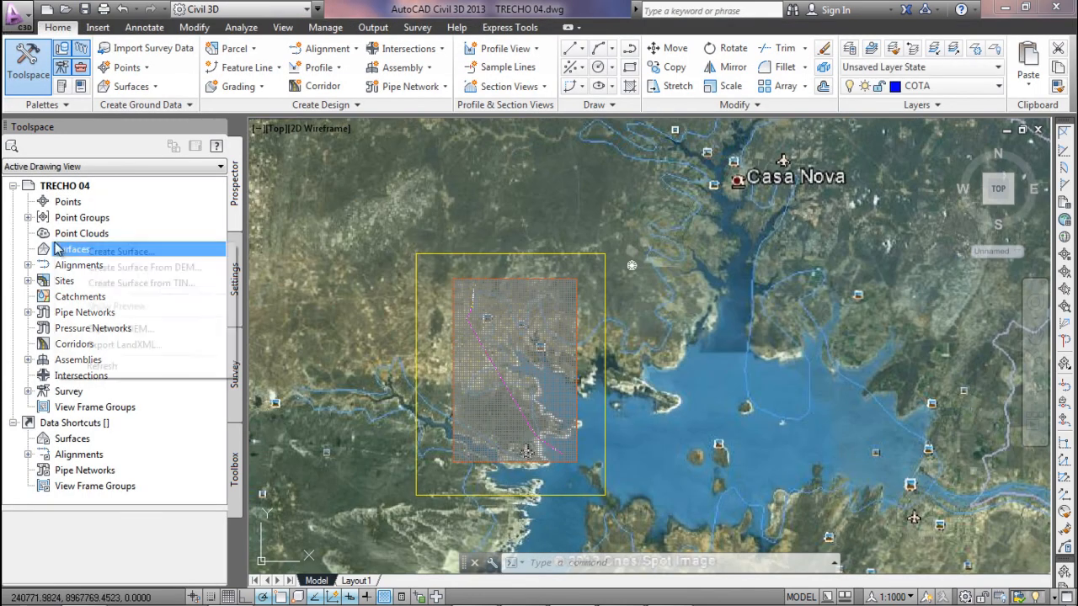
pyautogui.click(130, 252)
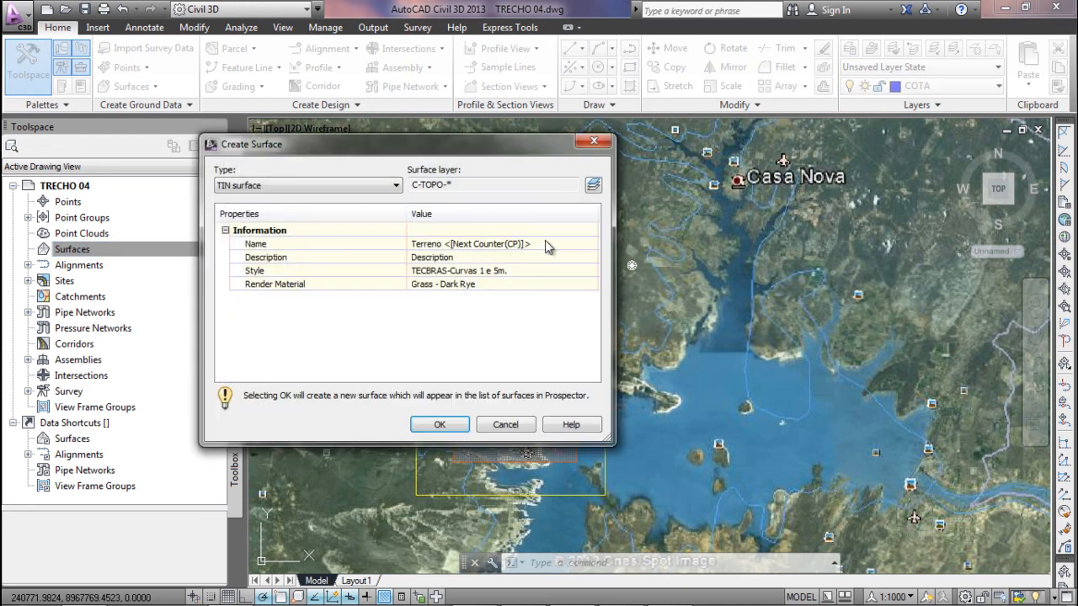
pyautogui.click(537, 242)
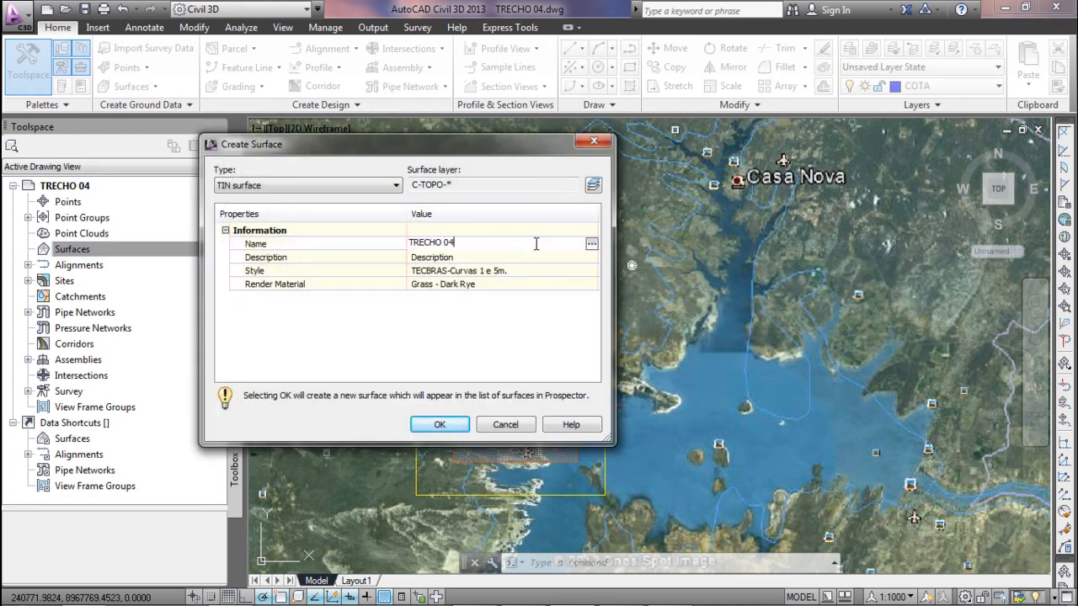
# Create a new layer for the TRECHO 04 surface, with a name starting with TN.
pyautogui.click(593, 184)
pyautogui.click(623, 289)
pyautogui.click(752, 210)
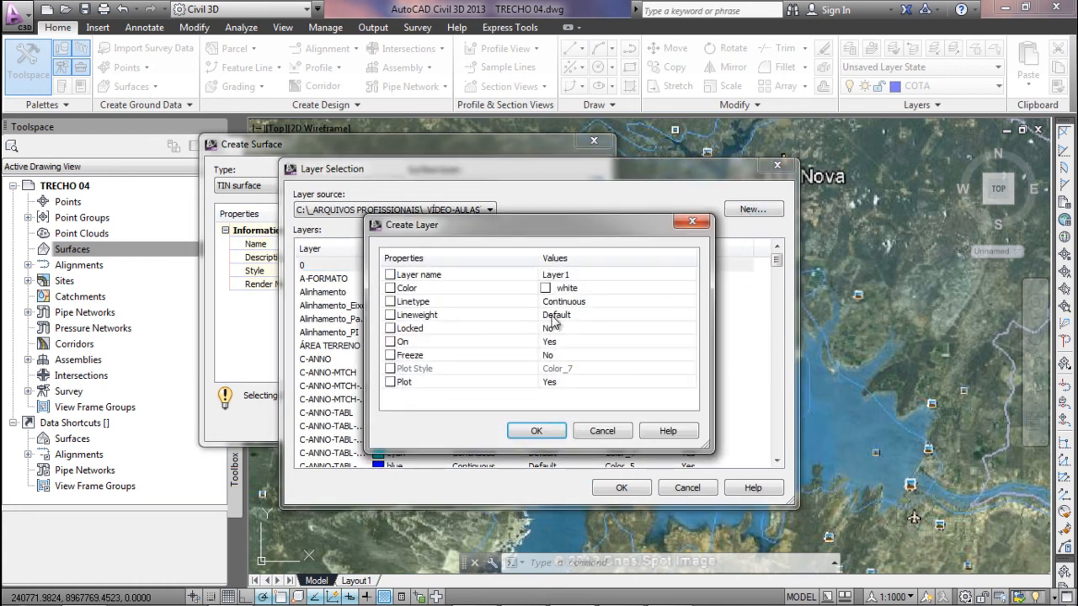
pyautogui.click(585, 274)
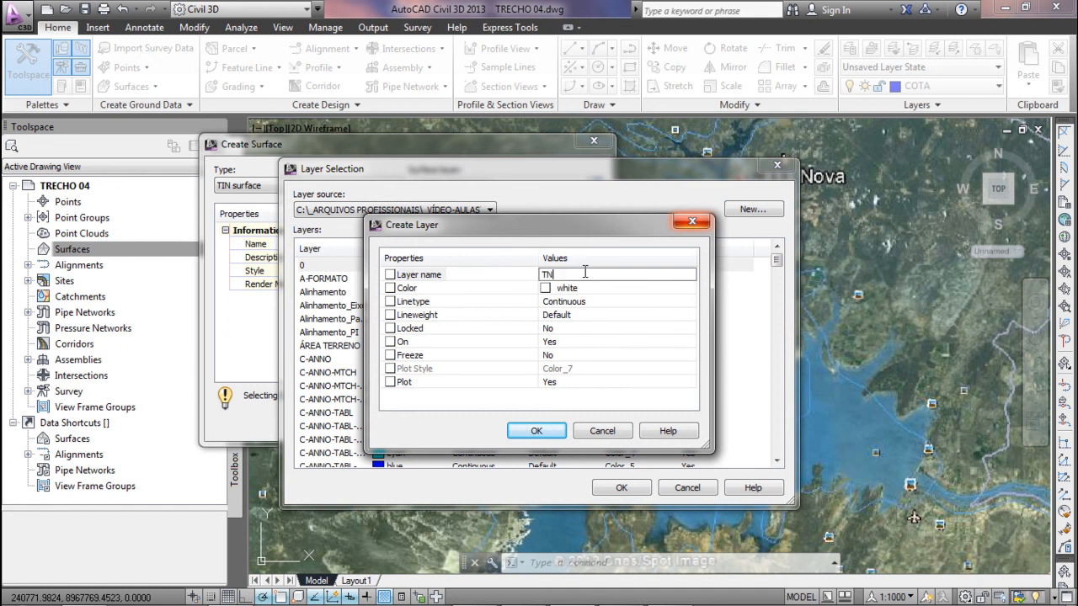
# Create a layer TN, use it as the base layer with the -* suffix, and create the TIN surface TRECHO 04.
pyautogui.click(536, 433)
pyautogui.click(618, 487)
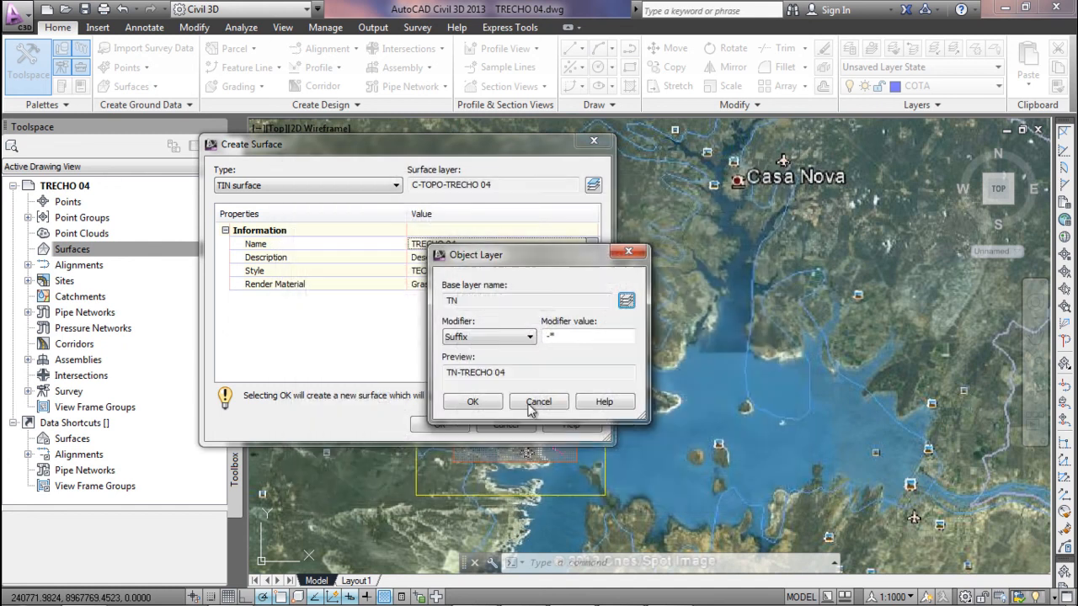
pyautogui.click(474, 402)
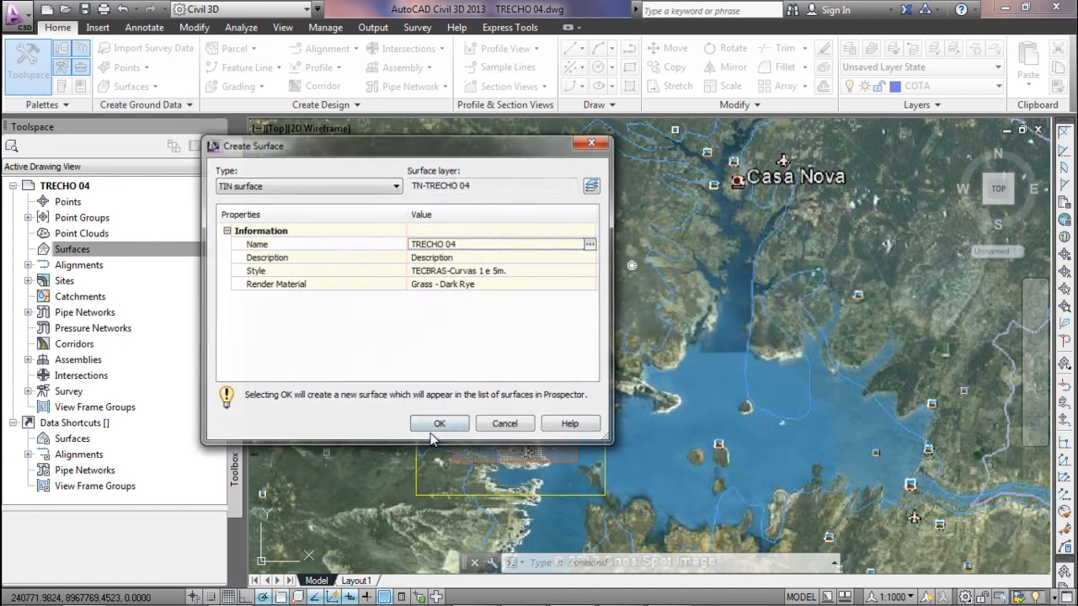
pyautogui.click(439, 424)
pyautogui.click(430, 434)
pyautogui.press('Escape')
pyautogui.press('Escape')
pyautogui.press('Escape')
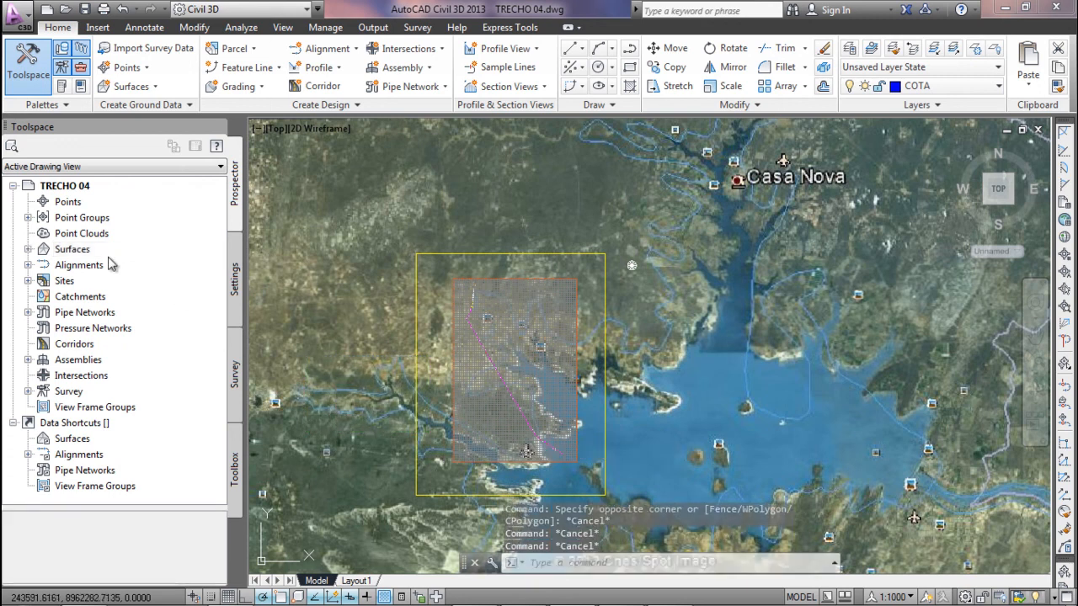
# Add the drawing's point objects to the TRECHO 04 surface definition by window-selecting the whole surveyed area.
pyautogui.click(29, 249)
pyautogui.click(43, 264)
pyautogui.click(58, 312)
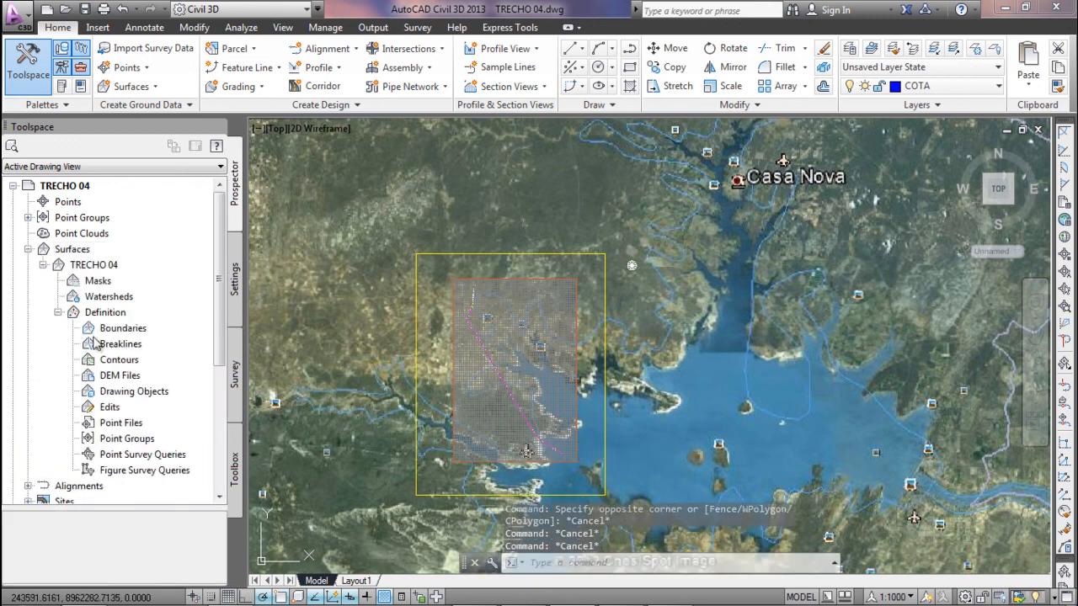
pyautogui.rightClick(143, 393)
pyautogui.click(198, 402)
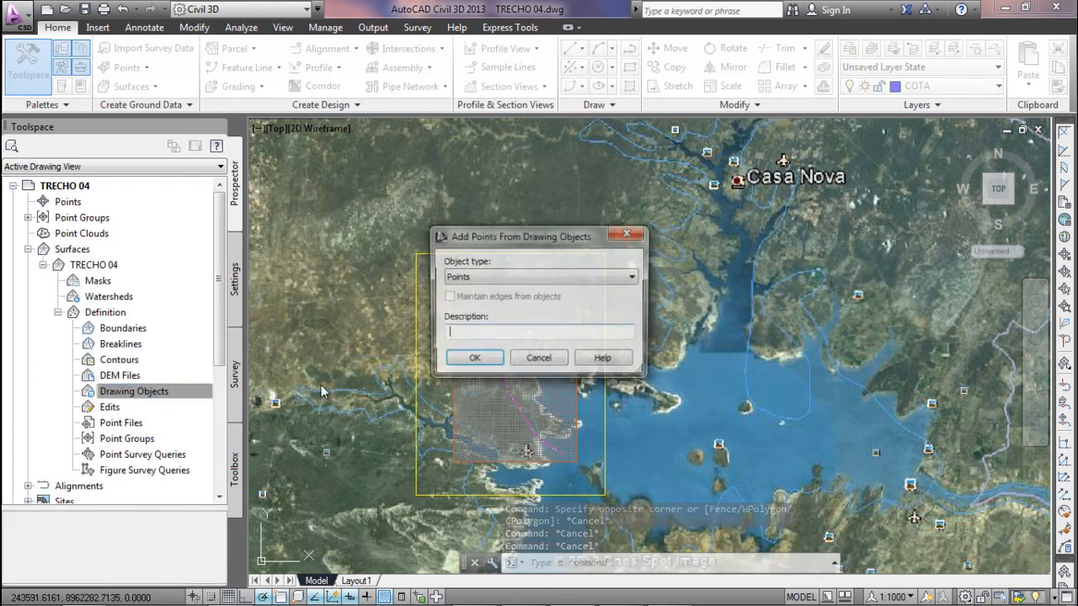
pyautogui.click(456, 362)
pyautogui.click(391, 232)
pyautogui.click(597, 490)
pyautogui.scroll(2, 561, 435)
pyautogui.scroll(6, 472, 403)
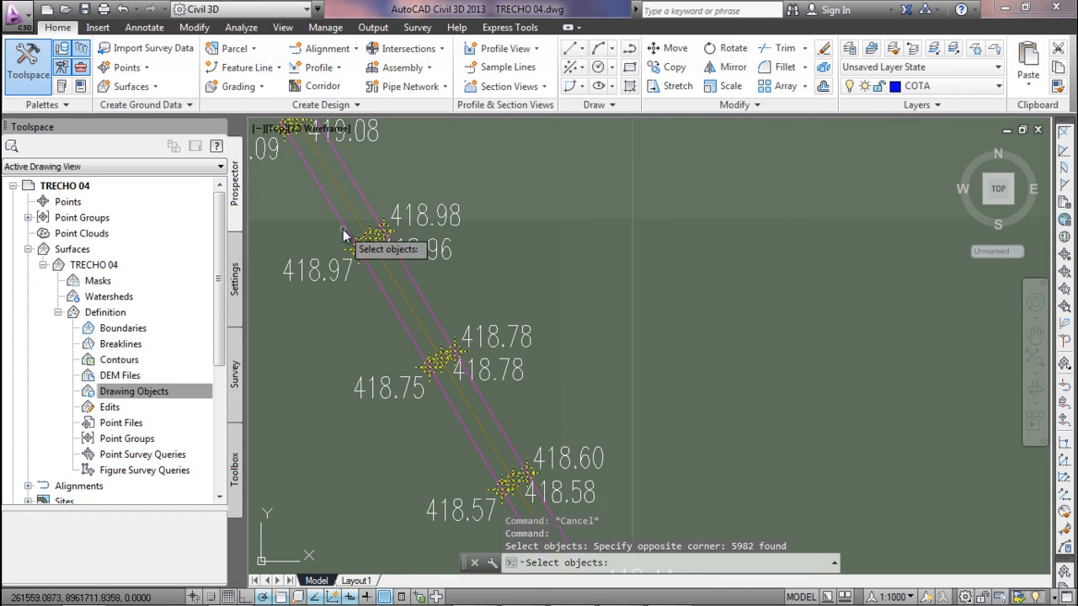
pyautogui.press('Return')
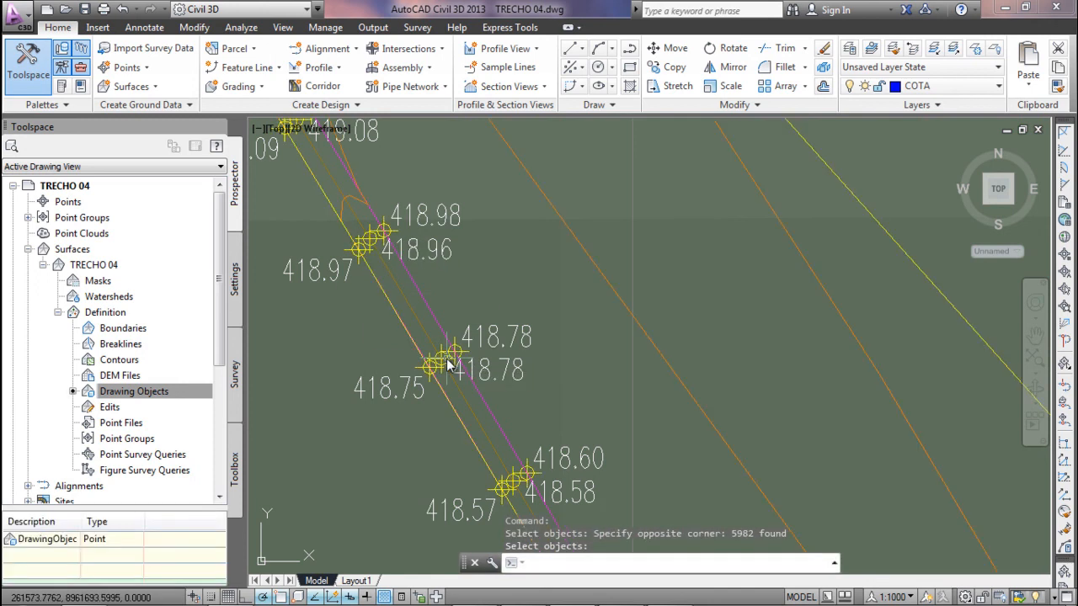
# Examine the generated contours along the surveyed route, especially around its southern bend.
pyautogui.scroll(-5, 488, 352)
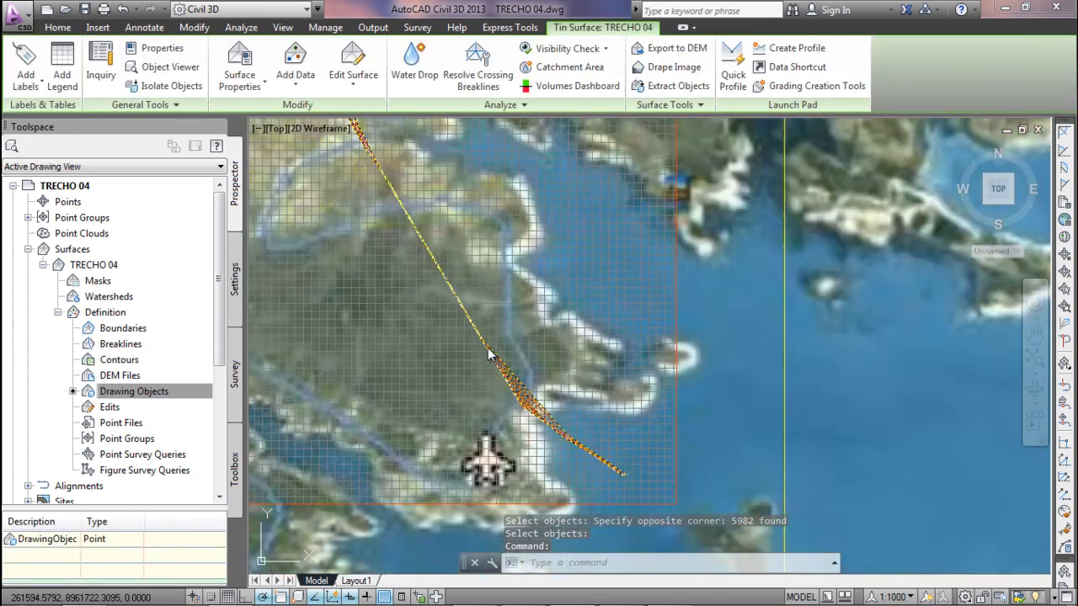
pyautogui.rightClick(487, 352)
pyautogui.click(532, 552)
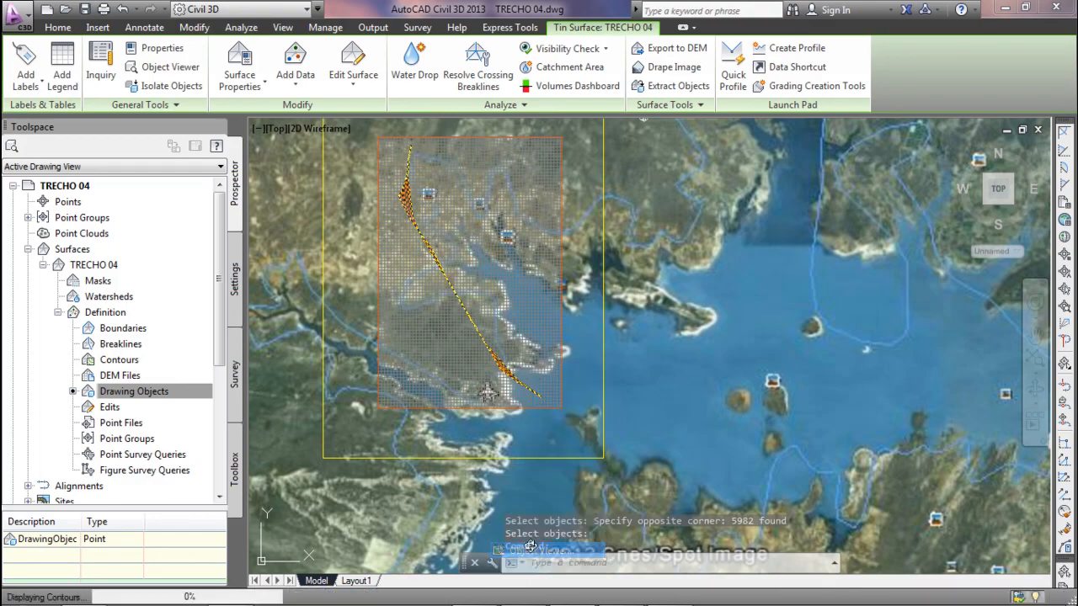
pyautogui.moveTo(496, 490); pyautogui.dragTo(412, 227)
pyautogui.scroll(4, 413, 227)
pyautogui.moveTo(475, 354); pyautogui.dragTo(508, 334)
pyautogui.press('Escape')
pyautogui.scroll(5, 502, 351)
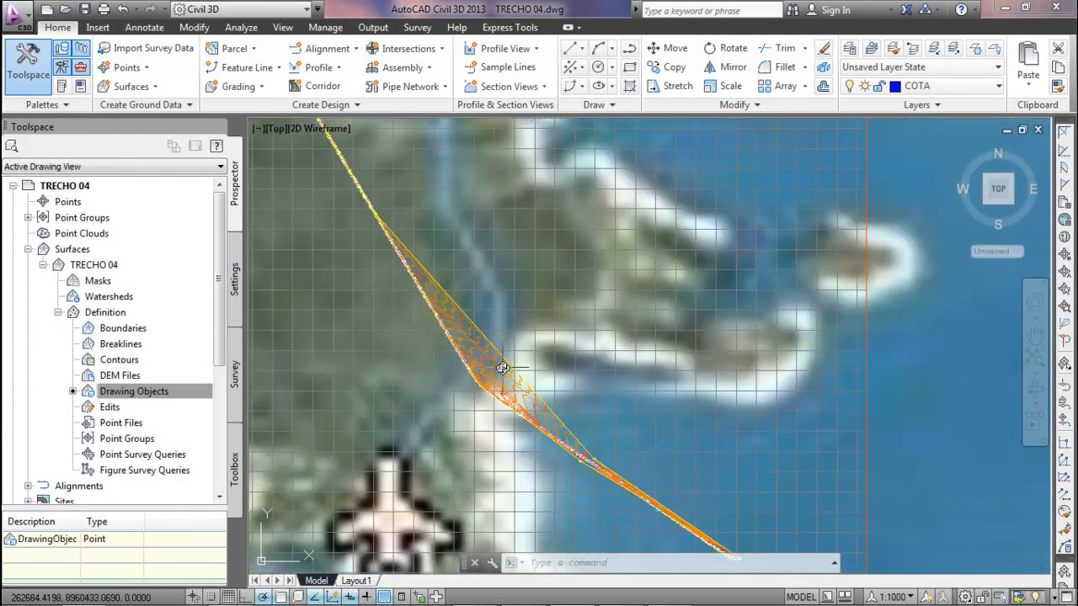
# Change the TRECHO 04 surface style to Triangles ONLY in its surface properties.
pyautogui.click(500, 366)
pyautogui.rightClick(500, 366)
pyautogui.click(594, 296)
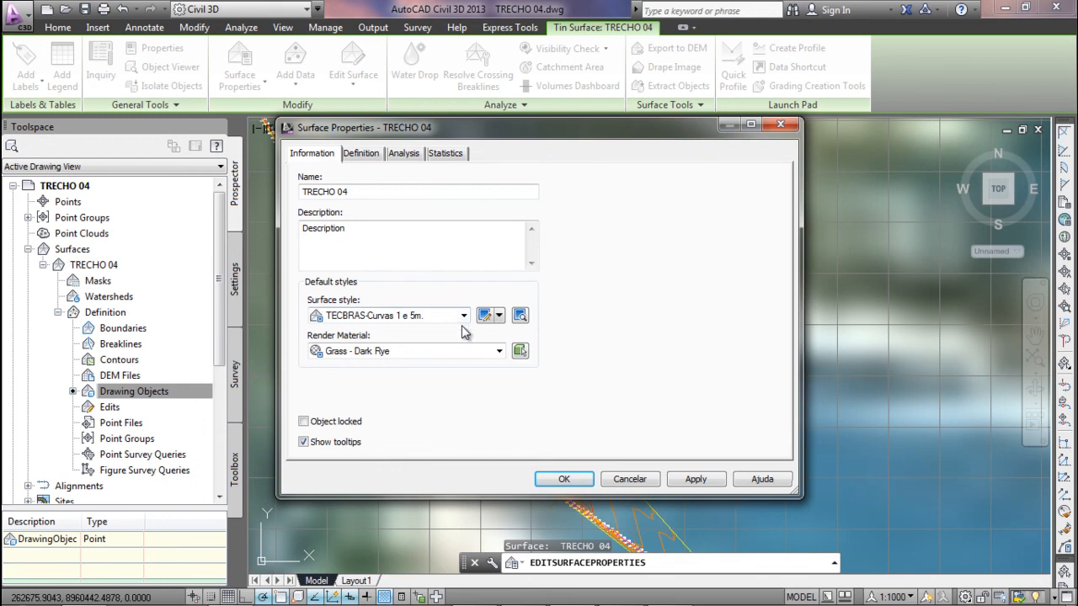
pyautogui.click(465, 318)
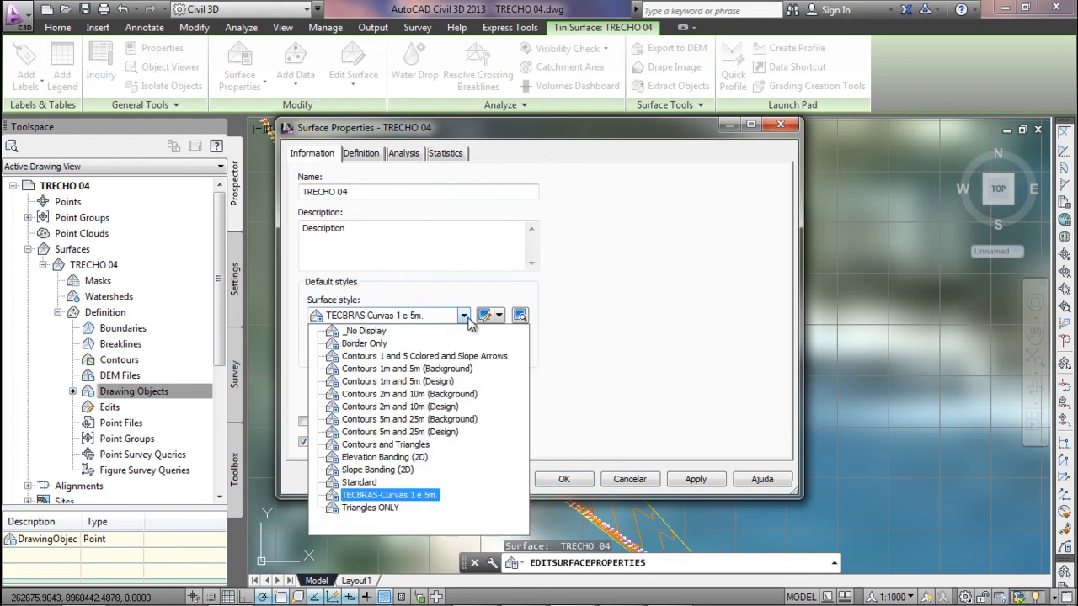
pyautogui.click(370, 507)
pyautogui.click(565, 480)
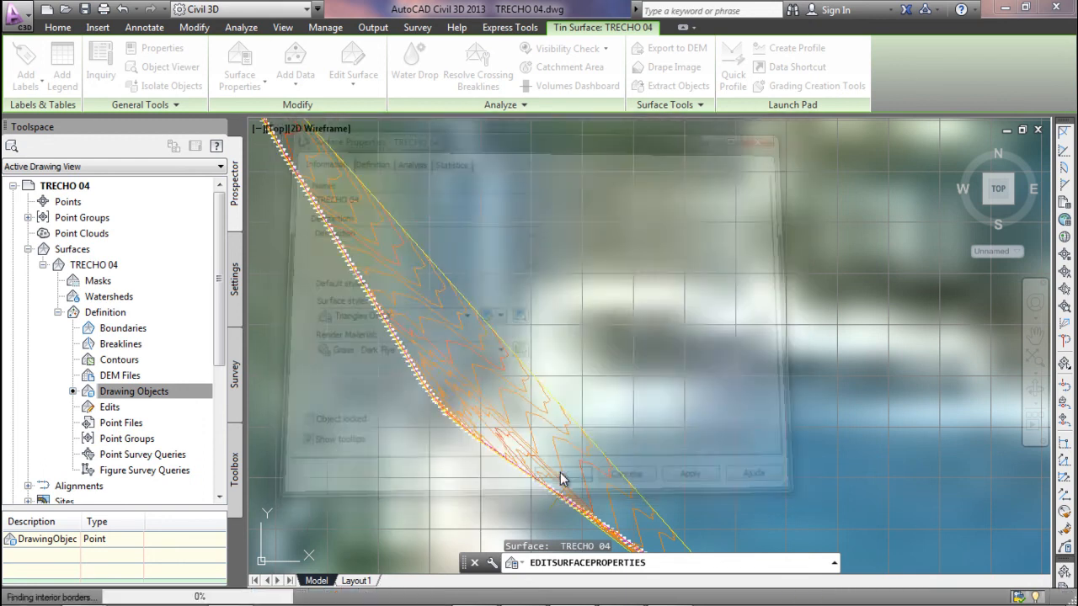
# Delete the long surface triangle edges across the inside of the southern bend using Delete Line with a crossing selection.
pyautogui.click(516, 406)
pyautogui.click(354, 76)
pyautogui.click(352, 150)
pyautogui.click(548, 341)
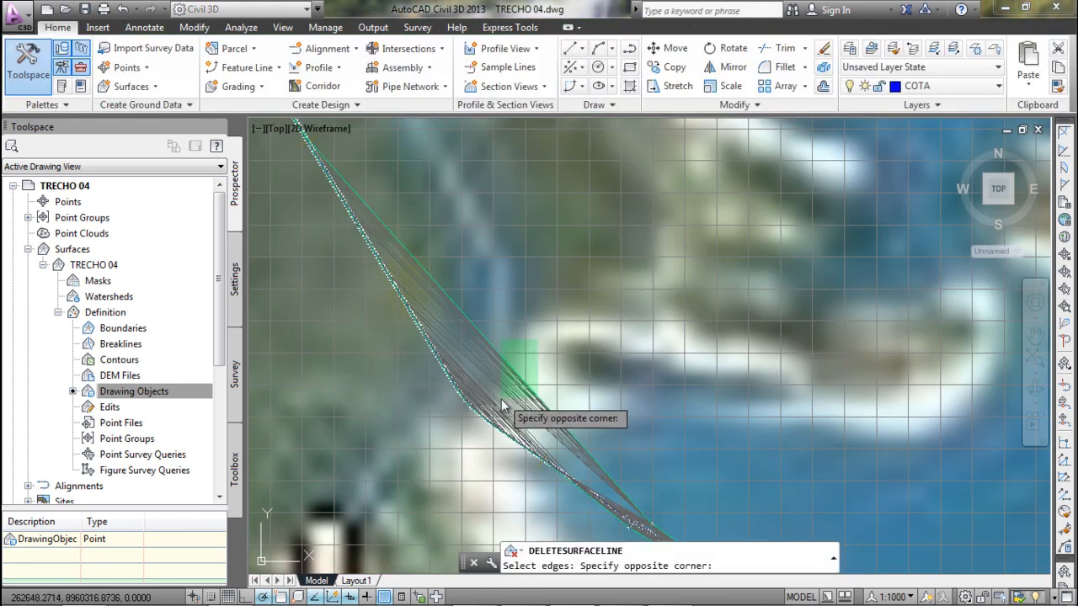
pyautogui.scroll(5, 514, 396)
pyautogui.scroll(3, 401, 432)
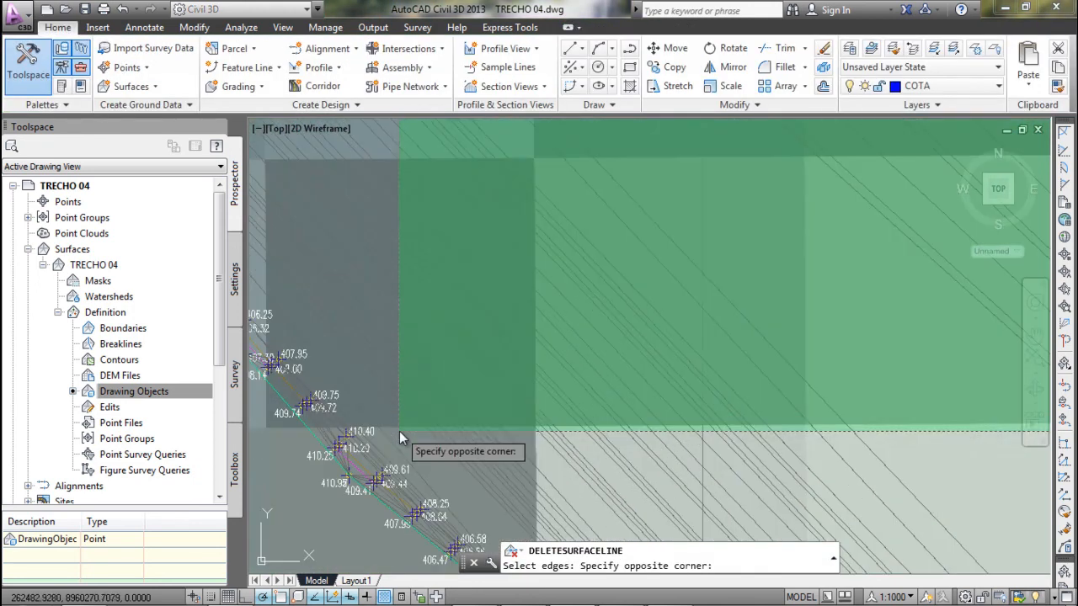
pyautogui.click(406, 423)
pyautogui.scroll(-3, 406, 423)
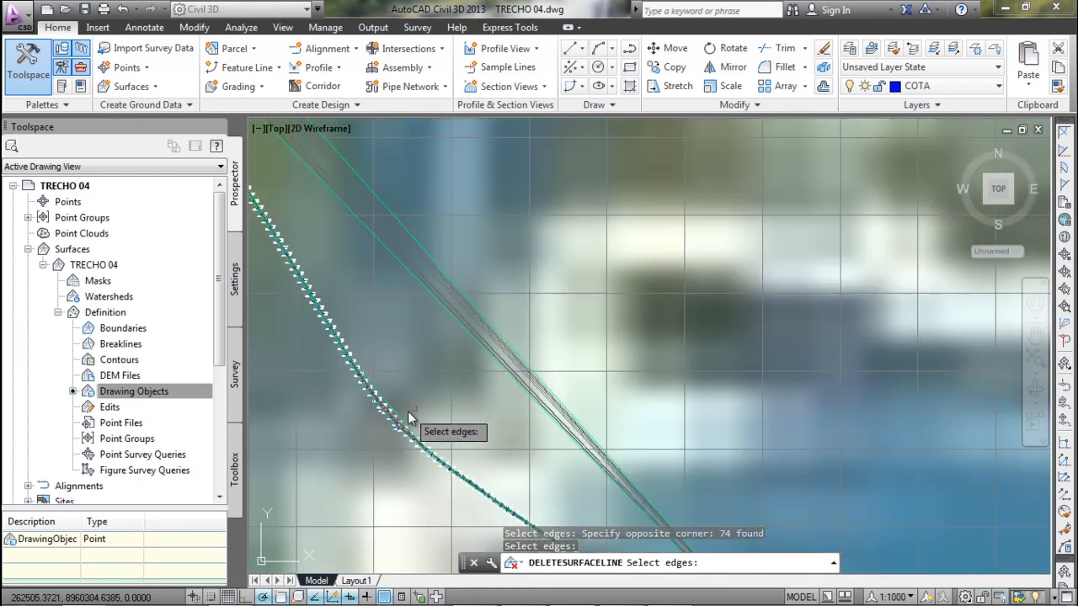
# Delete the remaining stray triangle edges northeast of the southern bend and end the Delete Line command.
pyautogui.click(453, 380)
pyautogui.click(417, 395)
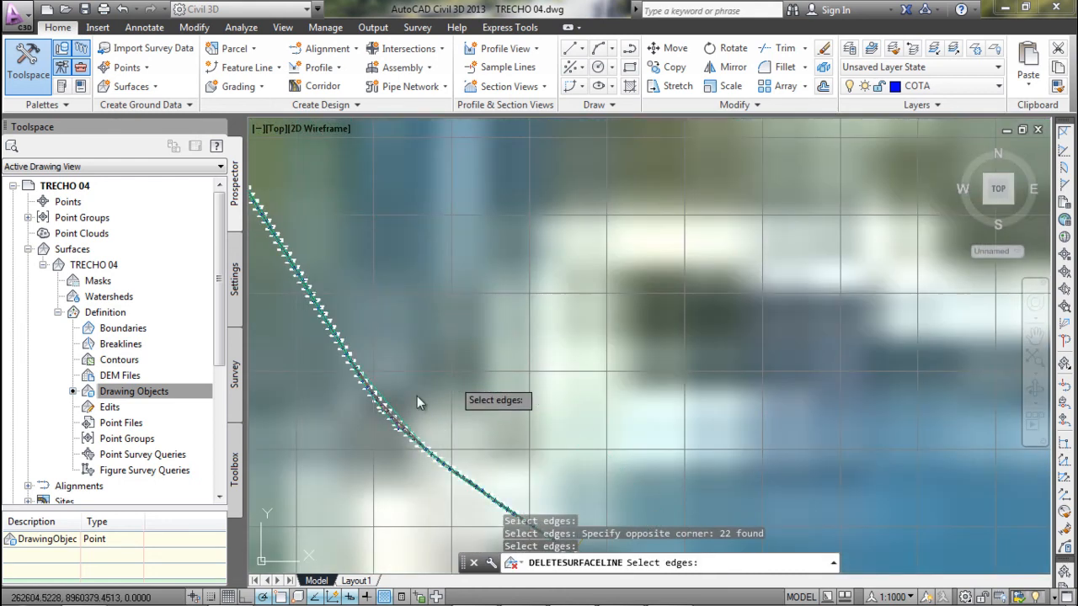
pyautogui.scroll(5, 404, 383)
pyautogui.click(402, 379)
pyautogui.click(363, 429)
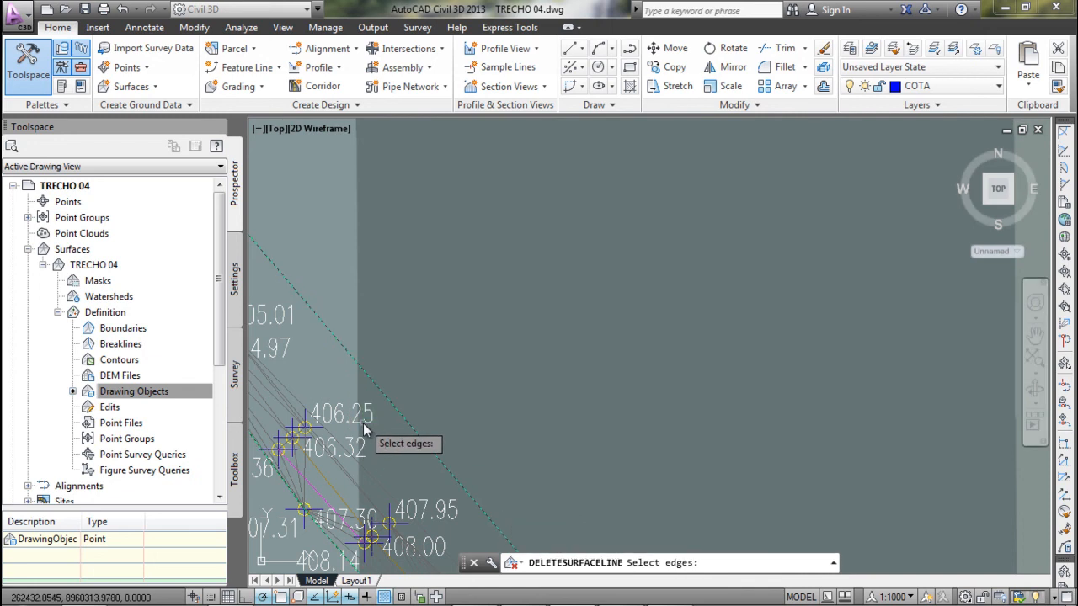
pyautogui.press('Return')
pyautogui.scroll(-8, 369, 423)
pyautogui.moveTo(343, 278); pyautogui.dragTo(568, 405, button='middle')
pyautogui.scroll(-3, 505, 400)
pyautogui.scroll(-8, 505, 400)
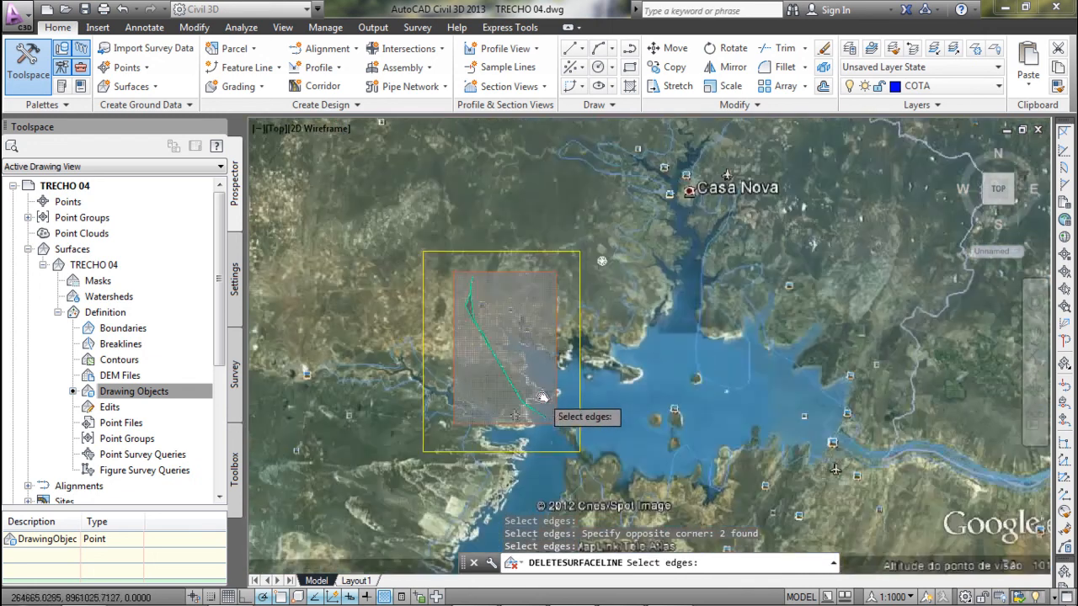
pyautogui.press('Escape')
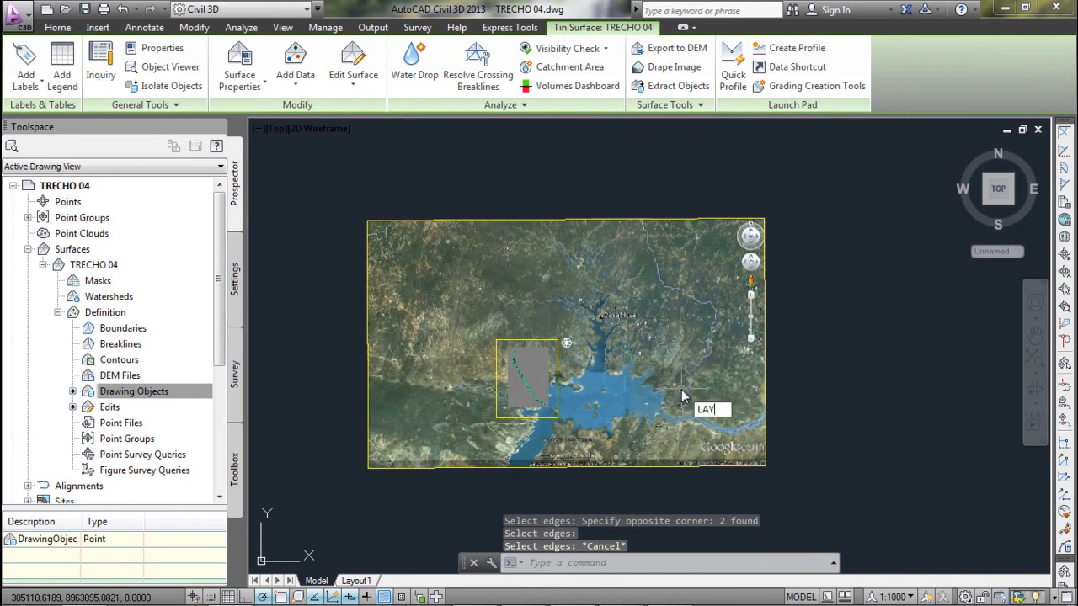
# Freeze the IMAGEM-GE layer with LAYFRZ by picking the satellite image's frame.
pyautogui.press('Return')
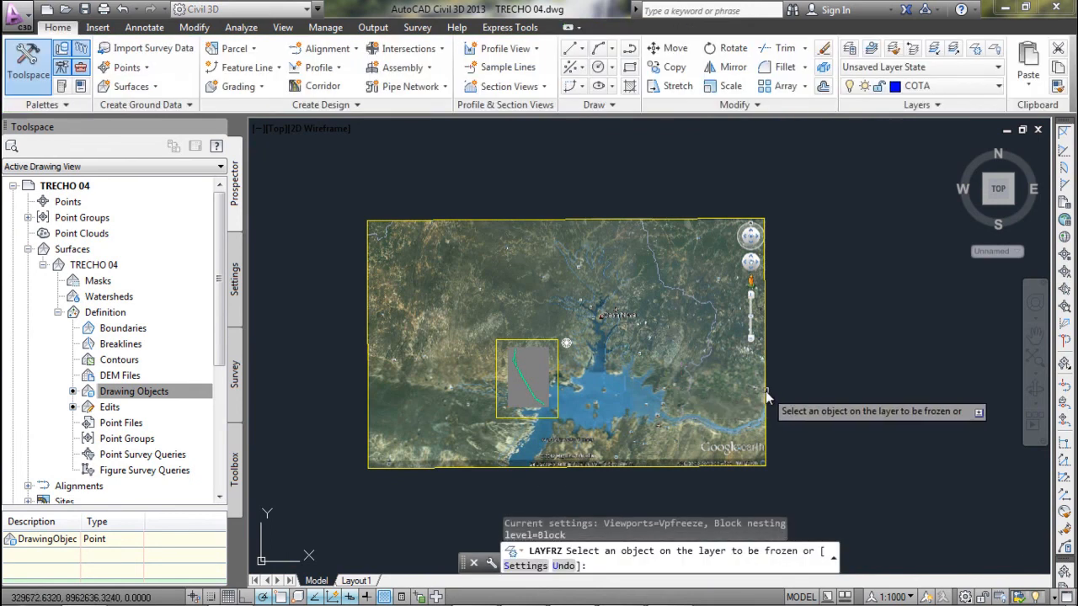
pyautogui.click(765, 391)
pyautogui.press('Return')
pyautogui.scroll(8, 533, 362)
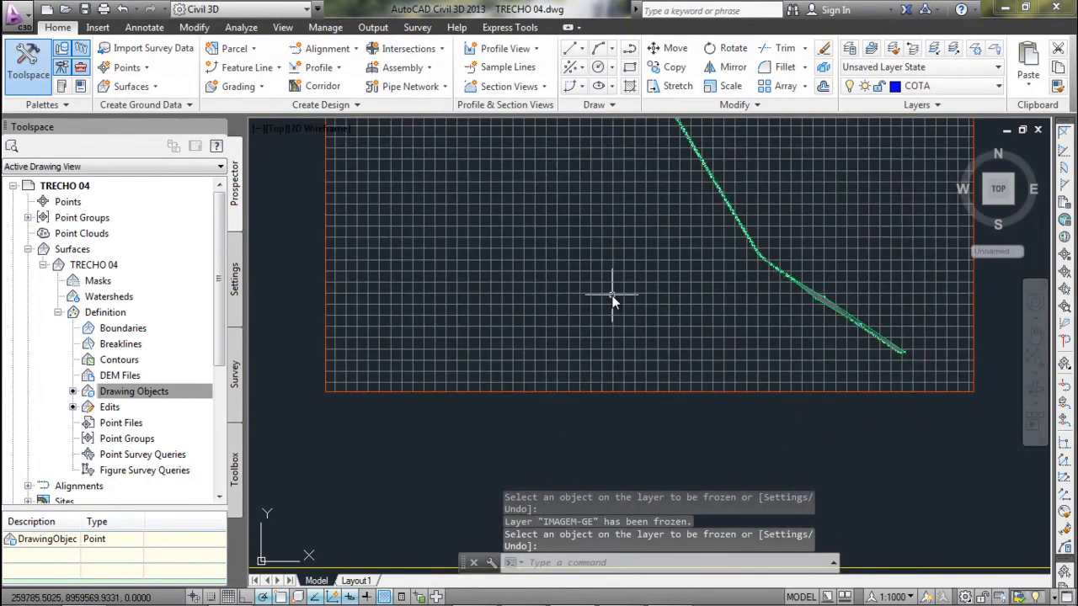
# Freeze the malha-lin, LIMITE and malha-txt layers with LAYFRZ by picking the grid, the orange boundary and the yellow frame.
pyautogui.scroll(7, 682, 346)
pyautogui.write('LATYFRZ')
pyautogui.press('Return')
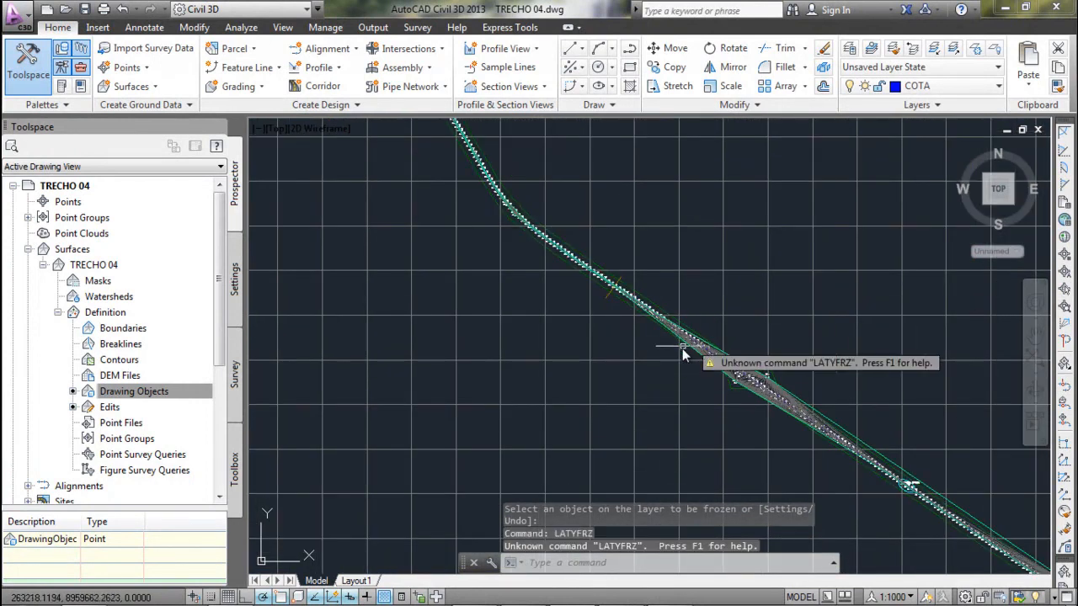
pyautogui.write('LAYFRZ')
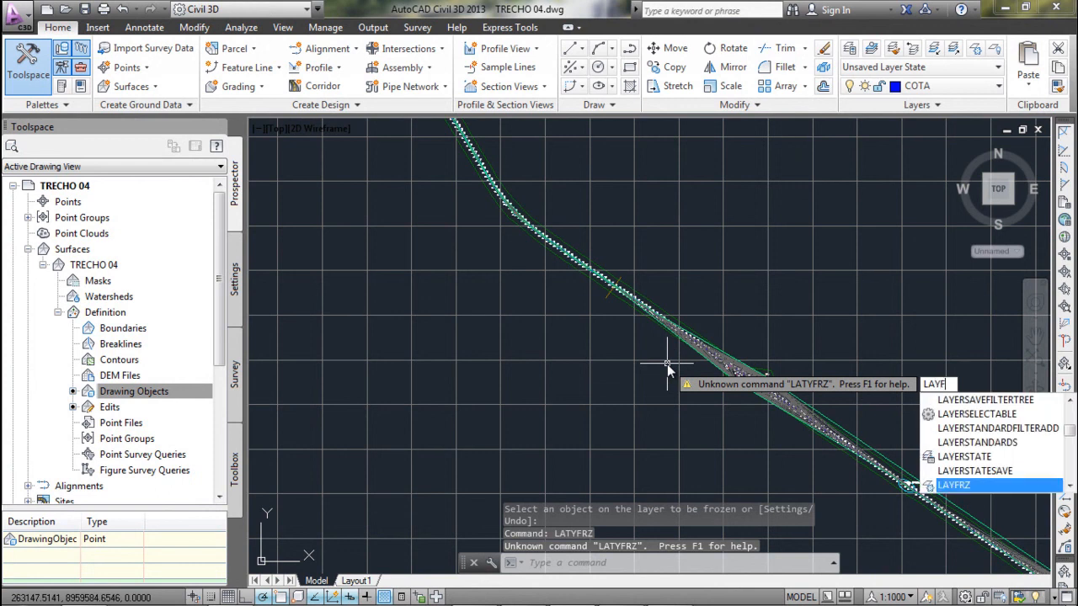
pyautogui.press('Return')
pyautogui.click(646, 360)
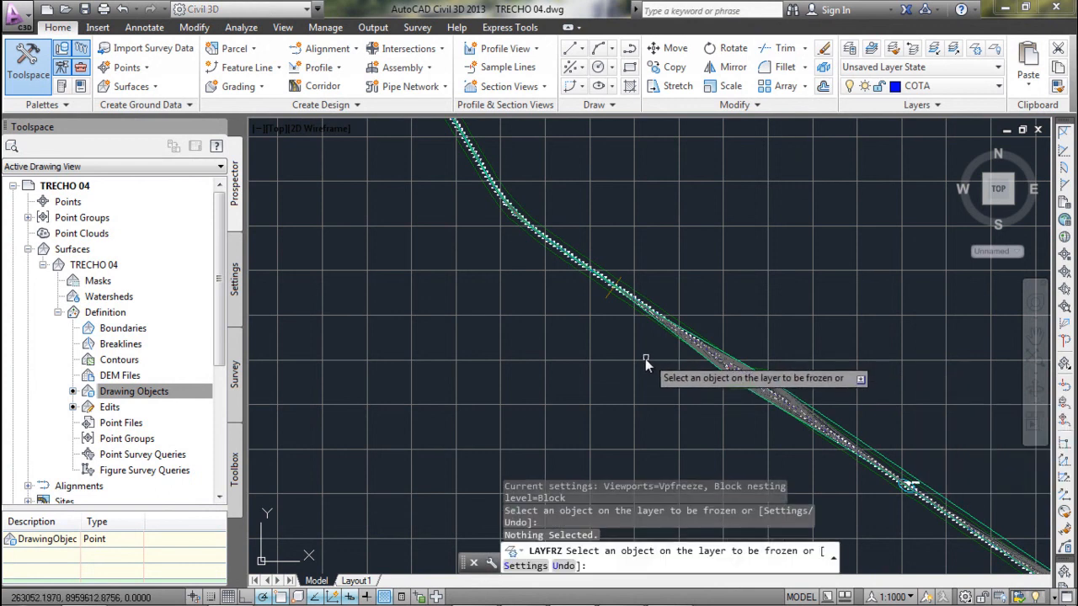
pyautogui.click(638, 363)
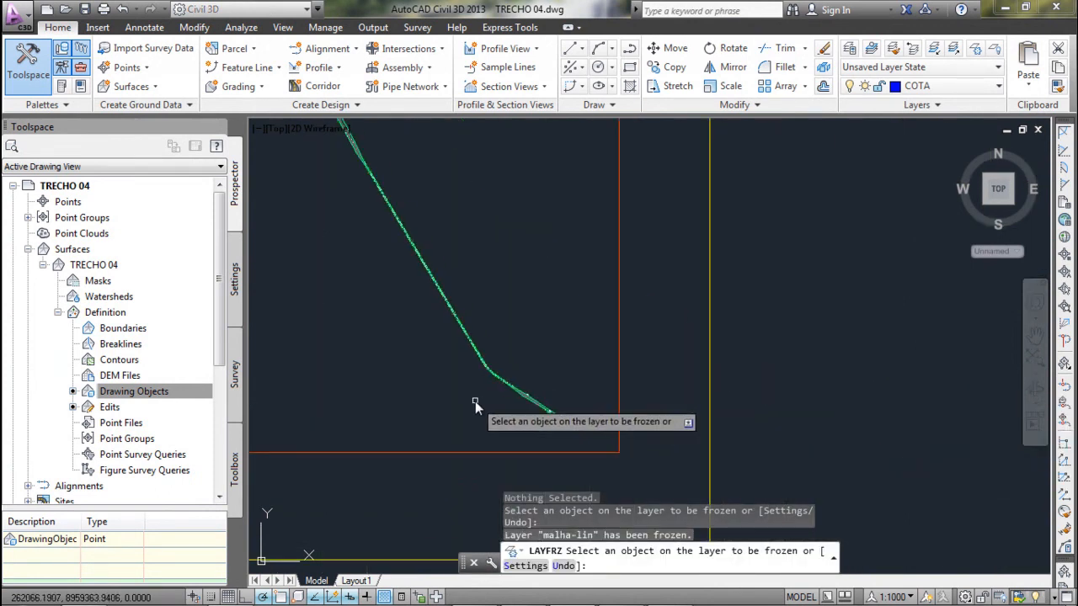
pyautogui.click(487, 453)
pyautogui.scroll(-5, 486, 453)
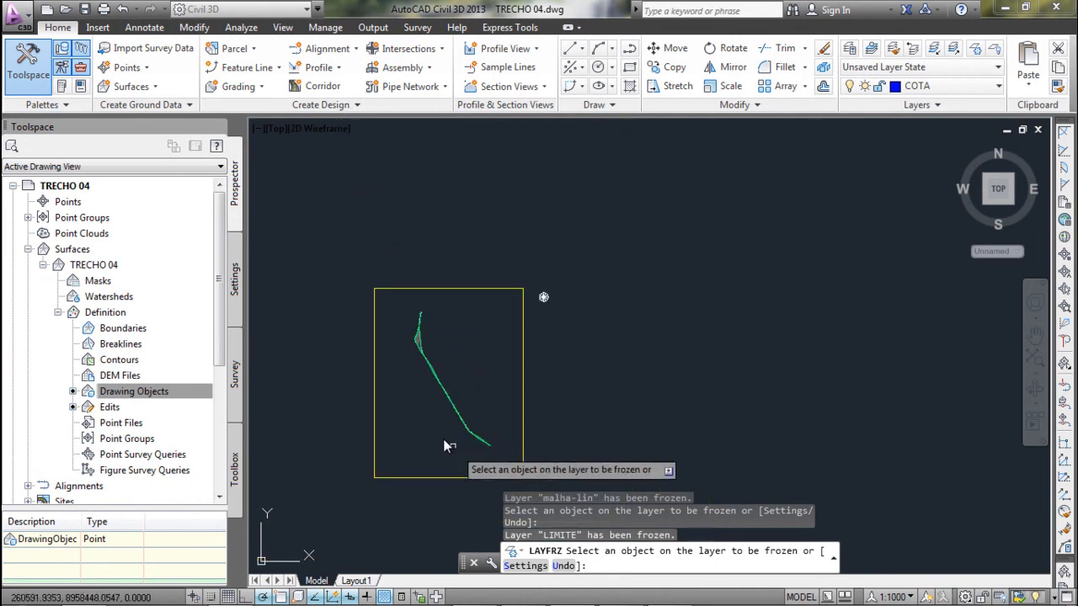
pyautogui.click(523, 392)
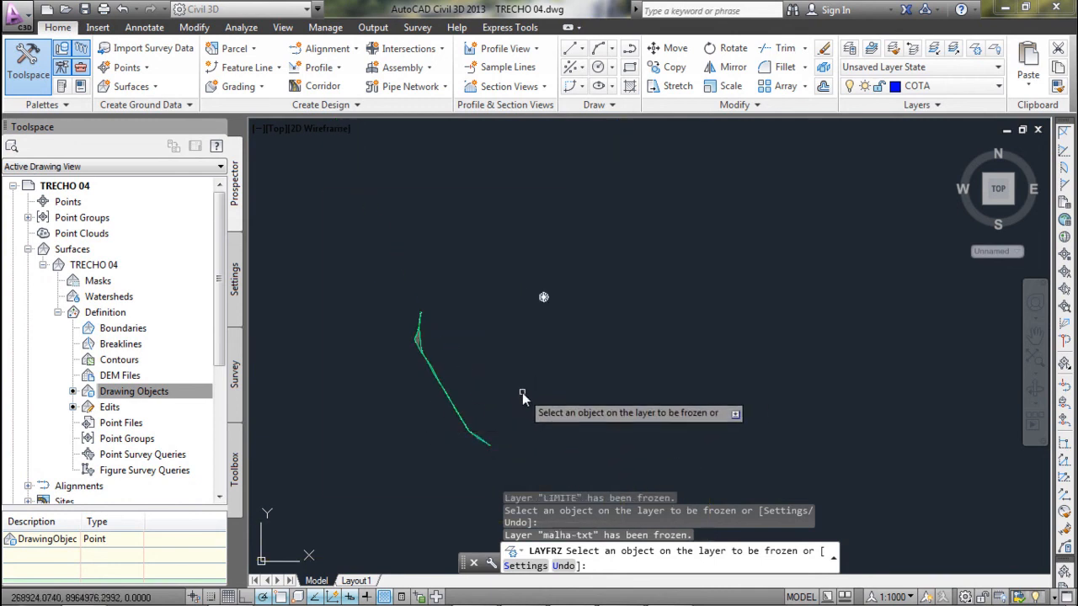
pyautogui.press('Return')
pyautogui.scroll(6, 522, 393)
pyautogui.moveTo(478, 352)
pyautogui.mouseDown(button='middle')
pyautogui.moveTo(548, 433)
pyautogui.moveTo(558, 423)
pyautogui.moveTo(488, 409)
pyautogui.moveTo(480, 451)
pyautogui.mouseUp(button='middle')
pyautogui.press('Escape')
pyautogui.click(438, 356)
pyautogui.click(368, 81)
pyautogui.click(379, 145)
pyautogui.scroll(2, 484, 379)
pyautogui.click(444, 342)
pyautogui.click(302, 271)
pyautogui.scroll(-2, 295, 265)
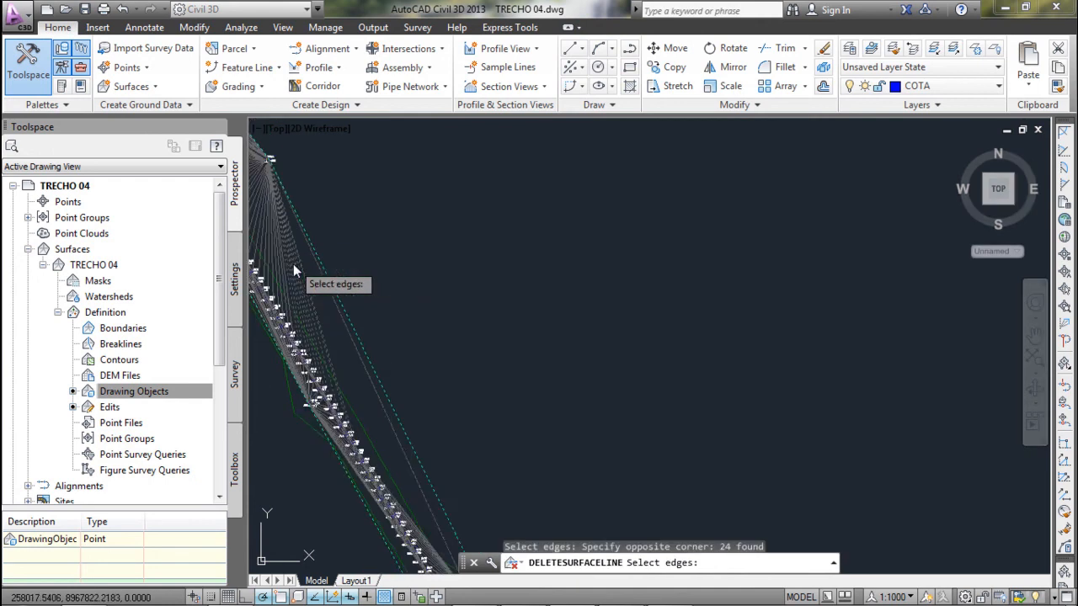
pyautogui.moveTo(290, 158); pyautogui.dragTo(503, 278, button='middle')
pyautogui.click(501, 225)
pyautogui.click(452, 296)
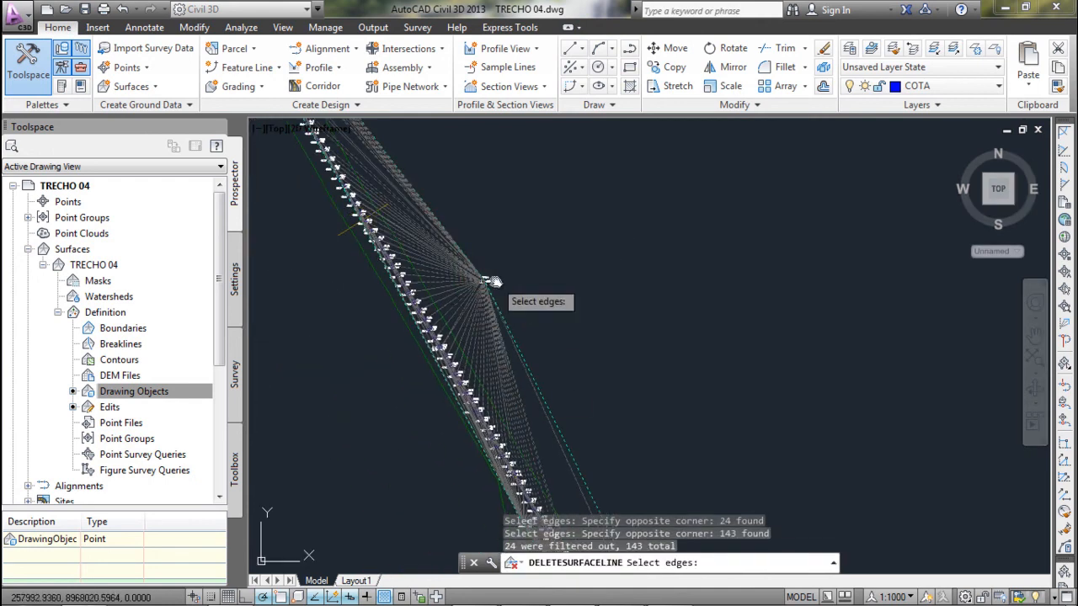
pyautogui.scroll(3, 471, 282)
pyautogui.scroll(-2, 447, 281)
pyautogui.press('Escape')
pyautogui.press('Escape')
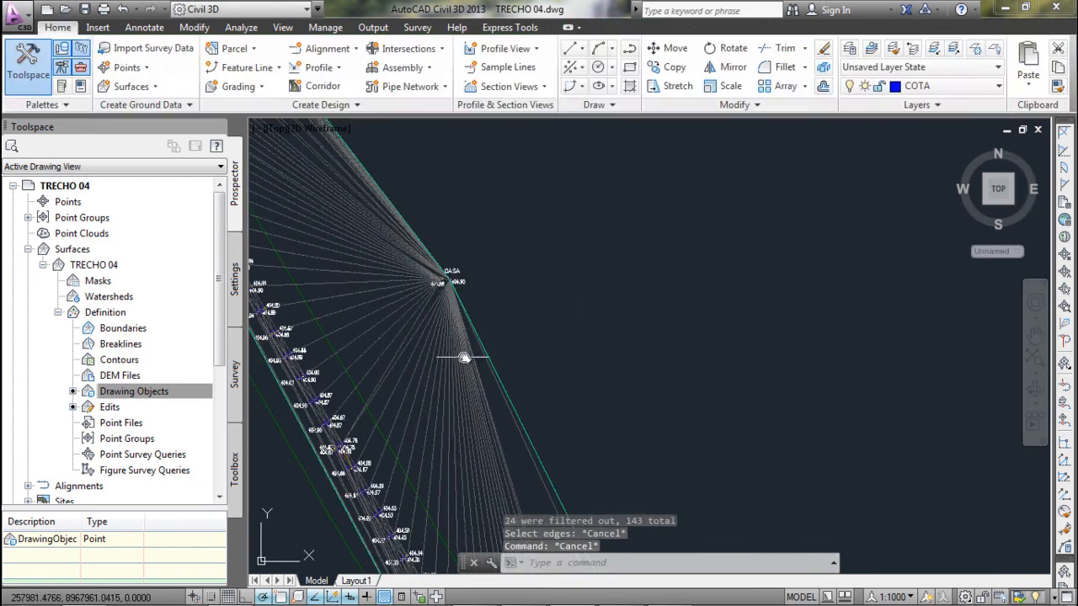
# Delete the outer surface triangle edges around the CASA point northeast of the route using Delete Line with crossing selections.
pyautogui.click(463, 358)
pyautogui.click(368, 81)
pyautogui.click(379, 145)
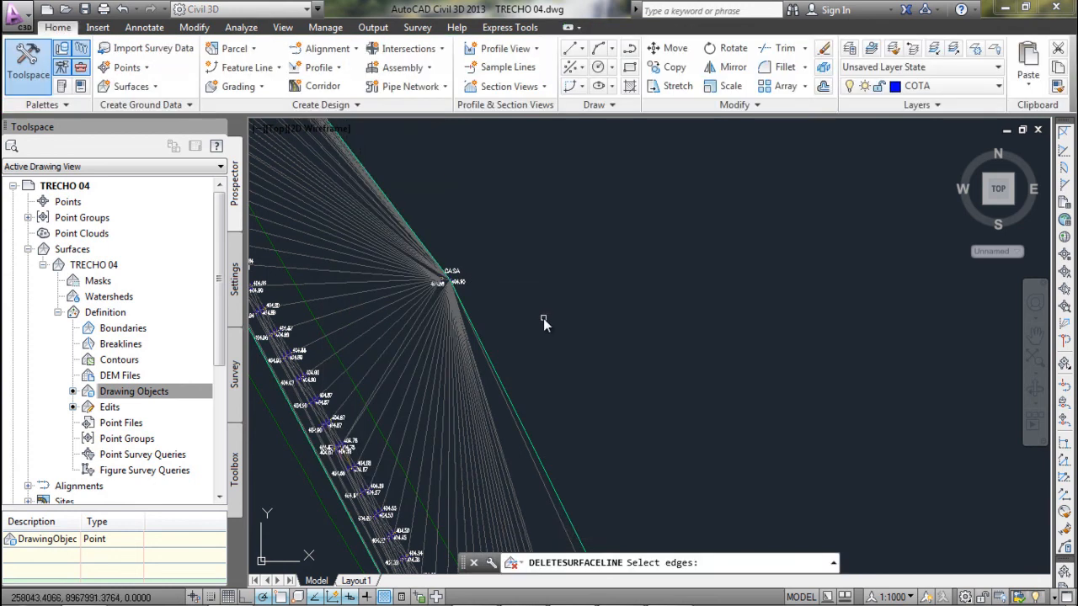
pyautogui.scroll(-2, 543, 318)
pyautogui.click(579, 344)
pyautogui.click(529, 375)
pyautogui.click(510, 269)
pyautogui.click(482, 301)
# Delete the outer triangle edges southwest of the route between the 402.65 and 403.69 points with a single pick and a crossing selection.
pyautogui.scroll(2, 516, 370)
pyautogui.scroll(-2, 516, 370)
pyautogui.scroll(3, 581, 425)
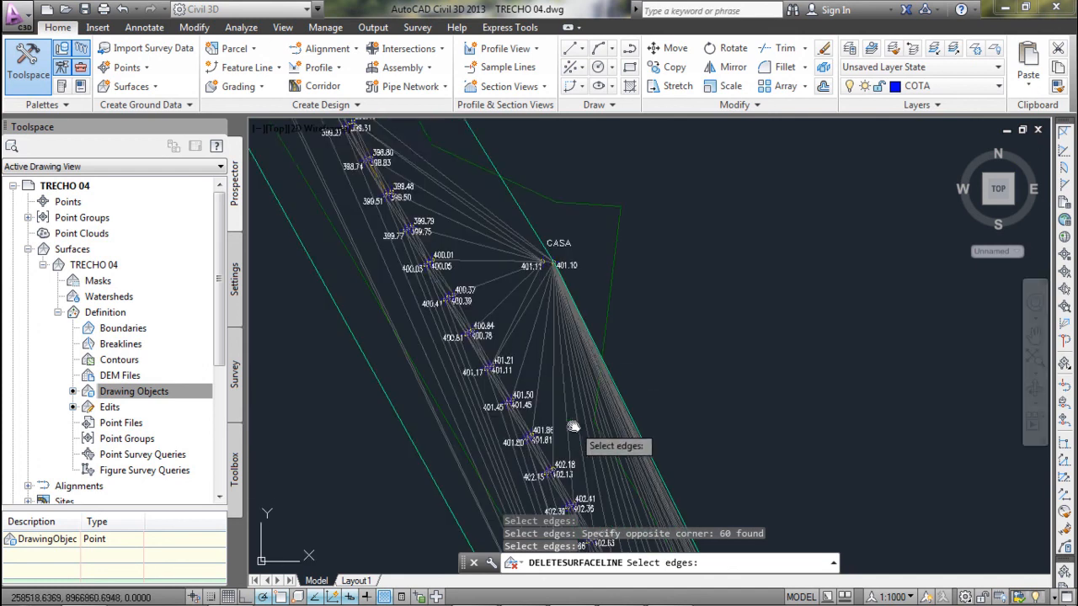
pyautogui.moveTo(653, 413); pyautogui.dragTo(597, 310, button='middle')
pyautogui.scroll(-2, 594, 316)
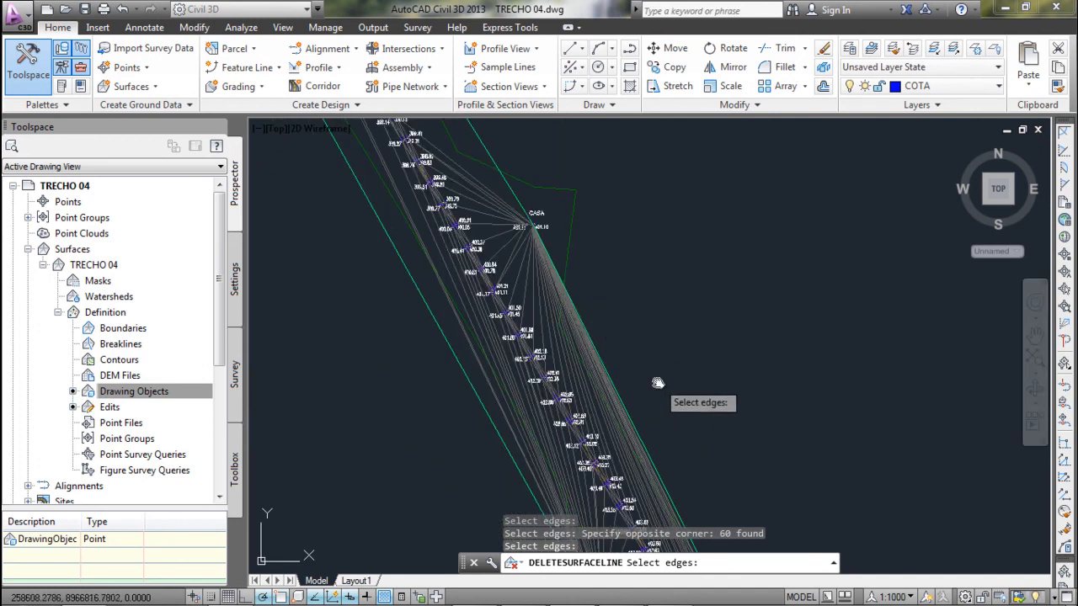
pyautogui.moveTo(658, 383); pyautogui.dragTo(571, 313, button='middle')
pyautogui.scroll(2, 577, 452)
pyautogui.moveTo(458, 320); pyautogui.dragTo(534, 342, button='middle')
pyautogui.scroll(2, 534, 342)
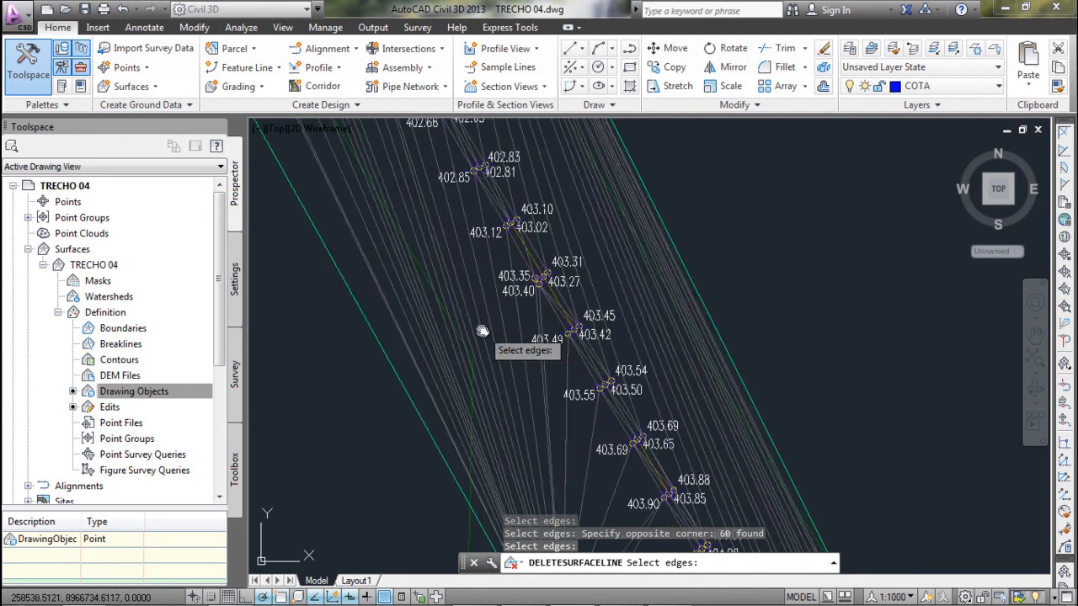
pyautogui.moveTo(421, 289); pyautogui.dragTo(456, 315, button='middle')
pyautogui.click(491, 307)
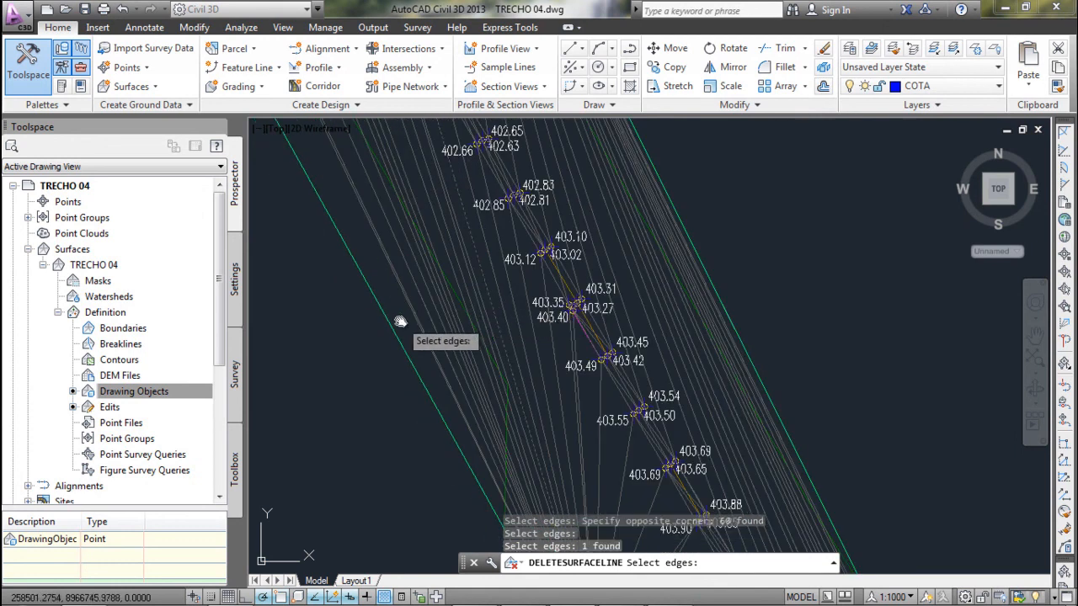
pyautogui.scroll(2, 400, 322)
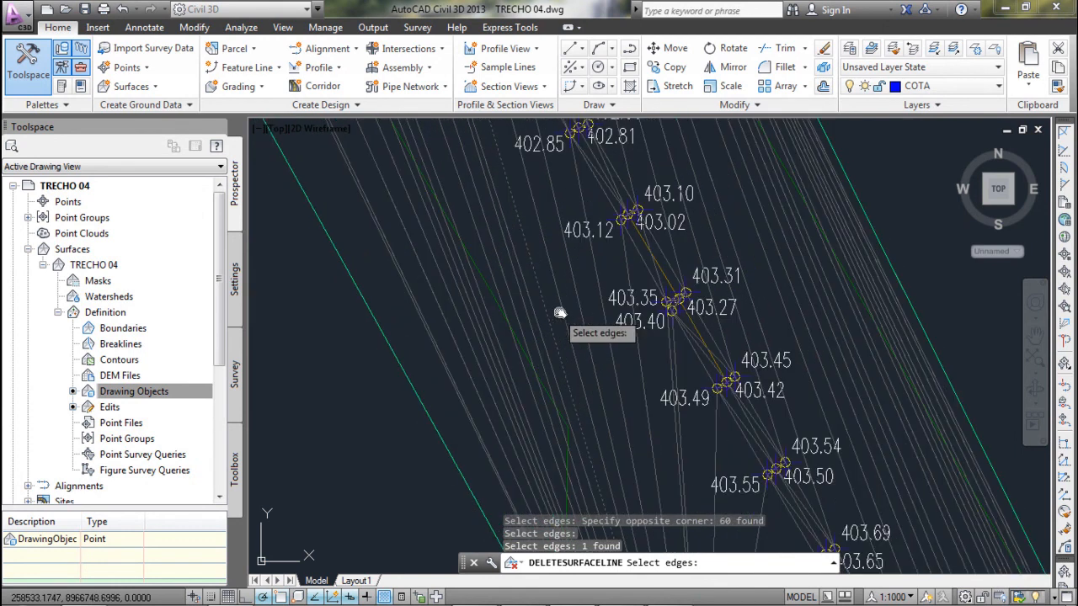
pyautogui.scroll(-2, 617, 259)
pyautogui.click(615, 258)
pyautogui.click(433, 317)
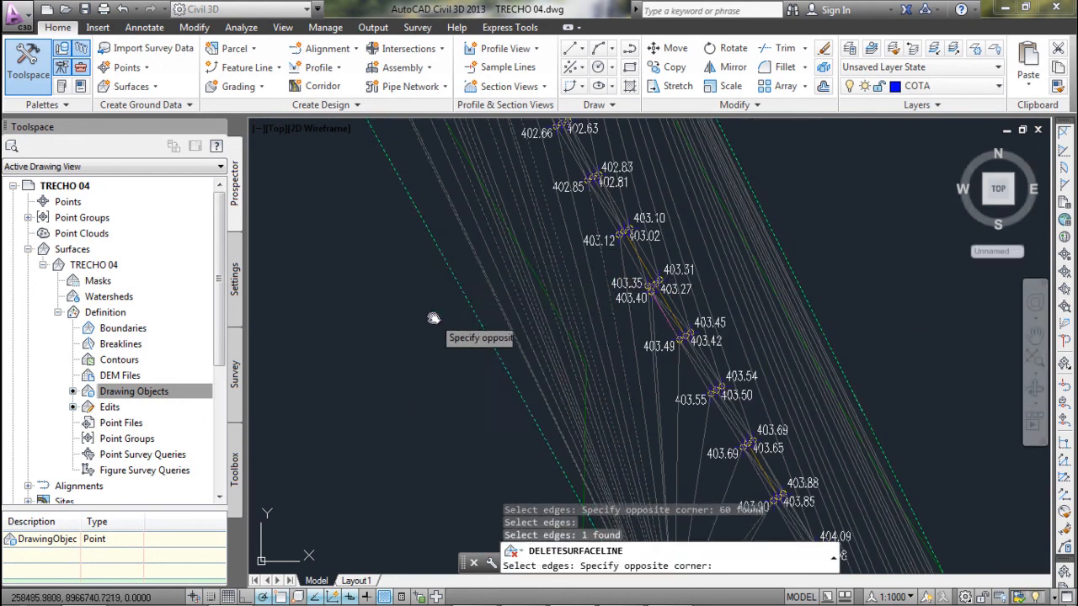
pyautogui.press('Return')
# Delete the outer triangle edges south and north of the CASA point at 404.09 using two crossing selections.
pyautogui.moveTo(659, 424); pyautogui.dragTo(569, 165, button='middle')
pyautogui.scroll(-2, 610, 322)
pyautogui.scroll(2, 688, 408)
pyautogui.moveTo(691, 409); pyautogui.dragTo(631, 261, button='middle')
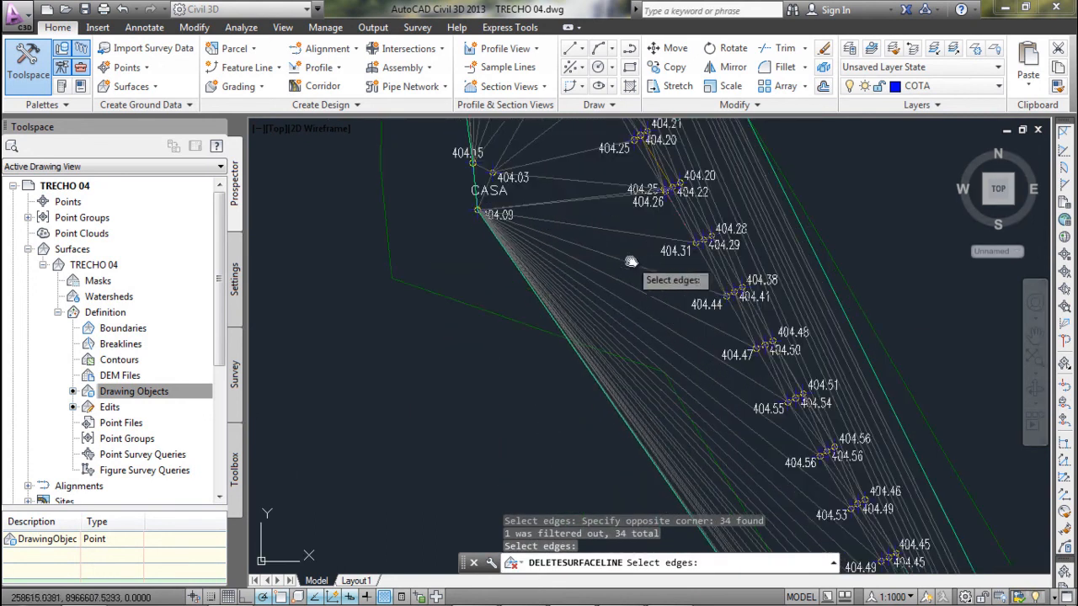
pyautogui.click(644, 252)
pyautogui.click(564, 334)
pyautogui.press('Return')
pyautogui.moveTo(544, 175); pyautogui.dragTo(562, 299, button='middle')
pyautogui.moveTo(529, 196); pyautogui.dragTo(548, 260, button='middle')
pyautogui.click(551, 258)
pyautogui.click(437, 256)
pyautogui.press('Return')
# Delete the outer triangle edges northwest and south of the CASA point at 401.10, including the last stray ones beside the route.
pyautogui.scroll(-4, 585, 208)
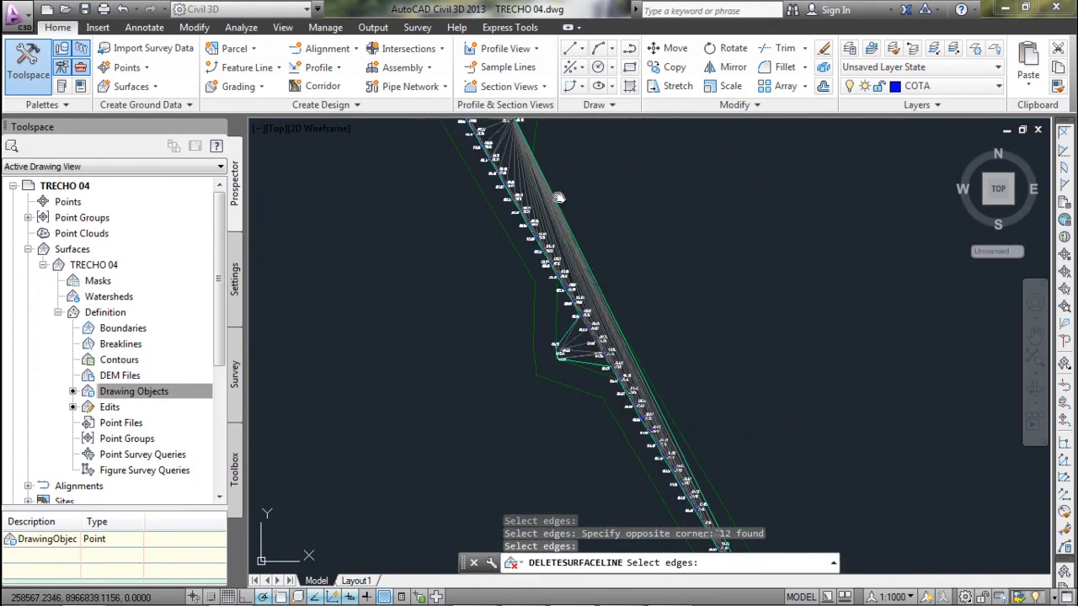
pyautogui.scroll(5, 529, 225)
pyautogui.click(514, 289)
pyautogui.click(419, 333)
pyautogui.press('Return')
pyautogui.moveTo(575, 431); pyautogui.dragTo(409, 153, button='middle')
pyautogui.click(522, 251)
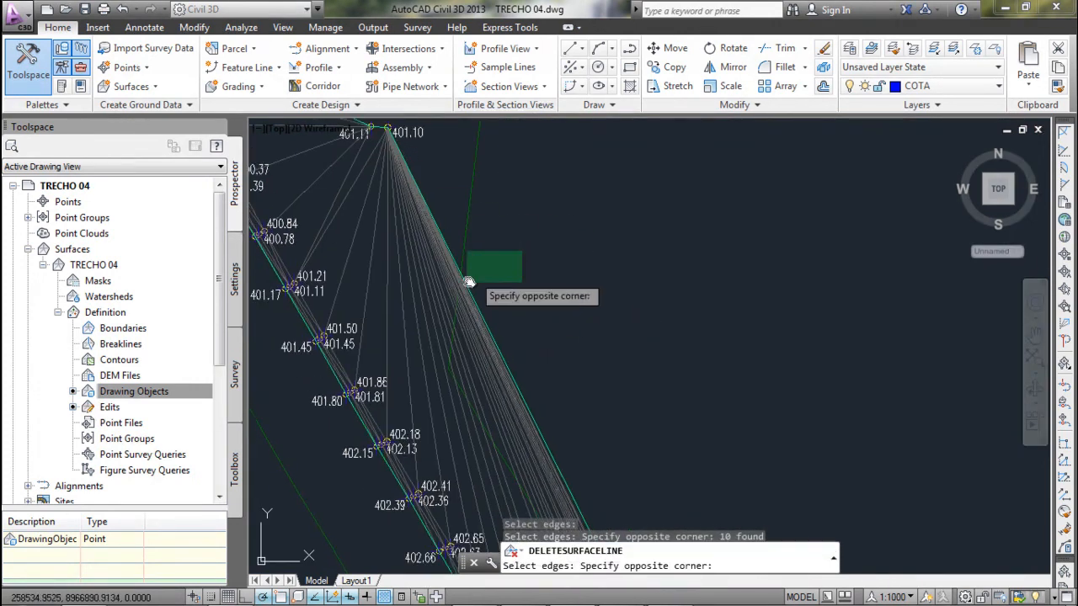
pyautogui.click(394, 336)
pyautogui.click(385, 309)
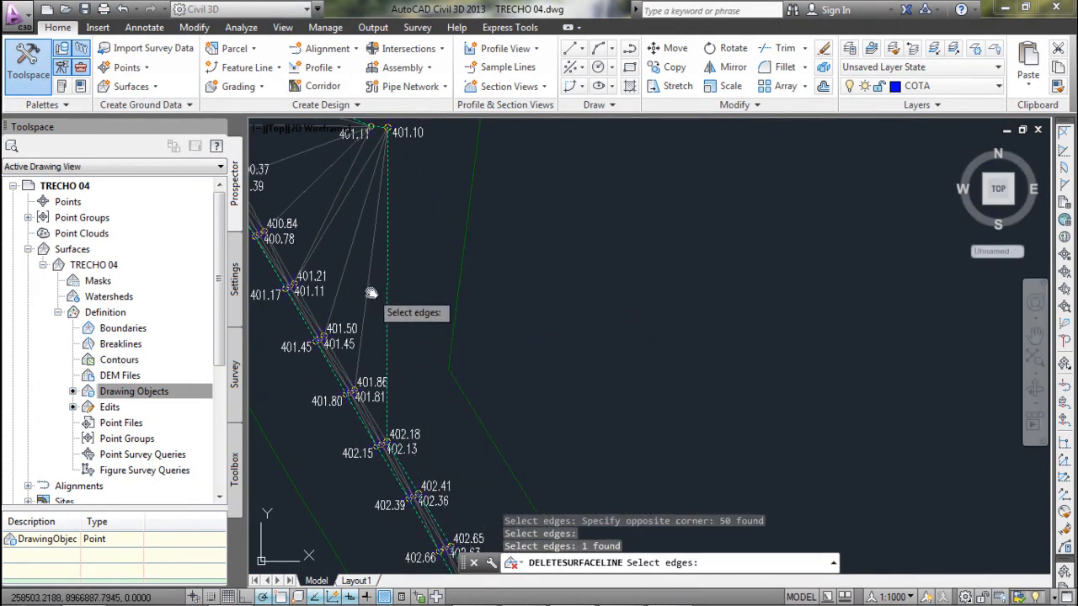
pyautogui.click(370, 293)
pyautogui.click(344, 279)
# Delete the outer triangle edges northeast of the route beside the 400.27 to 400.16 points with a crossing selection.
pyautogui.scroll(-1, 347, 271)
pyautogui.scroll(5, 396, 278)
pyautogui.scroll(-6, 406, 240)
pyautogui.moveTo(363, 217); pyautogui.dragTo(462, 378, button='middle')
pyautogui.scroll(4, 390, 236)
pyautogui.moveTo(391, 229); pyautogui.dragTo(458, 298, button='middle')
pyautogui.scroll(-5, 457, 298)
pyautogui.scroll(7, 404, 214)
pyautogui.click(404, 214)
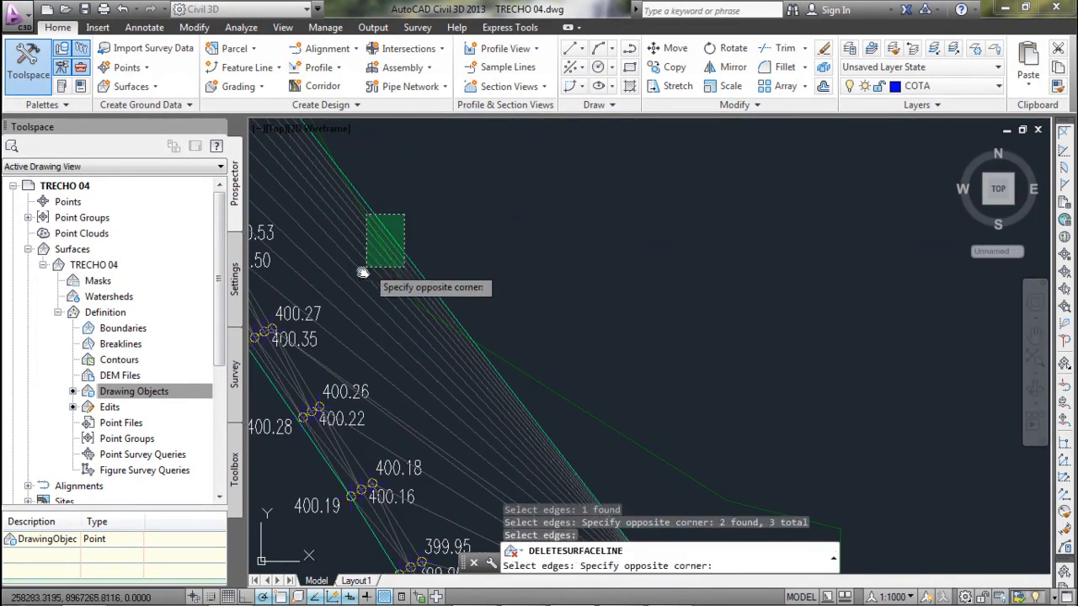
pyautogui.click(363, 276)
pyautogui.scroll(-5, 345, 286)
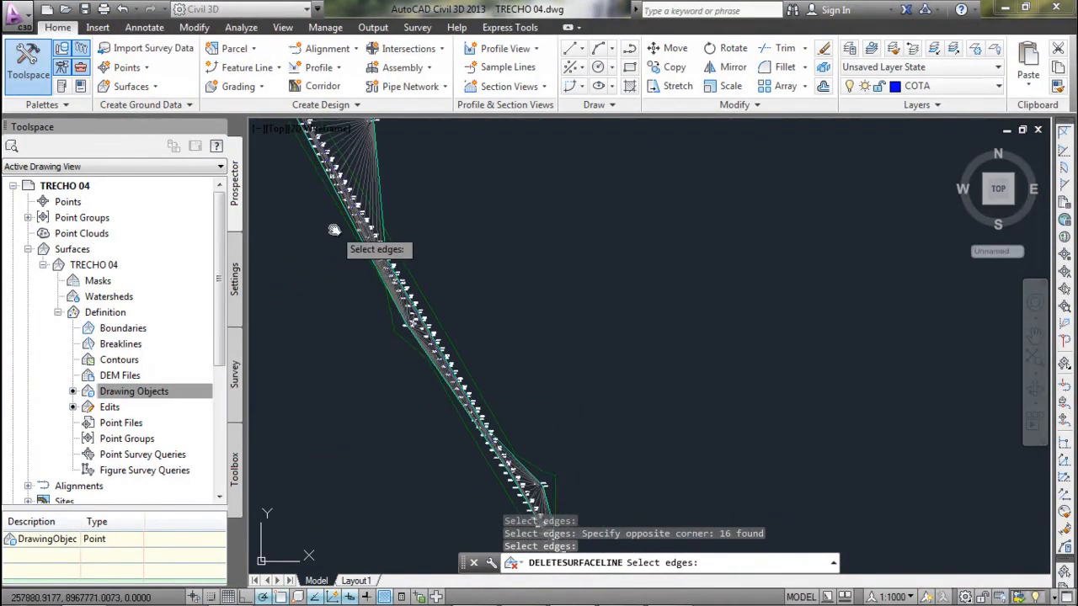
# Delete the outer triangle edges southwest of the route near the 403.34 point with a crossing selection.
pyautogui.scroll(8, 494, 379)
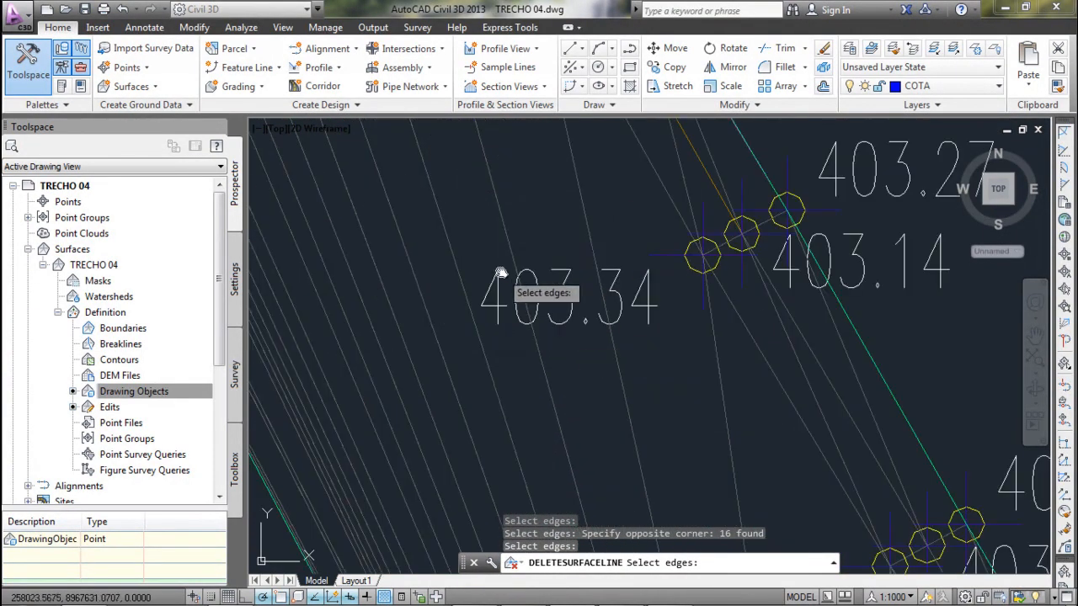
pyautogui.click(469, 228)
pyautogui.scroll(-5, 373, 283)
pyautogui.click(344, 293)
# Delete two more groups of outer triangle edges along the next stretch of route to the north with crossing selections.
pyautogui.scroll(3, 453, 274)
pyautogui.moveTo(454, 272); pyautogui.dragTo(469, 464, button='middle')
pyautogui.scroll(-4, 425, 240)
pyautogui.moveTo(426, 240)
pyautogui.mouseDown(button='middle')
pyautogui.moveTo(405, 300)
pyautogui.moveTo(439, 297)
pyautogui.moveTo(441, 308)
pyautogui.mouseUp(button='middle')
pyautogui.scroll(4, 399, 238)
pyautogui.scroll(-2, 440, 298)
pyautogui.click(438, 337)
pyautogui.click(379, 286)
pyautogui.press('Return')
pyautogui.click(339, 197)
pyautogui.click(323, 245)
pyautogui.press('Return')
# Delete the long triangle edges northeast of the route, south of the CASA point at 413.23, with crossing selections.
pyautogui.moveTo(261, 141)
pyautogui.mouseDown(button='middle')
pyautogui.moveTo(480, 315)
pyautogui.moveTo(514, 398)
pyautogui.mouseUp(button='middle')
pyautogui.scroll(-5, 475, 297)
pyautogui.scroll(6, 379, 219)
pyautogui.scroll(4, 502, 338)
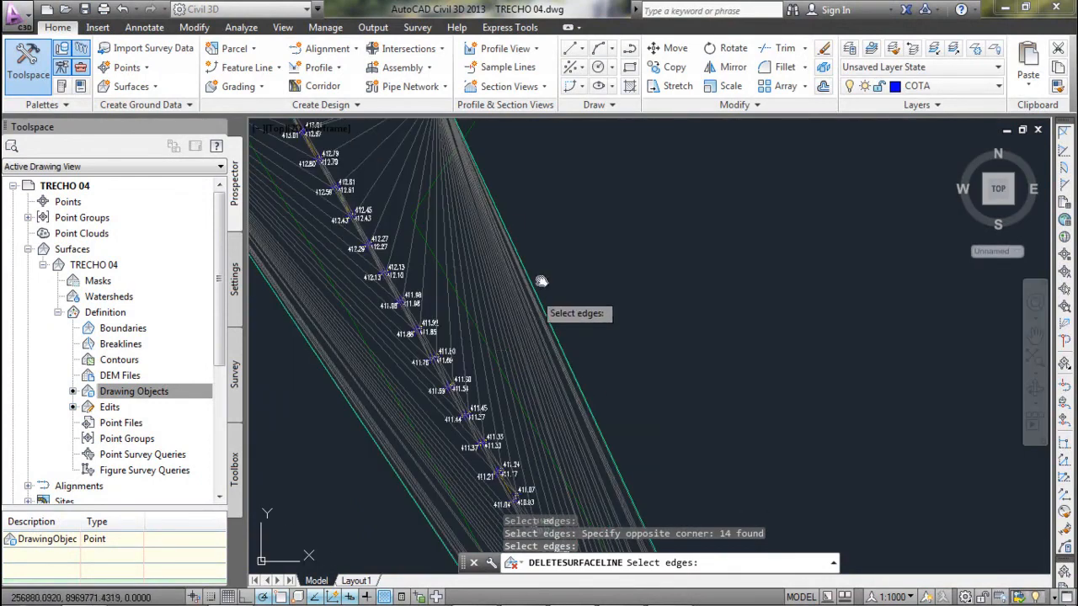
pyautogui.click(566, 260)
pyautogui.click(418, 261)
pyautogui.scroll(-5, 418, 261)
pyautogui.click(480, 173)
pyautogui.click(423, 227)
# Delete the outer triangle edges south and north of the CASA point at 414.11, southwest of the route.
pyautogui.scroll(5, 423, 227)
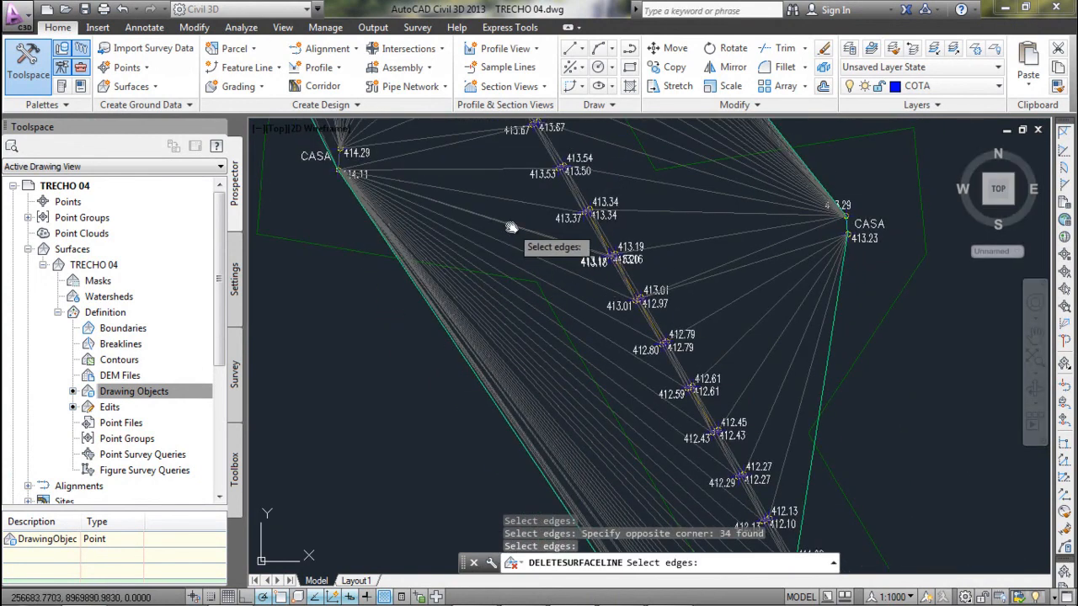
pyautogui.click(447, 354)
pyautogui.click(390, 493)
pyautogui.scroll(-6, 439, 376)
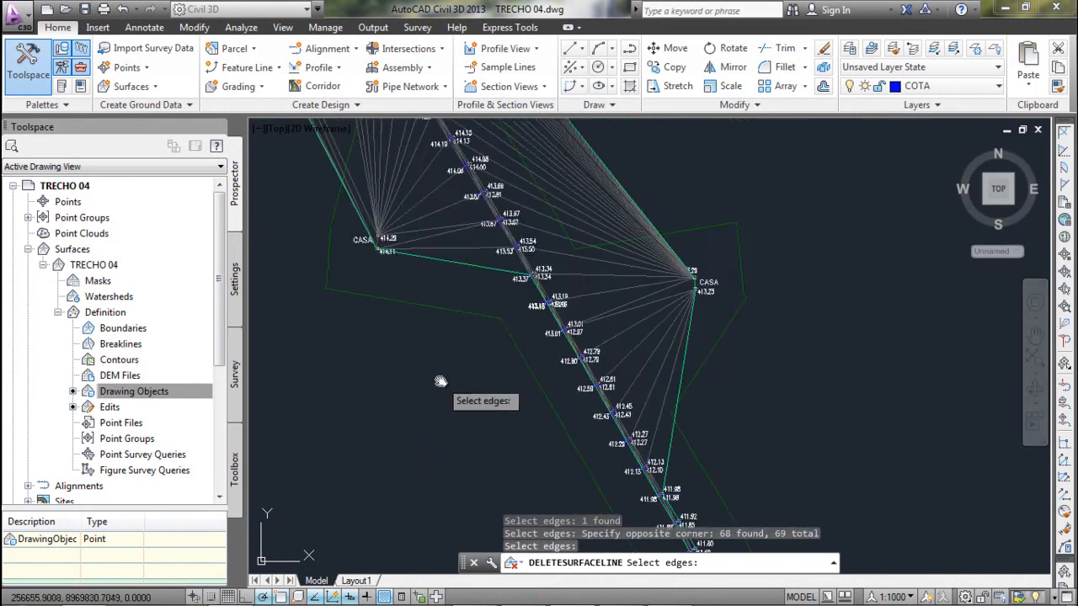
pyautogui.scroll(6, 403, 268)
pyautogui.click(433, 294)
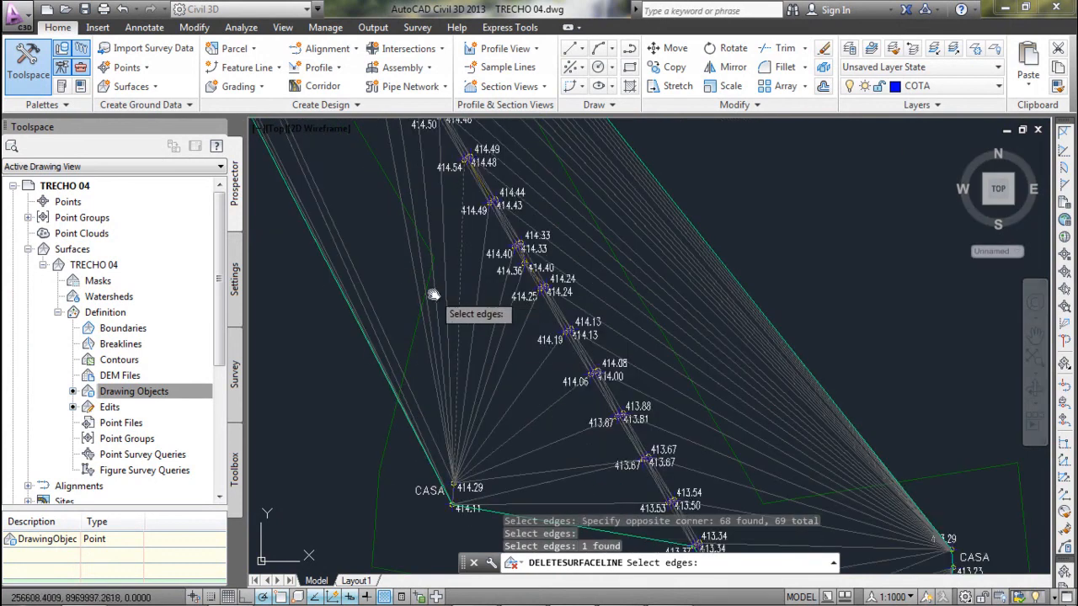
pyautogui.click(452, 287)
pyautogui.click(312, 306)
pyautogui.scroll(-4, 335, 289)
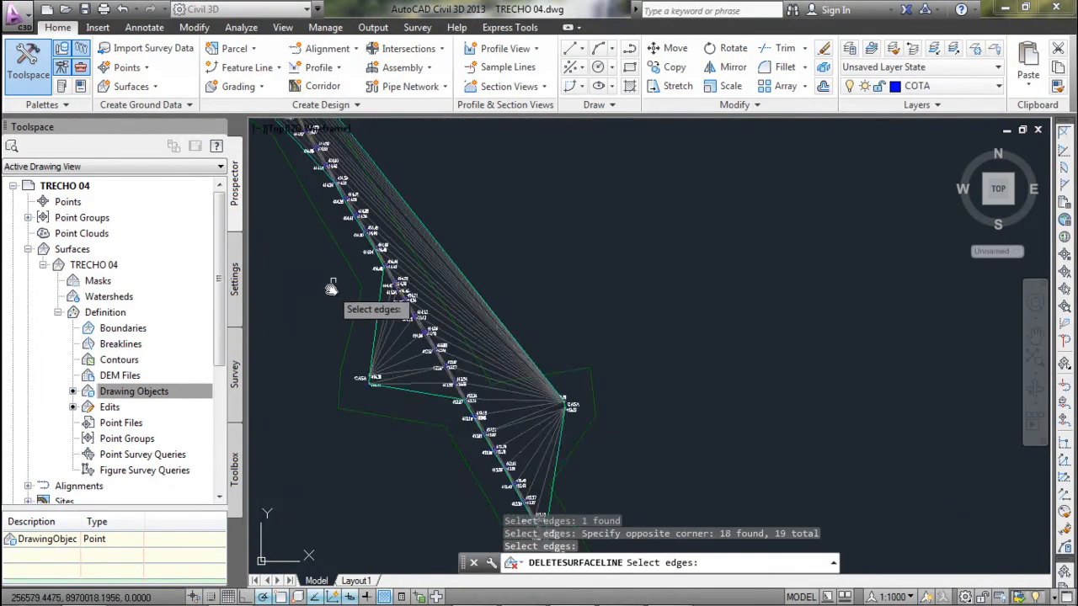
# Delete the outer triangle edges running northwest from the CASA point at 413.29 with a crossing selection.
pyautogui.scroll(2, 453, 389)
pyautogui.moveTo(522, 413); pyautogui.dragTo(418, 196, button='middle')
pyautogui.click(437, 211)
pyautogui.click(420, 293)
pyautogui.keyDown('shift'); pyautogui.moveTo(373, 168); pyautogui.dragTo(502, 310, button='middle'); pyautogui.keyUp('shift')
# Delete the long triangle edges spanning the inside of the sharp western bend with one wide crossing selection.
pyautogui.click(503, 310)
pyautogui.scroll(7, 387, 295)
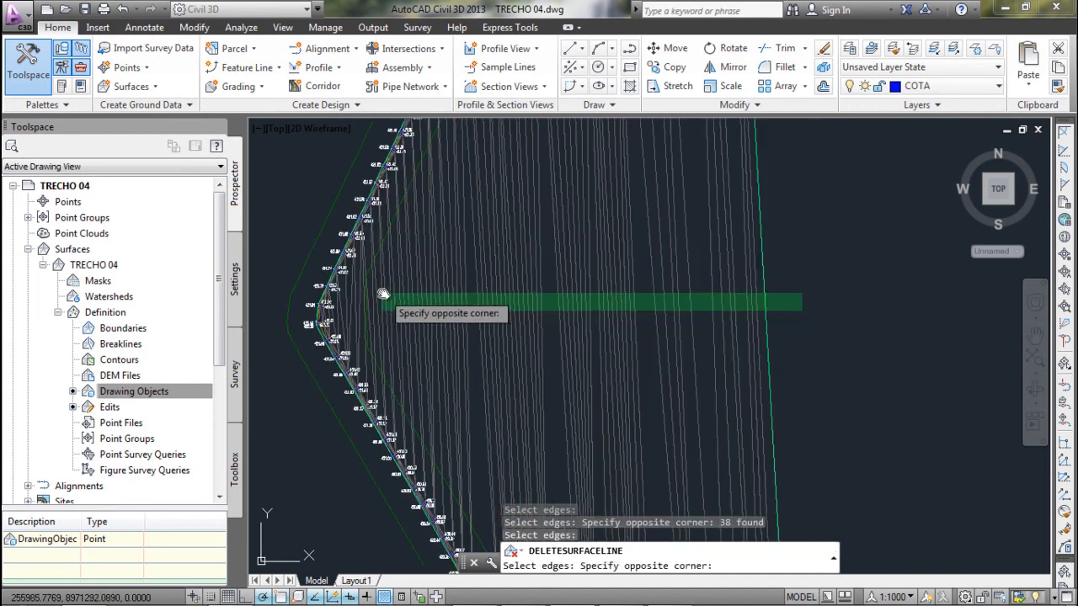
pyautogui.scroll(2, 360, 300)
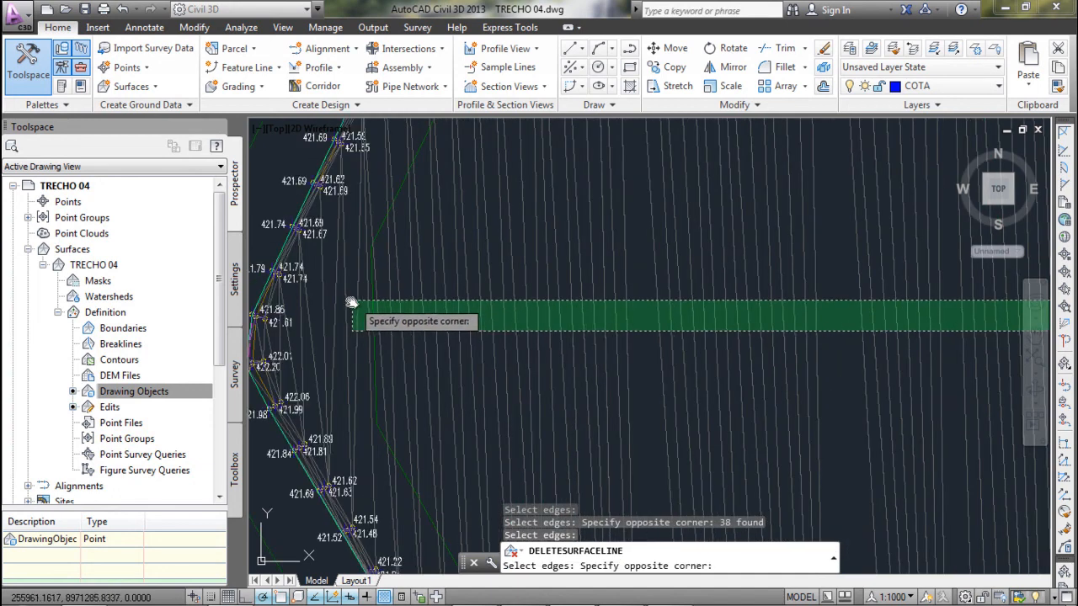
pyautogui.click(297, 323)
pyautogui.scroll(-5, 300, 321)
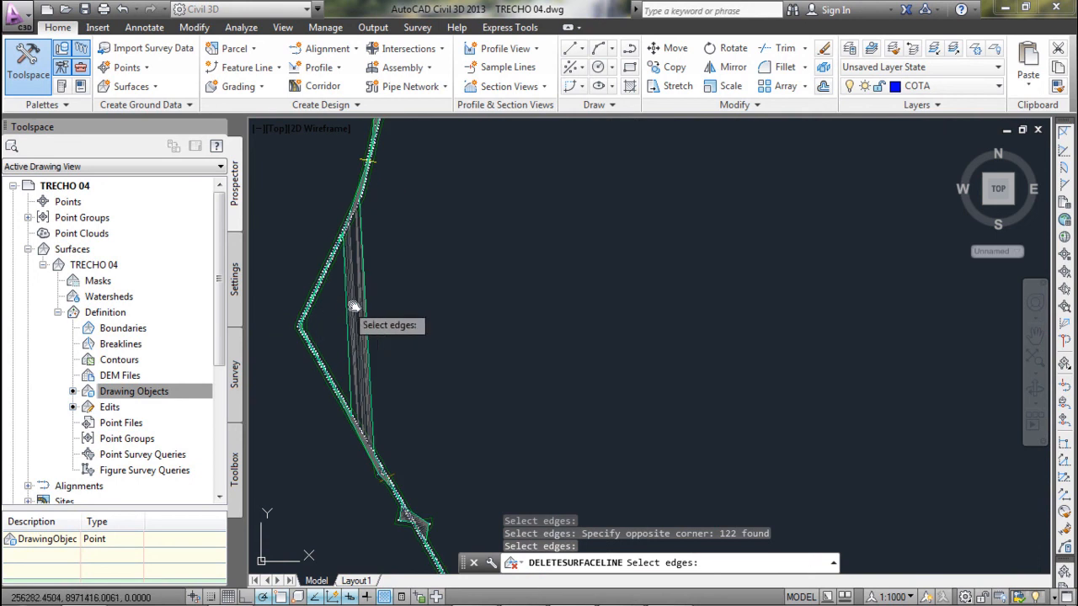
pyautogui.click(387, 305)
pyautogui.click(331, 320)
pyautogui.press('Escape')
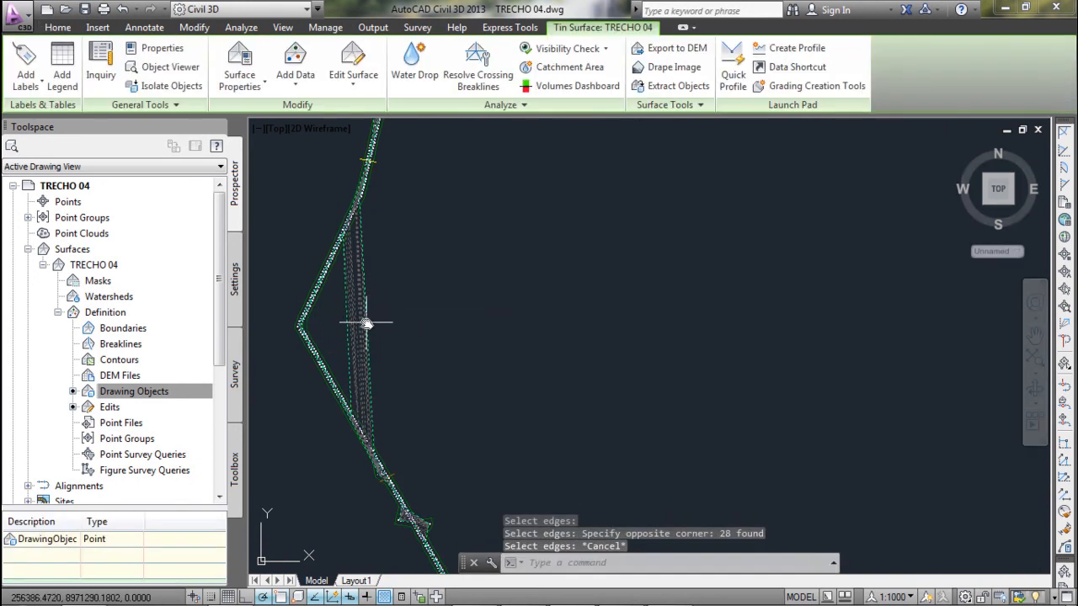
pyautogui.press('Escape')
# Restart Delete Line on the surface and remove the remaining edges spanning the western bend with a crossing selection.
pyautogui.click(356, 257)
pyautogui.click(354, 63)
pyautogui.click(376, 143)
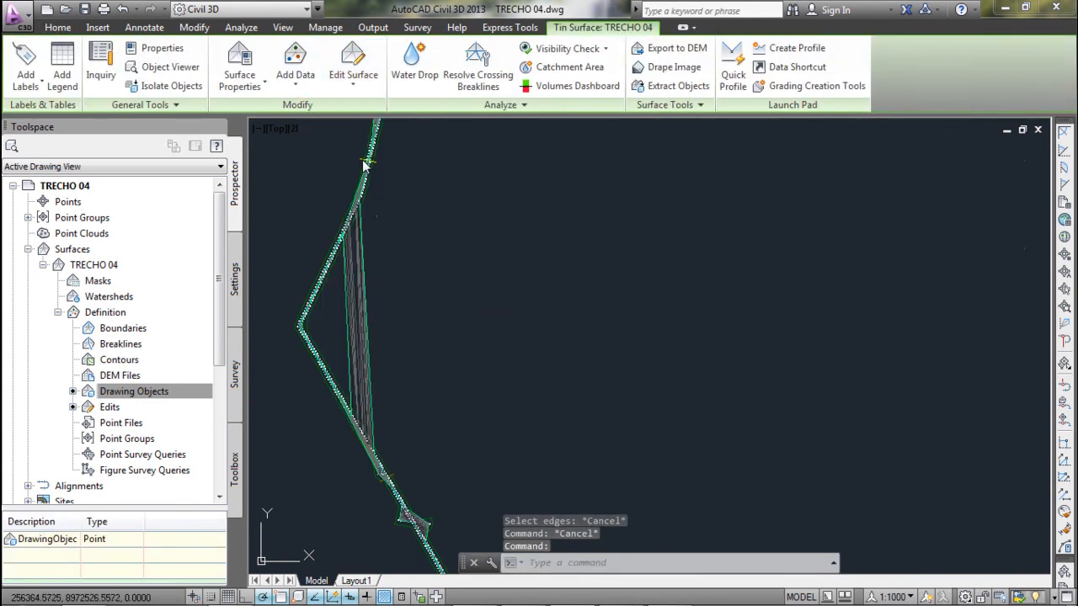
pyautogui.click(393, 323)
pyautogui.click(336, 329)
# Delete the outer triangle edges west of the route beside the 414.17 to 414.95 points with crossing selections.
pyautogui.scroll(-2, 391, 213)
pyautogui.moveTo(390, 213)
pyautogui.mouseDown(button='middle')
pyautogui.moveTo(402, 420)
pyautogui.moveTo(341, 348)
pyautogui.mouseUp(button='middle')
pyautogui.scroll(7, 393, 408)
pyautogui.scroll(6, 291, 310)
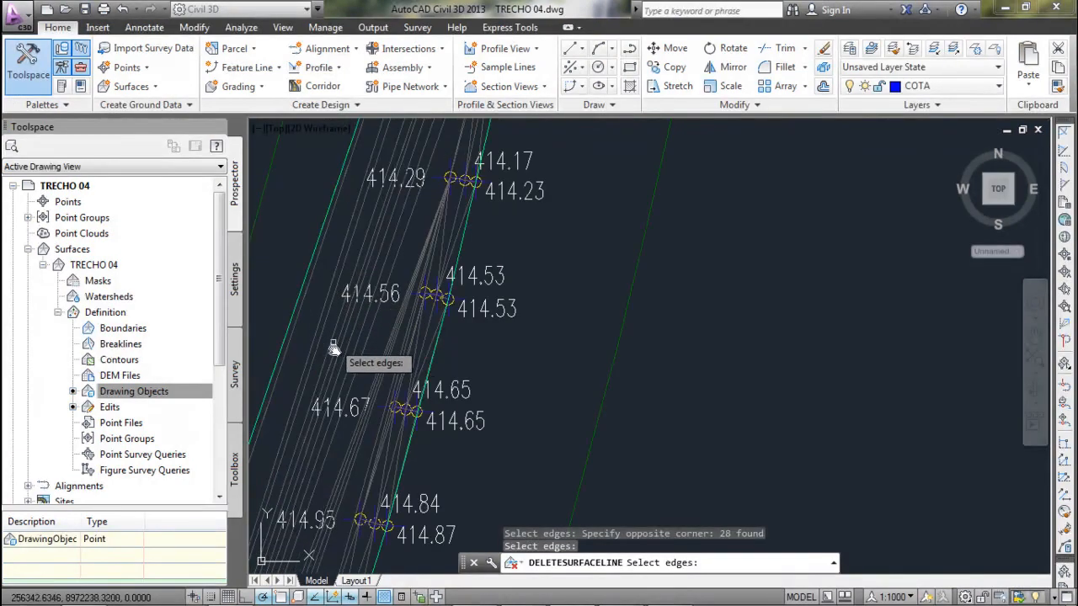
pyautogui.click(368, 356)
pyautogui.click(295, 350)
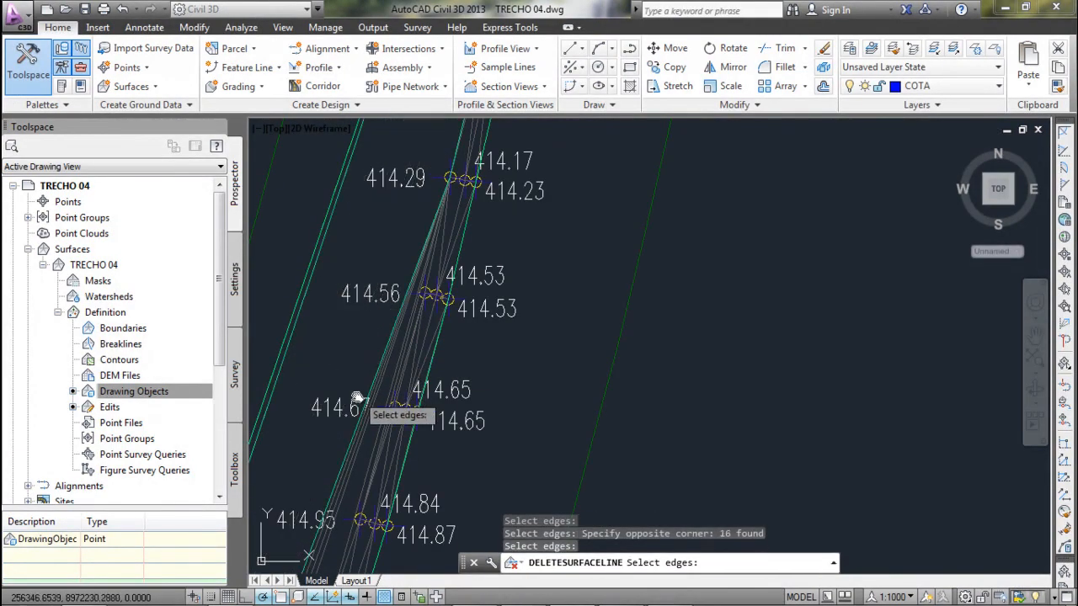
pyautogui.click(366, 442)
pyautogui.click(325, 445)
pyautogui.scroll(-6, 400, 346)
pyautogui.moveTo(431, 259); pyautogui.dragTo(436, 337, button='middle')
pyautogui.scroll(6, 373, 392)
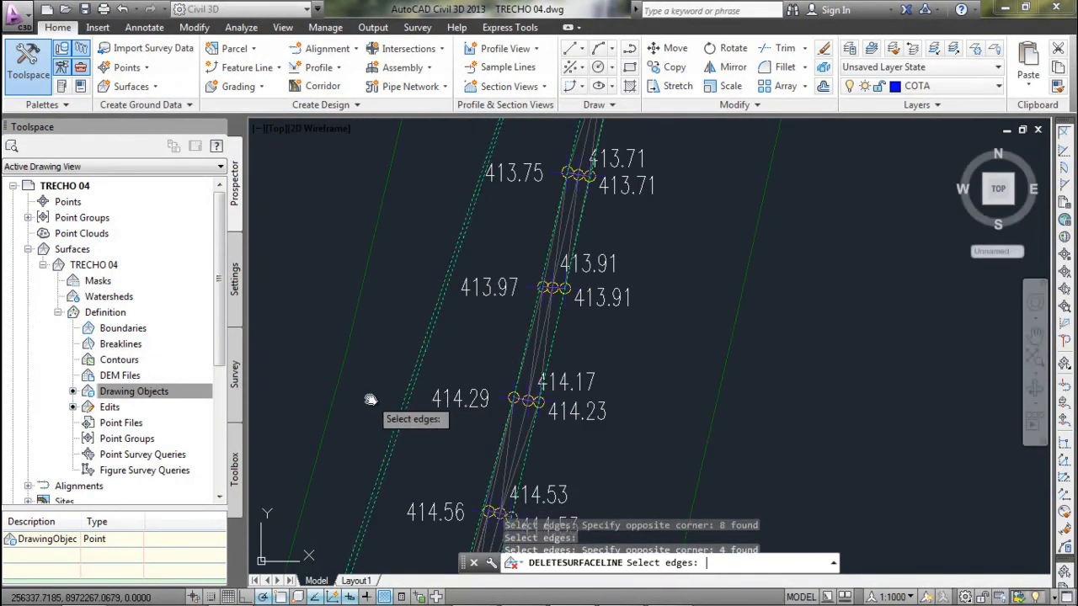
# Delete the outer triangle edges west of the route between the 408.32 and 408.42 points with a crossing selection.
pyautogui.scroll(-8, 424, 376)
pyautogui.scroll(10, 530, 321)
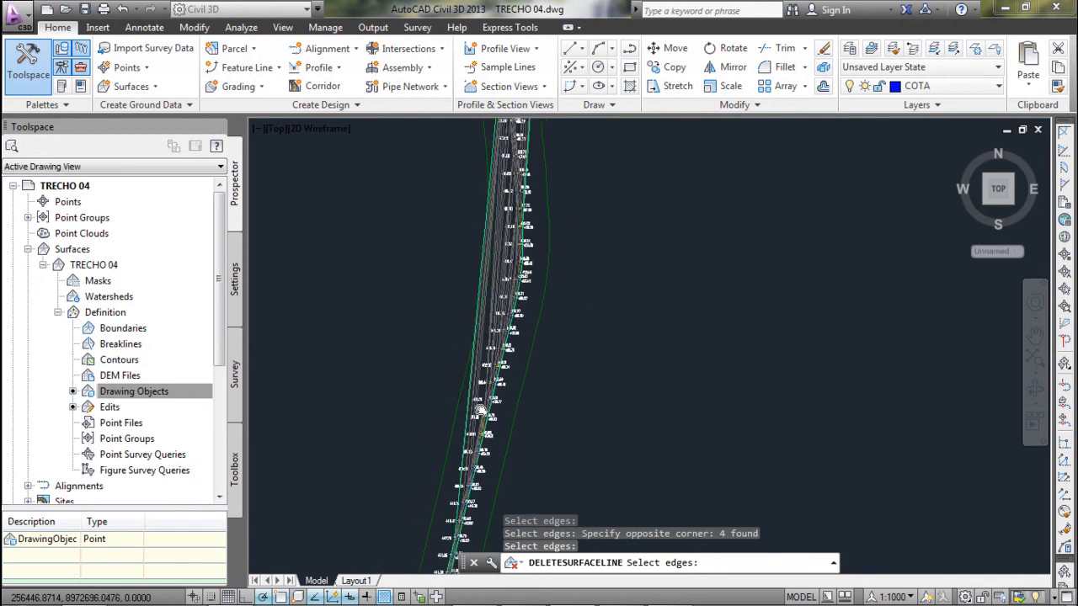
pyautogui.click(615, 373)
pyautogui.scroll(-4, 413, 352)
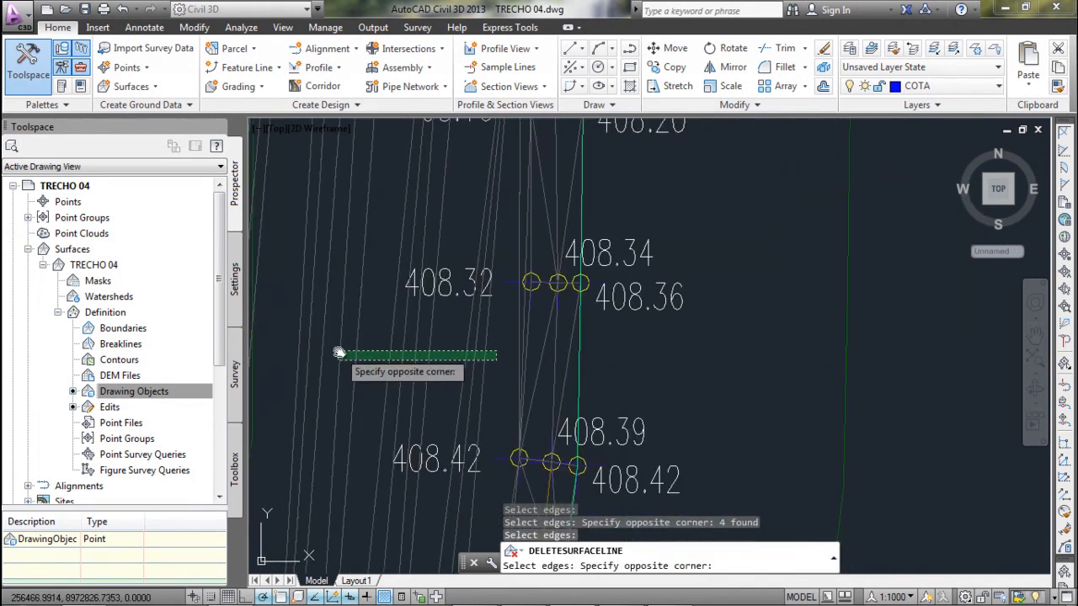
pyautogui.moveTo(295, 351); pyautogui.dragTo(569, 342, button='middle')
pyautogui.click(421, 339)
pyautogui.press('Return')
# Delete the outer triangle edges east of the route beside the 410.98 point with a crossing selection.
pyautogui.scroll(-10, 465, 340)
pyautogui.moveTo(466, 232); pyautogui.dragTo(460, 414, button='middle')
pyautogui.scroll(7, 525, 274)
pyautogui.click(511, 309)
pyautogui.click(373, 304)
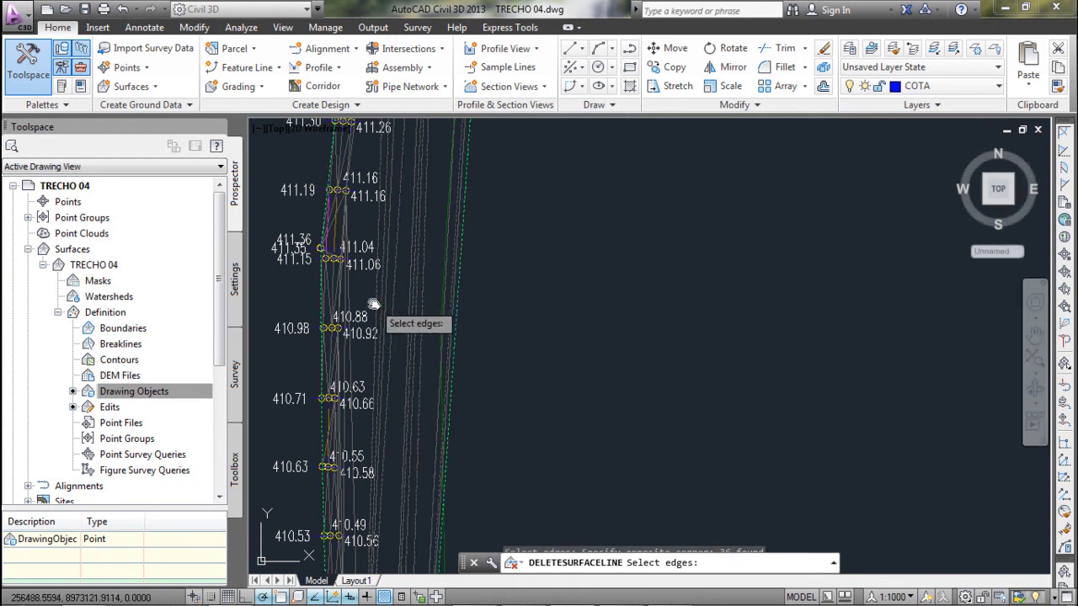
pyautogui.press('Return')
# Delete the fan of outer triangle edges east of the route beside the 416.84 to 416.42 points and end Delete Line.
pyautogui.scroll(-6, 427, 264)
pyautogui.moveTo(427, 250); pyautogui.dragTo(440, 395, button='middle')
pyautogui.moveTo(463, 252); pyautogui.dragTo(469, 411, button='middle')
pyautogui.moveTo(483, 220); pyautogui.dragTo(468, 391, button='middle')
pyautogui.moveTo(512, 184)
pyautogui.mouseDown(button='middle')
pyautogui.moveTo(469, 340)
pyautogui.moveTo(511, 160)
pyautogui.moveTo(504, 427)
pyautogui.mouseUp(button='middle')
pyautogui.scroll(3, 504, 286)
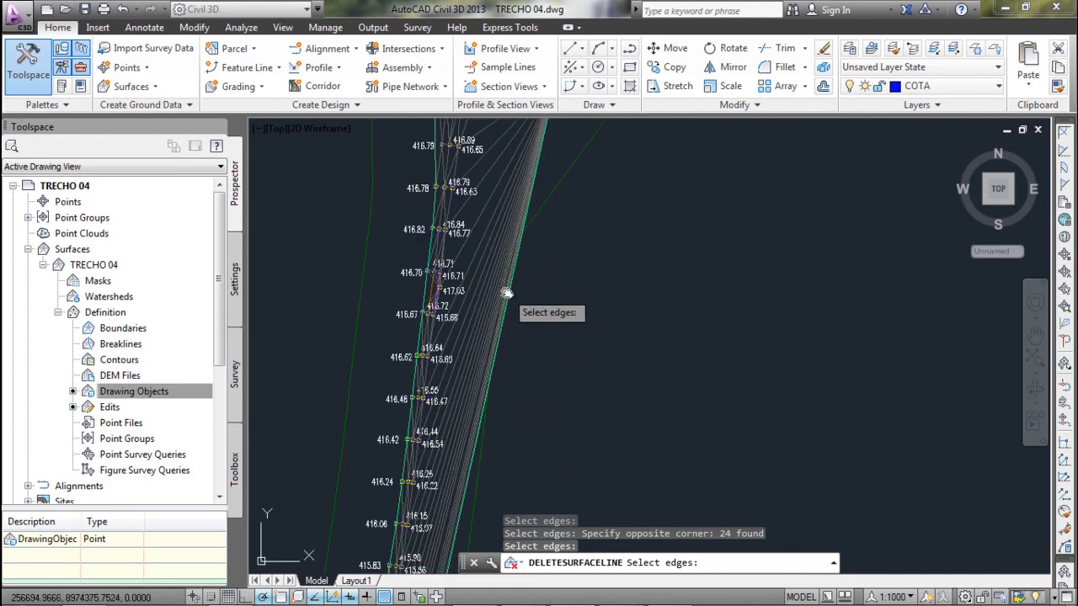
pyautogui.click(519, 308)
pyautogui.click(478, 207)
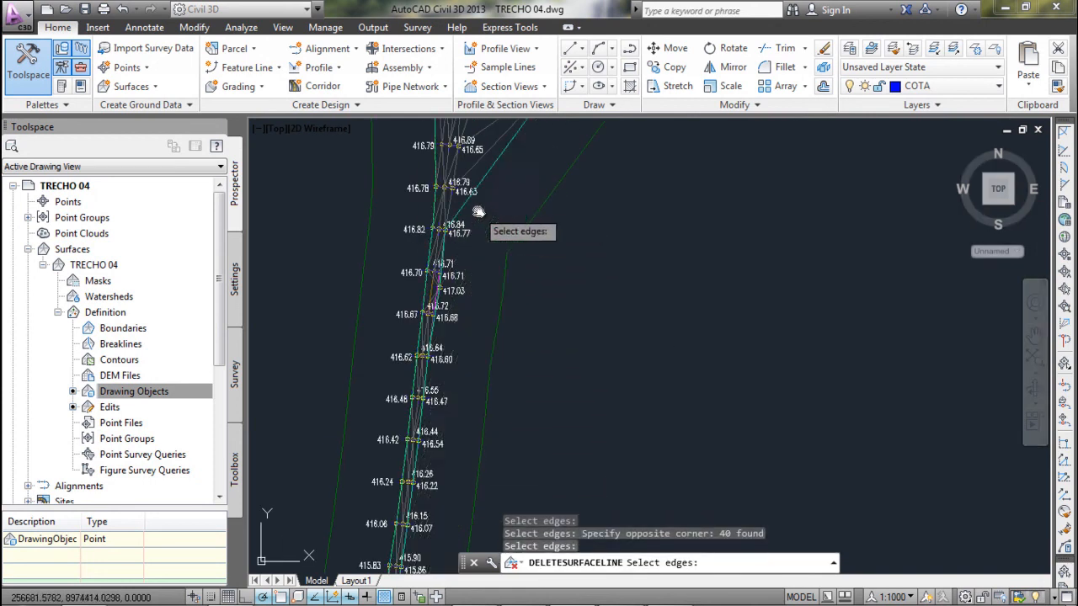
pyautogui.scroll(-3, 482, 210)
pyautogui.scroll(3, 492, 233)
pyautogui.scroll(-4, 494, 233)
pyautogui.press('Escape')
# End Delete Line and measure the distance from the route beside the 413.01 point to the CASA point at 413.29.
pyautogui.moveTo(462, 404); pyautogui.dragTo(489, 236, button='middle')
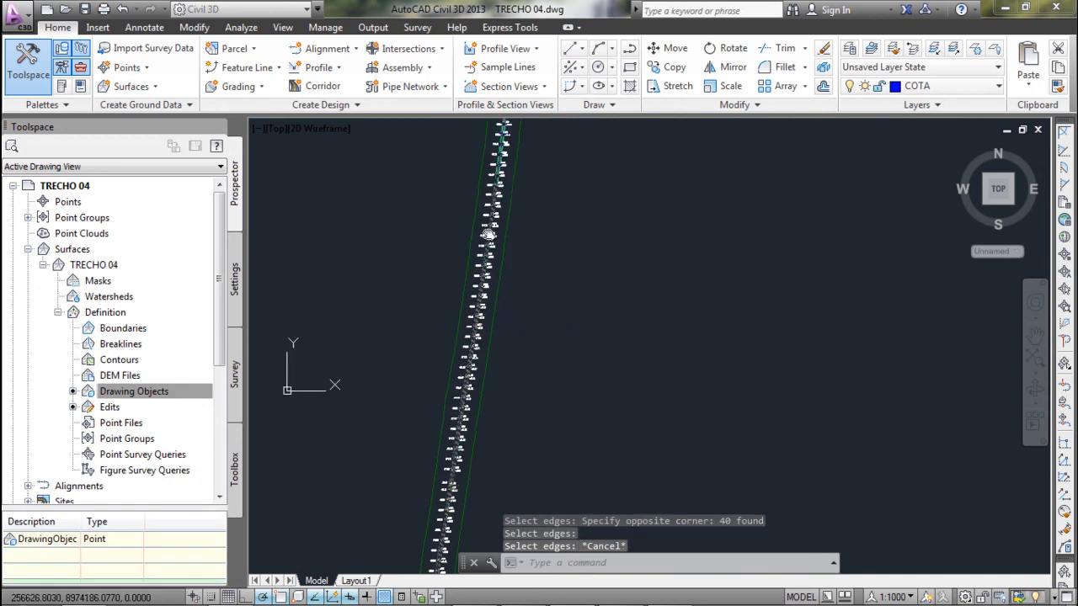
pyautogui.scroll(-3, 468, 318)
pyautogui.scroll(-3, 469, 410)
pyautogui.moveTo(473, 412); pyautogui.dragTo(530, 214, button='middle')
pyautogui.scroll(4, 530, 330)
pyautogui.scroll(6, 561, 405)
pyautogui.scroll(4, 565, 354)
pyautogui.press('Escape')
pyautogui.press('Escape')
pyautogui.scroll(3, 439, 356)
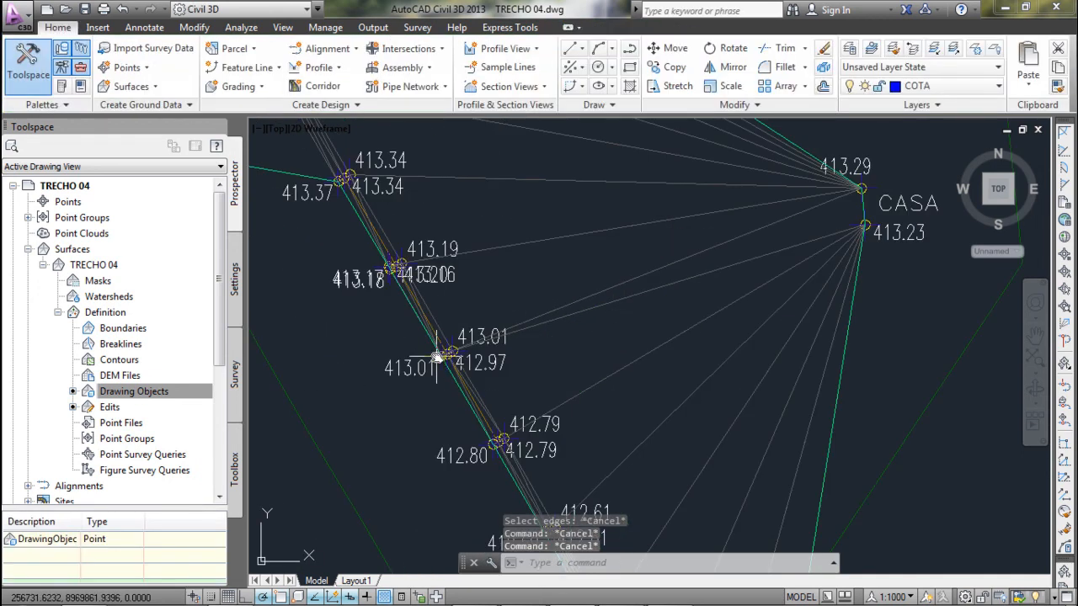
pyautogui.write('di')
pyautogui.press('Return')
pyautogui.write('nea')
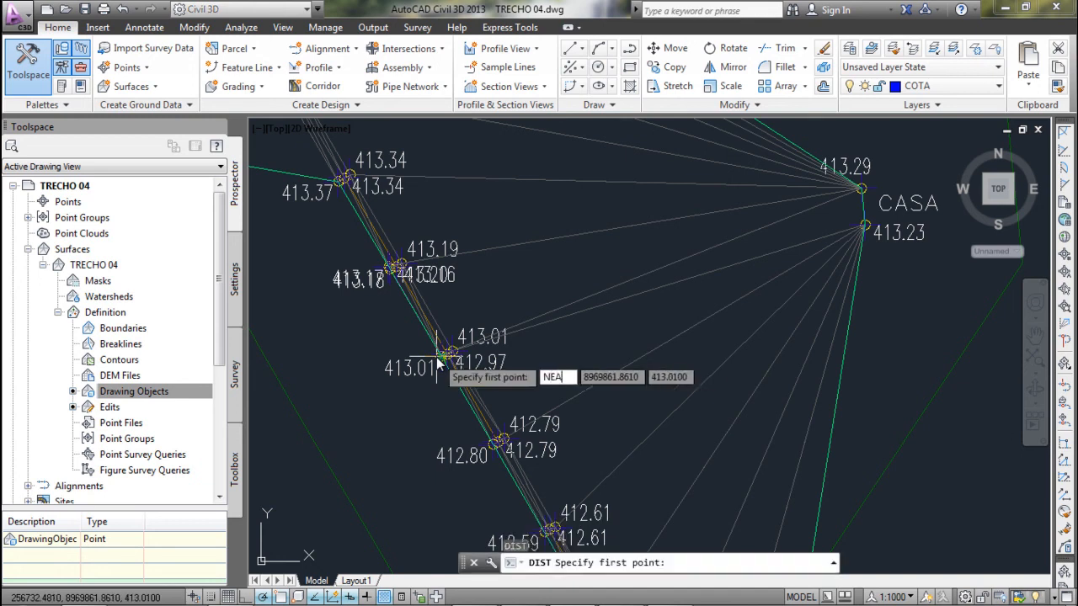
pyautogui.press('Return')
pyautogui.click(473, 386)
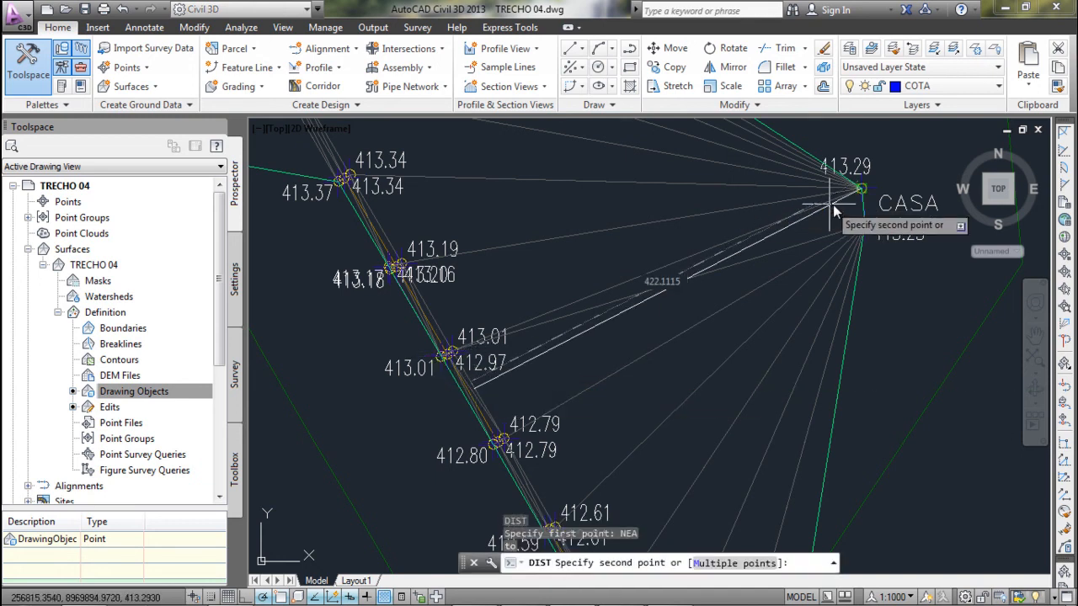
pyautogui.write('PW')
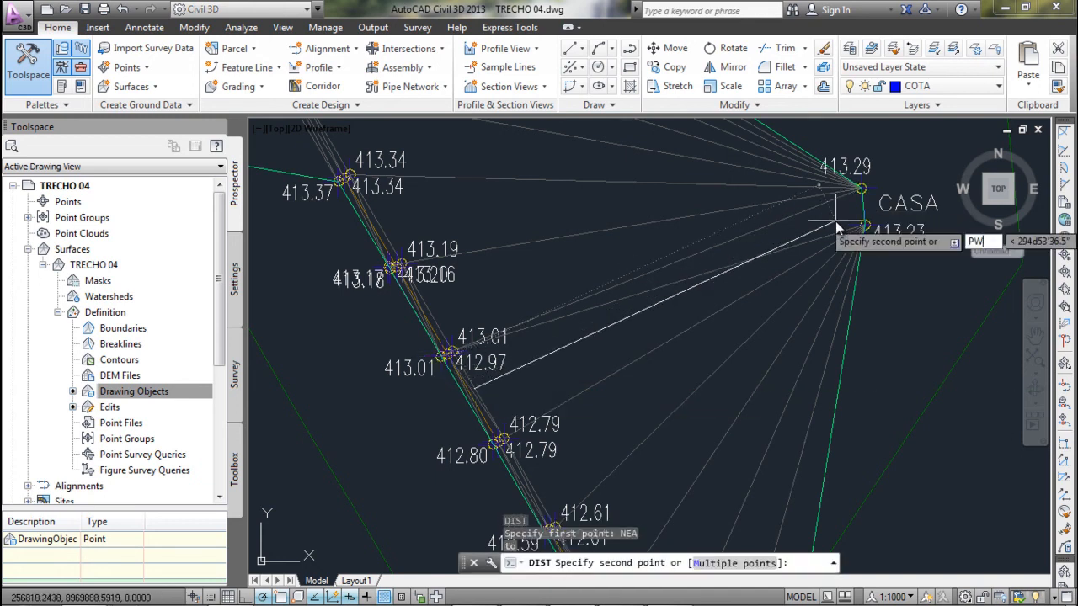
pyautogui.press('BackSpace')
pyautogui.write('ER')
pyautogui.press('Return')
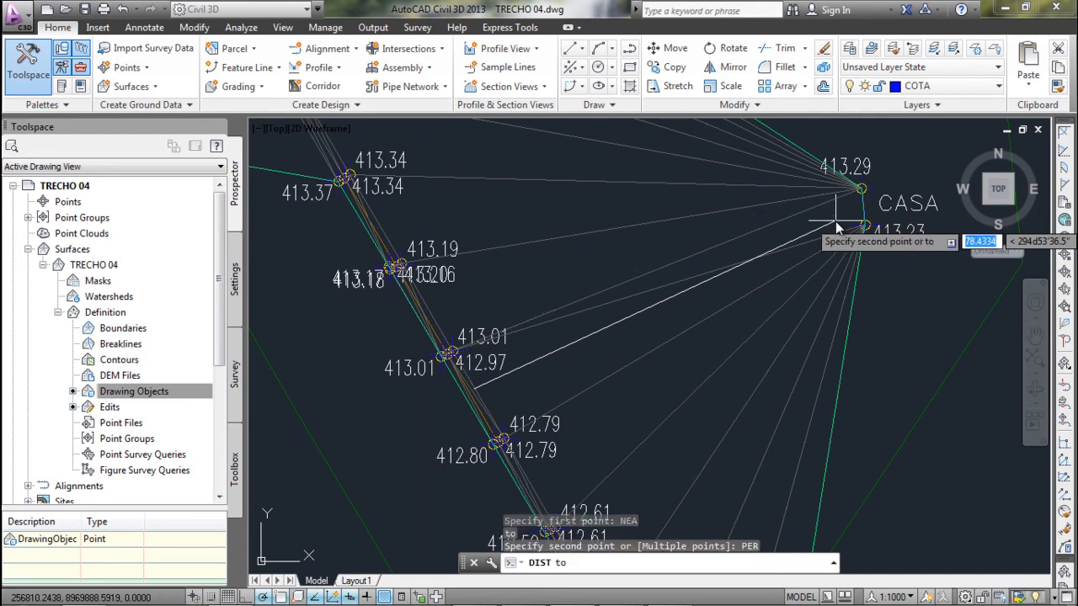
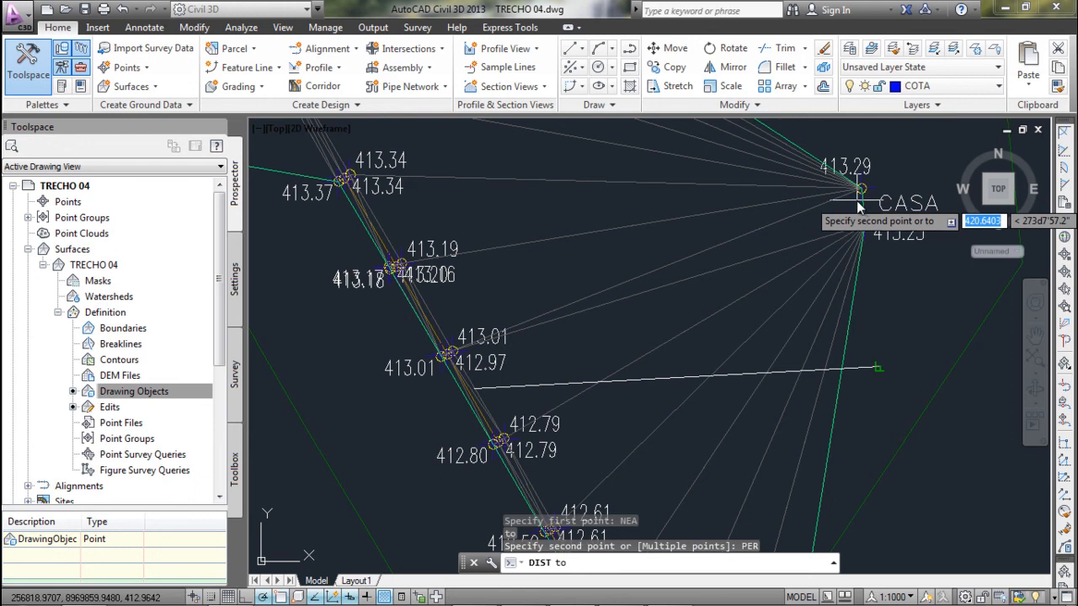
pyautogui.write('EA')
pyautogui.press('Return')
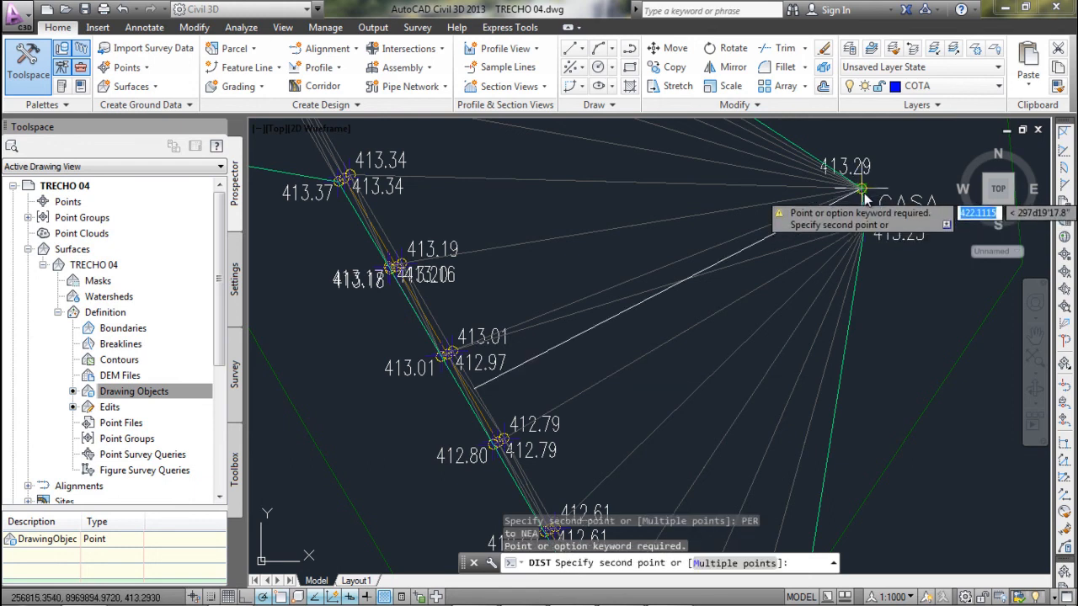
pyautogui.click(870, 193)
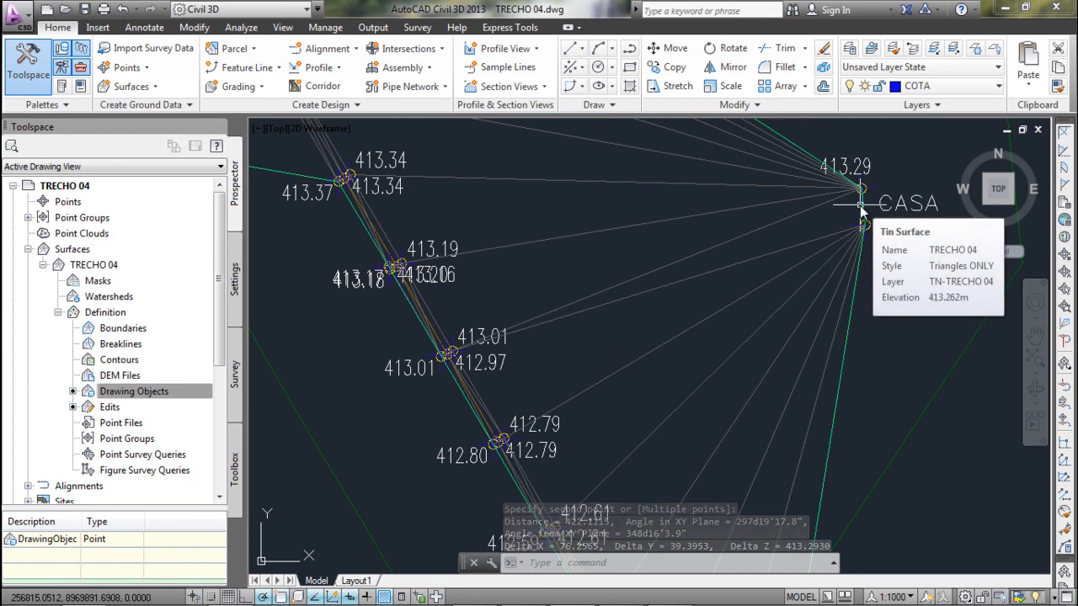
# Erase the green feature line that outlines the route and the CASA points around 413.29 and 414.29.
pyautogui.scroll(-6, 765, 298)
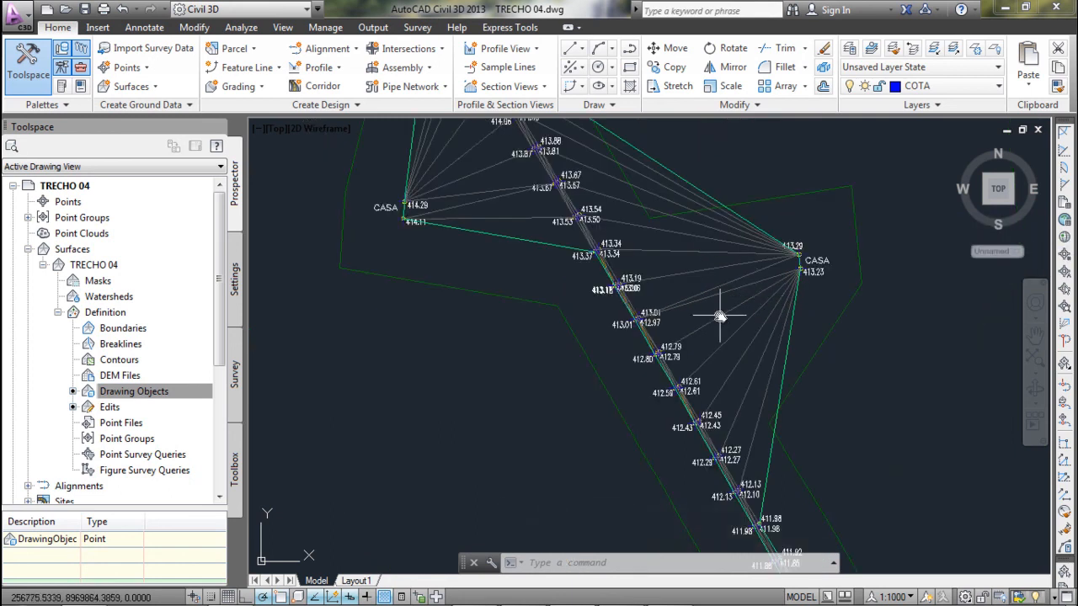
pyautogui.scroll(2, 681, 301)
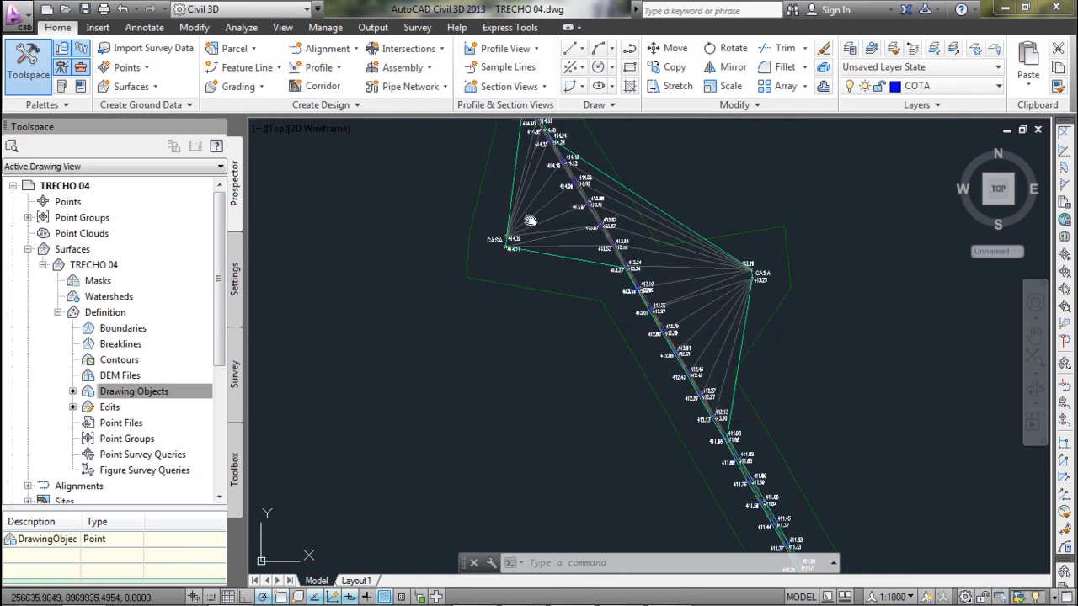
pyautogui.moveTo(530, 221); pyautogui.dragTo(544, 271, button='middle')
pyautogui.scroll(-2, 543, 270)
pyautogui.scroll(2, 633, 306)
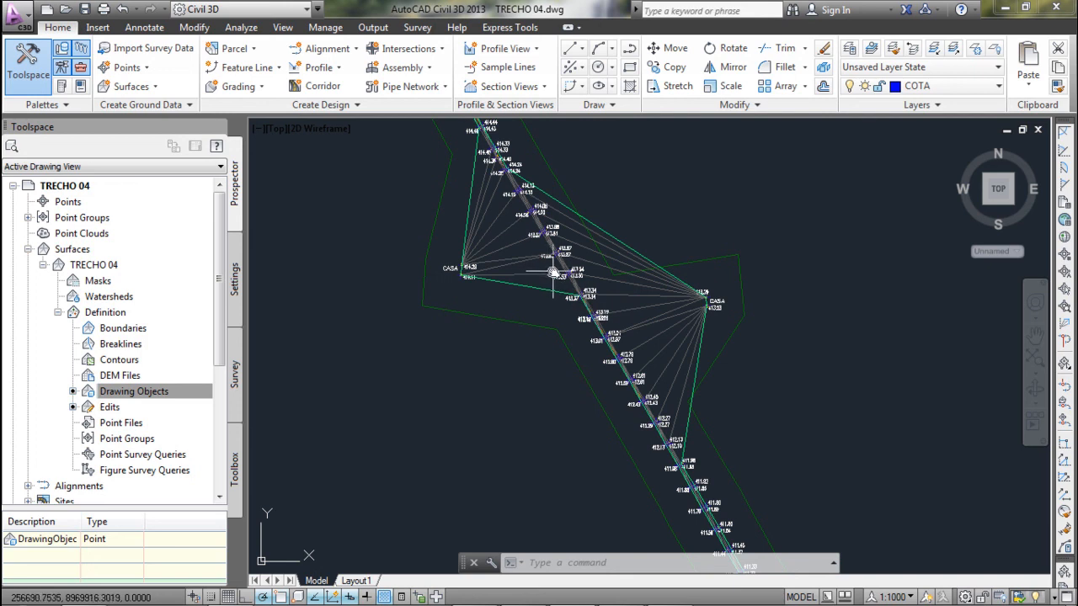
pyautogui.click(529, 322)
pyautogui.hotkey('ctrl', 'a')
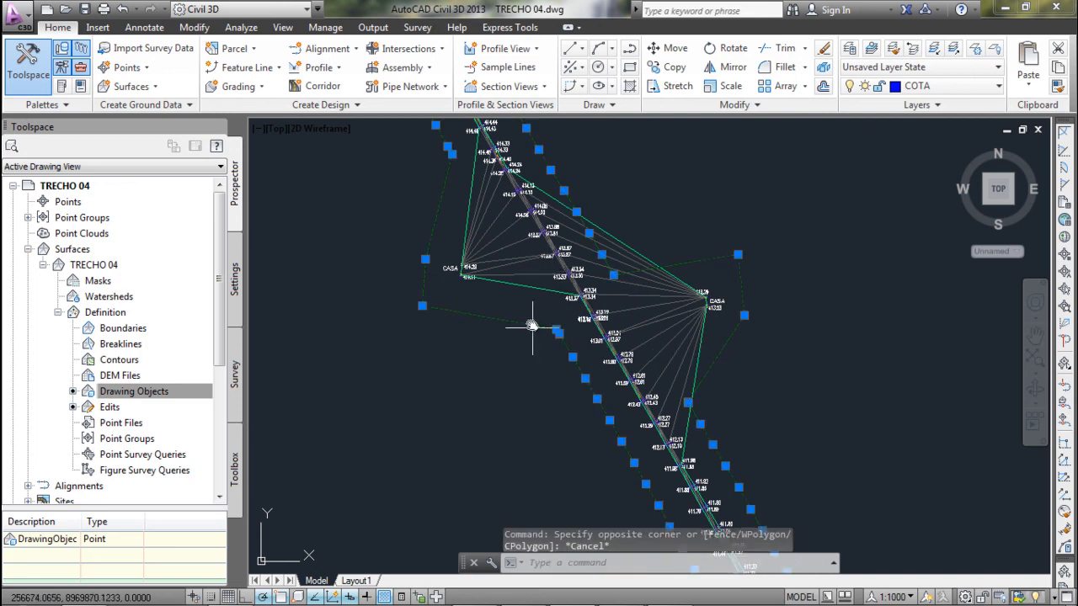
pyautogui.scroll(-3, 531, 324)
pyautogui.scroll(3, 525, 282)
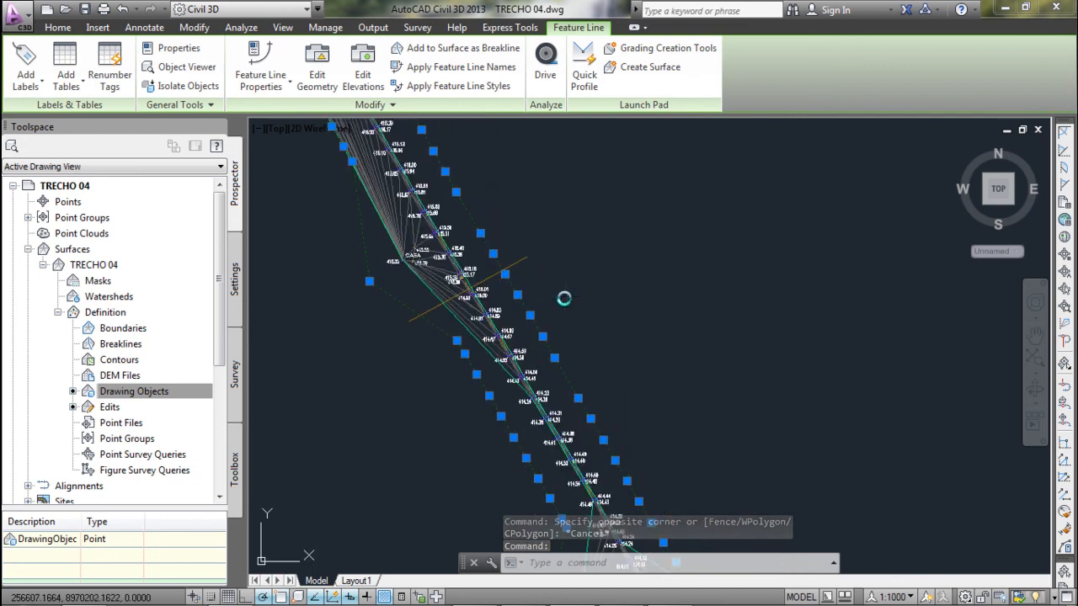
pyautogui.press('Delete')
pyautogui.scroll(4, 563, 298)
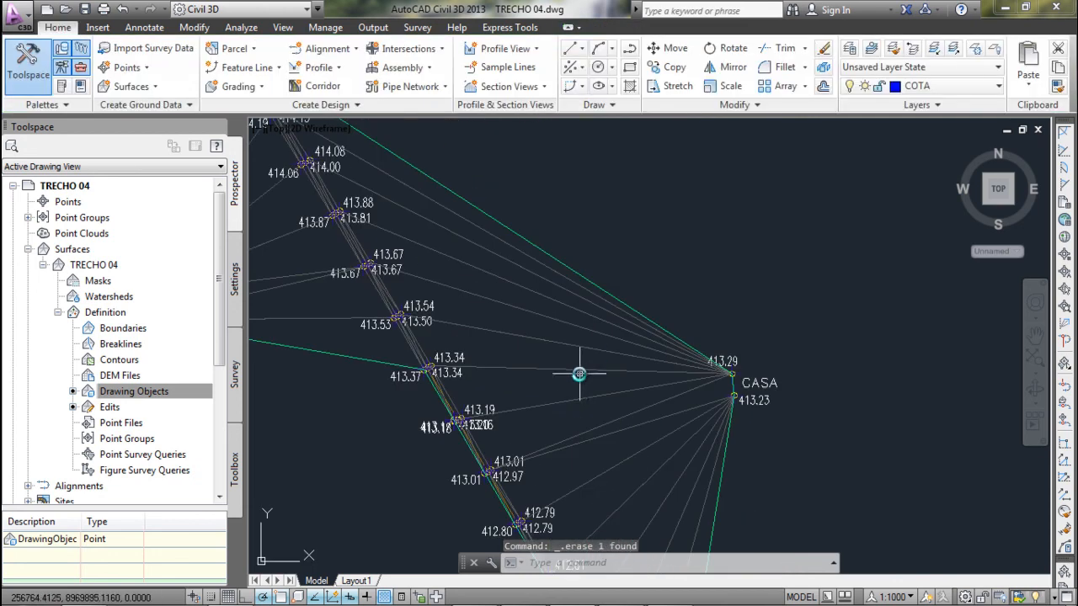
# Delete the fan of surface triangle edges reaching the east CASA points 413.29 and 413.23 with crossing selections.
pyautogui.click(572, 373)
pyautogui.click(561, 368)
pyautogui.scroll(-4, 537, 368)
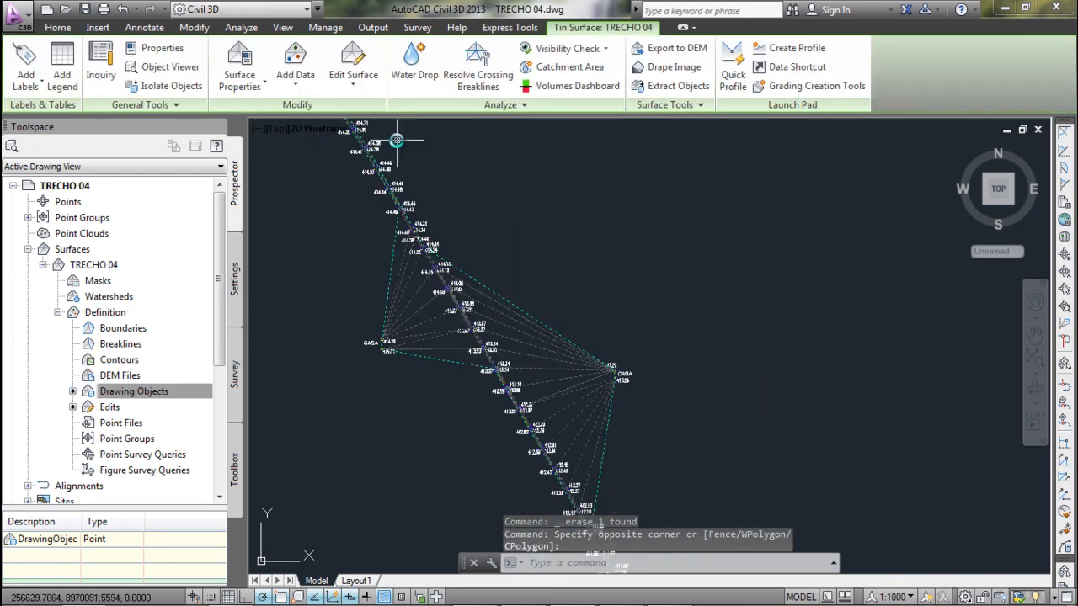
pyautogui.click(337, 80)
pyautogui.click(361, 142)
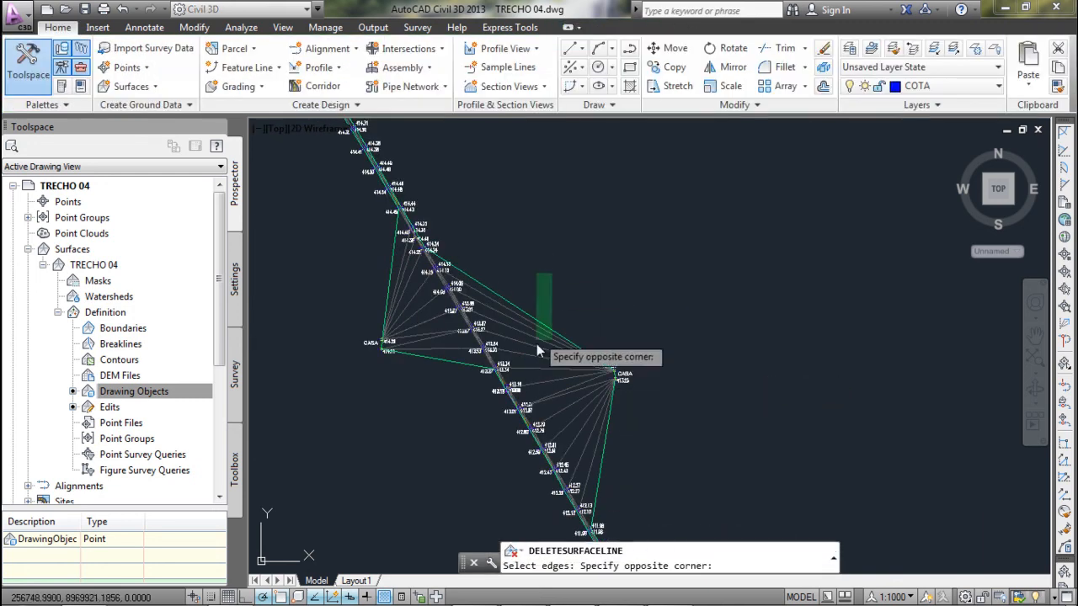
pyautogui.click(638, 453)
pyautogui.click(587, 399)
pyautogui.press('Return')
pyautogui.click(598, 420)
pyautogui.click(563, 371)
# Delete the fan of surface triangle edges reaching the west CASA points 414.29 and 414.11, and end Delete Line.
pyautogui.click(405, 358)
pyautogui.click(421, 374)
pyautogui.click(456, 373)
pyautogui.click(369, 284)
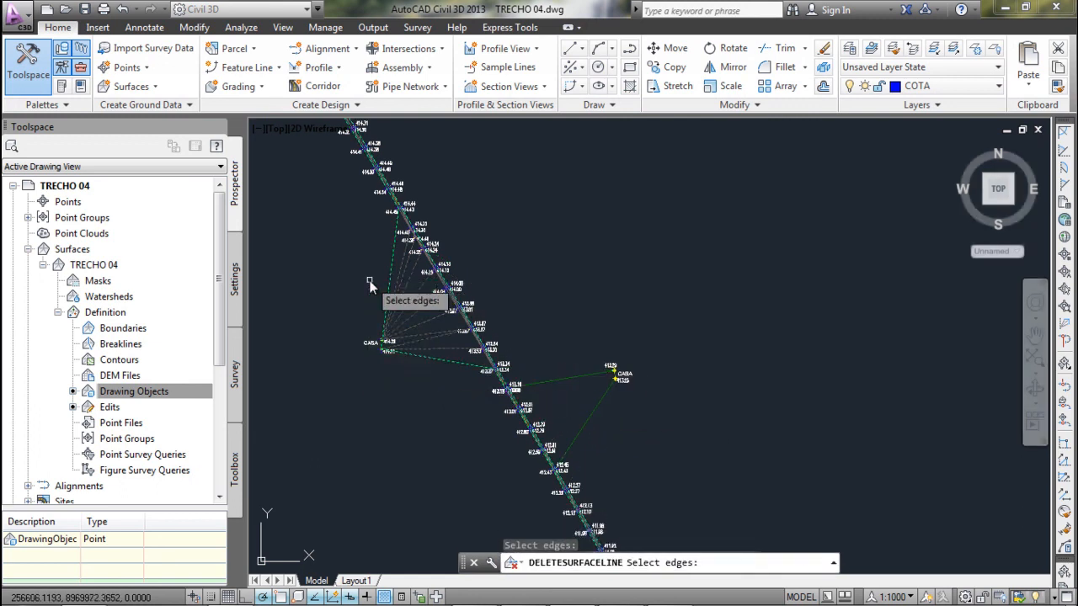
pyautogui.press('Return')
pyautogui.click(399, 338)
pyautogui.click(362, 301)
pyautogui.press('Return')
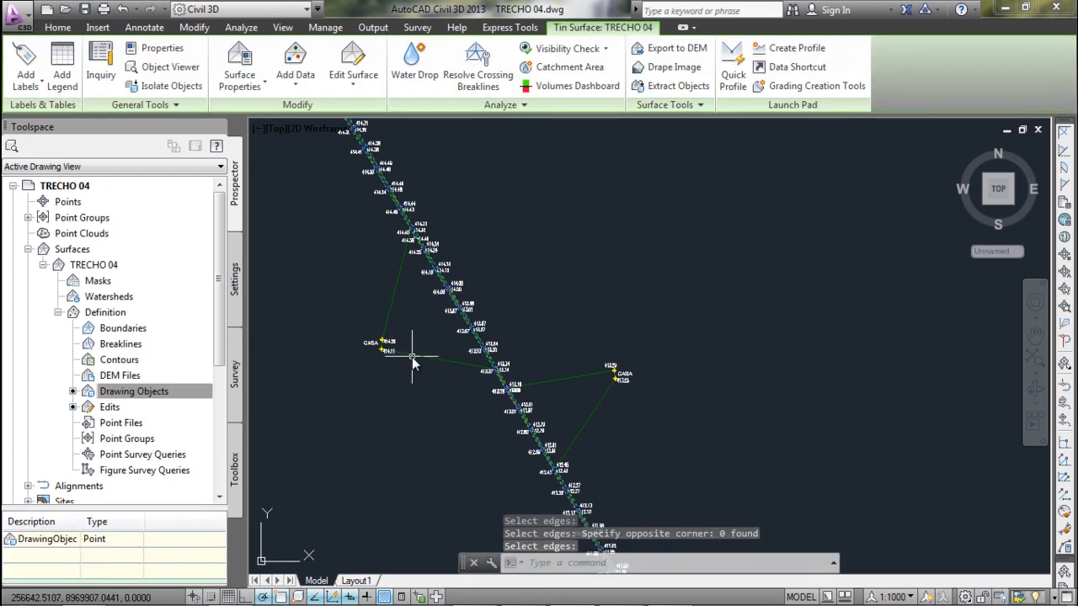
# Delete the fan of surface triangle edges reaching the CASA points 404.88 and 404.90 east of the route with a crossing selection.
pyautogui.scroll(-5, 413, 359)
pyautogui.moveTo(342, 218); pyautogui.dragTo(395, 427, button='middle')
pyautogui.scroll(4, 421, 339)
pyautogui.moveTo(460, 224); pyautogui.dragTo(394, 493, button='middle')
pyautogui.moveTo(514, 153)
pyautogui.mouseDown(button='middle')
pyautogui.moveTo(493, 284)
pyautogui.moveTo(406, 554)
pyautogui.moveTo(411, 210)
pyautogui.mouseUp(button='middle')
pyautogui.scroll(-2, 397, 373)
pyautogui.scroll(4, 396, 337)
pyautogui.scroll(-5, 397, 329)
pyautogui.moveTo(400, 447); pyautogui.dragTo(357, 236, button='middle')
pyautogui.moveTo(505, 450)
pyautogui.mouseDown(button='middle')
pyautogui.moveTo(455, 313)
pyautogui.moveTo(465, 381)
pyautogui.moveTo(469, 233)
pyautogui.moveTo(433, 163)
pyautogui.mouseUp(button='middle')
pyautogui.scroll(4, 474, 295)
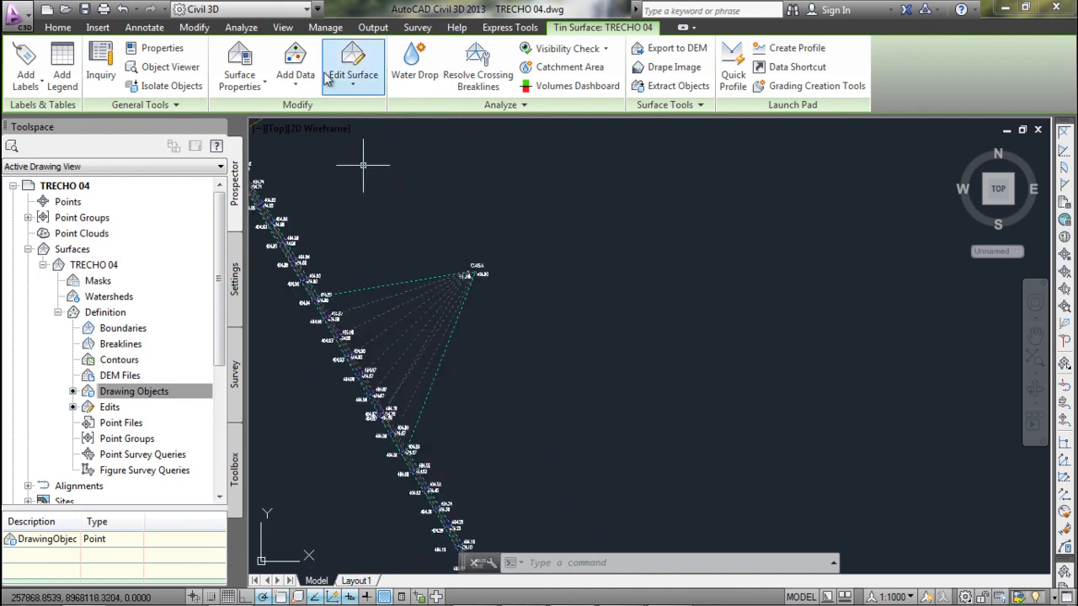
pyautogui.click(353, 63)
pyautogui.click(357, 142)
pyautogui.scroll(2, 446, 329)
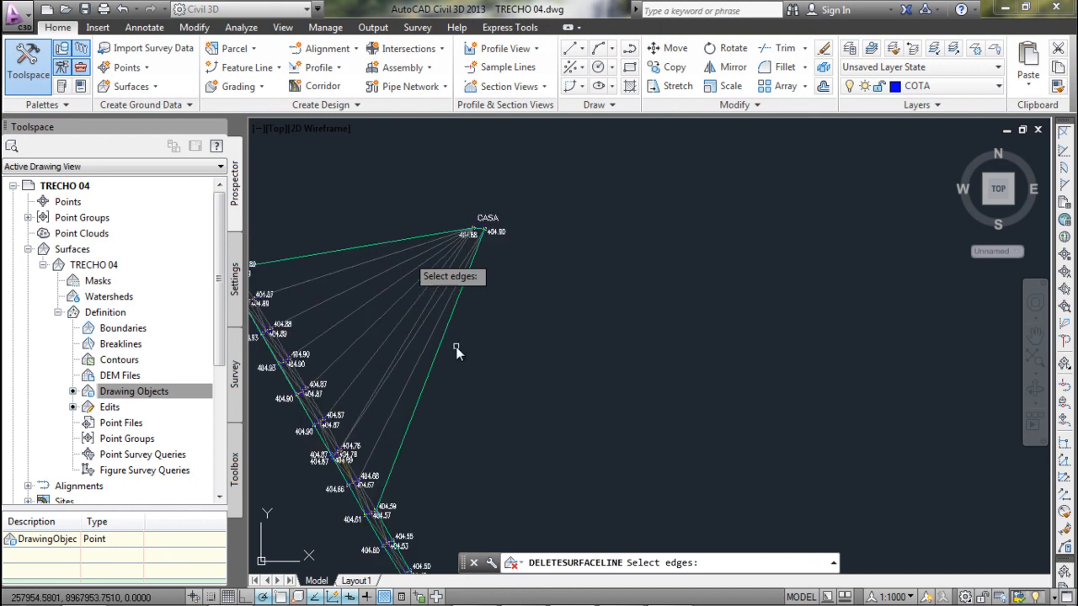
pyautogui.click(471, 347)
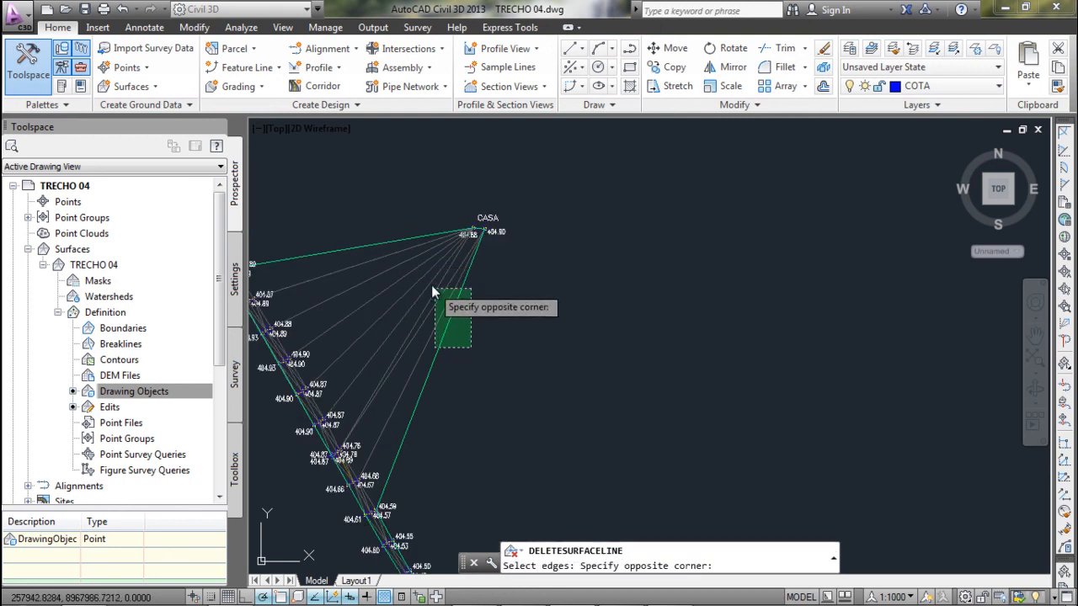
pyautogui.click(384, 240)
pyautogui.scroll(-5, 322, 354)
pyautogui.moveTo(407, 524)
pyautogui.mouseDown(button='middle')
pyautogui.moveTo(399, 407)
pyautogui.moveTo(346, 240)
pyautogui.mouseUp(button='middle')
pyautogui.scroll(4, 396, 310)
pyautogui.moveTo(330, 197); pyautogui.dragTo(424, 303, button='middle')
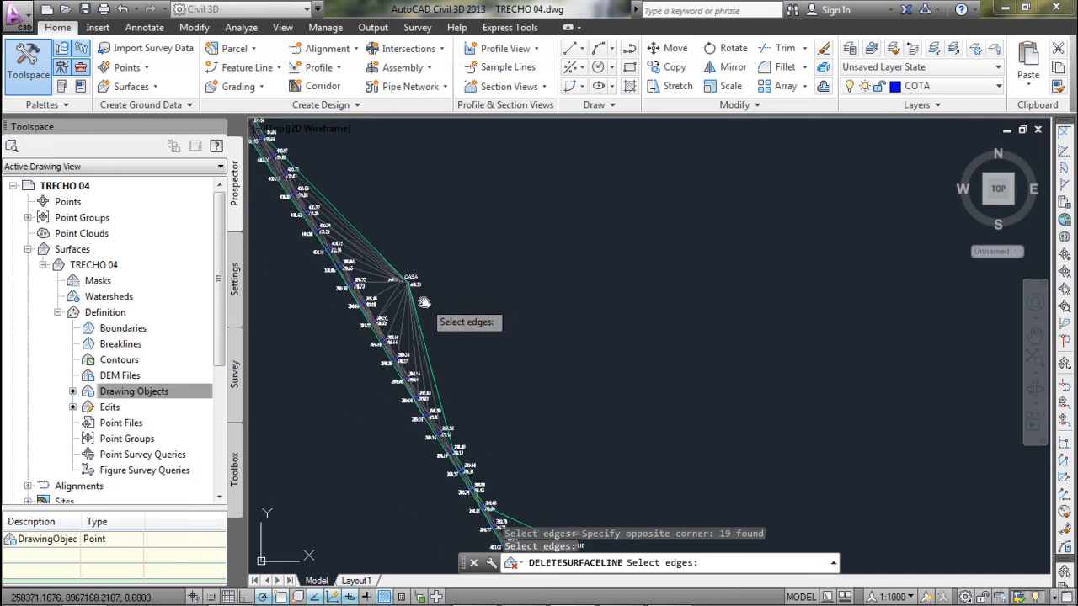
pyautogui.scroll(3, 423, 302)
pyautogui.click(423, 303)
pyautogui.click(357, 216)
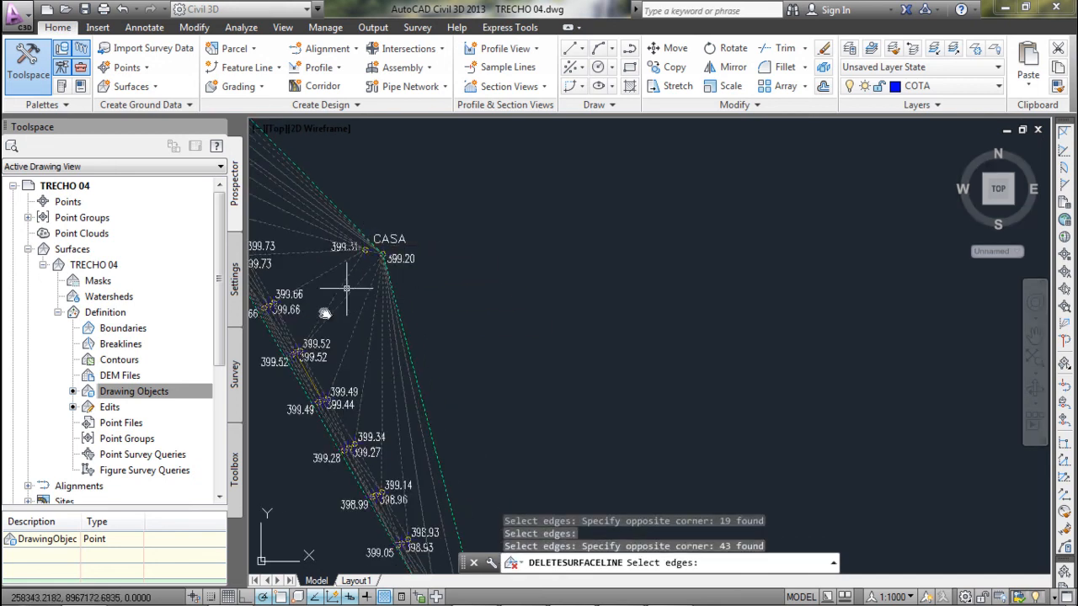
pyautogui.moveTo(325, 313); pyautogui.dragTo(351, 339, button='middle')
pyautogui.press('Escape')
pyautogui.press('Escape')
pyautogui.press('Escape')
# Measure the distance from the route near the 399.66 point to the CASA point at 399.31.
pyautogui.write('di')
pyautogui.press('Return')
pyautogui.write('NEA')
pyautogui.press('Return')
pyautogui.click(341, 357)
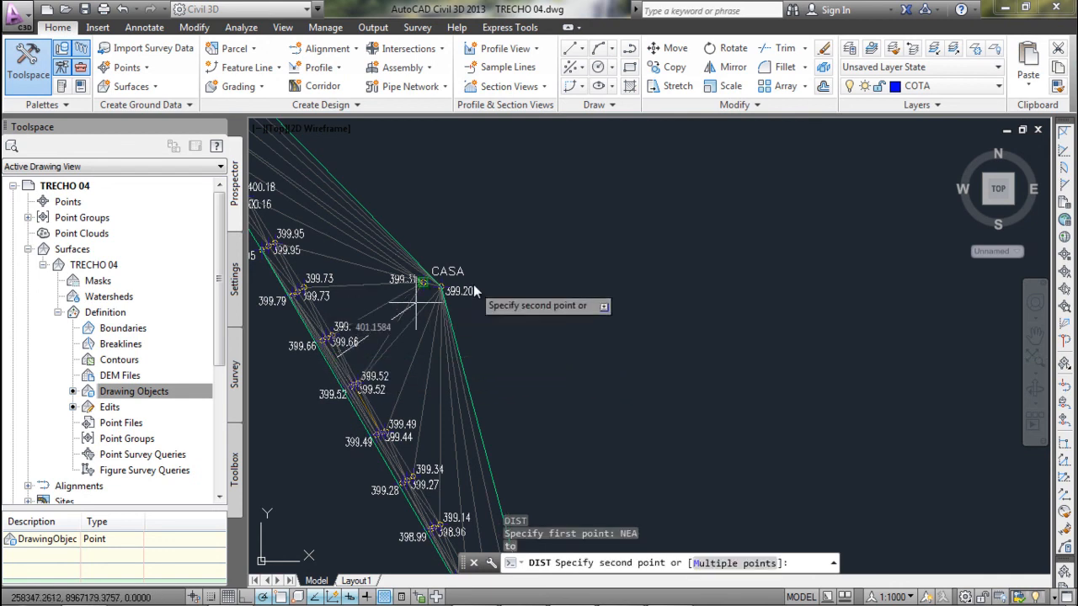
pyautogui.click(431, 289)
# Examine the triangle fans at the CASA points along the southeast stretch and the route back to its bend.
pyautogui.scroll(-4, 555, 381)
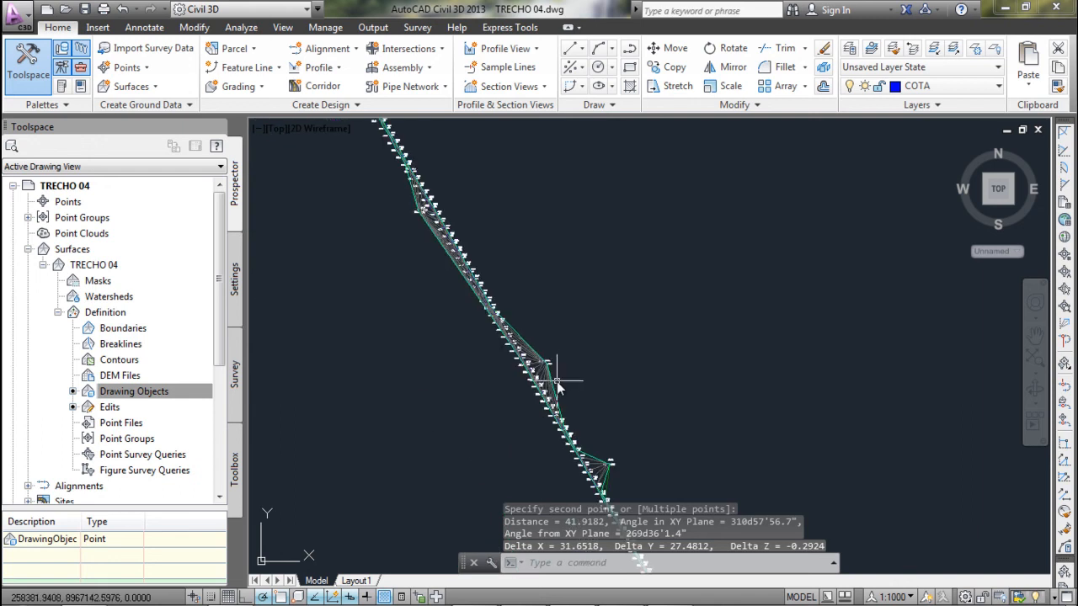
pyautogui.moveTo(556, 381); pyautogui.dragTo(457, 264, button='middle')
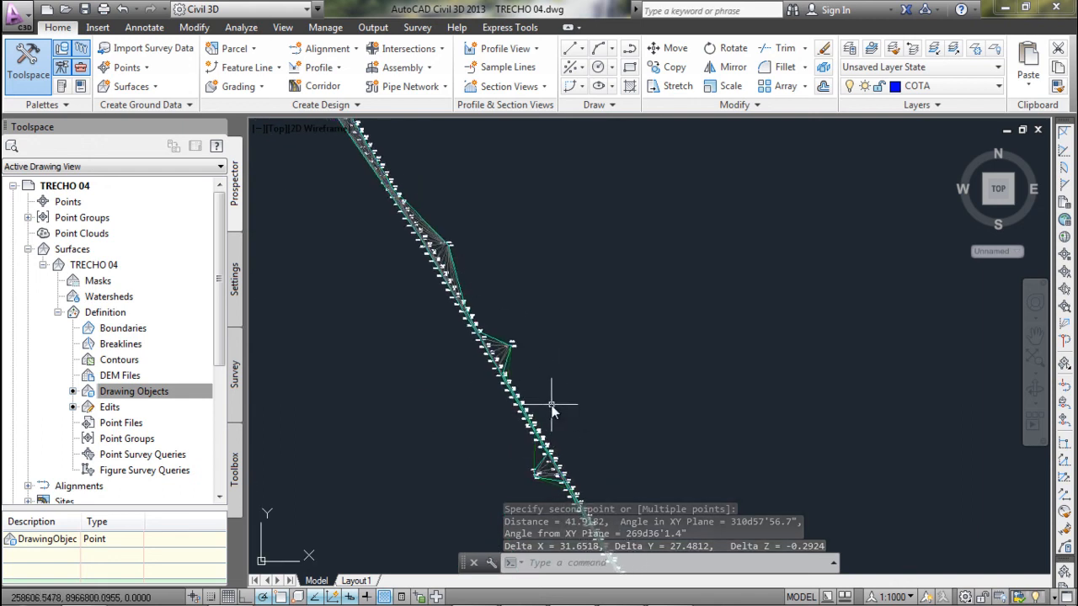
pyautogui.moveTo(552, 410); pyautogui.dragTo(469, 297, button='middle')
pyautogui.scroll(4, 445, 337)
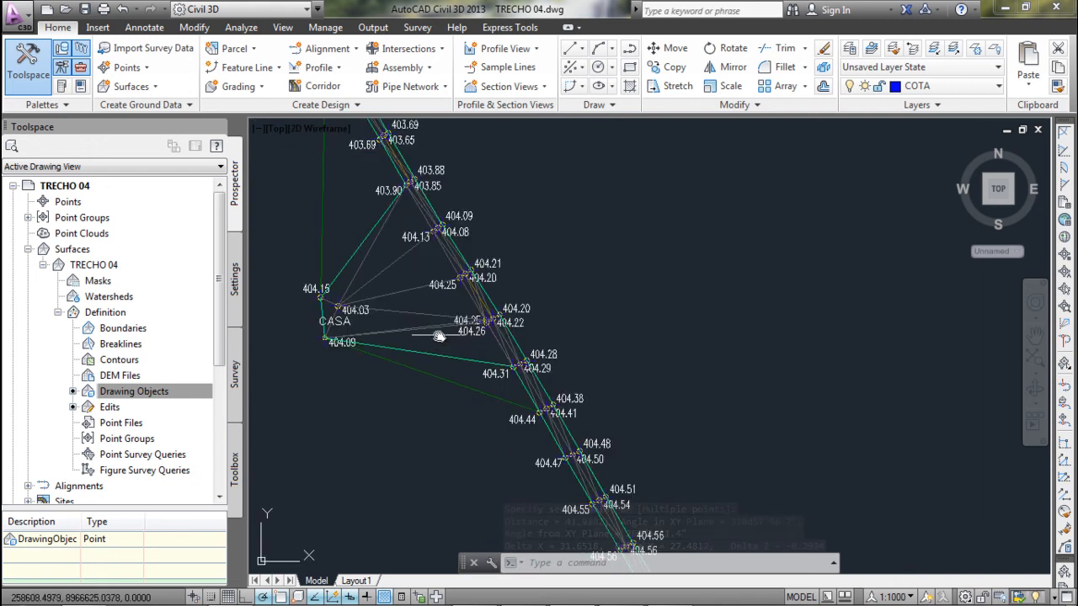
pyautogui.scroll(-2, 440, 337)
pyautogui.scroll(-4, 432, 335)
pyautogui.moveTo(350, 207); pyautogui.dragTo(467, 336, button='middle')
pyautogui.scroll(-5, 511, 323)
pyautogui.moveTo(444, 255); pyautogui.dragTo(514, 415, button='middle')
pyautogui.scroll(2, 450, 241)
pyautogui.scroll(6, 379, 211)
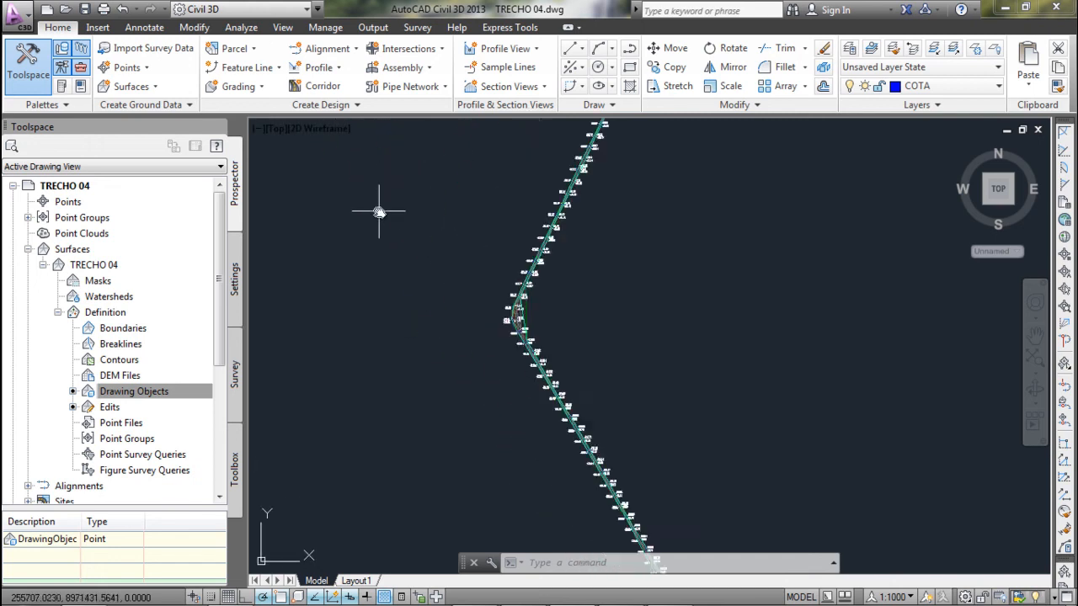
# Delete the outer triangle edges east of the route's bend beside the 421.61 and 422.01 points, and end Delete Line.
pyautogui.scroll(6, 552, 328)
pyautogui.moveTo(570, 360); pyautogui.dragTo(557, 297, button='middle')
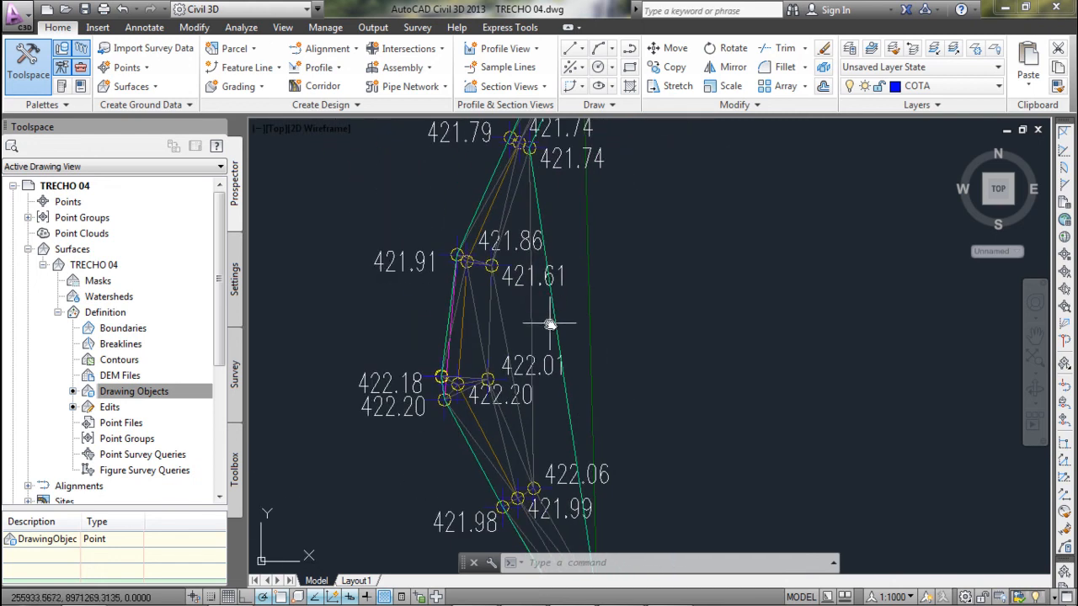
pyautogui.click(556, 320)
pyautogui.click(353, 71)
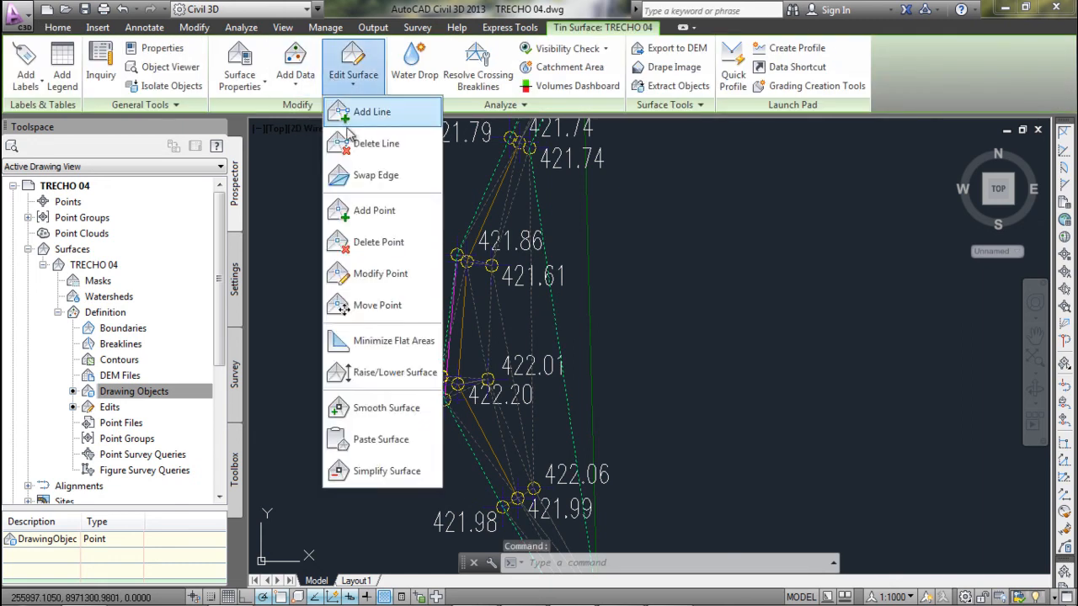
pyautogui.click(371, 143)
pyautogui.click(601, 317)
pyautogui.click(505, 335)
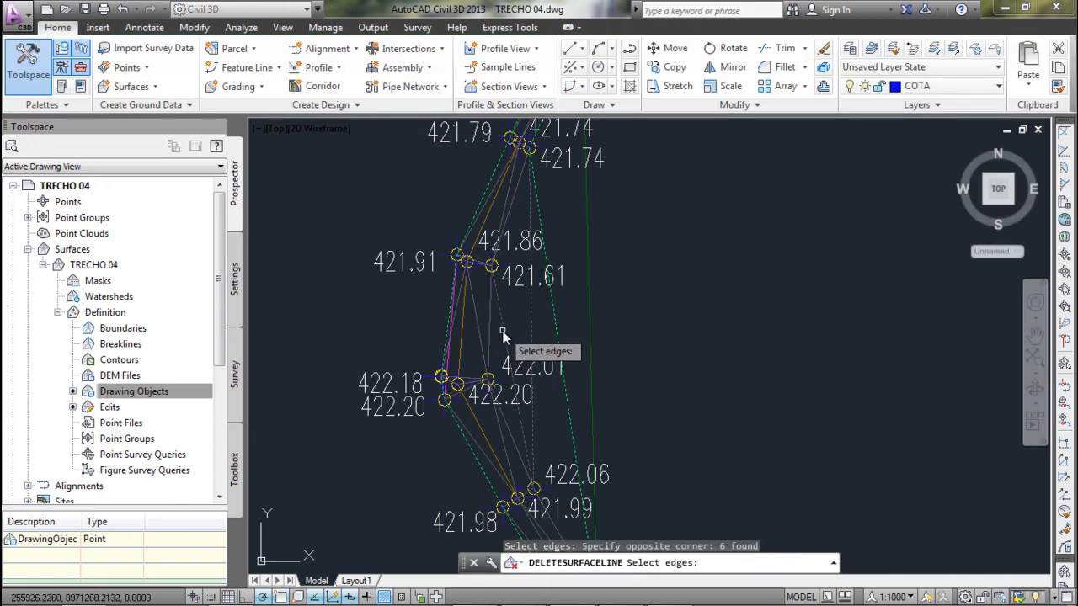
pyautogui.scroll(-2, 492, 330)
pyautogui.press('Escape')
pyautogui.press('Escape')
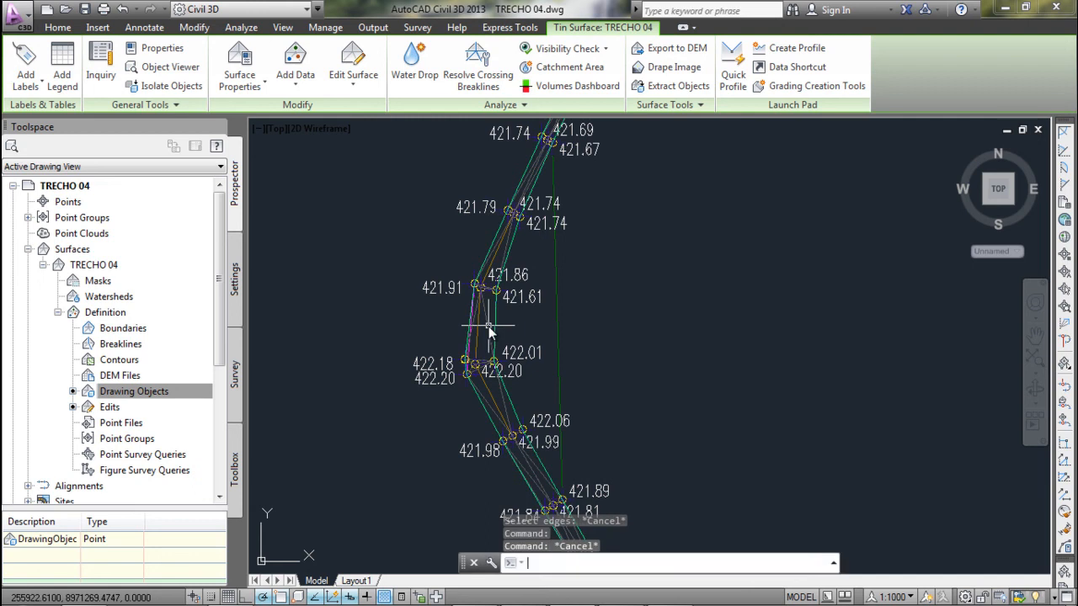
pyautogui.press('Escape')
pyautogui.press('Escape')
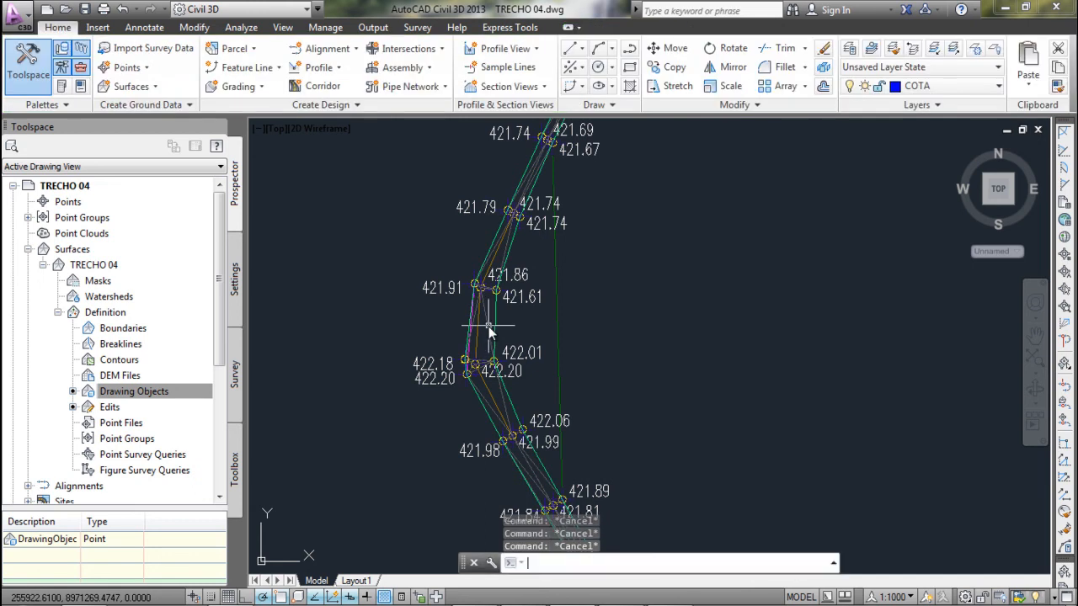
# Extract the border of the TRECHO 04 surface as a separate drawing object.
pyautogui.click(489, 328)
pyautogui.scroll(-5, 488, 328)
pyautogui.moveTo(577, 510)
pyautogui.mouseDown(button='middle')
pyautogui.moveTo(444, 150)
pyautogui.moveTo(493, 269)
pyautogui.mouseUp(button='middle')
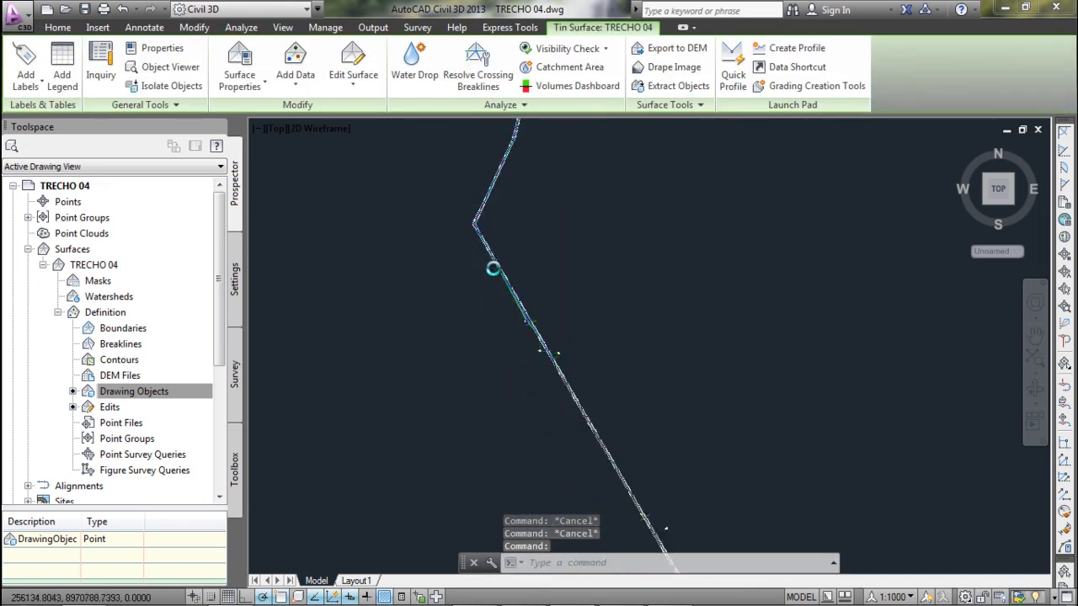
pyautogui.moveTo(585, 433)
pyautogui.mouseDown(button='middle')
pyautogui.moveTo(409, 181)
pyautogui.moveTo(436, 183)
pyautogui.mouseUp(button='middle')
pyautogui.scroll(6, 575, 396)
pyautogui.scroll(-5, 598, 371)
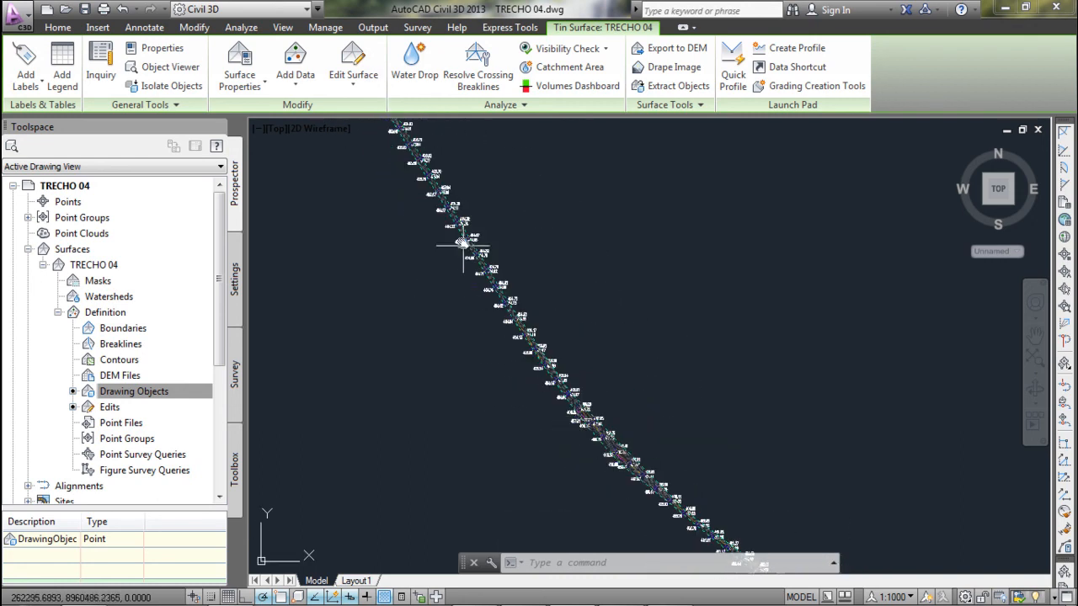
pyautogui.click(678, 86)
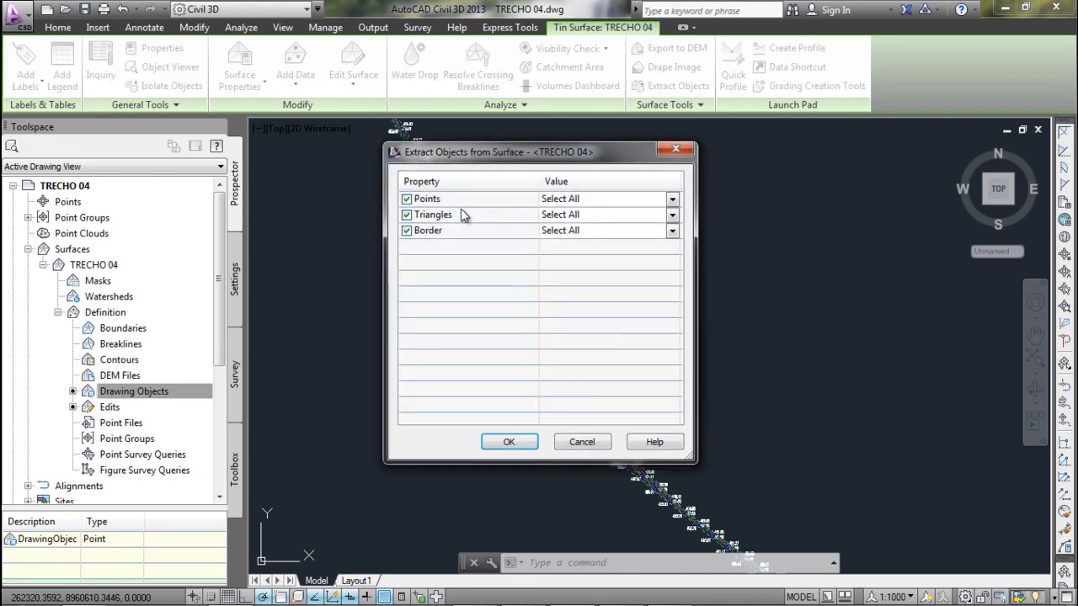
pyautogui.click(500, 209)
pyautogui.click(512, 445)
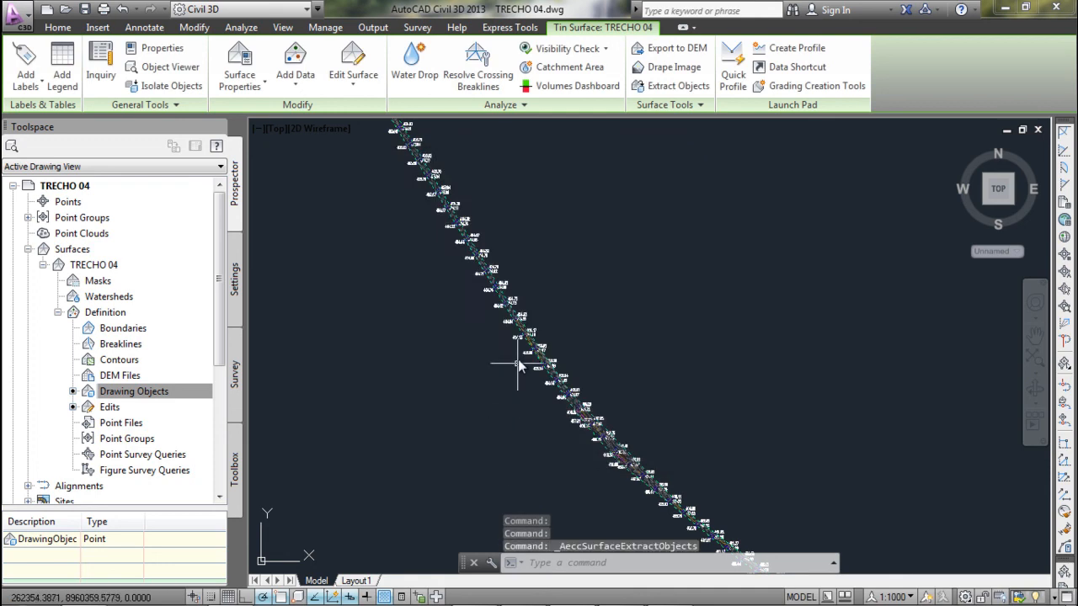
pyautogui.scroll(3, 517, 361)
pyautogui.press('Escape')
pyautogui.press('Escape')
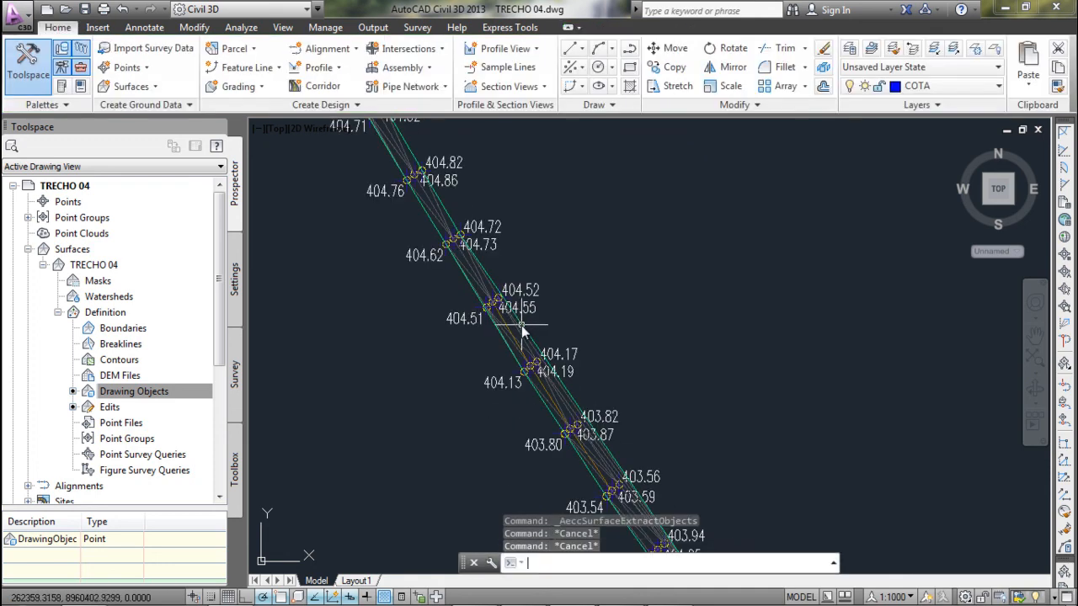
# Start a feature line from the extracted border in Site with style Padrão, assigning it to a new layer named FAIXA DE DOMÍNIO.
pyautogui.click(523, 327)
pyautogui.click(249, 71)
pyautogui.click(271, 131)
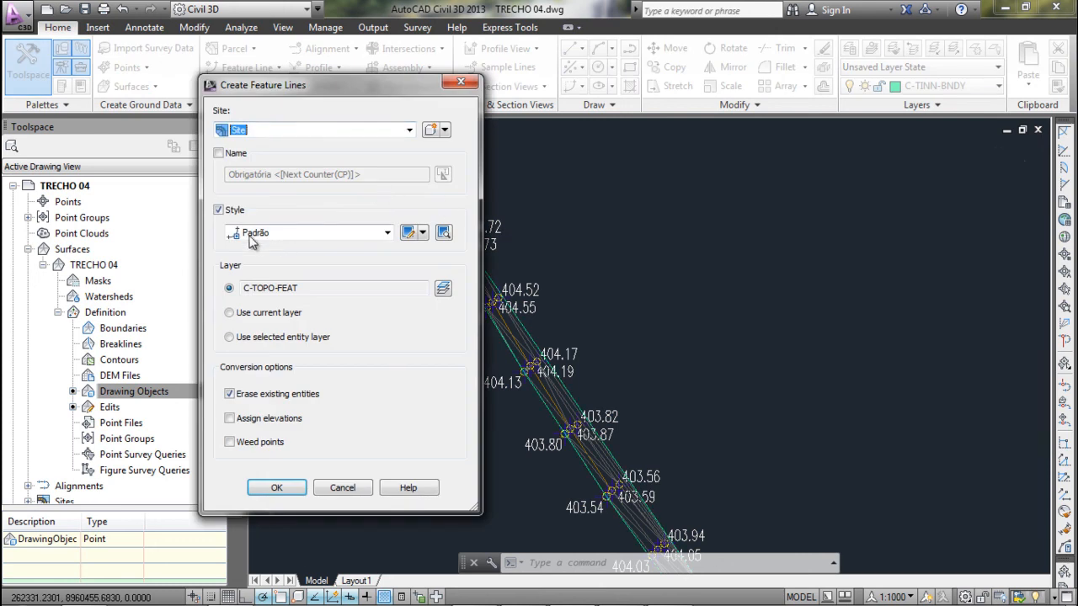
pyautogui.click(442, 288)
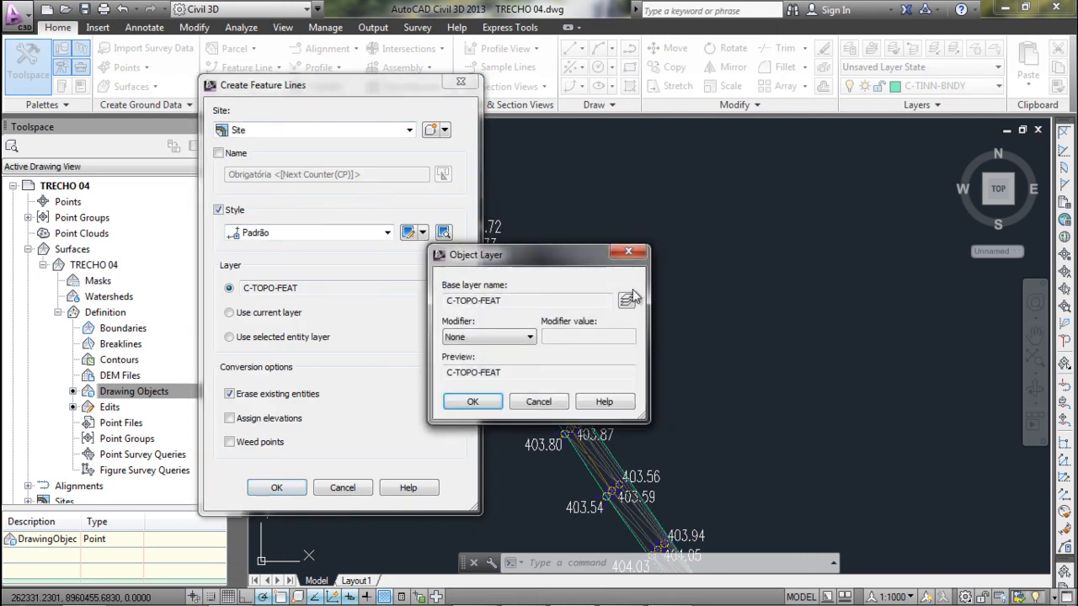
pyautogui.click(633, 297)
pyautogui.click(752, 212)
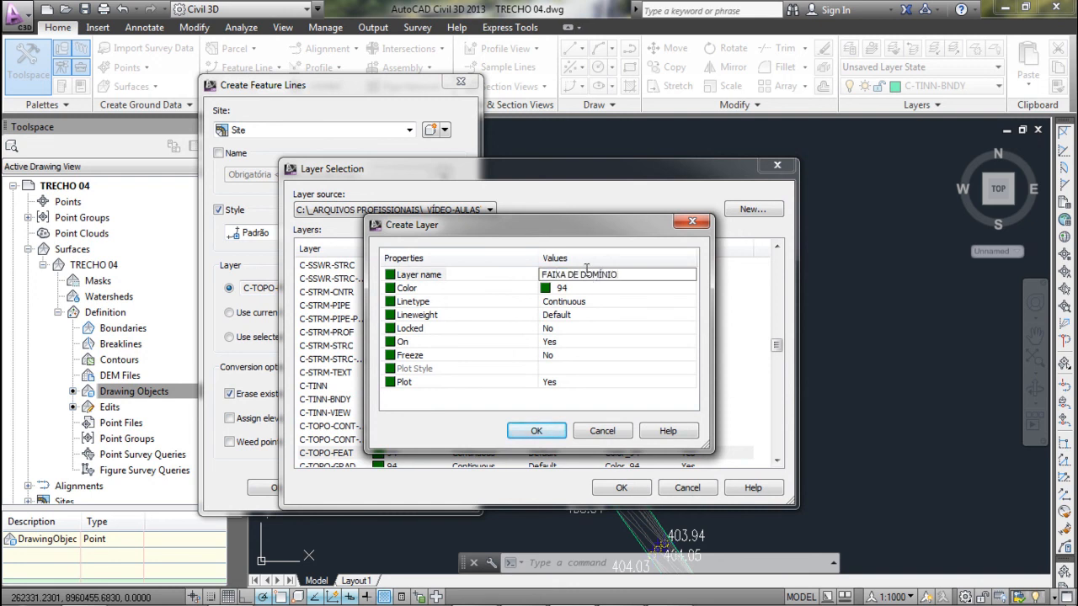
pyautogui.click(519, 432)
pyautogui.click(621, 487)
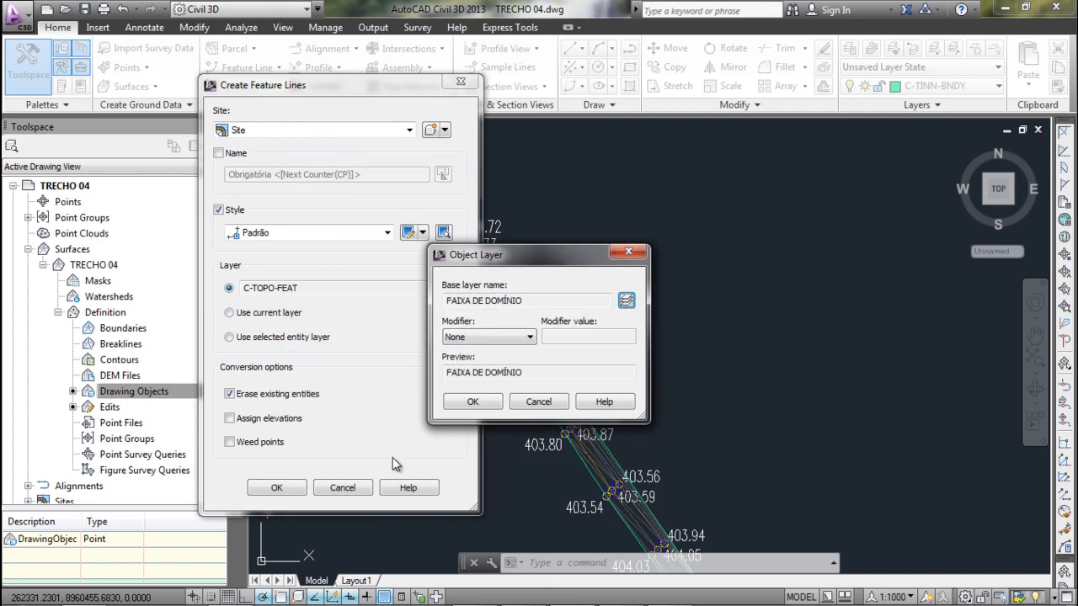
pyautogui.click(474, 403)
# Create the feature line with elevations assigned from surface TRECHO 04, inserting intermediate grade break points.
pyautogui.click(277, 488)
pyautogui.click(529, 327)
pyautogui.click(528, 335)
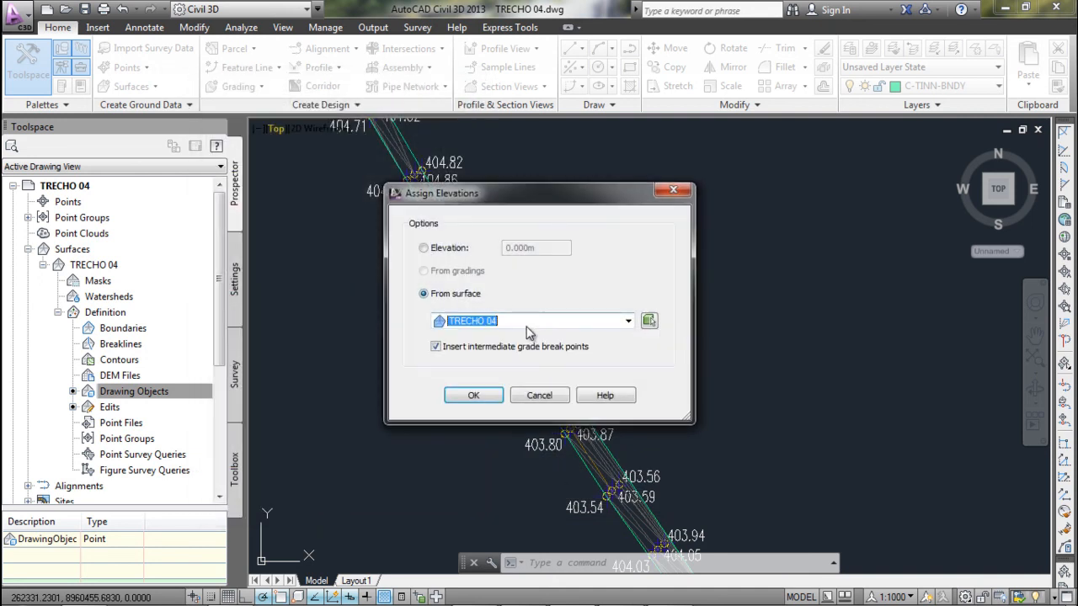
pyautogui.click(475, 398)
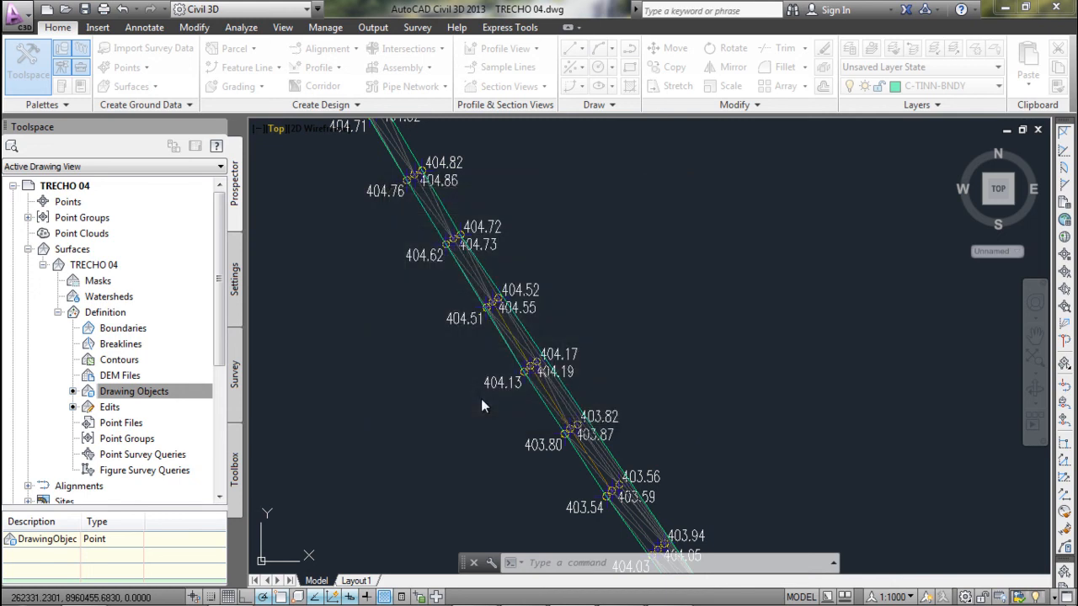
pyautogui.click(523, 333)
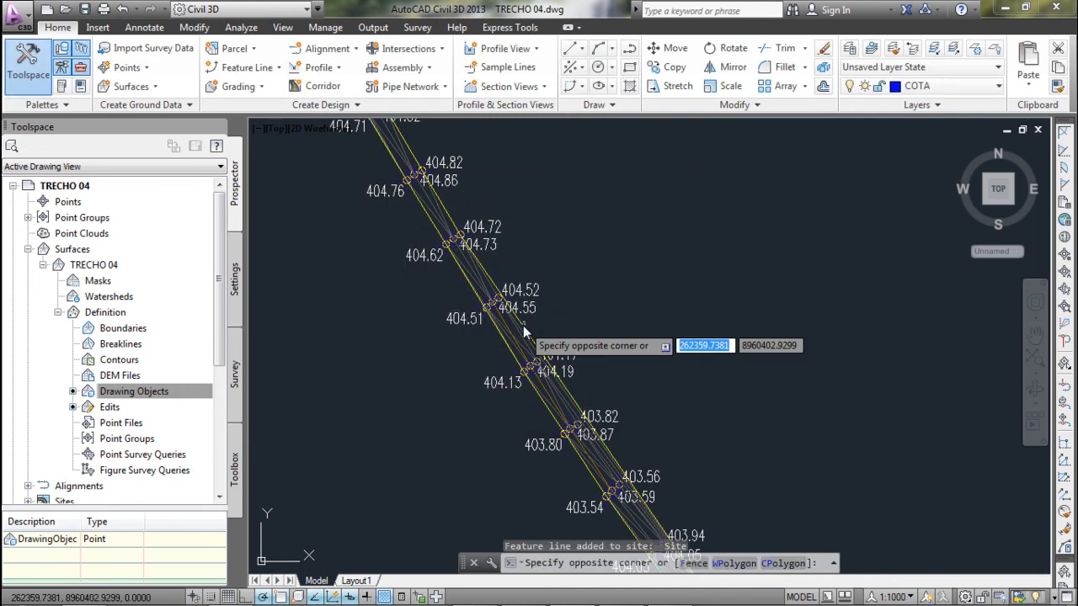
pyautogui.press('Escape')
pyautogui.click(518, 325)
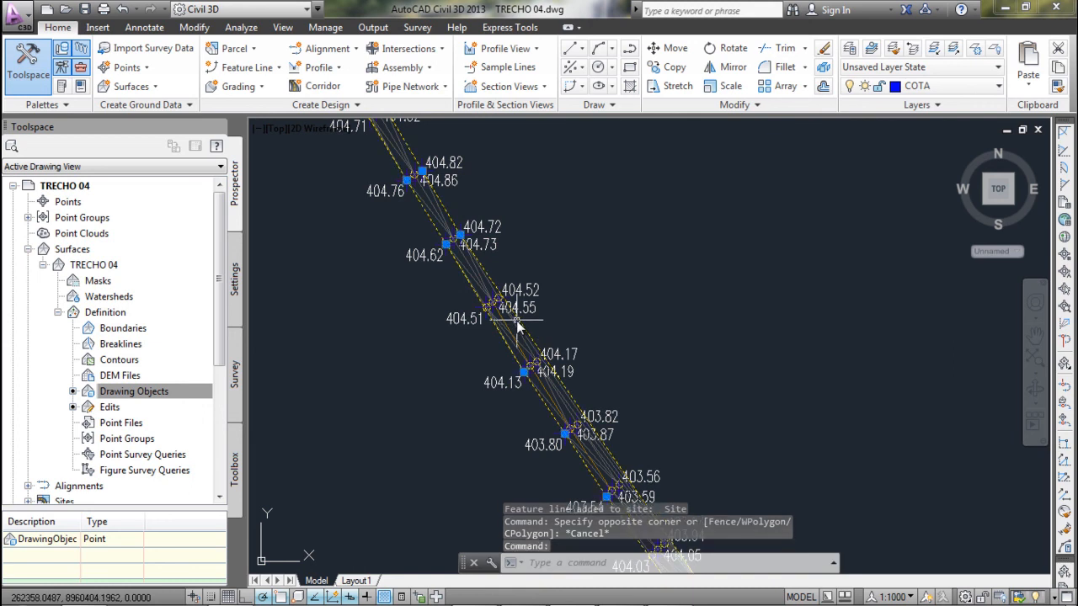
pyautogui.press('Escape')
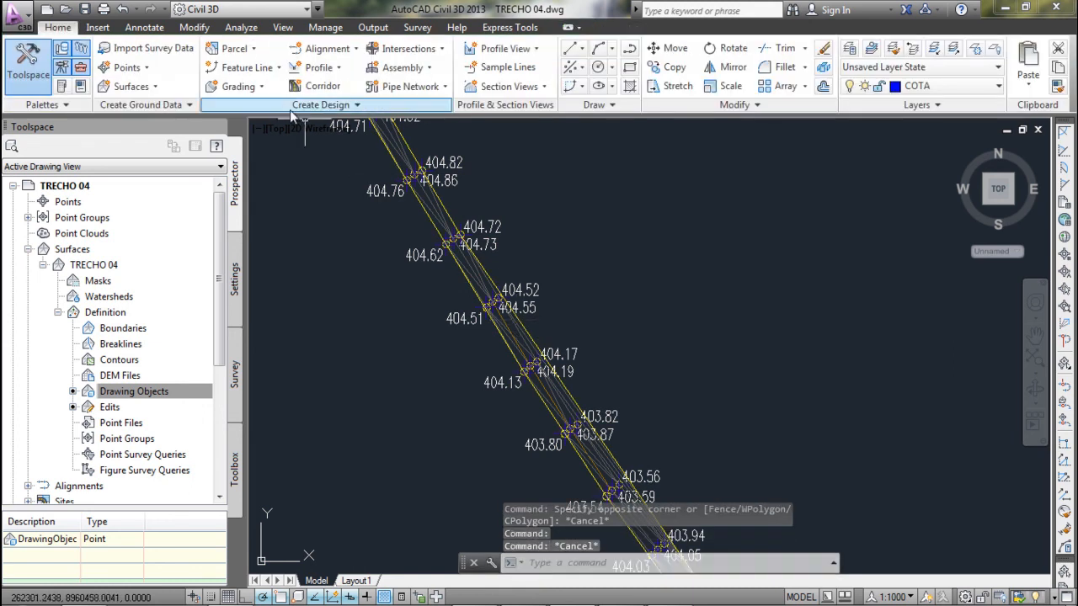
# Offset the border feature line outward by 30 around the route.
pyautogui.press('Return')
pyautogui.write('30')
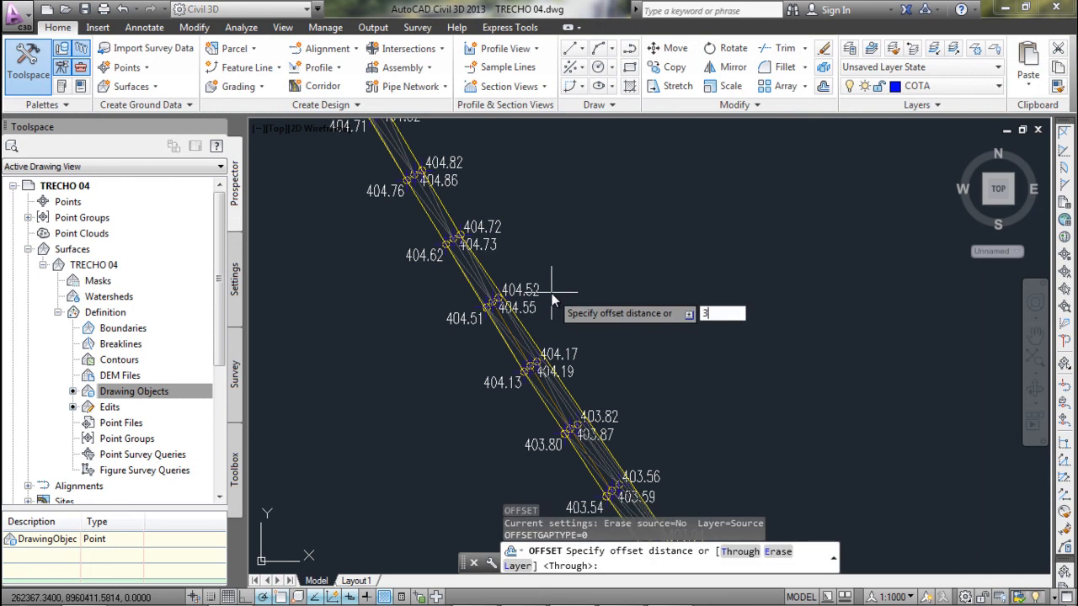
pyautogui.press('Return')
pyautogui.scroll(2, 535, 300)
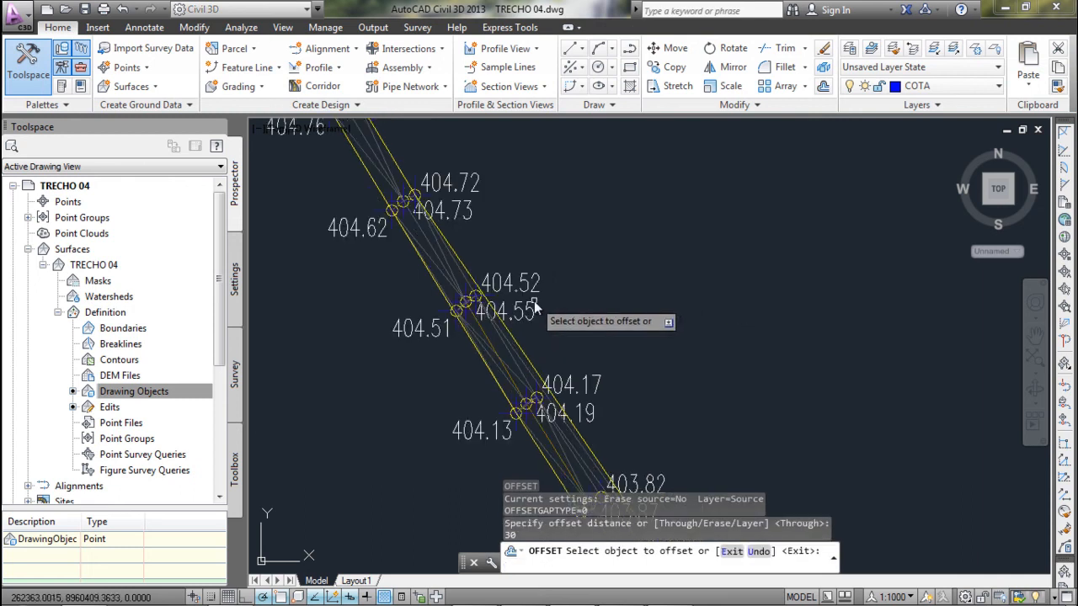
pyautogui.click(519, 347)
pyautogui.scroll(-3, 520, 347)
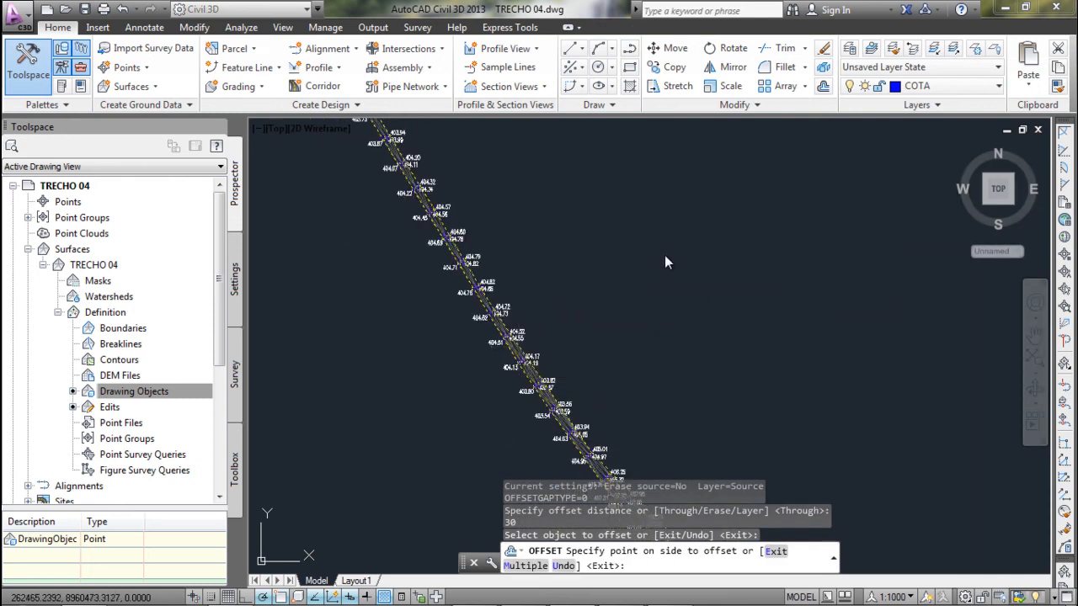
pyautogui.click(586, 381)
pyautogui.press('Escape')
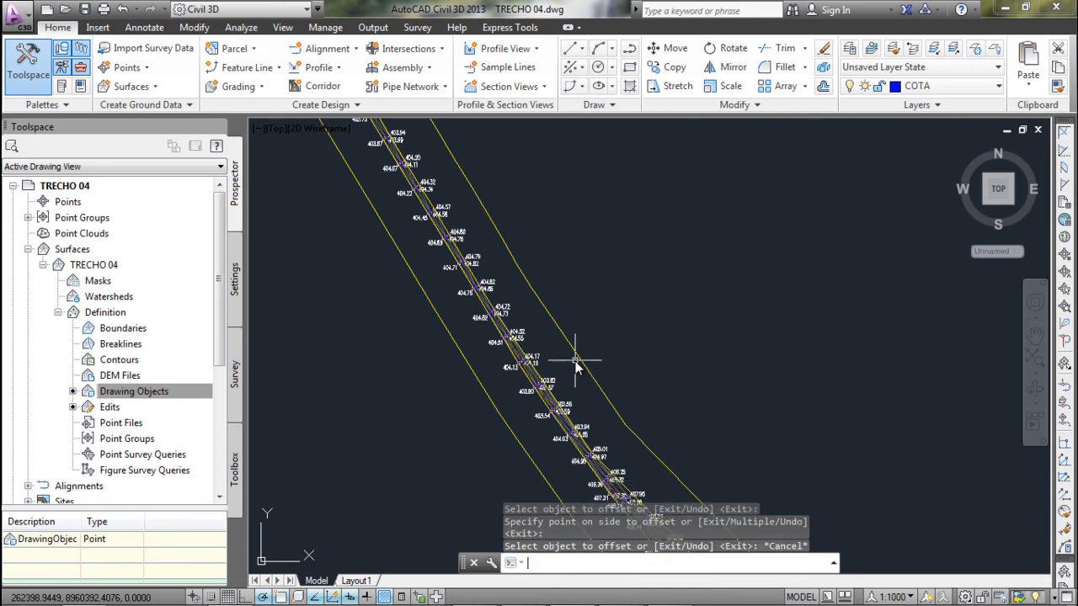
# Try the offset line as an outer surface boundary with the non-destructive breakline option, inspect the triangulation, and undo the boundary.
pyautogui.rightClick(123, 330)
pyautogui.click(164, 337)
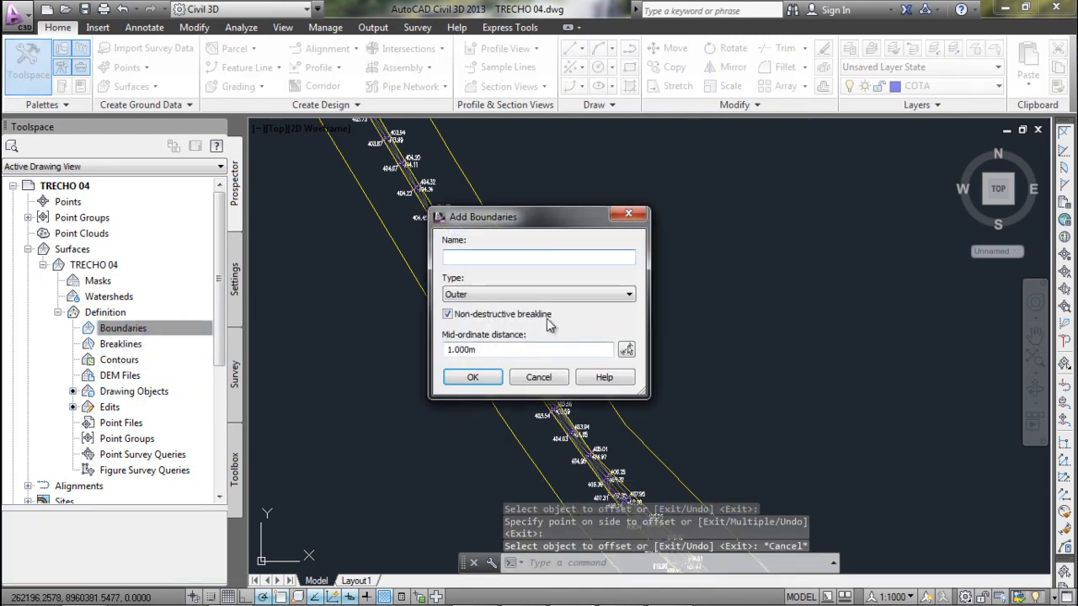
pyautogui.click(449, 380)
pyautogui.click(467, 364)
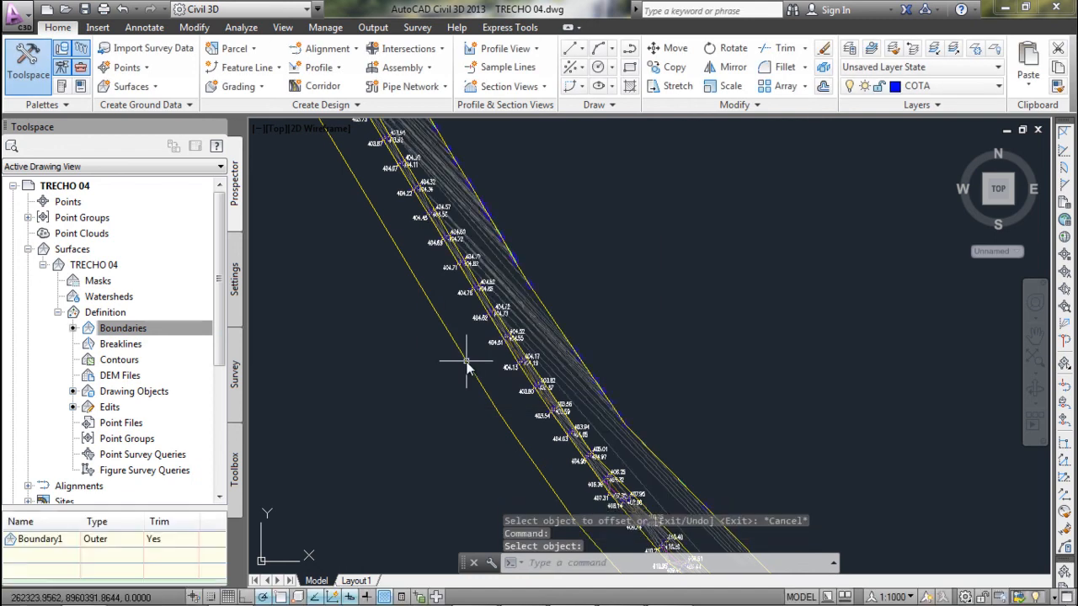
pyautogui.scroll(-3, 484, 324)
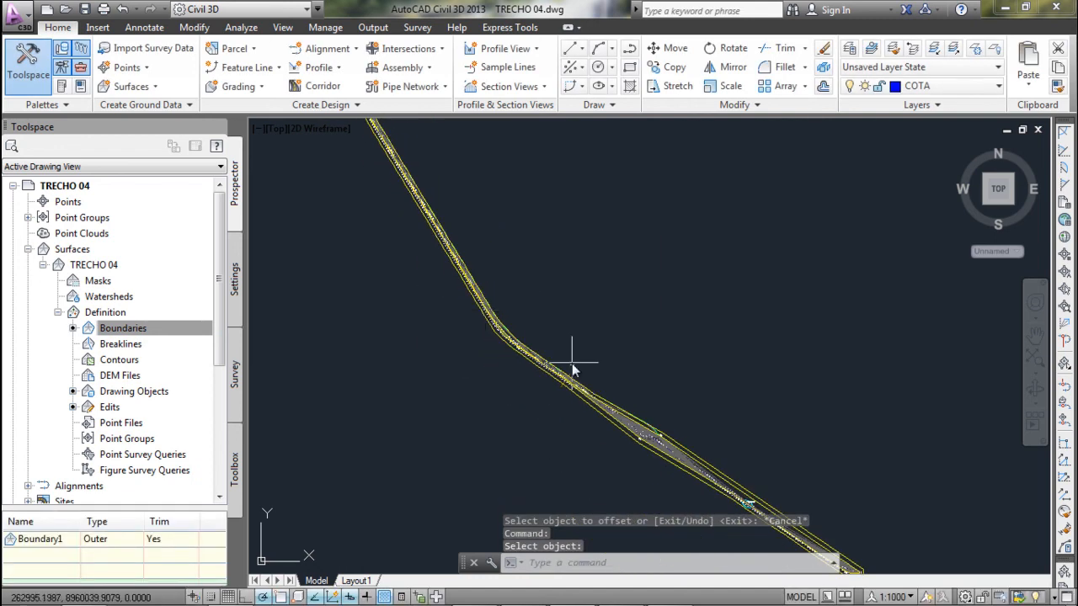
pyautogui.scroll(6, 657, 436)
pyautogui.scroll(-5, 637, 440)
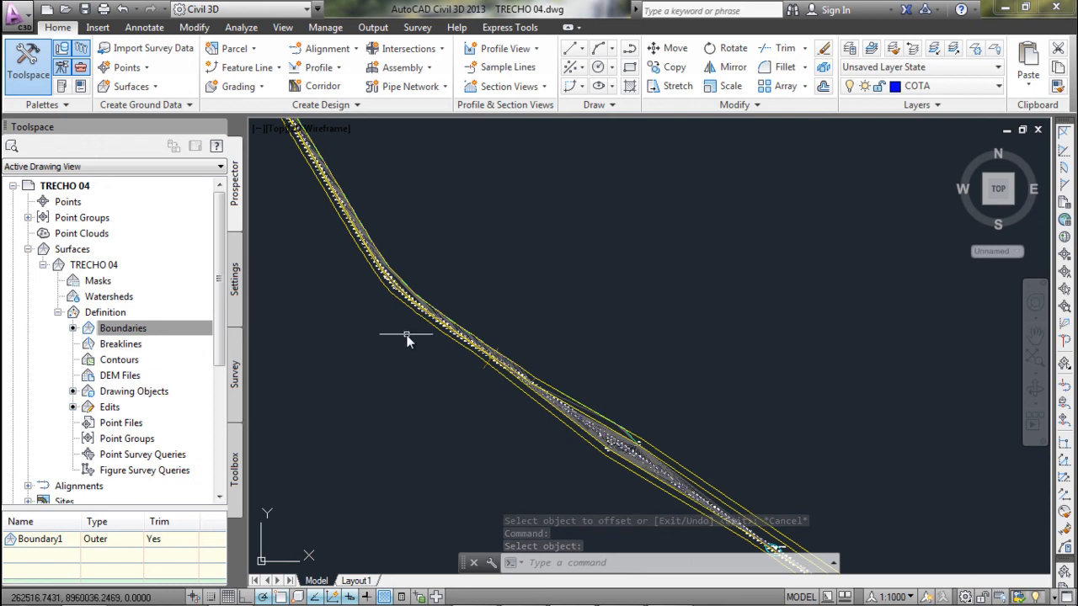
pyautogui.moveTo(530, 413); pyautogui.dragTo(568, 430, button='middle')
pyautogui.press('Escape')
# Add the offset line around the route to the TRECHO 04 surface as a standard breakline.
pyautogui.scroll(3, 432, 314)
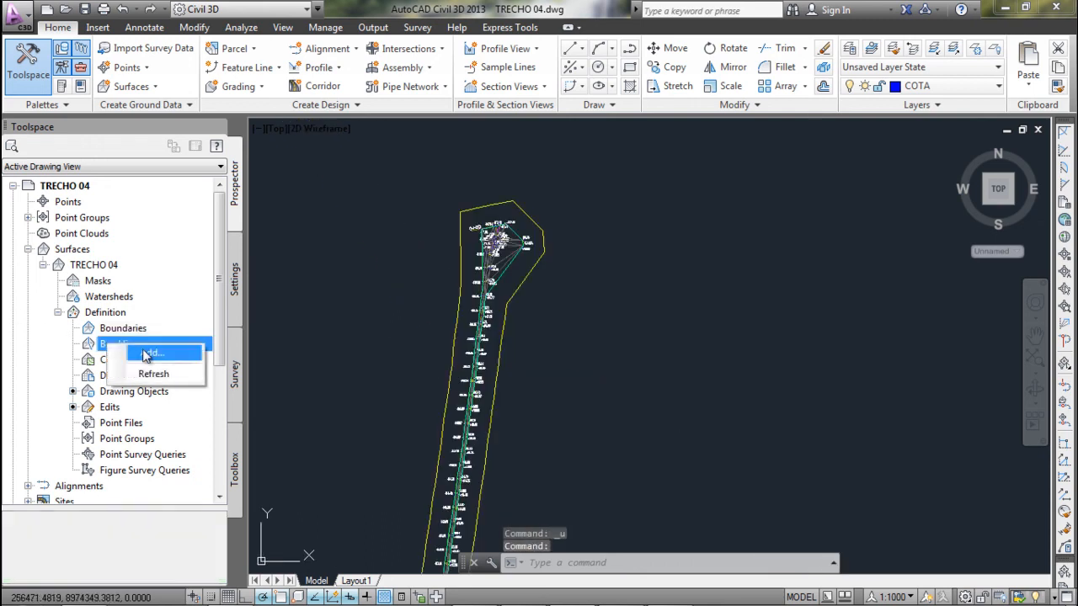
pyautogui.click(147, 354)
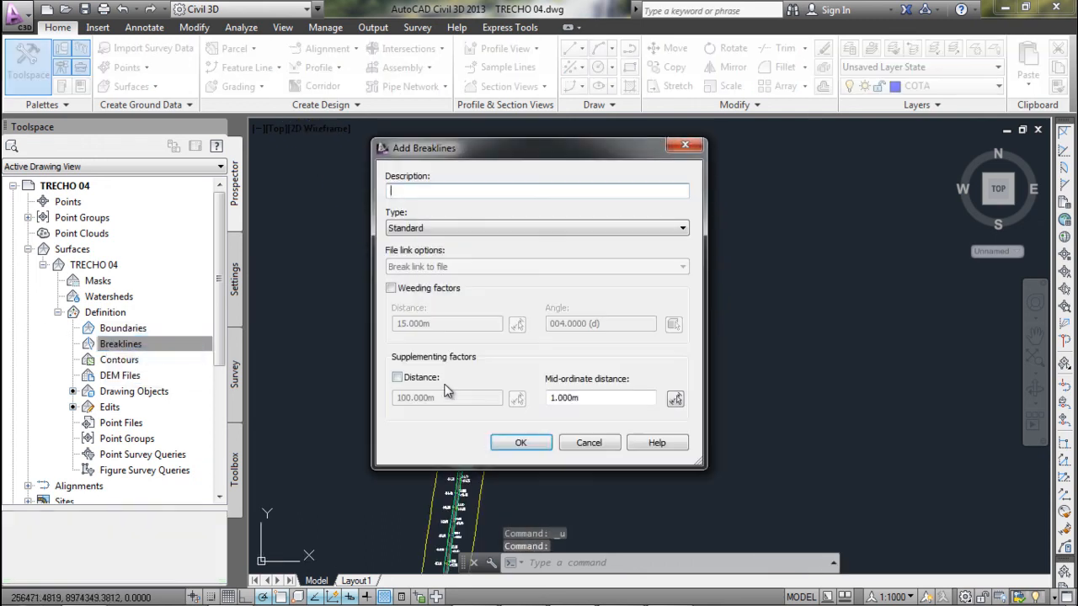
pyautogui.click(520, 443)
pyautogui.click(493, 416)
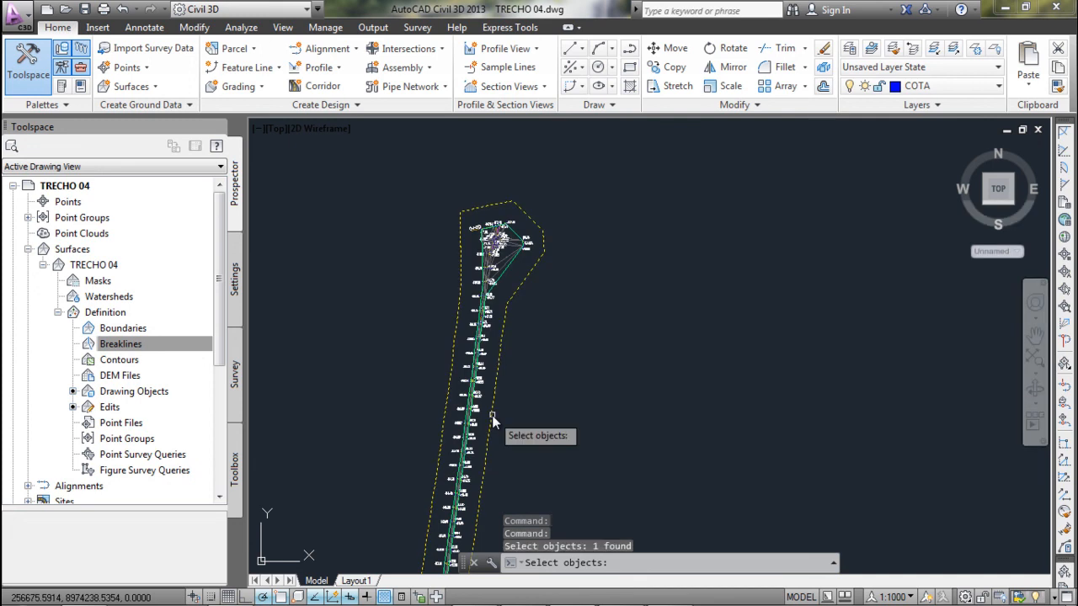
pyautogui.press('Return')
# Delete the surface triangle edges outside the east side of the offset line, just south of the CASA point at the route's northern end.
pyautogui.scroll(4, 496, 381)
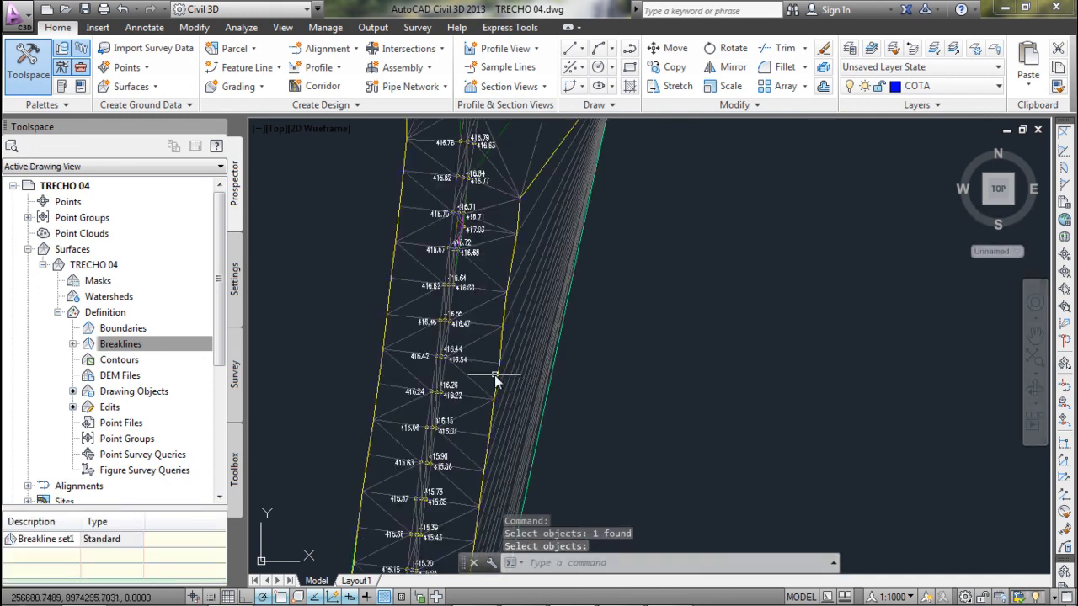
pyautogui.click(530, 358)
pyautogui.moveTo(584, 352); pyautogui.dragTo(475, 437, button='middle')
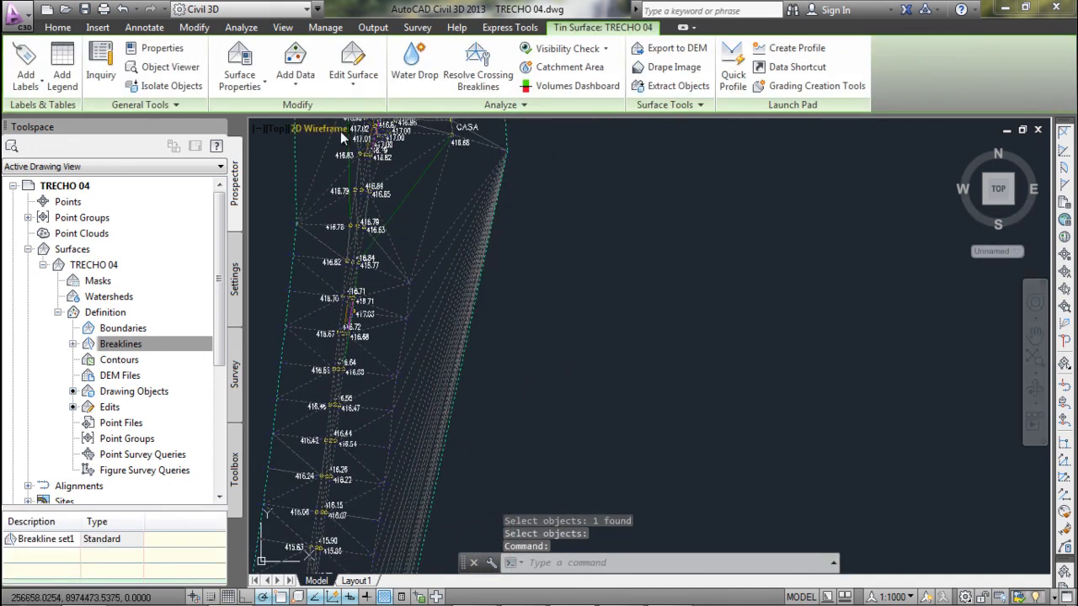
pyautogui.click(331, 83)
pyautogui.click(366, 145)
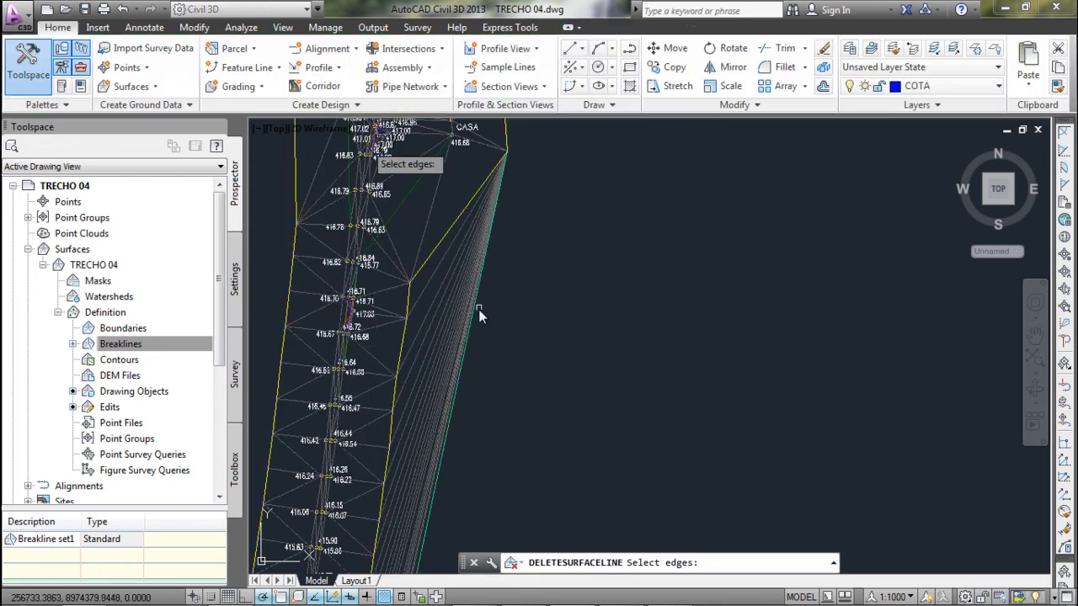
pyautogui.click(479, 310)
pyautogui.click(431, 284)
# Delete the outer triangle edges east of the offset line beside the 411.16 points with a crossing selection.
pyautogui.scroll(-5, 431, 286)
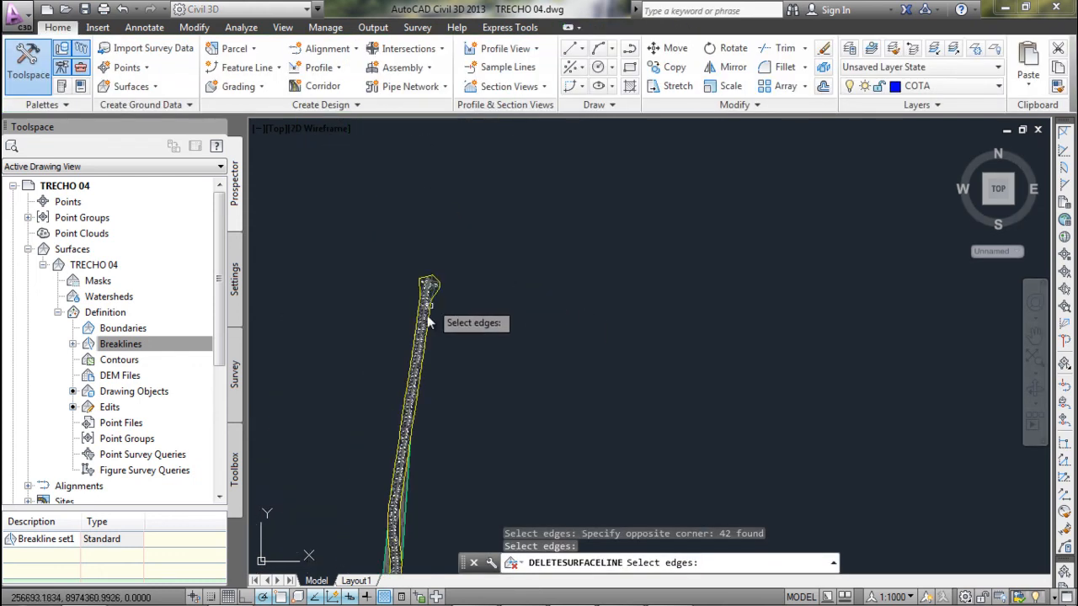
pyautogui.scroll(5, 404, 368)
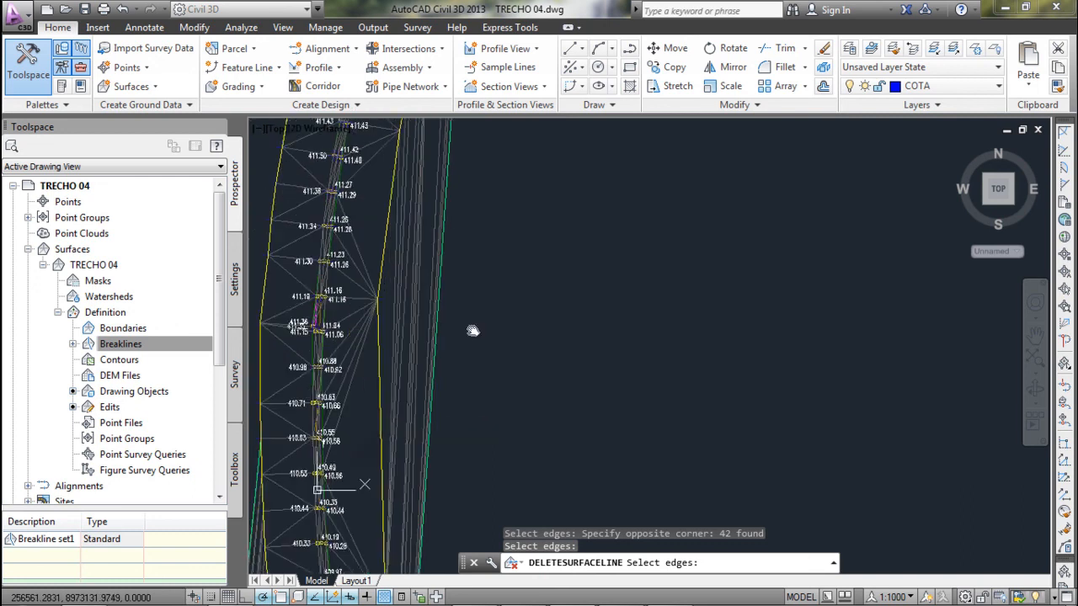
pyautogui.click(477, 385)
pyautogui.click(408, 315)
# Delete the outer triangle edges west of the offset line beside the 408.42 points.
pyautogui.scroll(-3, 408, 320)
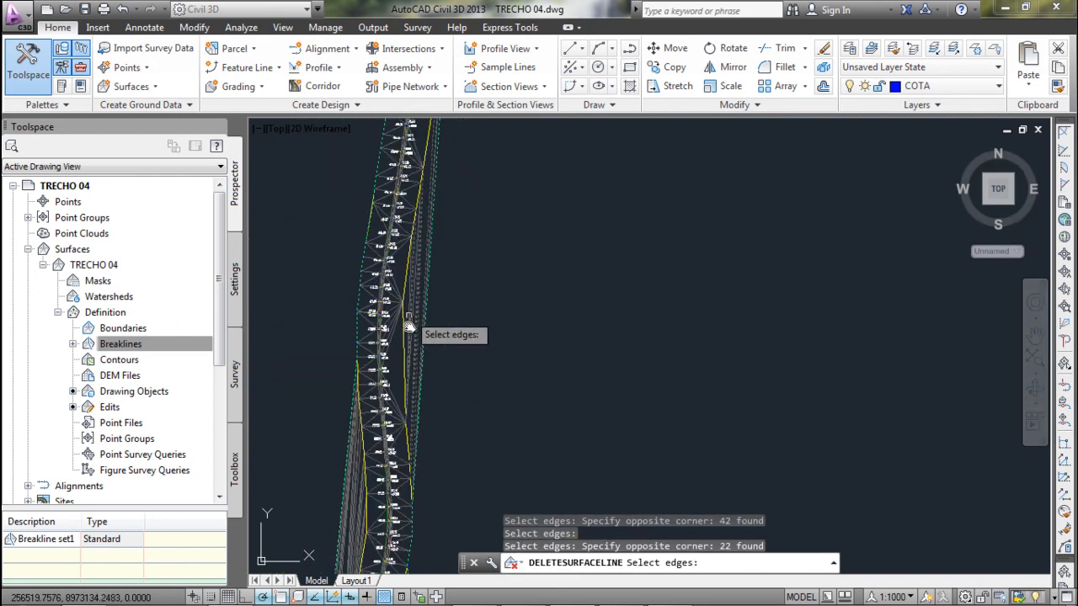
pyautogui.moveTo(375, 539); pyautogui.dragTo(481, 348, button='middle')
pyautogui.scroll(5, 476, 350)
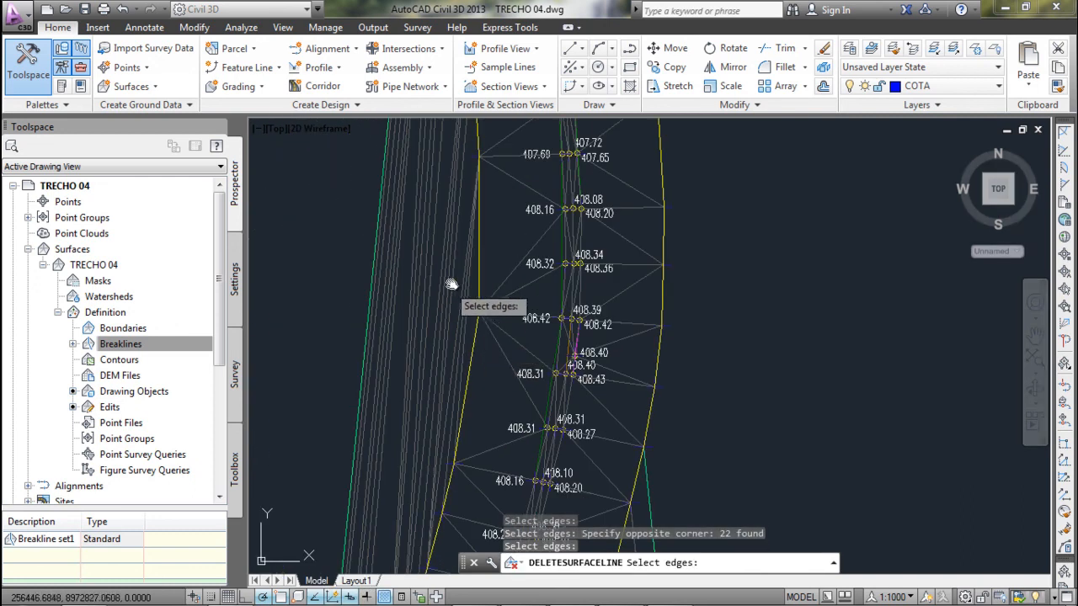
pyautogui.click(472, 284)
pyautogui.scroll(3, 465, 301)
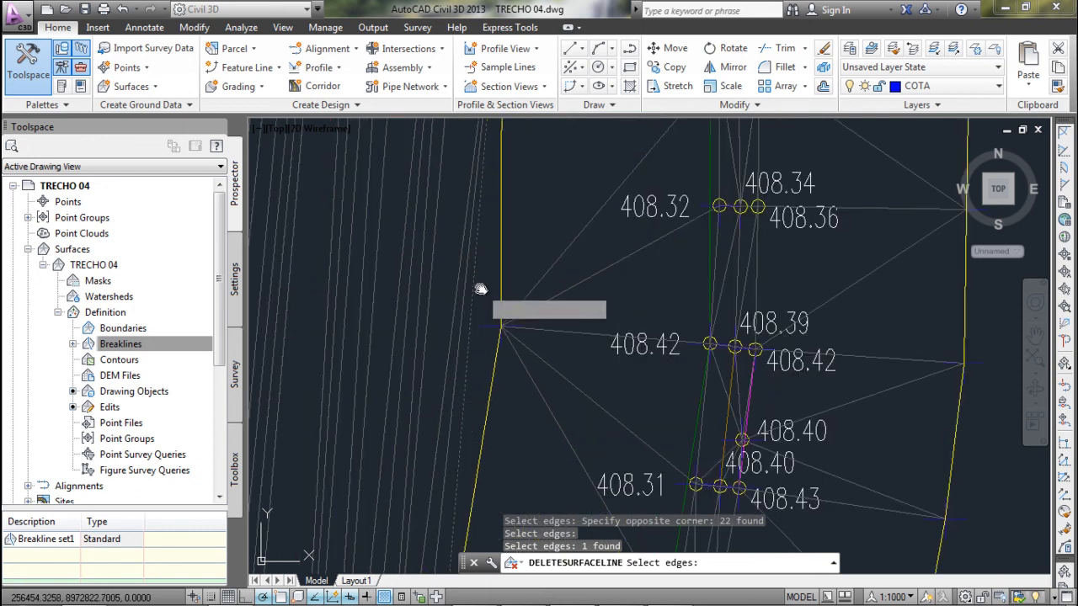
pyautogui.scroll(-5, 481, 294)
pyautogui.click(450, 289)
pyautogui.click(365, 287)
pyautogui.press('Return')
# Delete the outer triangle edges east of the offset line, inside the route's westward bend, with several crossing selections.
pyautogui.scroll(-3, 375, 302)
pyautogui.moveTo(428, 439); pyautogui.dragTo(438, 241, button='middle')
pyautogui.scroll(-7, 508, 342)
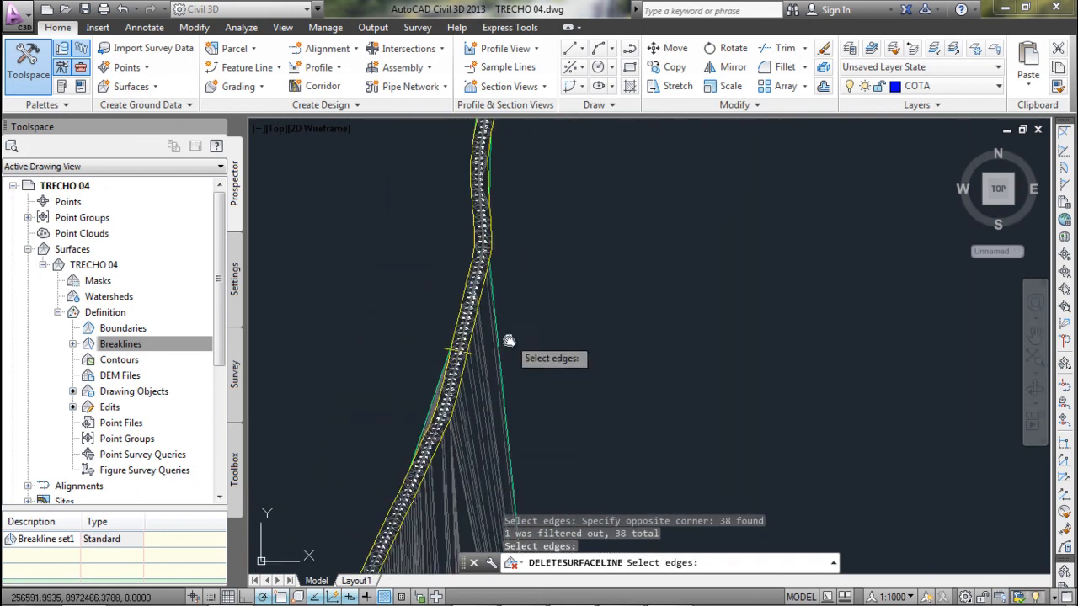
pyautogui.moveTo(523, 455); pyautogui.dragTo(466, 263, button='middle')
pyautogui.click(477, 289)
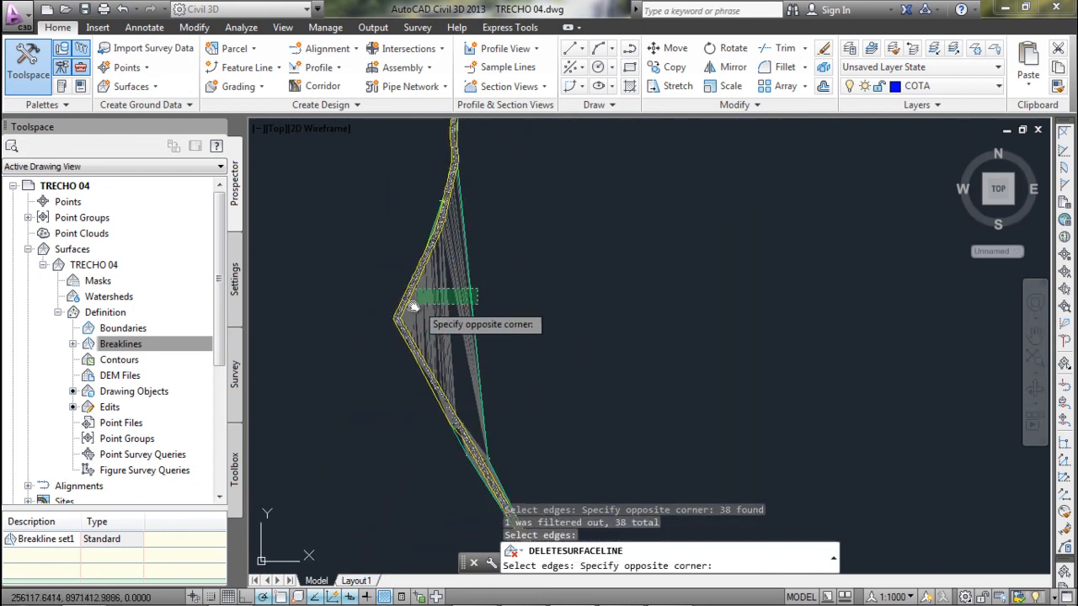
pyautogui.scroll(5, 450, 307)
pyautogui.click(463, 315)
pyautogui.click(272, 318)
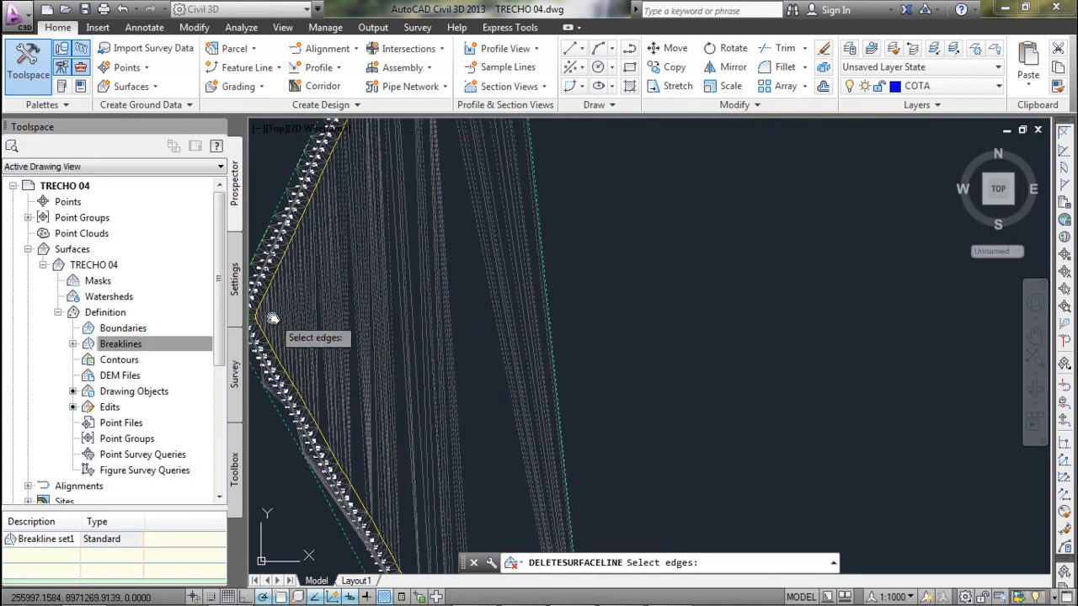
pyautogui.moveTo(272, 319); pyautogui.dragTo(421, 325, button='middle')
pyautogui.scroll(4, 458, 329)
pyautogui.click(552, 312)
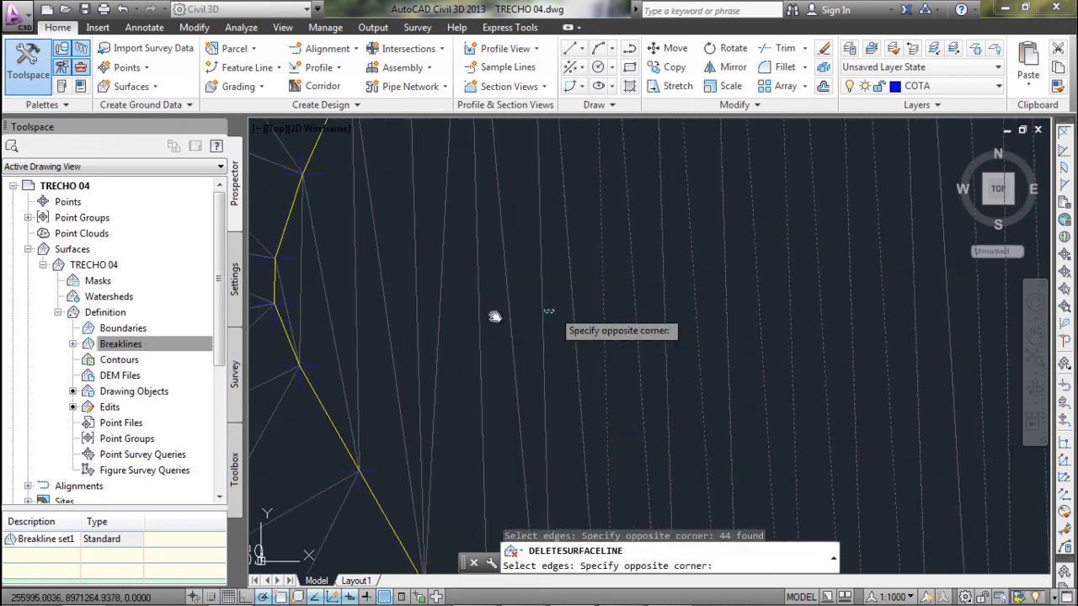
pyautogui.click(287, 315)
pyautogui.click(292, 313)
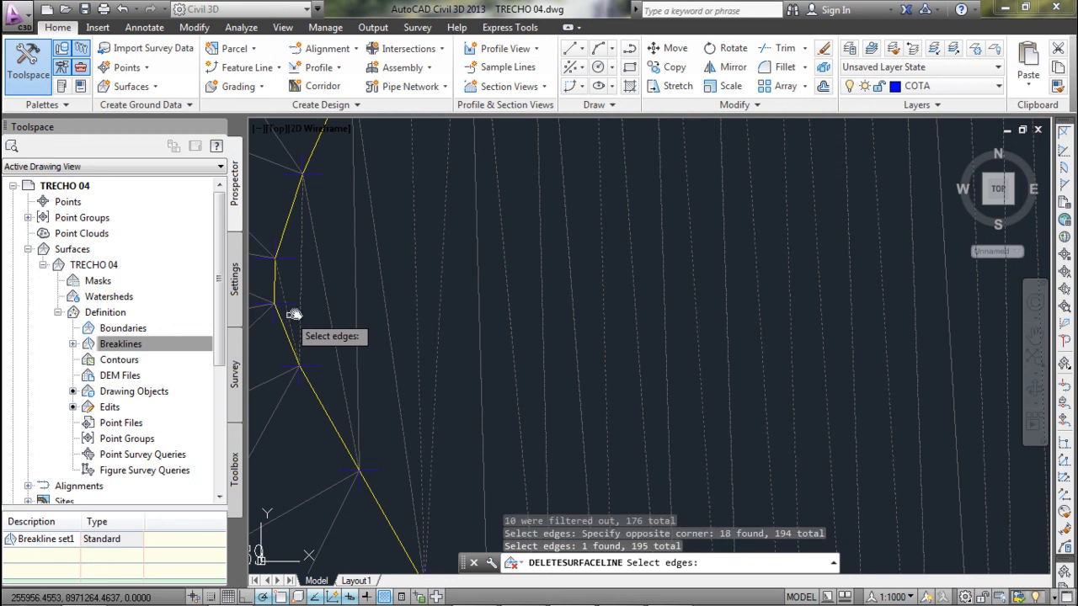
# Delete the outer triangle edges west of the offset line beside the 414.67 and 414.95 points with a crossing selection.
pyautogui.scroll(-12, 357, 293)
pyautogui.scroll(10, 481, 373)
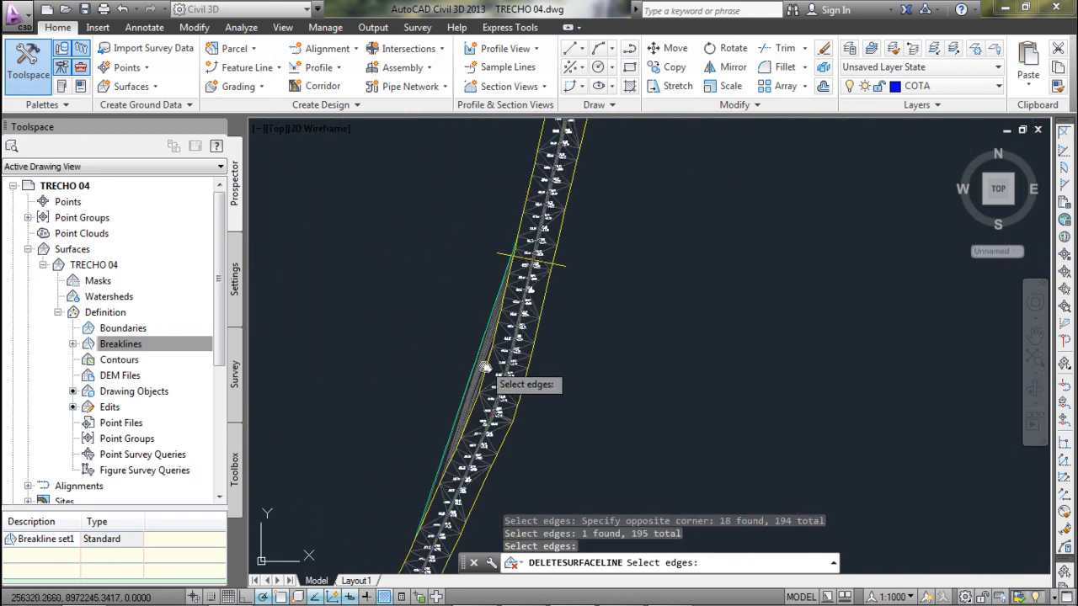
pyautogui.click(487, 463)
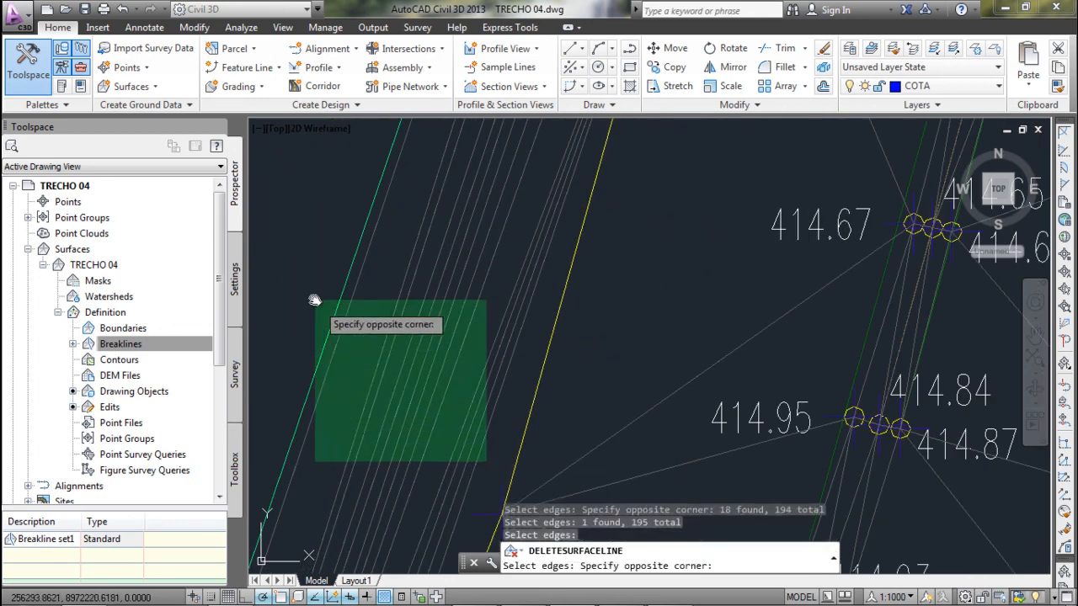
pyautogui.click(312, 301)
# Delete the triangle edges around the offset line's corner southwest of the CASA point, beside the 415.33 point.
pyautogui.scroll(-10, 313, 301)
pyautogui.scroll(8, 366, 378)
pyautogui.scroll(-2, 429, 328)
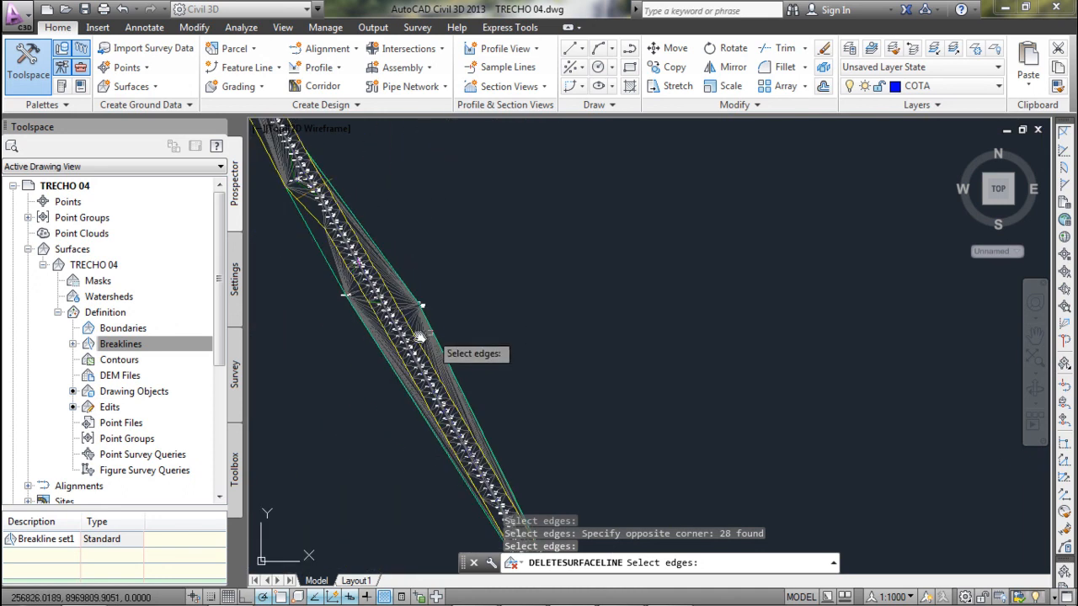
pyautogui.moveTo(309, 250); pyautogui.dragTo(329, 248, button='middle')
pyautogui.scroll(1, 330, 248)
pyautogui.scroll(-2, 344, 273)
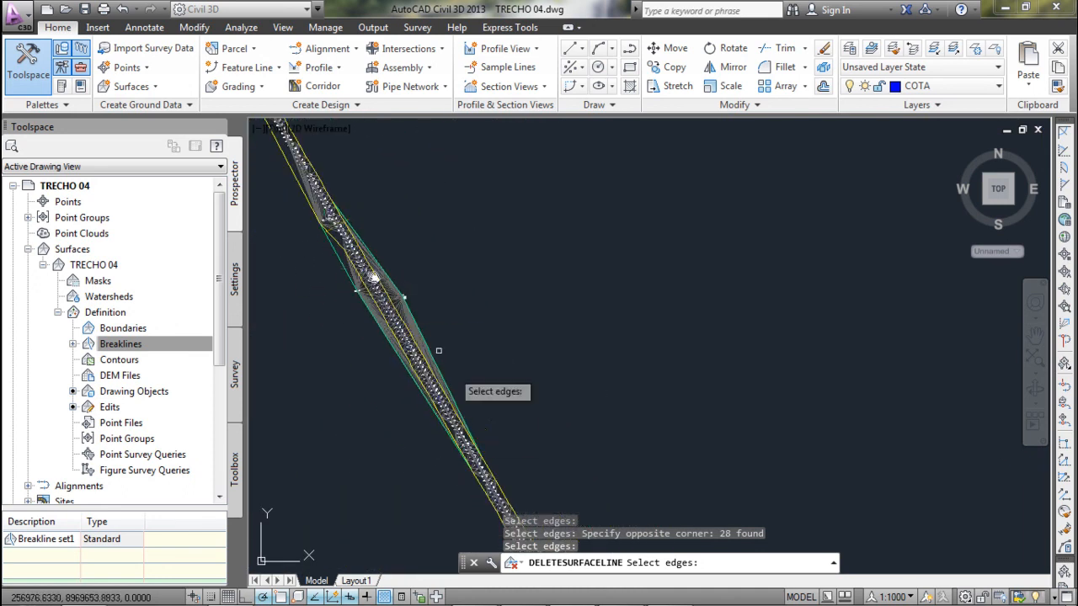
pyautogui.scroll(5, 317, 166)
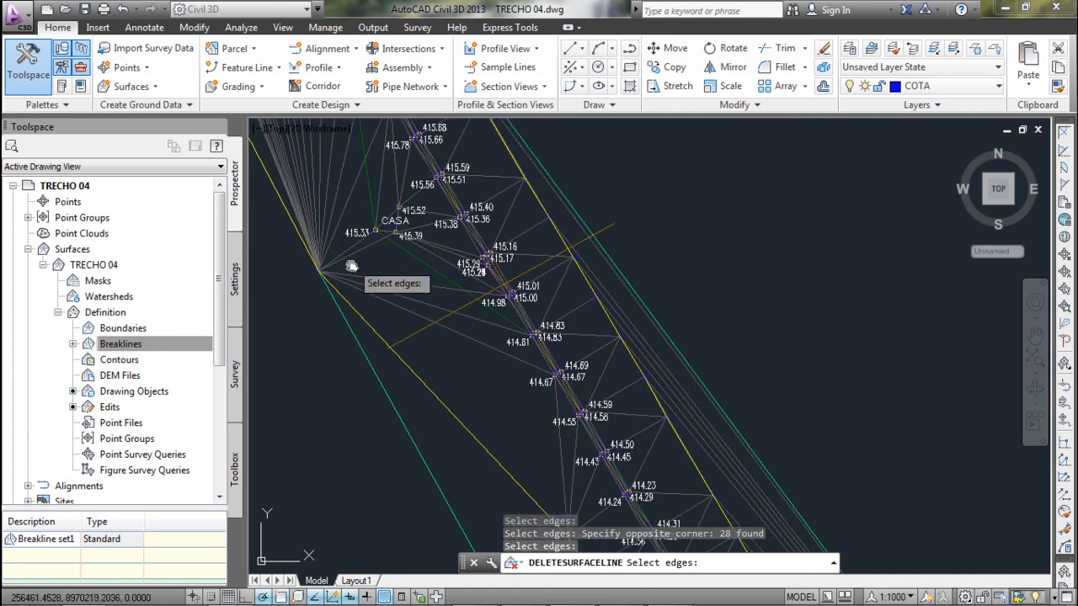
pyautogui.click(334, 256)
pyautogui.click(362, 264)
pyautogui.click(352, 269)
pyautogui.click(351, 267)
pyautogui.click(288, 253)
# Delete the long outer triangle edges fanning southeast from the CASA point on the east side of the offset line.
pyautogui.scroll(-6, 359, 258)
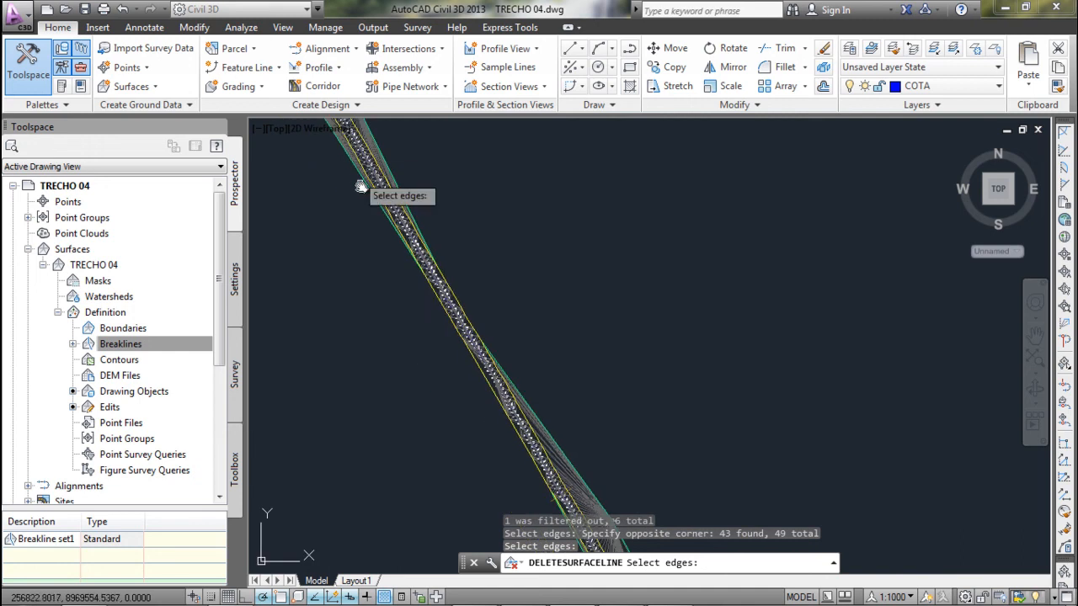
pyautogui.scroll(2, 334, 199)
pyautogui.scroll(-4, 332, 199)
pyautogui.scroll(3, 404, 221)
pyautogui.scroll(2, 474, 297)
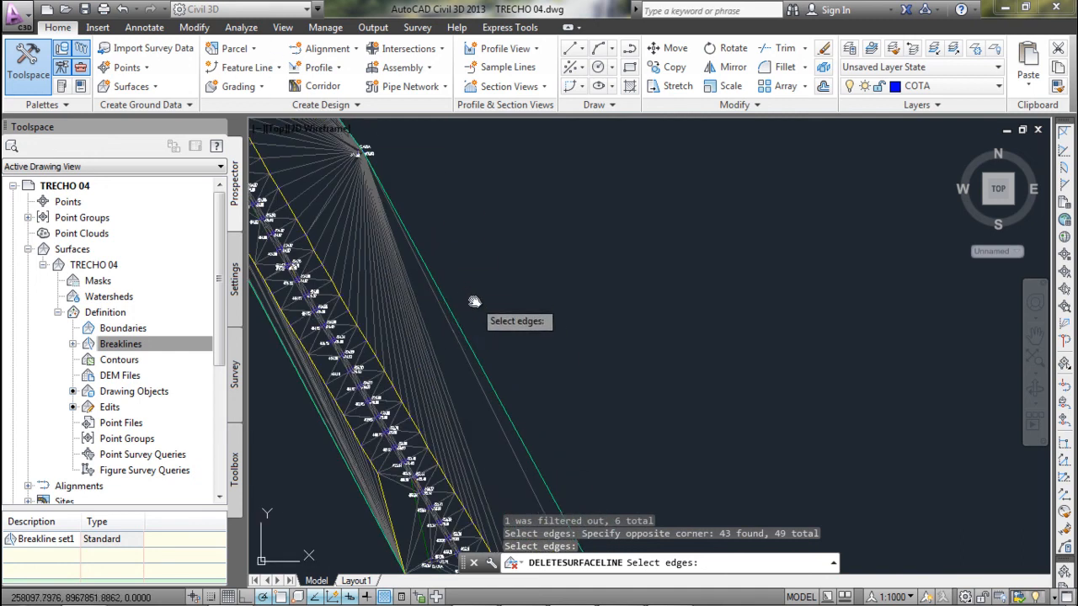
pyautogui.click(474, 301)
pyautogui.click(364, 180)
pyautogui.scroll(-3, 365, 179)
pyautogui.click(458, 267)
pyautogui.click(397, 295)
# Delete the outer triangle edges west of the offset line beside the 403.55 to 403.90 points and end the edge deletion.
pyautogui.scroll(2, 455, 324)
pyautogui.moveTo(455, 324); pyautogui.dragTo(393, 221, button='middle')
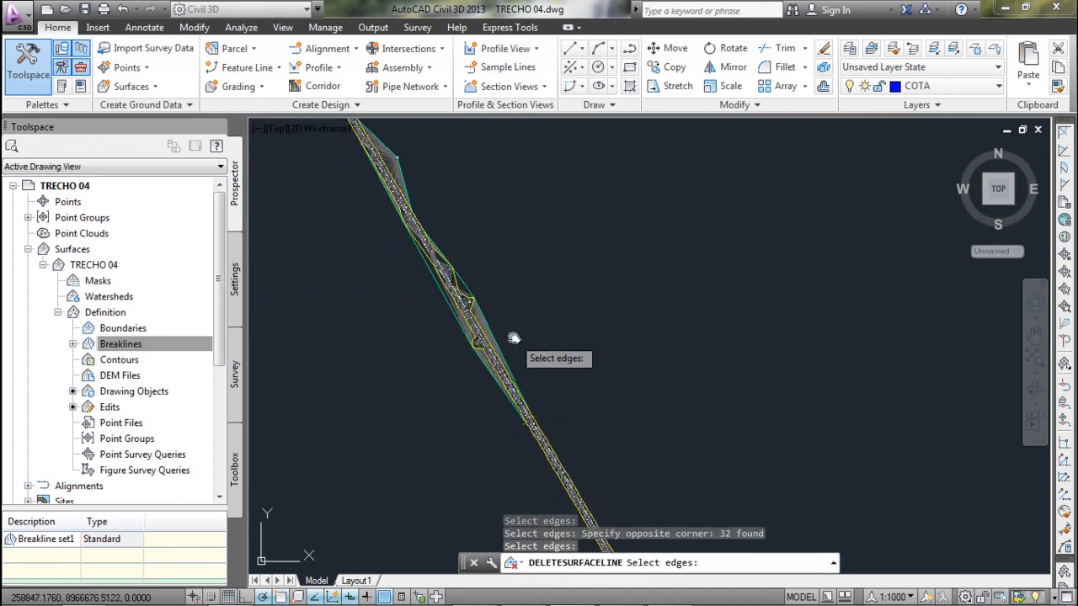
pyautogui.scroll(8, 513, 338)
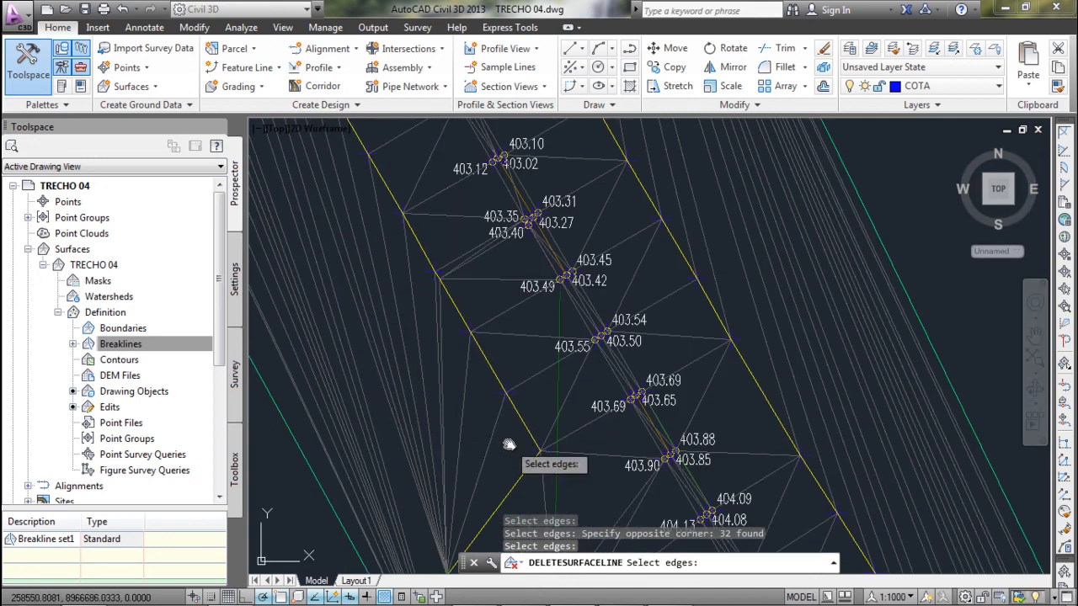
pyautogui.click(510, 444)
pyautogui.moveTo(344, 443); pyautogui.dragTo(467, 365, button='middle')
pyautogui.click(341, 354)
pyautogui.scroll(-4, 481, 378)
pyautogui.scroll(-8, 482, 377)
pyautogui.scroll(5, 482, 377)
pyautogui.scroll(-3, 531, 385)
pyautogui.moveTo(531, 384); pyautogui.dragTo(474, 356, button='middle')
pyautogui.scroll(3, 467, 359)
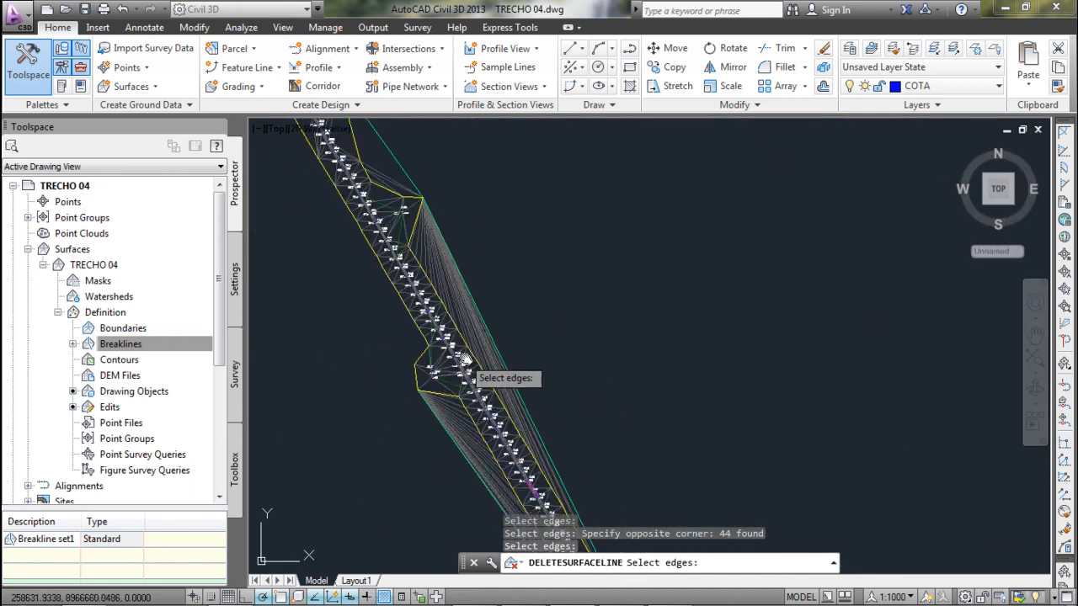
pyautogui.scroll(1, 465, 361)
pyautogui.press('Escape')
pyautogui.press('Escape')
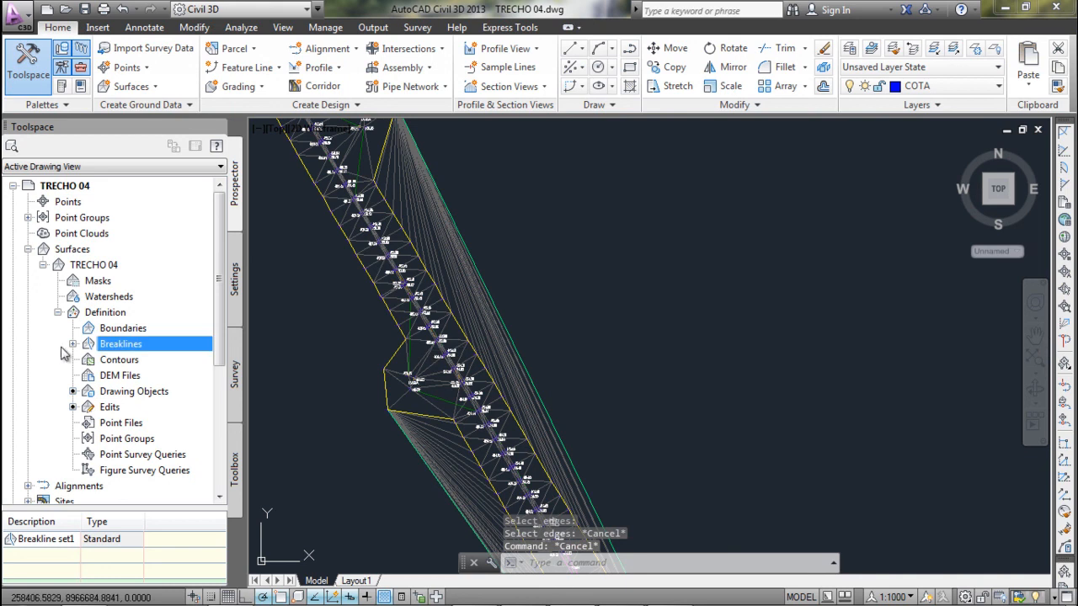
# Add the offset line to the TRECHO 04 surface as an outer boundary.
pyautogui.rightClick(126, 330)
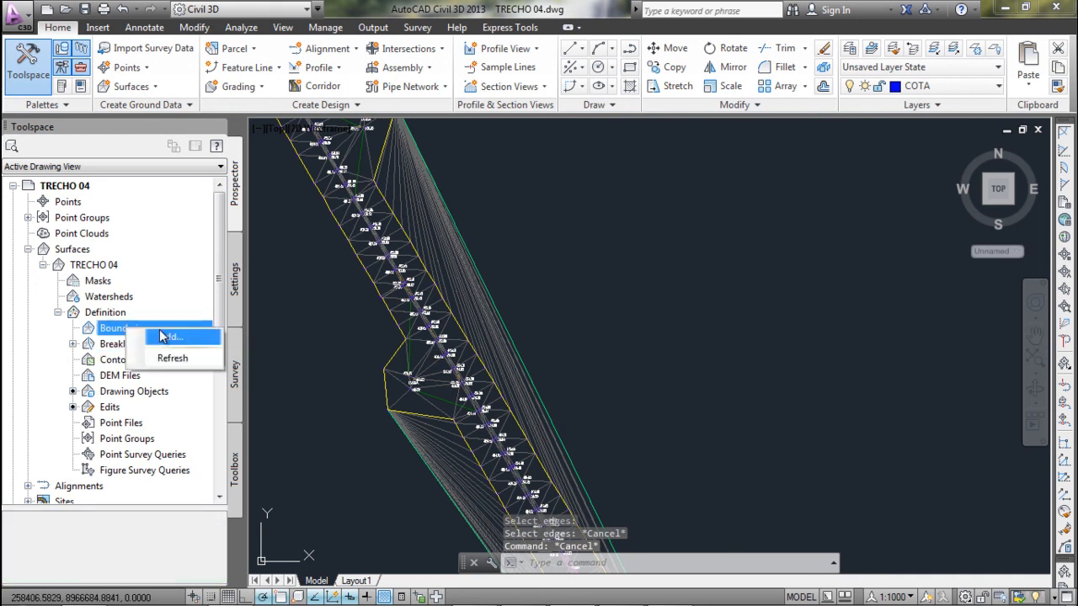
pyautogui.click(164, 338)
pyautogui.click(409, 378)
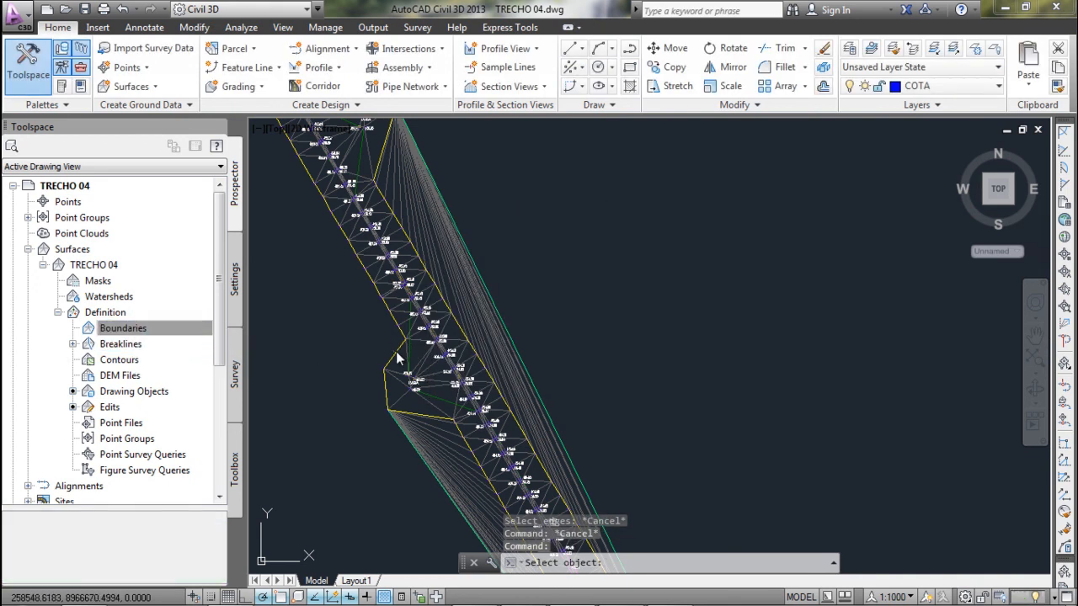
pyautogui.click(397, 356)
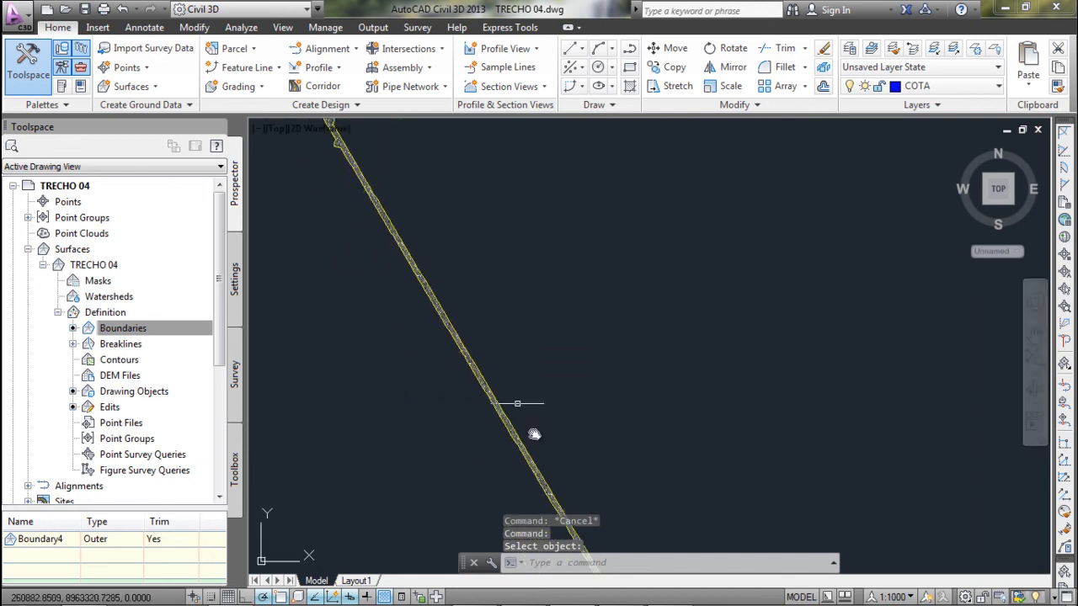
# Examine how the surface triangles meet the offset line along the route's southeastern stretch.
pyautogui.moveTo(534, 434); pyautogui.dragTo(449, 264, button='middle')
pyautogui.scroll(8, 624, 446)
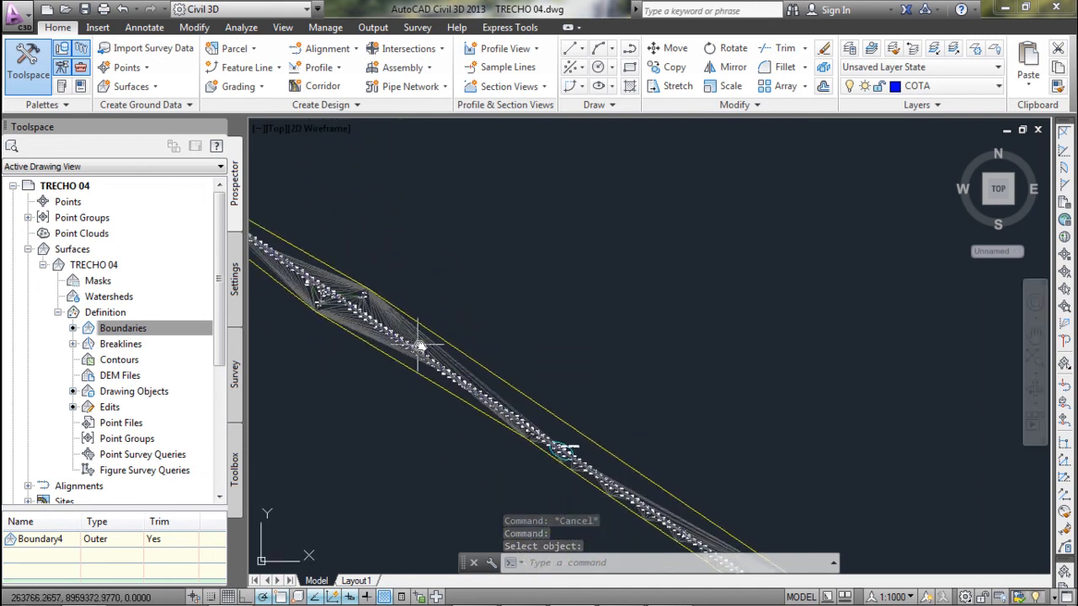
pyautogui.click(517, 385)
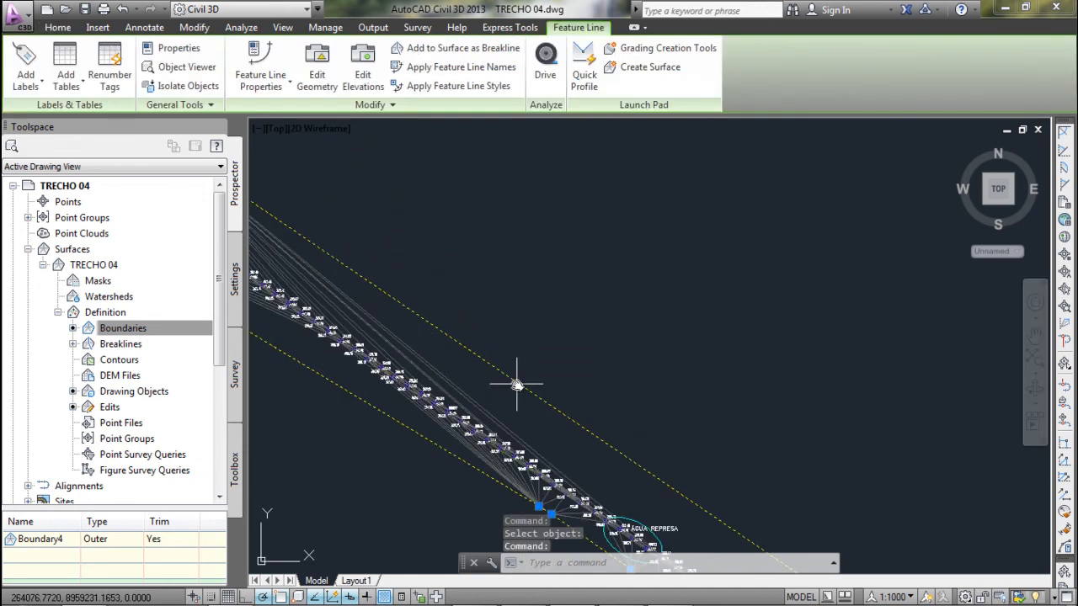
pyautogui.press('Escape')
pyautogui.click(423, 369)
pyautogui.moveTo(426, 365); pyautogui.dragTo(632, 439, button='middle')
pyautogui.moveTo(378, 325); pyautogui.dragTo(528, 423, button='middle')
pyautogui.scroll(5, 346, 263)
pyautogui.moveTo(370, 286); pyautogui.dragTo(386, 309, button='middle')
pyautogui.press('Escape')
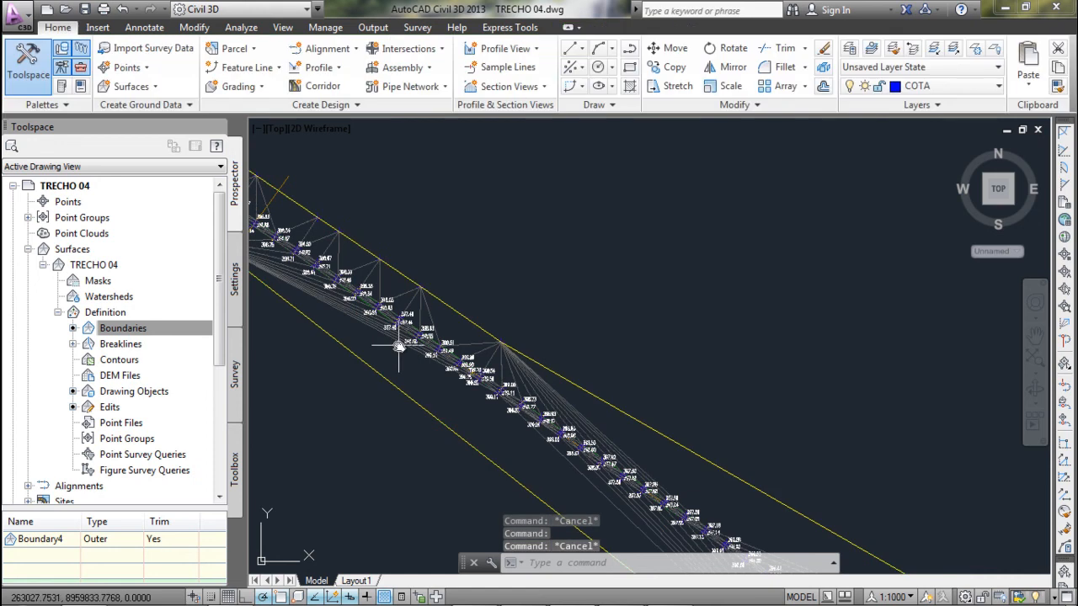
pyautogui.scroll(-3, 362, 320)
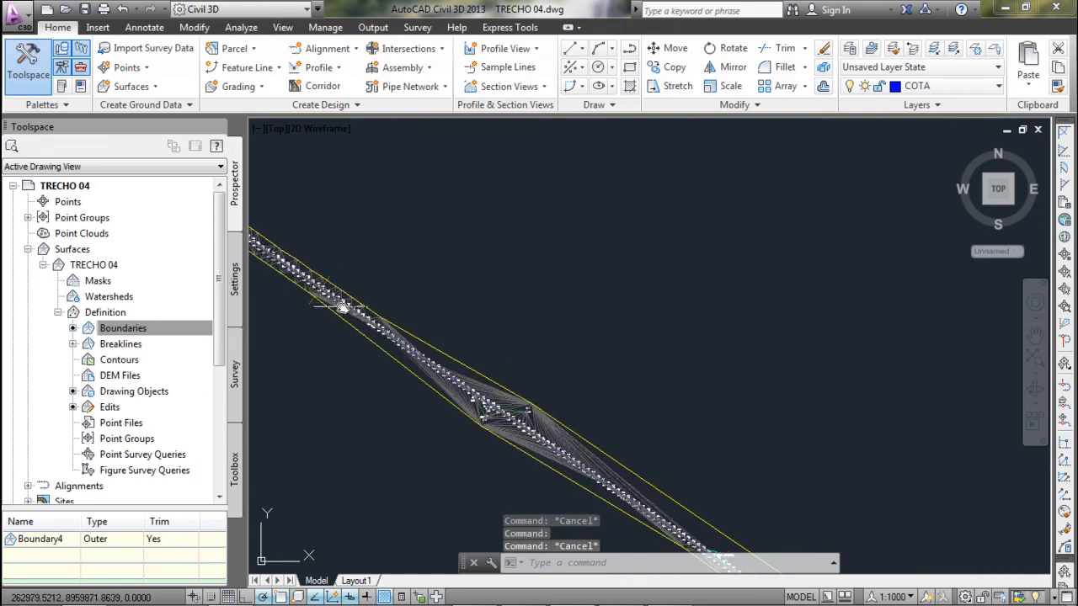
pyautogui.scroll(2, 329, 312)
# Add the offset feature line to the TRECHO 04 surface again as a second standard breakline set.
pyautogui.rightClick(151, 342)
pyautogui.click(177, 349)
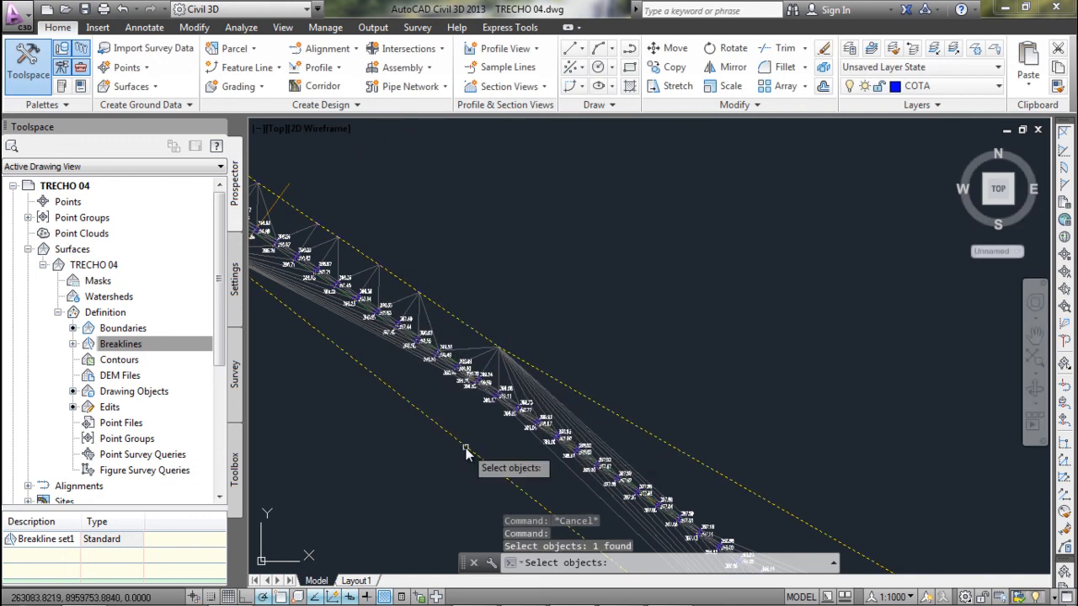
pyautogui.press('Return')
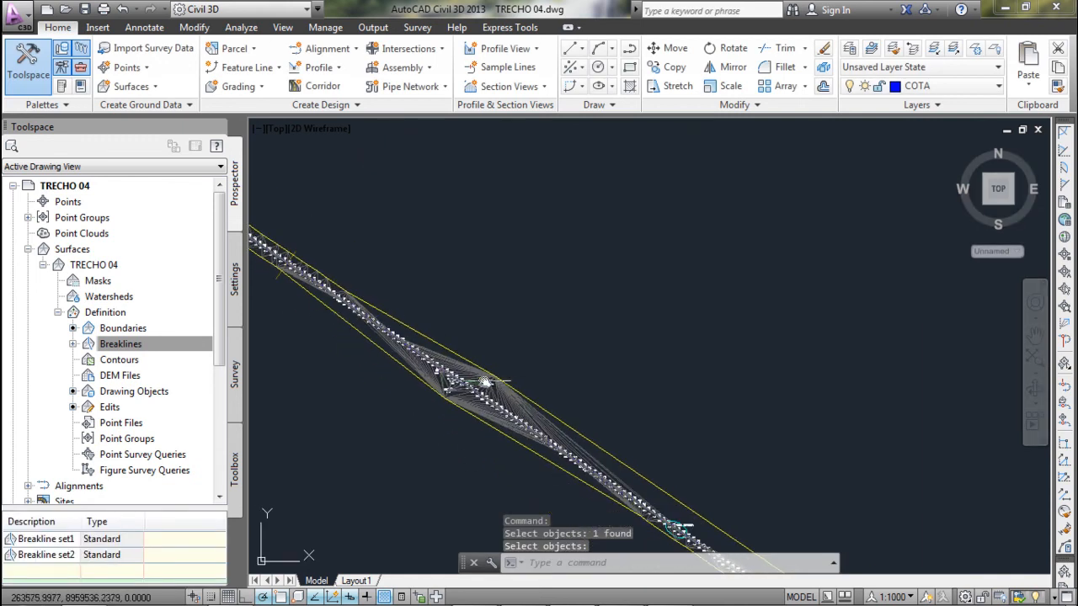
# Select the offset feature line and open its geometry and elevation editing tools.
pyautogui.scroll(5, 385, 337)
pyautogui.moveTo(385, 337)
pyautogui.mouseDown(button='middle')
pyautogui.moveTo(484, 390)
pyautogui.moveTo(478, 372)
pyautogui.mouseUp(button='middle')
pyautogui.scroll(-3, 484, 389)
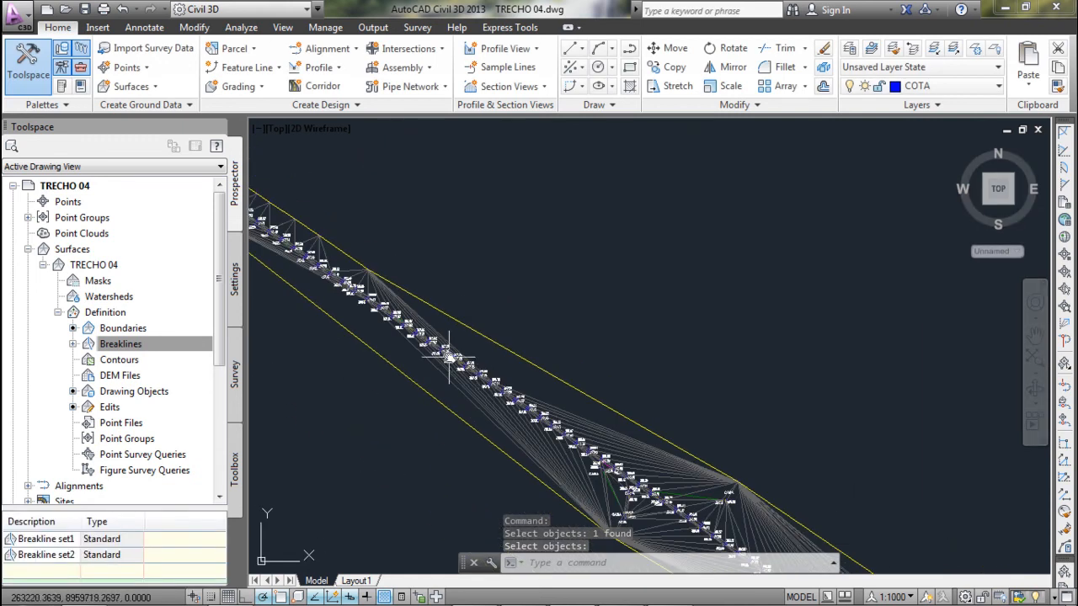
pyautogui.click(447, 357)
pyautogui.press('Escape')
pyautogui.click(391, 362)
pyautogui.moveTo(391, 364); pyautogui.dragTo(406, 326, button='middle')
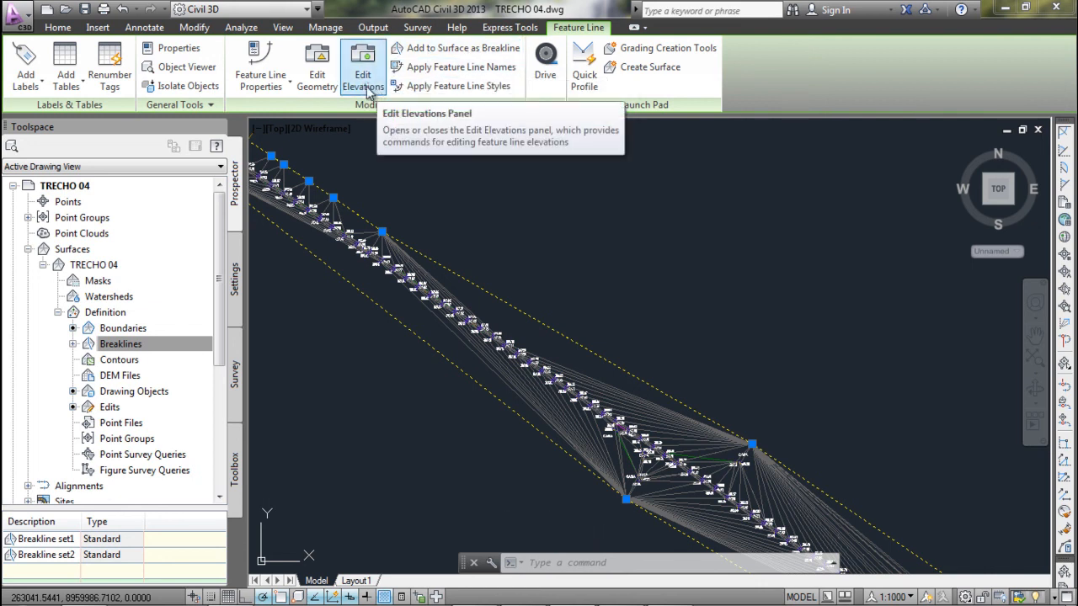
pyautogui.click(317, 72)
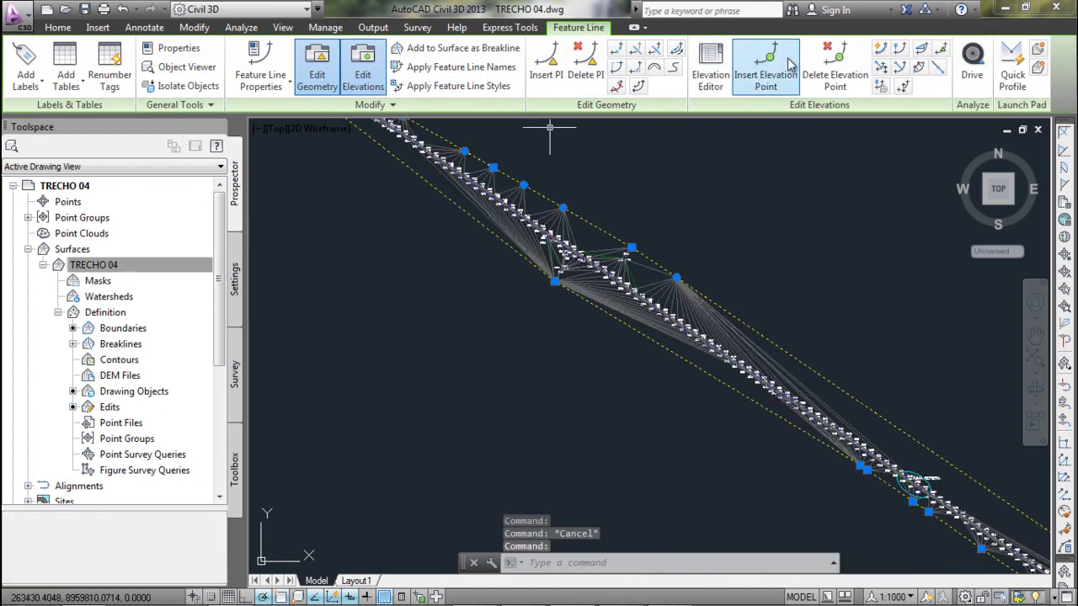
# Insert two elevation points on the offset line's northeast side, northwest and southeast of the house corner, at the suggested elevations 395.120 and 394.441.
pyautogui.click(796, 61)
pyautogui.click(593, 230)
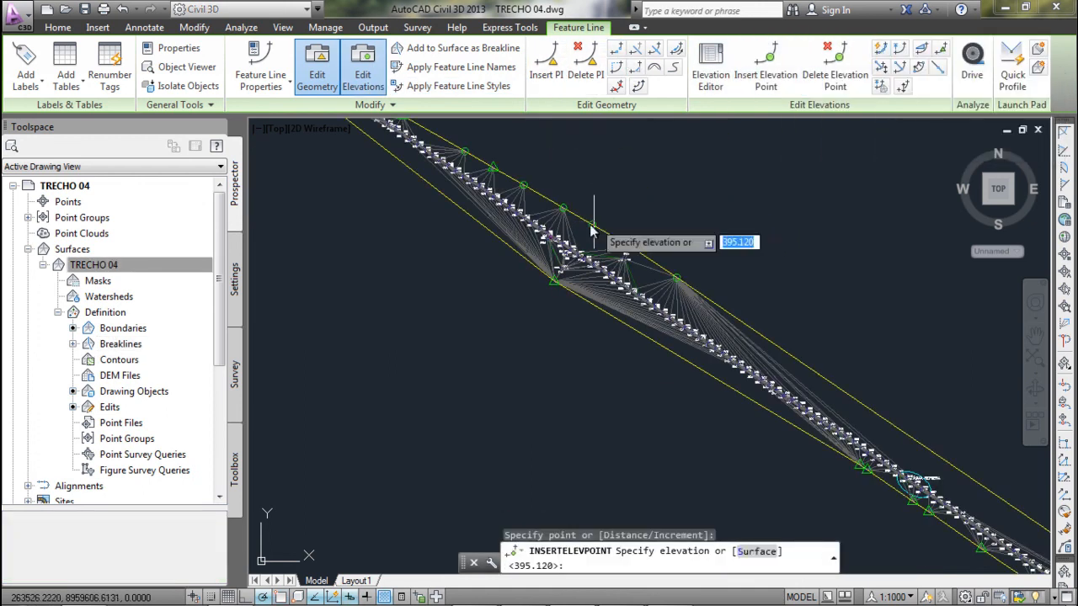
pyautogui.press('Return')
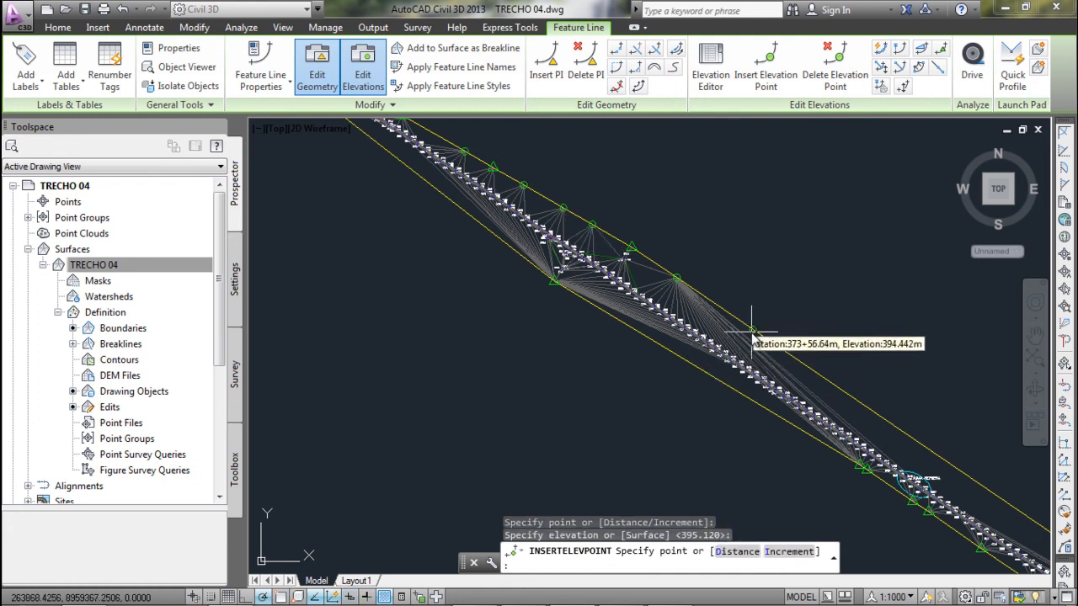
pyautogui.click(752, 331)
pyautogui.press('Return')
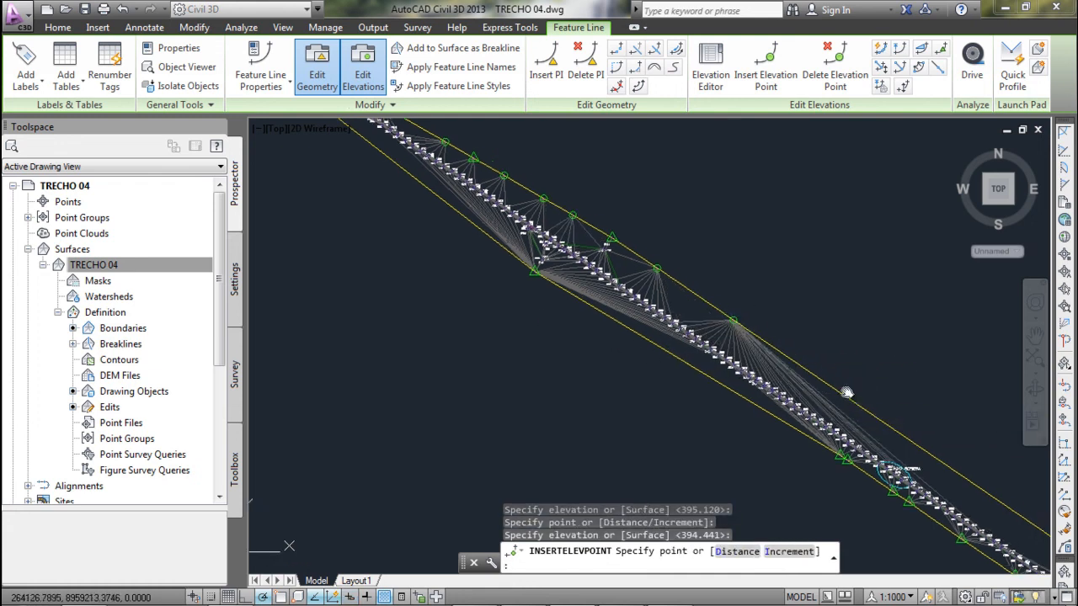
# Insert three more elevation points on the offset line's northeast side northwest of AGUA REPRESA, accepting suggested elevations such as 394.356 and 394.529.
pyautogui.moveTo(860, 407); pyautogui.dragTo(762, 338, button='middle')
pyautogui.click(764, 337)
pyautogui.press('Return')
pyautogui.click(609, 238)
pyautogui.press('Return')
pyautogui.click(697, 294)
pyautogui.press('Return')
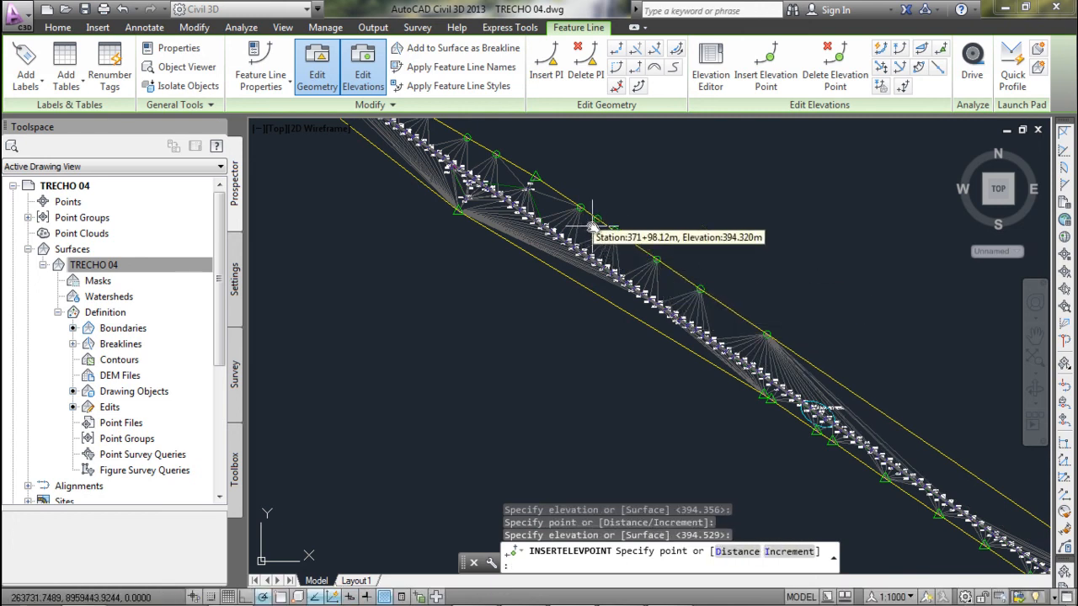
# Insert two elevation points on the offset line's northeast side, near and southeast of AGUA REPRESA, at the suggested elevations 394.847 and 395.038.
pyautogui.scroll(-2, 673, 270)
pyautogui.click(804, 370)
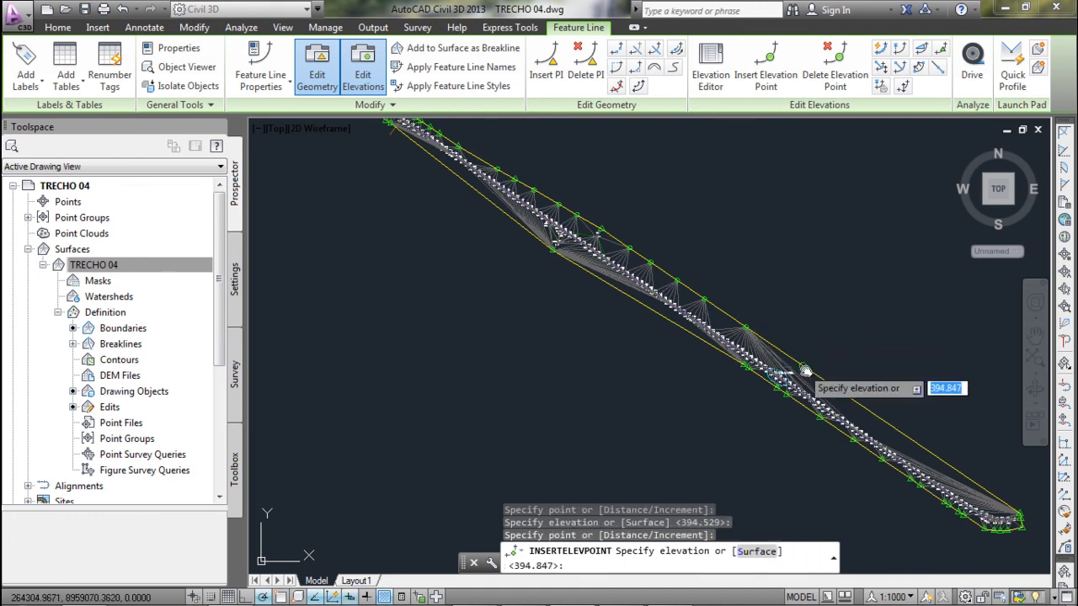
pyautogui.press('Return')
pyautogui.scroll(4, 885, 423)
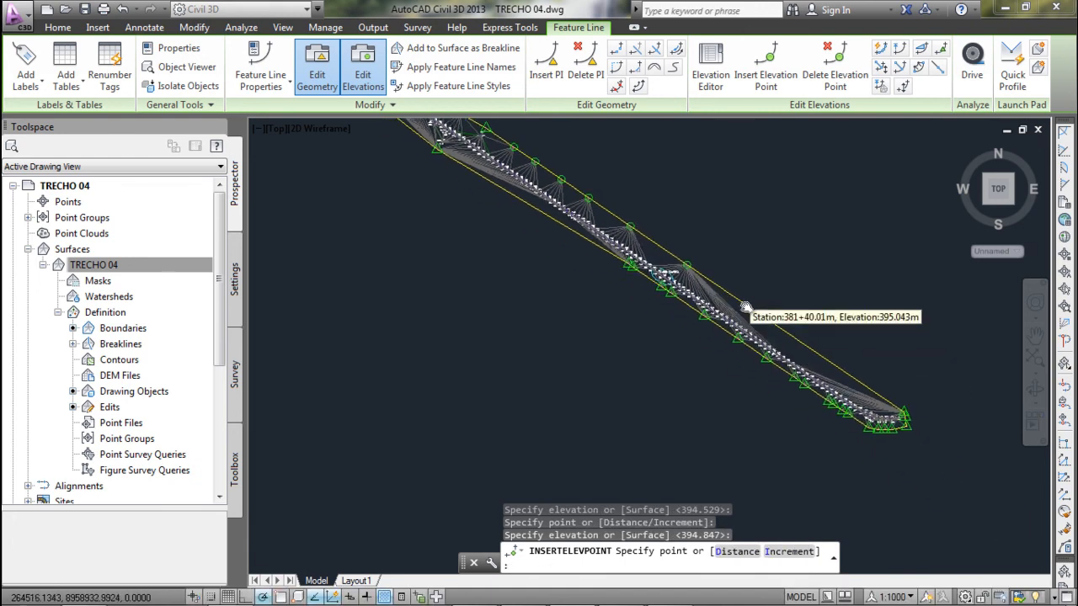
pyautogui.click(740, 309)
pyautogui.press('Return')
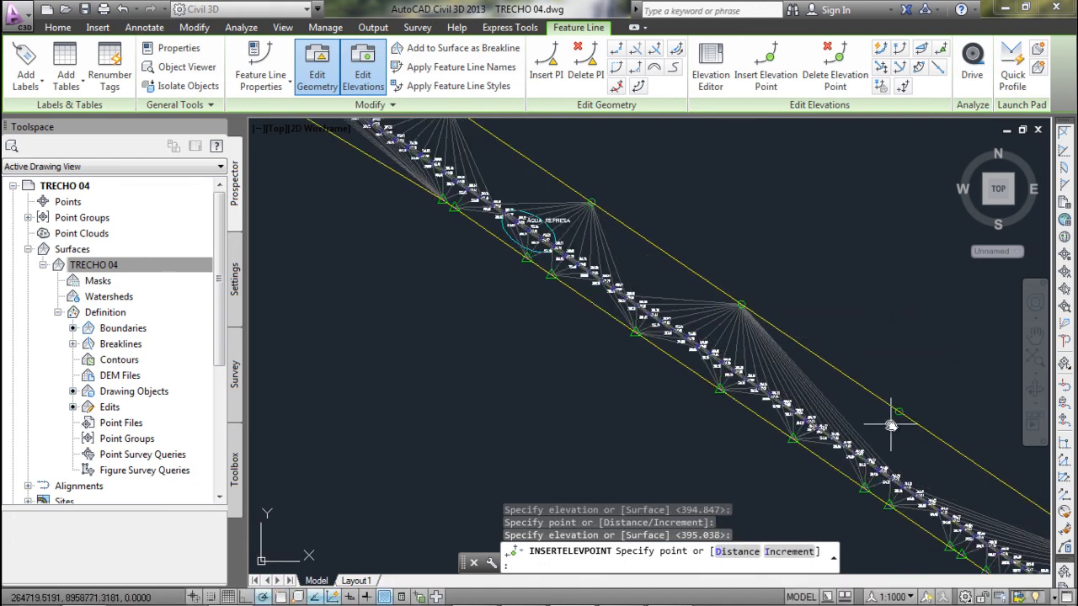
# Insert three elevation points on the offset line's northeast side toward the southeast end, at the suggested elevations 395.238, 395.361 and 395.450.
pyautogui.scroll(-2, 750, 313)
pyautogui.scroll(2, 748, 294)
pyautogui.click(746, 293)
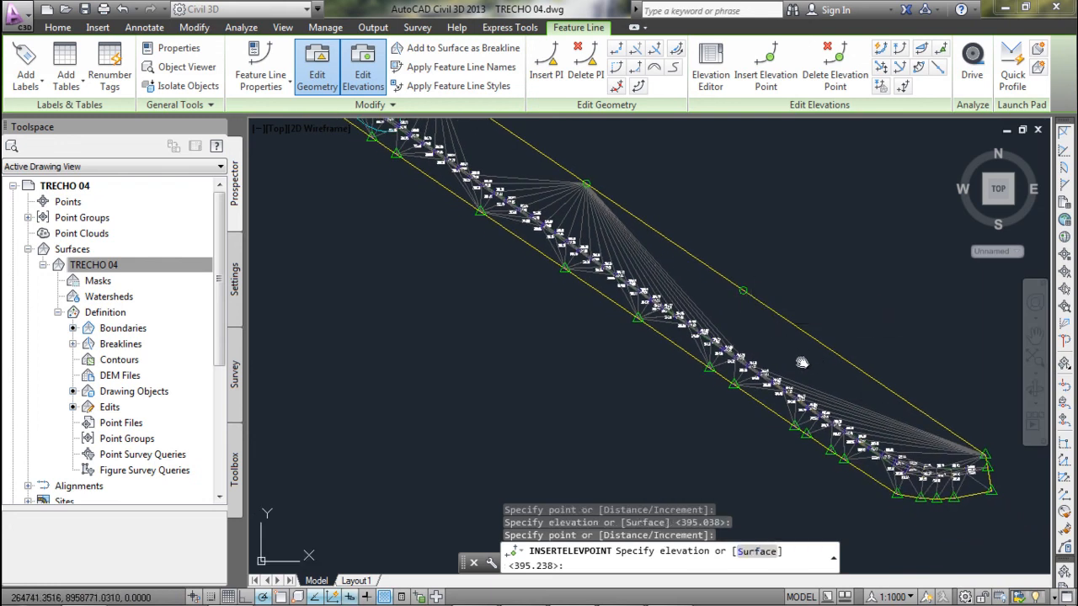
pyautogui.press('Return')
pyautogui.press('Return')
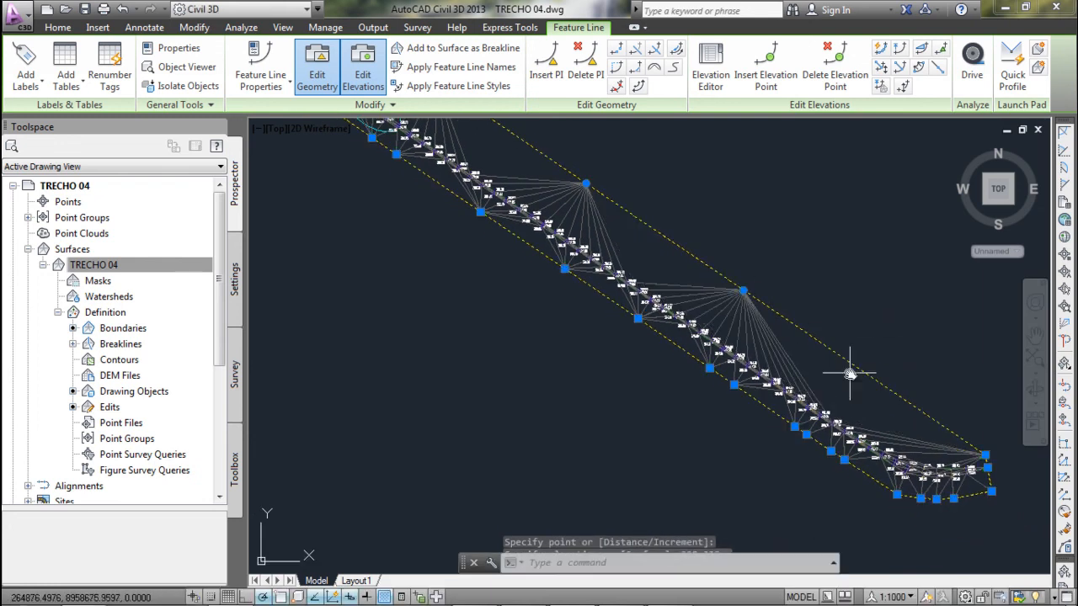
pyautogui.click(765, 60)
pyautogui.click(840, 355)
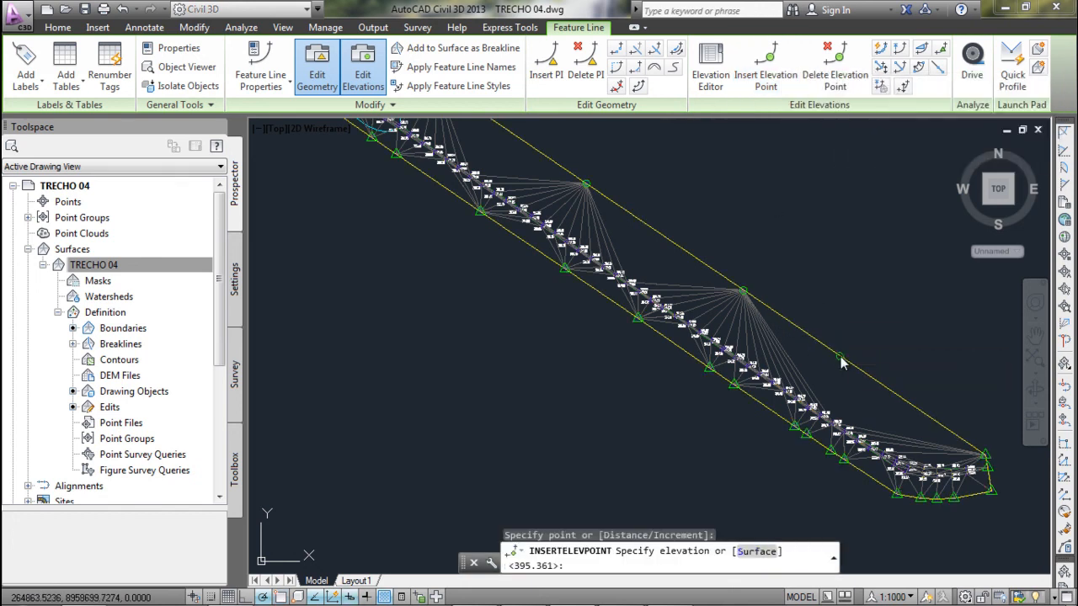
pyautogui.press('Return')
pyautogui.click(906, 411)
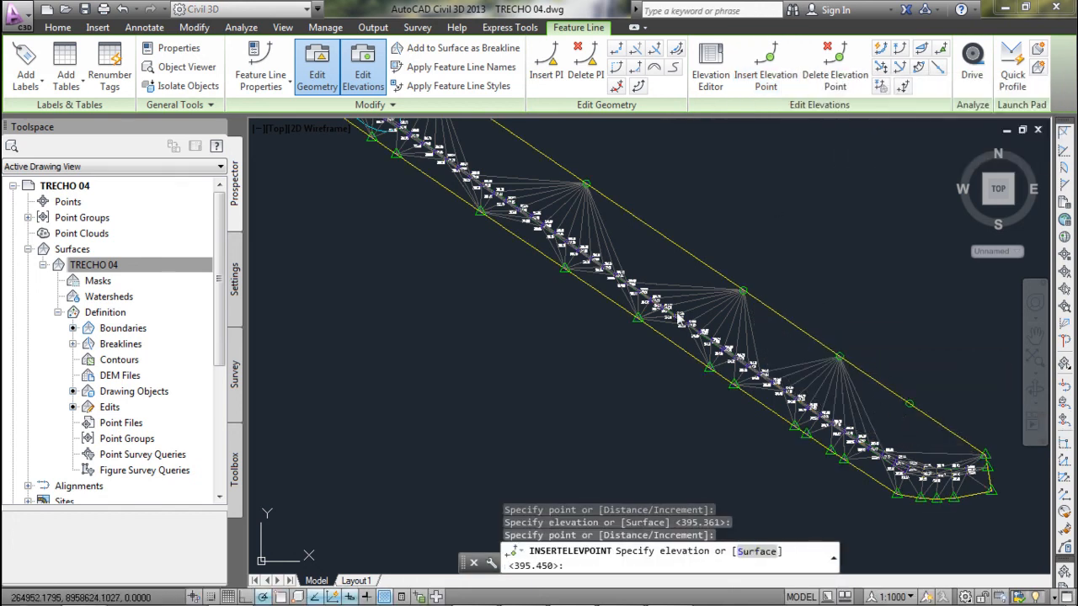
pyautogui.press('Return')
# Fill the remaining gaps on the offset line's northeast side with four elevation points, accepting suggested elevations such as 395.117 and 394.947.
pyautogui.click(648, 226)
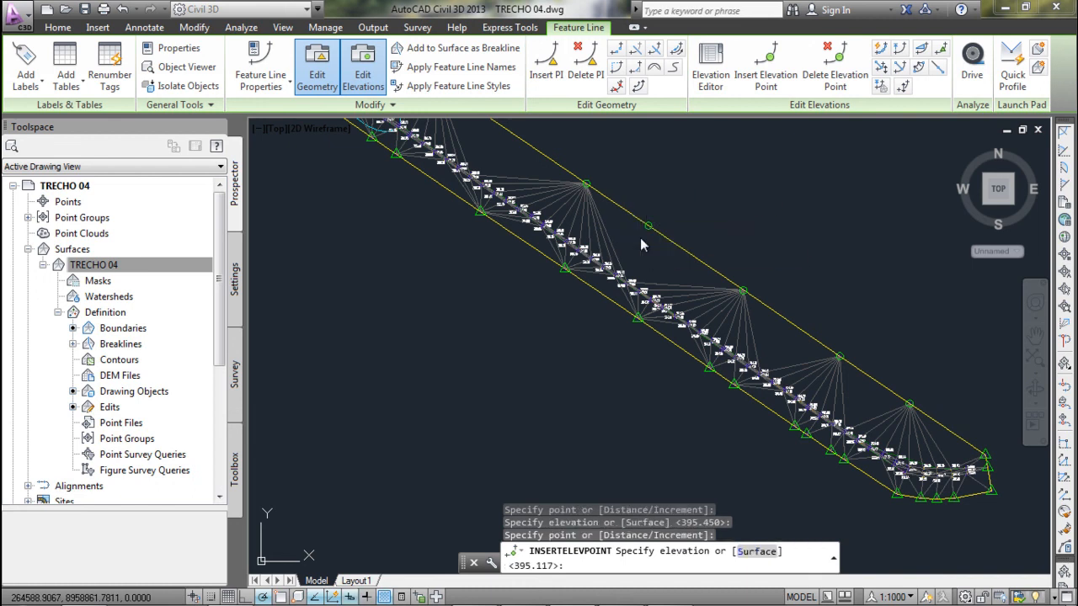
pyautogui.press('Return')
pyautogui.click(513, 134)
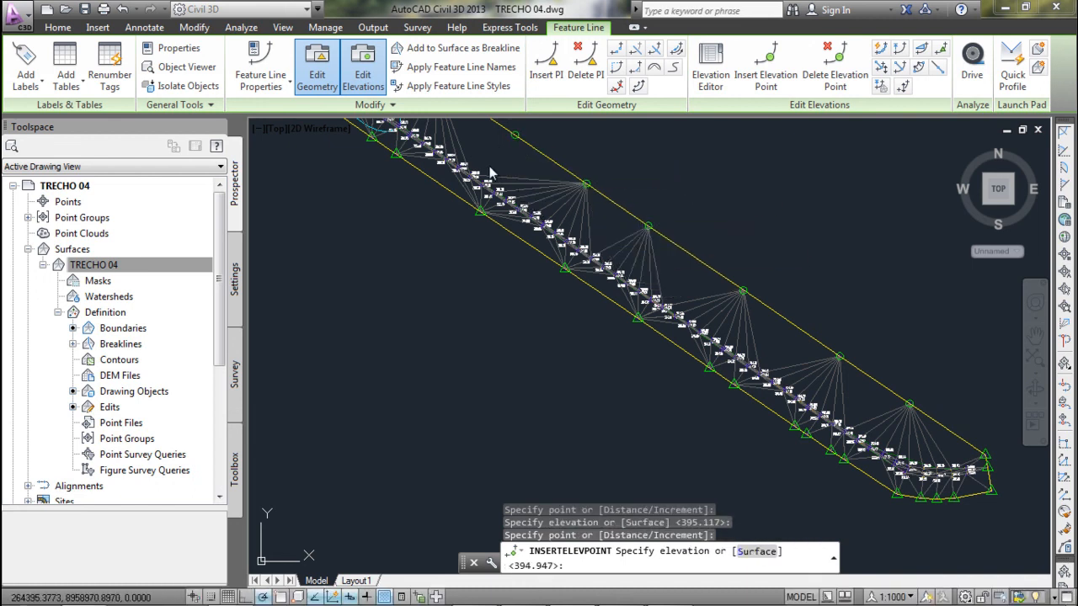
pyautogui.press('Return')
pyautogui.scroll(-2, 491, 172)
pyautogui.scroll(1, 566, 244)
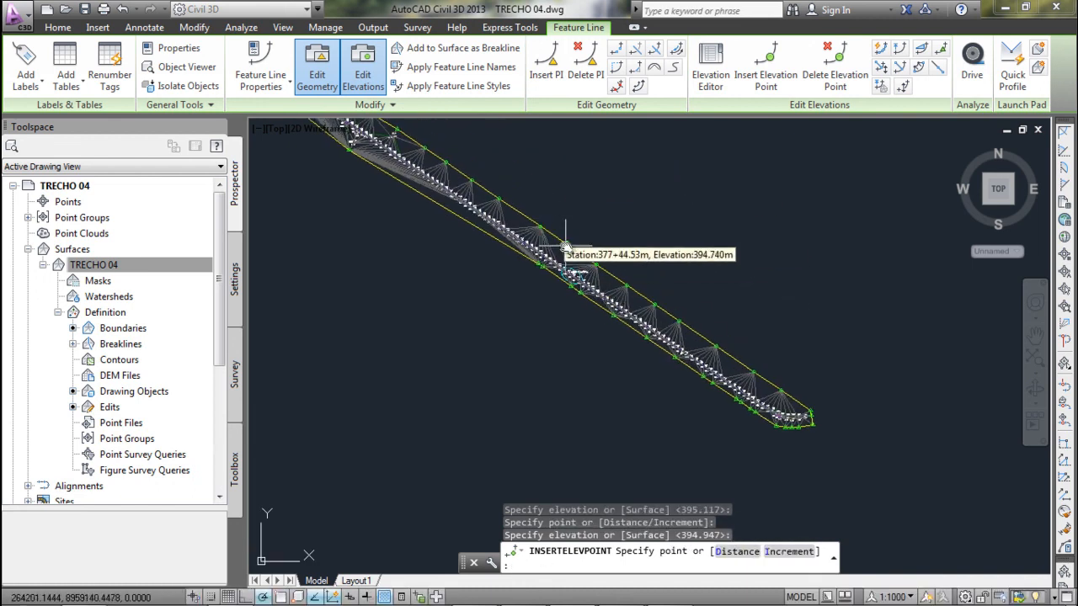
pyautogui.click(566, 246)
pyautogui.press('Return')
pyautogui.click(519, 212)
pyautogui.press('Return')
# Insert three elevation points on the offset line's southwest side, northwest of AGUA REPRESA, at the suggested elevations 391.784, 392.770 and 393.266.
pyautogui.click(456, 228)
pyautogui.press('Return')
pyautogui.click(405, 192)
pyautogui.press('Return')
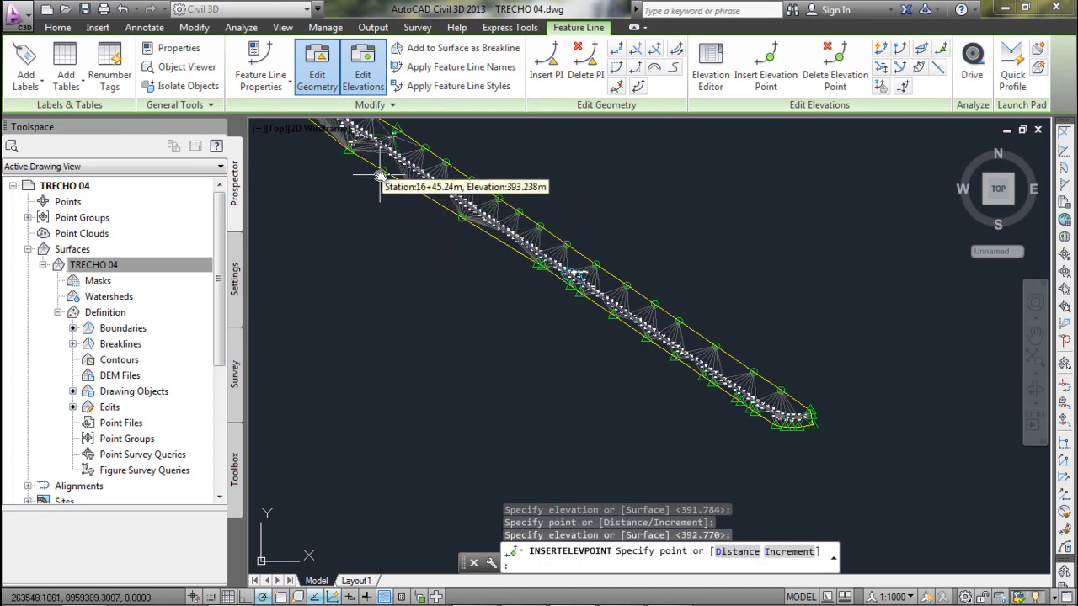
pyautogui.click(380, 176)
pyautogui.press('Return')
pyautogui.scroll(-5, 373, 180)
pyautogui.scroll(5, 554, 392)
pyautogui.press('Escape')
pyautogui.scroll(2, 506, 312)
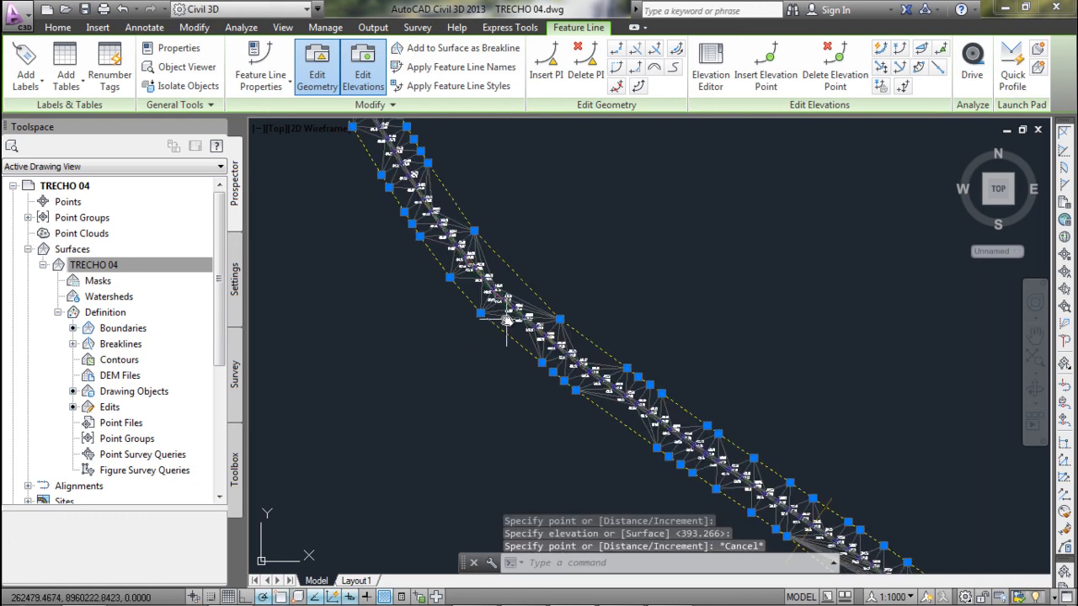
pyautogui.press('Escape')
# Examine the TRECHO 04 surface's triangulation along the whole corridor in the 3D Object Viewer.
pyautogui.click(513, 302)
pyautogui.rightClick(512, 301)
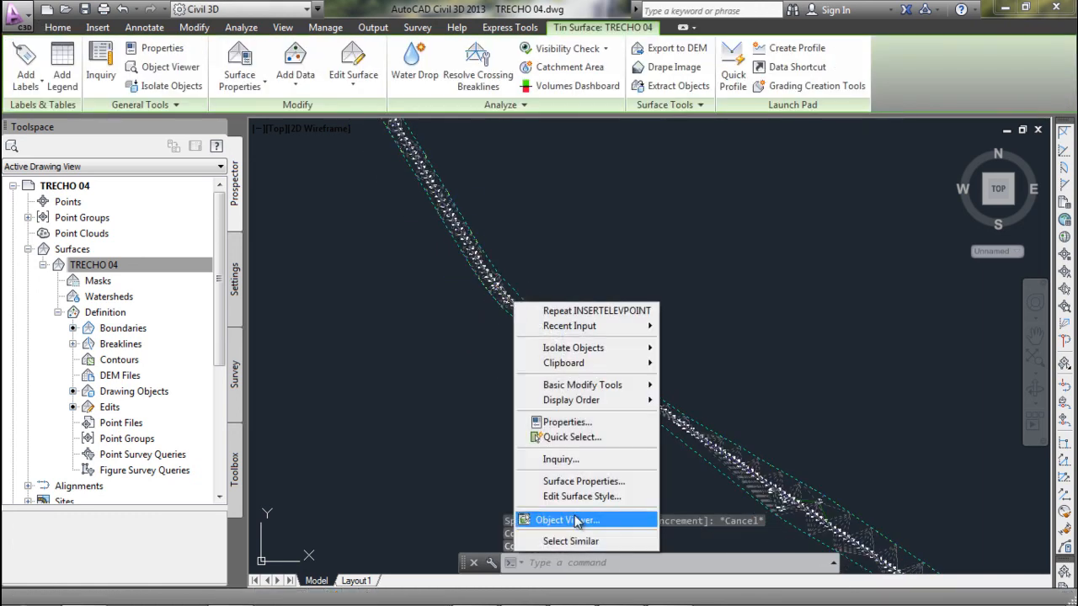
pyautogui.click(554, 517)
pyautogui.moveTo(534, 481); pyautogui.dragTo(455, 313)
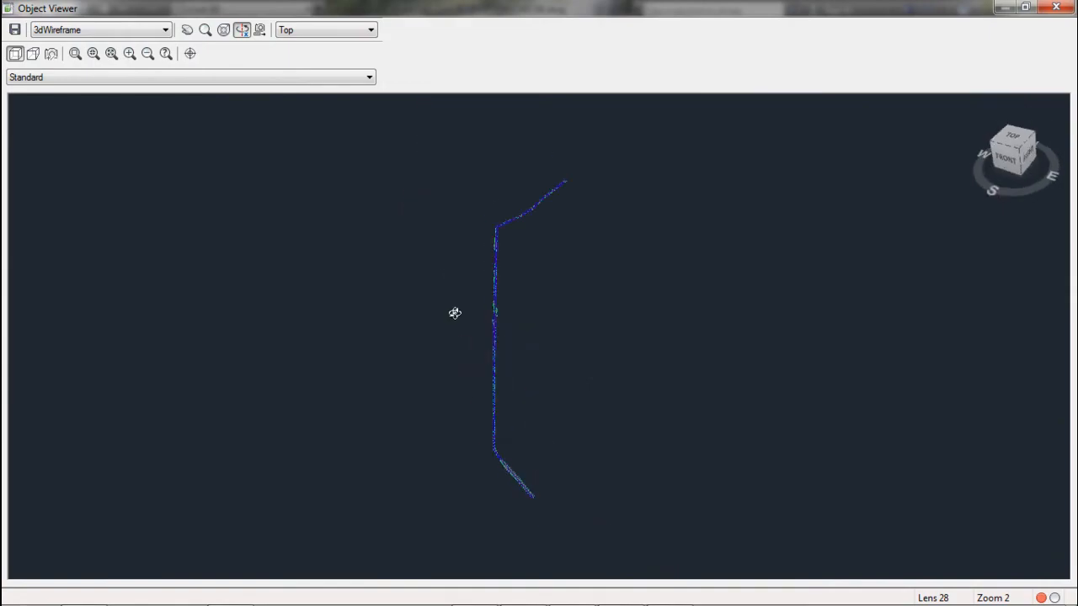
pyautogui.moveTo(438, 385); pyautogui.dragTo(410, 341)
pyautogui.moveTo(360, 295); pyautogui.dragTo(576, 263, button='middle')
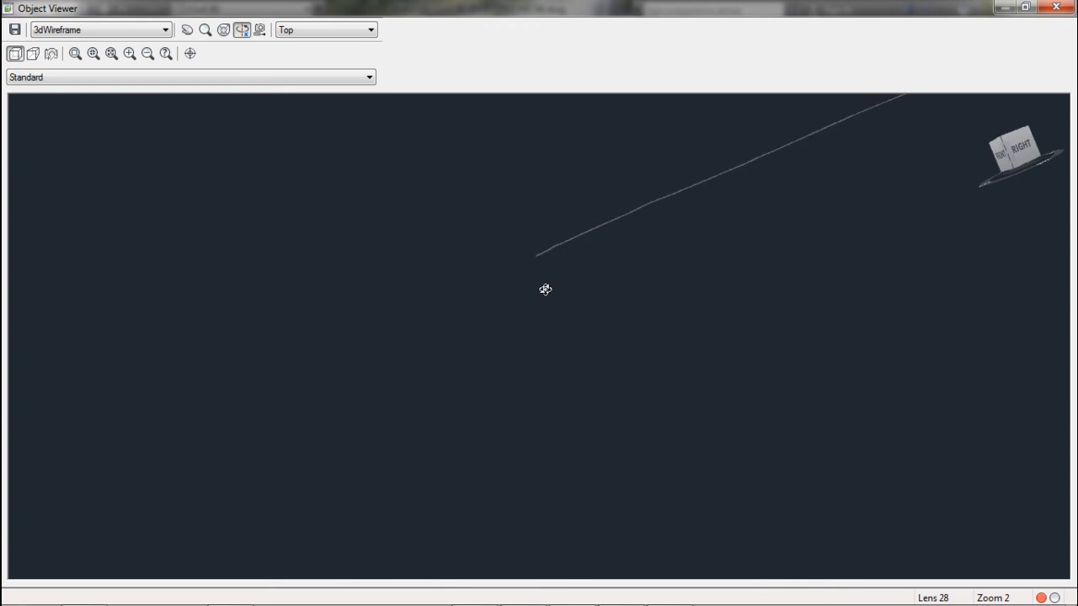
pyautogui.moveTo(621, 235); pyautogui.dragTo(521, 261)
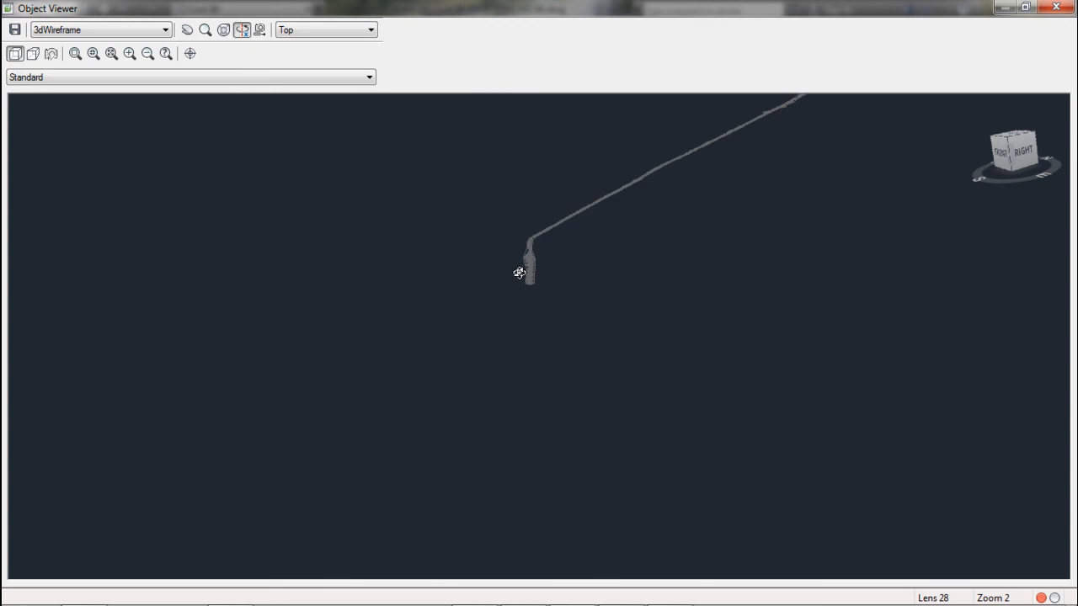
pyautogui.scroll(3, 499, 314)
pyautogui.moveTo(313, 245); pyautogui.dragTo(392, 359, button='middle')
pyautogui.scroll(2, 392, 359)
pyautogui.scroll(-2, 392, 359)
pyautogui.moveTo(435, 285); pyautogui.dragTo(351, 297)
pyautogui.scroll(2, 345, 228)
pyautogui.moveTo(261, 168); pyautogui.dragTo(592, 394, button='middle')
pyautogui.scroll(5, 506, 303)
pyautogui.moveTo(455, 265)
pyautogui.mouseDown(button='middle')
pyautogui.moveTo(531, 386)
pyautogui.moveTo(516, 440)
pyautogui.mouseUp(button='middle')
pyautogui.moveTo(654, 255); pyautogui.dragTo(556, 391, button='middle')
pyautogui.moveTo(691, 253); pyautogui.dragTo(521, 438, button='middle')
pyautogui.moveTo(713, 256); pyautogui.dragTo(565, 417, button='middle')
pyautogui.moveTo(667, 281); pyautogui.dragTo(530, 393, button='middle')
pyautogui.moveTo(714, 239); pyautogui.dragTo(577, 486, button='middle')
pyautogui.moveTo(802, 276); pyautogui.dragTo(592, 464, button='middle')
pyautogui.moveTo(702, 398); pyautogui.dragTo(592, 467, button='middle')
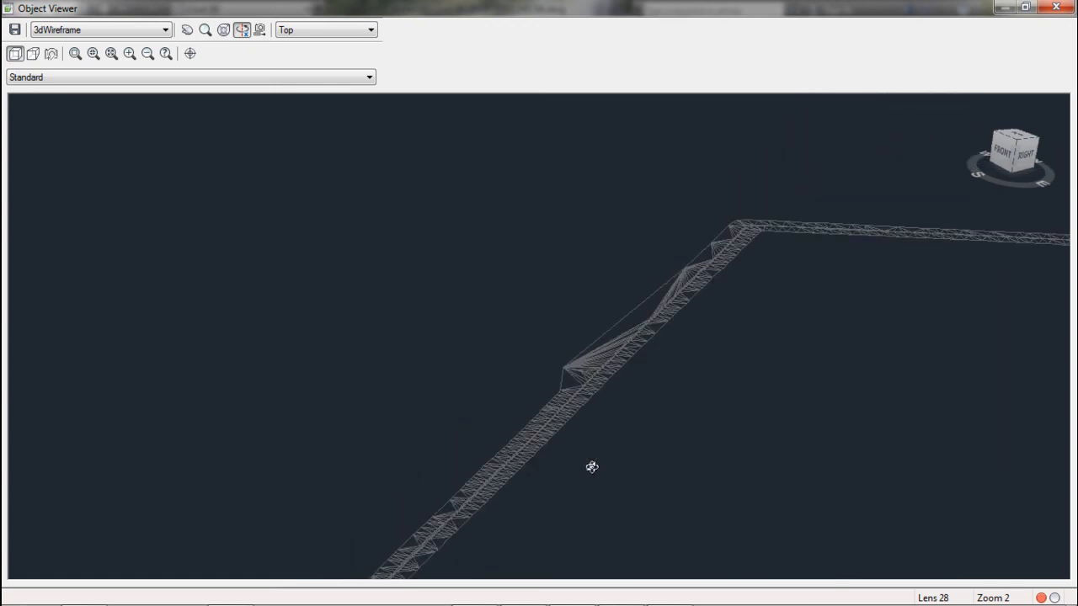
pyautogui.press('Escape')
# Save the TRECHO 04 drawing and close it.
pyautogui.scroll(-7, 581, 377)
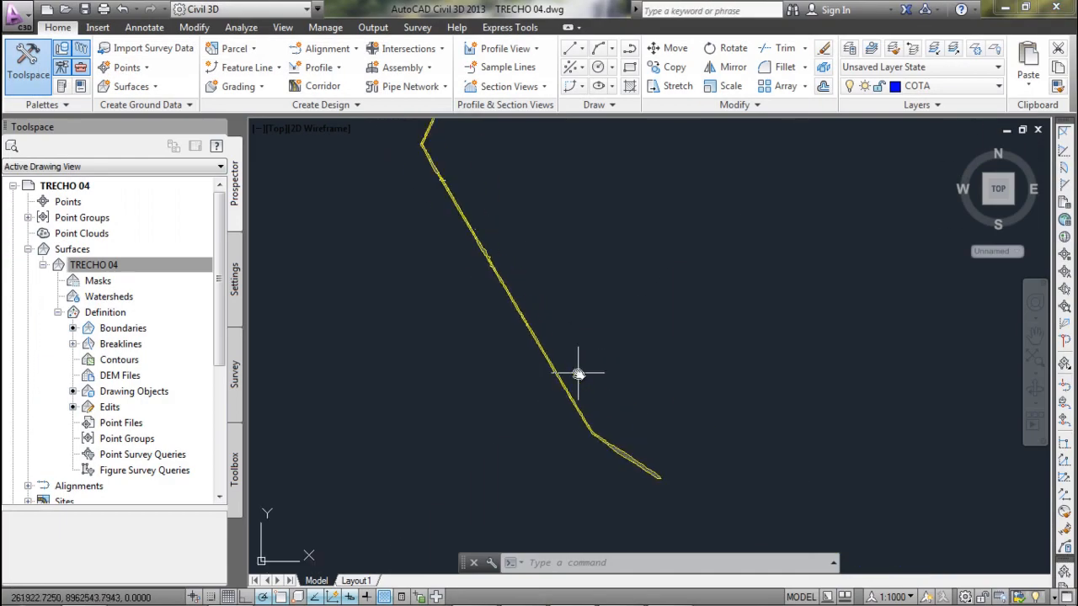
pyautogui.click(85, 8)
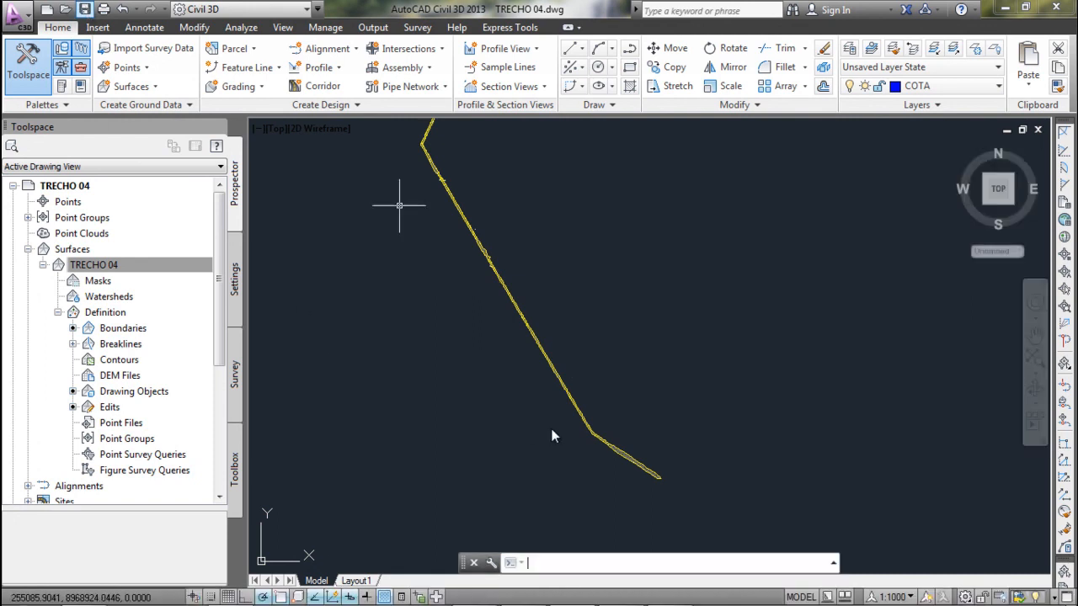
pyautogui.click(1039, 130)
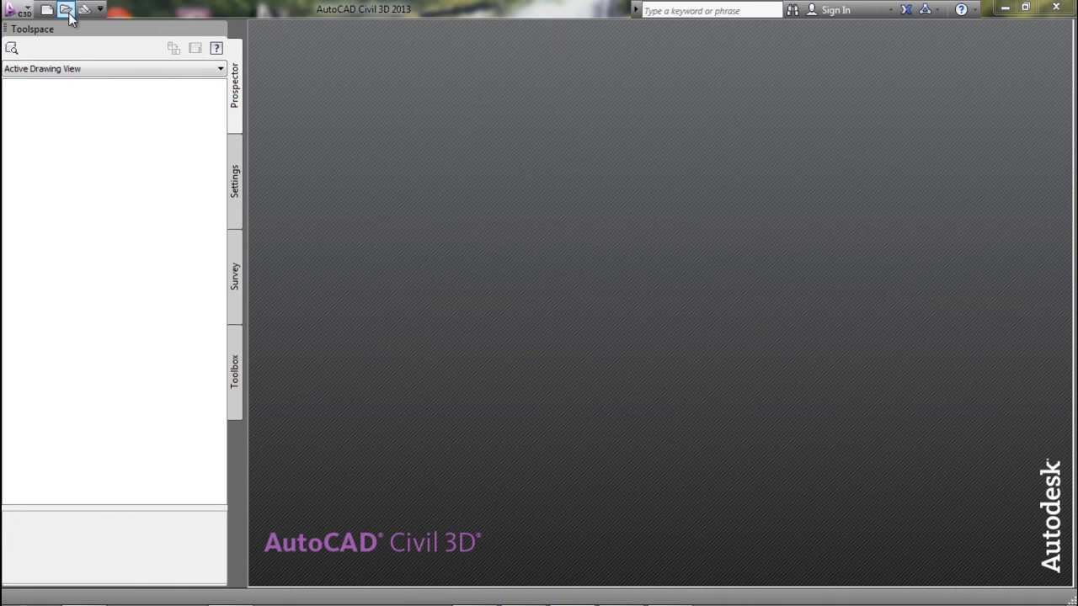
# Open the TRECHO 01 drawing from the Pista simples folder and dismiss the VBA notice.
pyautogui.click(65, 8)
pyautogui.click(474, 194)
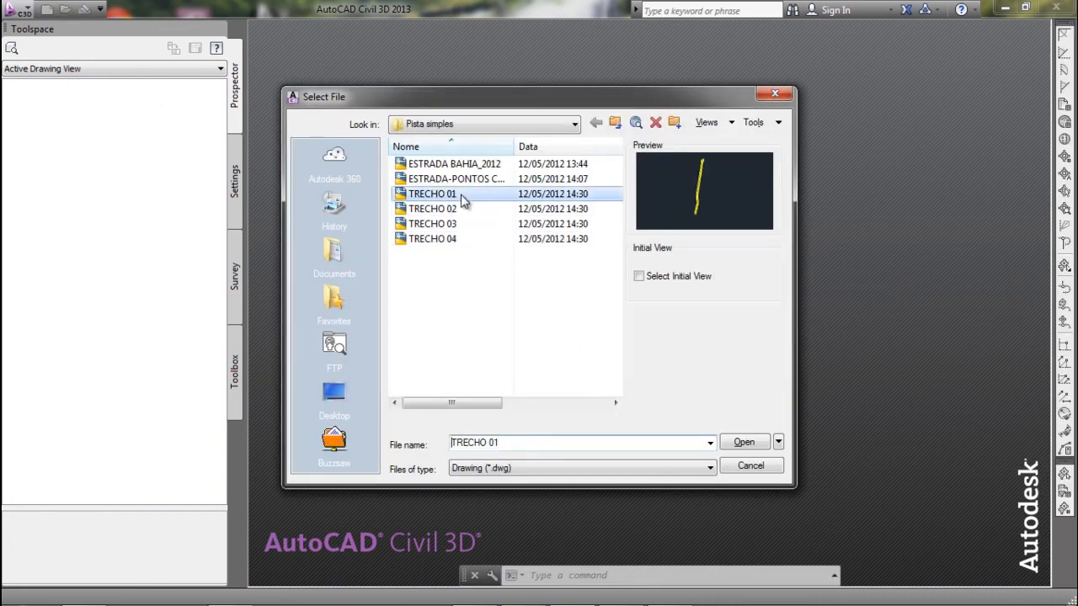
pyautogui.click(745, 445)
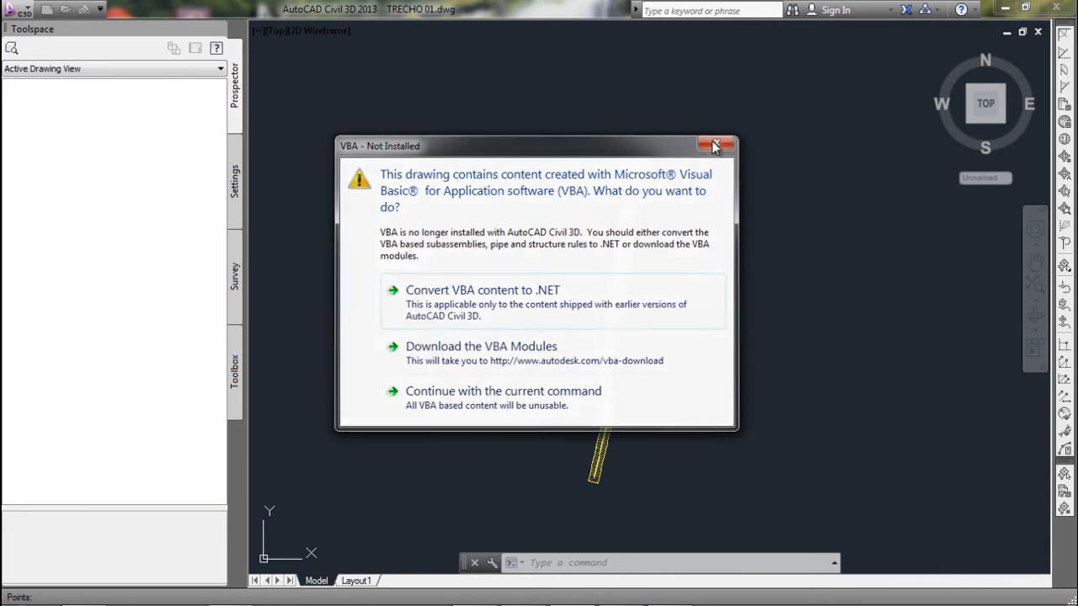
pyautogui.click(718, 141)
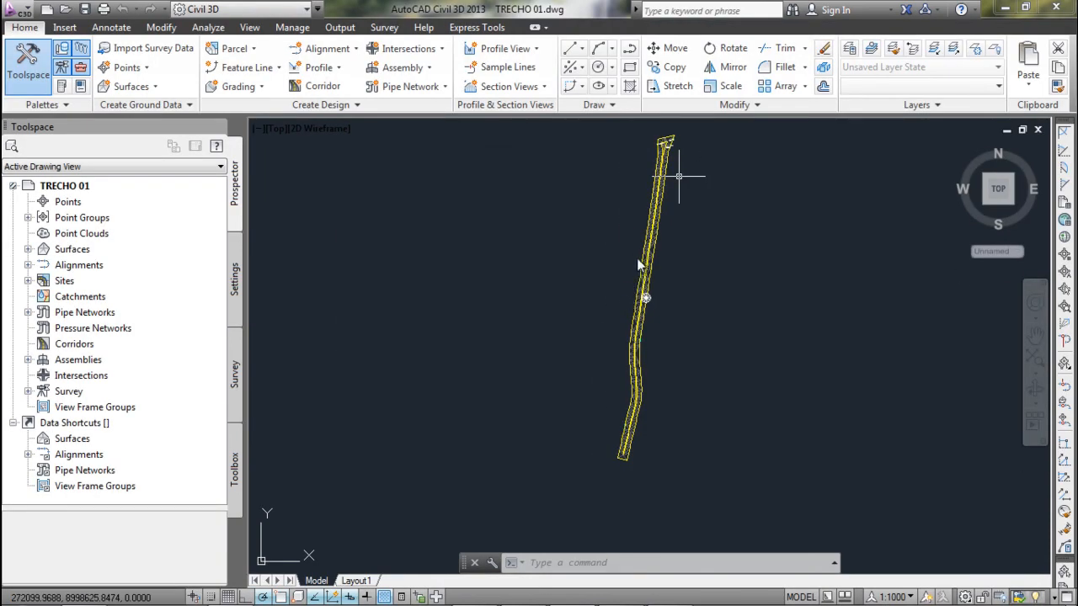
pyautogui.moveTo(704, 305); pyautogui.dragTo(662, 326, button='middle')
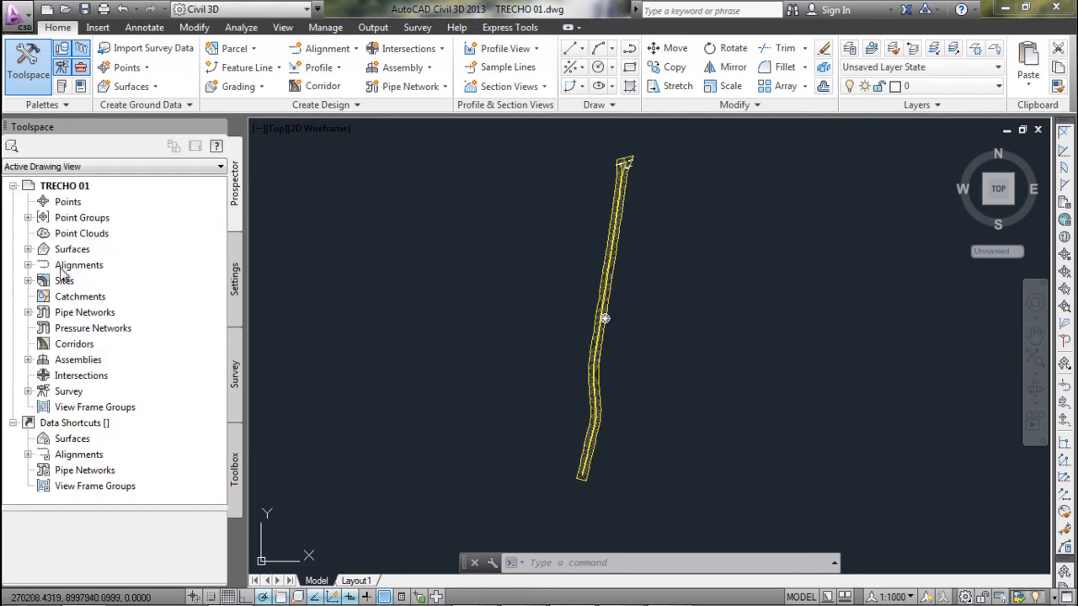
# Set the TRECHO 01 surface's style to Slope Banding (2D) in its surface properties.
pyautogui.click(36, 251)
pyautogui.click(28, 250)
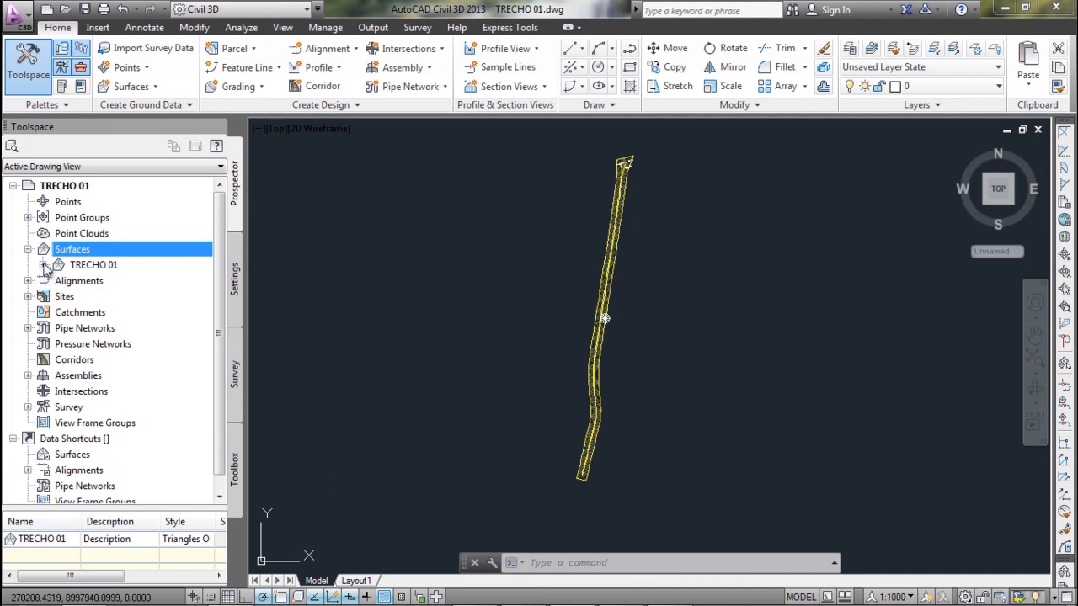
pyautogui.click(43, 264)
pyautogui.click(59, 313)
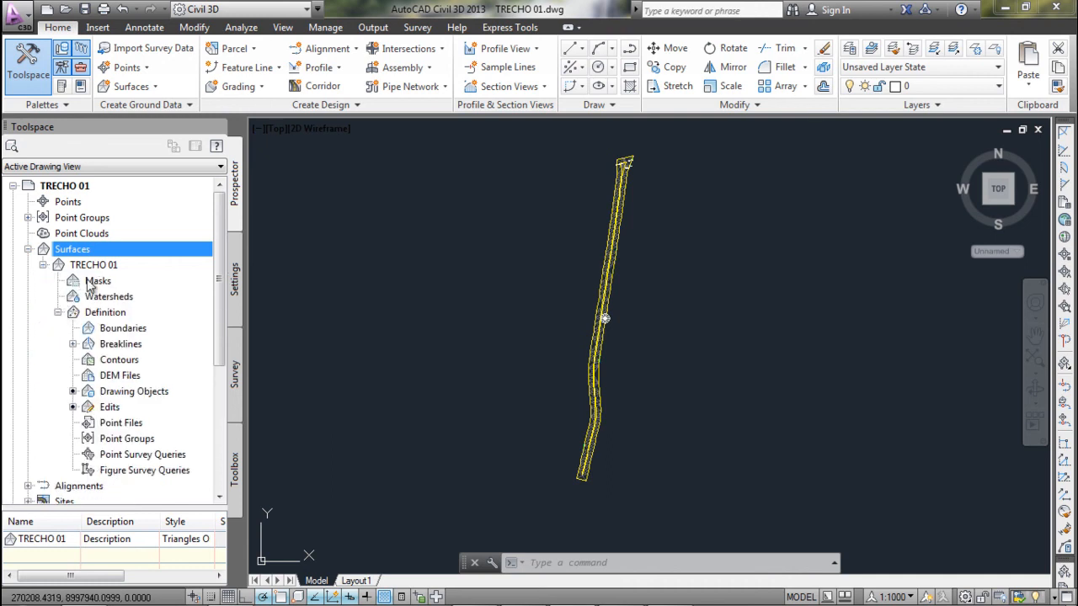
pyautogui.rightClick(99, 265)
pyautogui.click(153, 274)
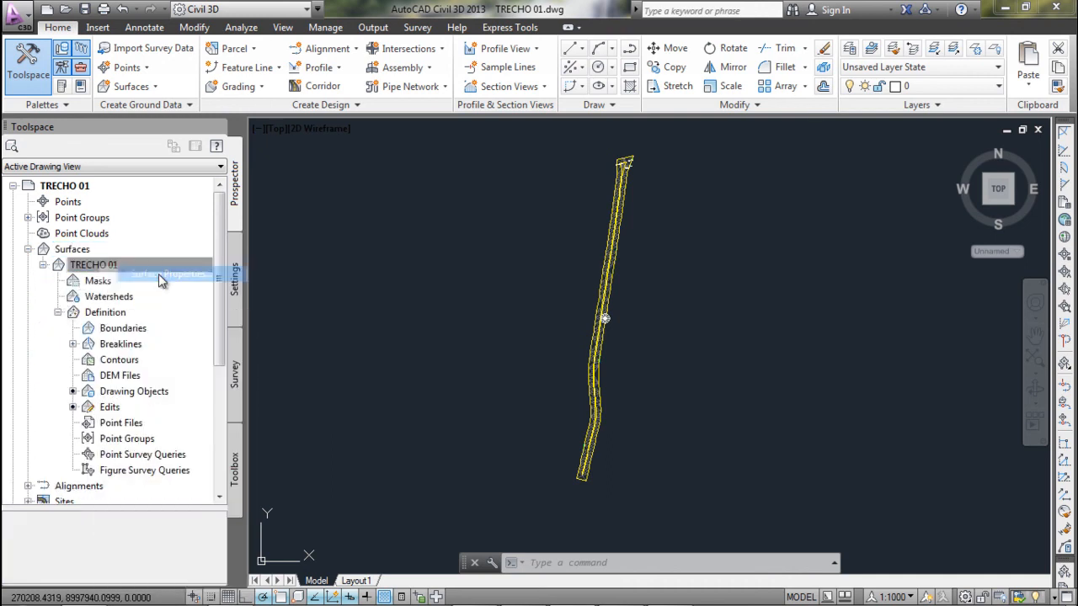
pyautogui.click(438, 315)
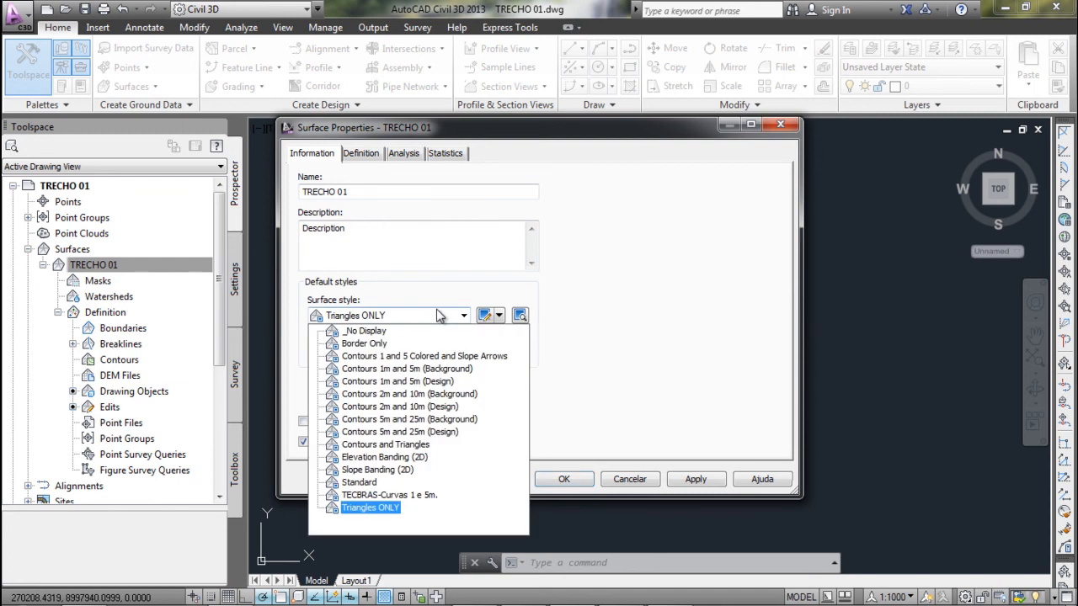
pyautogui.click(377, 470)
pyautogui.click(543, 480)
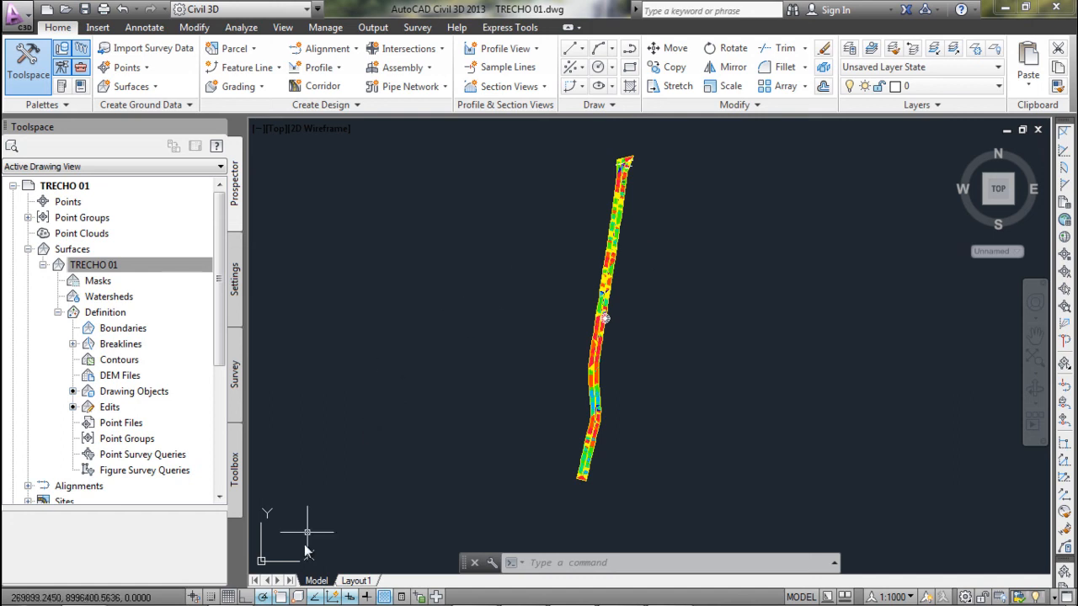
# Switch to Windows Explorer and open the TABELAS-DNER PDF from the Tabelas DER folder in Vol.1 - Projetando vicinal em template.
pyautogui.moveTo(245, 599)
pyautogui.click(83, 592)
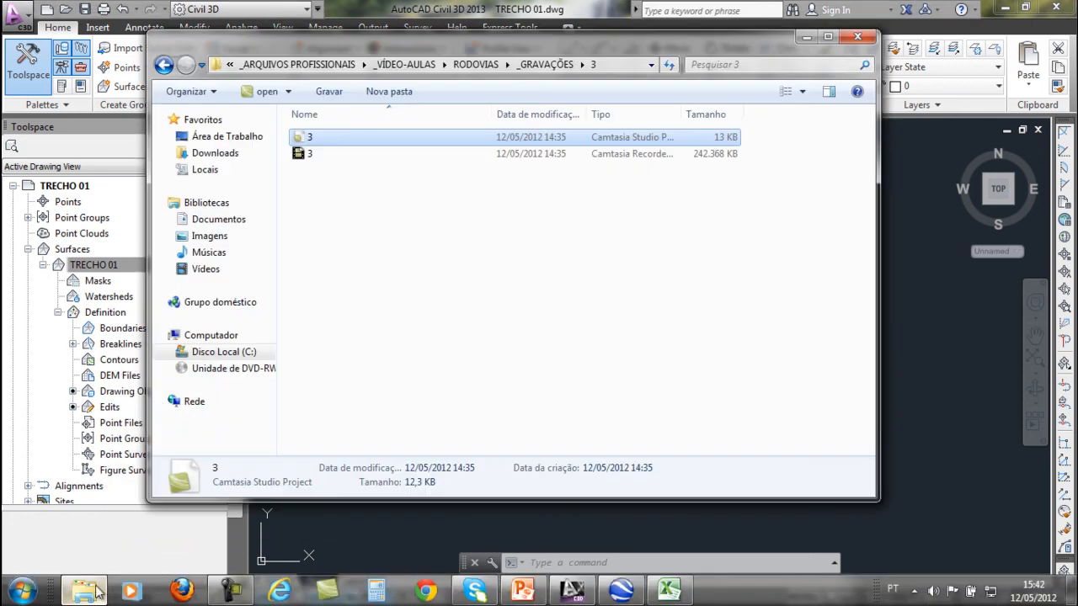
pyautogui.click(163, 65)
pyautogui.click(164, 65)
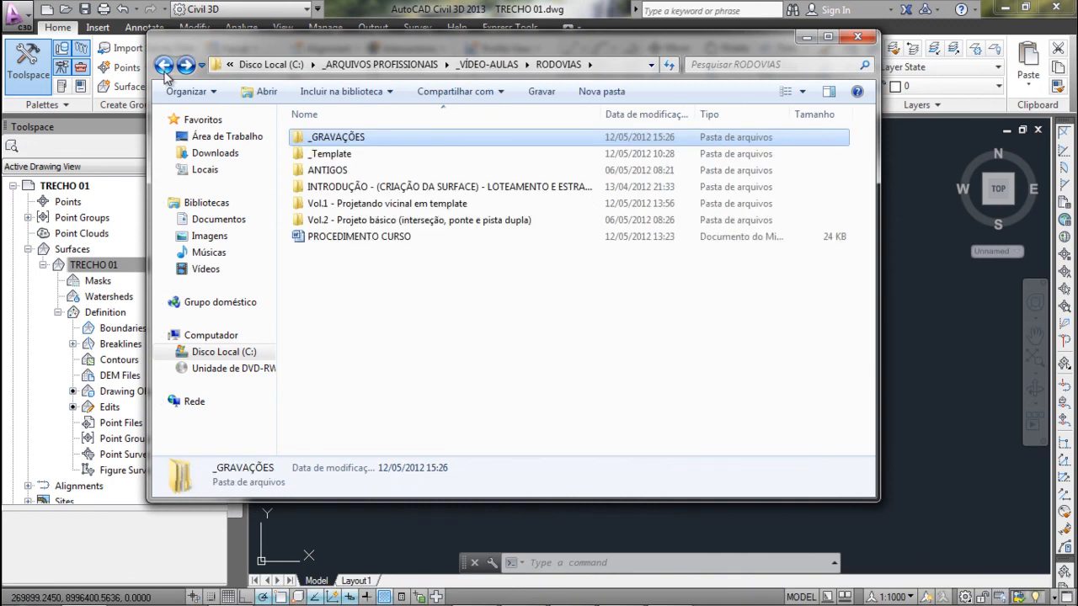
pyautogui.doubleClick(389, 204)
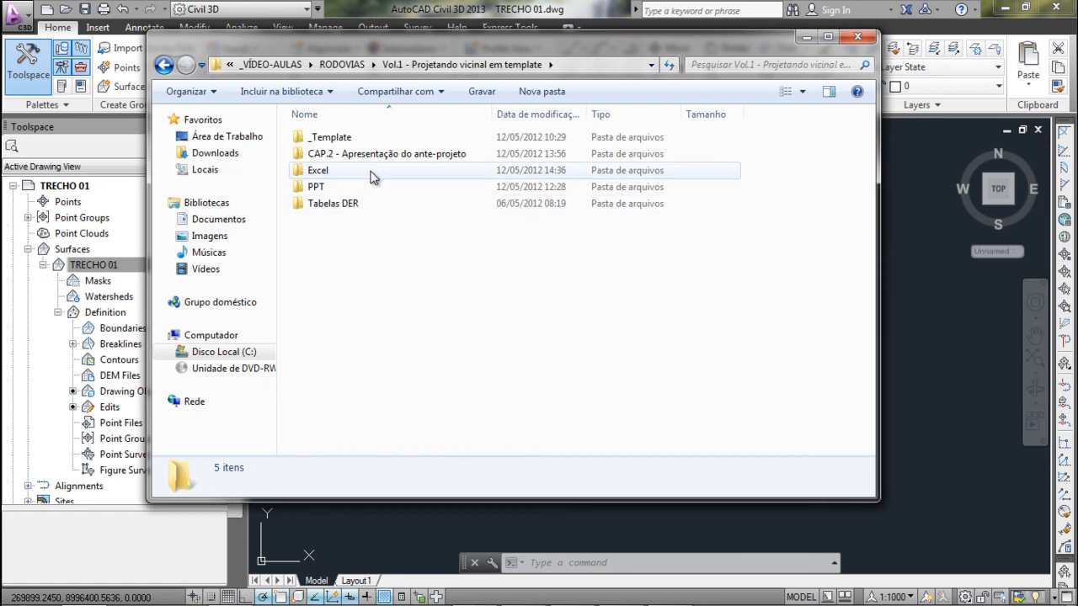
pyautogui.doubleClick(354, 202)
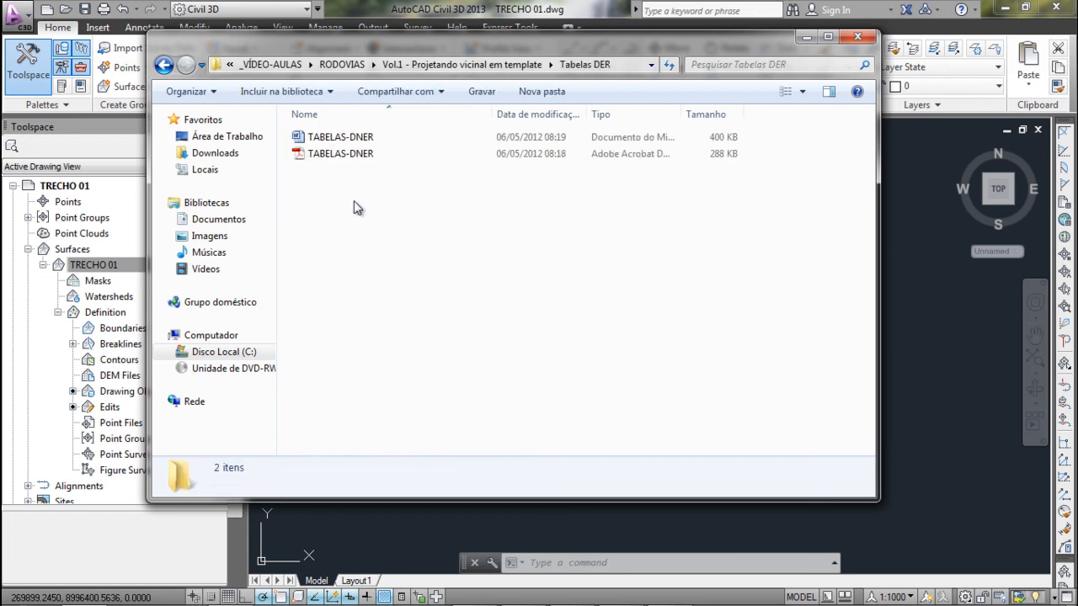
pyautogui.click(351, 159)
pyautogui.doubleClick(351, 156)
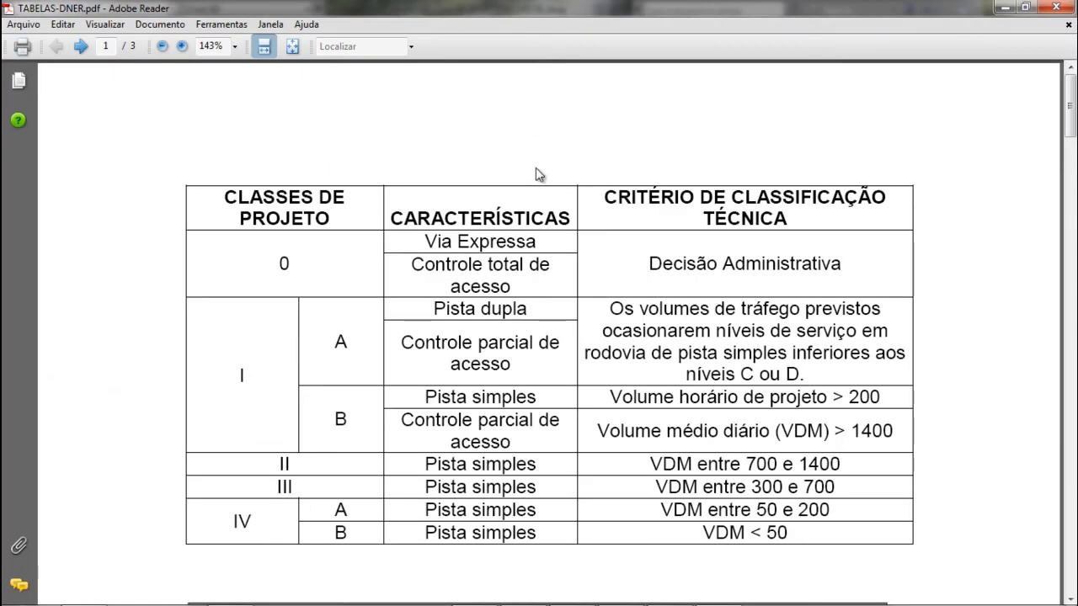
# Examine the PDF's project classes, terrain slope criteria and design speed tables, and return to Civil 3D.
pyautogui.scroll(-5, 534, 174)
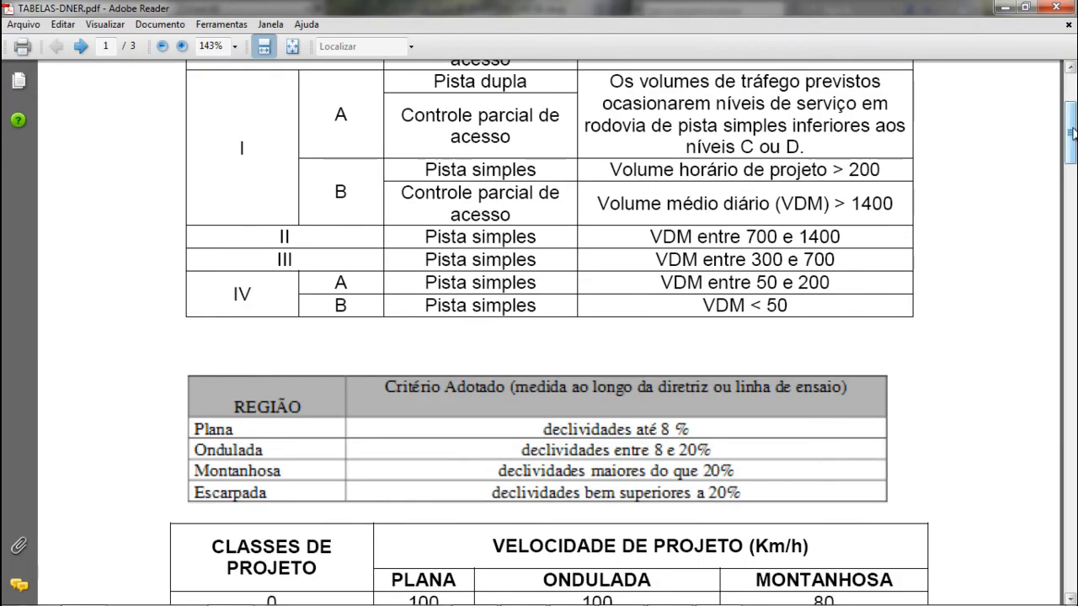
pyautogui.moveTo(1071, 132); pyautogui.dragTo(1071, 151)
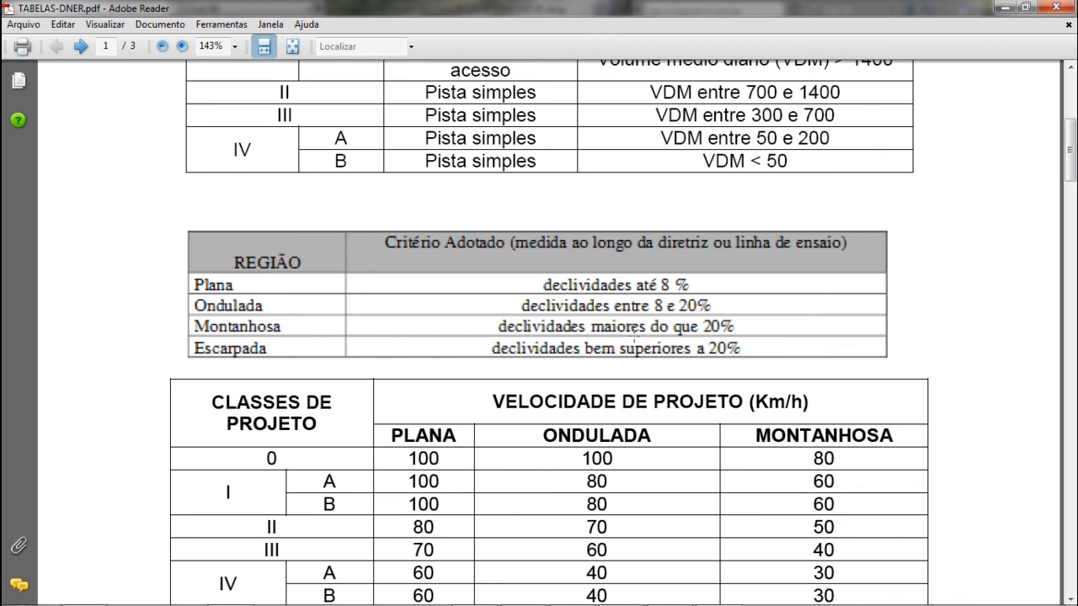
pyautogui.click(1002, 6)
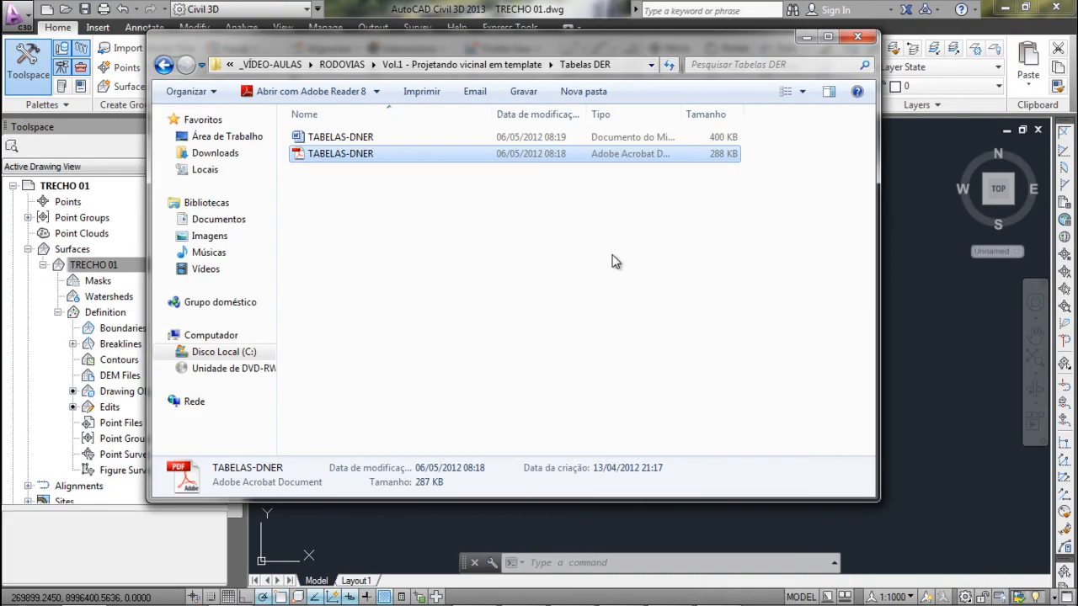
pyautogui.click(810, 37)
# Open the TRECHO 01 surface's properties and set its analysis type to Slopes.
pyautogui.scroll(2, 670, 290)
pyautogui.click(173, 266)
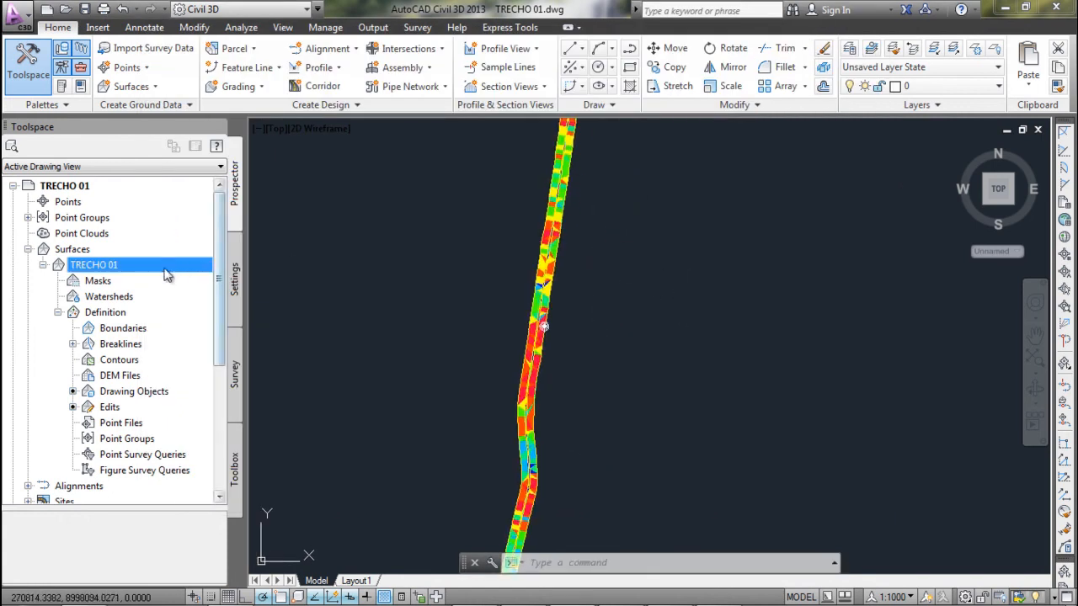
pyautogui.rightClick(164, 268)
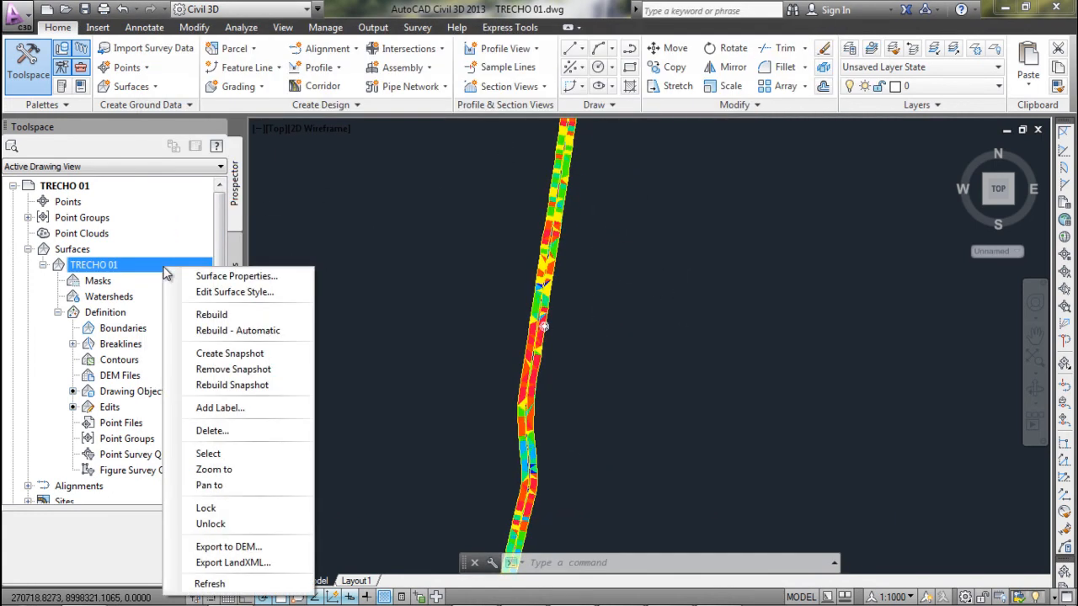
pyautogui.click(236, 276)
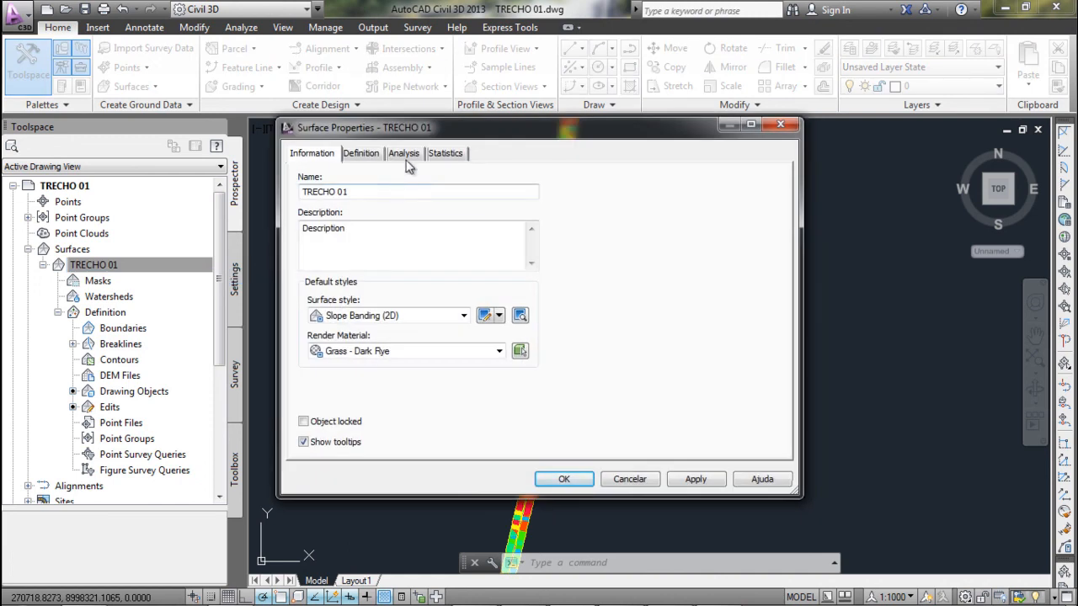
pyautogui.click(405, 155)
pyautogui.click(398, 192)
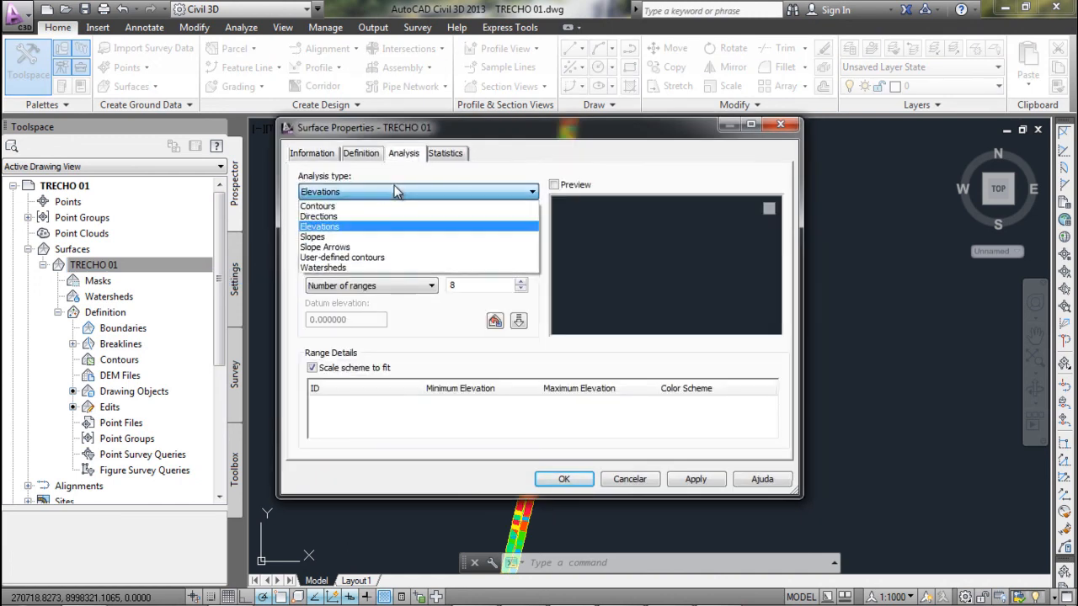
pyautogui.click(321, 238)
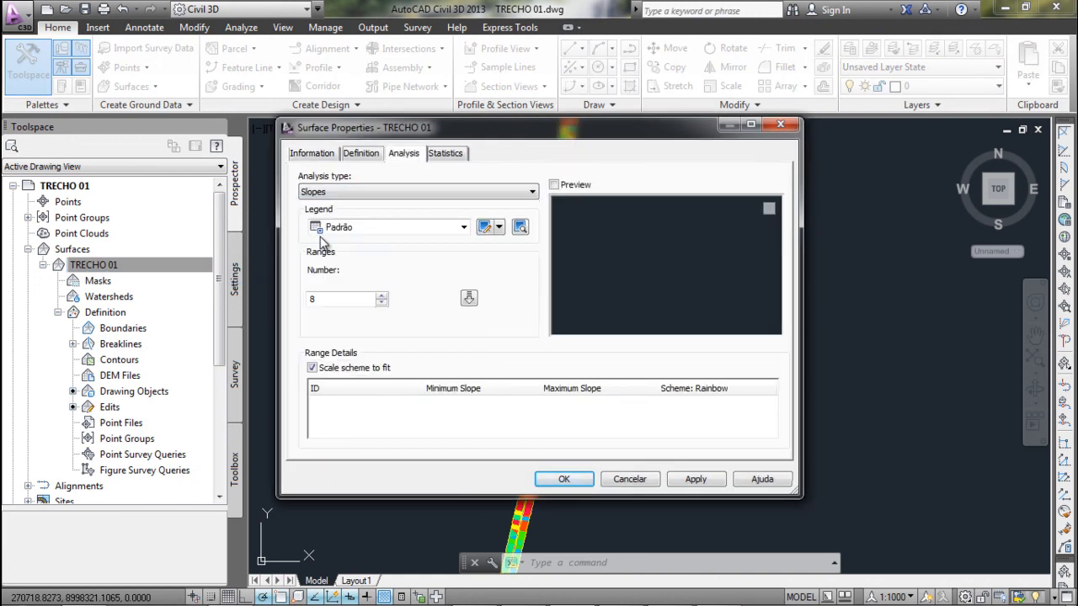
# Generate the slope analysis with 4 ranges and enlarge the surface properties window.
pyautogui.doubleClick(332, 298)
pyautogui.write('4')
pyautogui.click(470, 299)
pyautogui.moveTo(499, 132); pyautogui.dragTo(432, 92)
pyautogui.moveTo(734, 453); pyautogui.dragTo(864, 513)
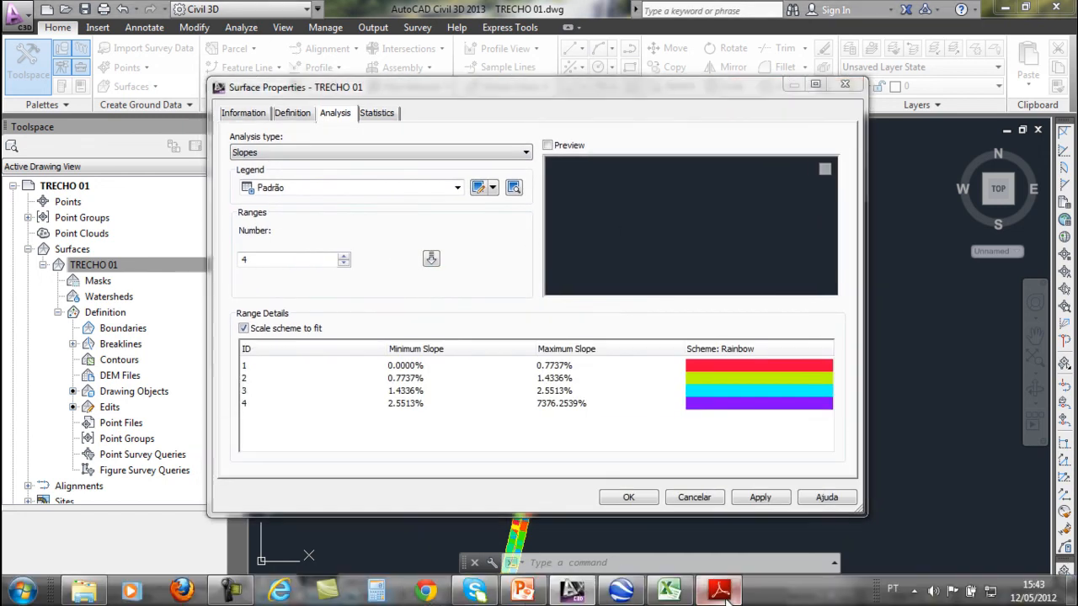
# Check the slope criteria in the TABELAS-DNER PDF and set the first range's maximum slope to 8%.
pyautogui.click(720, 590)
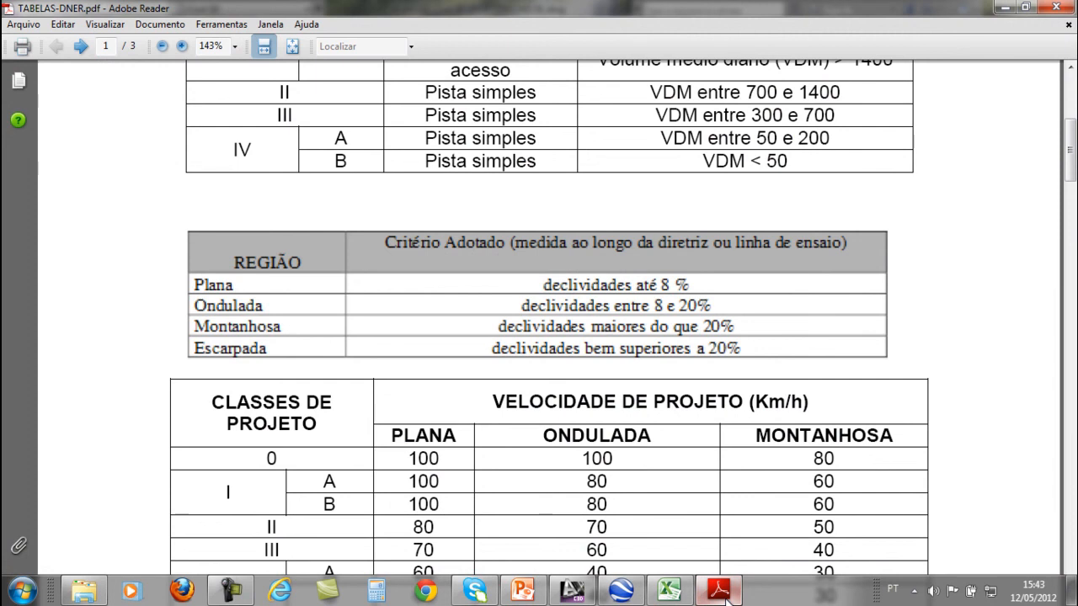
pyautogui.click(726, 595)
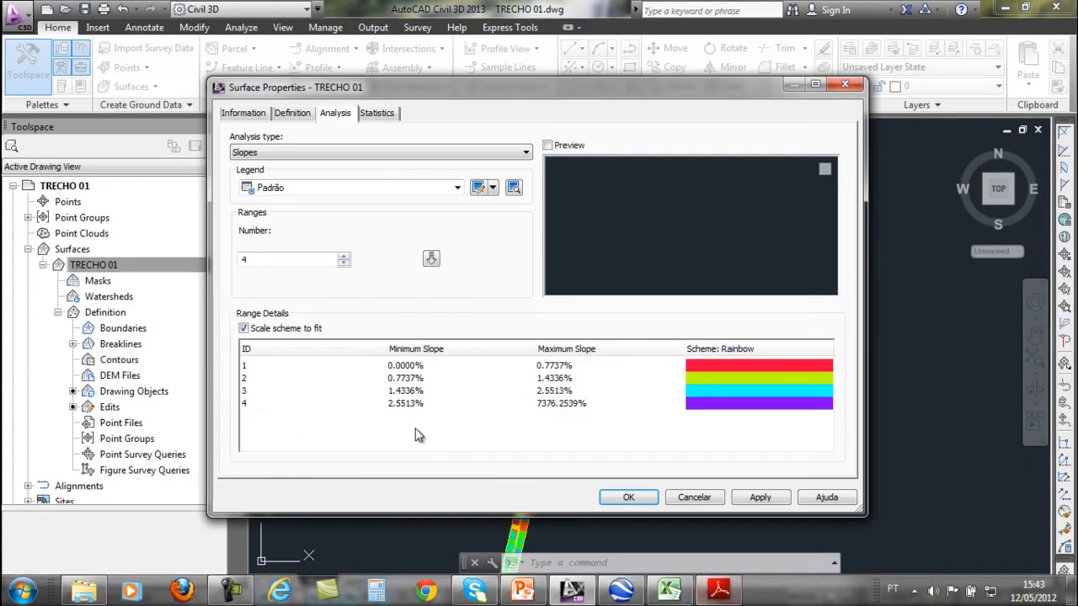
pyautogui.click(544, 379)
pyautogui.click(556, 365)
pyautogui.click(556, 364)
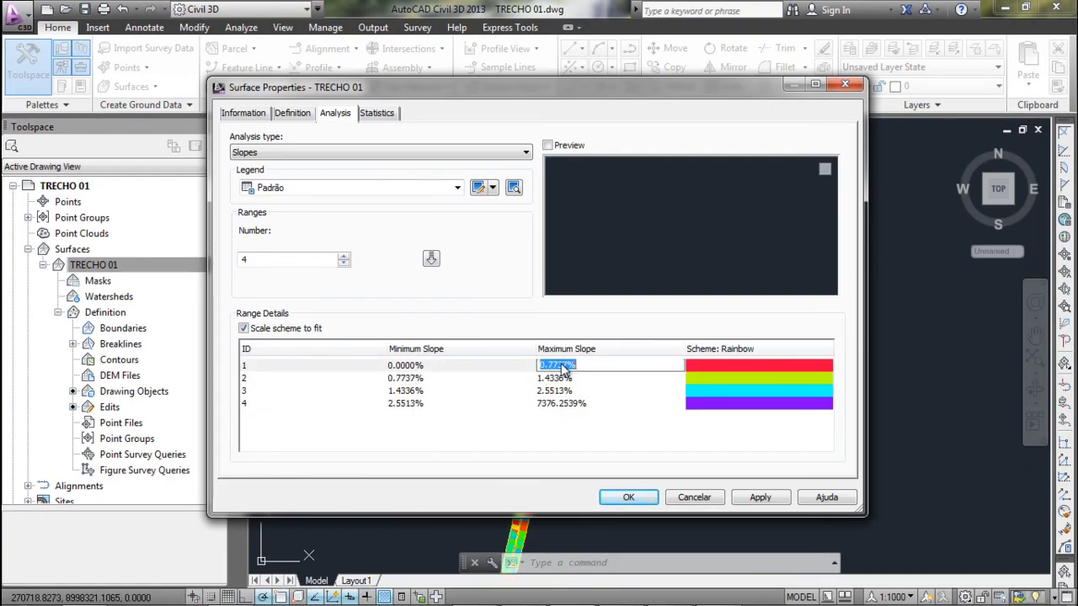
pyautogui.write('9')
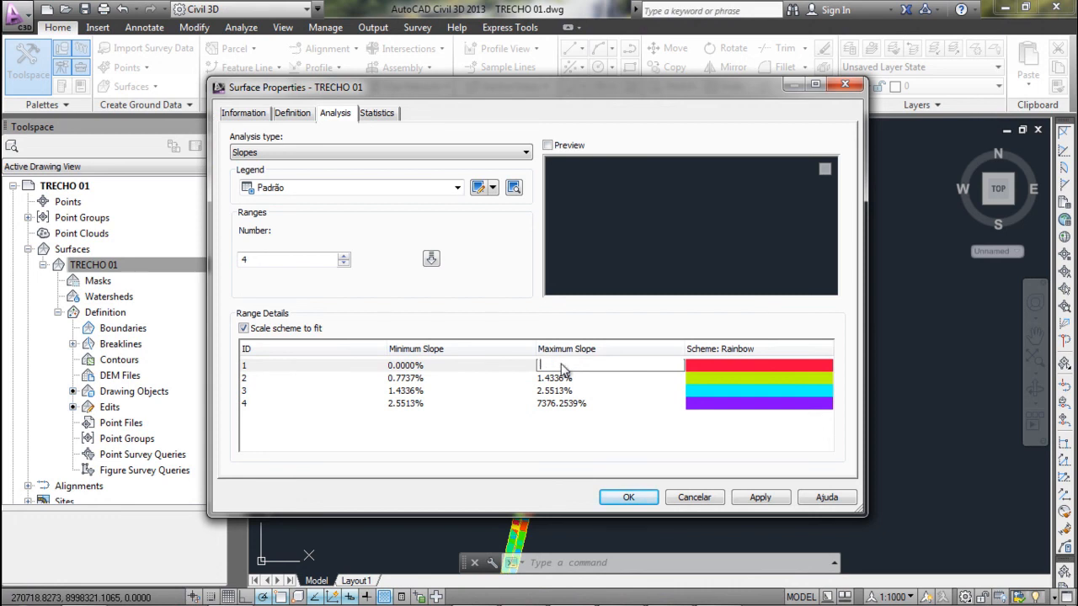
# Recheck the DNER slope criteria and set the second range's slopes to a minimum of 8% and a maximum of 20%.
pyautogui.click(485, 379)
pyautogui.click(485, 379)
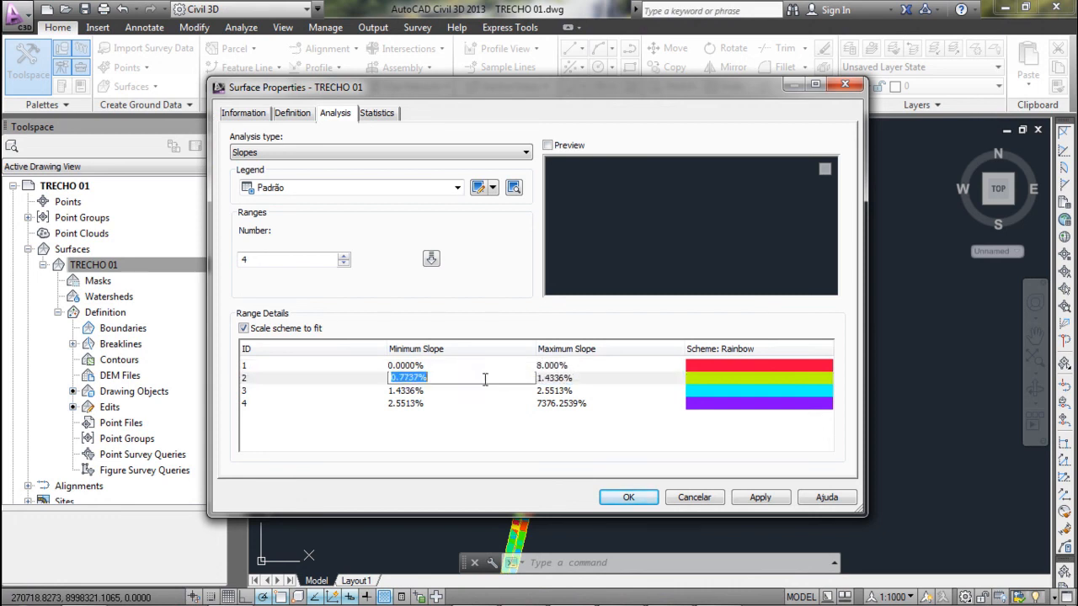
pyautogui.click(573, 379)
pyautogui.click(573, 379)
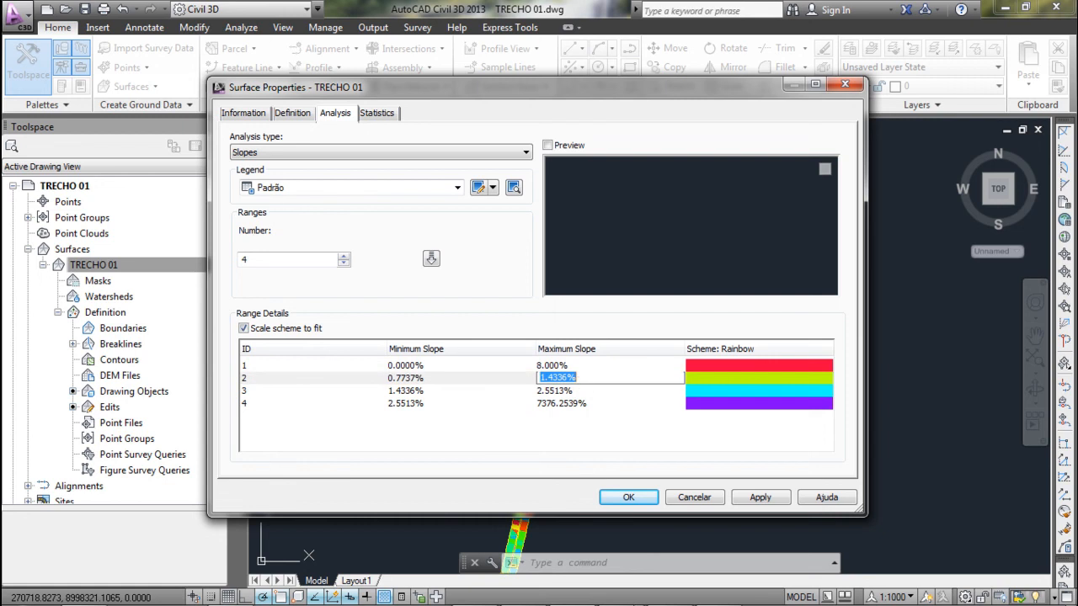
pyautogui.click(711, 593)
pyautogui.click(712, 593)
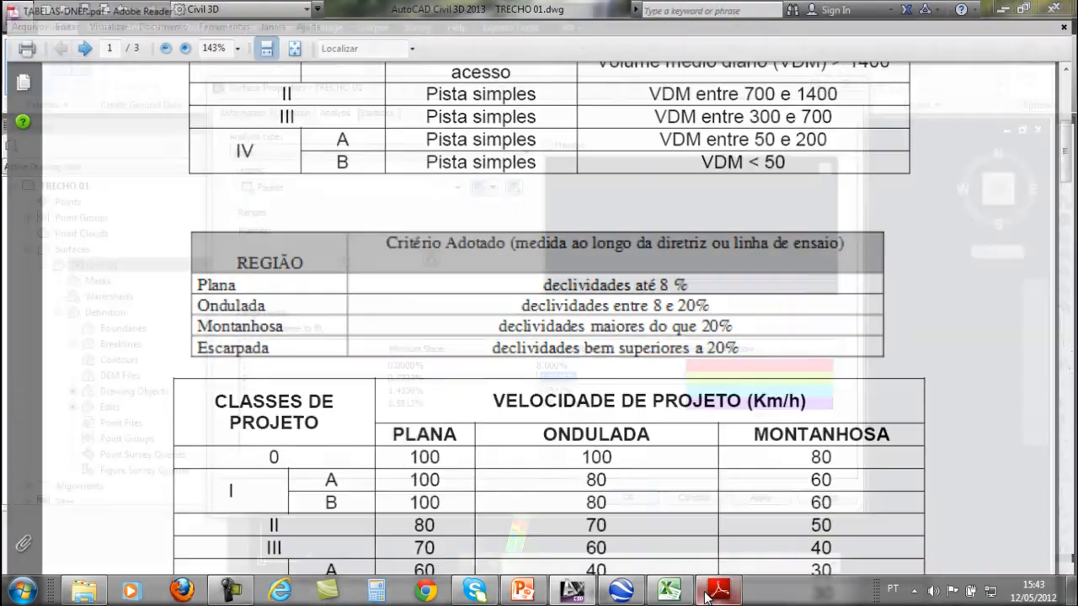
pyautogui.write('20')
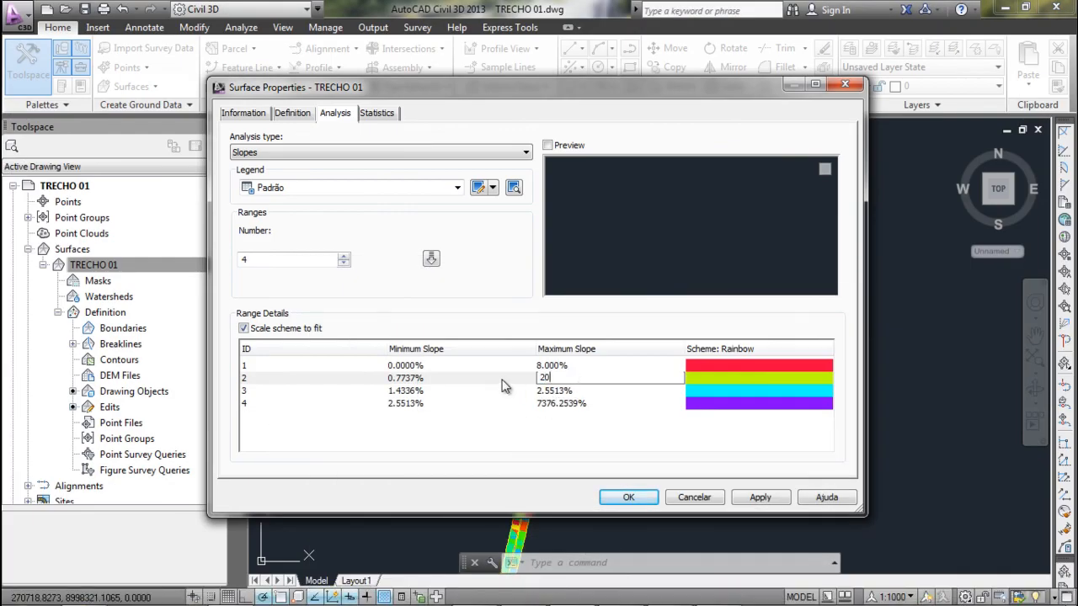
pyautogui.click(485, 379)
pyautogui.write('8')
# Try to set the third range's minimum slope to 20% before changing its maximum.
pyautogui.click(447, 394)
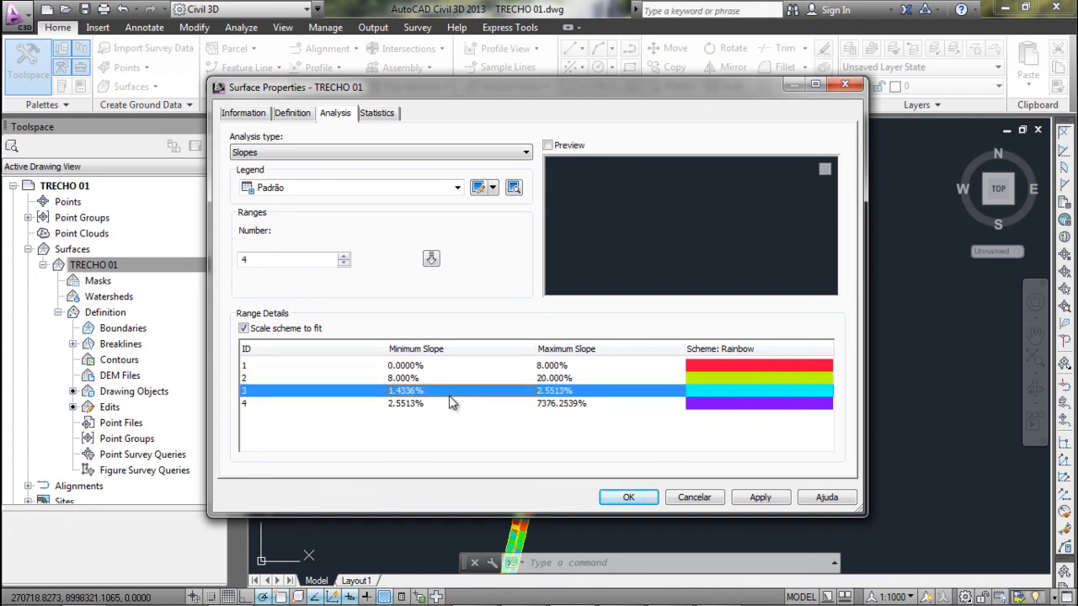
pyautogui.click(441, 393)
pyautogui.write('2')
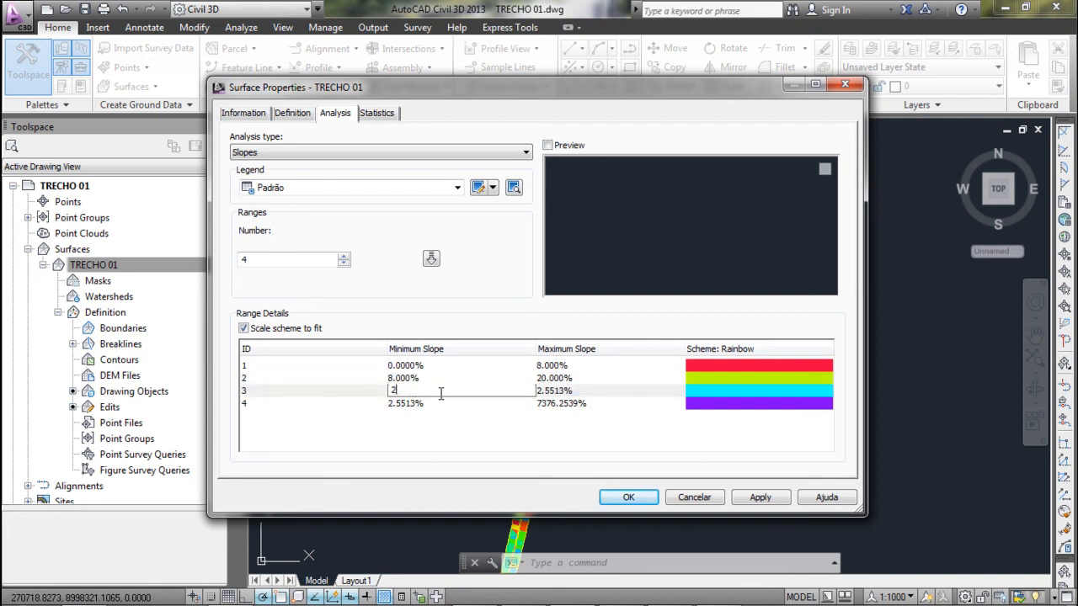
pyautogui.click(549, 392)
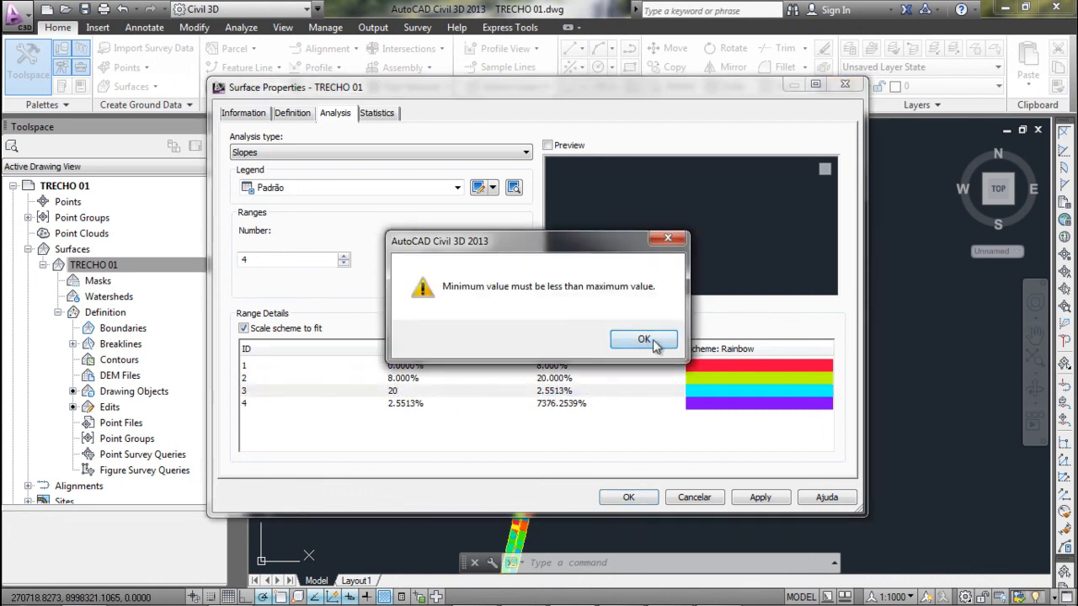
pyautogui.click(585, 338)
# Set the third range's maximum slope to 50% and its minimum slope to 20%.
pyautogui.click(583, 390)
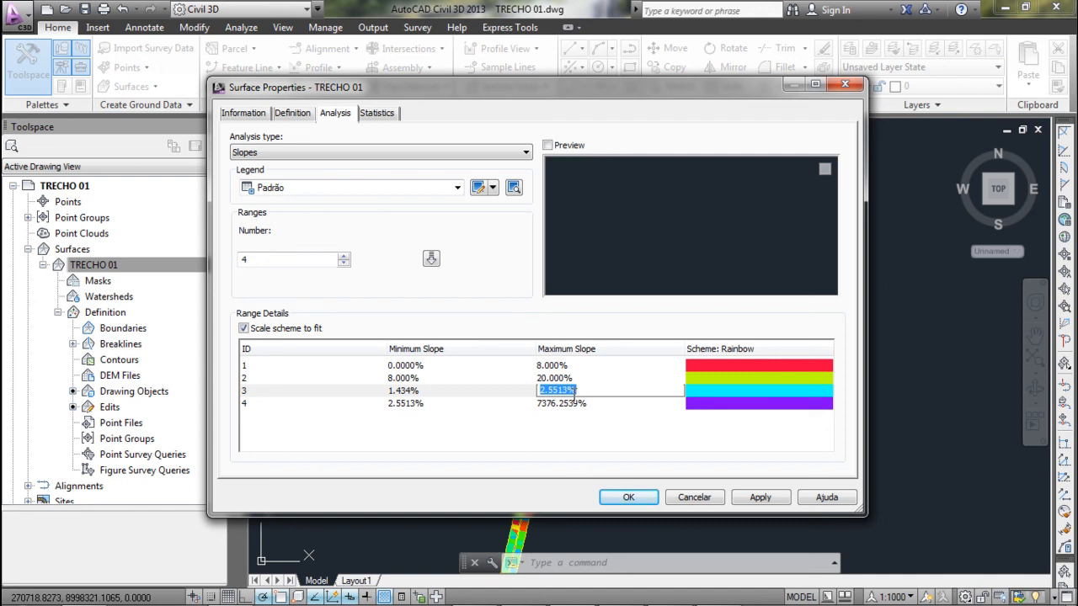
pyautogui.write('50')
pyautogui.click(474, 383)
pyautogui.doubleClick(460, 390)
pyautogui.write('20')
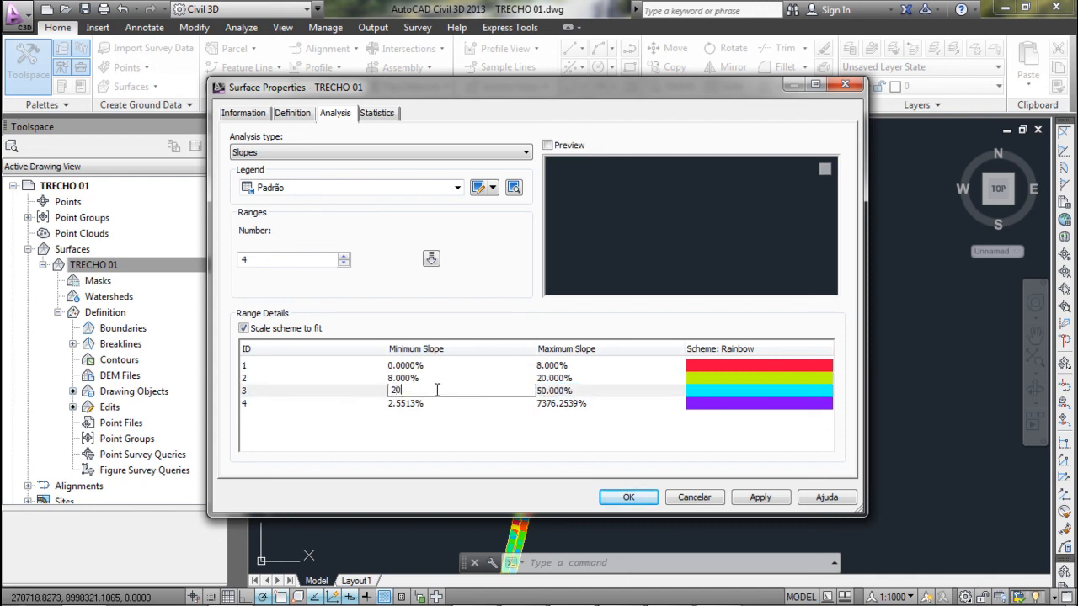
# Set the fourth range's minimum slope to 50%.
pyautogui.click(512, 403)
pyautogui.doubleClick(513, 403)
pyautogui.write('50')
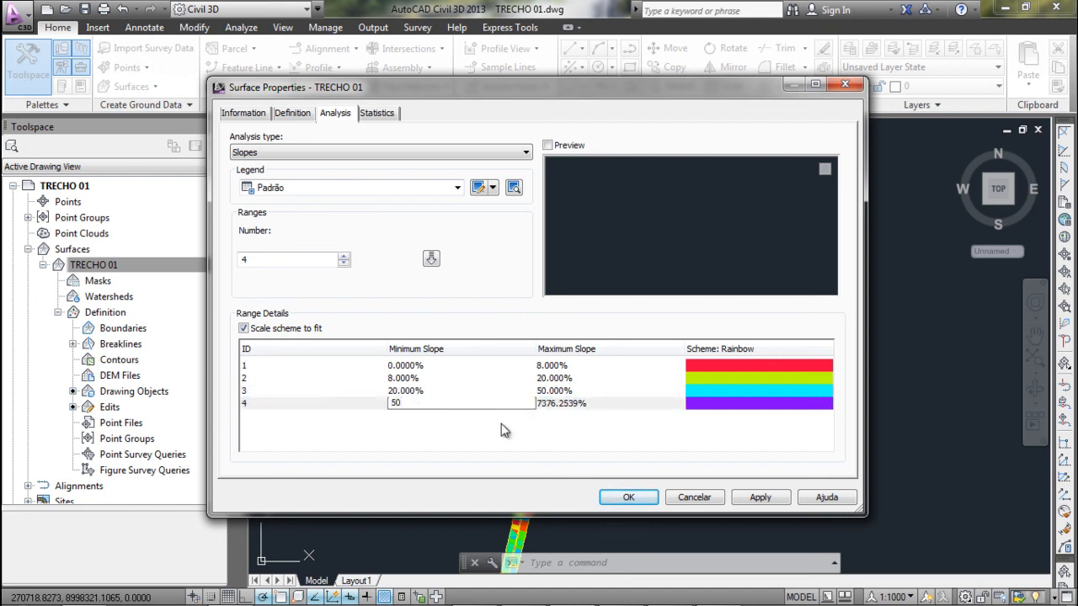
pyautogui.click(498, 428)
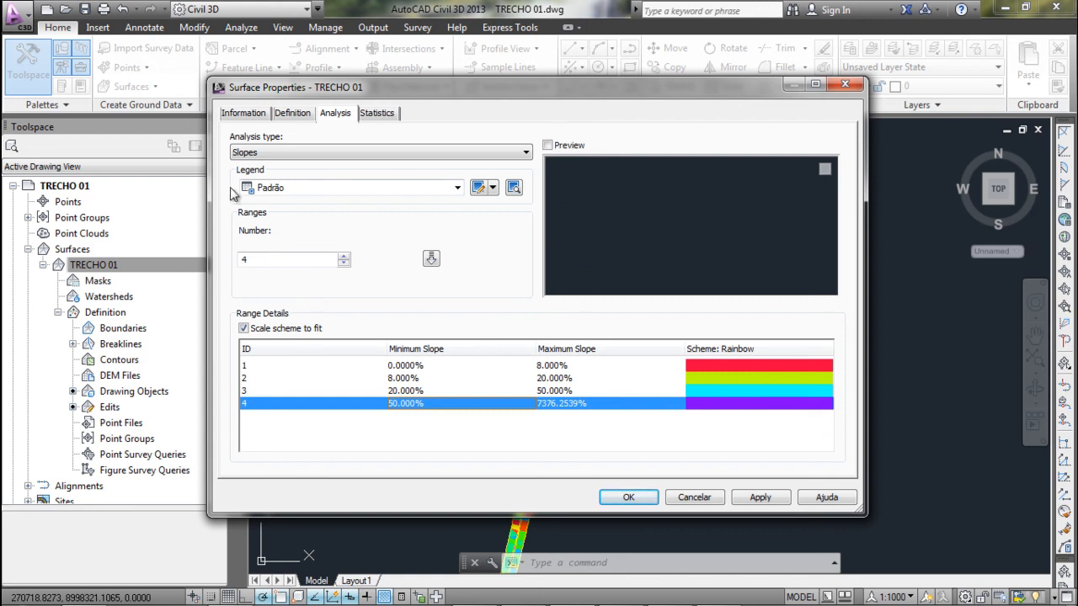
# Choose TABELA DE DECLIVIDADES as the slope legend and review the column structure in its table style.
pyautogui.click(458, 189)
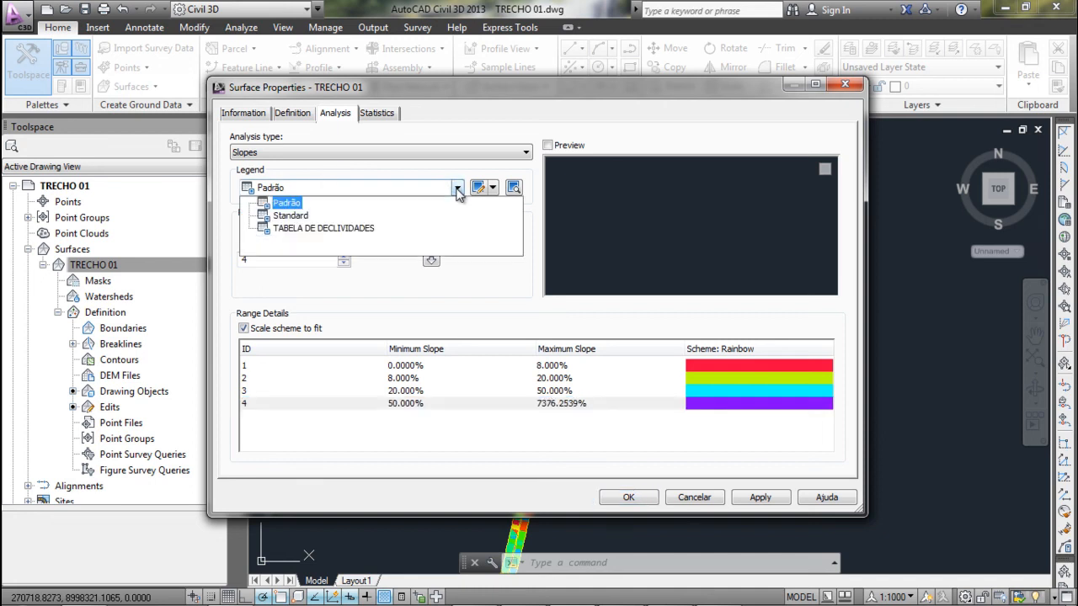
pyautogui.click(288, 229)
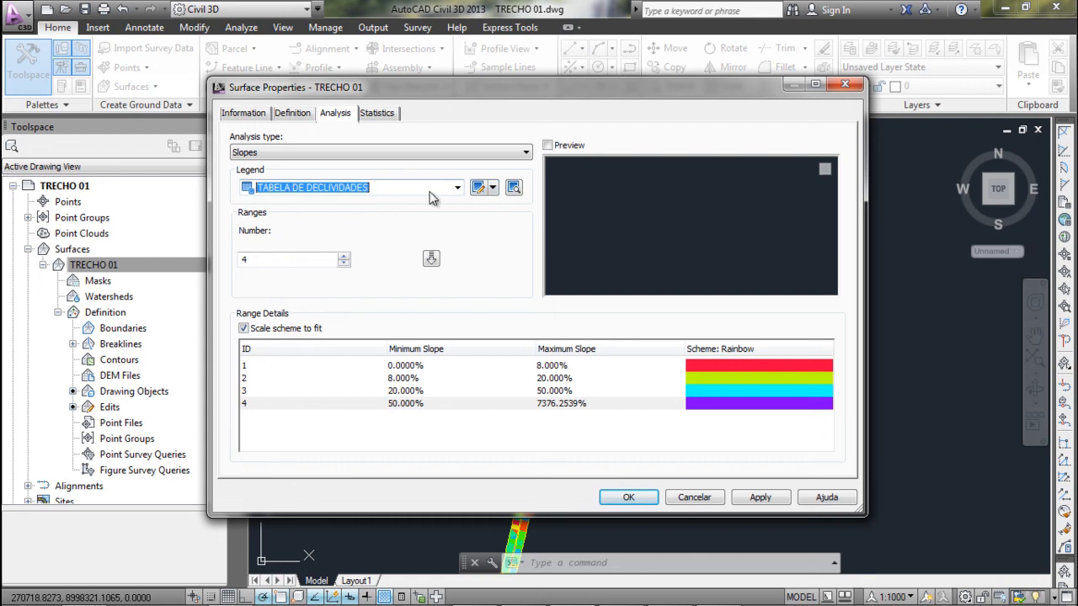
pyautogui.click(478, 188)
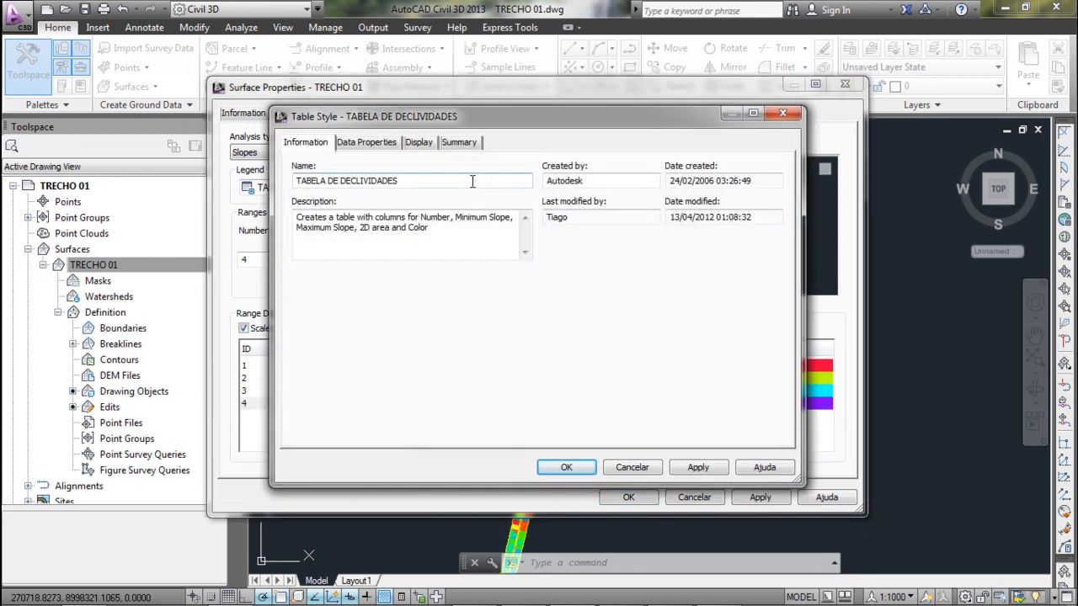
pyautogui.click(367, 143)
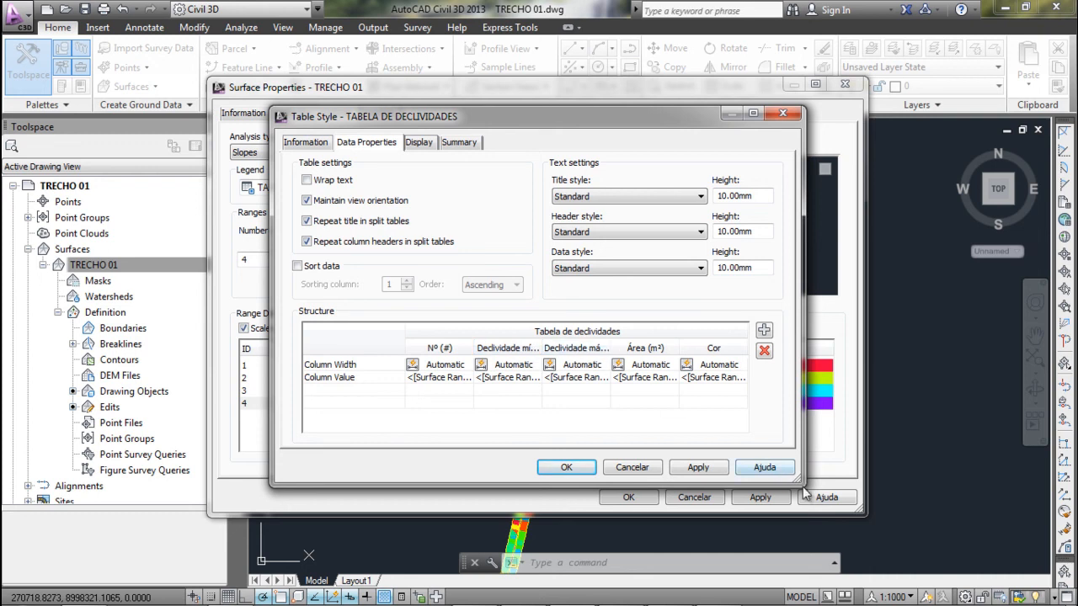
pyautogui.moveTo(802, 486); pyautogui.dragTo(946, 533)
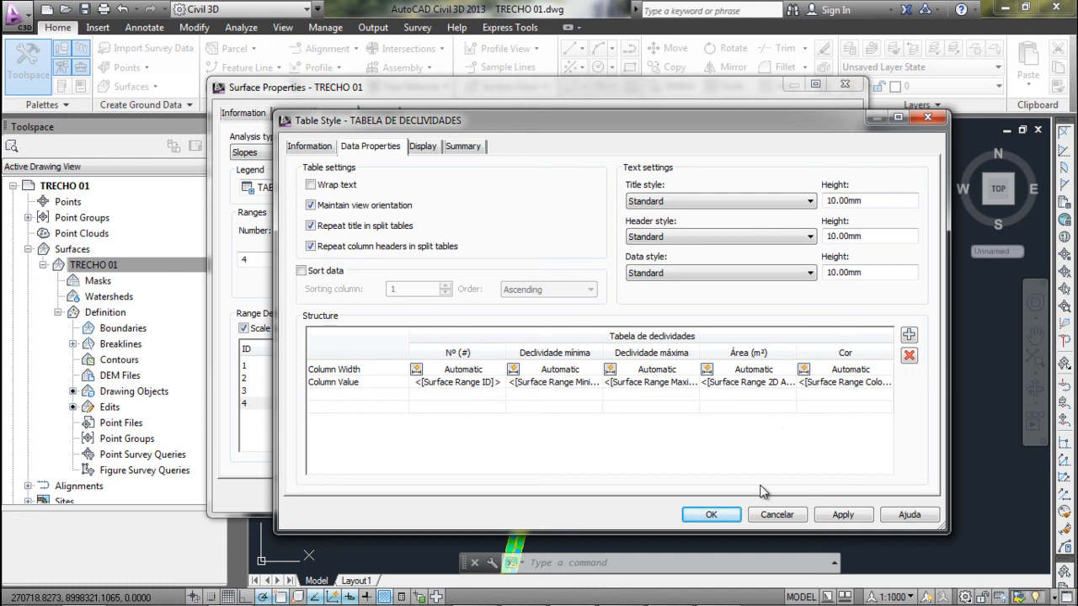
pyautogui.click(710, 515)
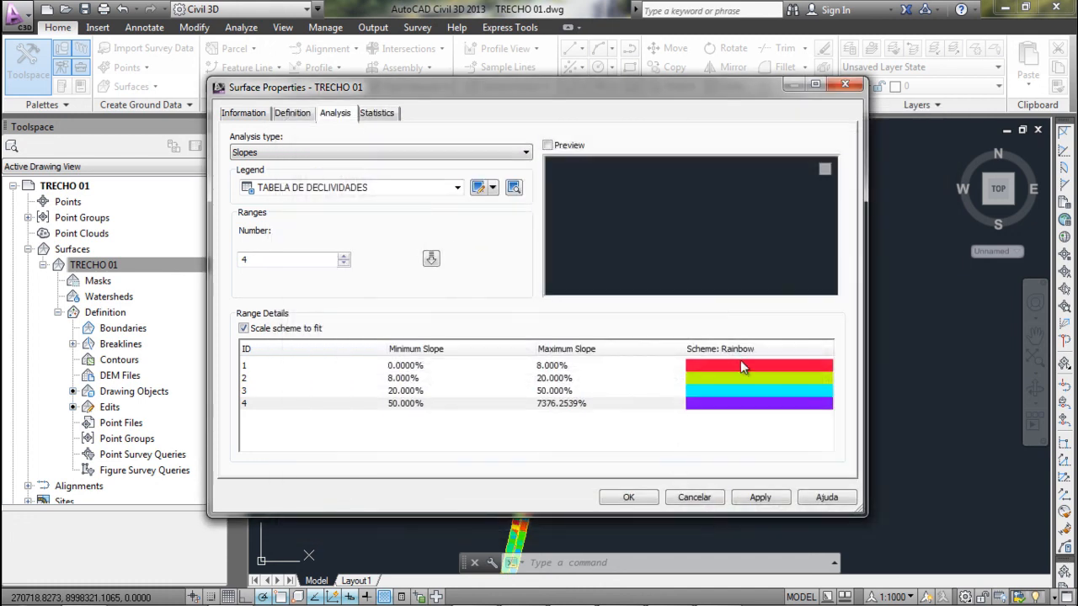
# Change the first slope range's colour to dark grey.
pyautogui.click(741, 366)
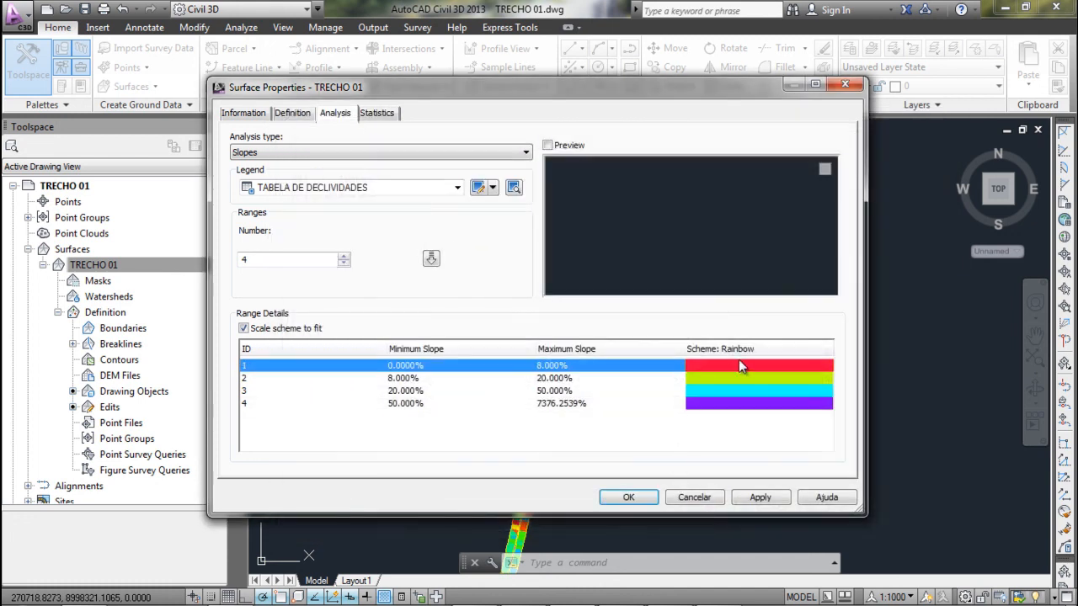
pyautogui.click(729, 368)
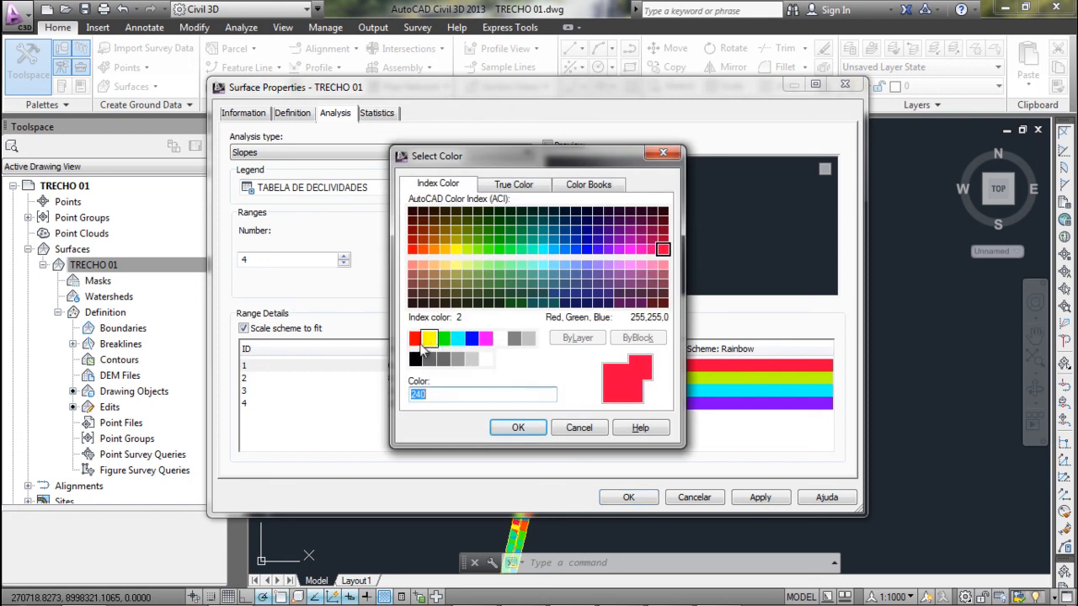
pyautogui.click(521, 186)
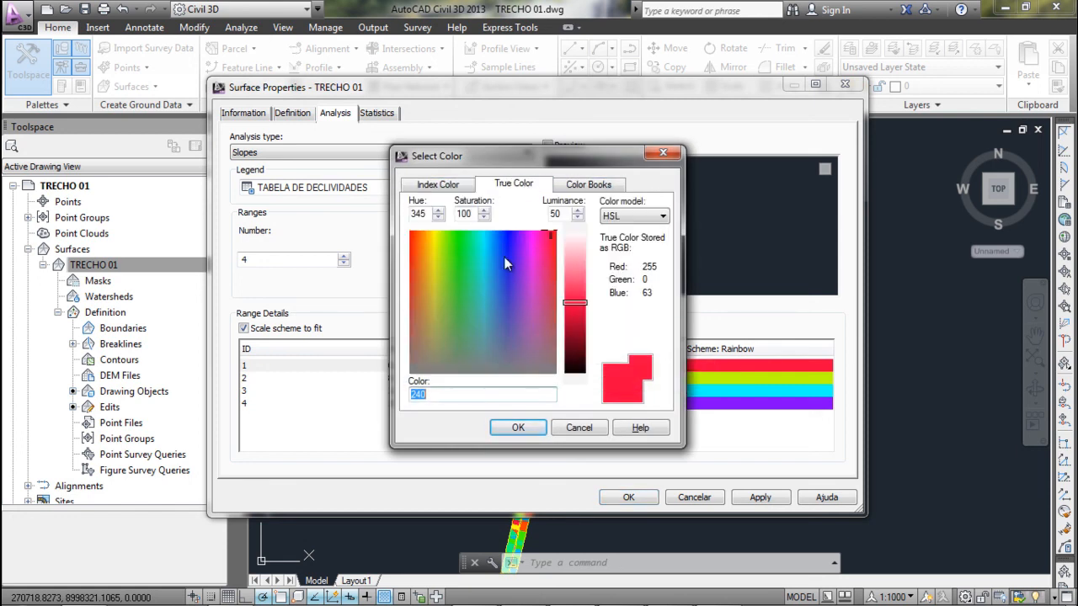
pyautogui.click(463, 185)
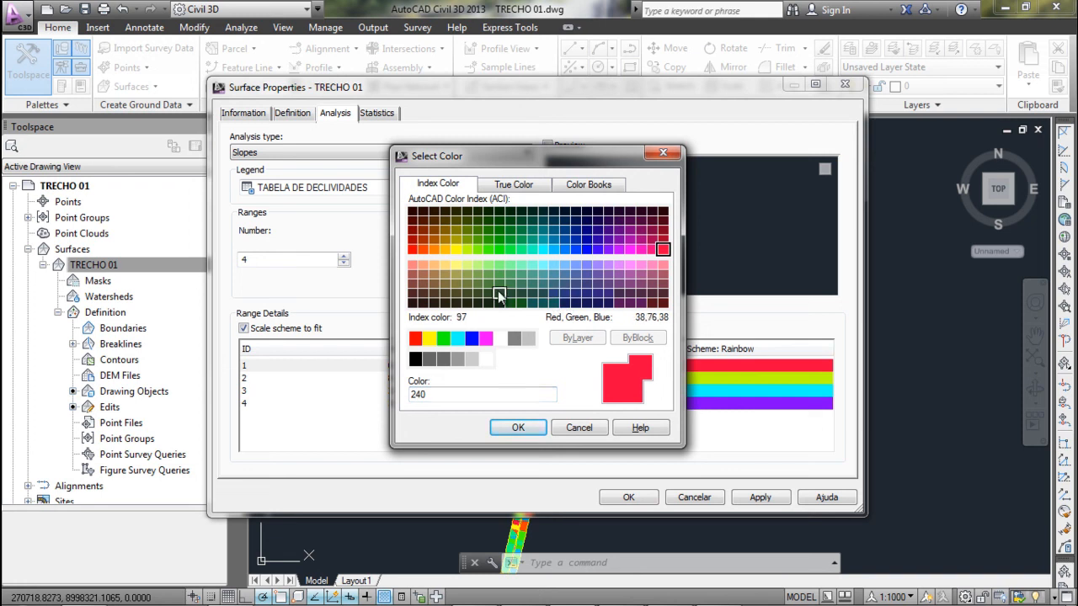
pyautogui.click(420, 255)
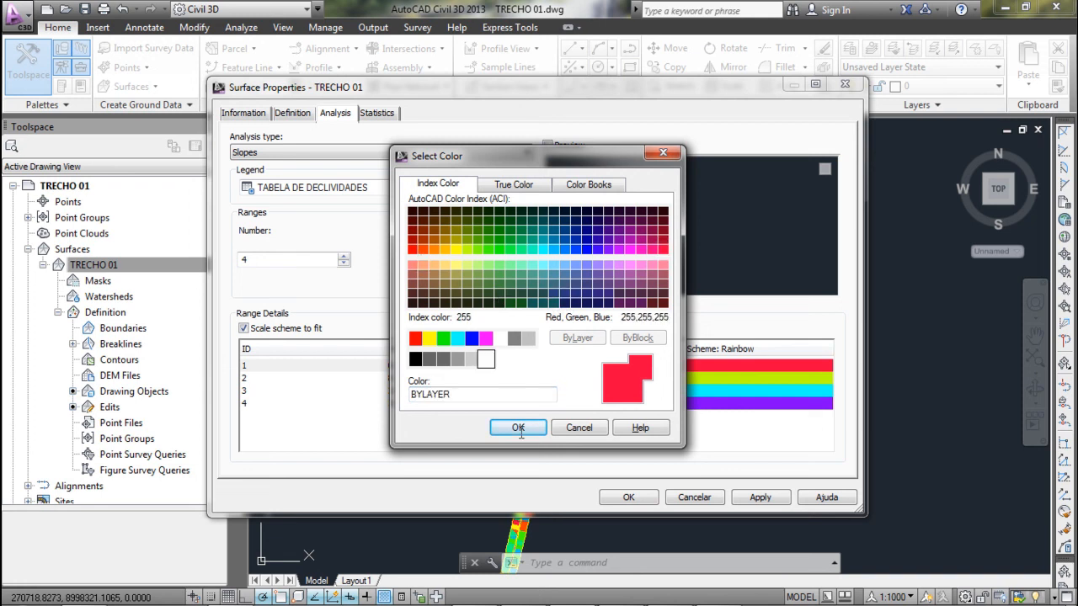
pyautogui.click(430, 360)
pyautogui.click(517, 427)
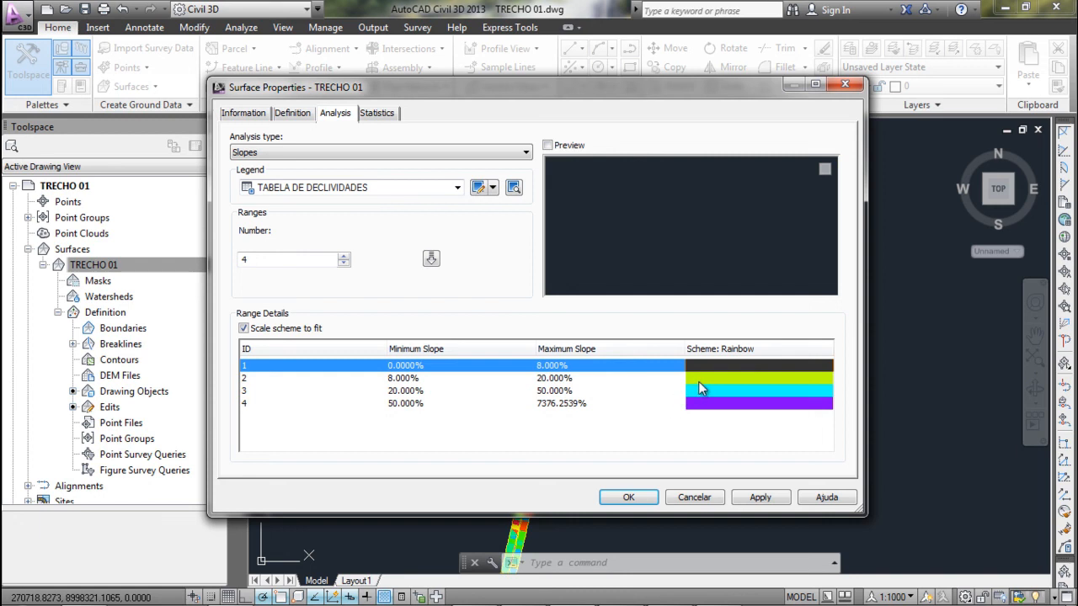
# Change the second slope range's colour to magenta.
pyautogui.click(701, 378)
pyautogui.click(486, 338)
pyautogui.click(518, 427)
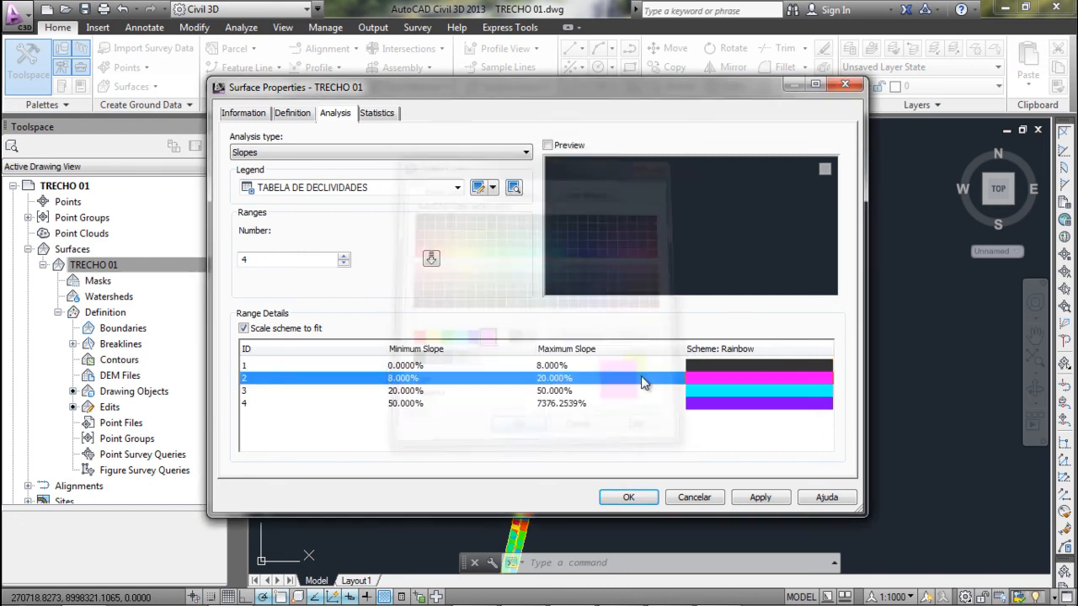
# Change the first slope range's colour to red and the third slope range's colour to yellow.
pyautogui.click(694, 364)
pyautogui.click(415, 337)
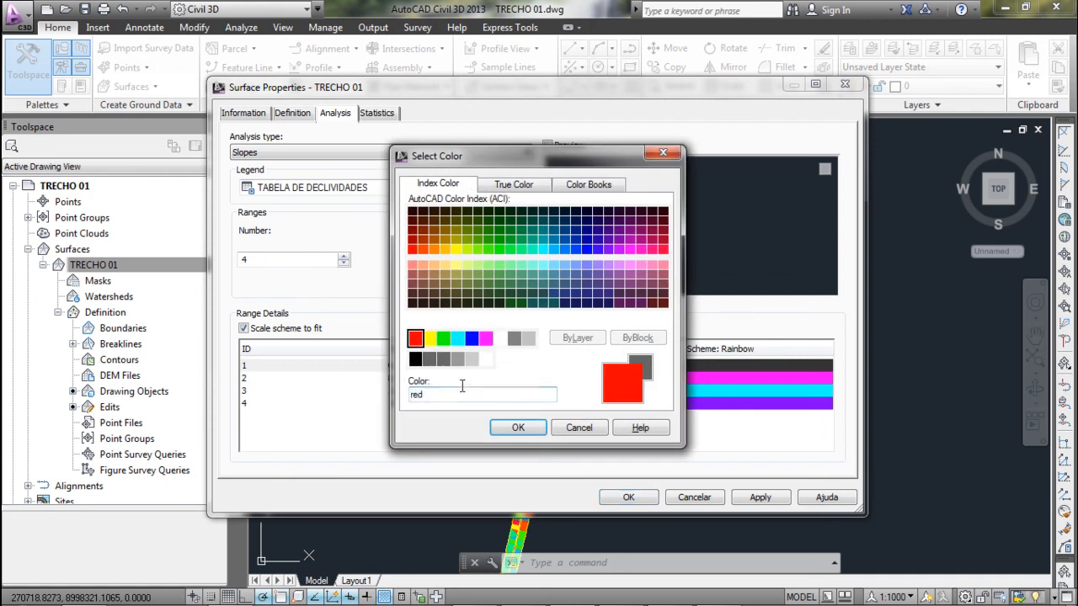
pyautogui.click(518, 427)
pyautogui.click(699, 391)
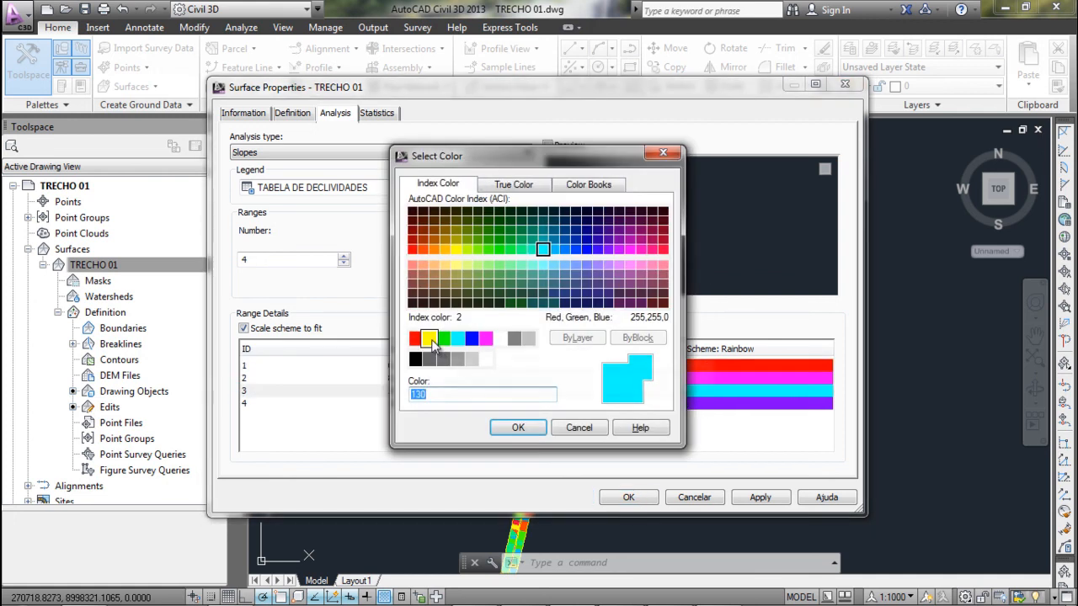
pyautogui.click(429, 337)
pyautogui.click(518, 427)
# Change the fourth slope range's colour to green and accept the TRECHO 01 surface properties.
pyautogui.click(730, 406)
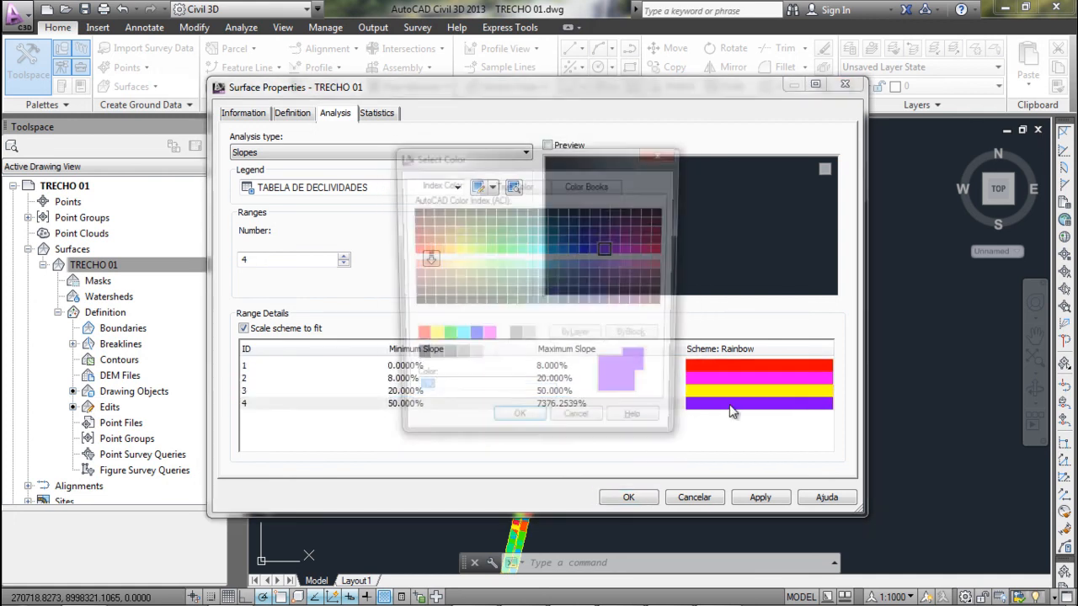
pyautogui.click(445, 337)
pyautogui.click(519, 426)
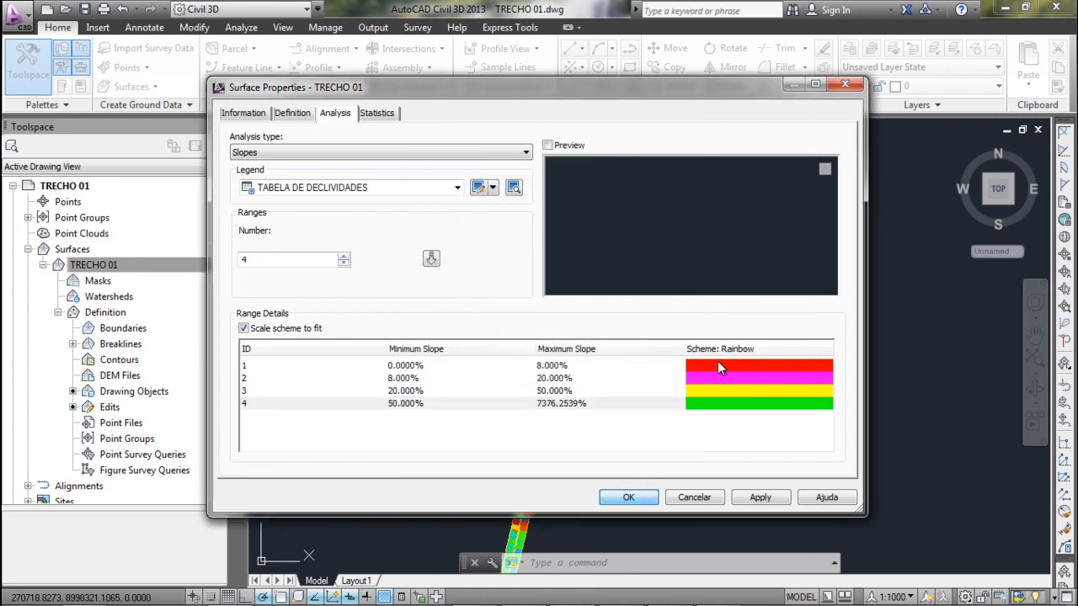
pyautogui.click(628, 496)
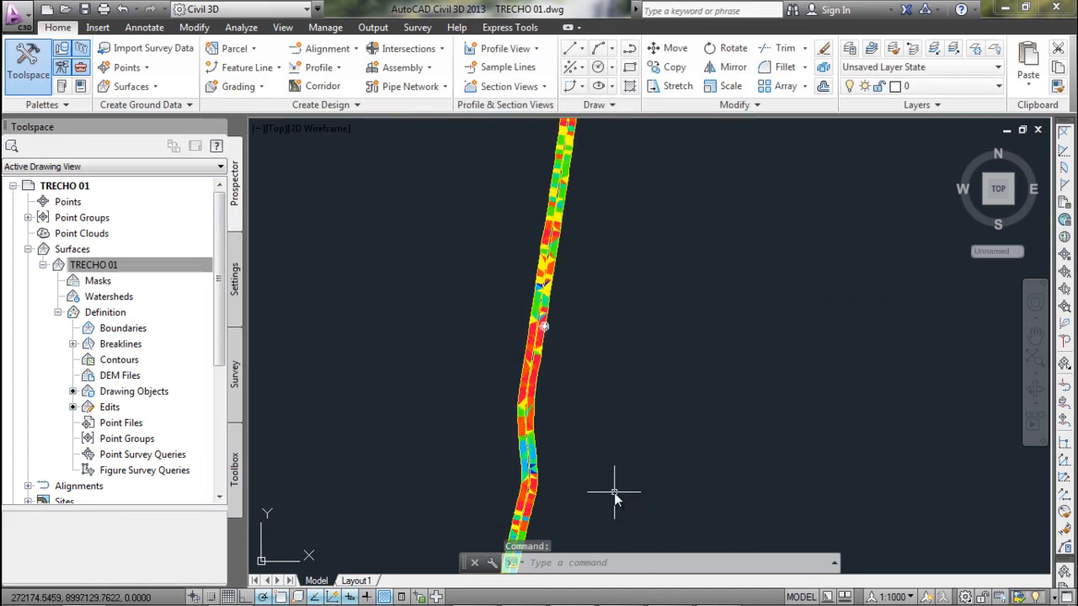
# Examine the slope colour bands along the full length of the TRECHO 01 surface.
pyautogui.scroll(-4, 577, 291)
pyautogui.scroll(8, 533, 174)
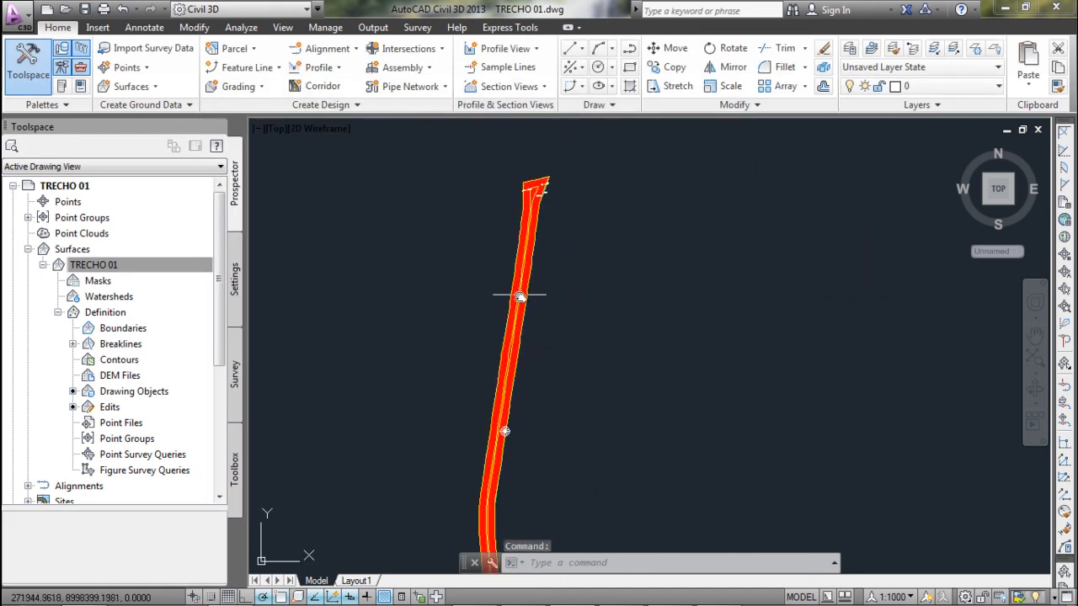
pyautogui.scroll(-5, 507, 168)
pyautogui.moveTo(486, 424); pyautogui.dragTo(570, 226, button='middle')
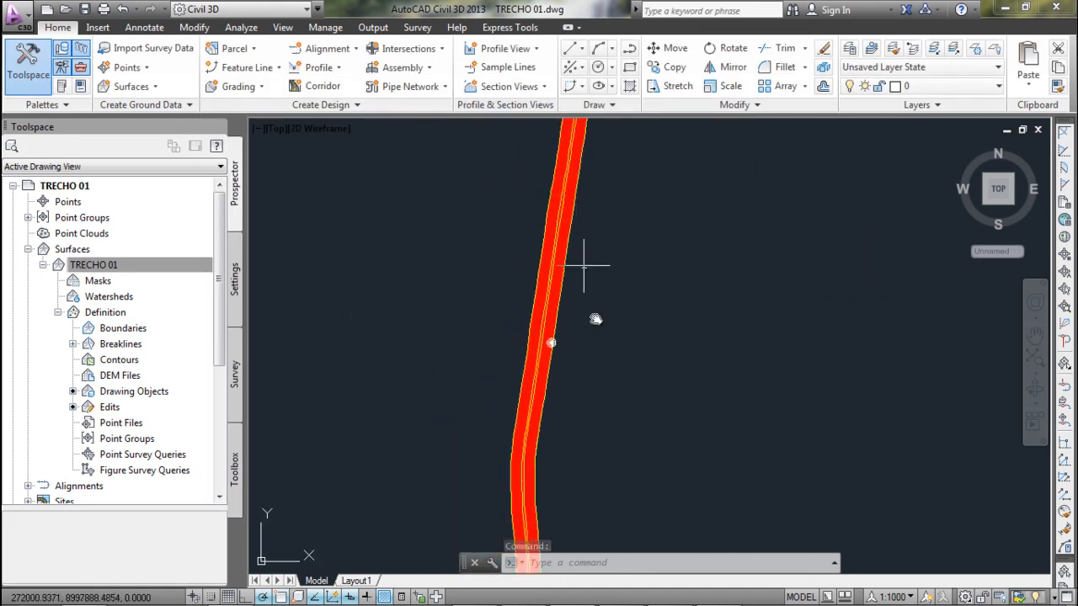
pyautogui.moveTo(551, 342); pyautogui.dragTo(565, 142, button='middle')
pyautogui.scroll(2, 539, 503)
pyautogui.moveTo(531, 510); pyautogui.dragTo(543, 427, button='middle')
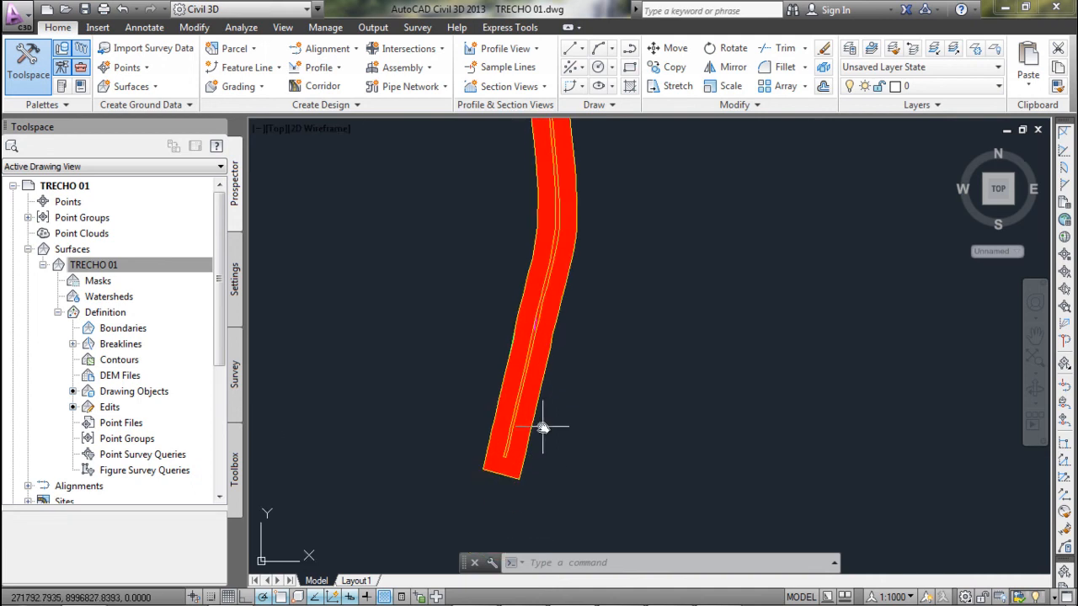
pyautogui.scroll(4, 543, 428)
pyautogui.scroll(-6, 528, 421)
pyautogui.moveTo(530, 296); pyautogui.dragTo(486, 402, button='middle')
pyautogui.scroll(-2, 486, 402)
pyautogui.moveTo(539, 346)
pyautogui.mouseDown(button='middle')
pyautogui.moveTo(514, 388)
pyautogui.moveTo(497, 393)
pyautogui.mouseUp(button='middle')
pyautogui.scroll(-2, 503, 397)
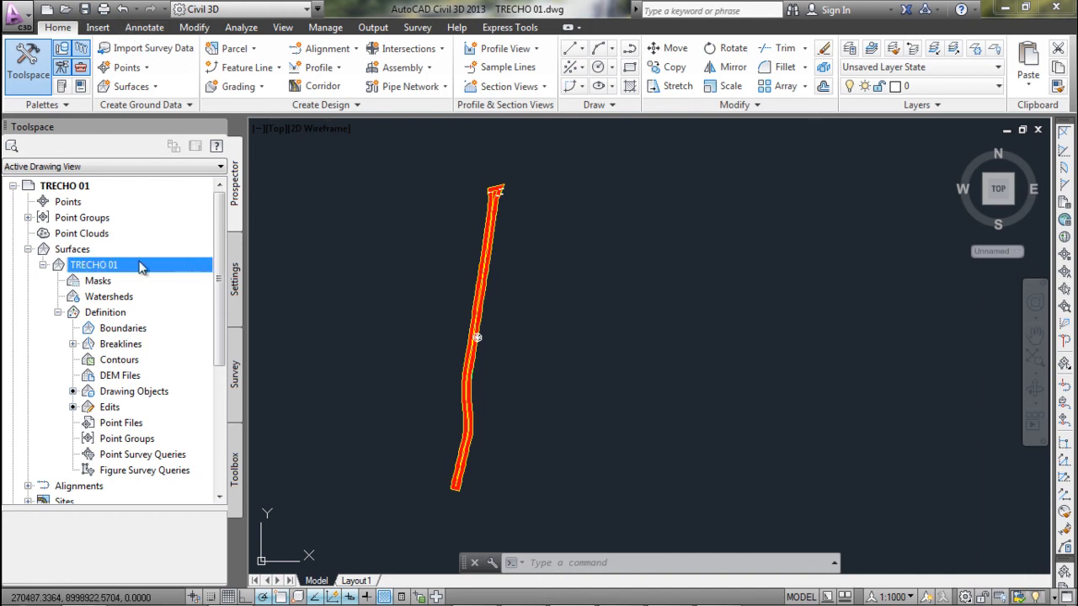
# Add a dynamic Slopes surface legend table in the empty area east of the TRECHO 01 road strip.
pyautogui.click(144, 29)
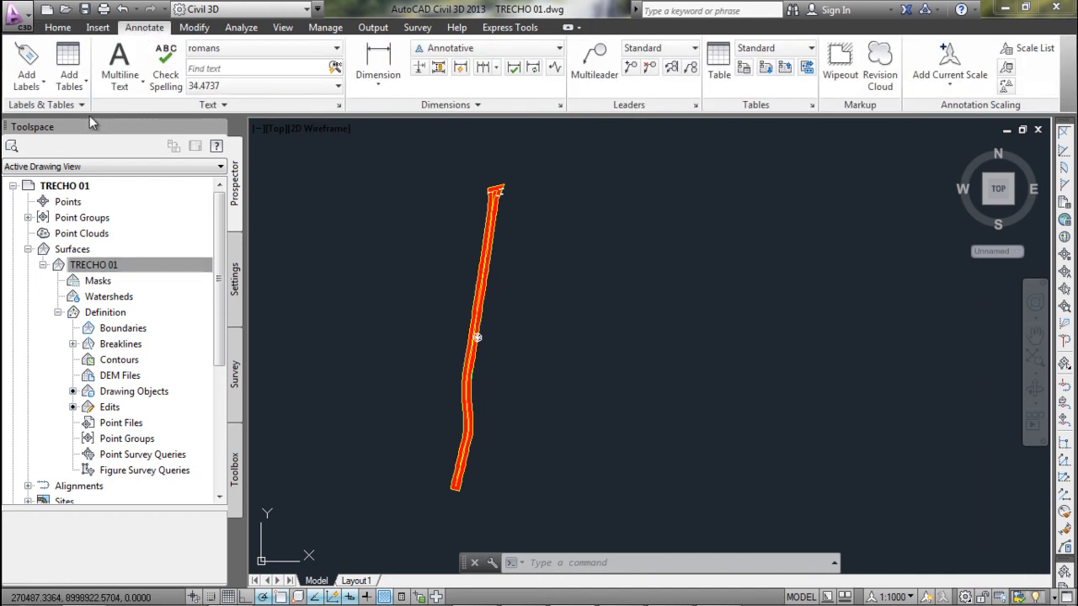
pyautogui.click(69, 69)
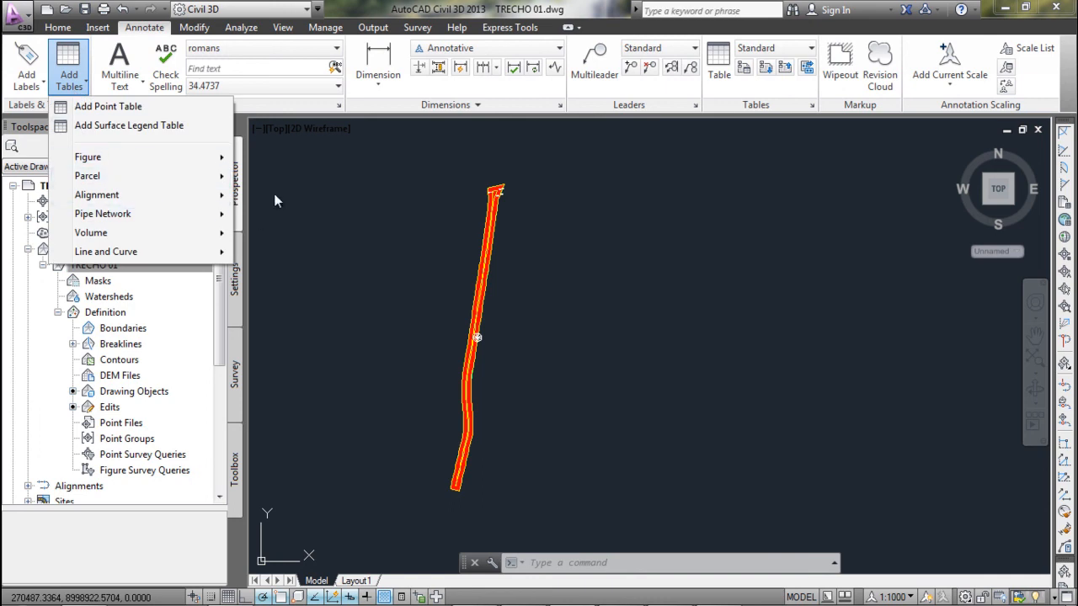
pyautogui.click(178, 274)
pyautogui.click(57, 77)
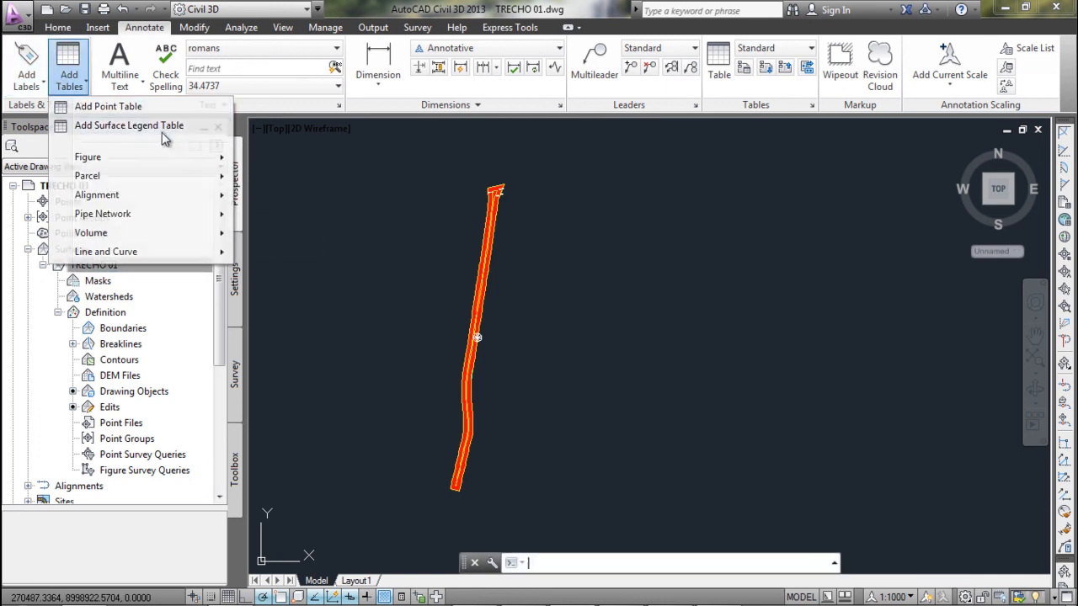
pyautogui.click(163, 133)
pyautogui.click(380, 283)
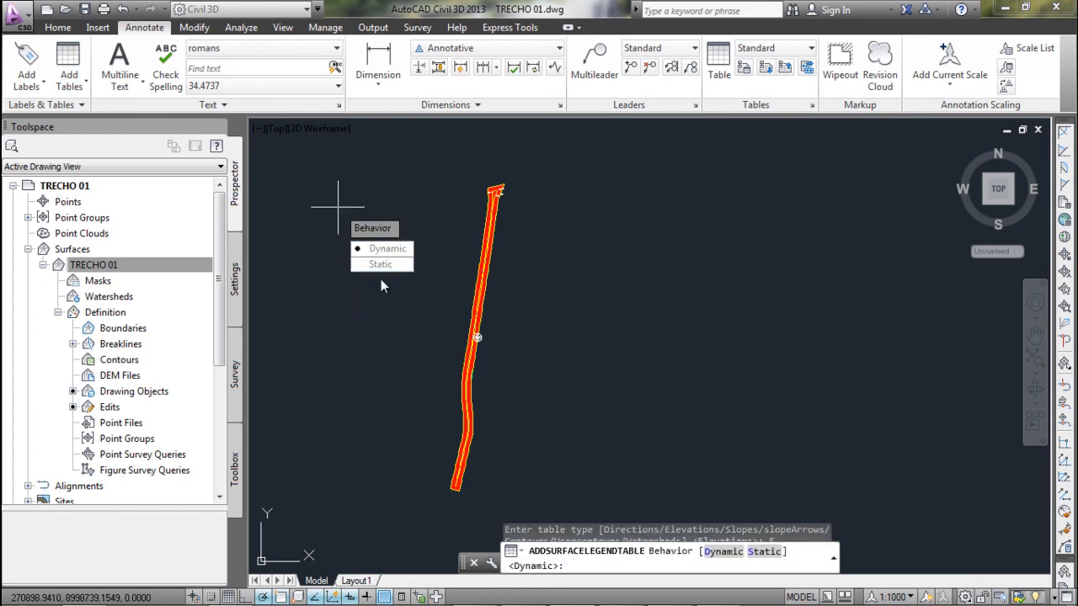
pyautogui.click(385, 249)
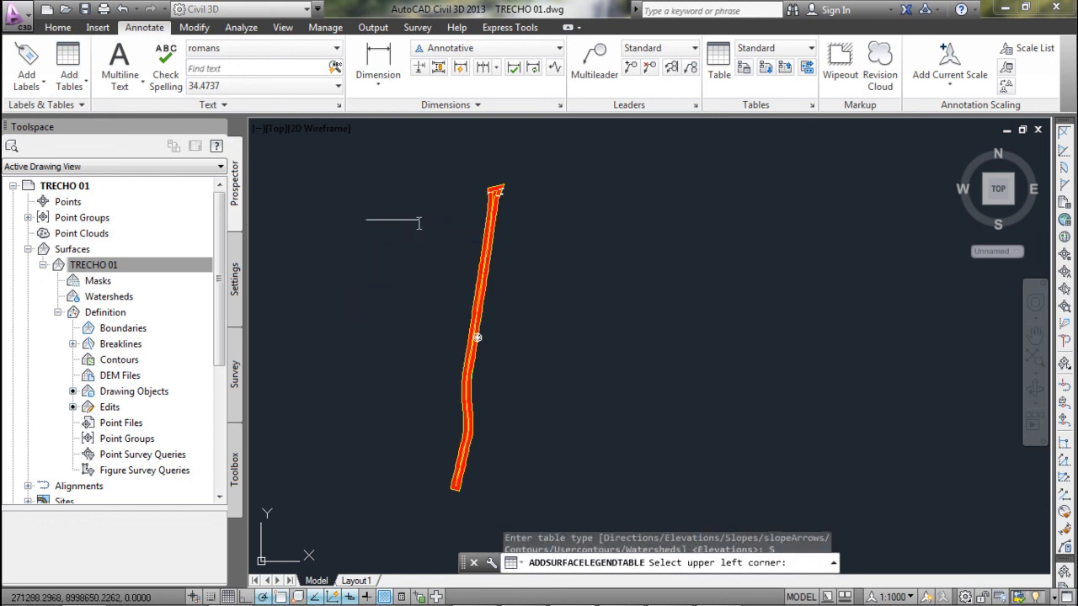
pyautogui.click(636, 258)
pyautogui.scroll(5, 640, 262)
pyautogui.moveTo(498, 246); pyautogui.dragTo(575, 279, button='middle')
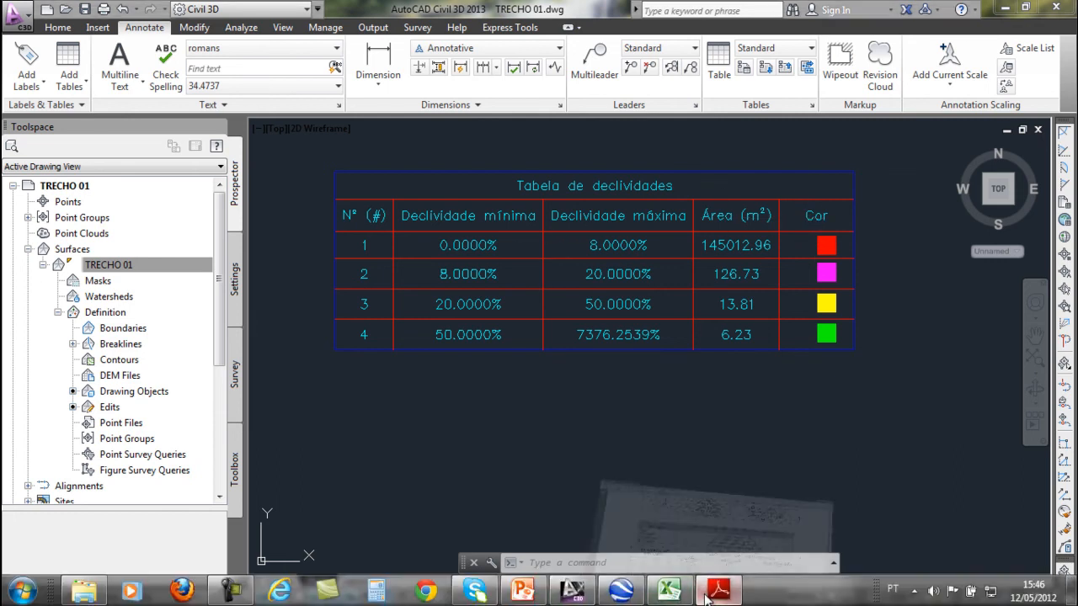
# Check the terrain classification criteria in TABELAS-DNER.pdf in Adobe Reader against the slope legend table in the Civil 3D drawing.
pyautogui.click(706, 595)
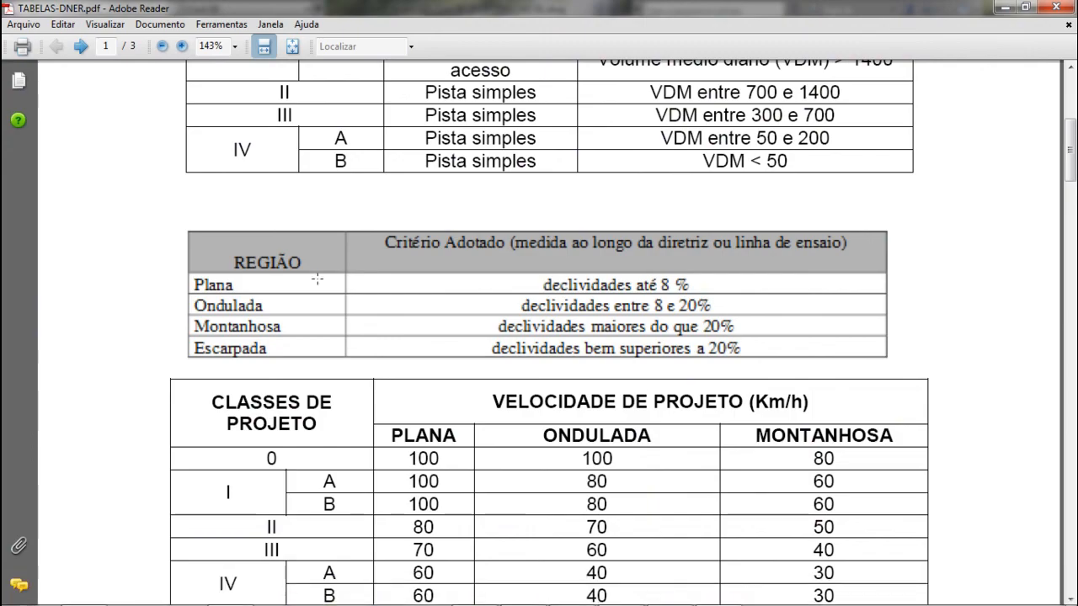
pyautogui.click(720, 593)
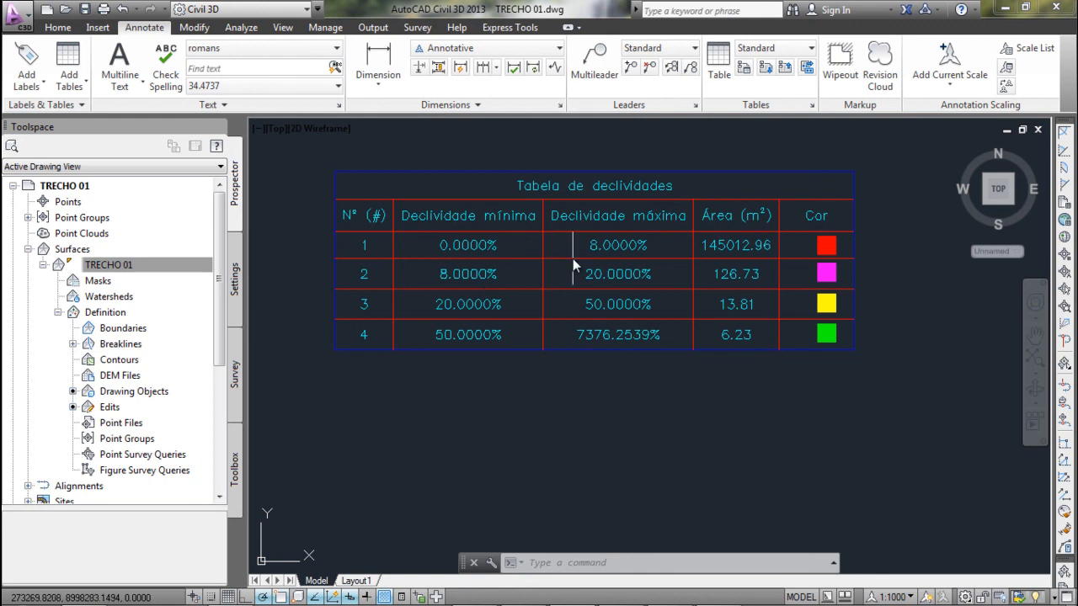
pyautogui.scroll(-8, 573, 266)
pyautogui.moveTo(489, 293)
pyautogui.mouseDown(button='middle')
pyautogui.moveTo(582, 279)
pyautogui.moveTo(595, 288)
pyautogui.mouseUp(button='middle')
pyautogui.scroll(-3, 593, 280)
pyautogui.scroll(2, 593, 281)
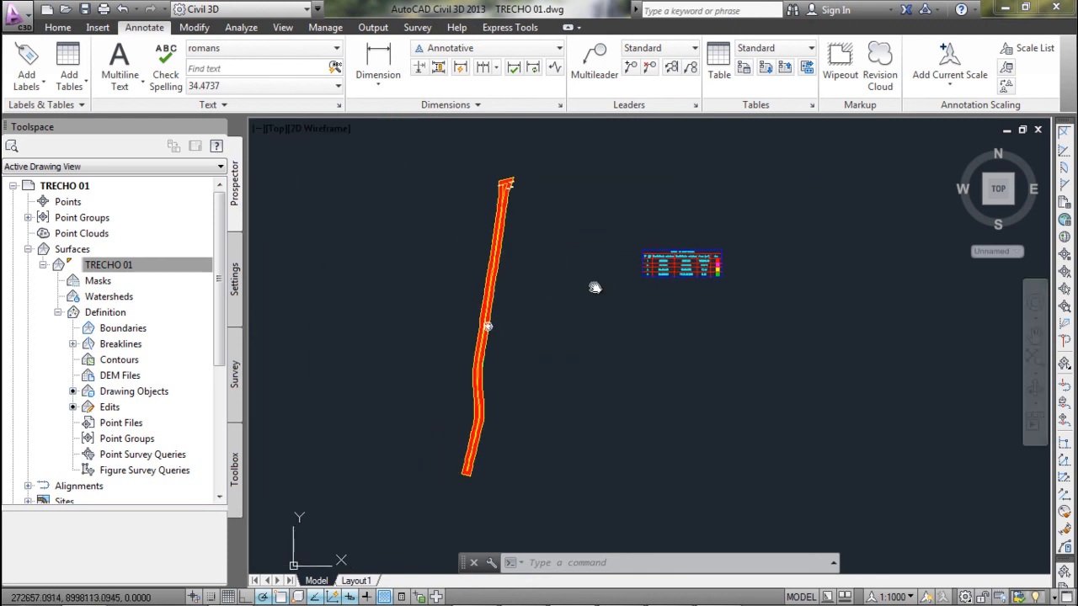
# Save and close the TRECHO 01 drawing.
pyautogui.click(84, 8)
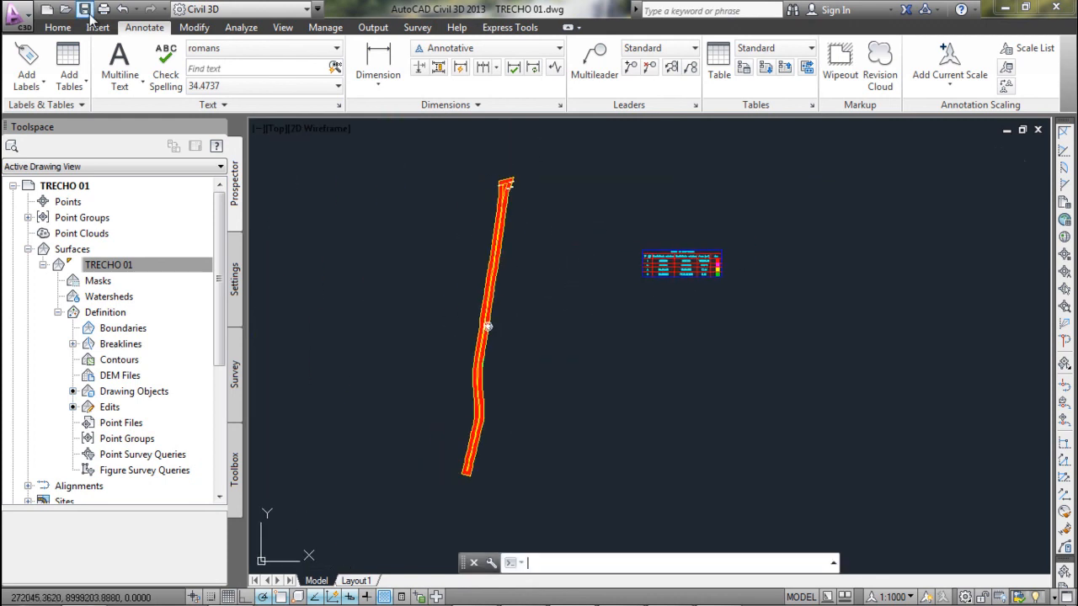
pyautogui.click(1038, 130)
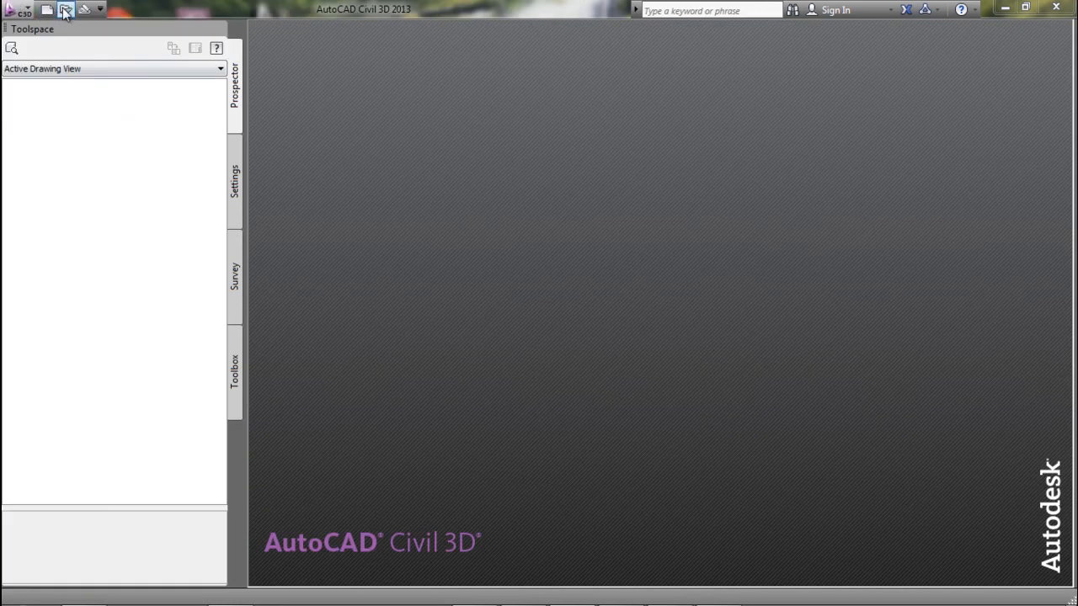
# Open the TRECHO 02 drawing from the Pista simples folder, dismissing the VBA notice, and expand its TRECHO 02 surface.
pyautogui.click(65, 9)
pyautogui.click(493, 210)
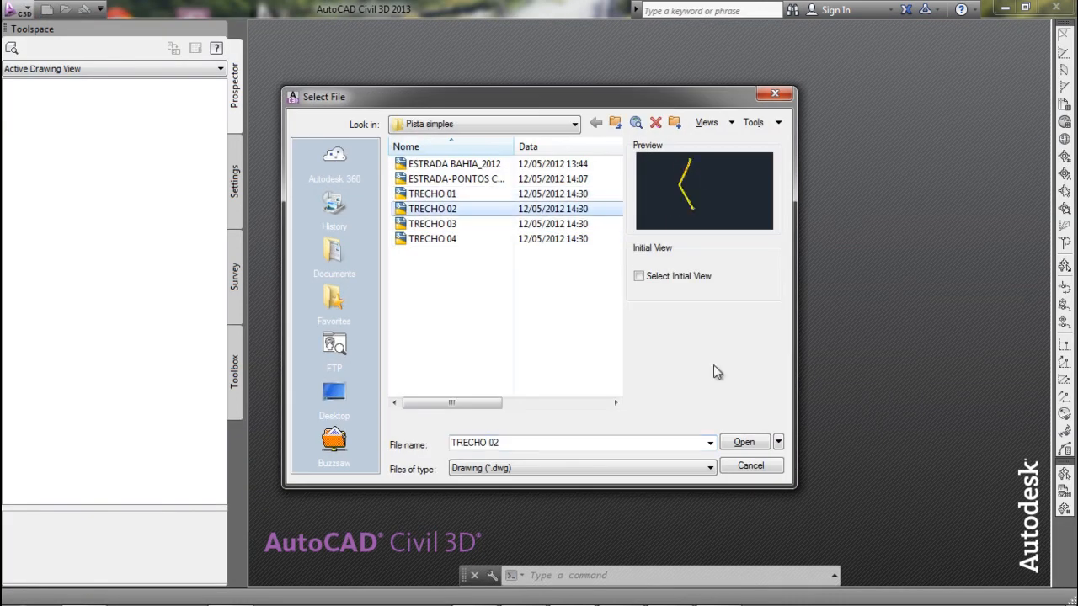
pyautogui.click(750, 449)
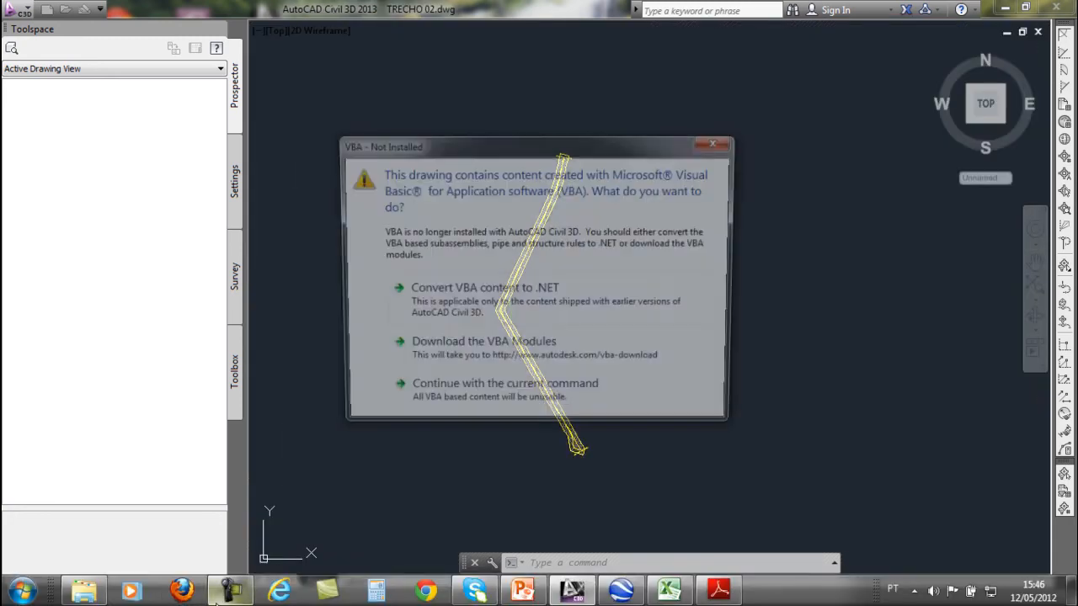
pyautogui.click(369, 375)
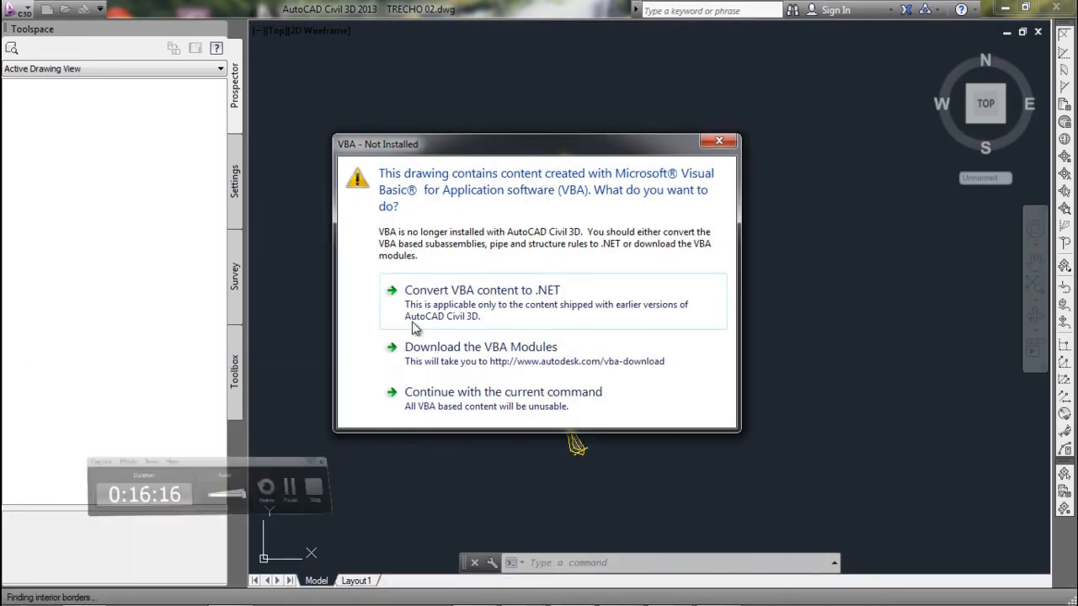
pyautogui.click(715, 142)
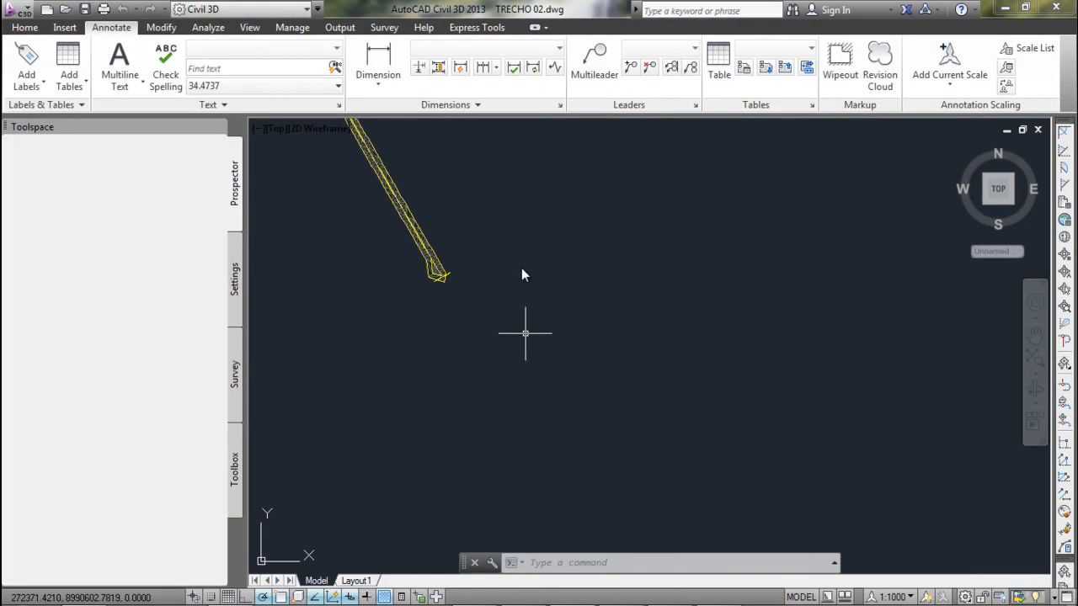
pyautogui.moveTo(479, 229)
pyautogui.mouseDown(button='middle')
pyautogui.moveTo(622, 384)
pyautogui.moveTo(642, 442)
pyautogui.mouseUp(button='middle')
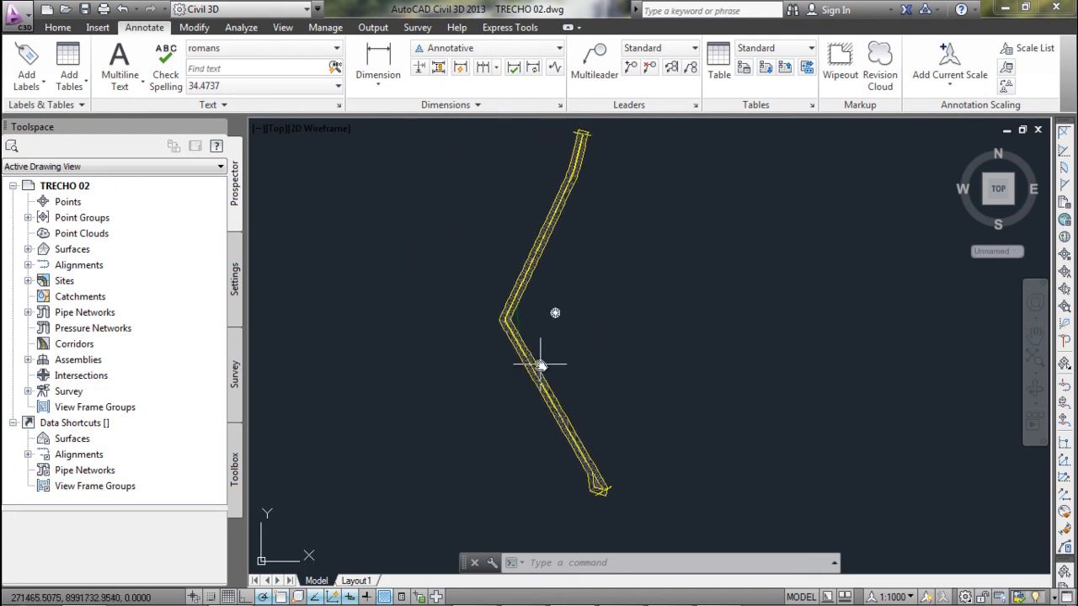
pyautogui.rightClick(72, 255)
pyautogui.click(27, 250)
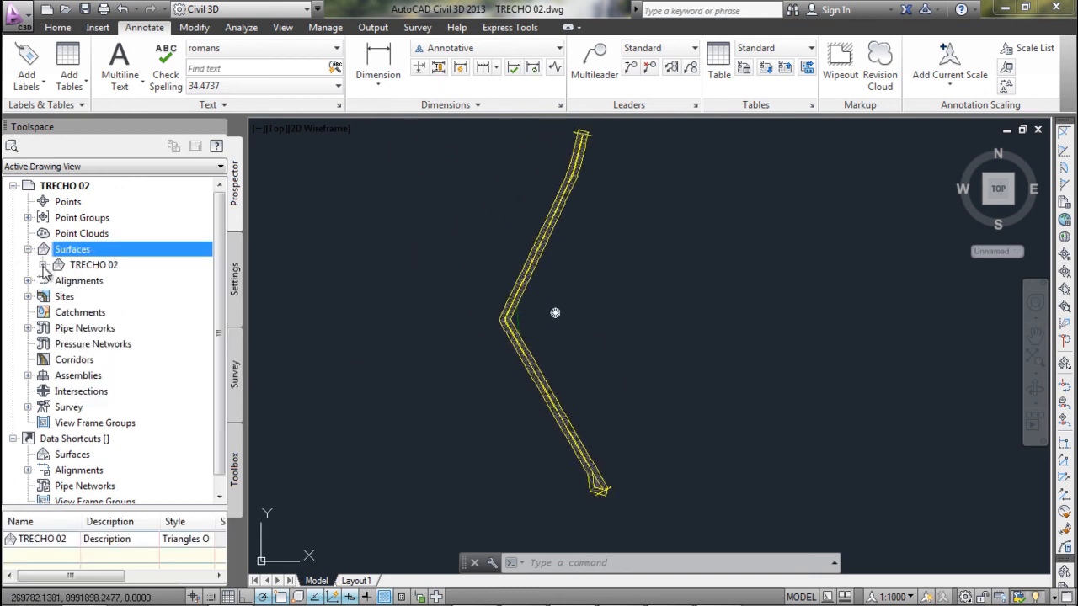
pyautogui.click(43, 265)
pyautogui.rightClick(111, 265)
pyautogui.click(169, 275)
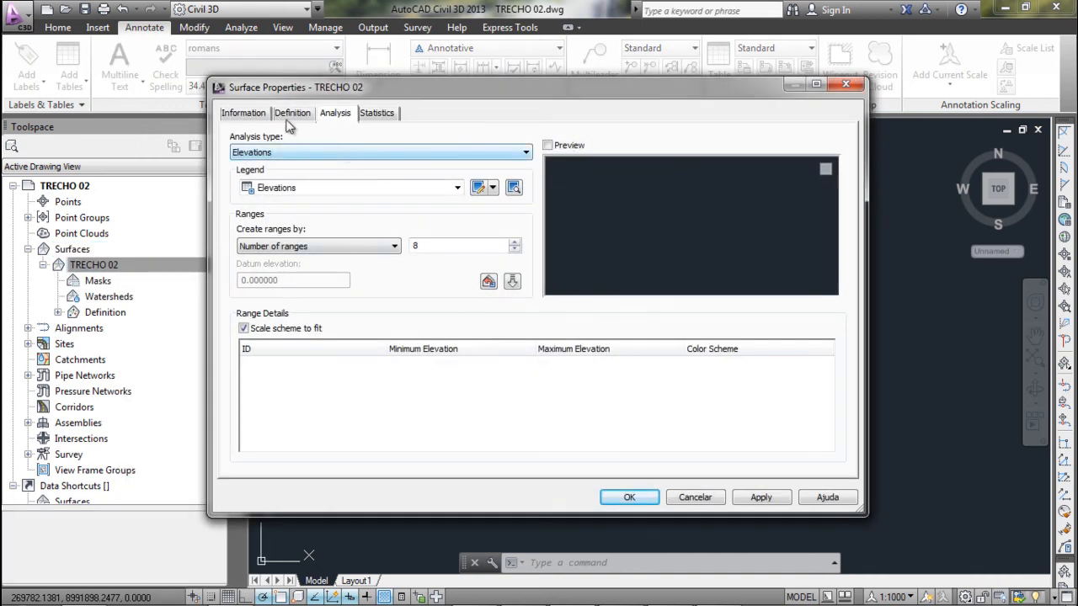
pyautogui.click(256, 115)
pyautogui.click(335, 274)
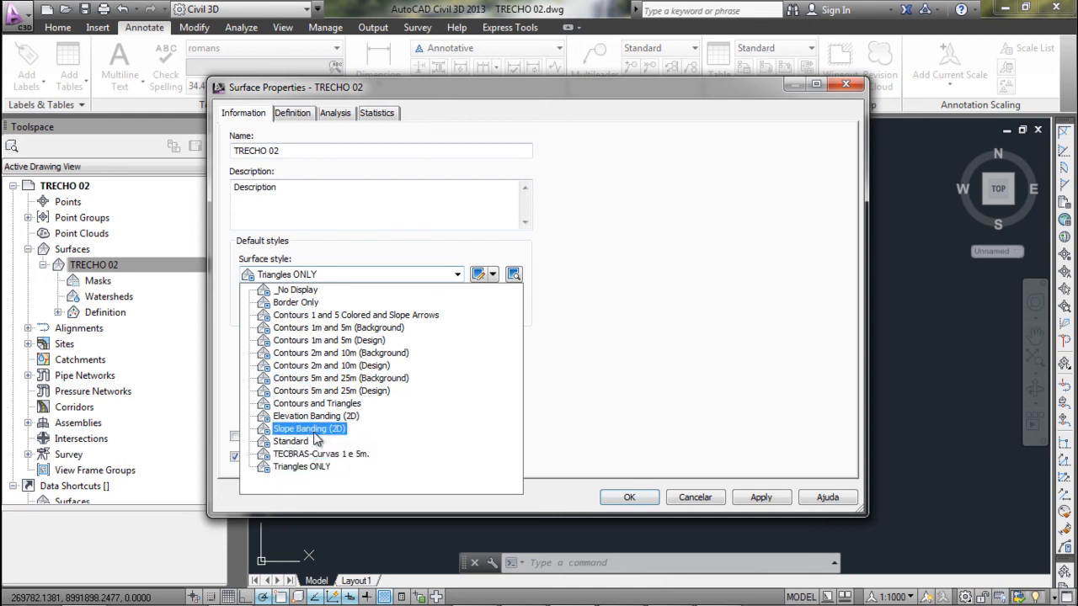
pyautogui.click(341, 429)
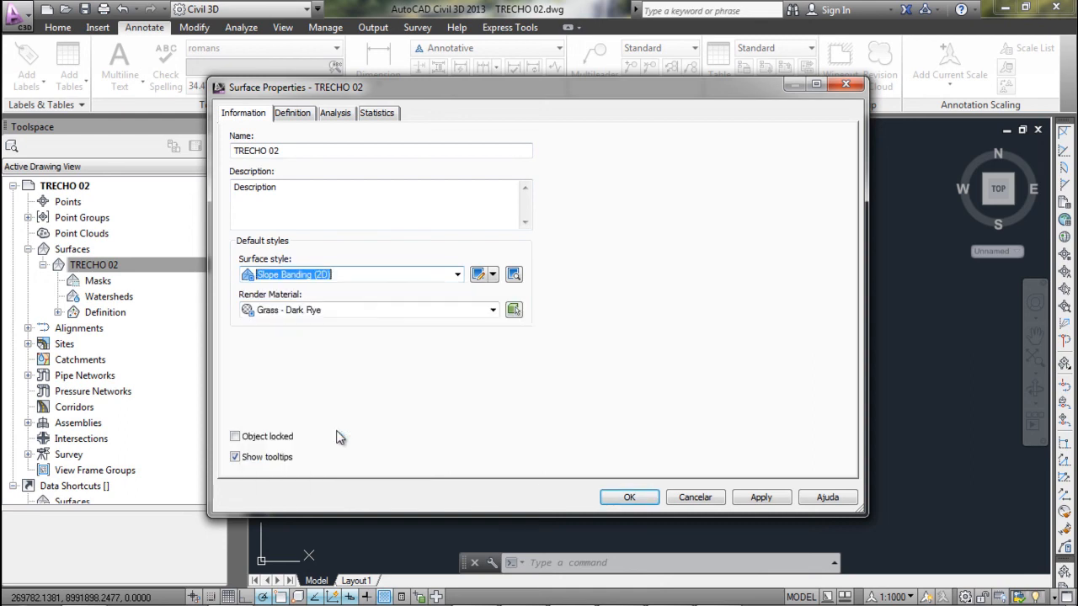
pyautogui.click(477, 274)
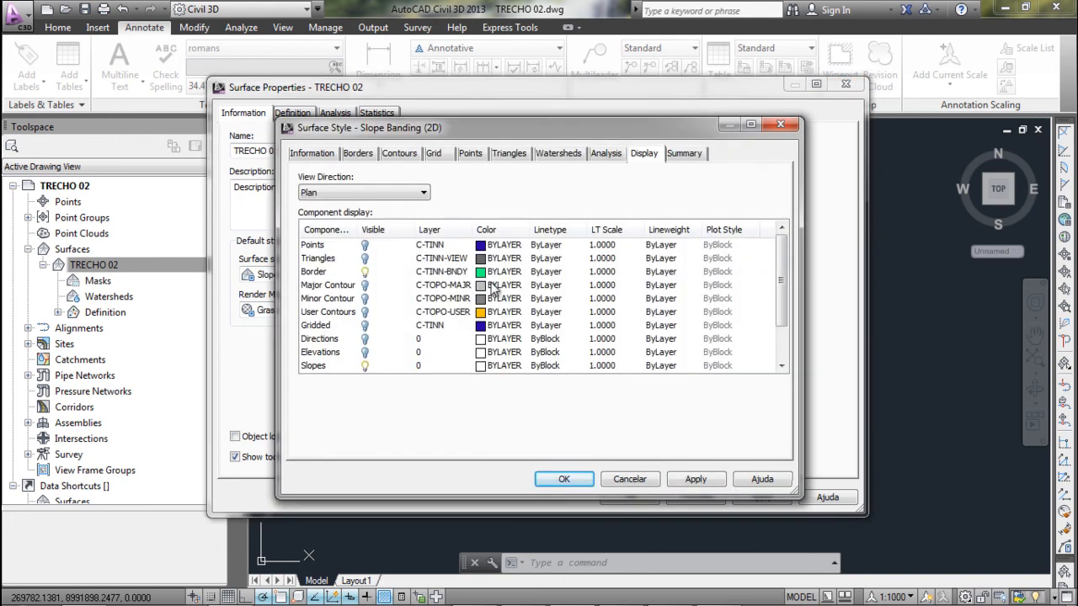
pyautogui.scroll(-1, 785, 271)
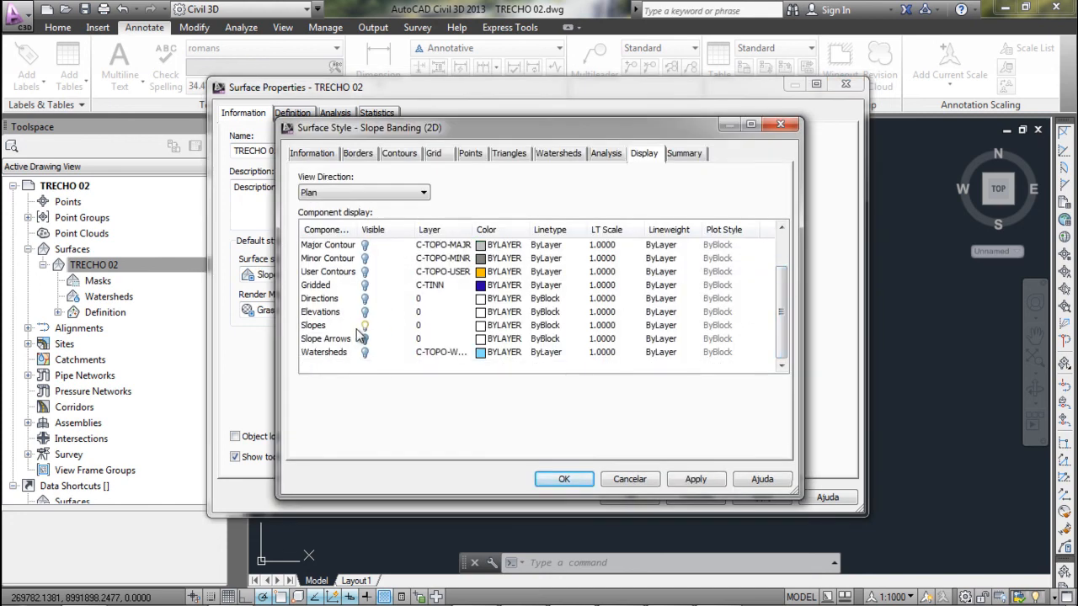
pyautogui.click(543, 483)
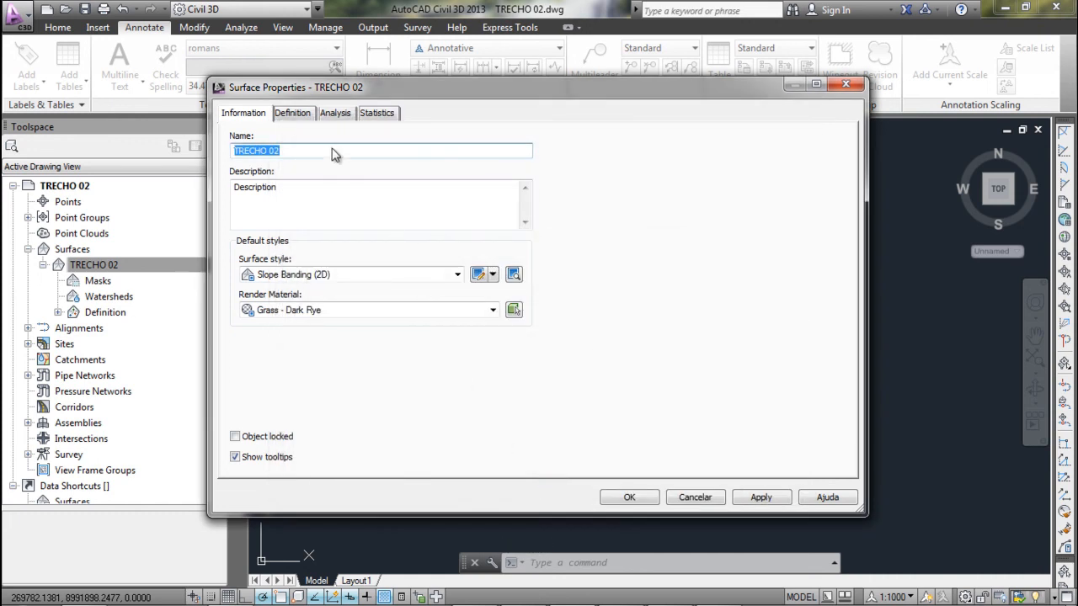
pyautogui.click(335, 113)
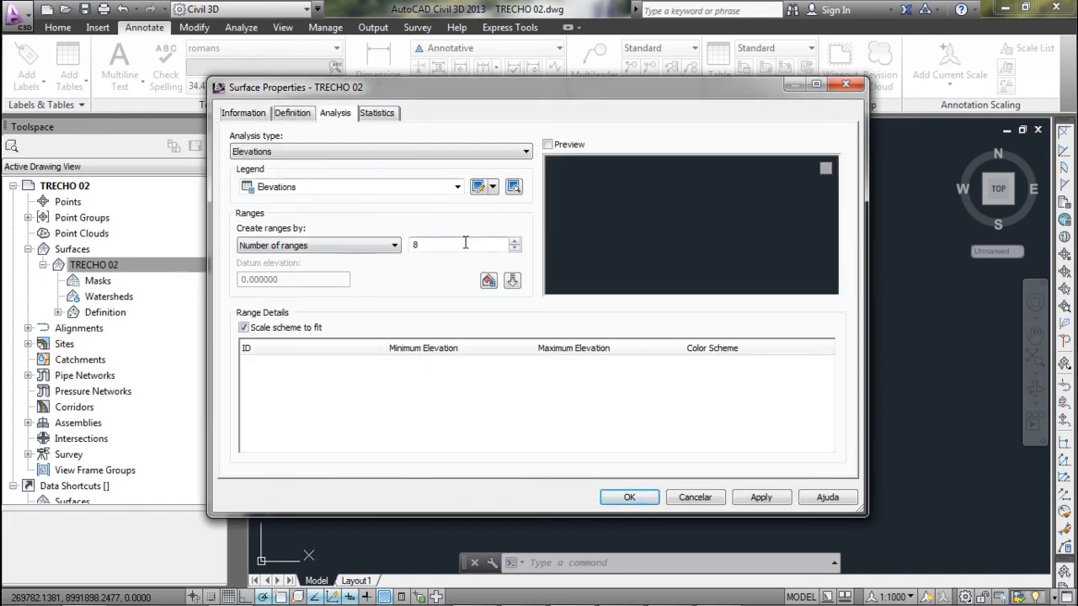
pyautogui.click(454, 188)
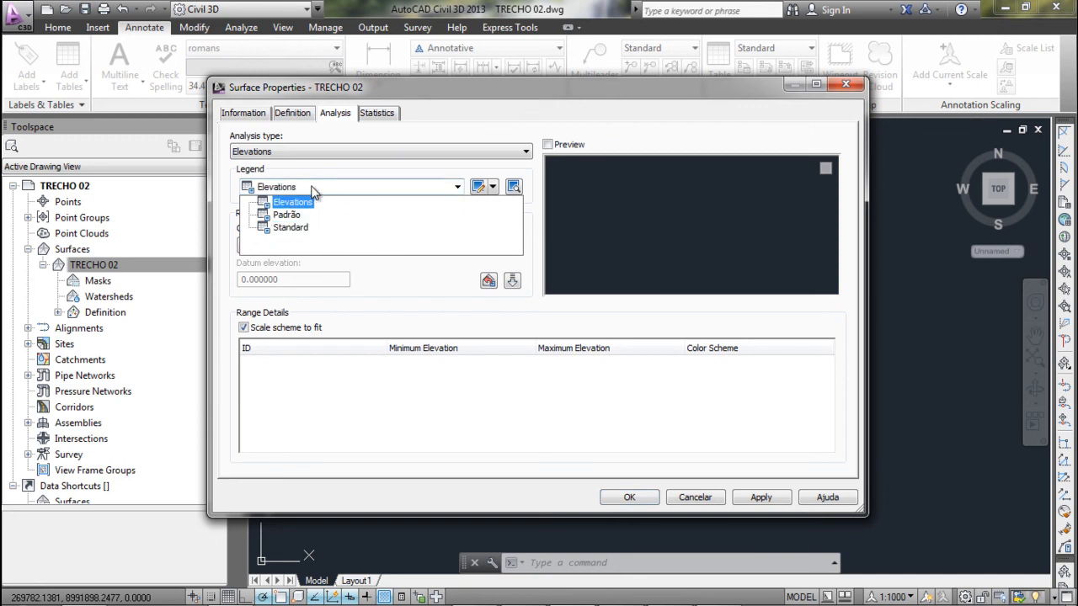
pyautogui.press('Escape')
pyautogui.press('Escape')
# Set the TRECHO 02 surface's analysis to Slopes with the TABELA DE DECLIVIDADES legend and generate 3 ranges.
pyautogui.rightClick(93, 270)
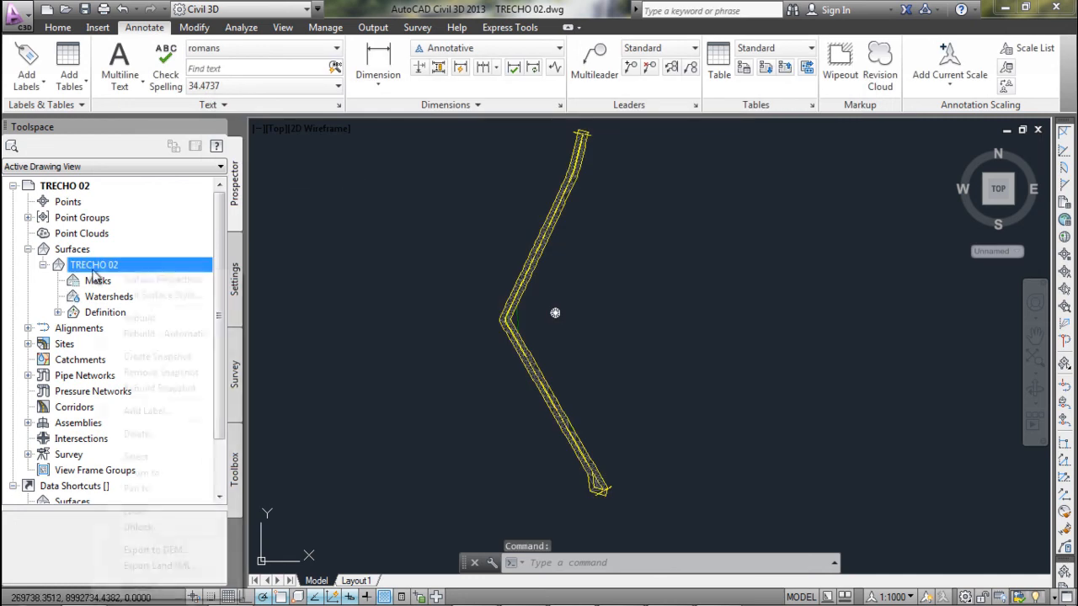
pyautogui.click(168, 280)
pyautogui.click(299, 152)
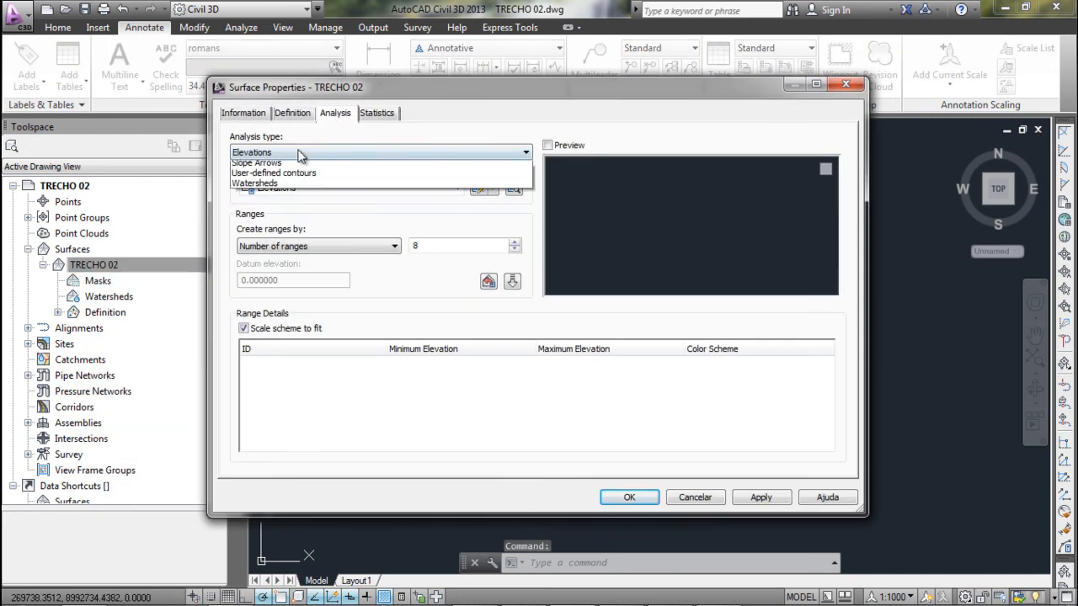
pyautogui.click(269, 194)
pyautogui.click(299, 188)
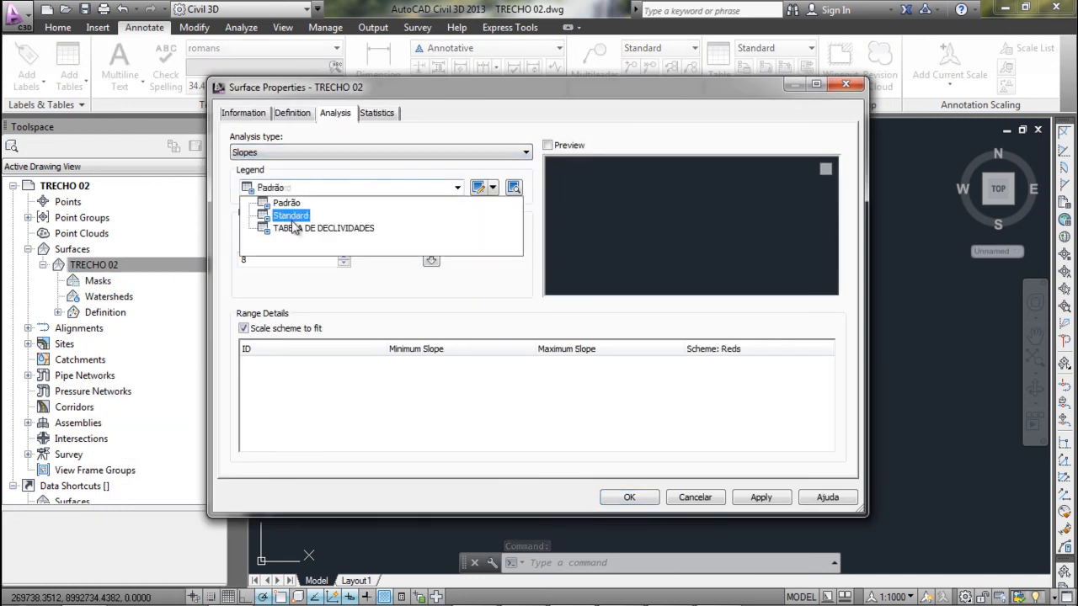
pyautogui.click(295, 229)
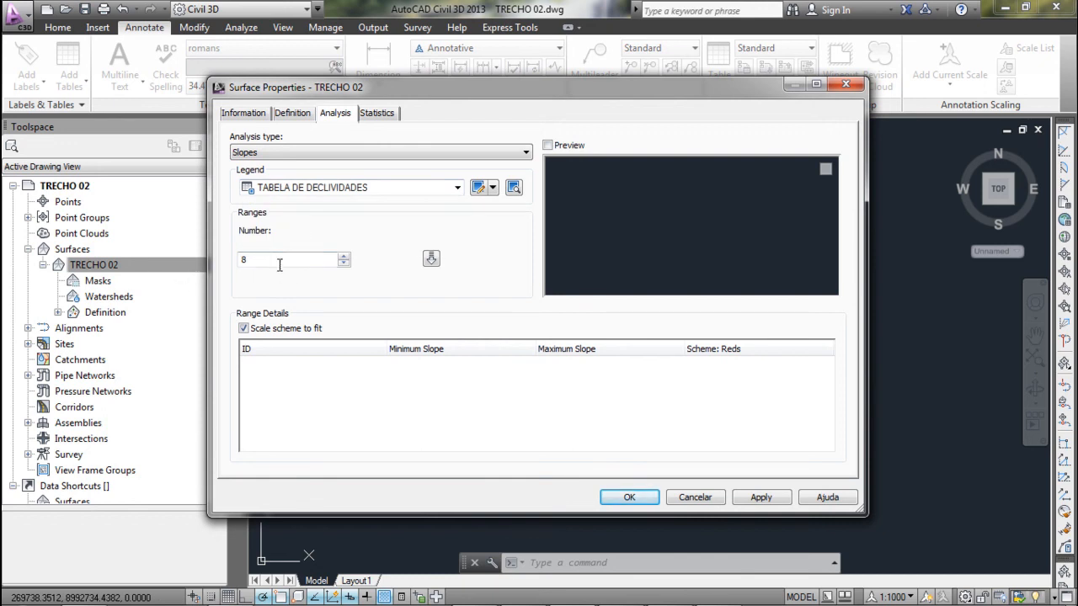
pyautogui.write('3')
pyautogui.click(434, 258)
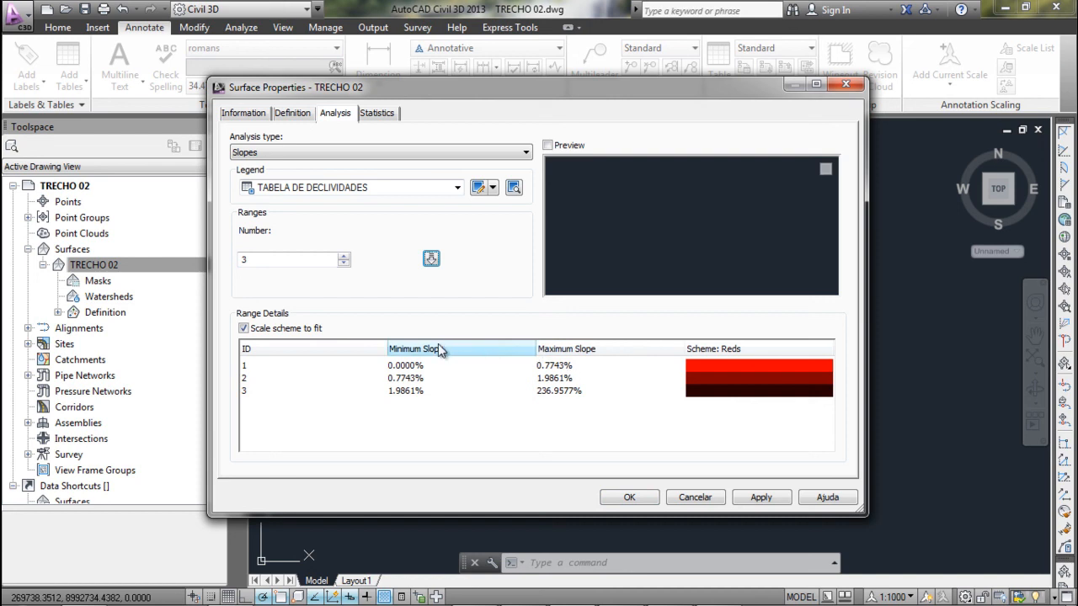
# Set the first slope range's maximum to 8% and the second range to run from 8% to 20%.
pyautogui.click(547, 367)
pyautogui.click(579, 364)
pyautogui.write('8')
pyautogui.click(463, 382)
pyautogui.click(436, 378)
pyautogui.write('8')
pyautogui.click(549, 379)
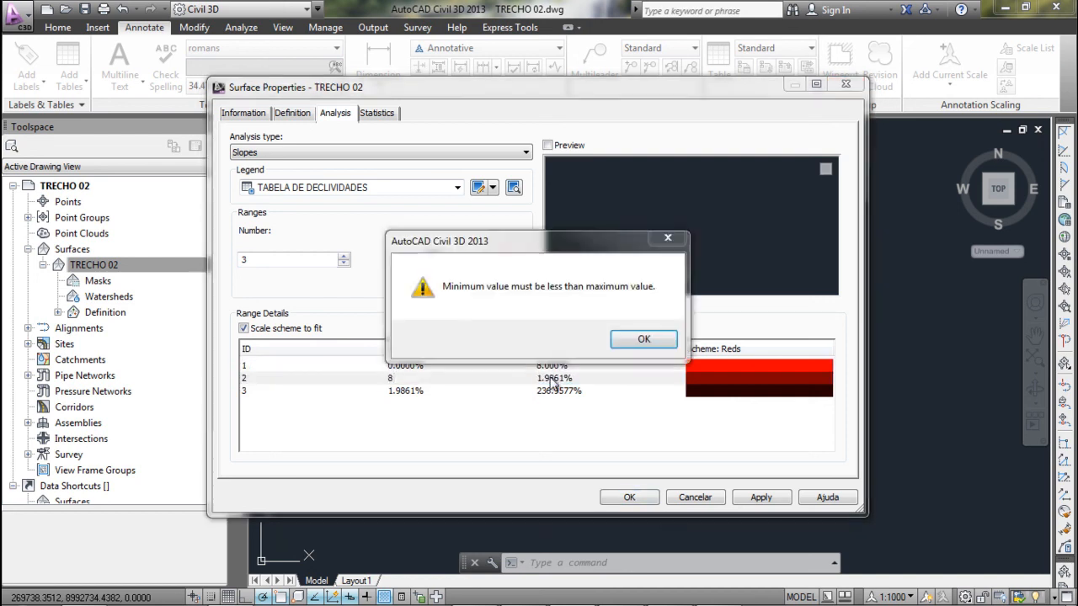
pyautogui.click(644, 338)
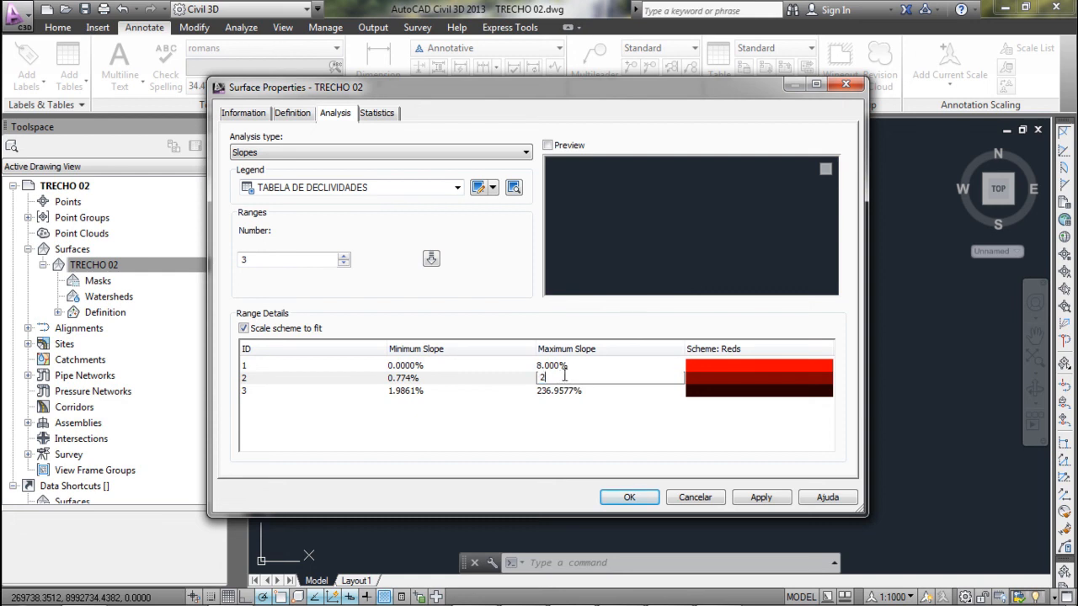
pyautogui.click(473, 378)
pyautogui.write('8')
# Set the third slope range's minimum to 20% and accept the surface analysis settings.
pyautogui.click(451, 398)
pyautogui.click(447, 399)
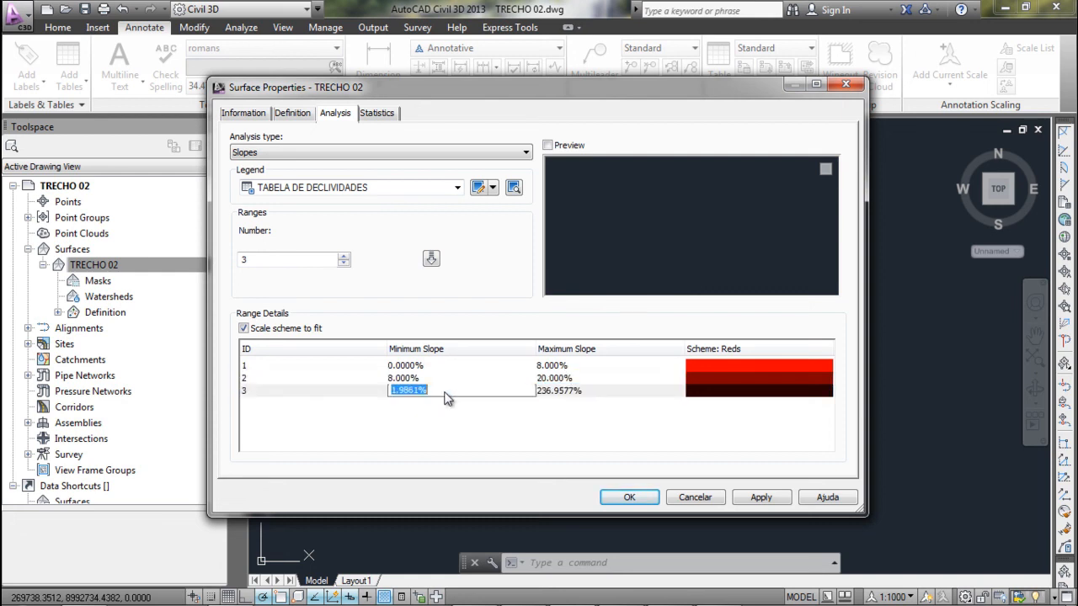
pyautogui.click(623, 391)
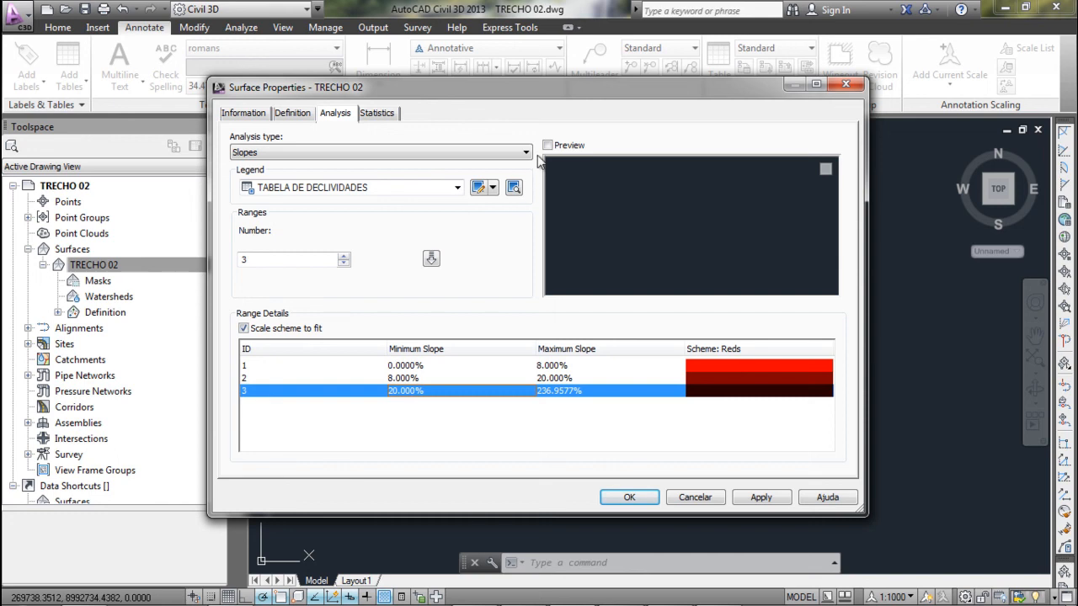
pyautogui.click(635, 495)
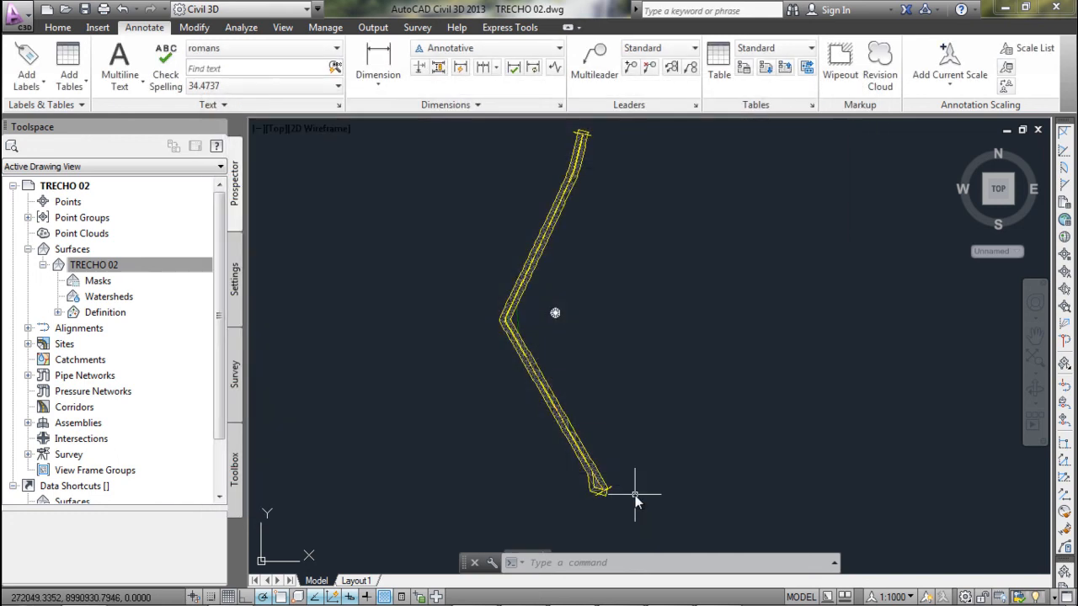
# Change the TRECHO 02 surface style to Slope Banding (2D).
pyautogui.rightClick(510, 309)
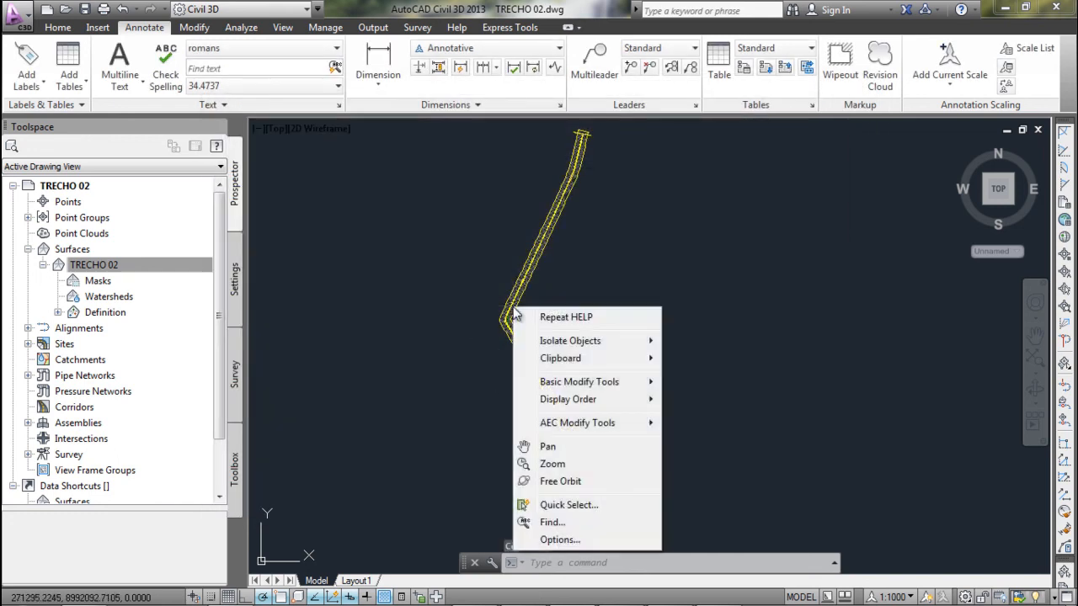
pyautogui.click(511, 309)
pyautogui.press('Escape')
pyautogui.scroll(5, 509, 311)
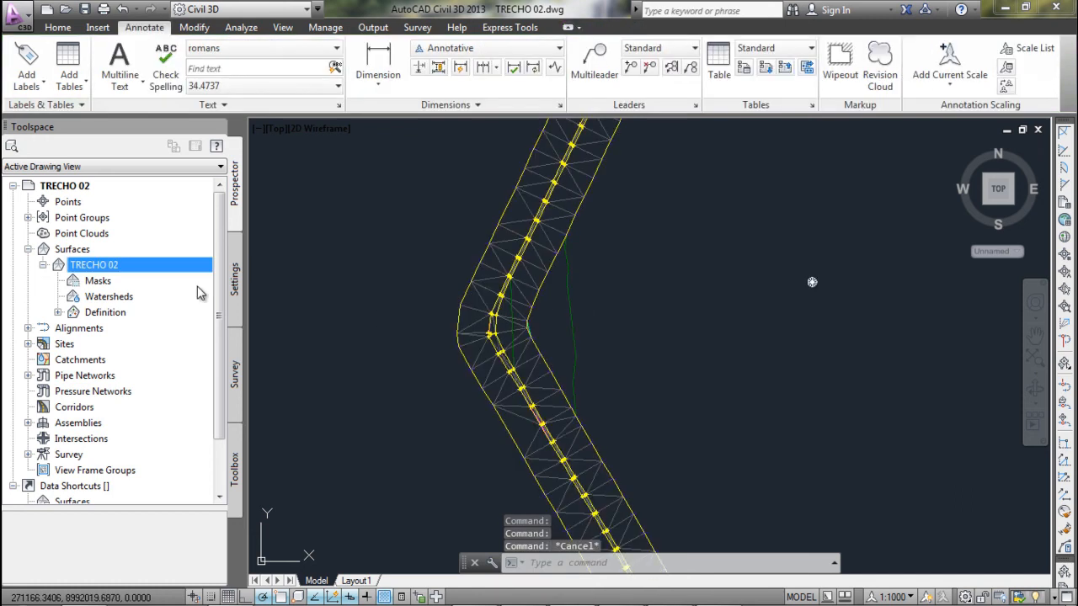
pyautogui.rightClick(150, 250)
pyautogui.rightClick(150, 267)
pyautogui.click(202, 279)
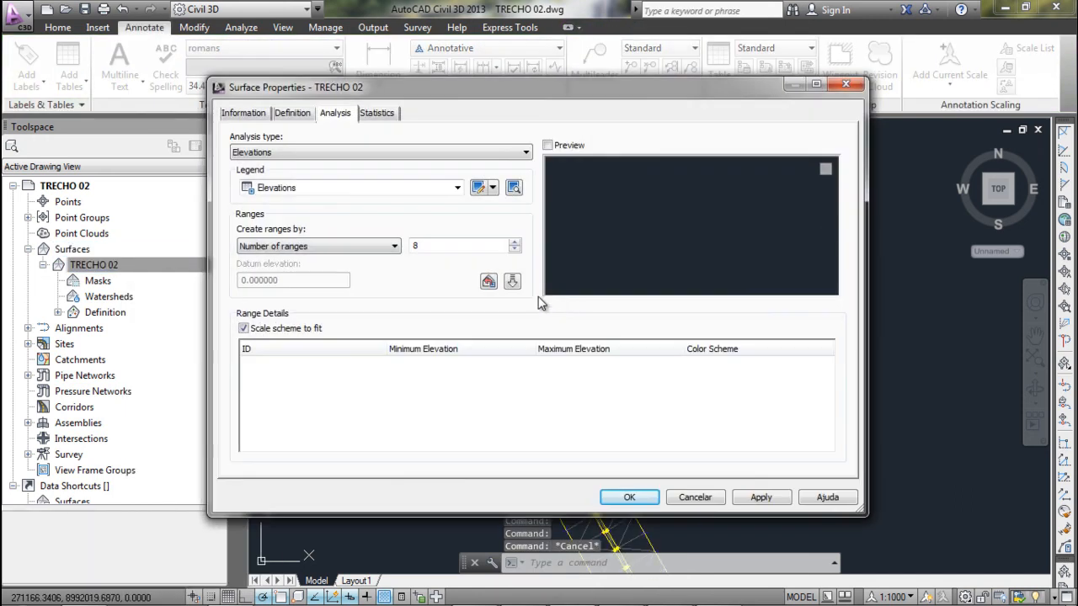
pyautogui.click(227, 115)
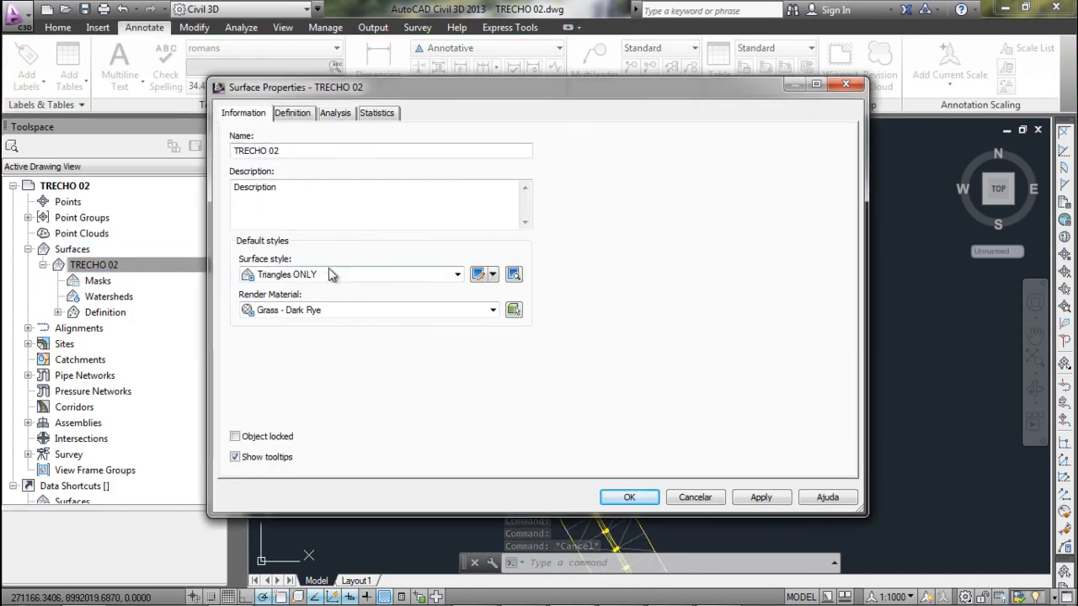
pyautogui.click(396, 276)
pyautogui.click(308, 429)
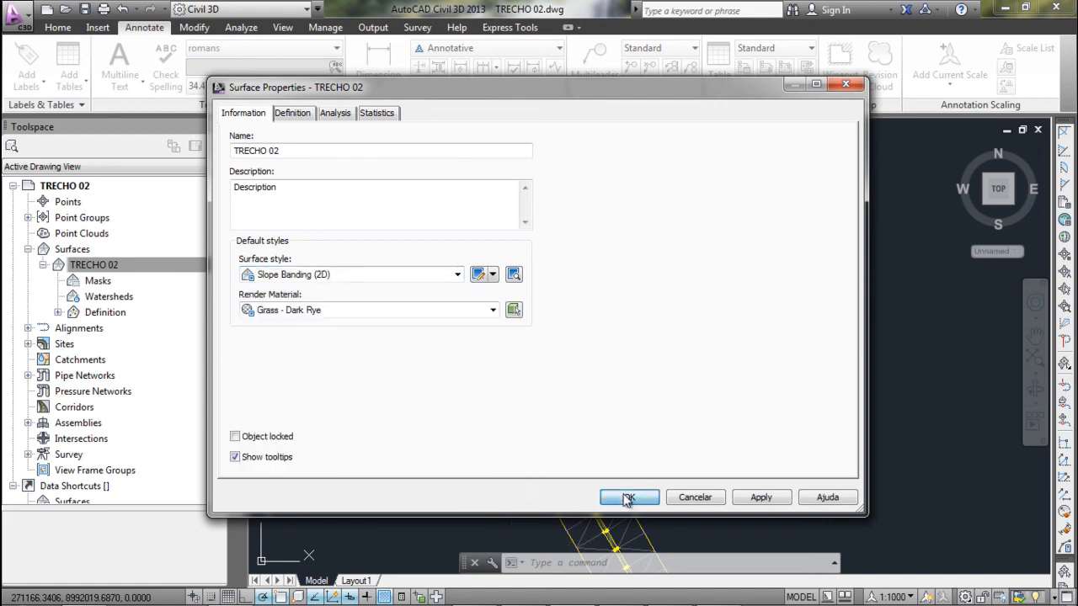
pyautogui.click(627, 497)
# Add a dynamic Slopes surface legend table in the empty area east of the TRECHO 02 road strip.
pyautogui.scroll(-4, 548, 373)
pyautogui.moveTo(585, 390); pyautogui.dragTo(518, 366, button='middle')
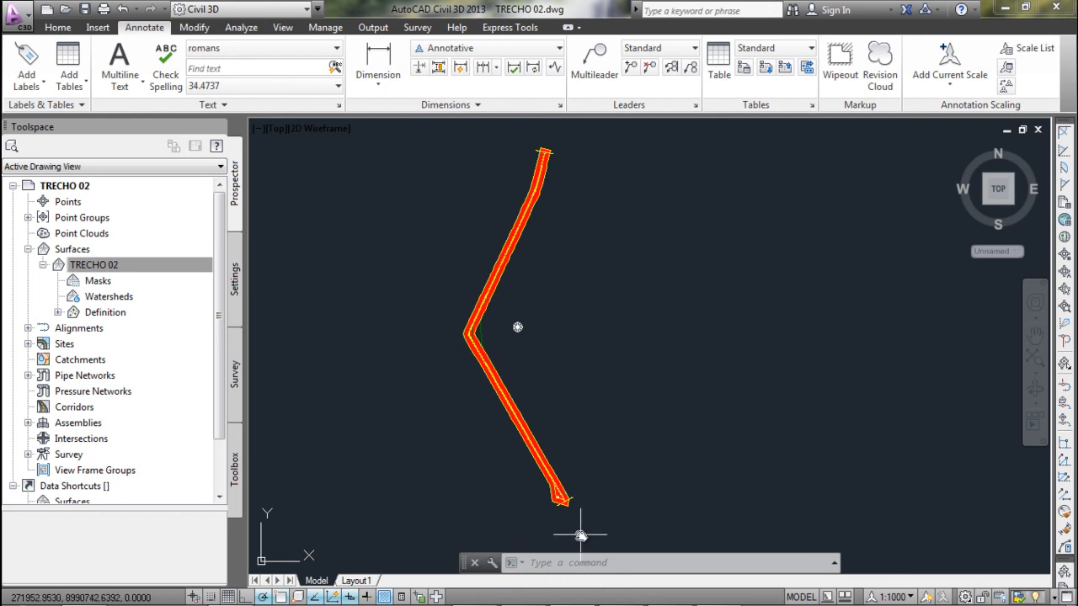
pyautogui.moveTo(644, 402); pyautogui.dragTo(631, 409, button='middle')
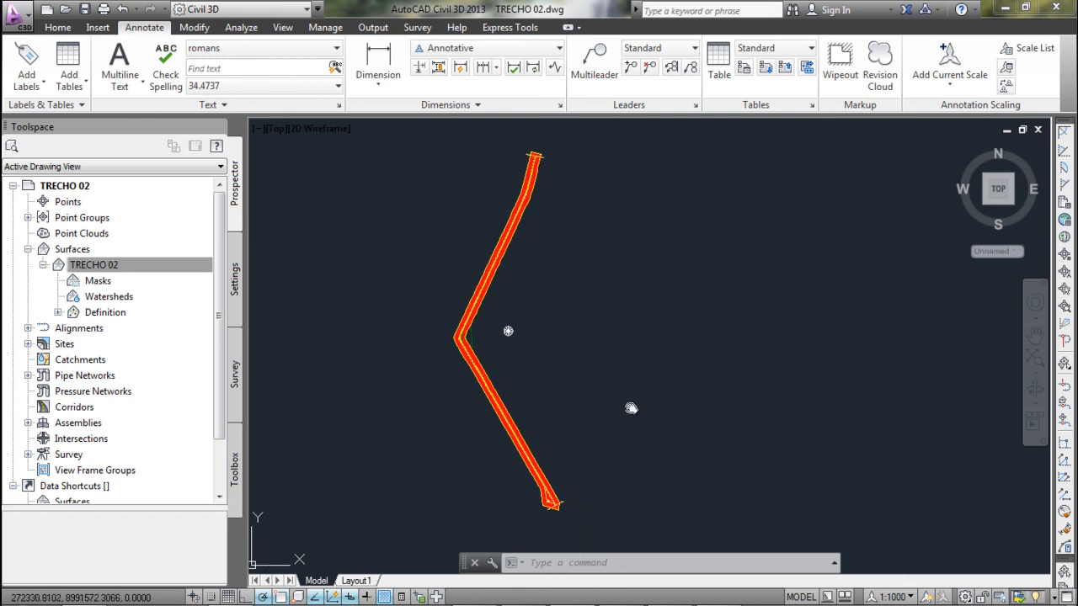
pyautogui.click(84, 93)
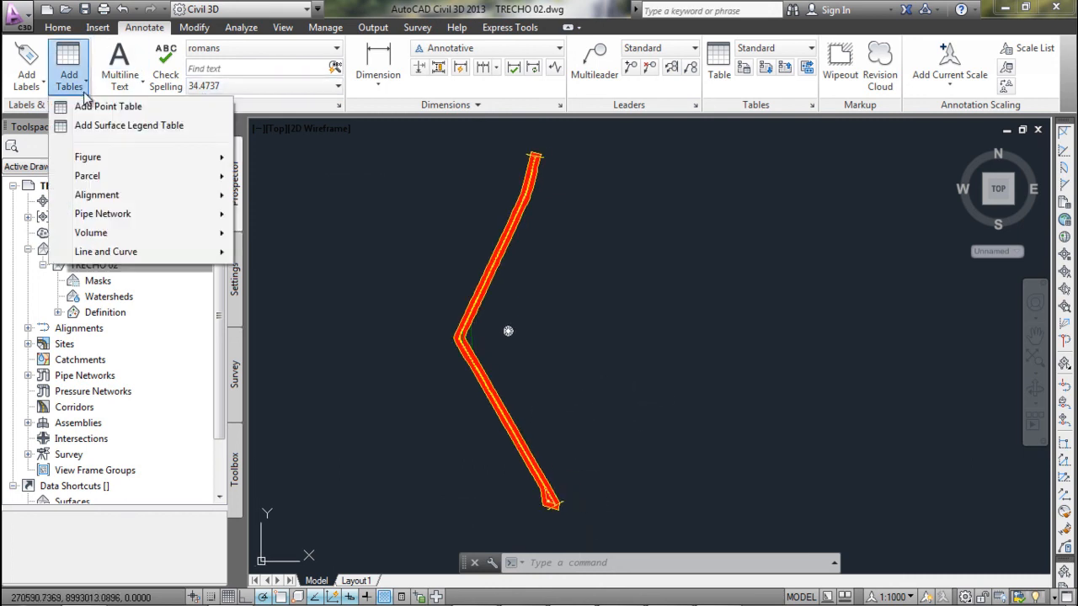
pyautogui.click(139, 126)
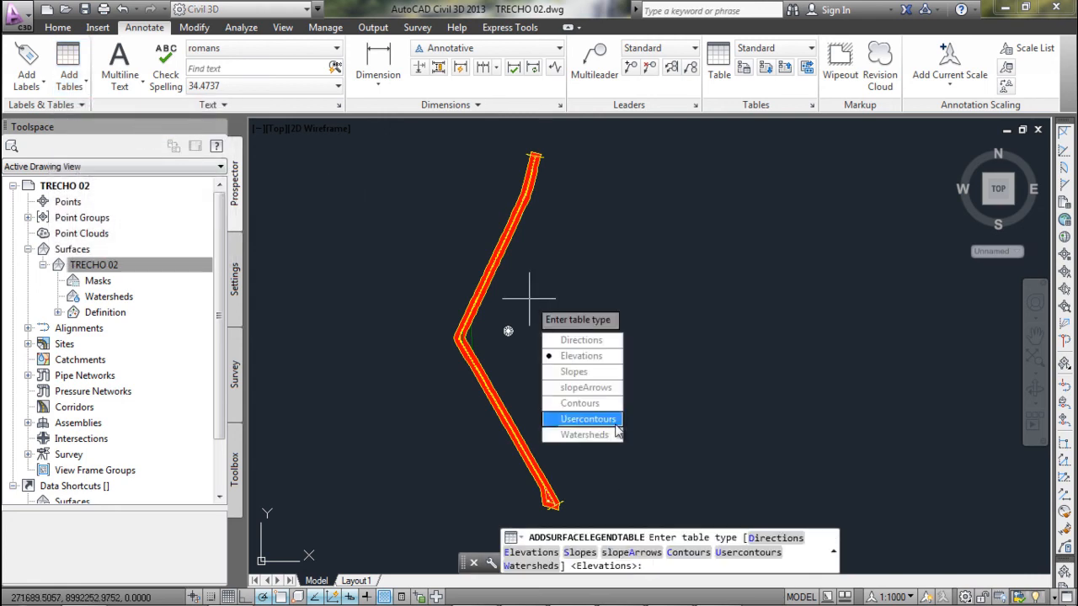
pyautogui.click(581, 371)
pyautogui.click(562, 345)
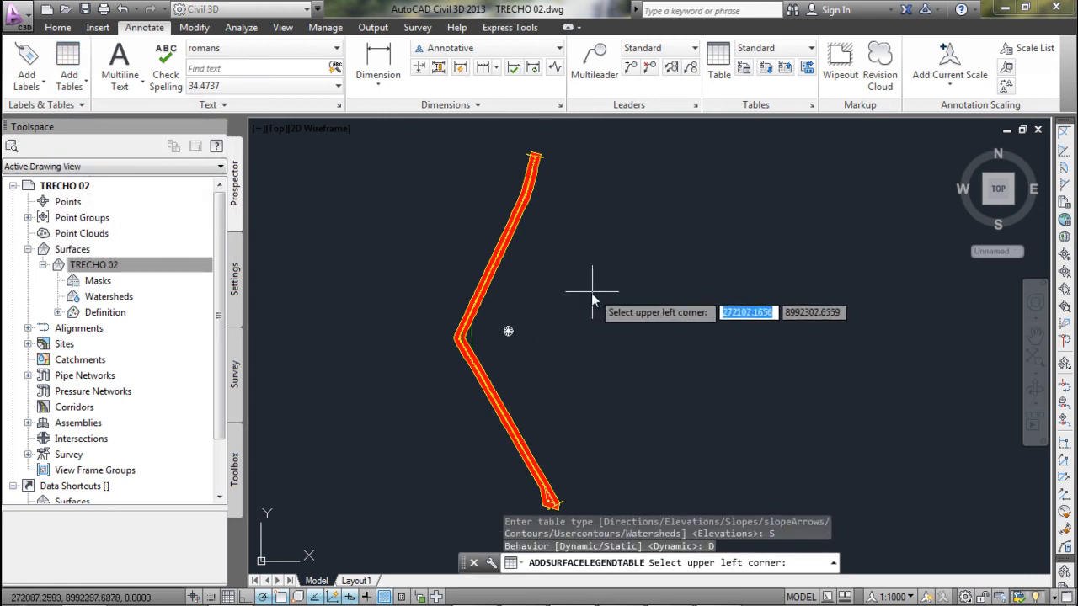
pyautogui.click(591, 294)
pyautogui.scroll(5, 607, 327)
pyautogui.click(572, 219)
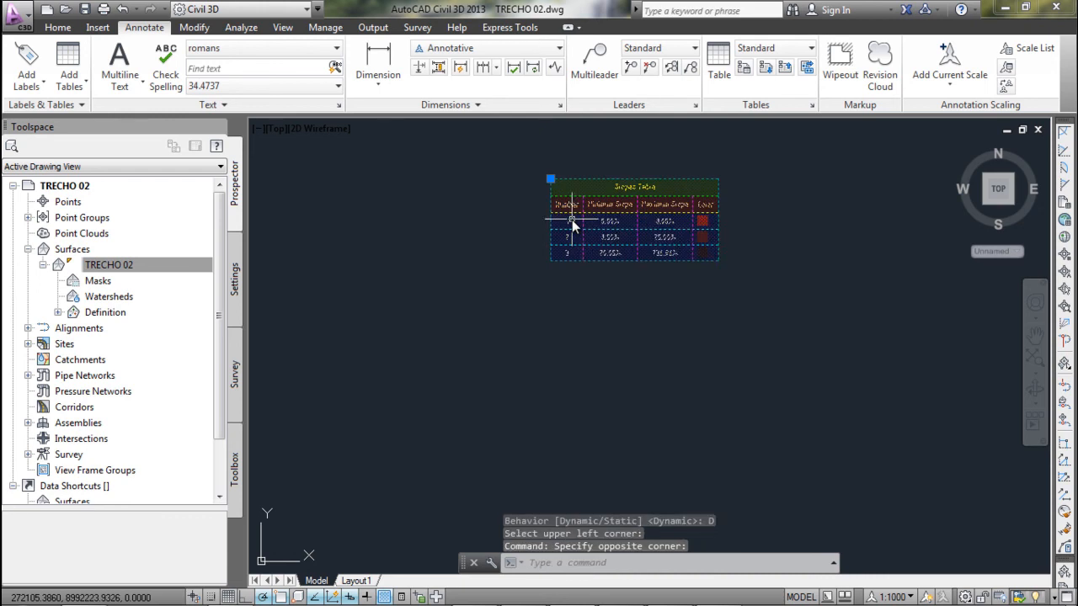
pyautogui.press('Escape')
# Apply the TABELA DE DECLIVIDADES table style to the new slopes legend table.
pyautogui.moveTo(598, 216); pyautogui.dragTo(558, 295, button='middle')
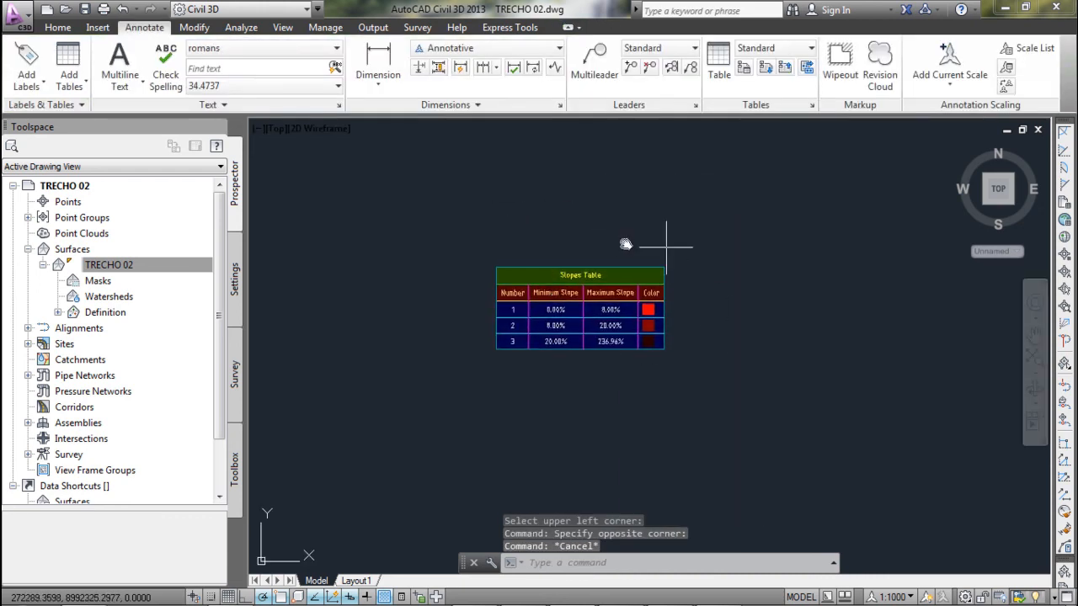
pyautogui.click(608, 275)
pyautogui.rightClick(608, 277)
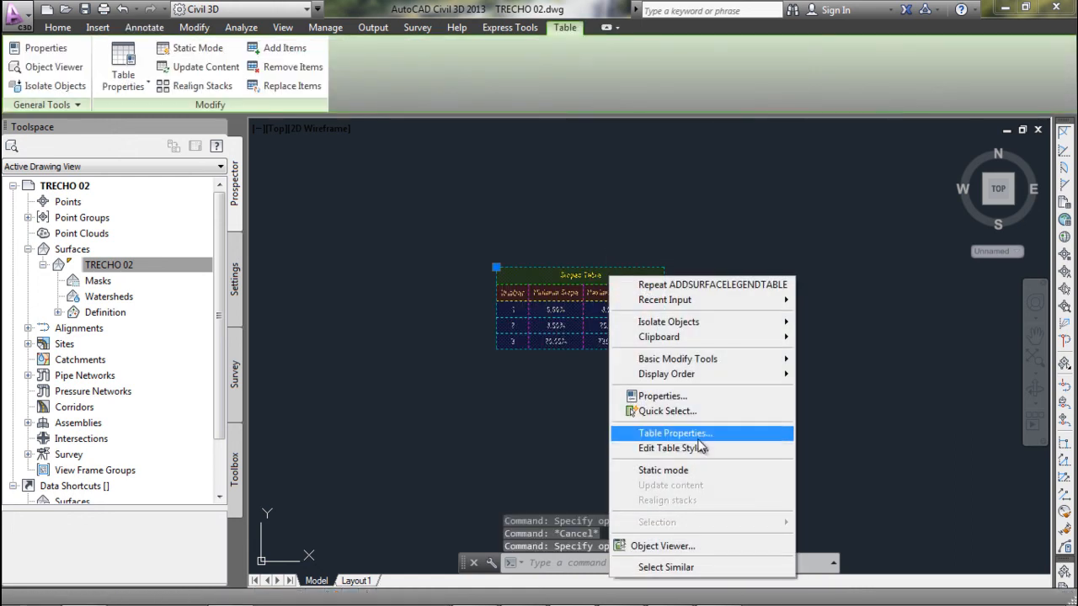
pyautogui.click(680, 433)
pyautogui.click(476, 207)
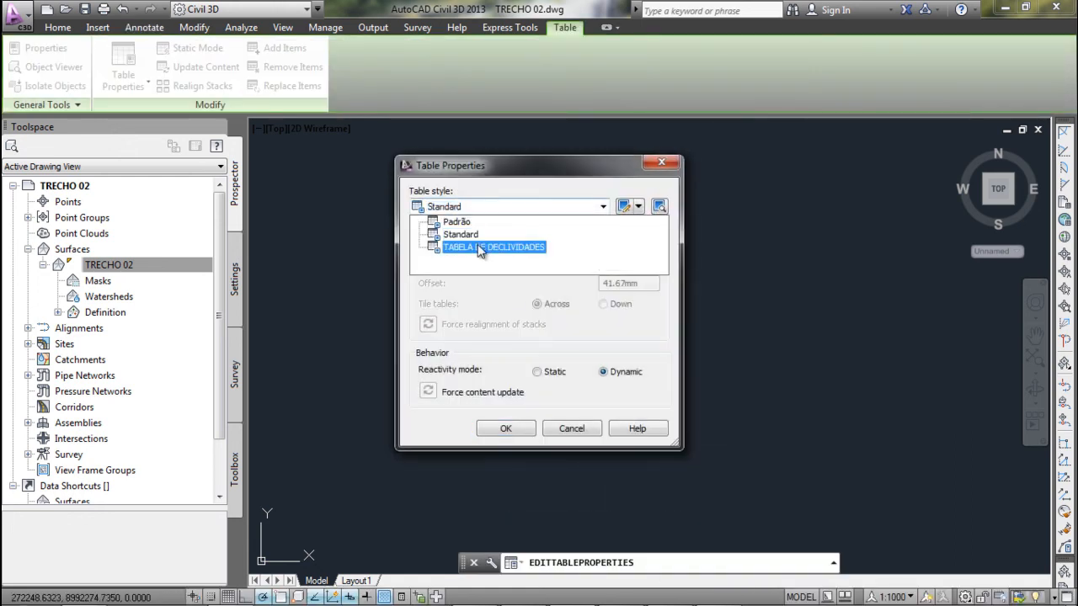
pyautogui.click(480, 247)
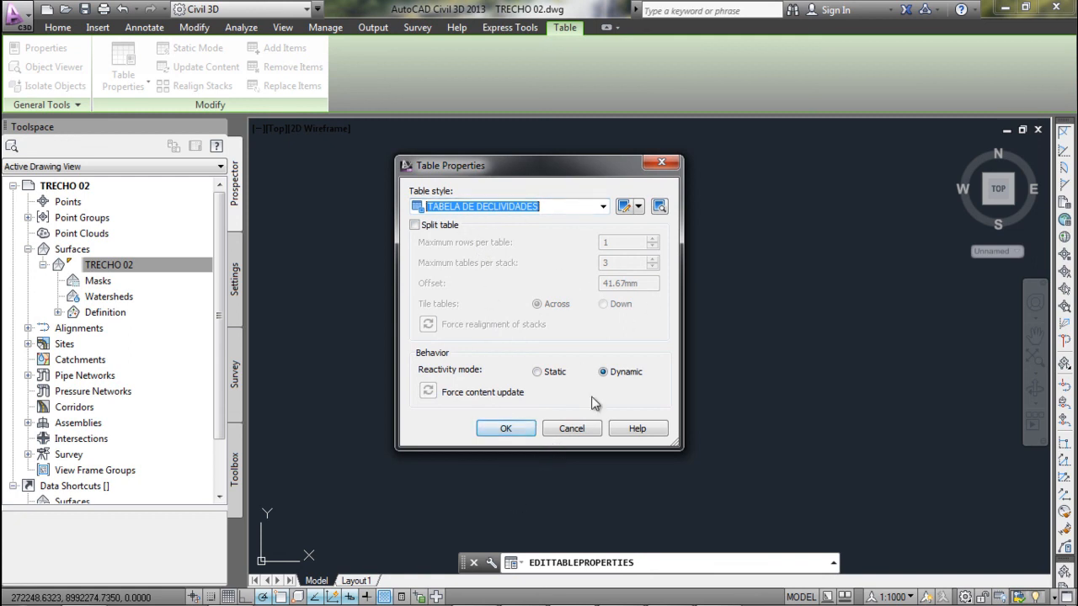
pyautogui.click(508, 429)
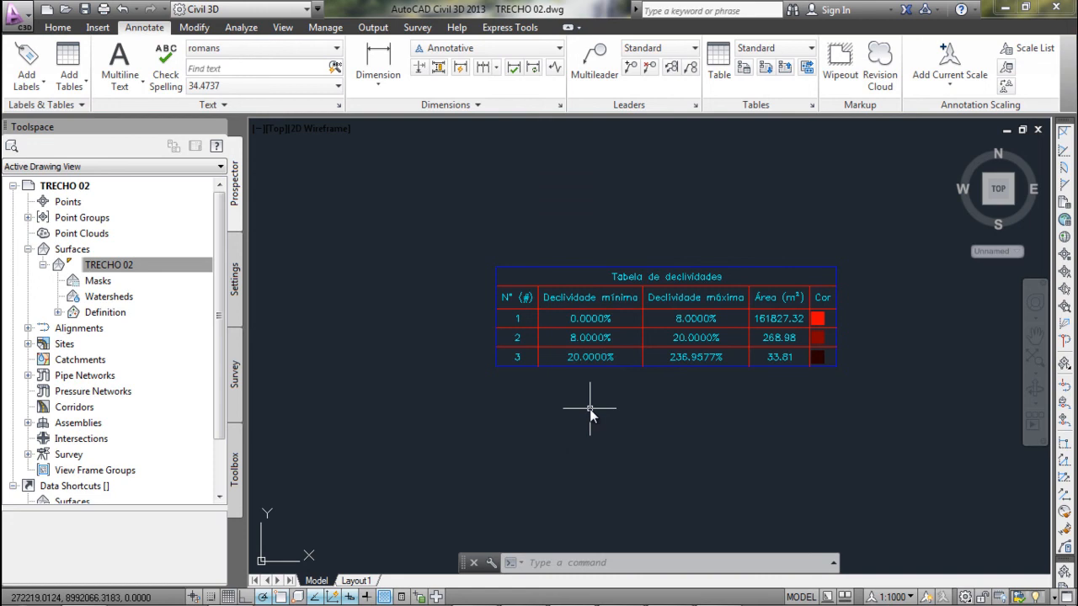
# Save and close the TRECHO 02 drawing.
pyautogui.scroll(-5, 590, 408)
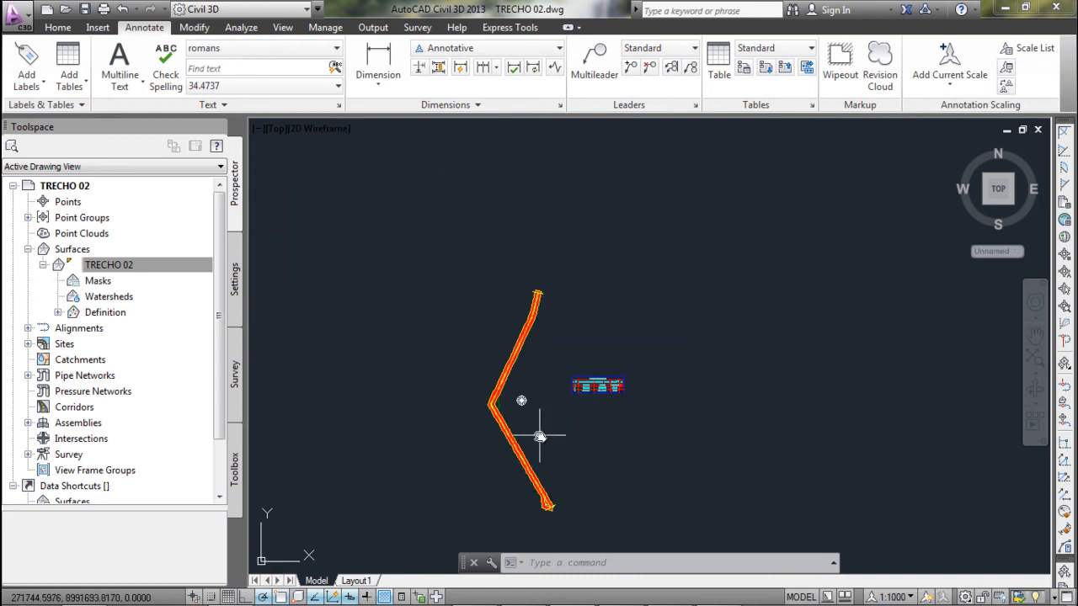
pyautogui.click(85, 9)
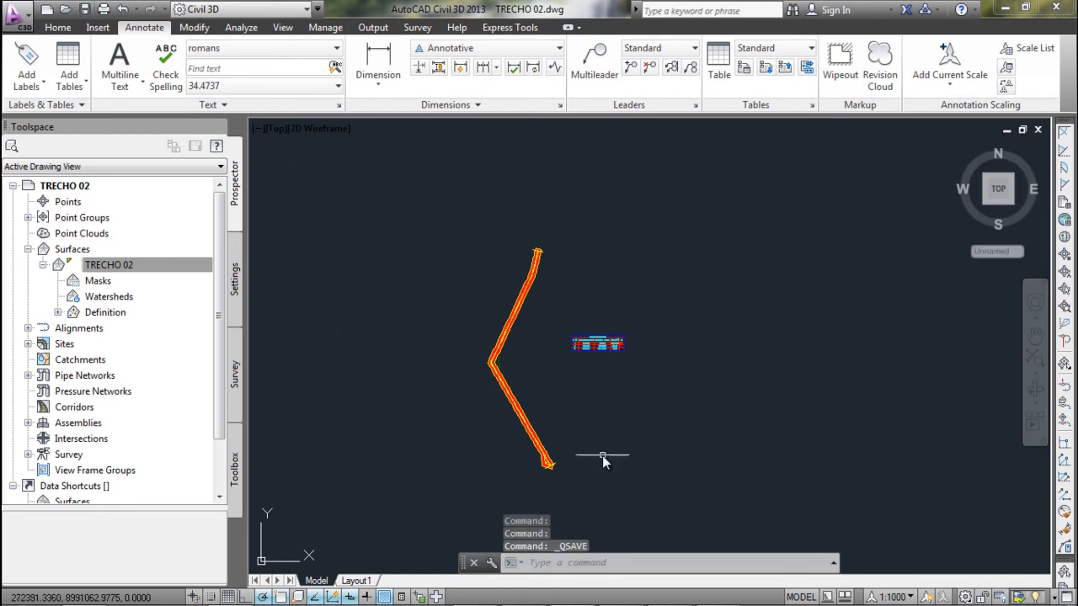
pyautogui.click(1037, 130)
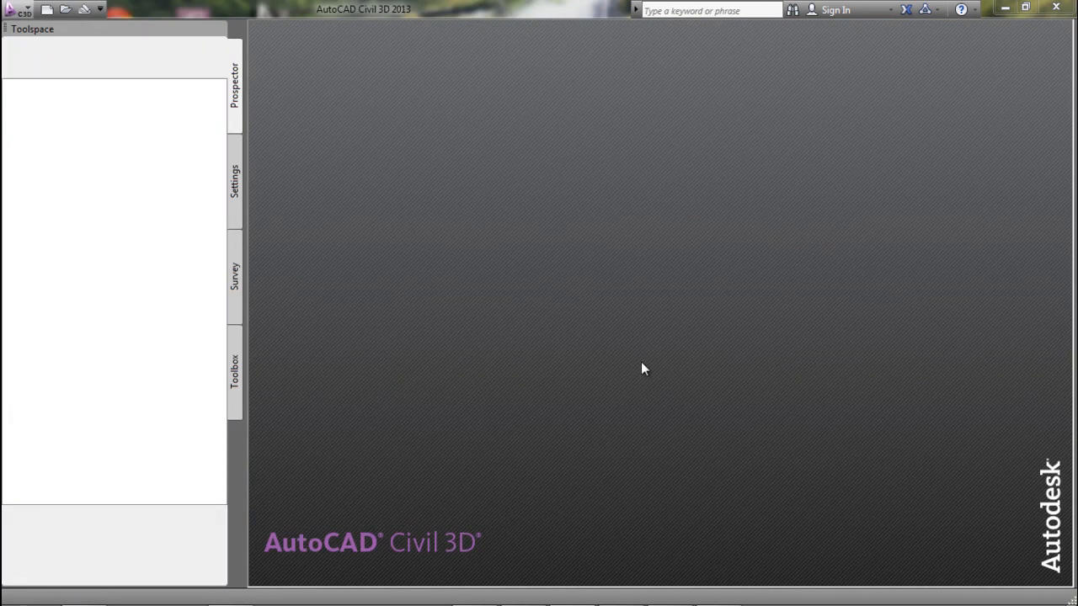
# Open the TRECHO 03 drawing from the Pista simples folder and dismiss the VBA notice.
pyautogui.click(66, 10)
pyautogui.click(462, 224)
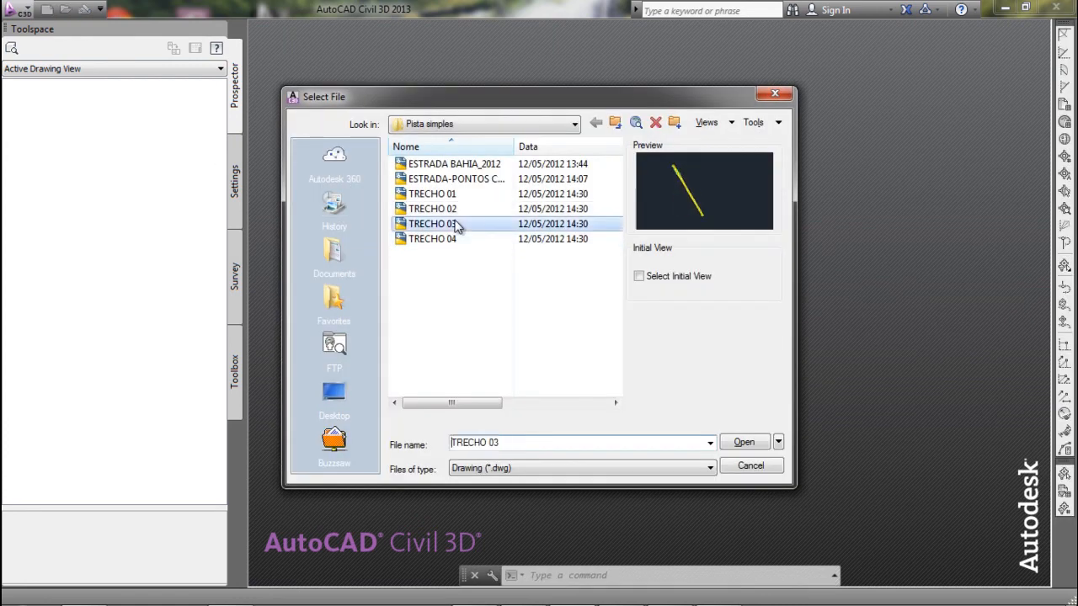
pyautogui.click(758, 447)
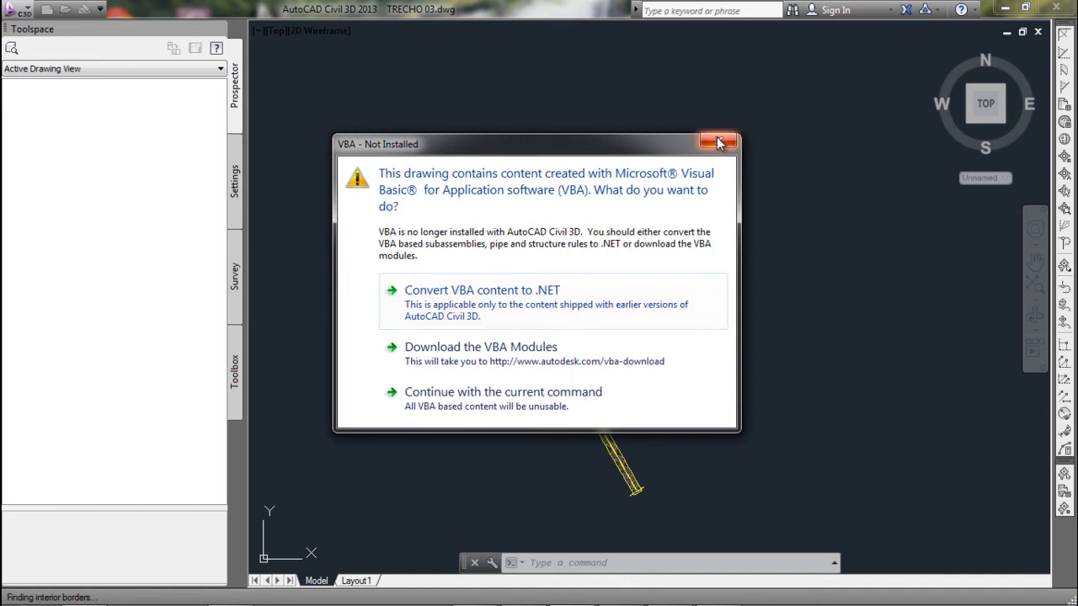
pyautogui.click(716, 144)
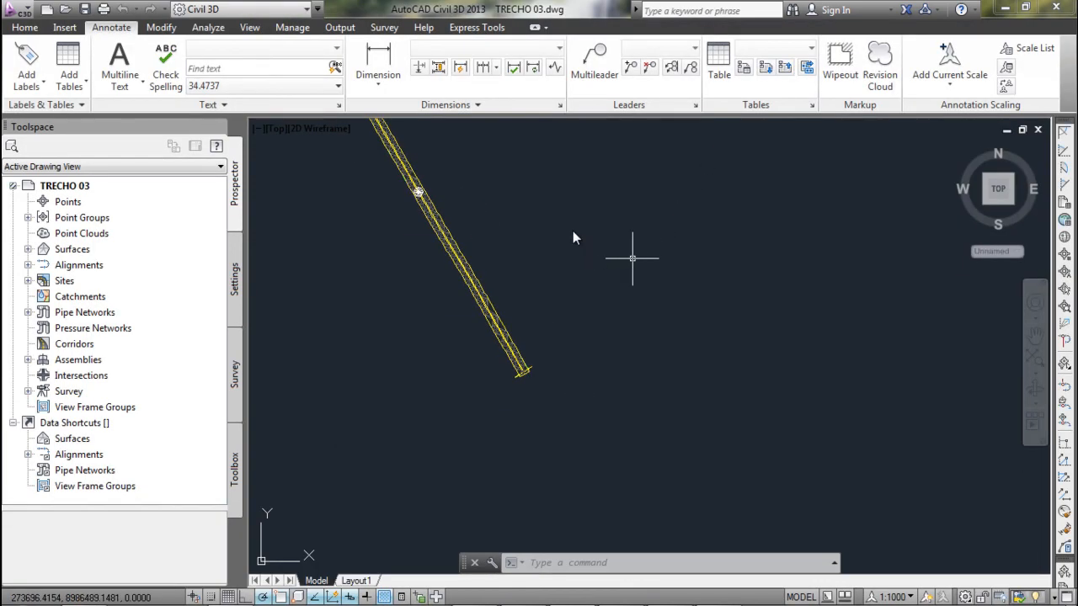
pyautogui.moveTo(509, 200)
pyautogui.mouseDown(button='middle')
pyautogui.moveTo(633, 289)
pyautogui.moveTo(666, 328)
pyautogui.mouseUp(button='middle')
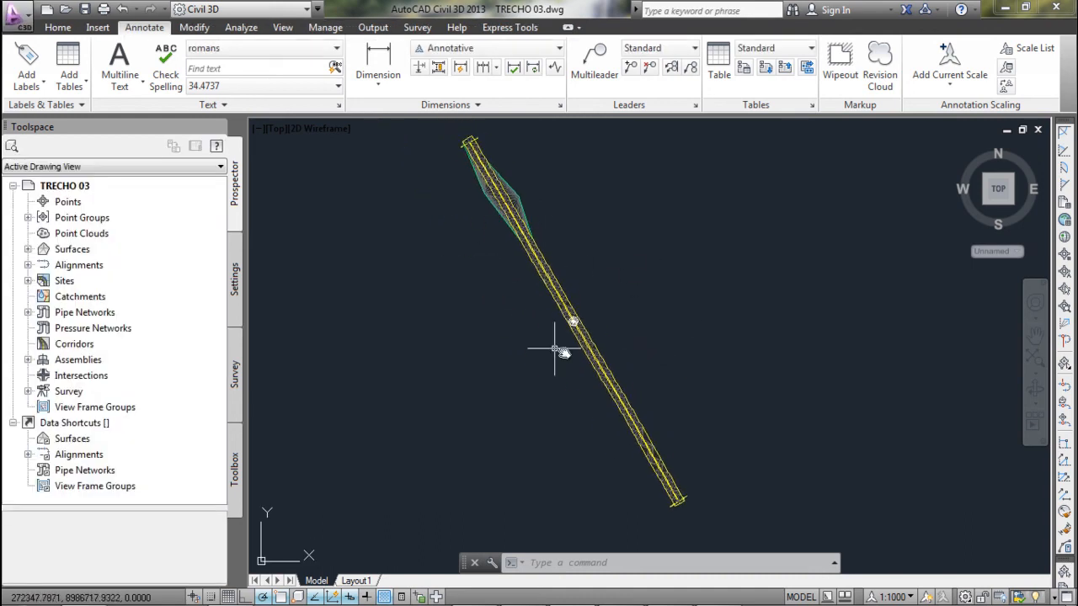
# Apply the Slope Banding (2D) surface style to the TRECHO 03 surface.
pyautogui.click(27, 249)
pyautogui.doubleClick(57, 266)
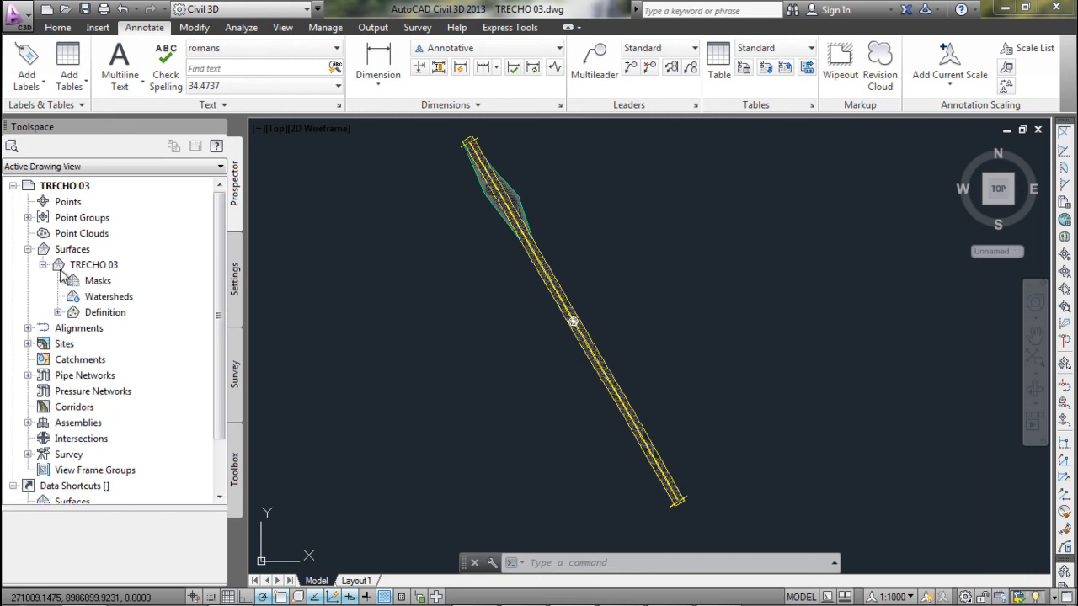
pyautogui.rightClick(64, 267)
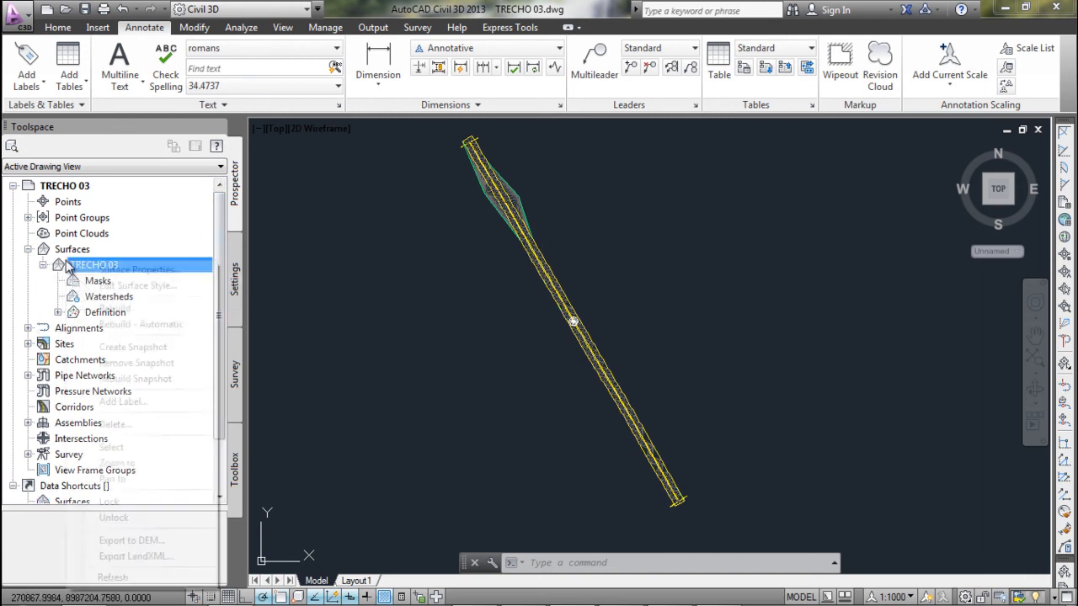
pyautogui.click(133, 270)
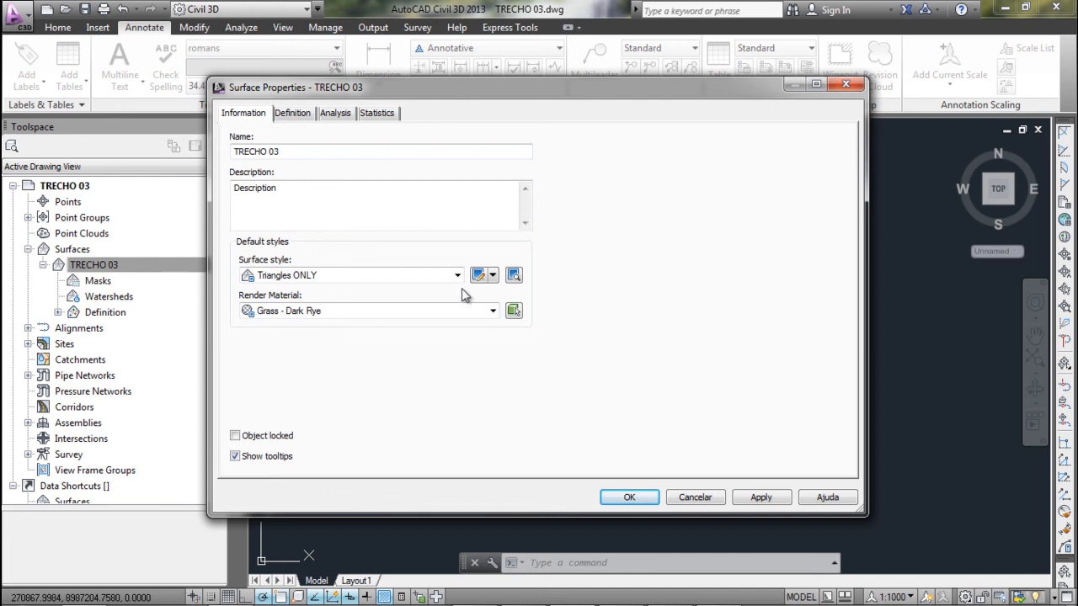
pyautogui.click(441, 278)
pyautogui.click(317, 433)
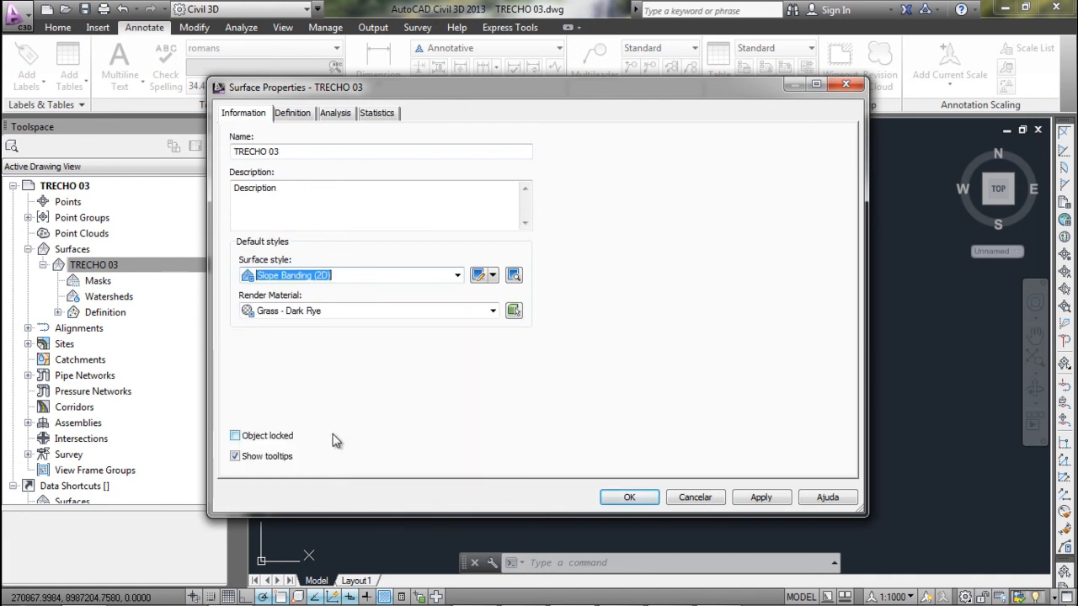
pyautogui.click(627, 497)
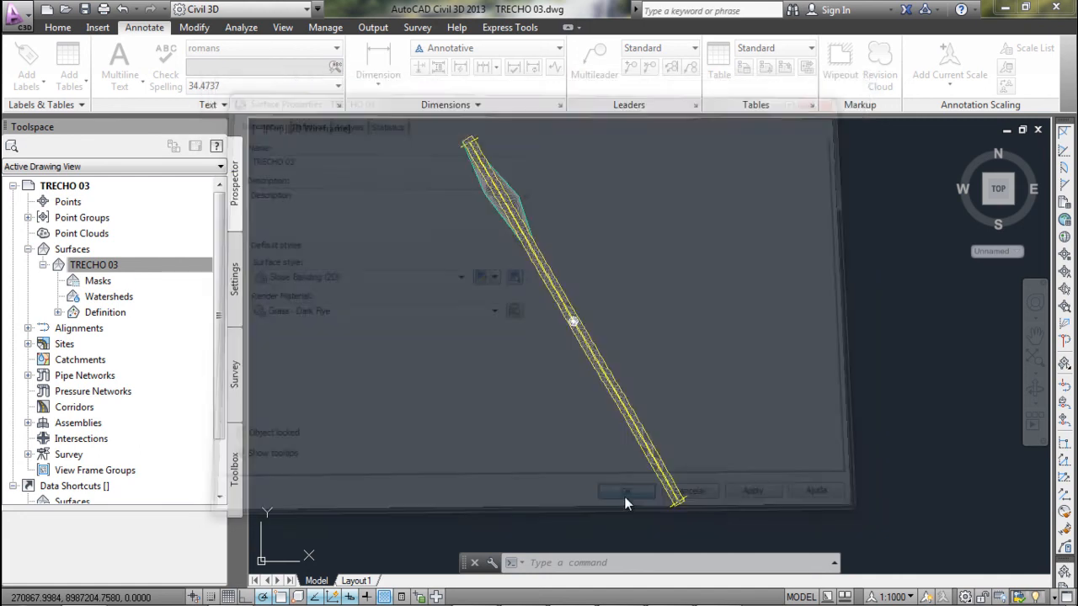
# Set the TRECHO 03 surface analysis to Slopes with the TABELA DE DECLIVIDADES legend and generate 3 ranges.
pyautogui.rightClick(114, 266)
pyautogui.click(168, 281)
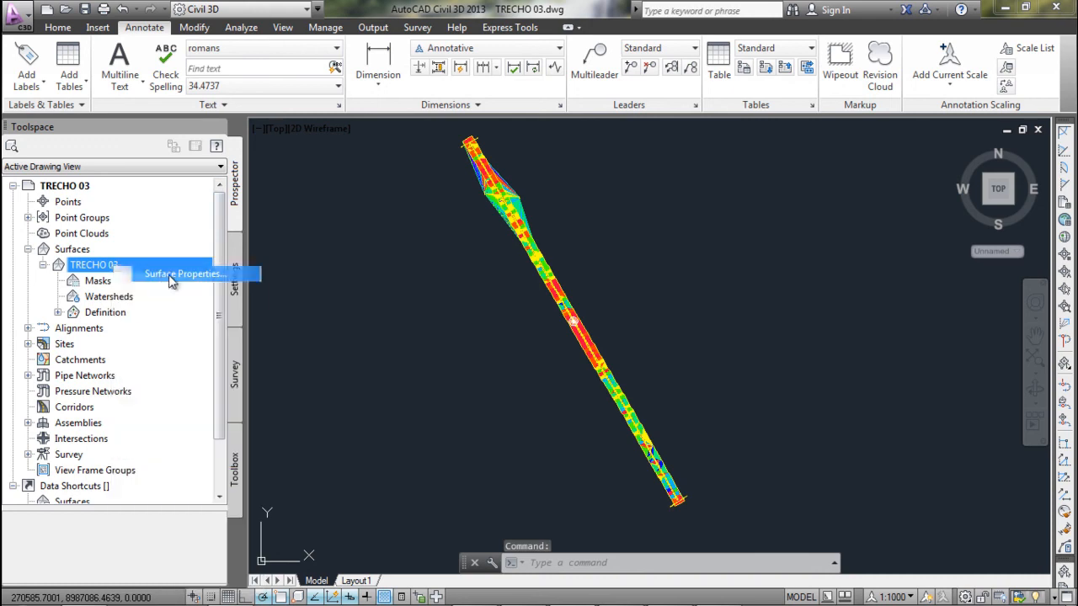
pyautogui.click(335, 115)
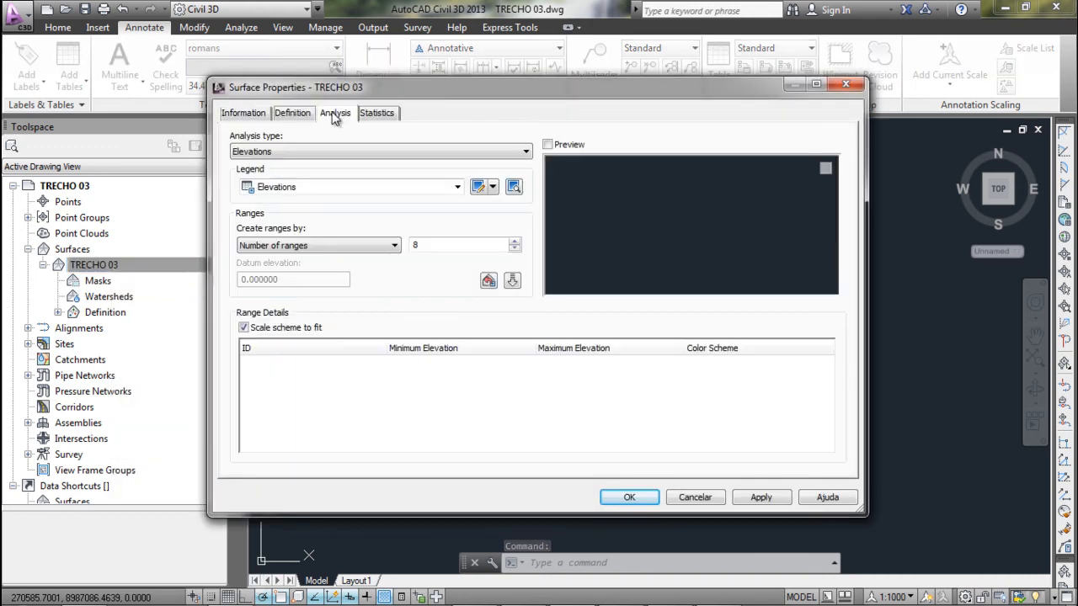
pyautogui.click(379, 151)
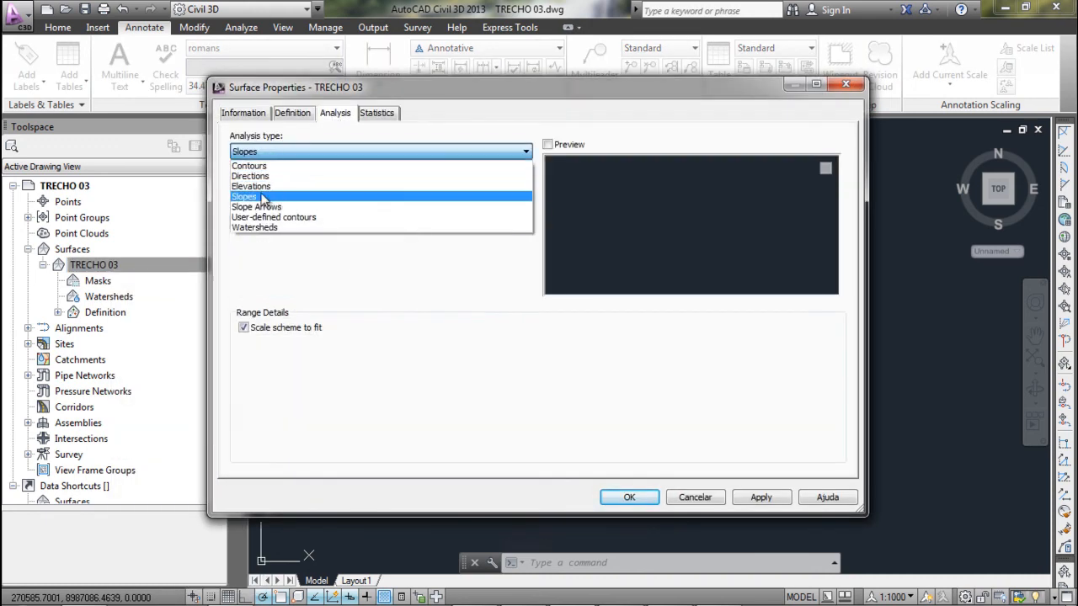
pyautogui.click(283, 202)
pyautogui.click(455, 188)
pyautogui.click(329, 228)
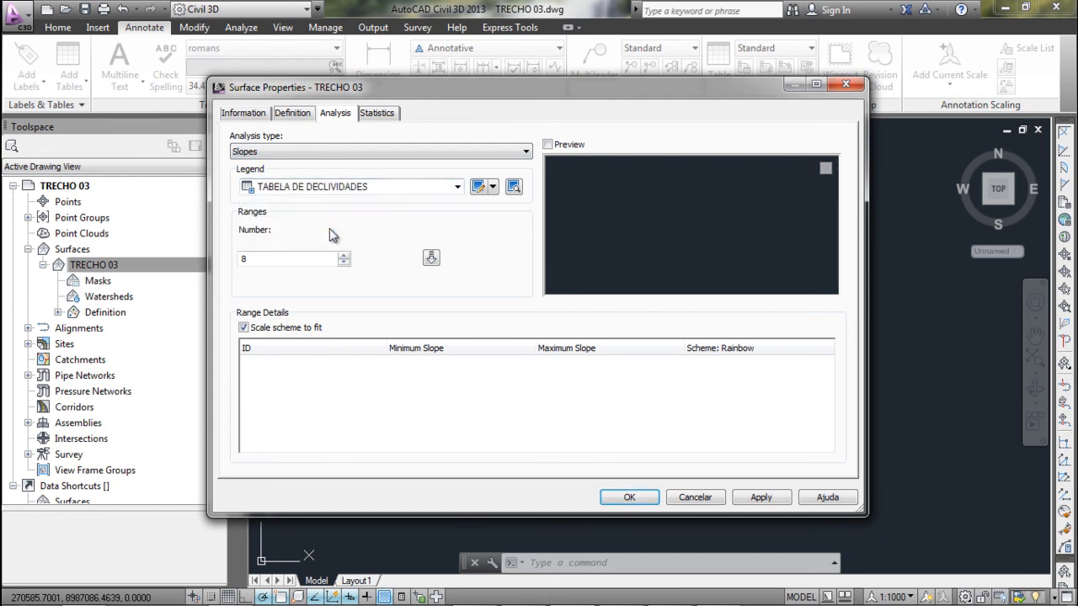
pyautogui.click(431, 257)
# Set TRECHO 03's first slope range maximum to 8%, the second range to 8–20% and the third minimum to 20%, then preview and apply.
pyautogui.click(486, 376)
pyautogui.click(565, 364)
pyautogui.click(580, 364)
pyautogui.click(455, 378)
pyautogui.click(554, 382)
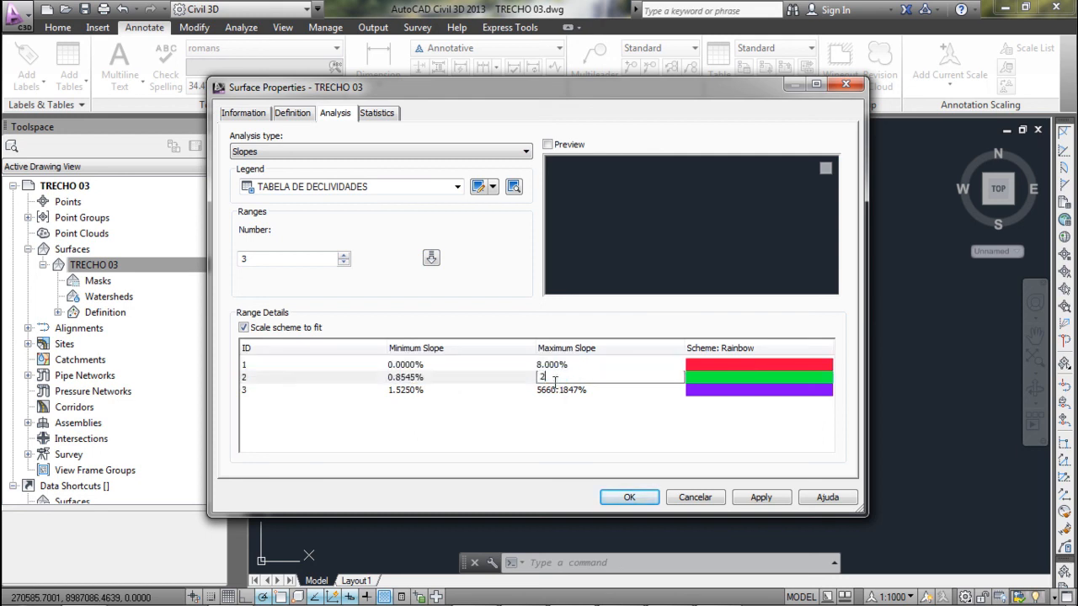
pyautogui.click(471, 376)
pyautogui.write('8')
pyautogui.click(440, 392)
pyautogui.write('20')
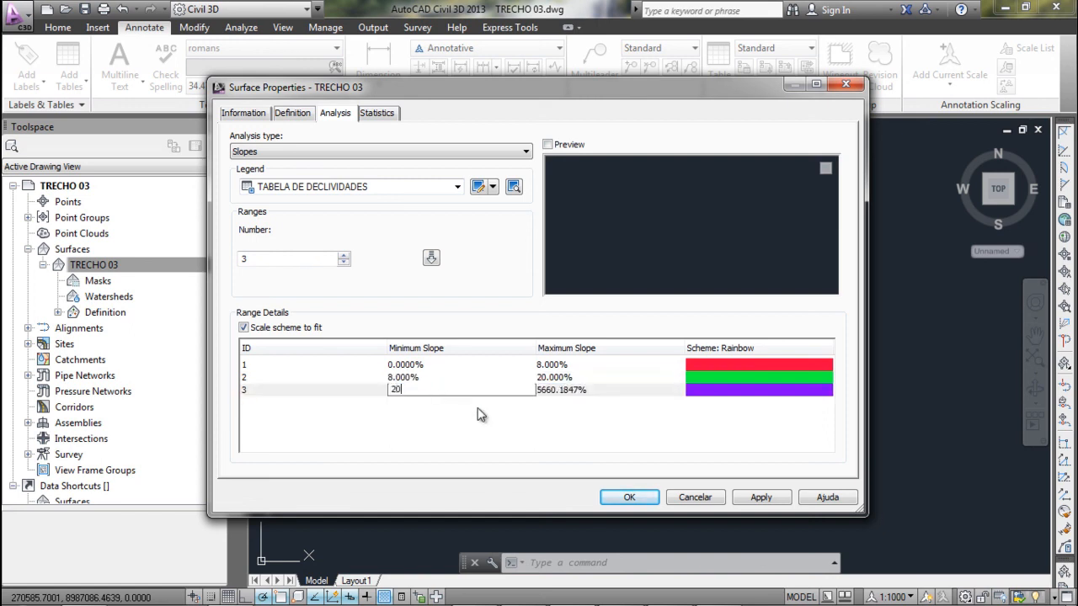
pyautogui.click(556, 435)
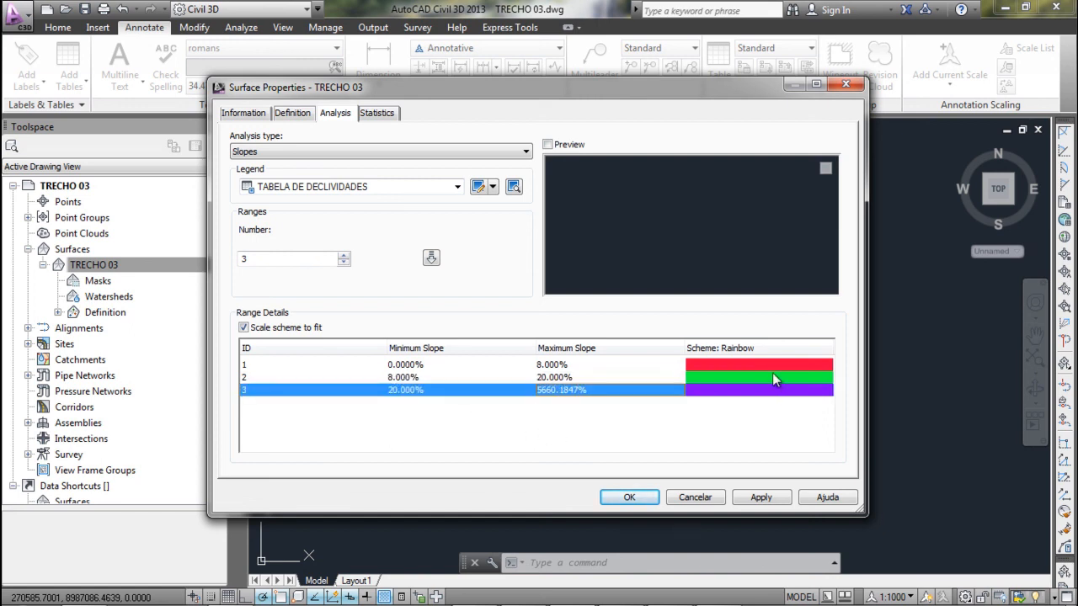
pyautogui.click(548, 145)
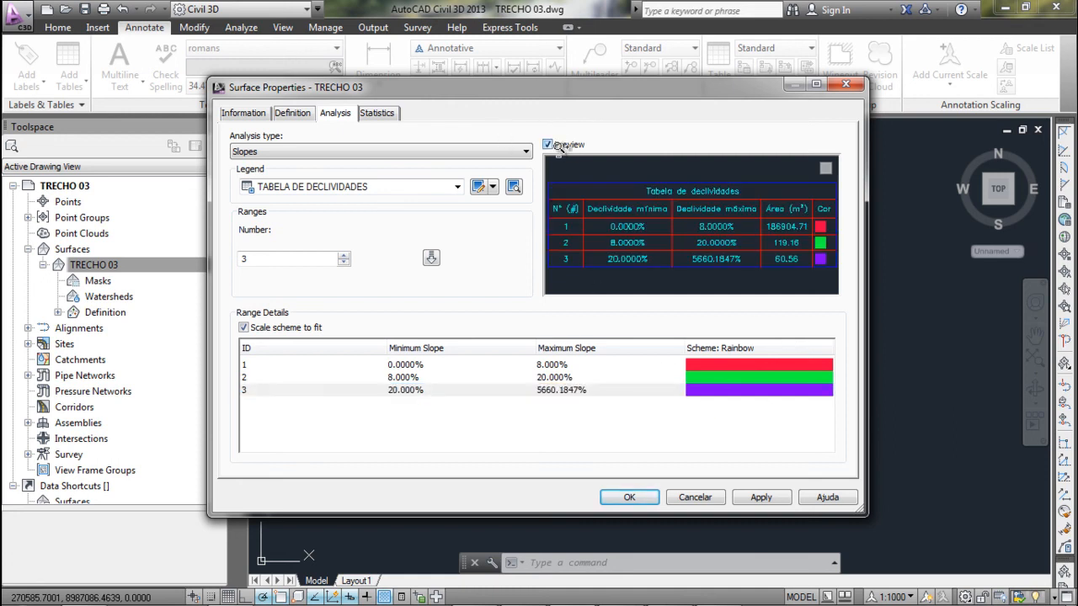
pyautogui.click(628, 498)
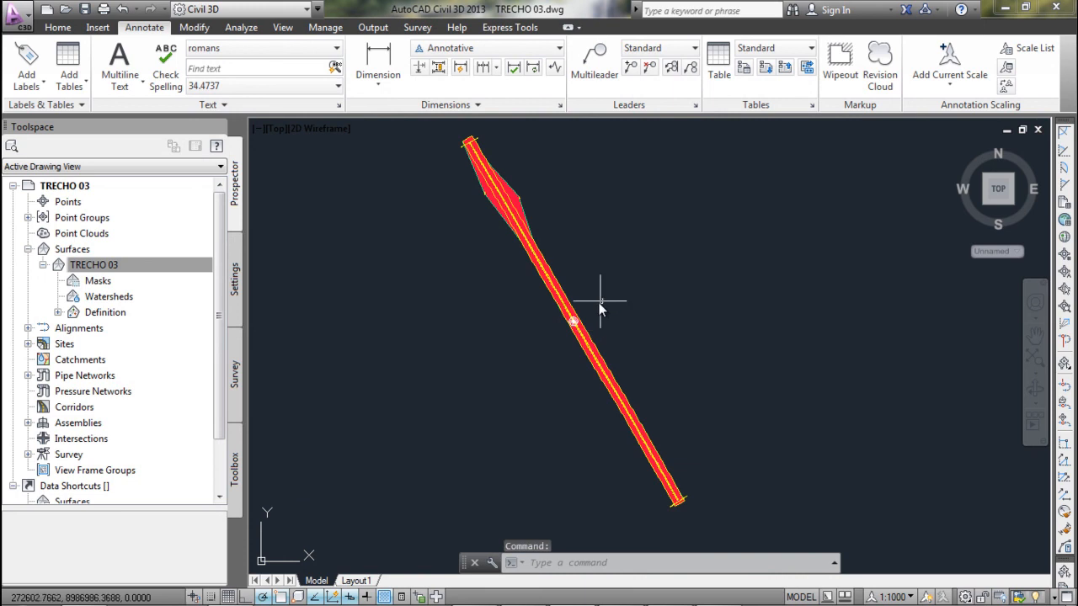
# Add a dynamic Slopes surface legend table in the empty area east of the TRECHO 03 road strip and check it.
pyautogui.click(74, 87)
pyautogui.click(168, 126)
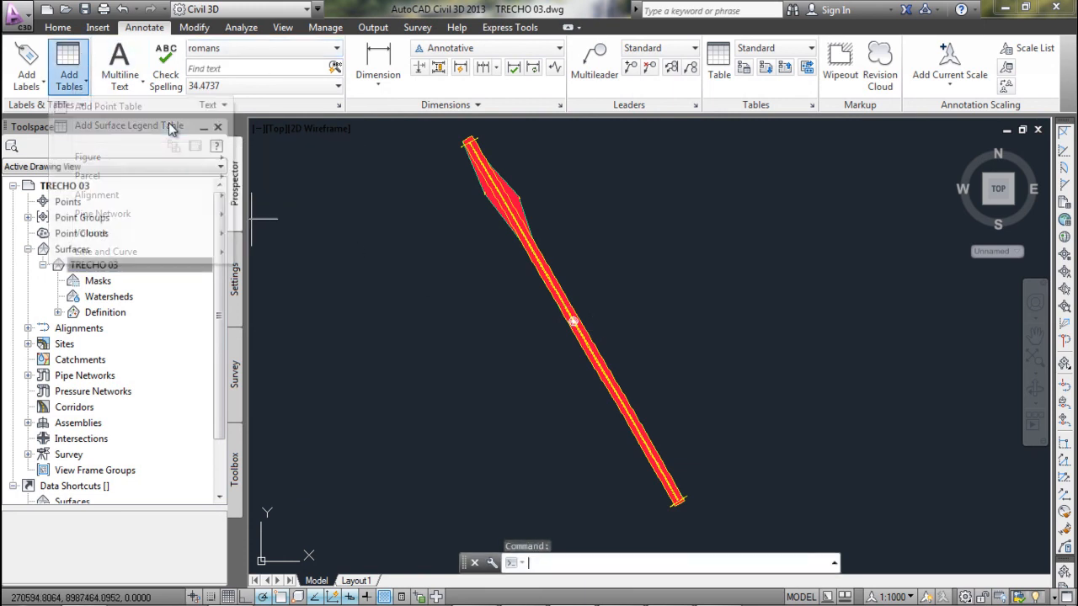
pyautogui.press('Down')
pyautogui.click(539, 477)
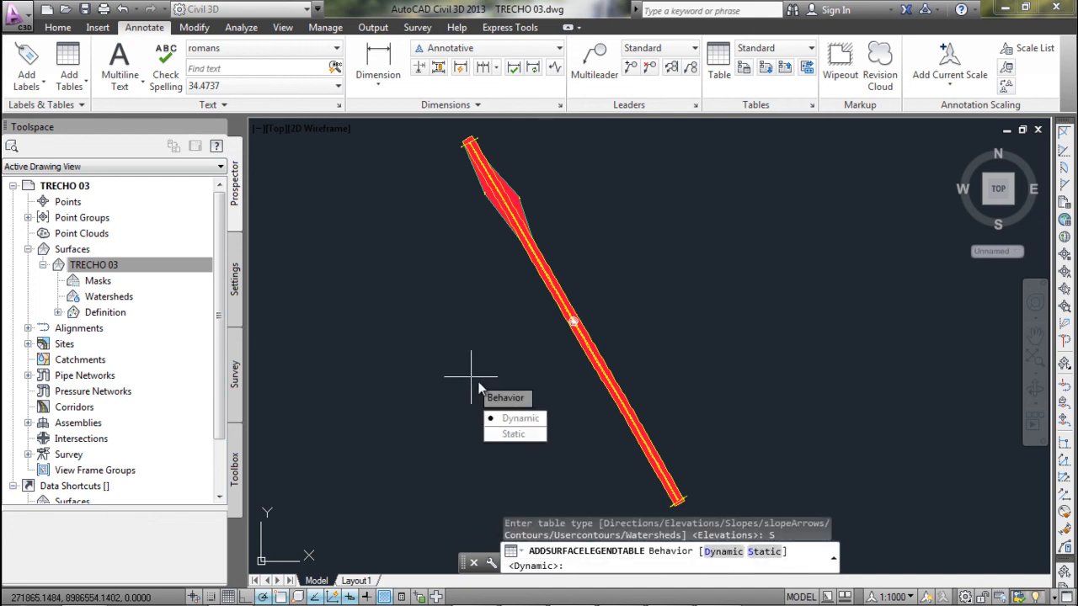
pyautogui.click(513, 418)
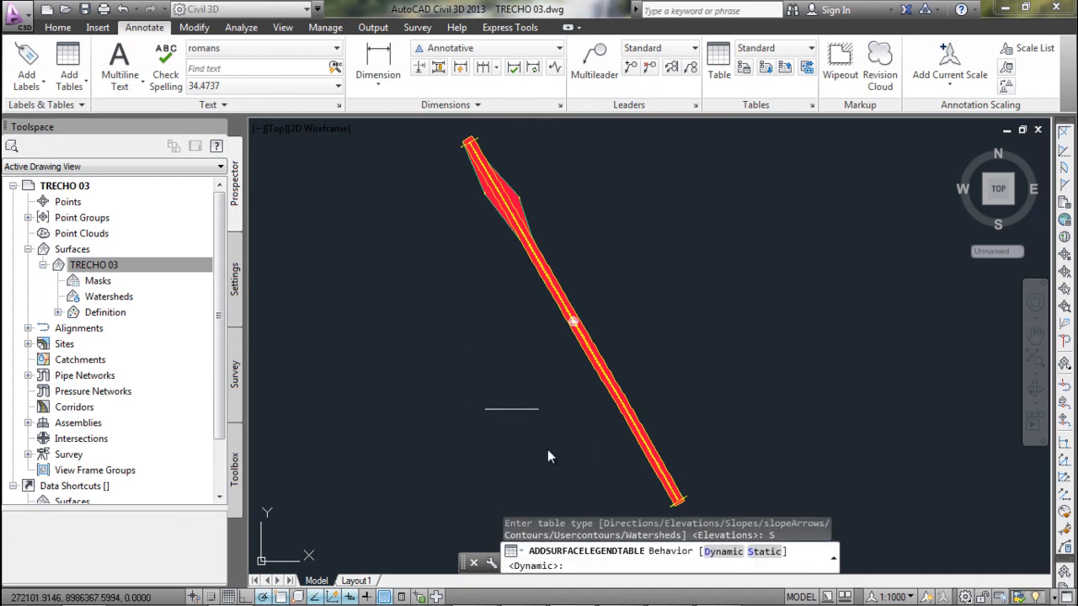
pyautogui.click(723, 285)
pyautogui.scroll(8, 791, 288)
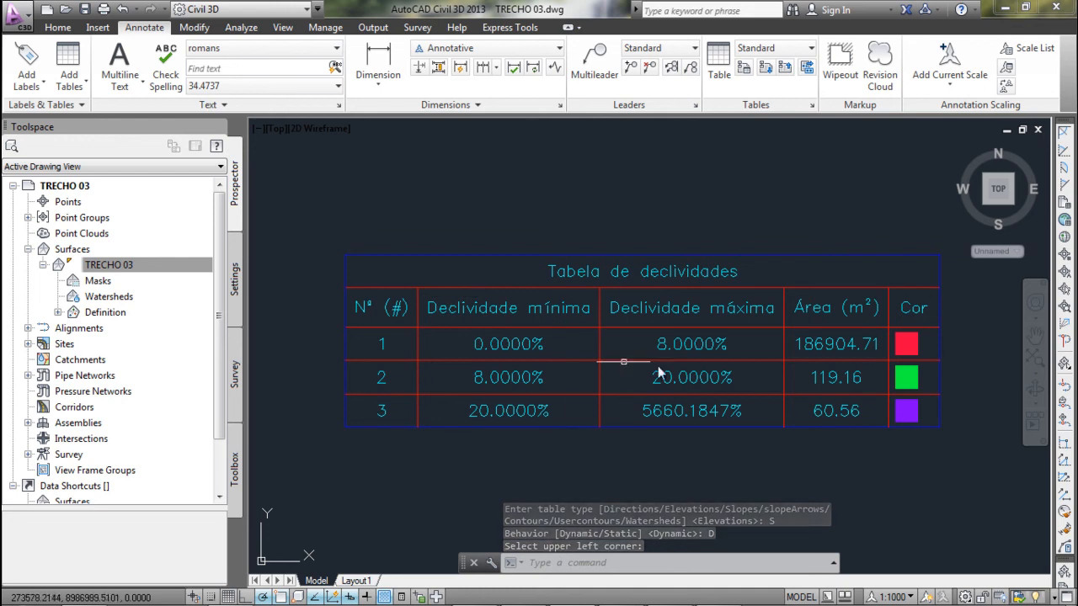
pyautogui.scroll(-8, 787, 339)
pyautogui.scroll(-3, 787, 339)
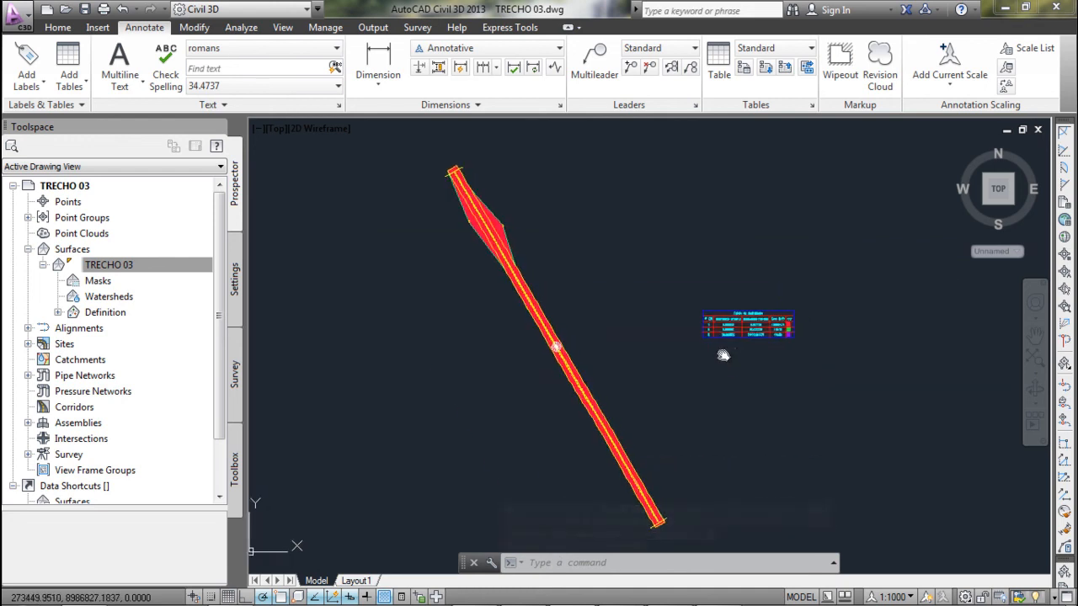
# Save and close the TRECHO 03 drawing, and open TRECHO 04 from the Pista simples folder, dismissing the VBA notice.
pyautogui.click(84, 9)
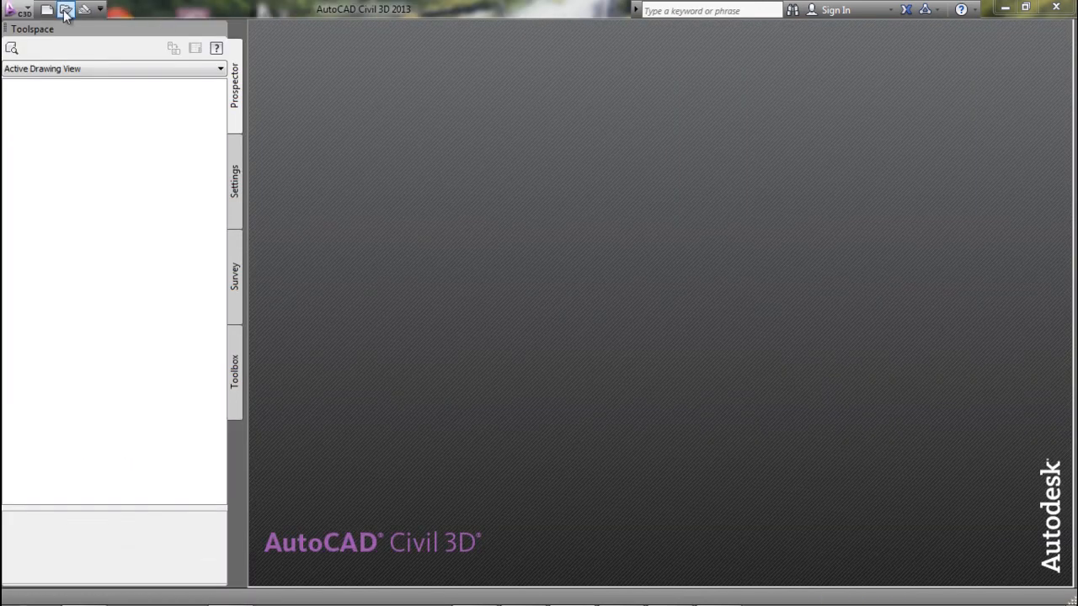
pyautogui.click(66, 9)
pyautogui.click(720, 591)
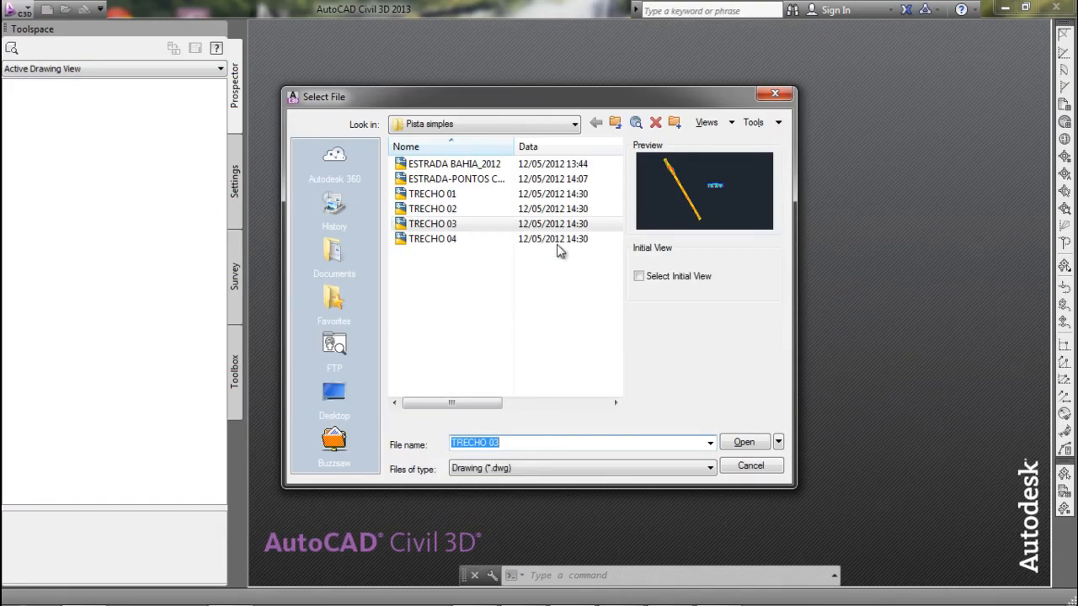
pyautogui.click(447, 239)
pyautogui.click(750, 443)
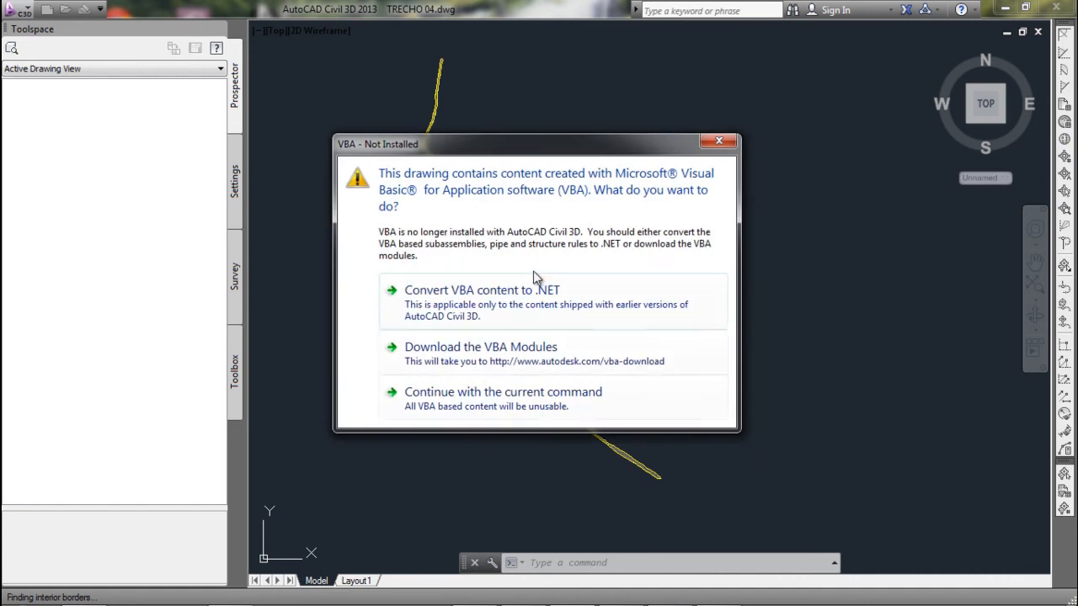
pyautogui.click(535, 283)
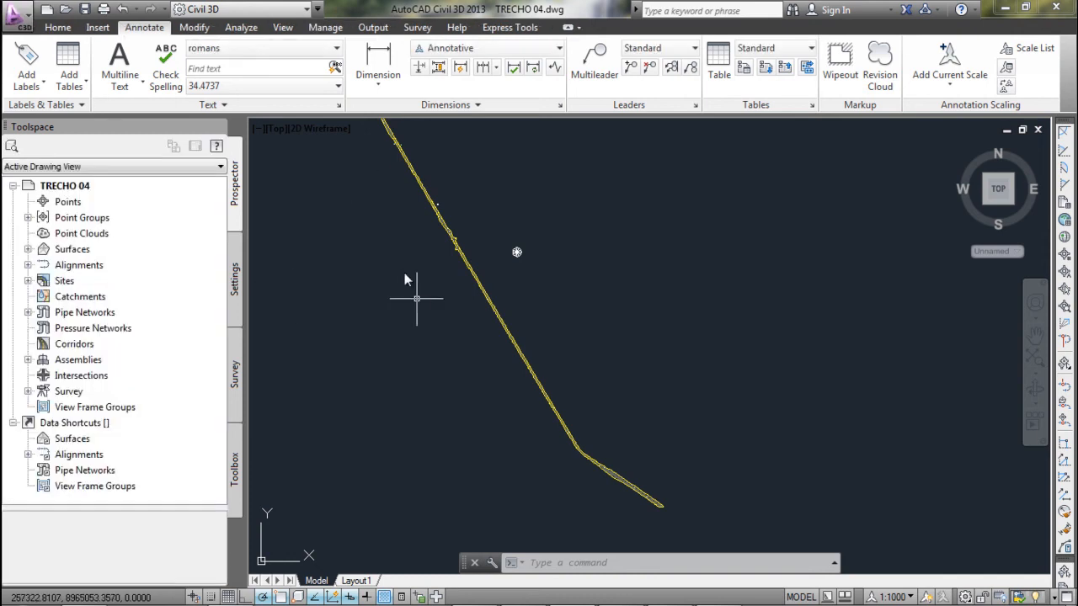
# Apply the Slope Banding (2D) surface style to the TRECHO 04 surface.
pyautogui.click(28, 249)
pyautogui.rightClick(92, 264)
pyautogui.click(120, 268)
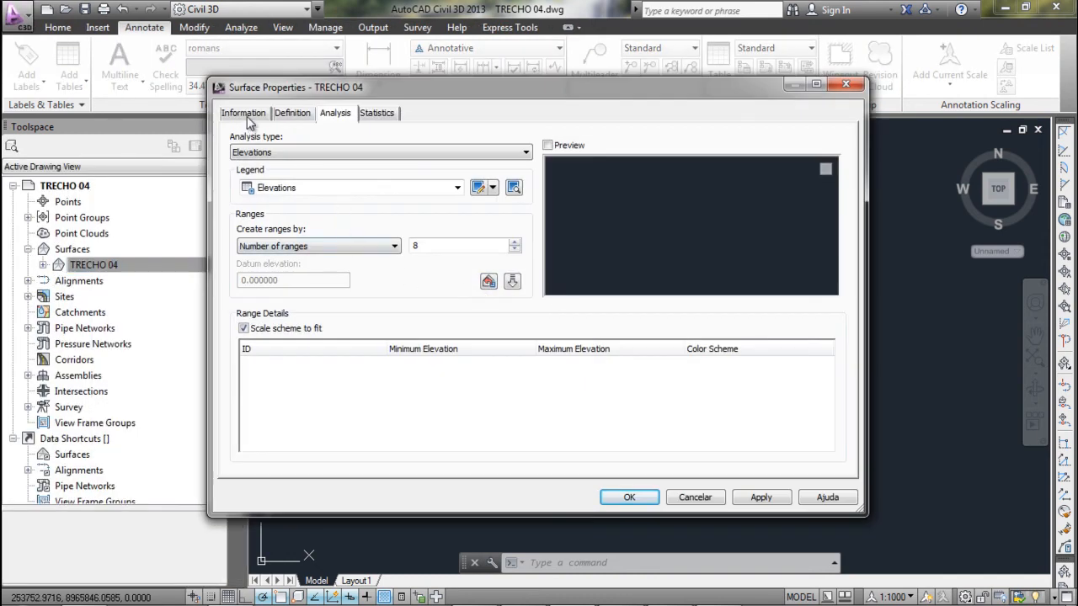
pyautogui.click(247, 116)
pyautogui.click(337, 275)
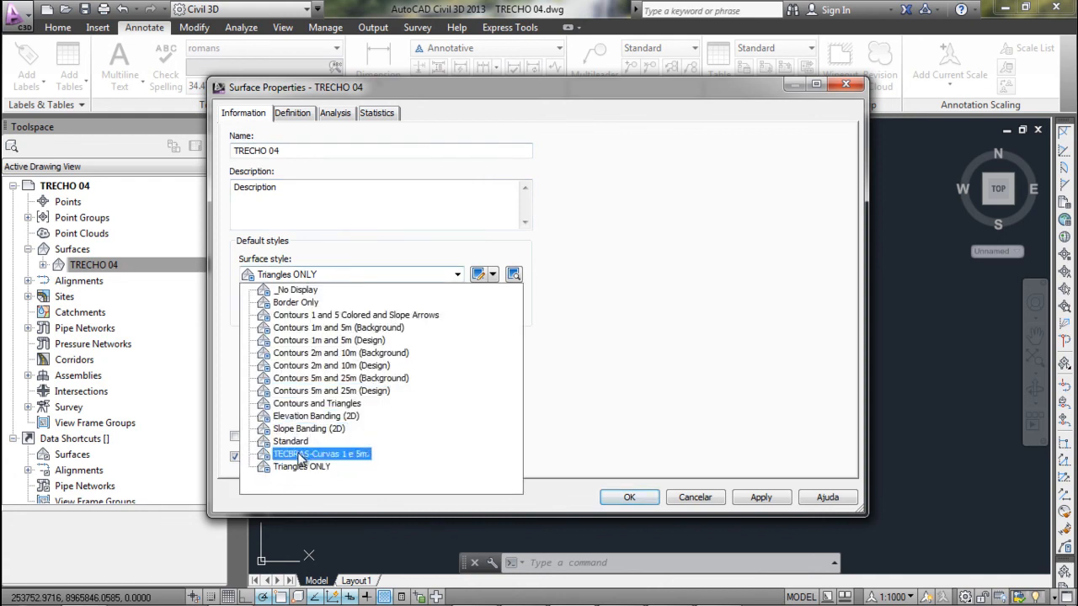
pyautogui.click(307, 428)
pyautogui.click(629, 499)
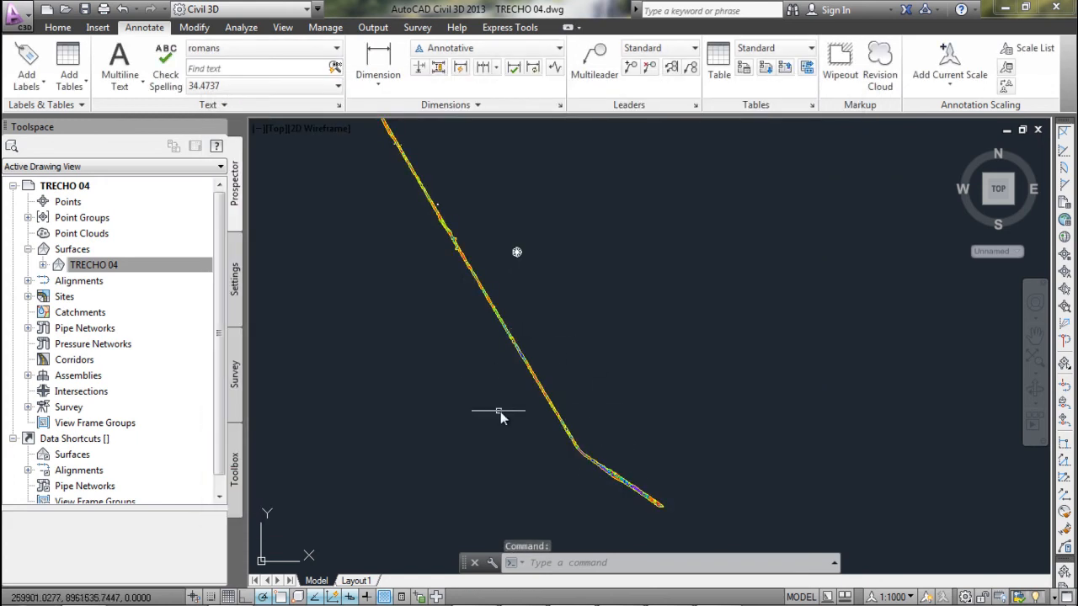
# Set the TRECHO 04 surface analysis to Slopes with the TABELA DE DECLIVIDADES legend and generate 3 ranges.
pyautogui.scroll(5, 506, 371)
pyautogui.scroll(-5, 505, 375)
pyautogui.click(122, 264)
pyautogui.rightClick(141, 265)
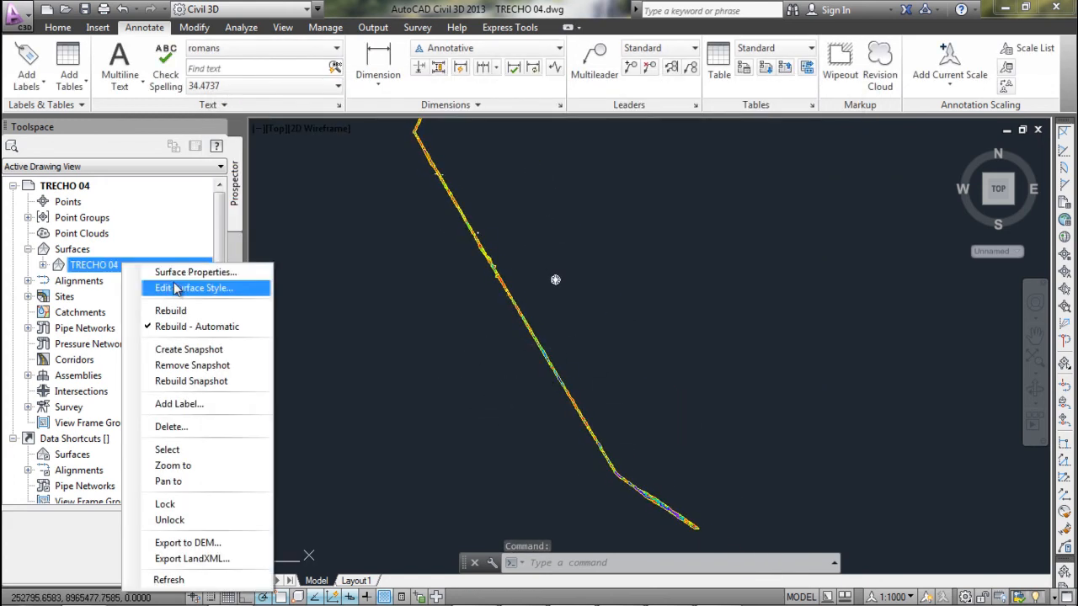
pyautogui.click(181, 272)
pyautogui.click(337, 118)
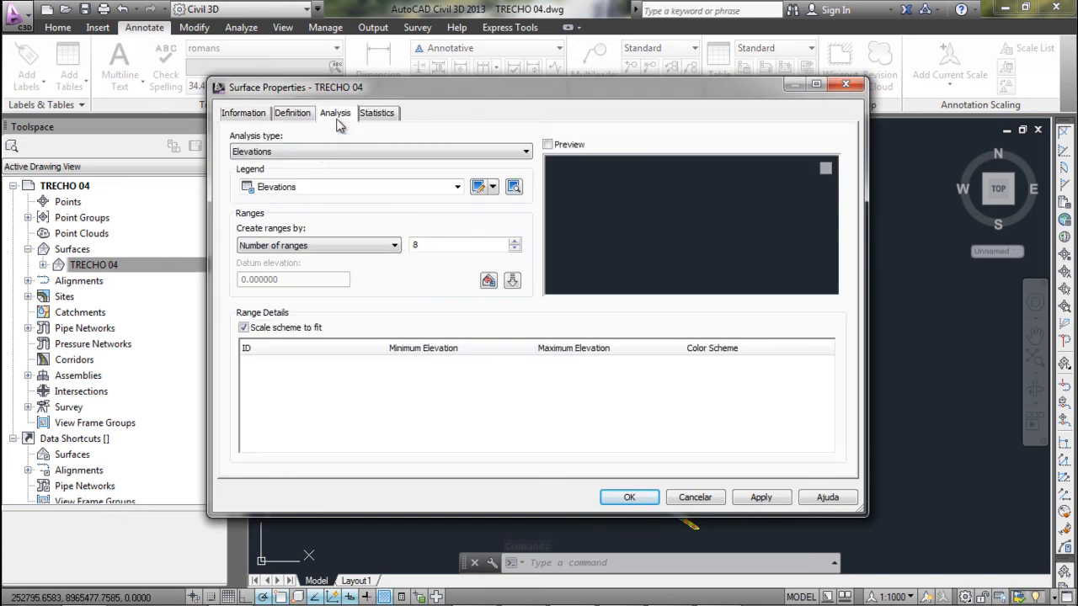
pyautogui.click(318, 151)
pyautogui.click(284, 199)
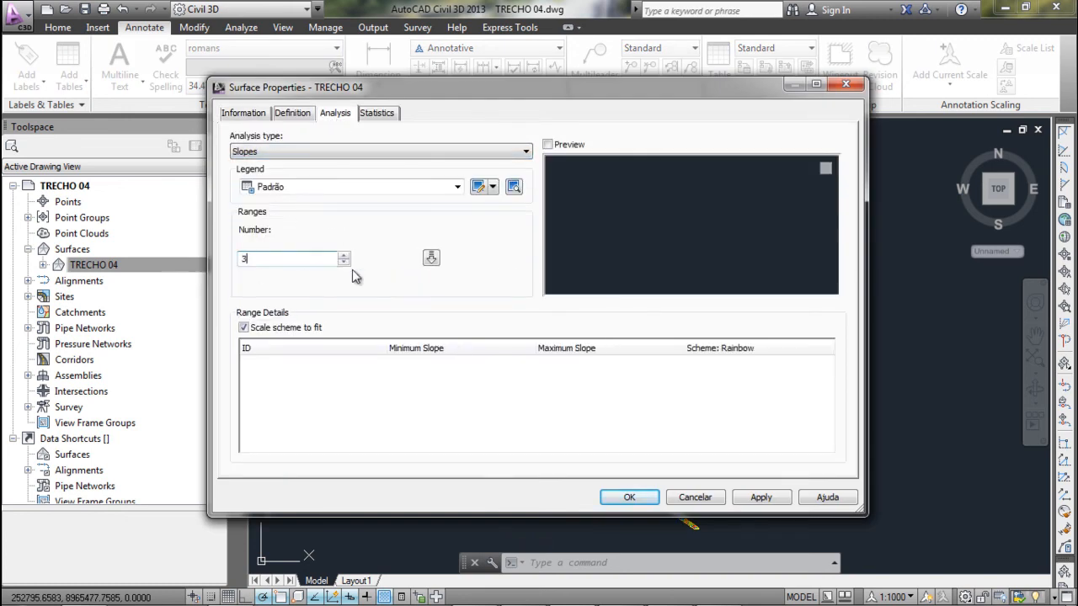
pyautogui.click(426, 187)
pyautogui.click(362, 229)
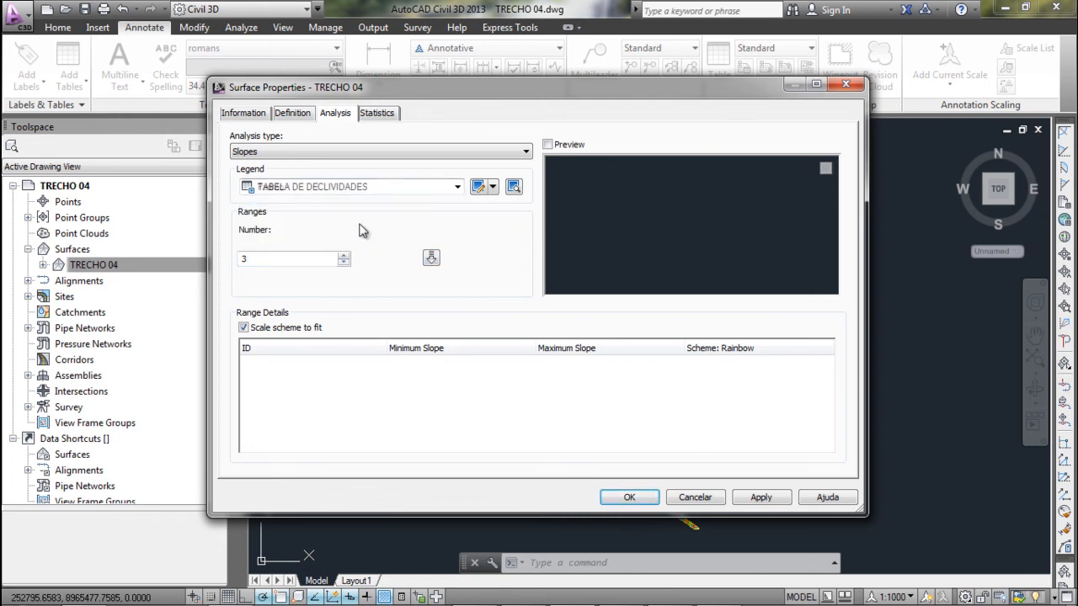
pyautogui.click(431, 258)
# Set TRECHO 04's first slope range maximum to 8%, the second range to 8–20% and the third minimum to 20%, and apply the analysis.
pyautogui.click(505, 367)
pyautogui.click(556, 367)
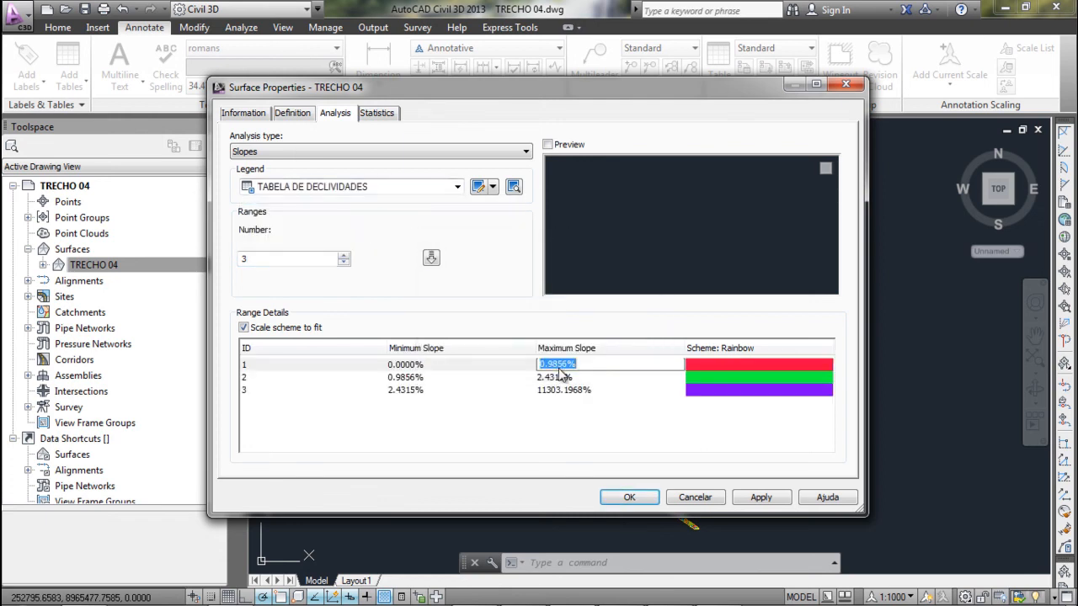
pyautogui.write('8')
pyautogui.click(560, 377)
pyautogui.click(561, 379)
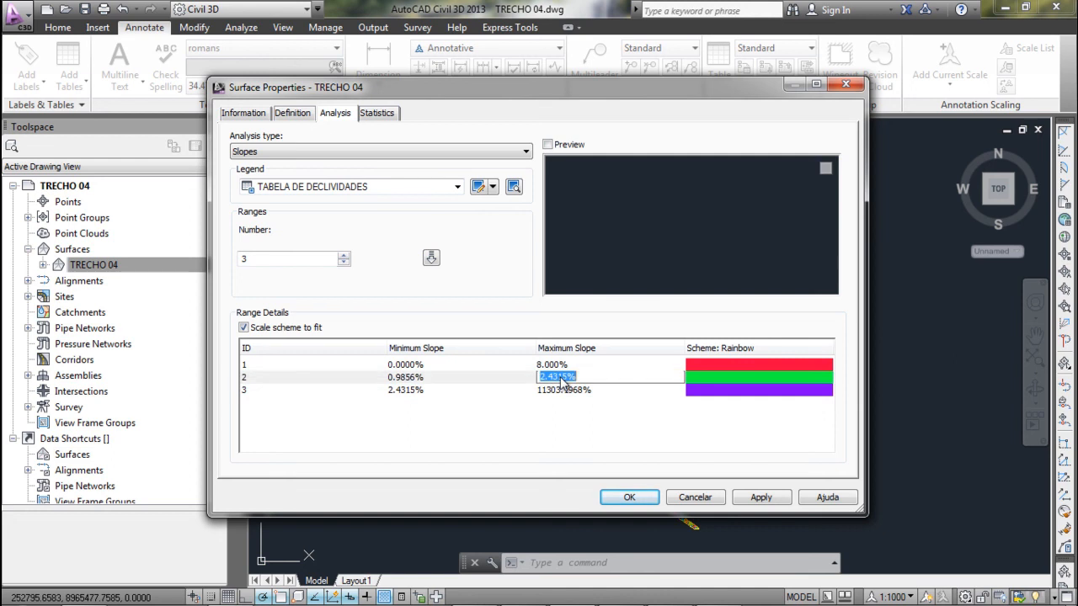
pyautogui.click(470, 378)
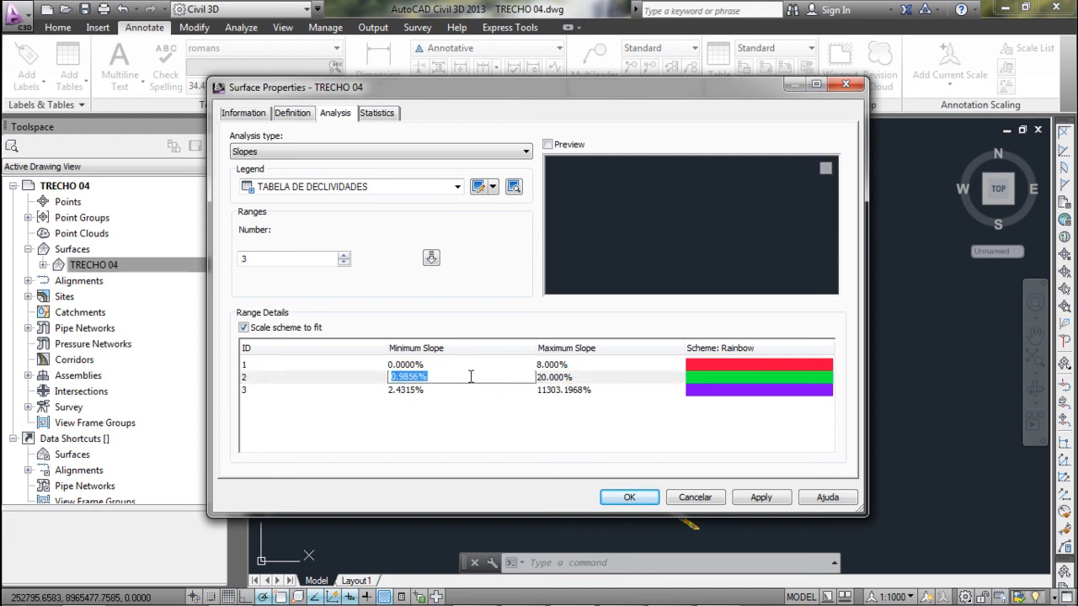
pyautogui.click(475, 390)
pyautogui.click(478, 391)
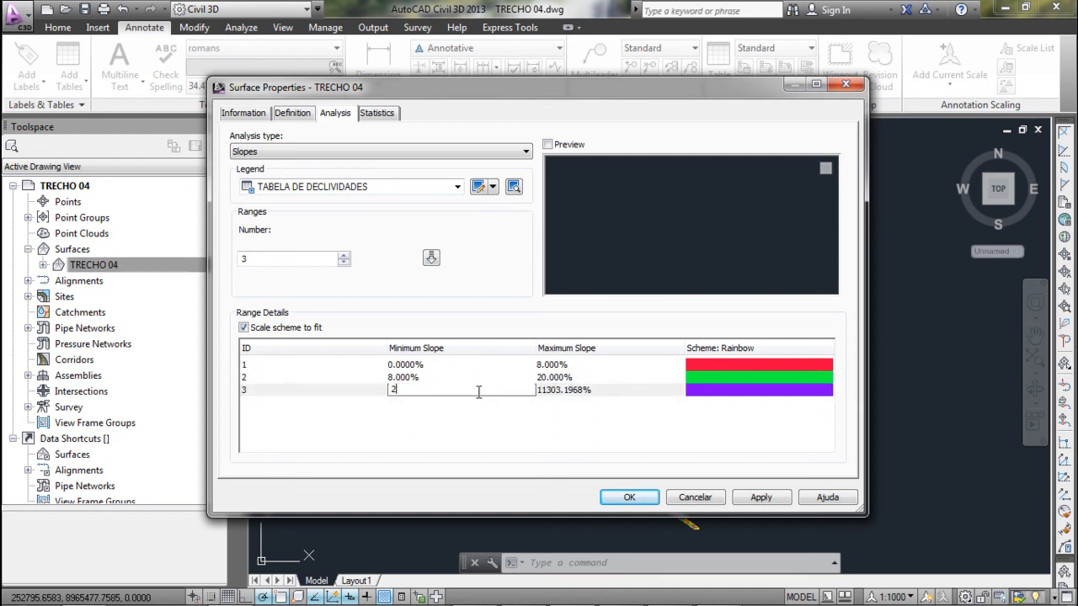
pyautogui.write('20')
pyautogui.click(683, 419)
pyautogui.click(627, 498)
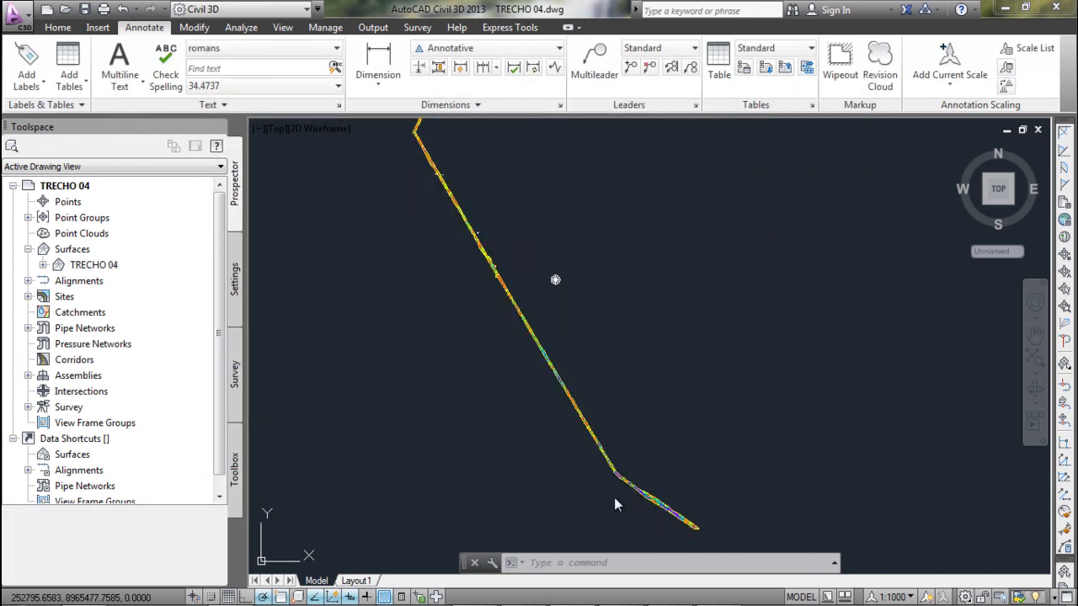
# Examine the slope range colours along the whole TRECHO 04 surface, including the bend and widened stretch near its southeast end.
pyautogui.scroll(5, 461, 286)
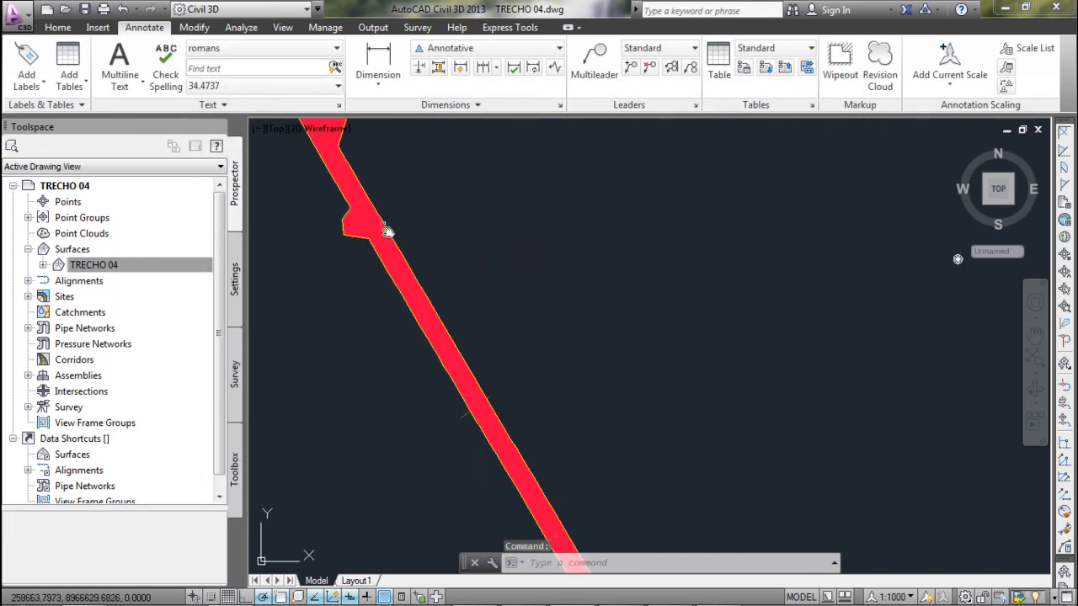
pyautogui.scroll(-4, 331, 180)
pyautogui.moveTo(311, 175); pyautogui.dragTo(481, 429, button='middle')
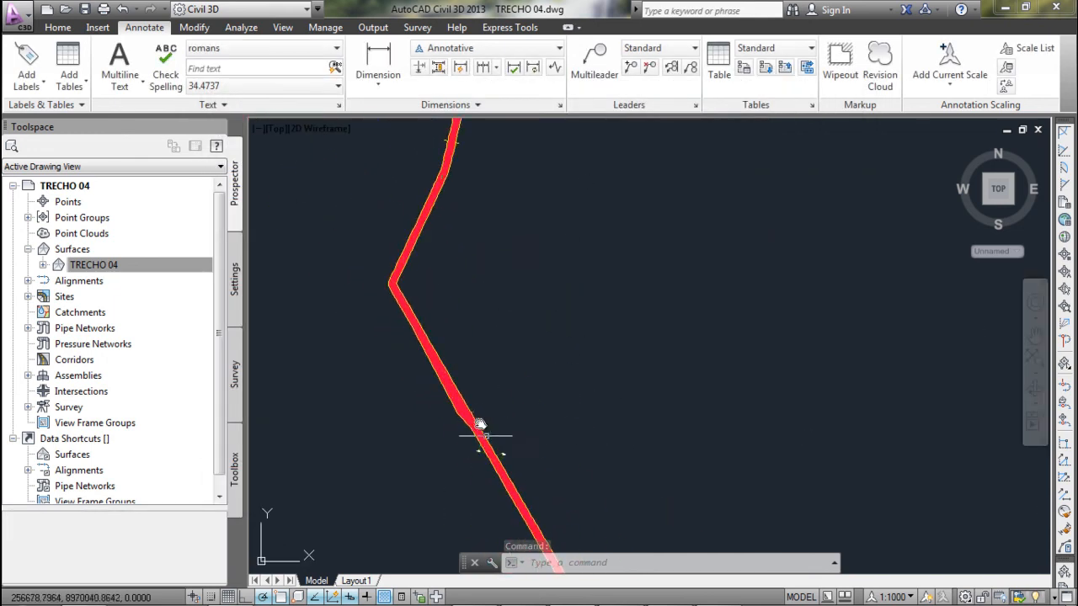
pyautogui.moveTo(469, 144); pyautogui.dragTo(476, 284, button='middle')
pyautogui.moveTo(491, 374); pyautogui.dragTo(531, 438, button='middle')
pyautogui.moveTo(583, 537)
pyautogui.mouseDown(button='middle')
pyautogui.moveTo(440, 171)
pyautogui.moveTo(434, 99)
pyautogui.mouseUp(button='middle')
pyautogui.moveTo(589, 421); pyautogui.dragTo(485, 131, button='middle')
pyautogui.moveTo(624, 471); pyautogui.dragTo(508, 235, button='middle')
pyautogui.scroll(5, 481, 277)
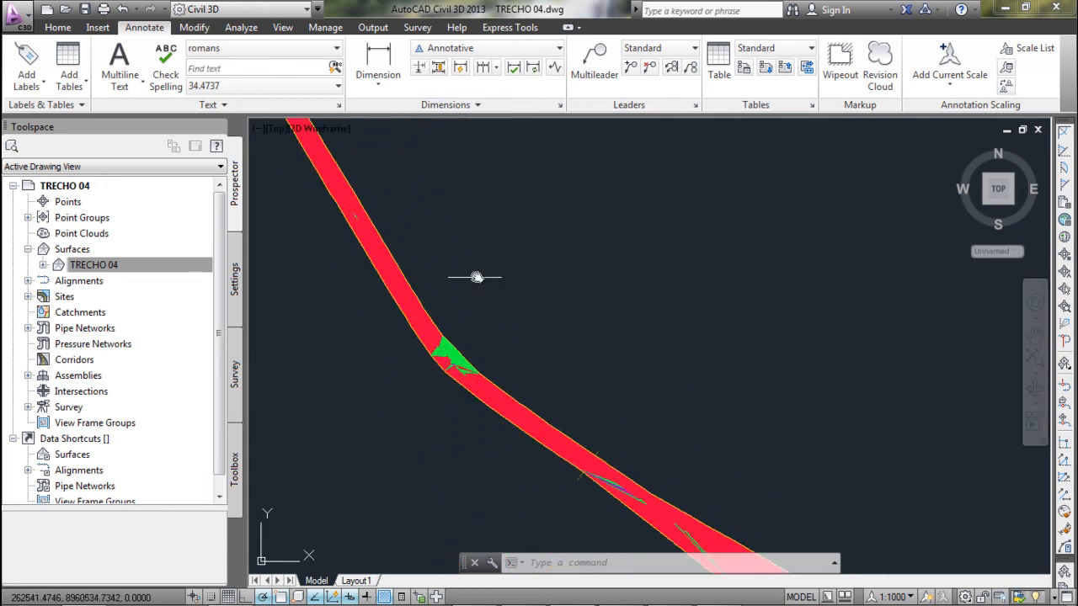
pyautogui.scroll(-3, 621, 481)
pyautogui.scroll(-2, 453, 233)
pyautogui.scroll(2, 479, 253)
pyautogui.moveTo(479, 252); pyautogui.dragTo(528, 384, button='middle')
pyautogui.scroll(-3, 563, 375)
pyautogui.scroll(3, 566, 396)
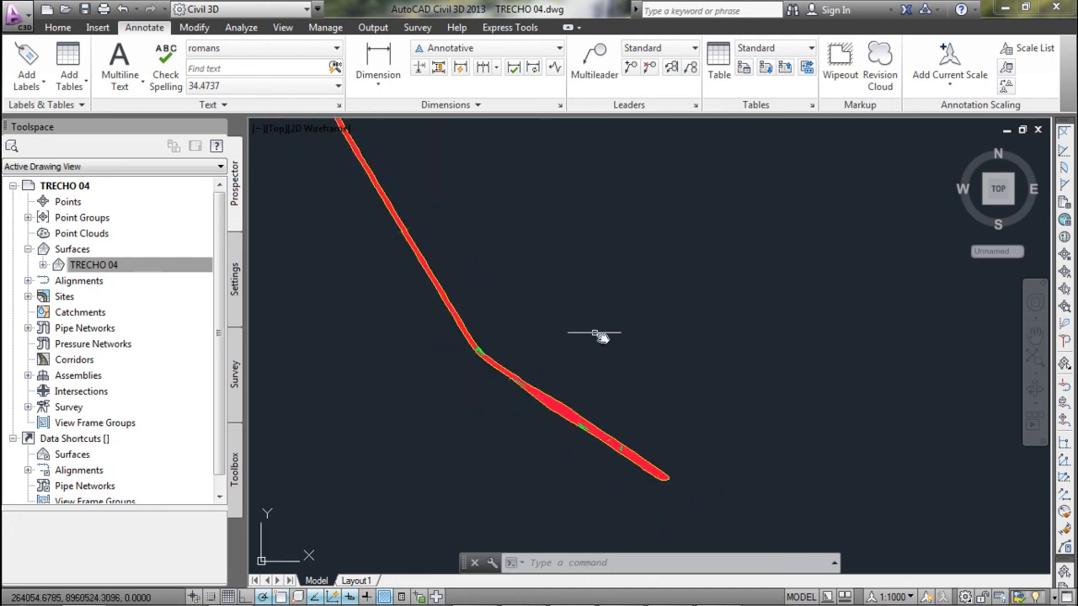
pyautogui.moveTo(509, 416)
pyautogui.keyDown('shift'); pyautogui.mouseDown(button='middle')
pyautogui.moveTo(517, 284)
pyautogui.moveTo(524, 327)
pyautogui.moveTo(558, 340)
pyautogui.mouseUp(button='middle'); pyautogui.keyUp('shift')
pyautogui.scroll(2, 558, 340)
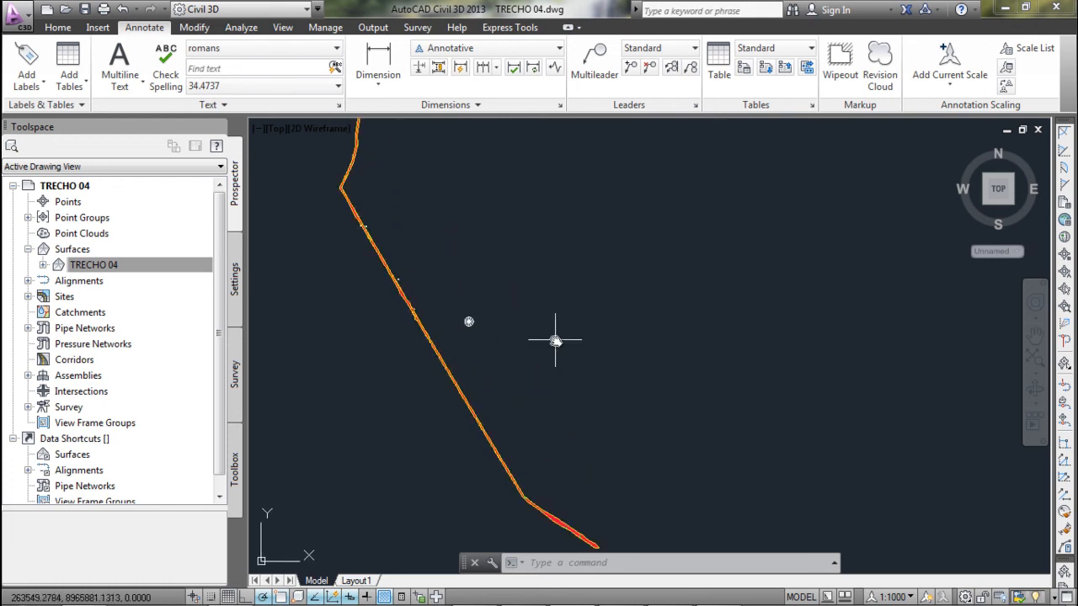
# Add a dynamic Slopes surface legend table in the empty area east of the TRECHO 04 surface, check it, and save the drawing.
pyautogui.click(84, 88)
pyautogui.click(141, 127)
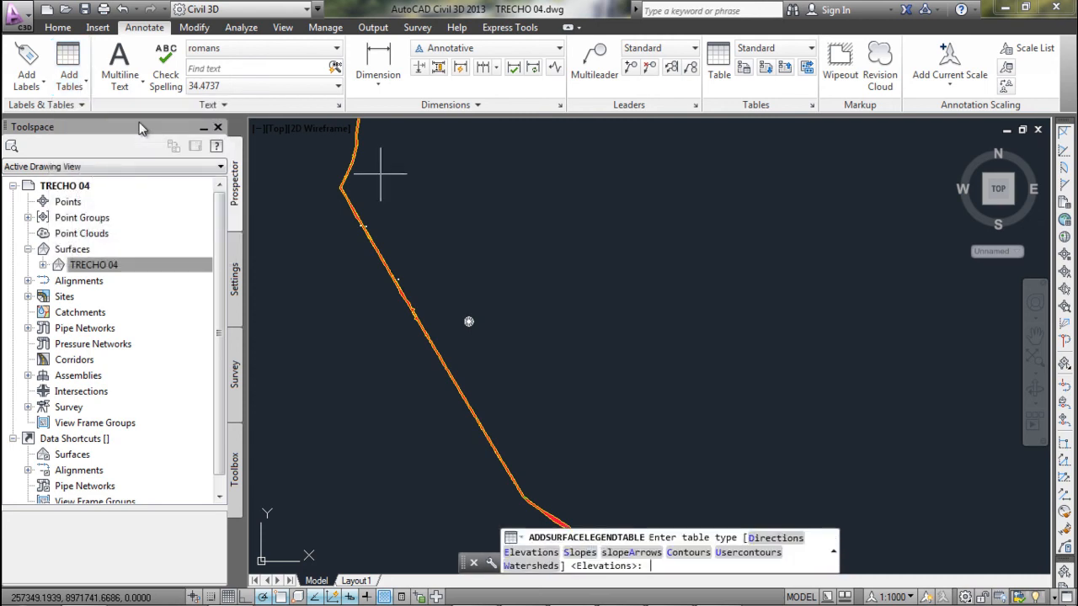
pyautogui.click(485, 500)
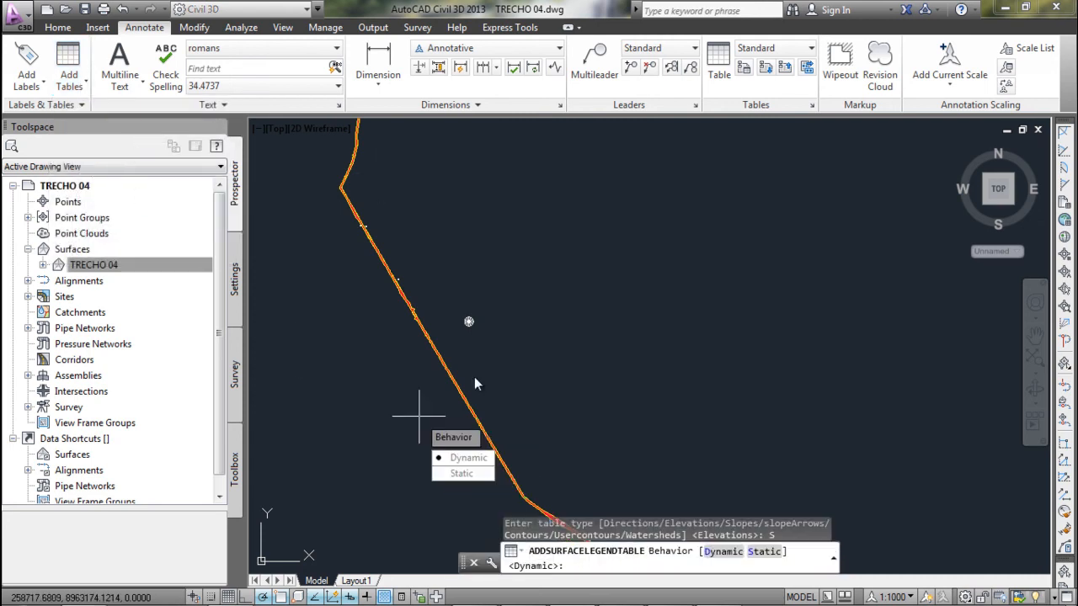
pyautogui.click(468, 460)
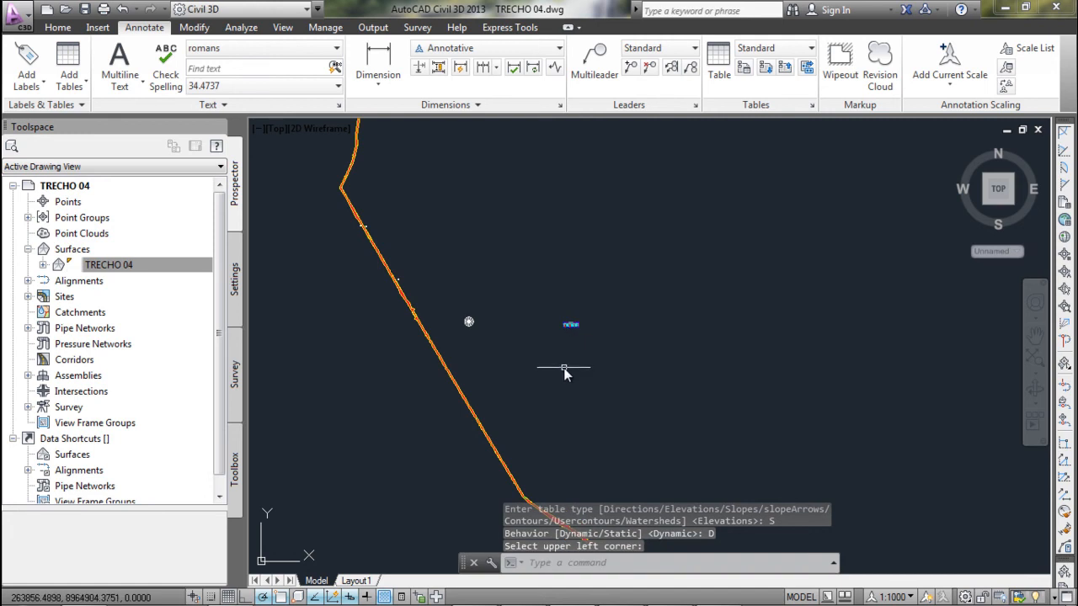
pyautogui.scroll(10, 563, 329)
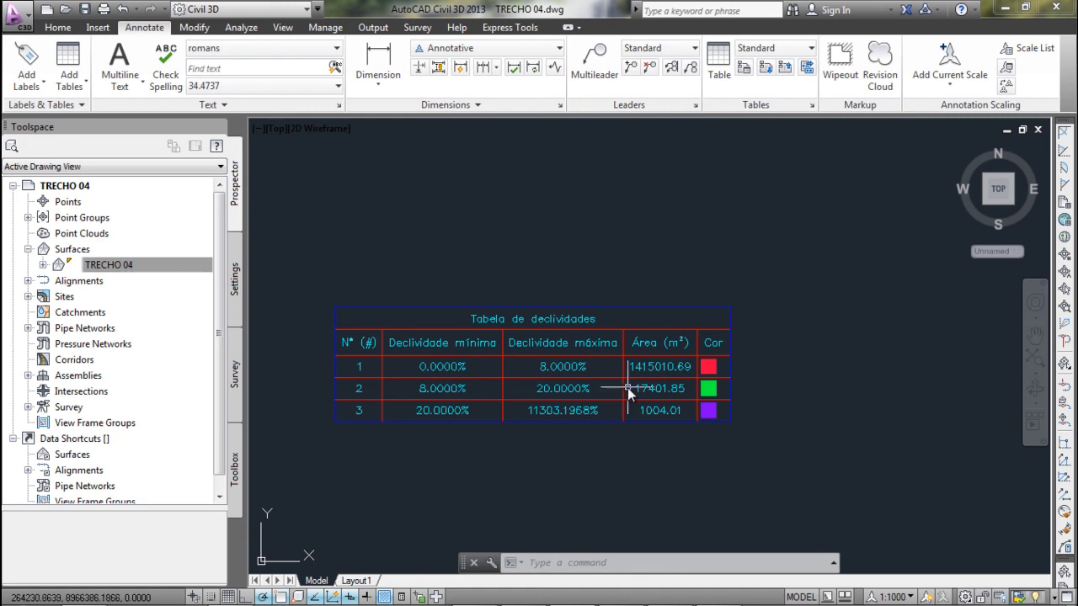
pyautogui.scroll(-8, 632, 386)
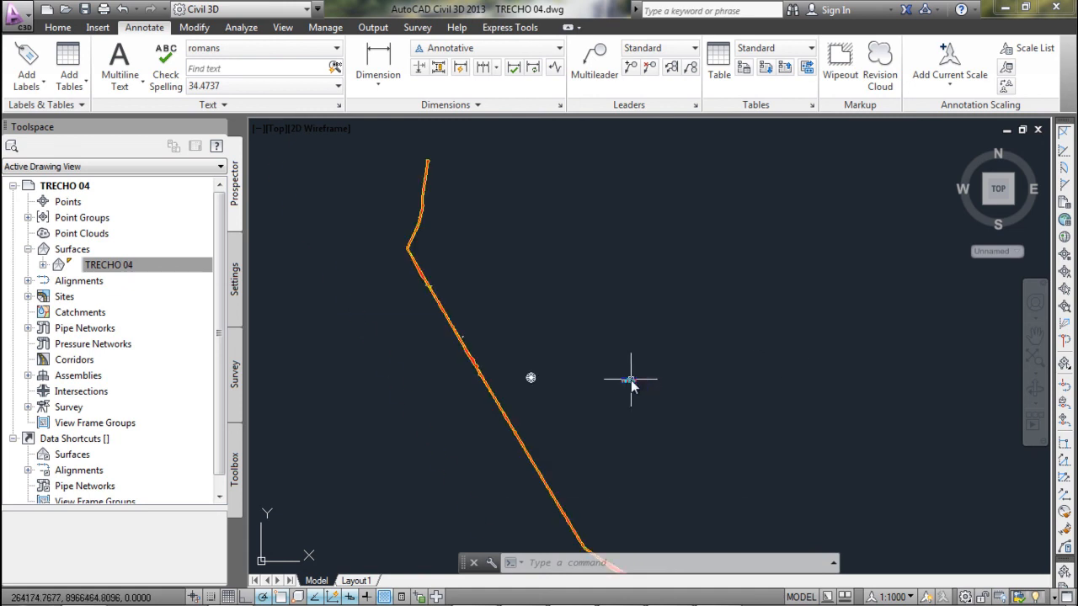
pyautogui.click(84, 8)
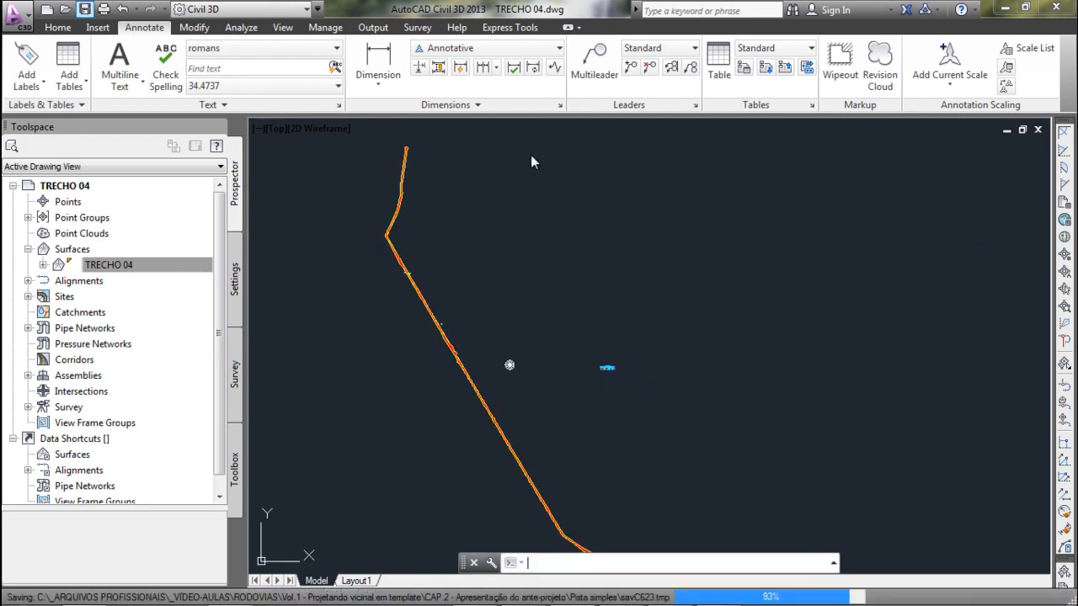